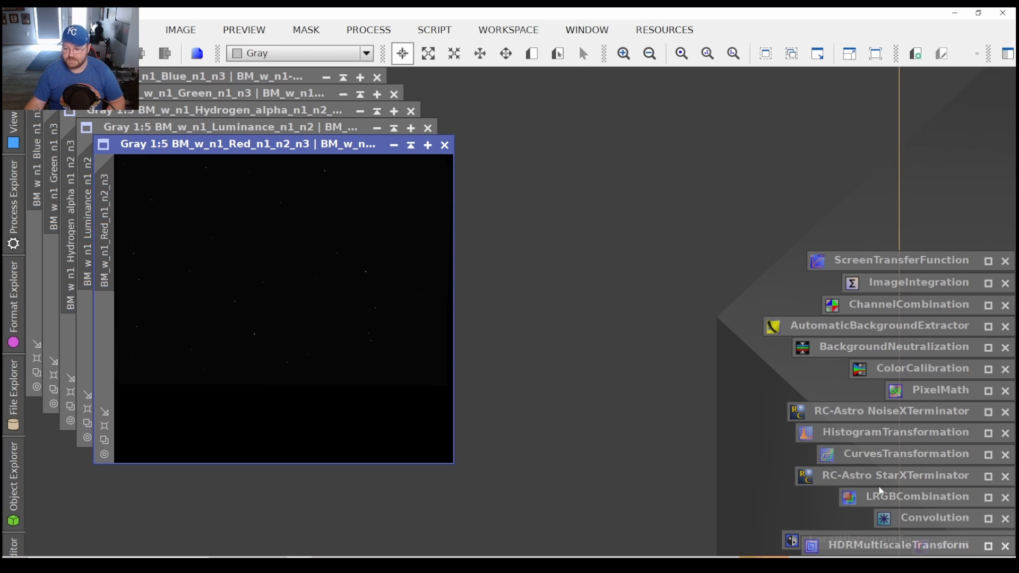
# Move the HDRMultiscaleTransform icon to the head of the process icon stack and auto-stretch the Red image's display with ScreenTransferFunction.
pyautogui.moveTo(917, 547); pyautogui.dragTo(916, 240)
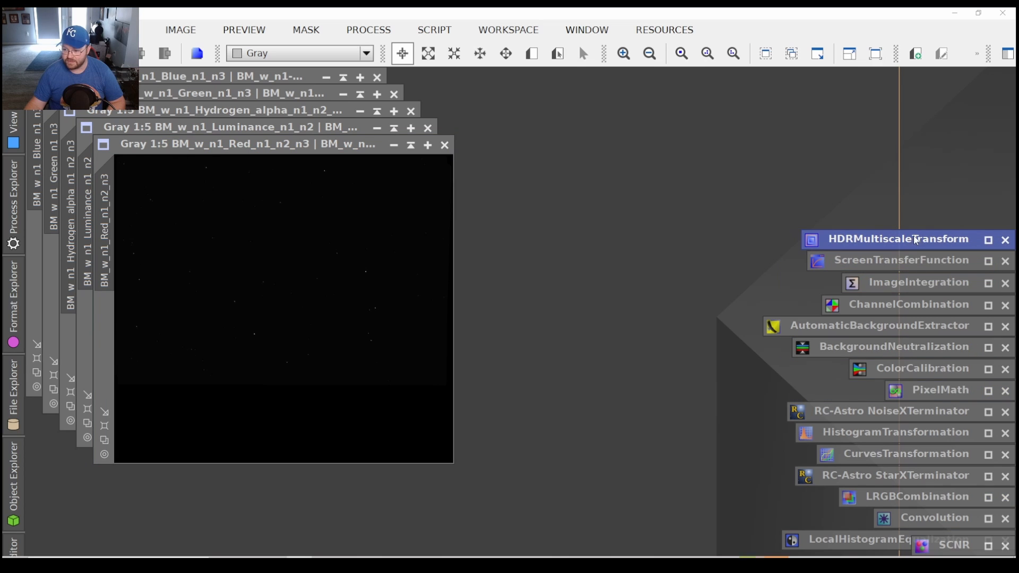
pyautogui.doubleClick(913, 263)
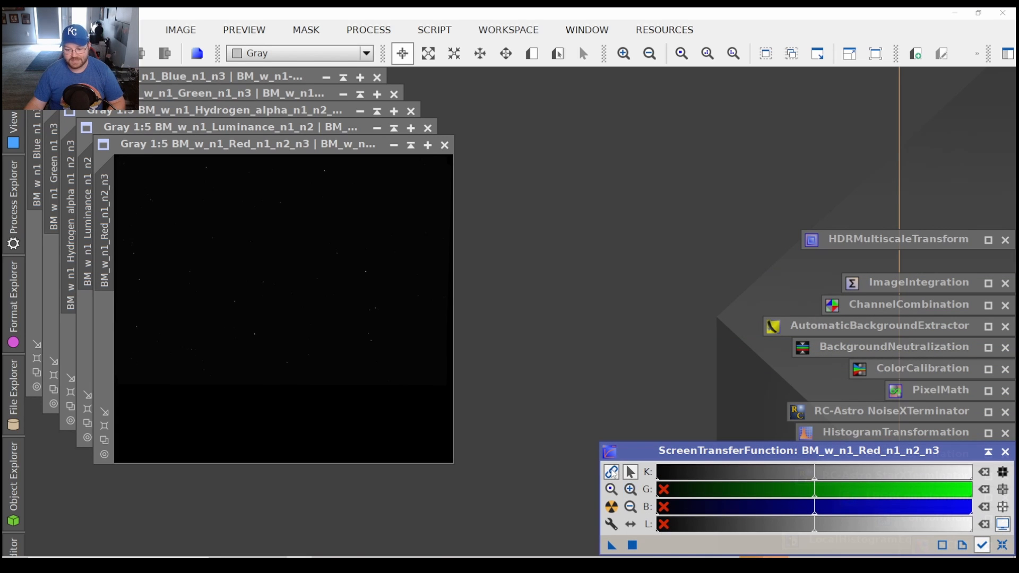
pyautogui.click(611, 510)
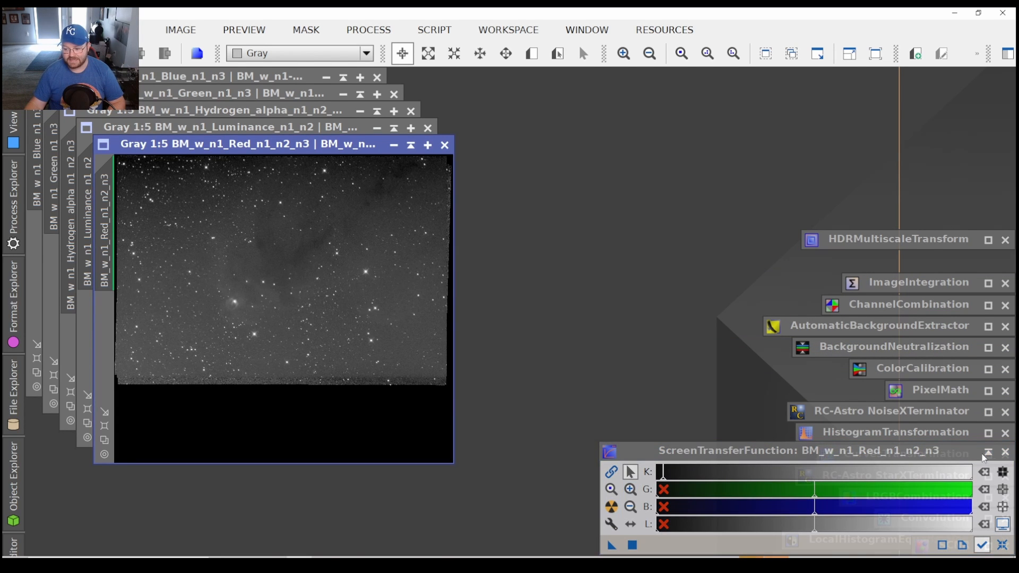
# Auto-stretch the display of the Luminance, Hydrogen_alpha, Green and Blue images with ScreenTransferFunction.
pyautogui.click(302, 127)
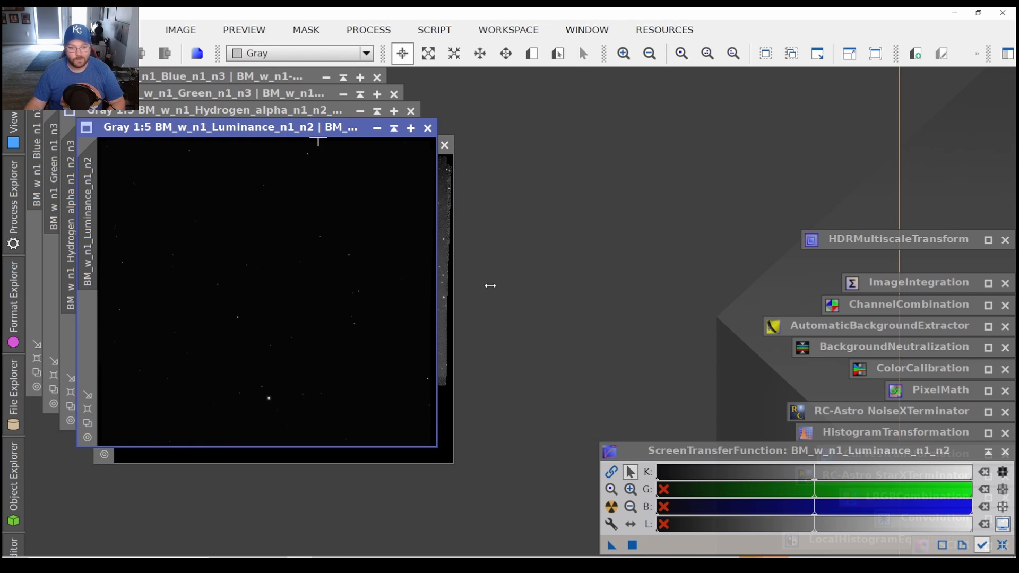
pyautogui.click(611, 507)
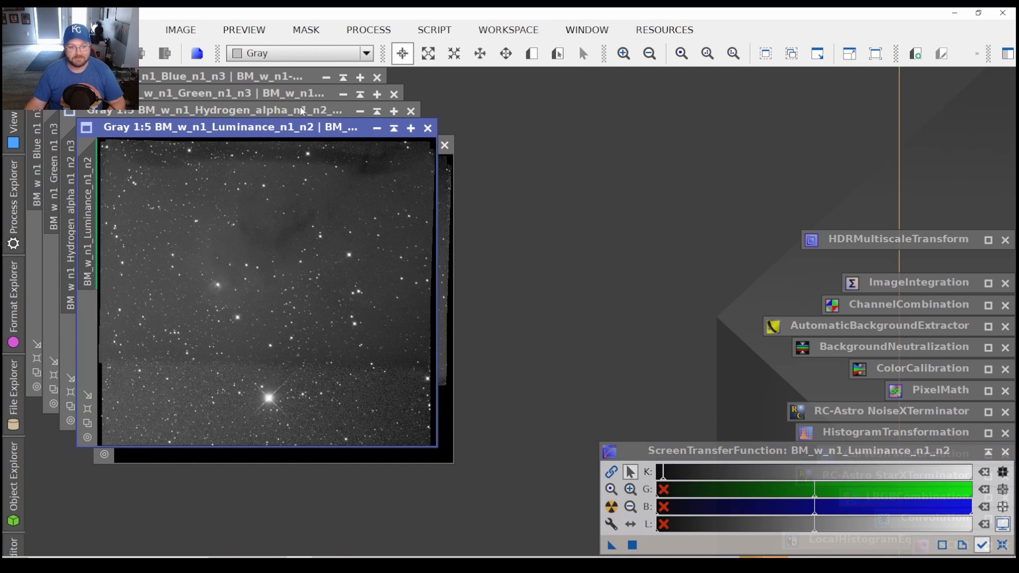
pyautogui.click(302, 110)
pyautogui.click(611, 506)
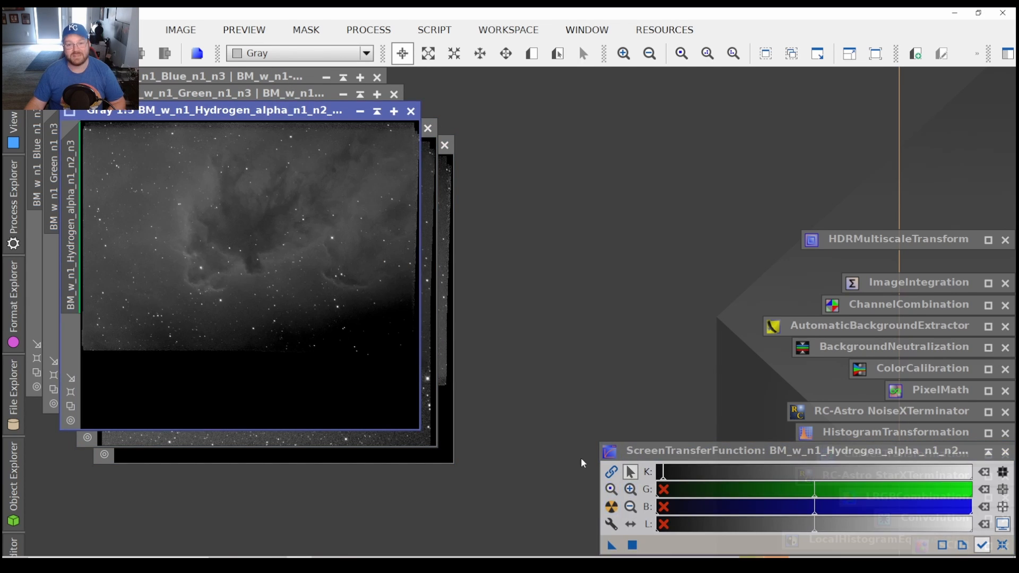
pyautogui.click(304, 92)
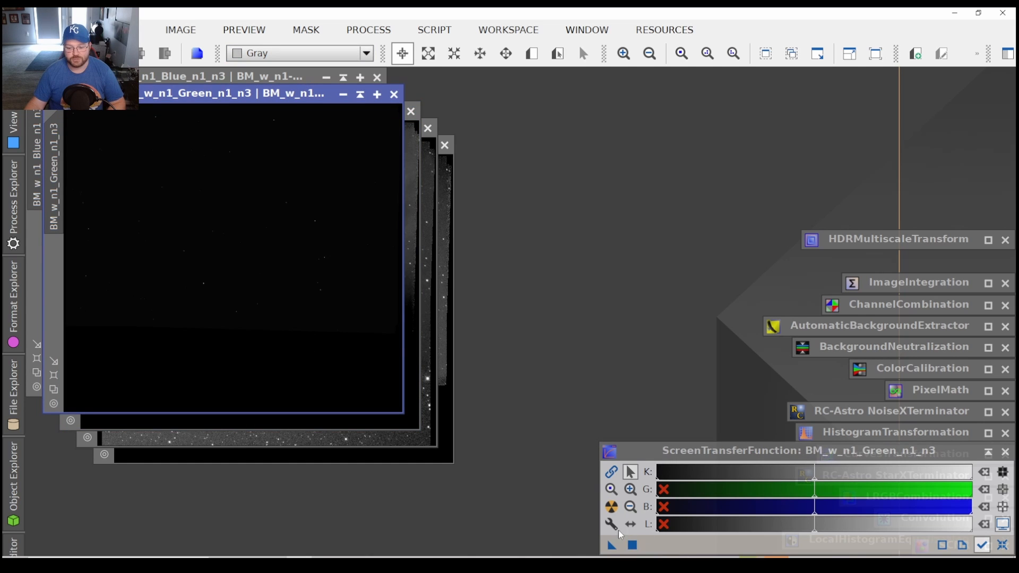
pyautogui.click(611, 507)
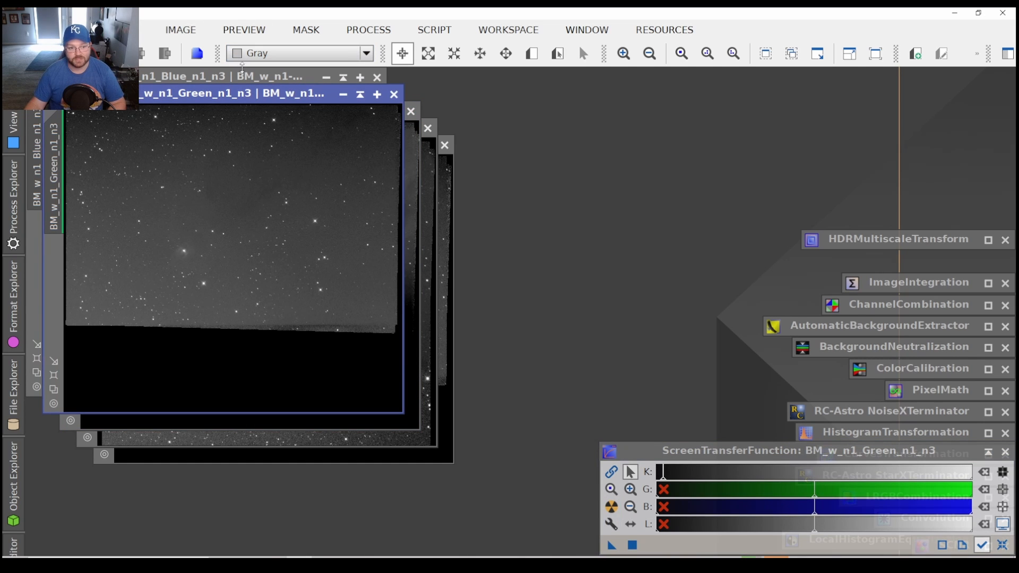
pyautogui.click(244, 77)
pyautogui.click(612, 507)
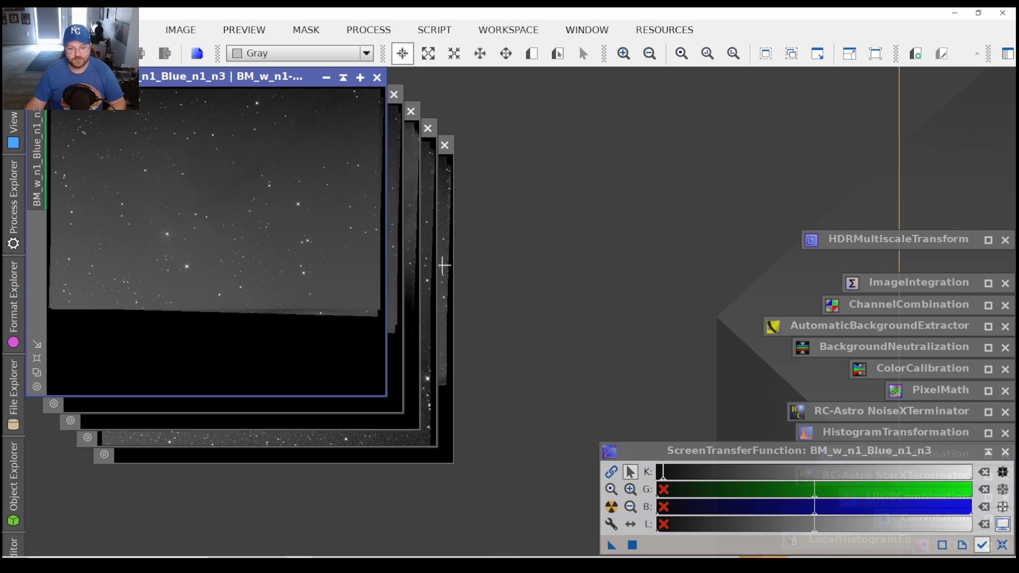
# Remove and reapply the automatic screen stretch on the Hydrogen_alpha image and collapse the ScreenTransferFunction window.
pyautogui.click(406, 225)
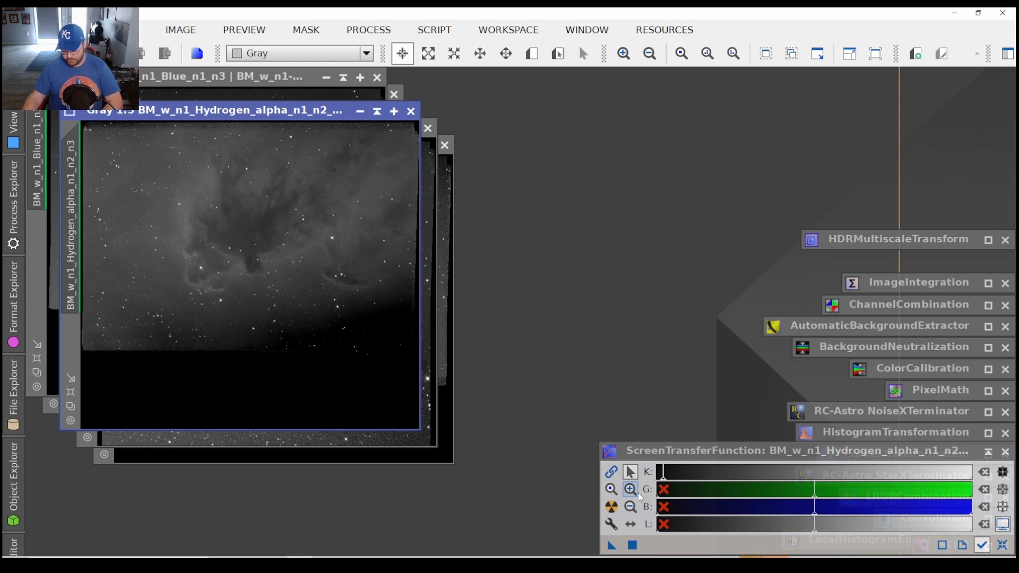
pyautogui.press('F12')
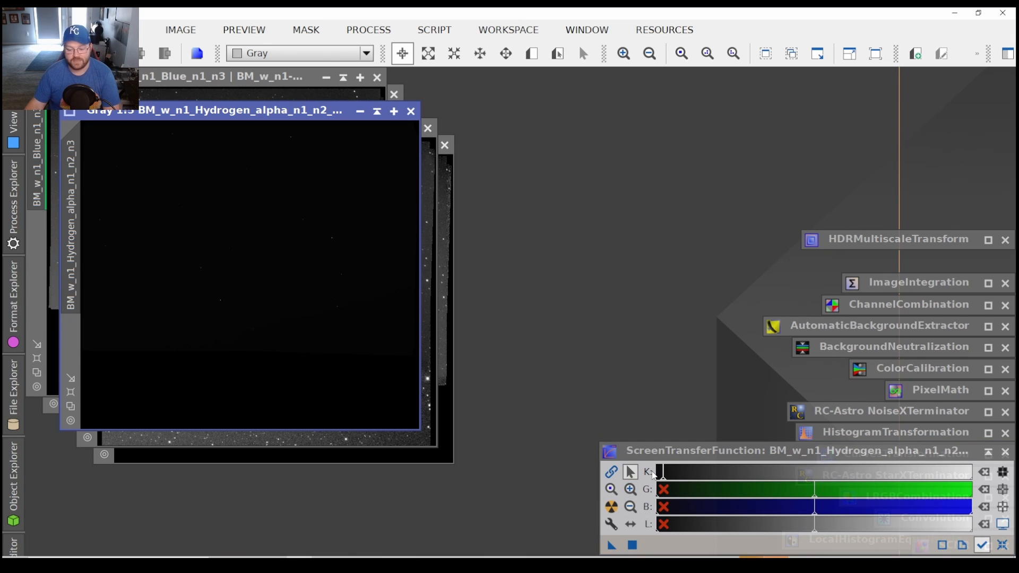
pyautogui.click(611, 506)
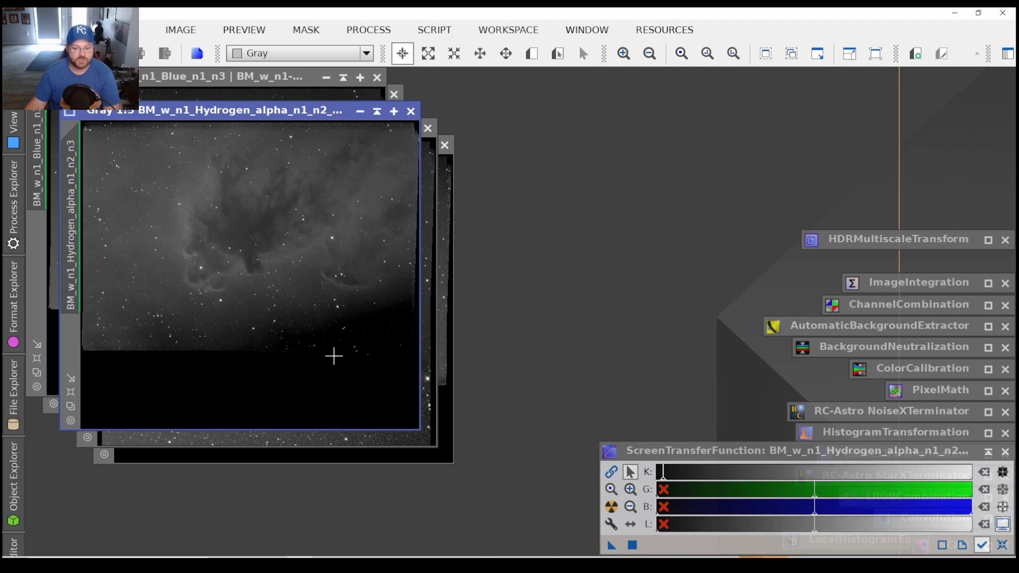
pyautogui.click(988, 452)
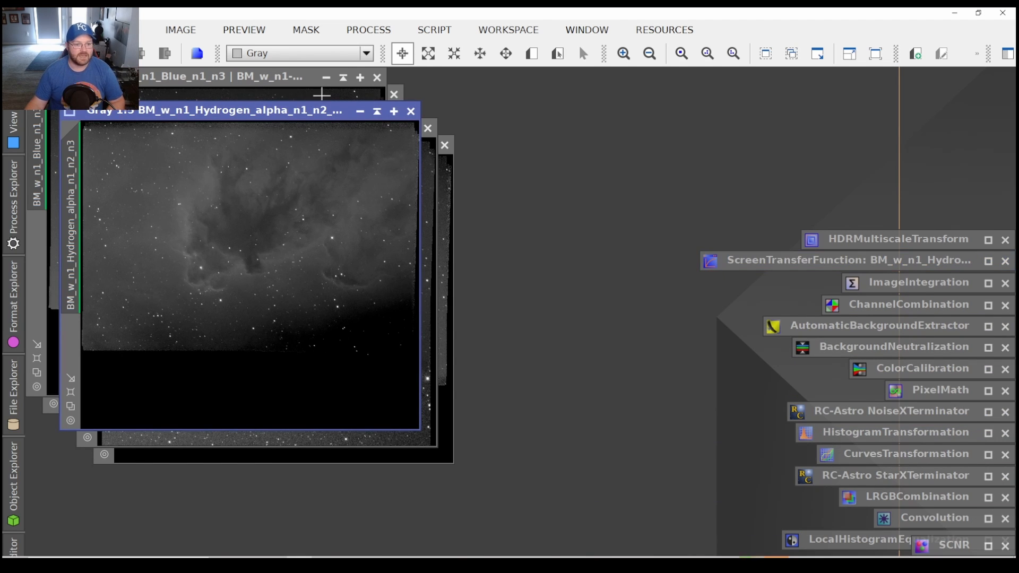
# Open the DynamicCrop process and reset it so the crop frame covers the full Hydrogen_alpha image.
pyautogui.scroll(-1, 327, 152)
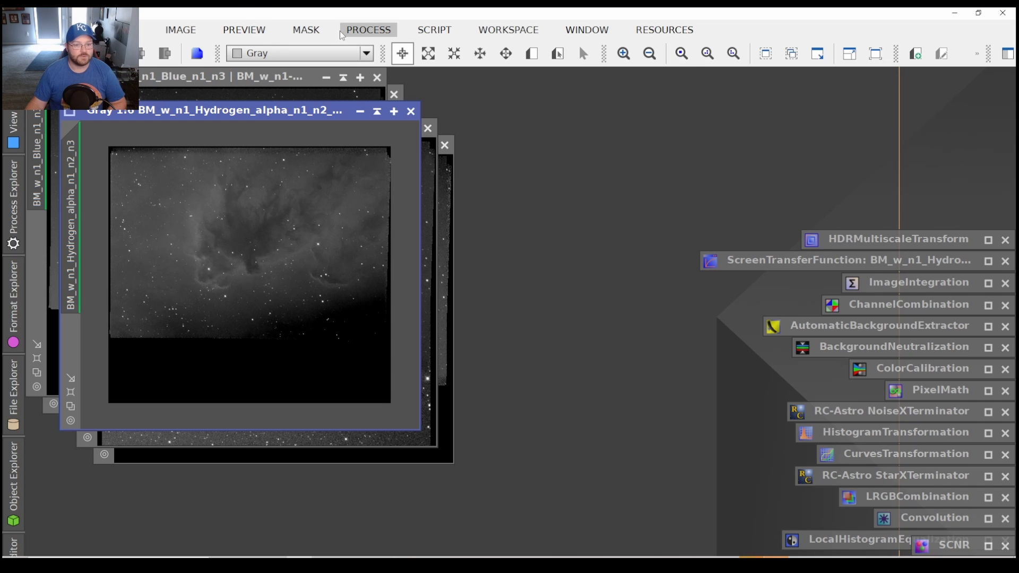
pyautogui.click(364, 31)
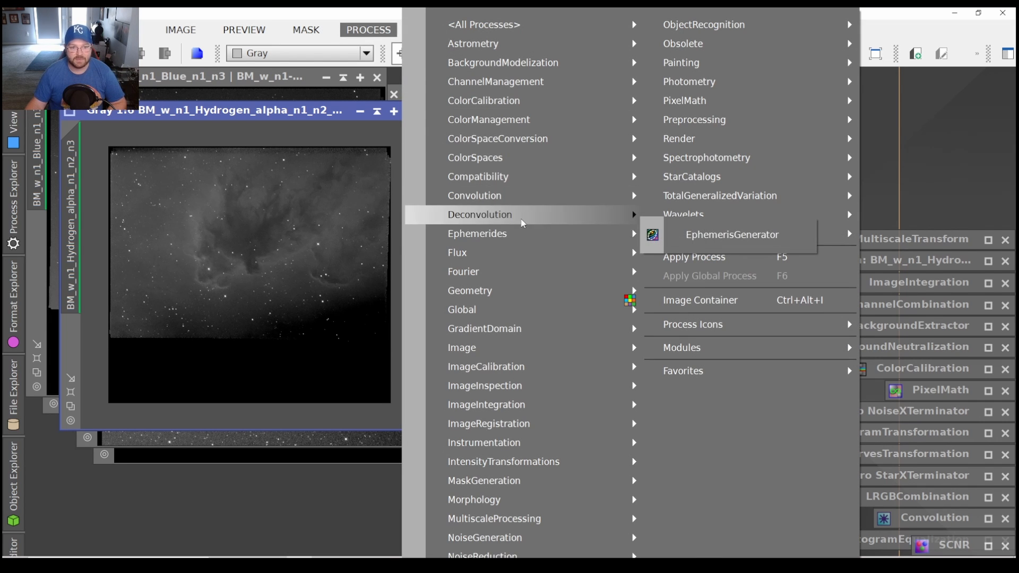
pyautogui.moveTo(525, 215)
pyautogui.moveTo(582, 25)
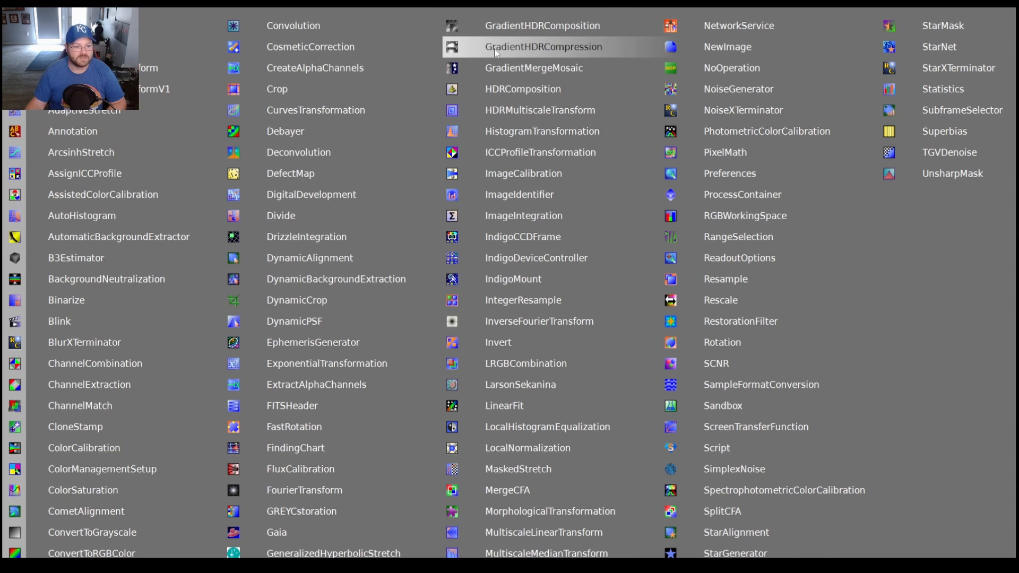
pyautogui.click(360, 301)
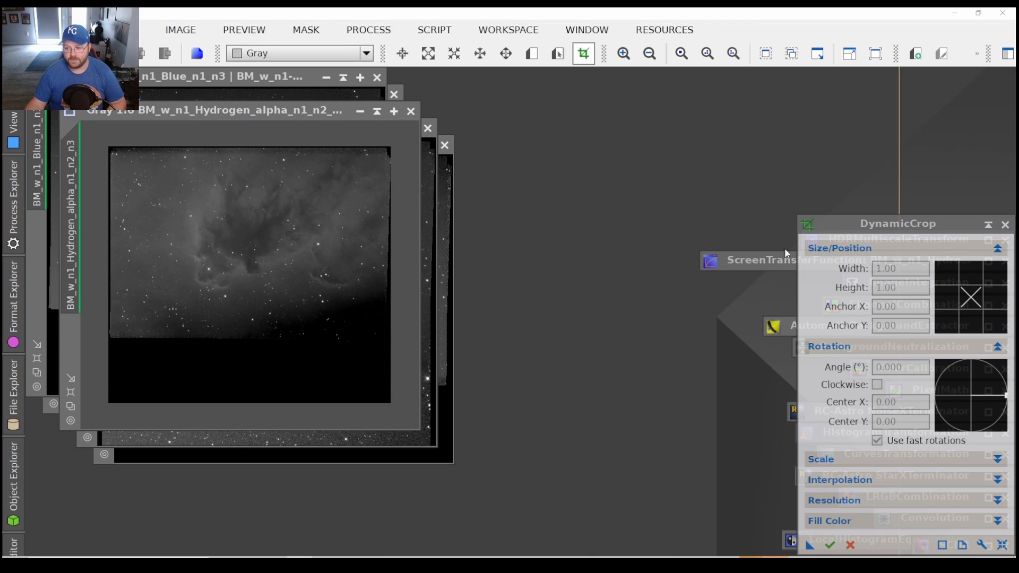
pyautogui.moveTo(840, 227); pyautogui.dragTo(673, 137)
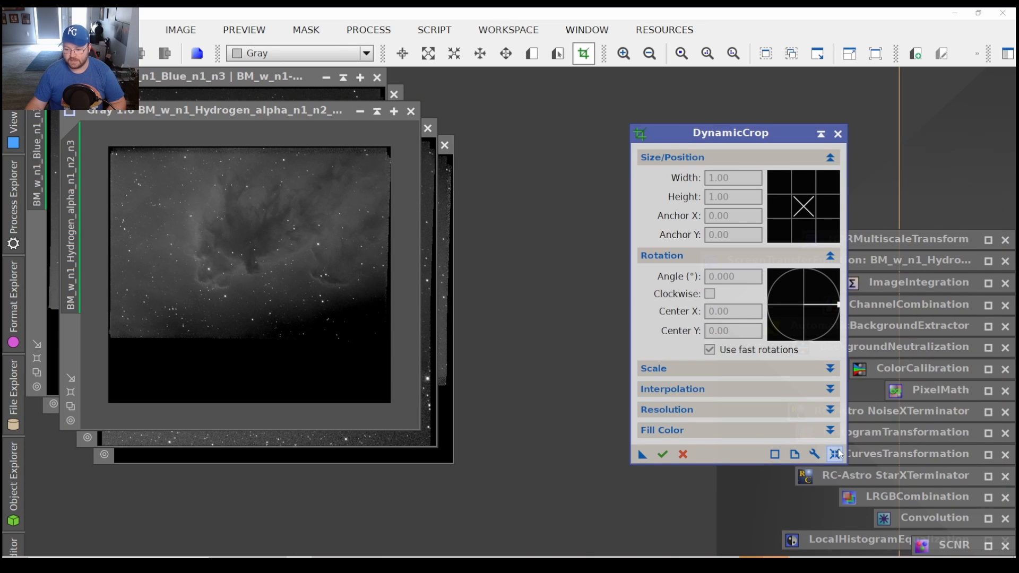
pyautogui.click(837, 455)
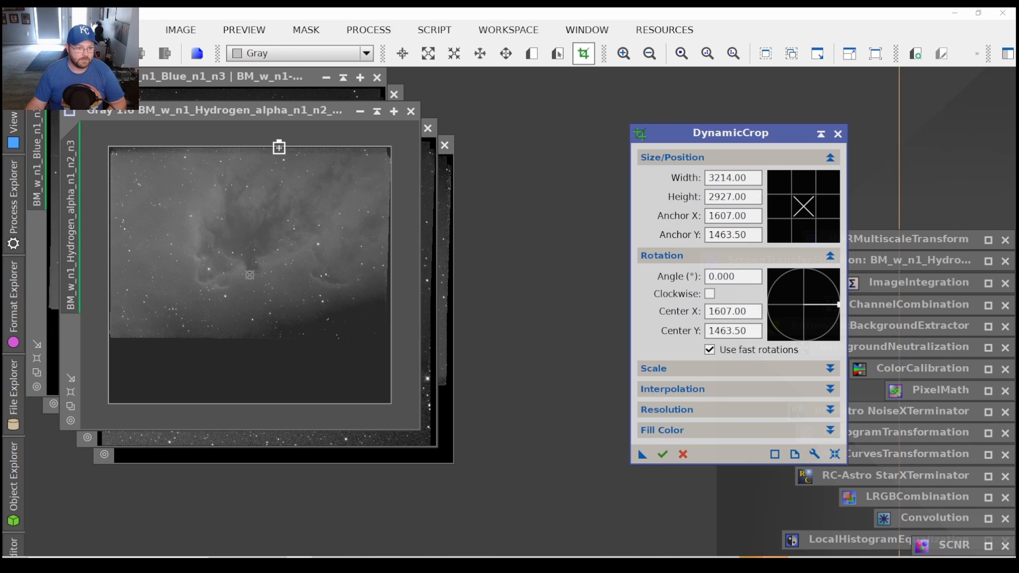
# Shrink the crop frame on the Hydrogen_alpha image to about 2656 × 1691 pixels, excluding the dark borders and empty lower area.
pyautogui.moveTo(277, 146); pyautogui.dragTo(276, 163)
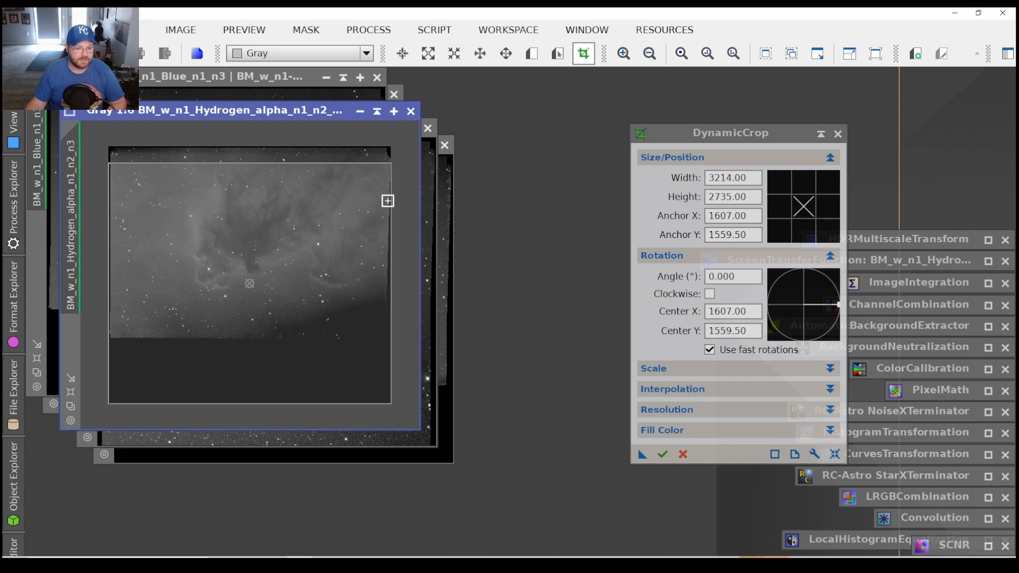
pyautogui.moveTo(389, 201); pyautogui.dragTo(372, 201)
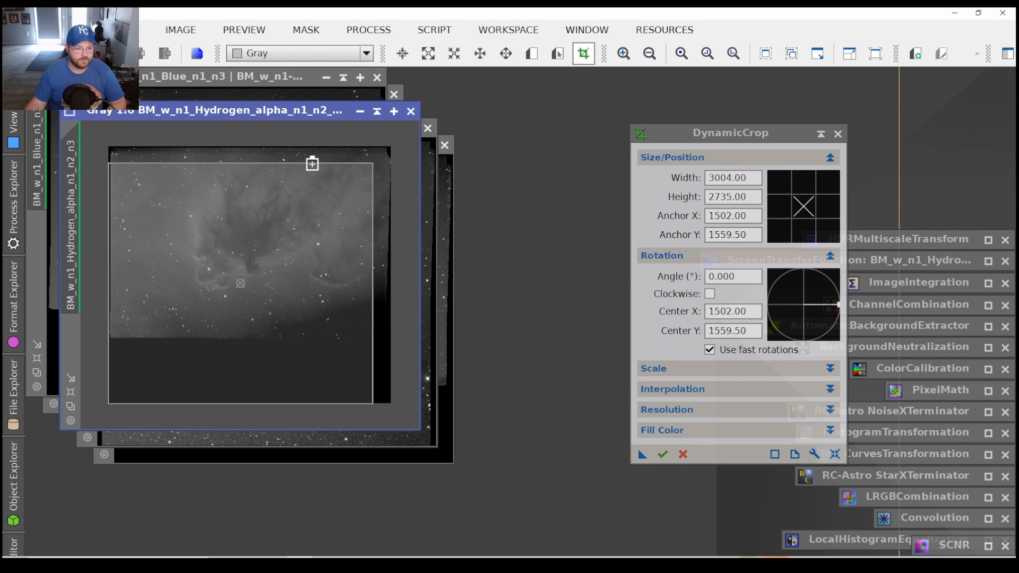
pyautogui.moveTo(313, 163); pyautogui.dragTo(312, 164)
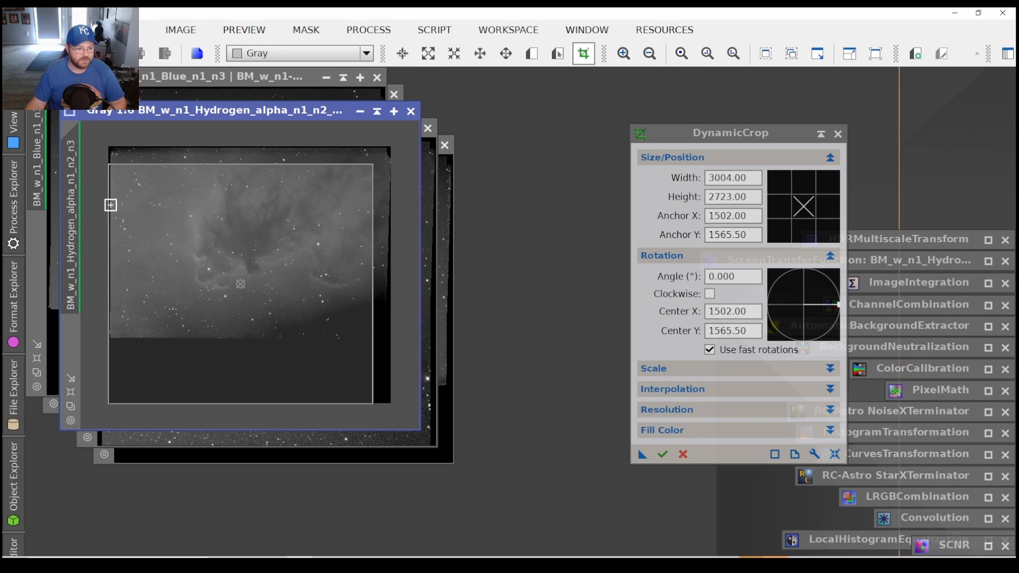
pyautogui.moveTo(107, 206); pyautogui.dragTo(134, 207)
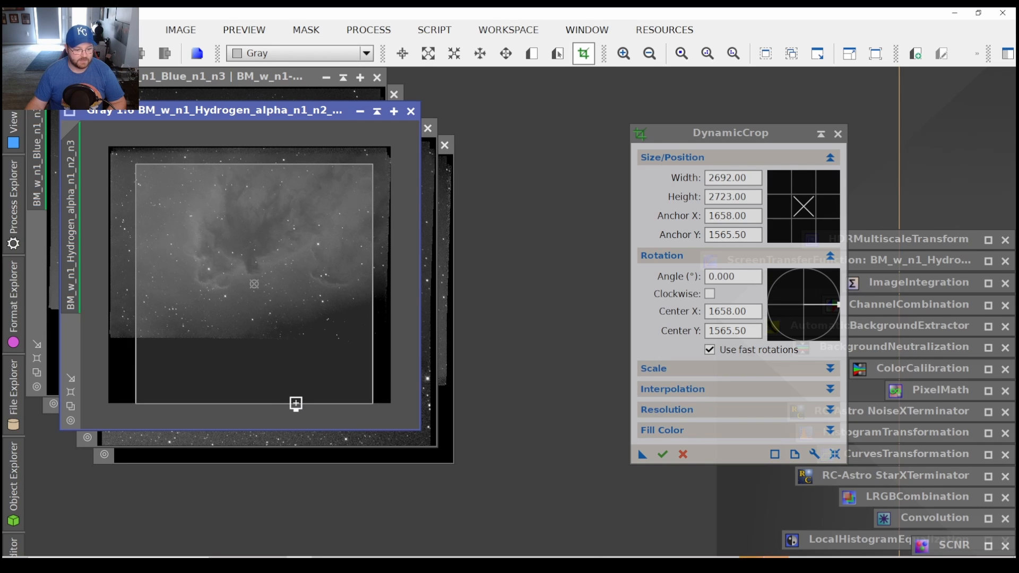
pyautogui.moveTo(295, 403); pyautogui.dragTo(300, 326)
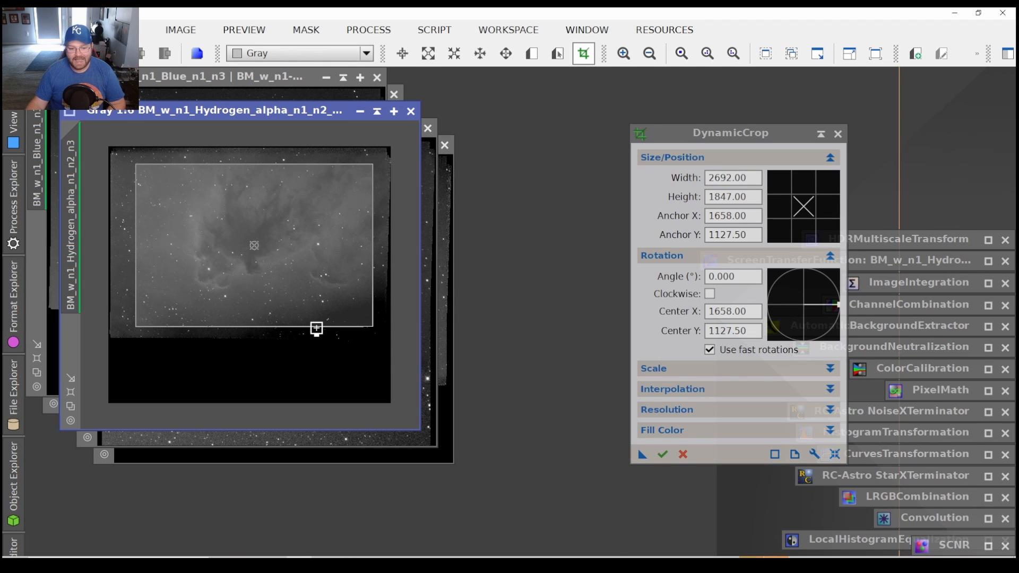
pyautogui.moveTo(317, 327); pyautogui.dragTo(316, 322)
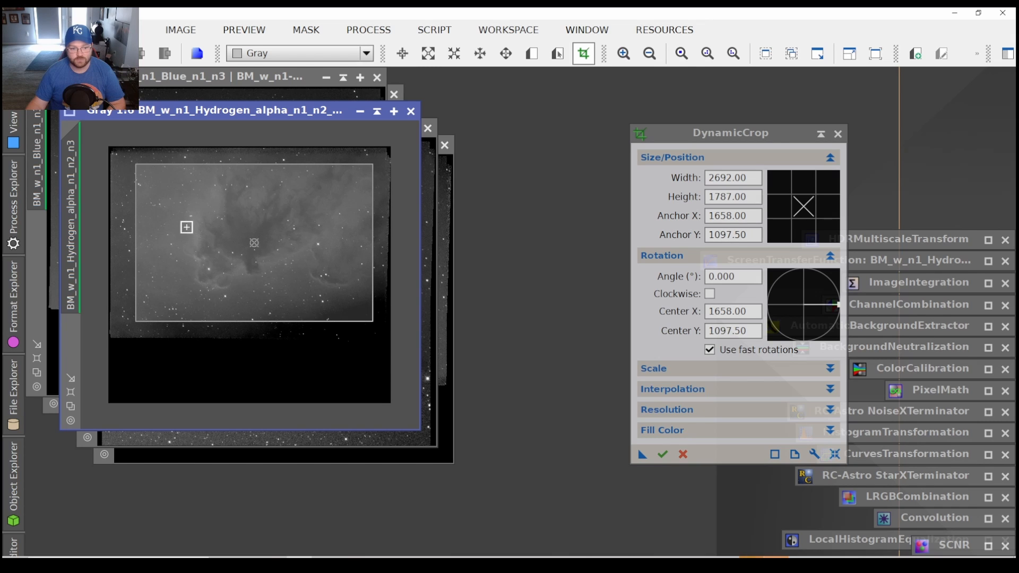
pyautogui.moveTo(266, 323); pyautogui.dragTo(266, 314)
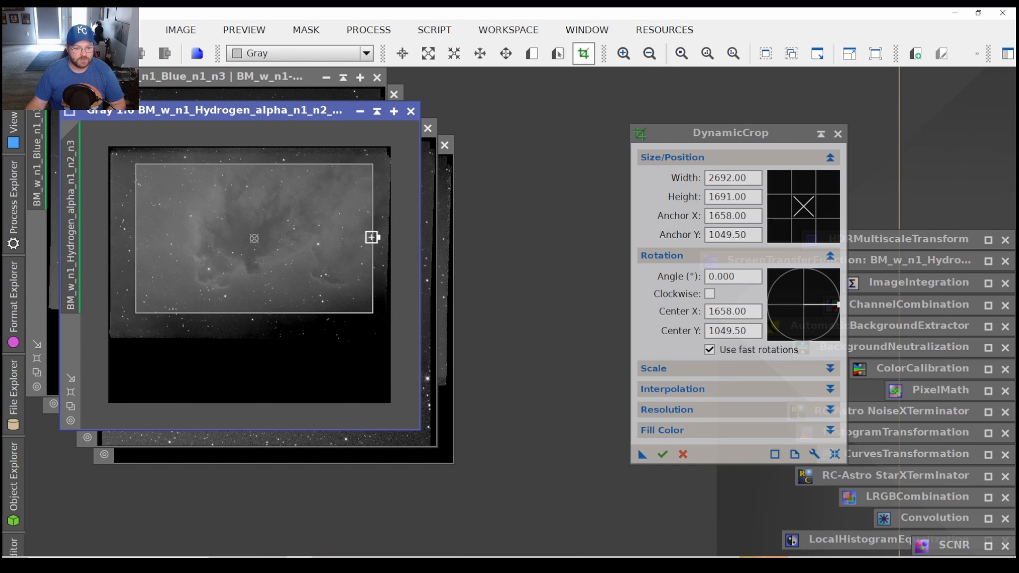
pyautogui.moveTo(371, 237); pyautogui.dragTo(369, 237)
# Save the crop settings as a process icon named dyncrop and cancel the active DynamicCrop session.
pyautogui.moveTo(641, 461); pyautogui.dragTo(673, 479)
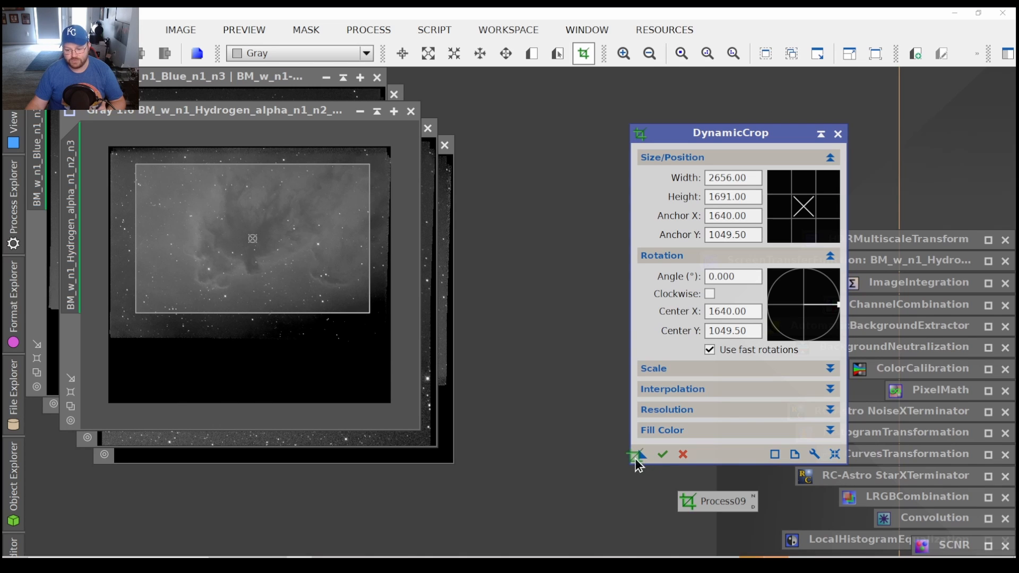
pyautogui.click(752, 496)
pyautogui.click(754, 503)
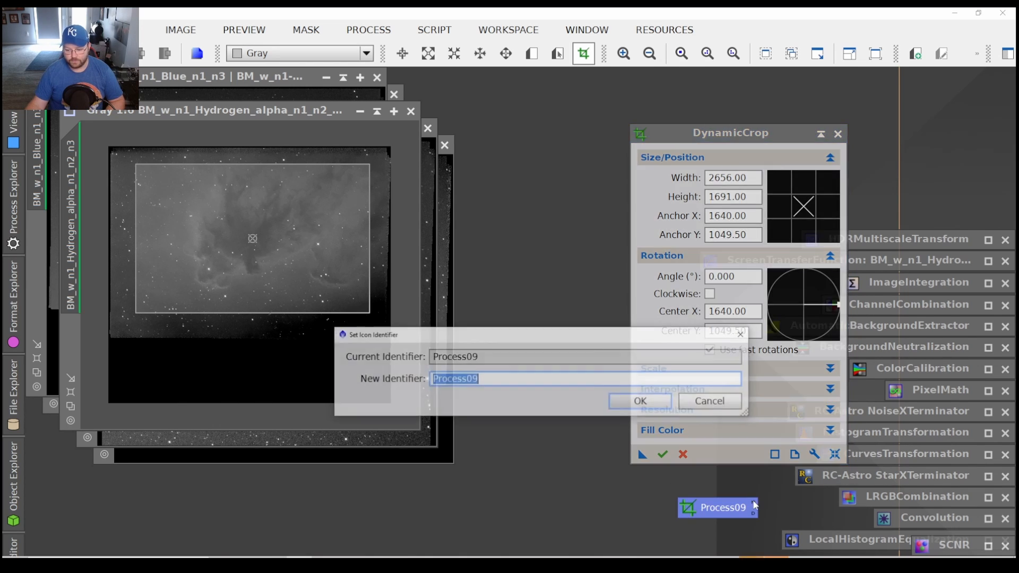
pyautogui.write('dyncrop')
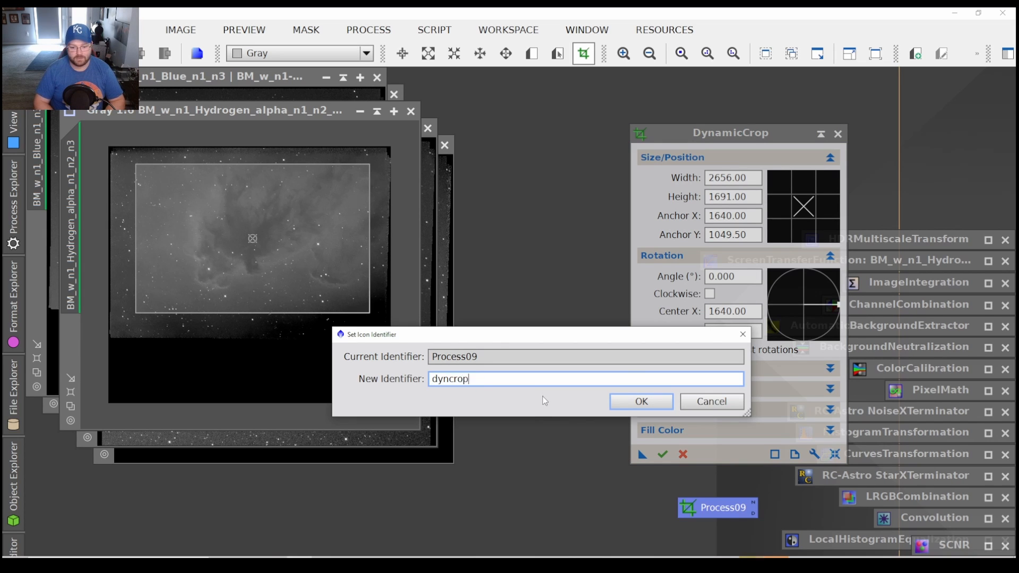
pyautogui.press('Return')
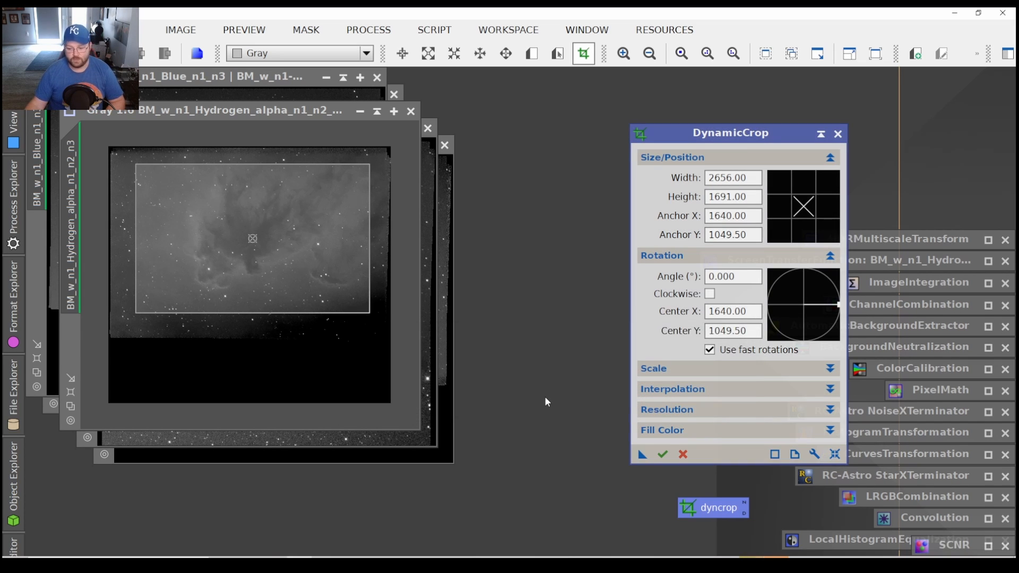
pyautogui.click(745, 505)
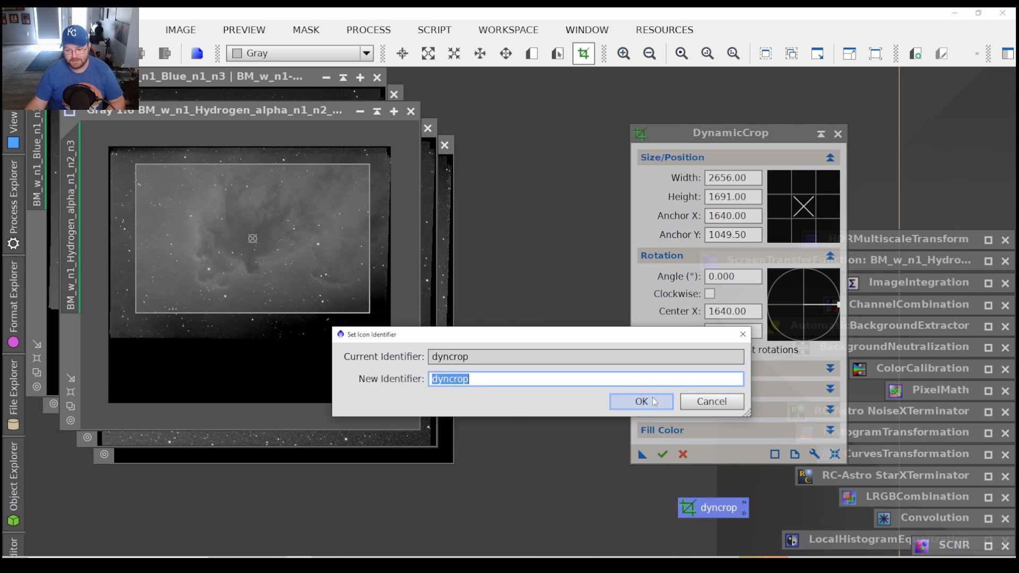
pyautogui.click(712, 402)
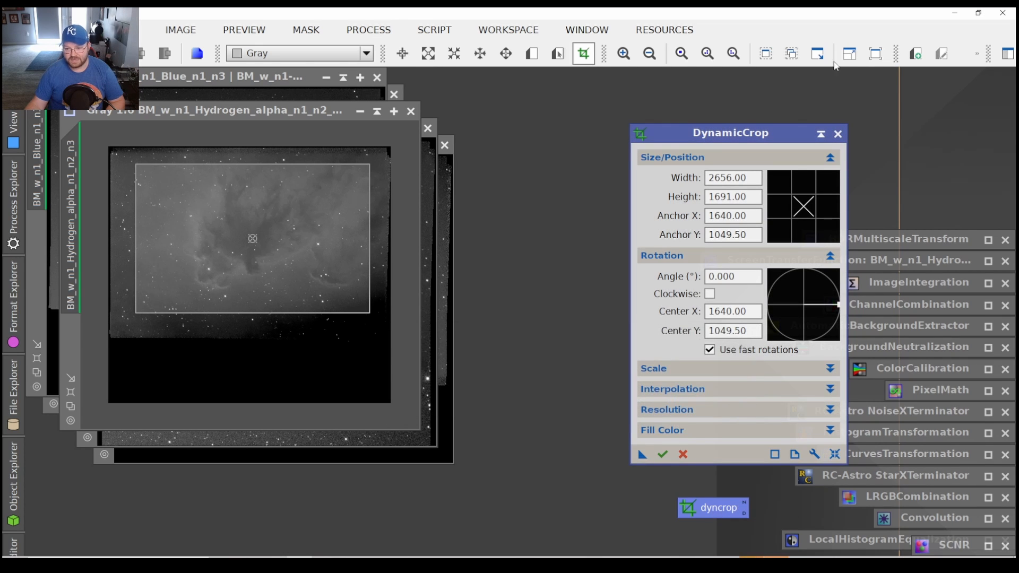
pyautogui.click(838, 134)
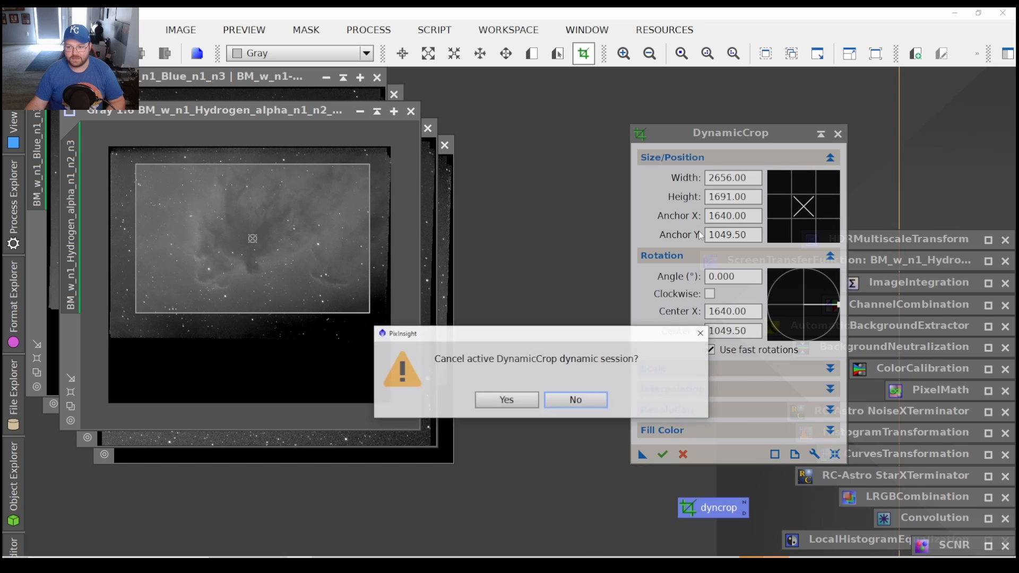
pyautogui.click(507, 401)
# Crop the Hydrogen_alpha and Blue images with the dyncrop process icon and minimize both image windows.
pyautogui.moveTo(711, 508); pyautogui.dragTo(272, 225)
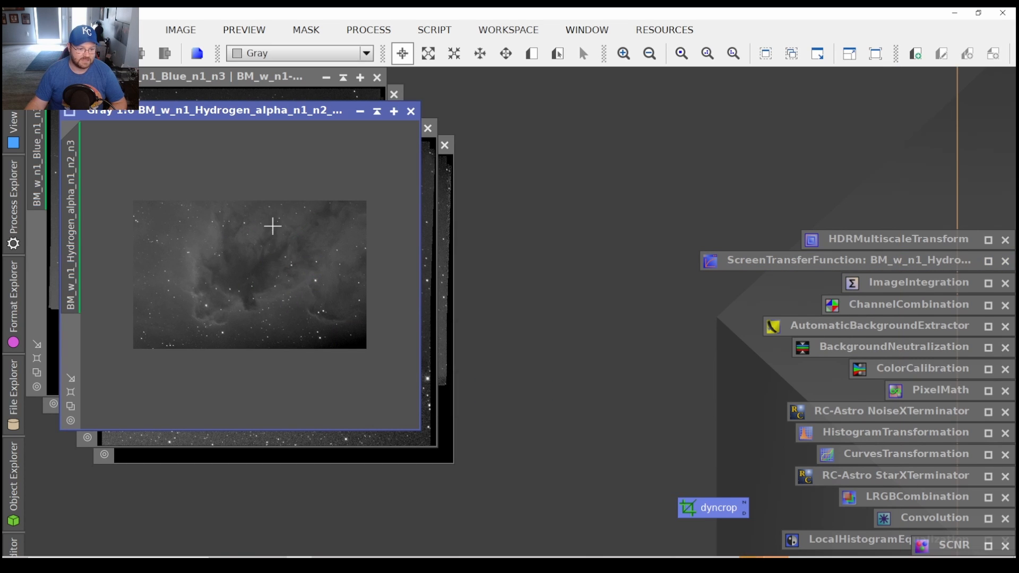
pyautogui.click(360, 113)
pyautogui.moveTo(690, 511); pyautogui.dragTo(345, 194)
pyautogui.click(326, 77)
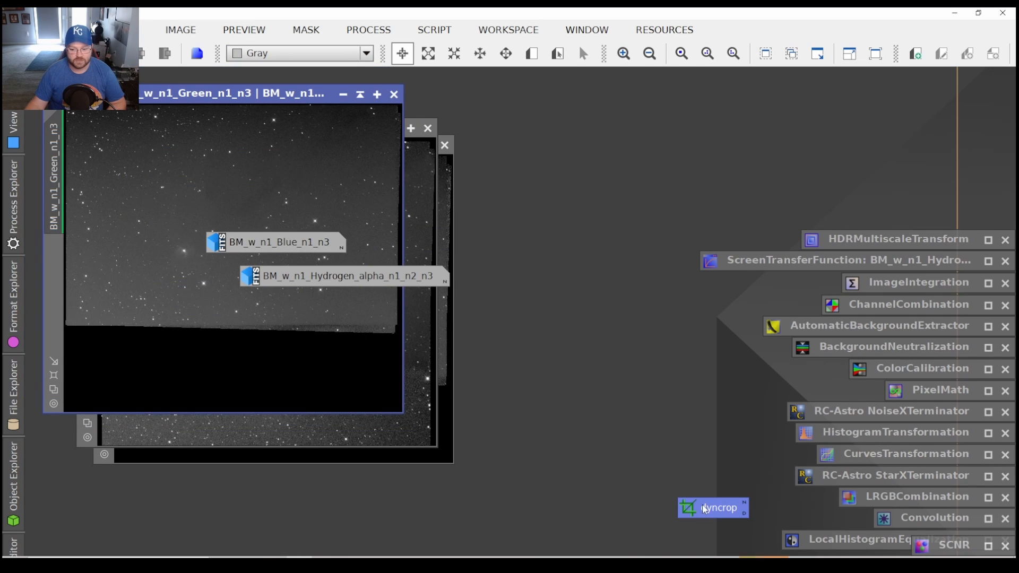
# Crop the Green, Luminance and Red images with the dyncrop process icon and minimize their windows.
pyautogui.moveTo(706, 509); pyautogui.dragTo(336, 120)
pyautogui.click(343, 94)
pyautogui.moveTo(701, 513); pyautogui.dragTo(376, 194)
pyautogui.click(376, 128)
pyautogui.click(394, 144)
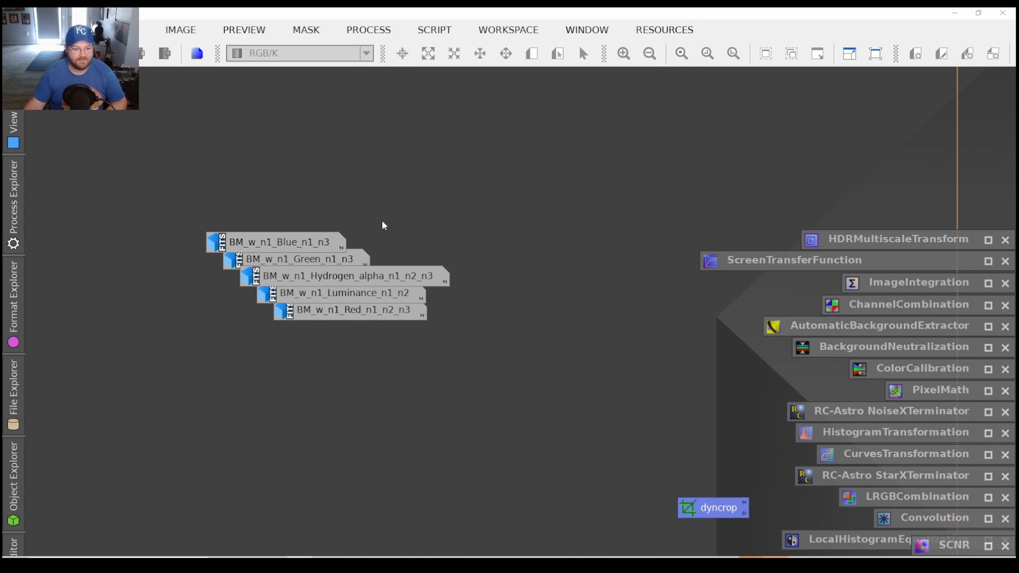
# Rename the Blue image as b and the Green image as g.
pyautogui.doubleClick(342, 247)
pyautogui.write('b')
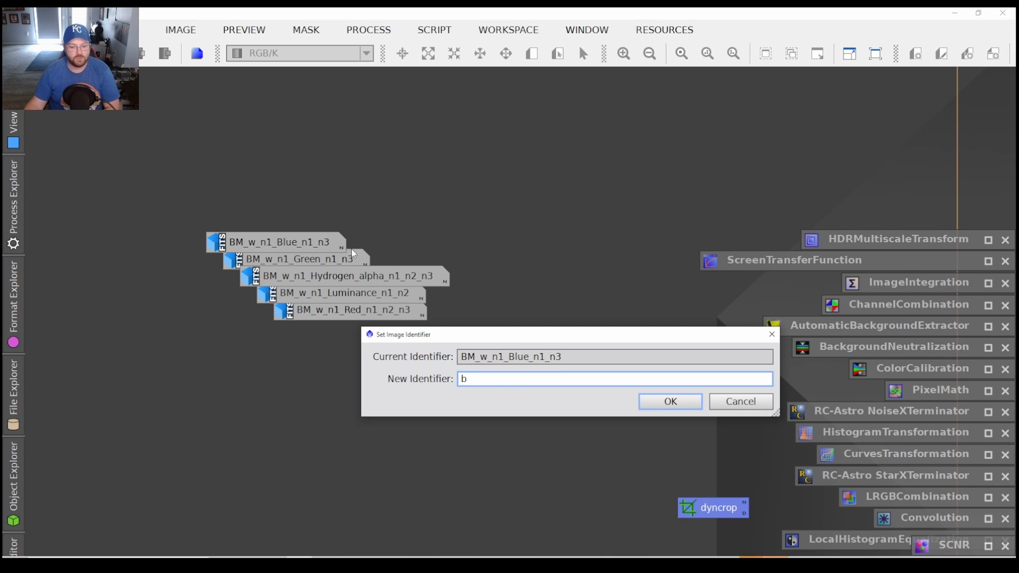
pyautogui.press('Return')
pyautogui.click(366, 268)
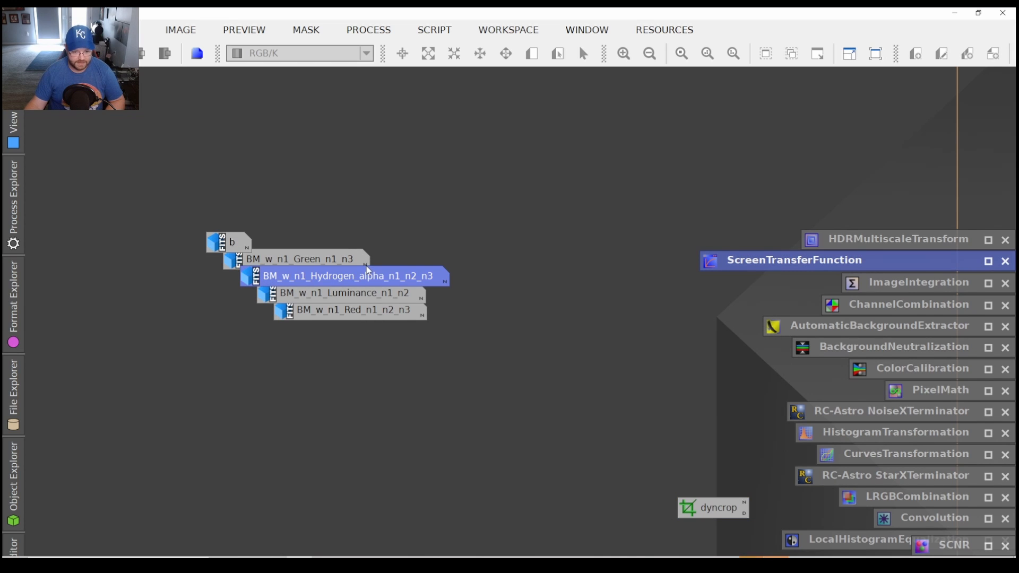
pyautogui.doubleClick(367, 265)
pyautogui.write('g')
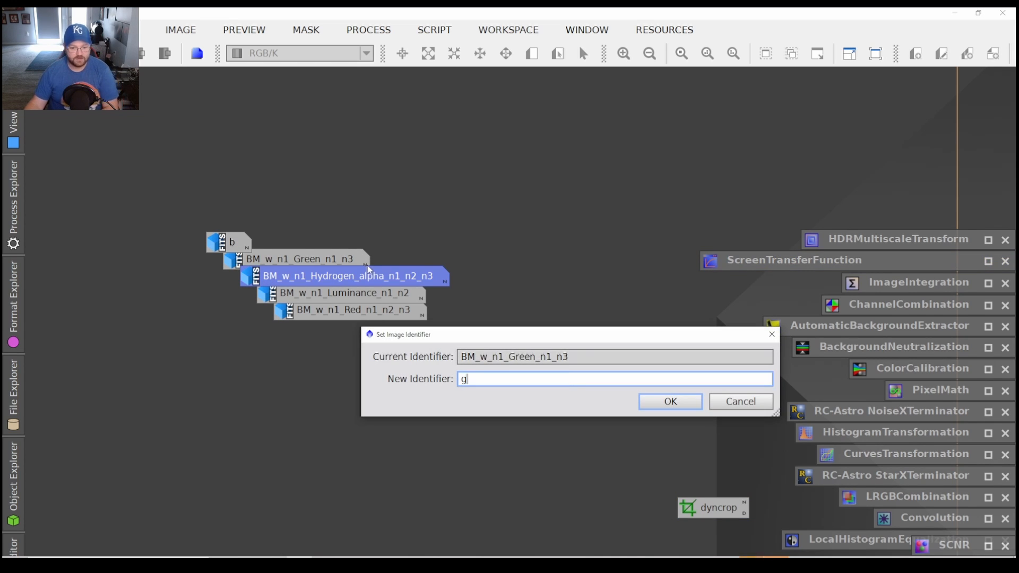
pyautogui.press('Return')
# Rename the Hydrogen_alpha image as h, the Luminance image as l and the Red image as r.
pyautogui.doubleClick(440, 278)
pyautogui.write('h')
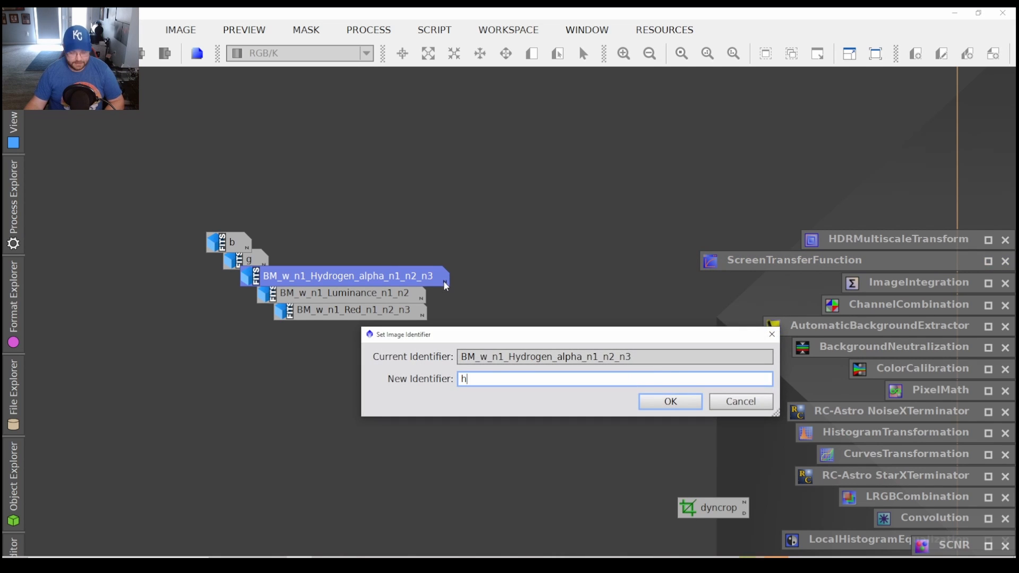
pyautogui.press('Return')
pyautogui.doubleClick(422, 299)
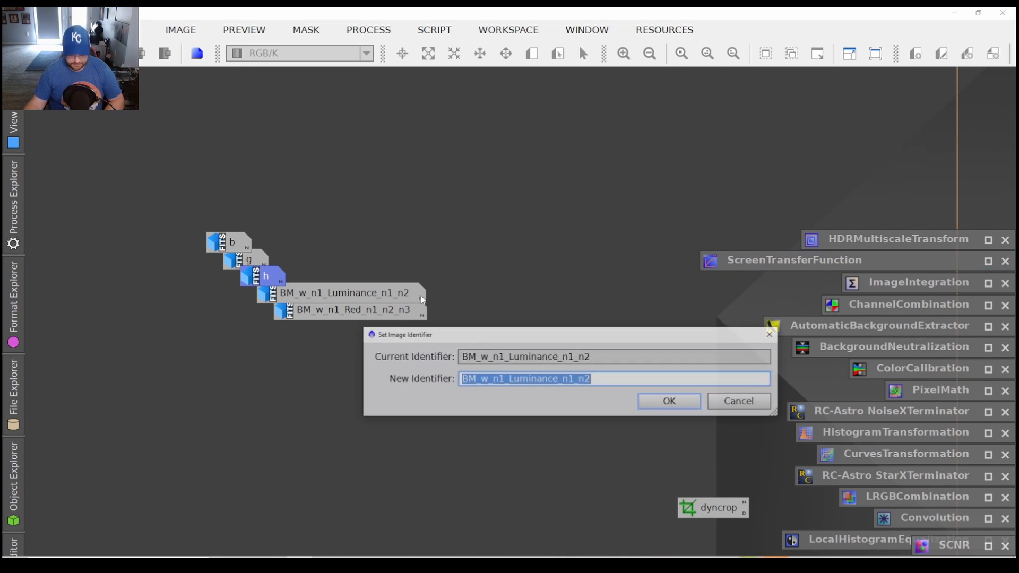
pyautogui.write('l')
pyautogui.press('Return')
pyautogui.doubleClick(422, 317)
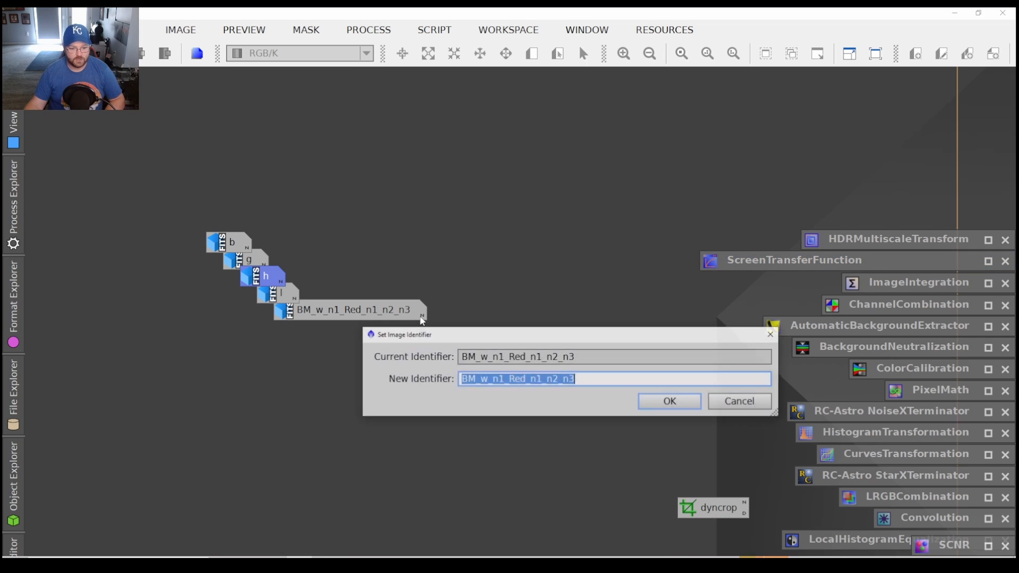
pyautogui.write('r')
pyautogui.press('Return')
# Arrange the five minimized image icons in a vertical column in the order b, g, h, l, r.
pyautogui.moveTo(238, 235); pyautogui.dragTo(276, 221)
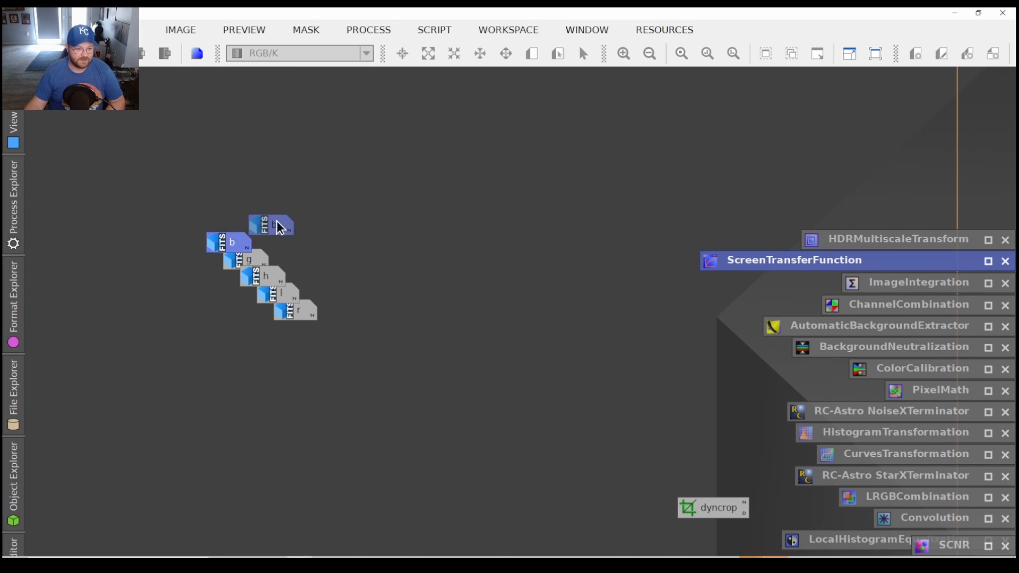
pyautogui.click(250, 260)
pyautogui.moveTo(247, 260); pyautogui.dragTo(268, 243)
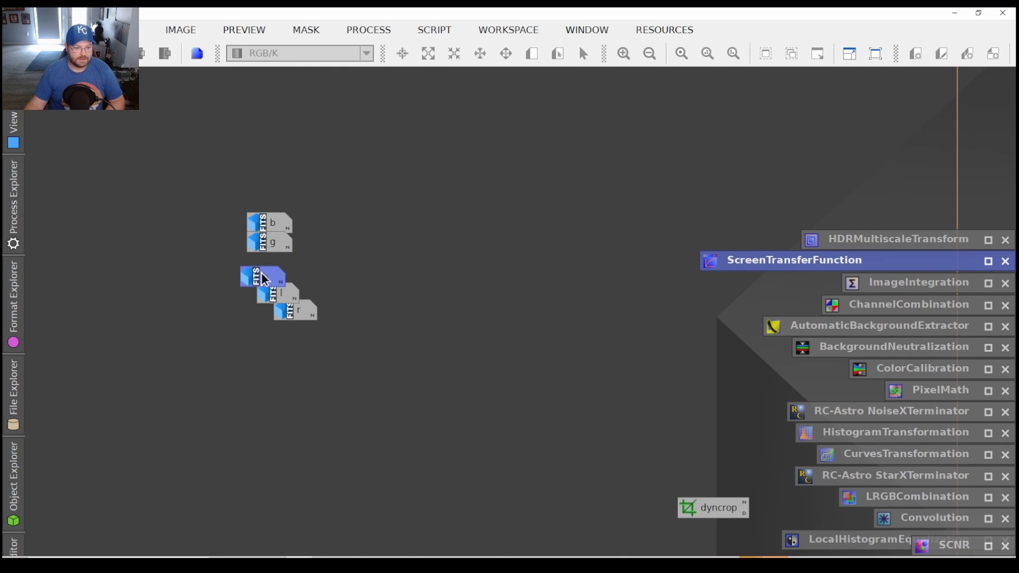
pyautogui.moveTo(266, 277)
pyautogui.mouseDown()
pyautogui.moveTo(269, 262)
pyautogui.moveTo(262, 278)
pyautogui.mouseUp()
pyautogui.moveTo(278, 311); pyautogui.dragTo(253, 300)
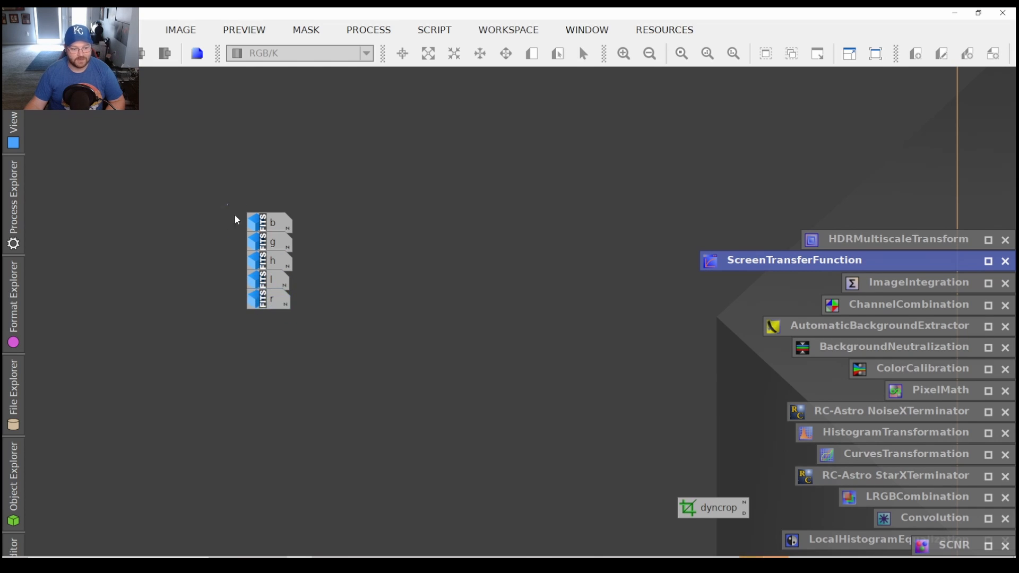
# Move the column of five image icons to the free workspace area above the collapsed process windows and realign the l icon.
pyautogui.moveTo(227, 204); pyautogui.dragTo(276, 312)
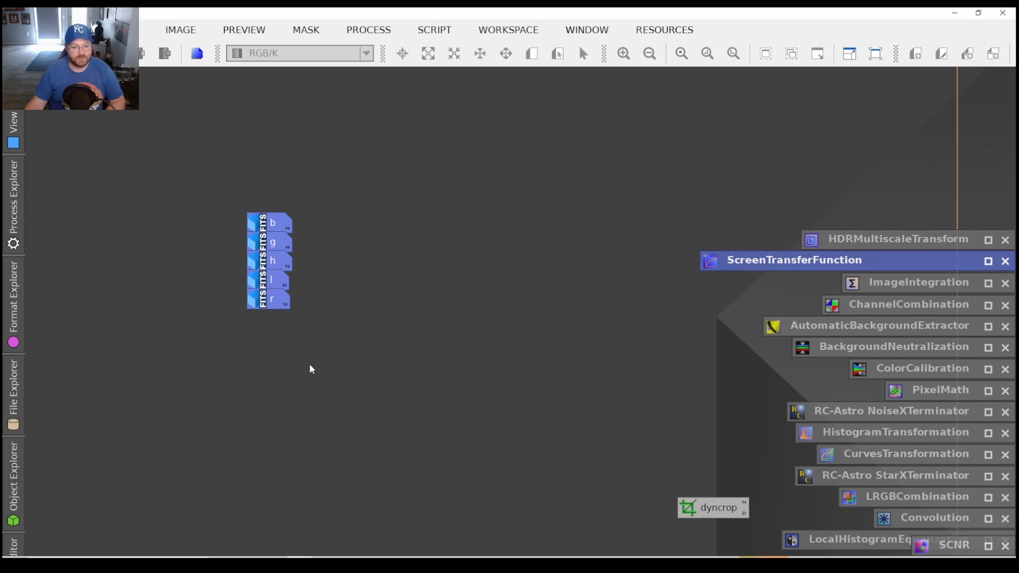
pyautogui.moveTo(257, 265); pyautogui.dragTo(978, 98)
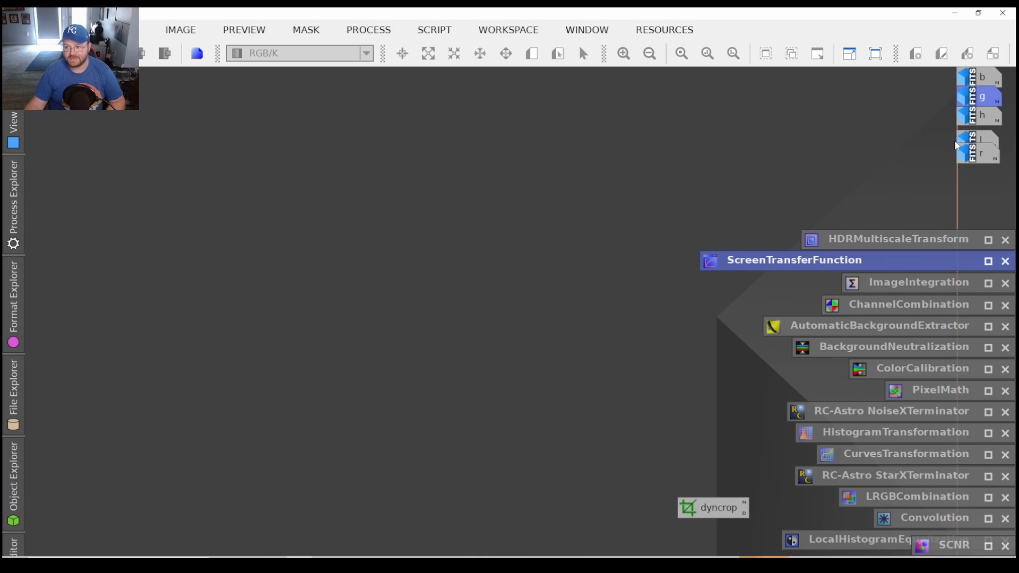
pyautogui.click(980, 134)
pyautogui.moveTo(978, 139); pyautogui.dragTo(979, 135)
pyautogui.click(918, 186)
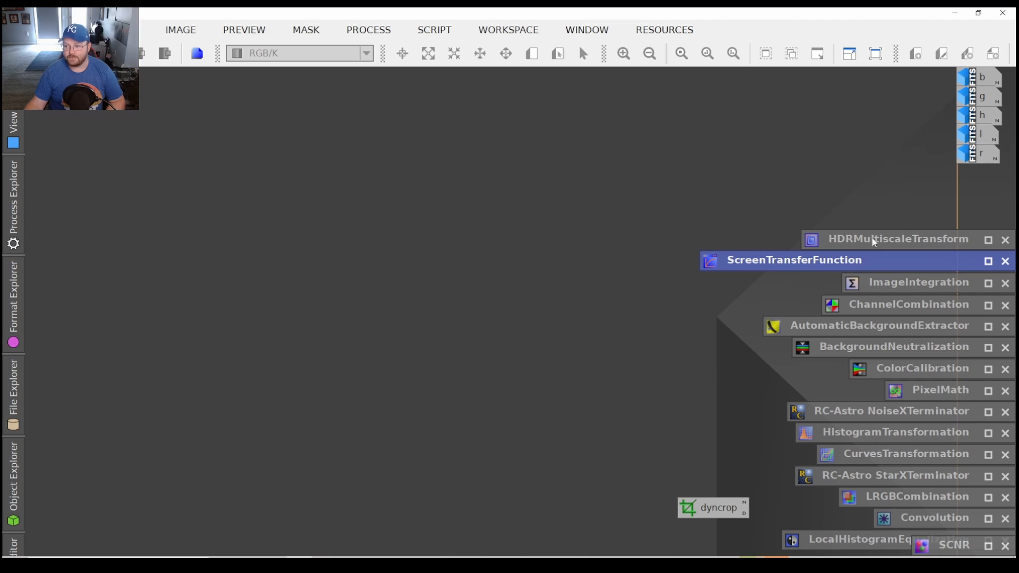
# Combine images r, g and b as the R, G and B channels of a new RGB image with ChannelCombination, then collapse the process window.
pyautogui.doubleClick(910, 305)
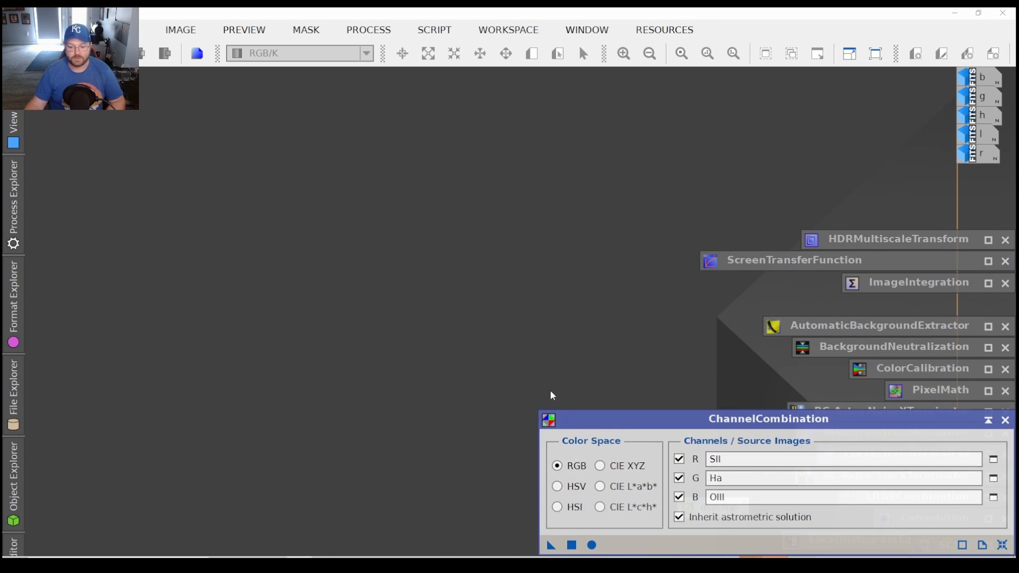
pyautogui.moveTo(618, 420); pyautogui.dragTo(224, 180)
pyautogui.doubleClick(326, 219)
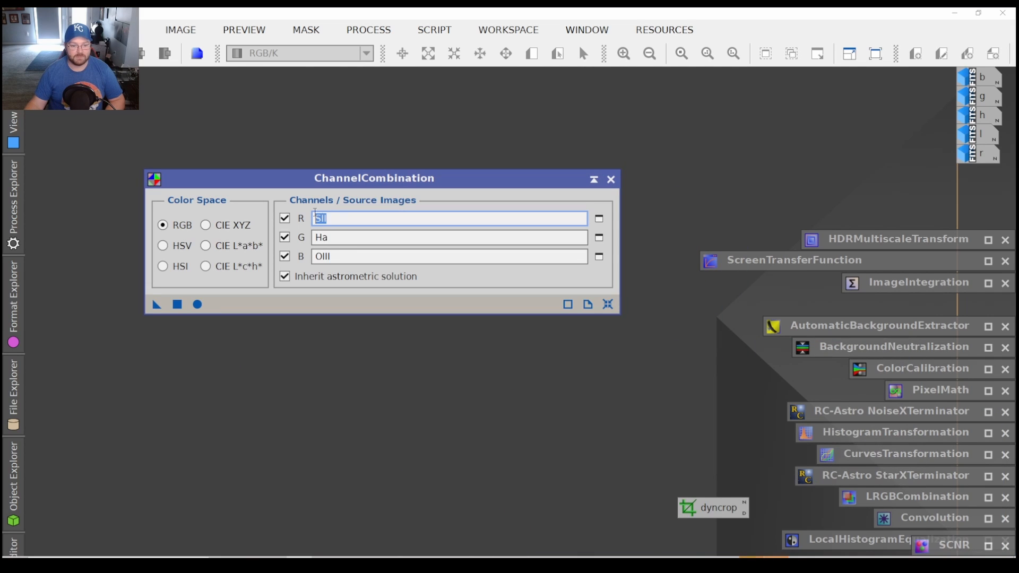
pyautogui.write('r')
pyautogui.press('Tab')
pyautogui.write('g')
pyautogui.press('Tab')
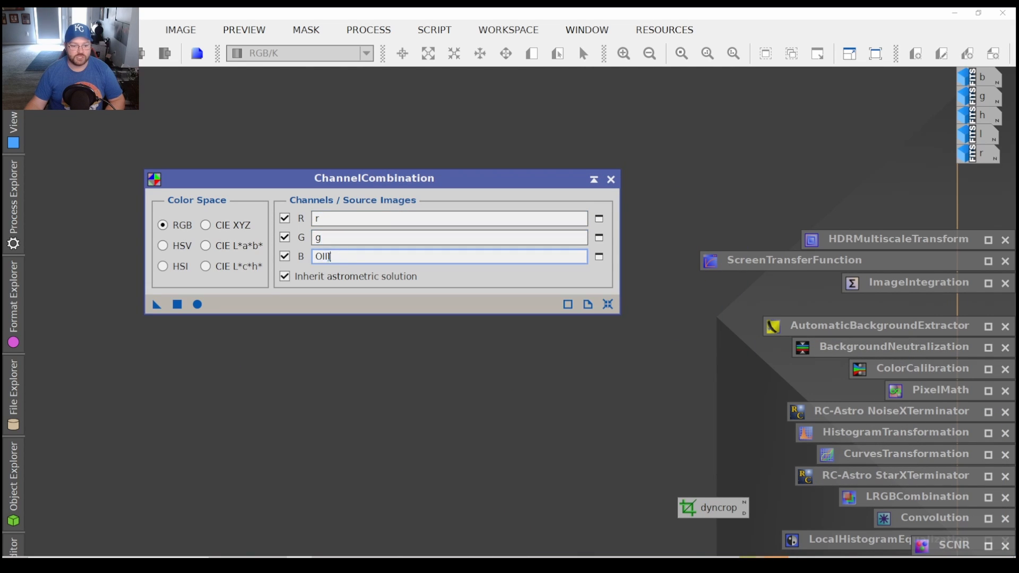
pyautogui.write('bn')
pyautogui.press('BackSpace')
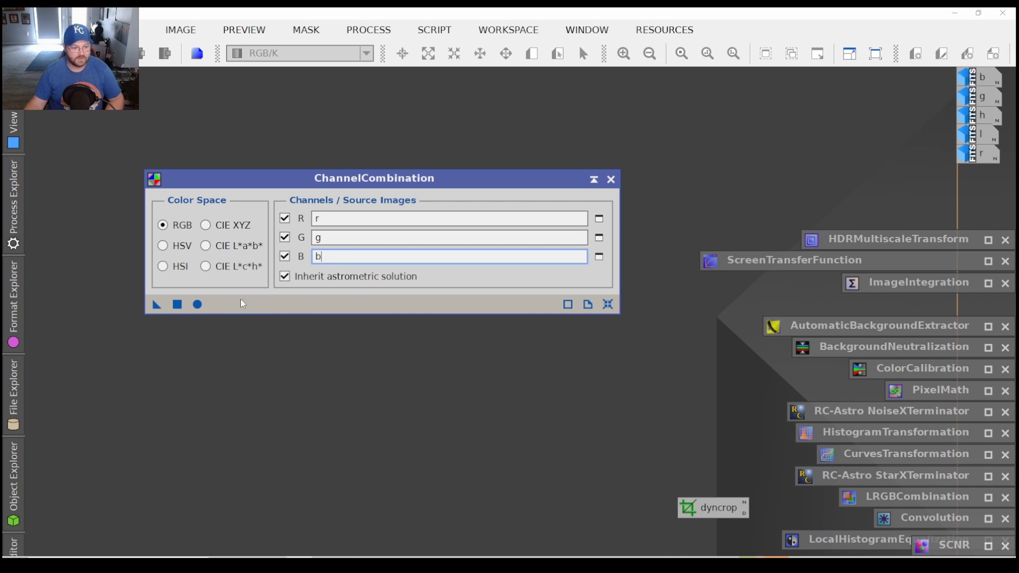
pyautogui.click(198, 304)
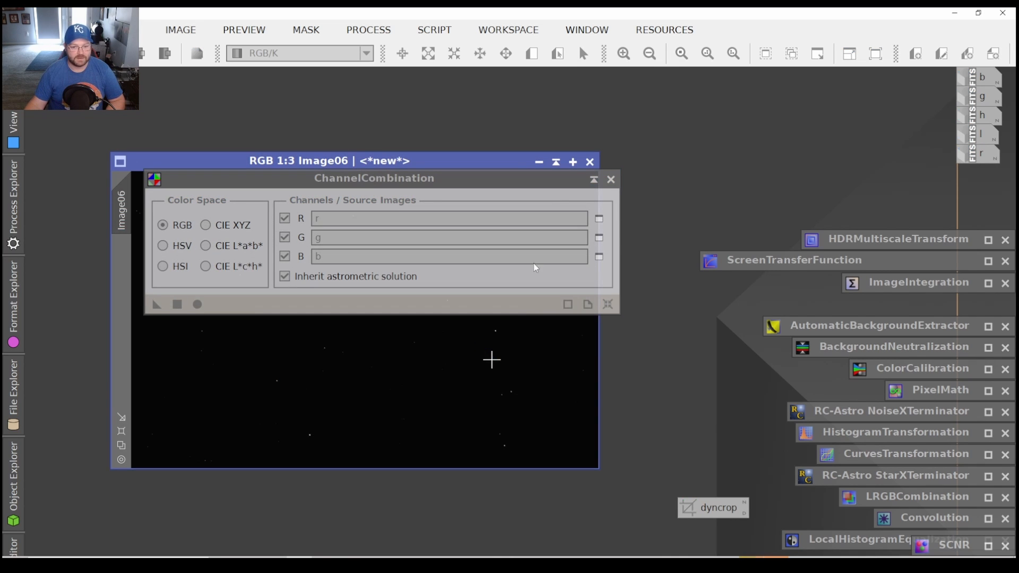
pyautogui.click(594, 180)
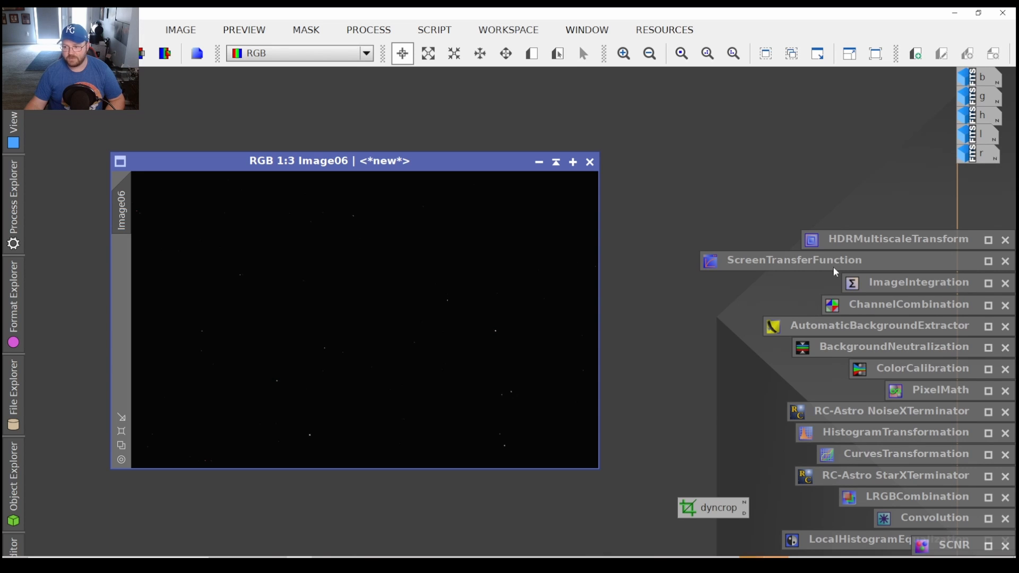
# Apply an auto-stretch to the display of the combined RGB image with ScreenTransferFunction.
pyautogui.moveTo(990, 81)
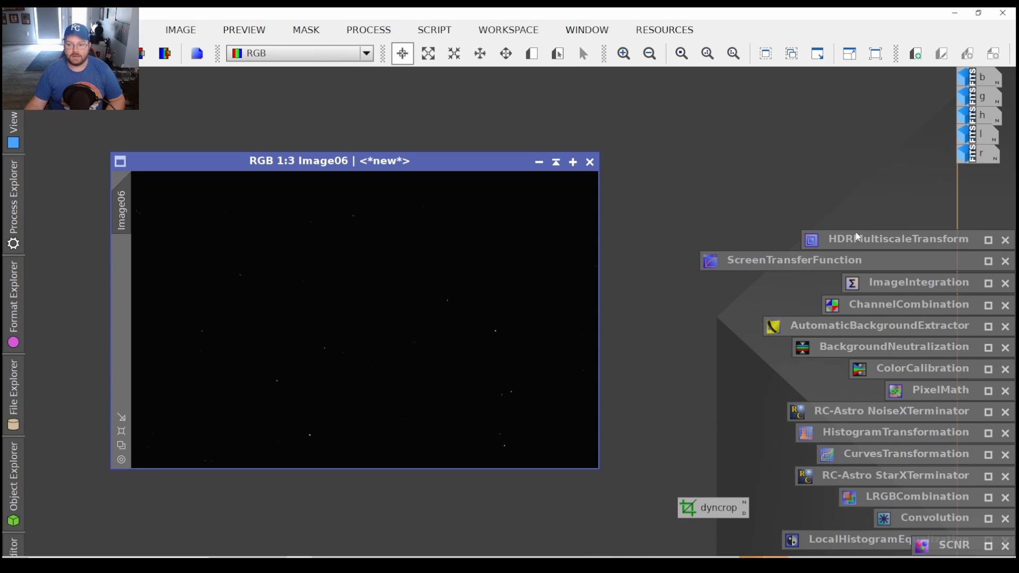
pyautogui.doubleClick(865, 265)
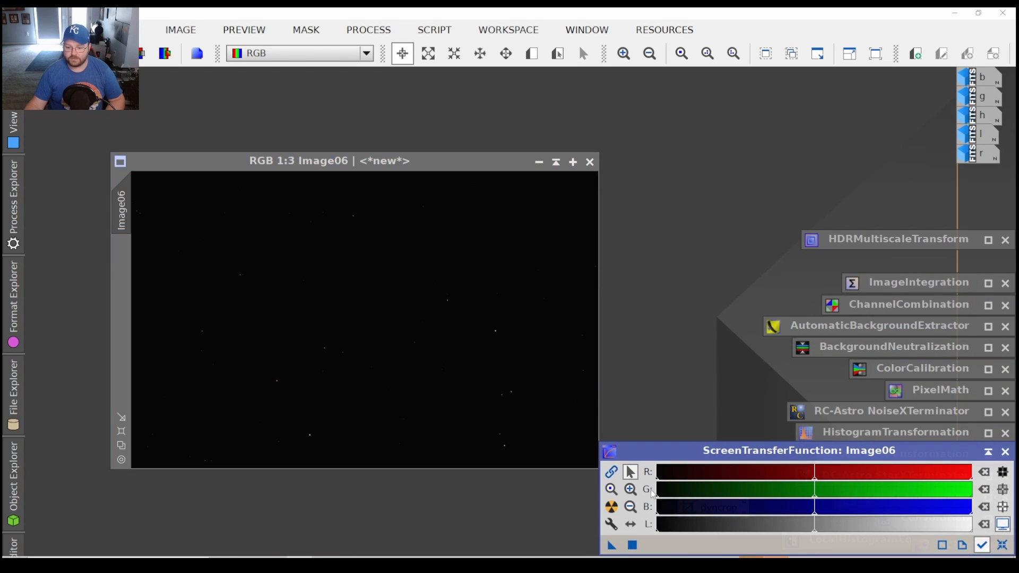
pyautogui.click(612, 507)
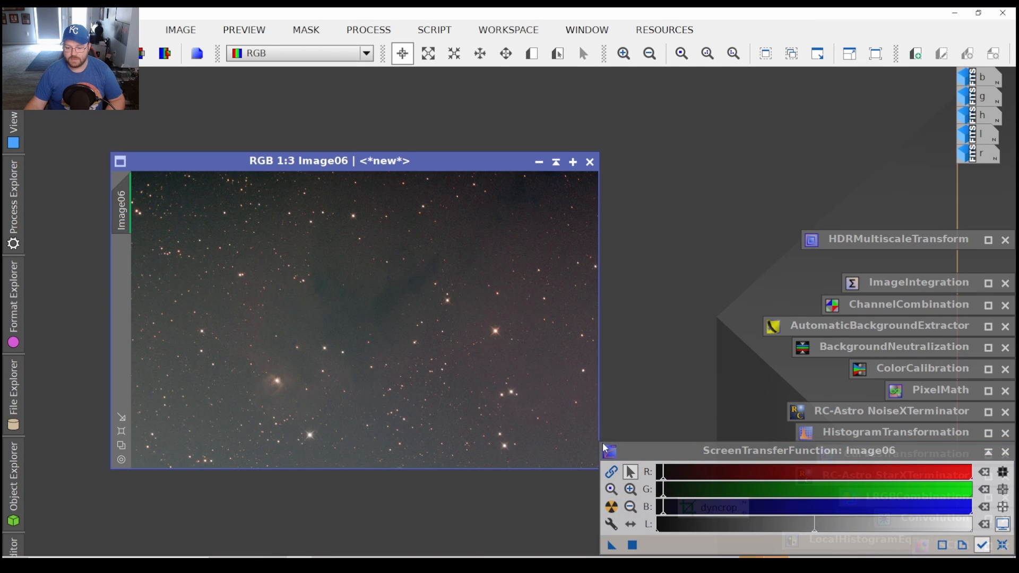
pyautogui.click(606, 449)
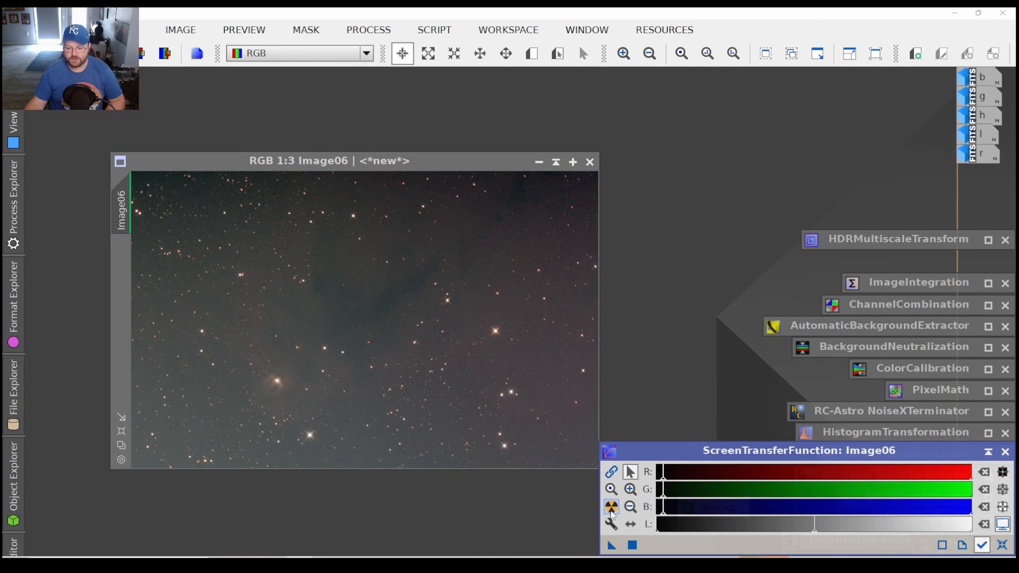
# Rename the combined RGB image as rgb1 and enlarge its window so a margin surrounds the picture.
pyautogui.moveTo(316, 163); pyautogui.dragTo(253, 104)
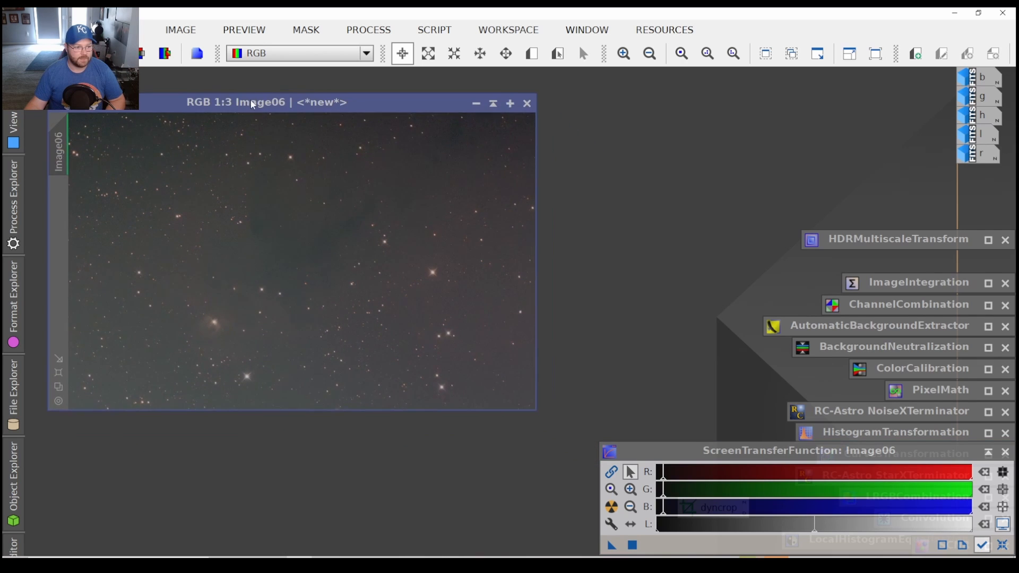
pyautogui.moveTo(68, 151)
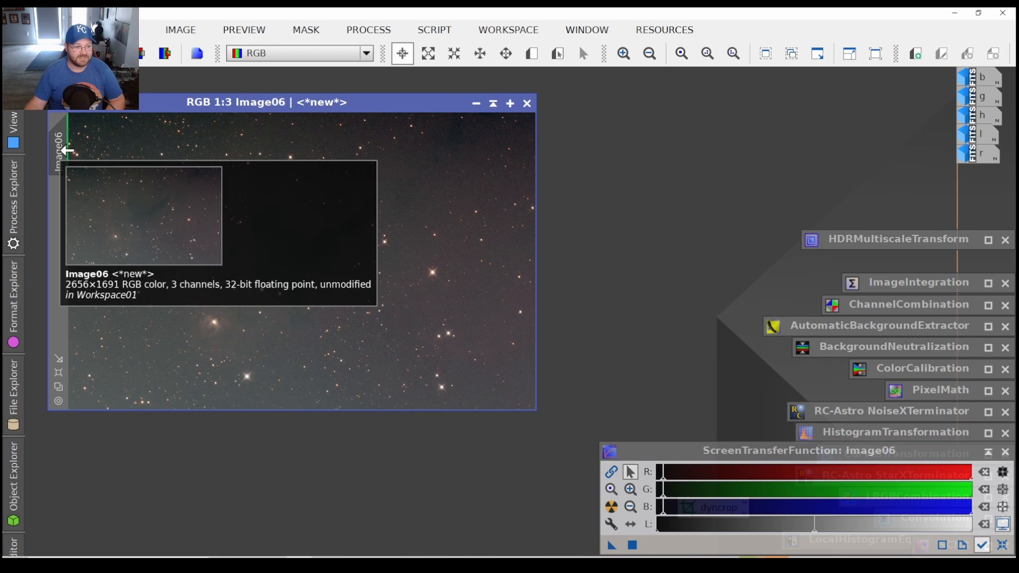
pyautogui.doubleClick(64, 150)
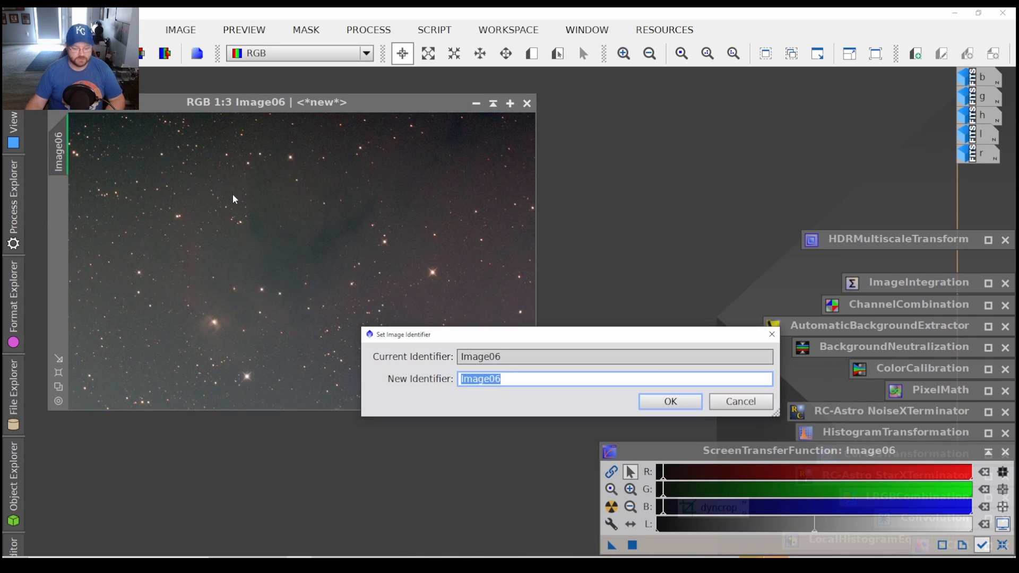
pyautogui.write('rgb1')
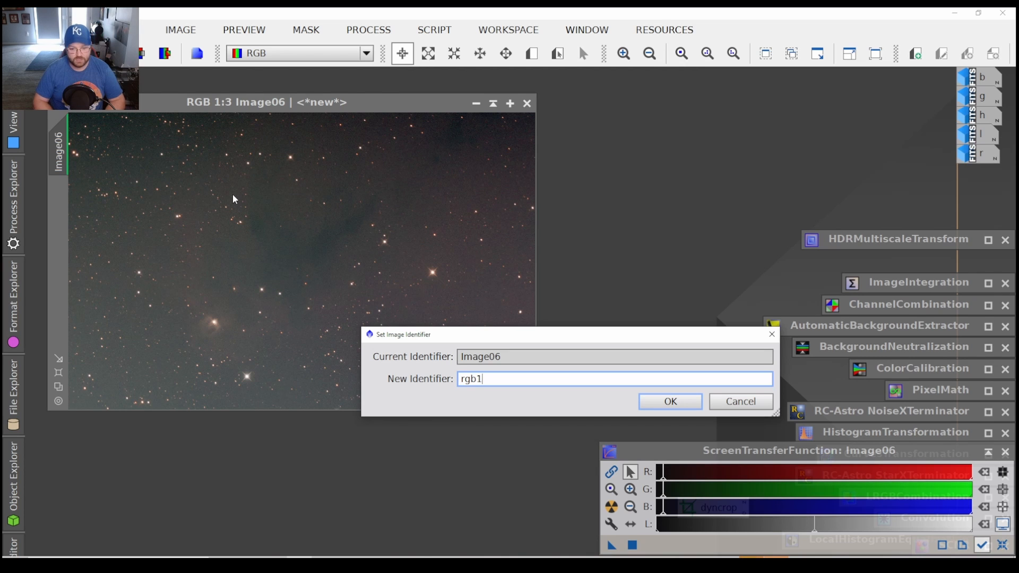
pyautogui.press('Return')
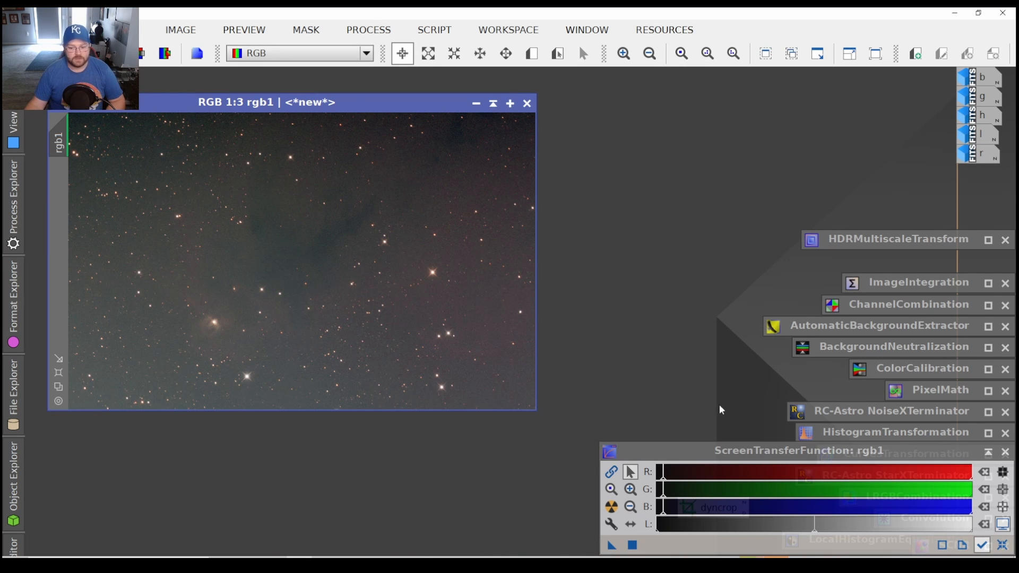
pyautogui.click(989, 454)
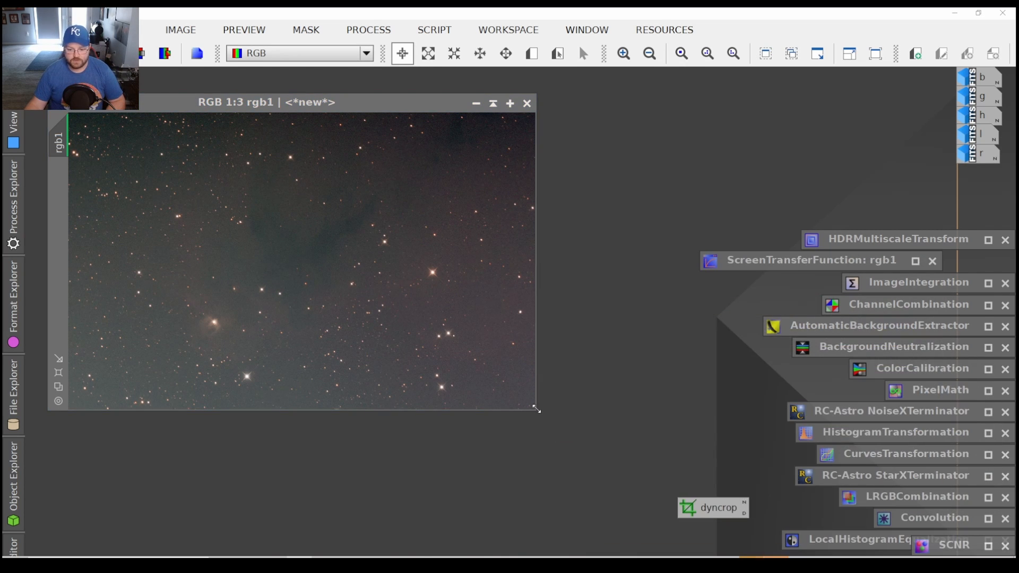
pyautogui.moveTo(535, 410); pyautogui.dragTo(565, 459)
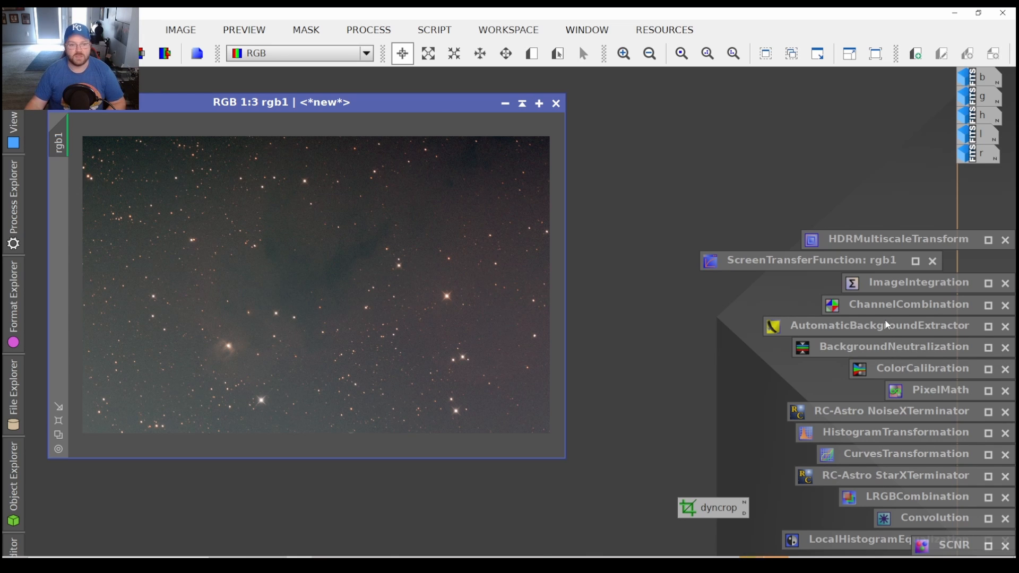
pyautogui.click(368, 30)
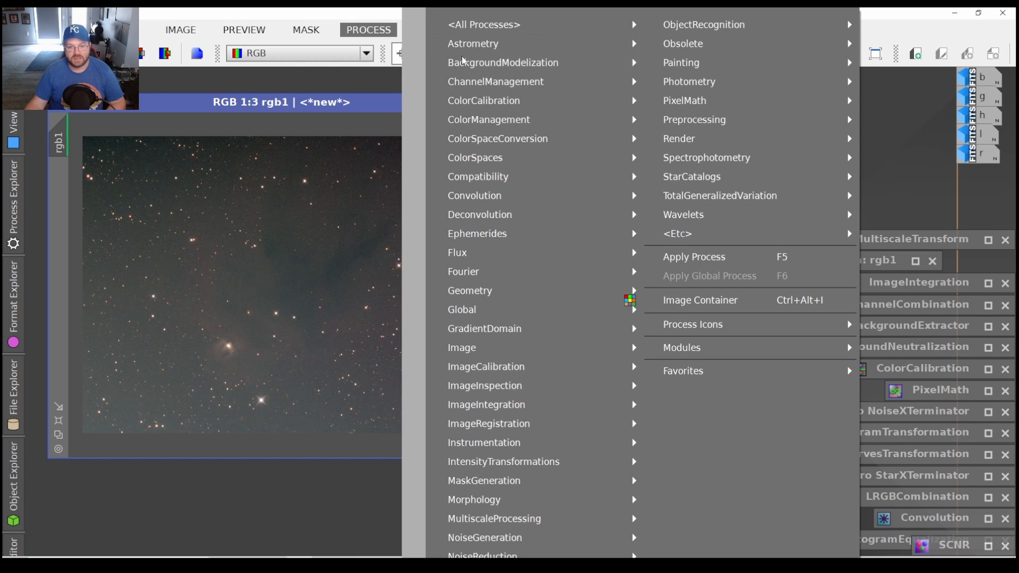
pyautogui.moveTo(463, 62)
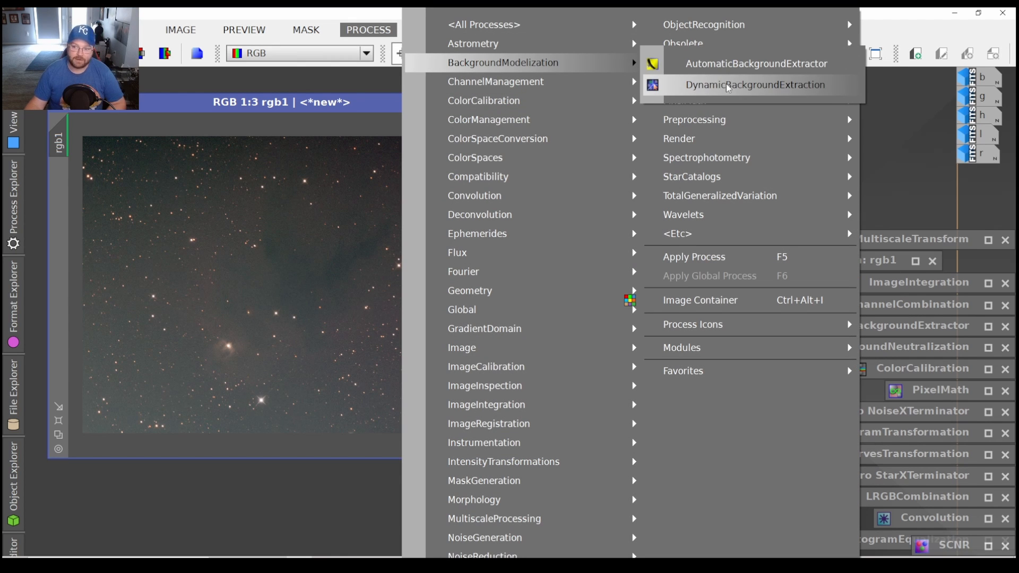
pyautogui.click(727, 84)
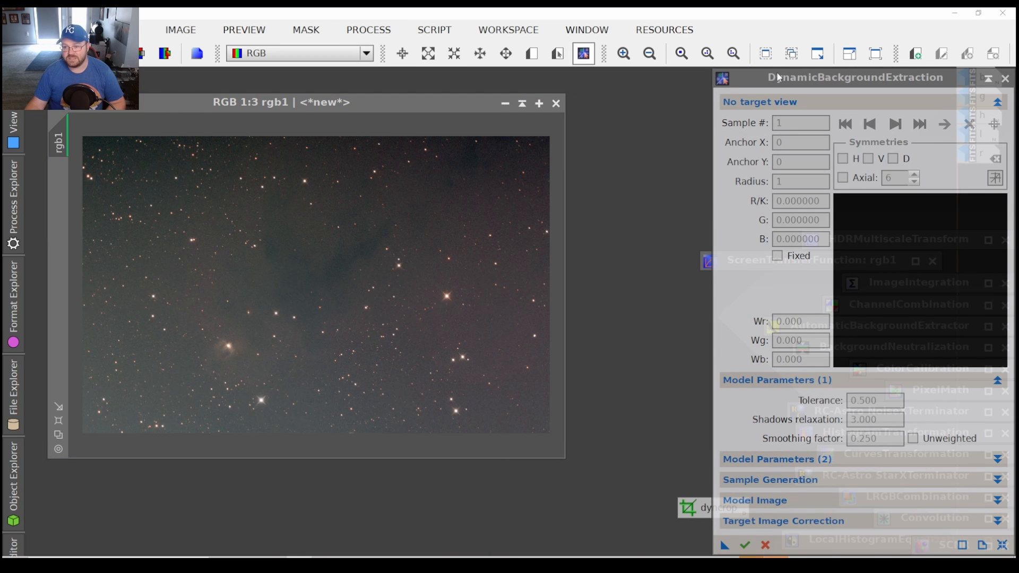
pyautogui.moveTo(778, 72); pyautogui.dragTo(717, 80)
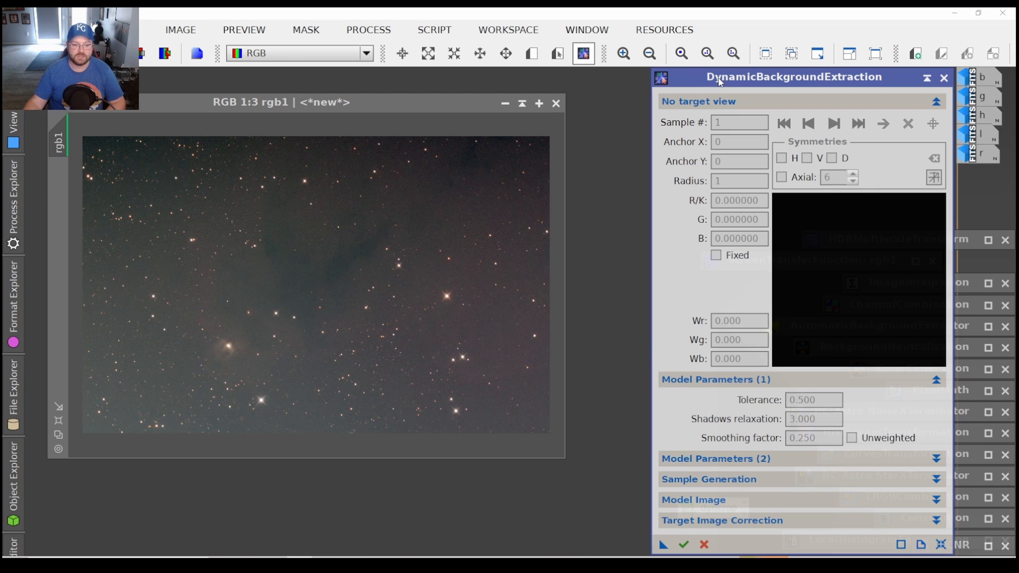
pyautogui.click(943, 78)
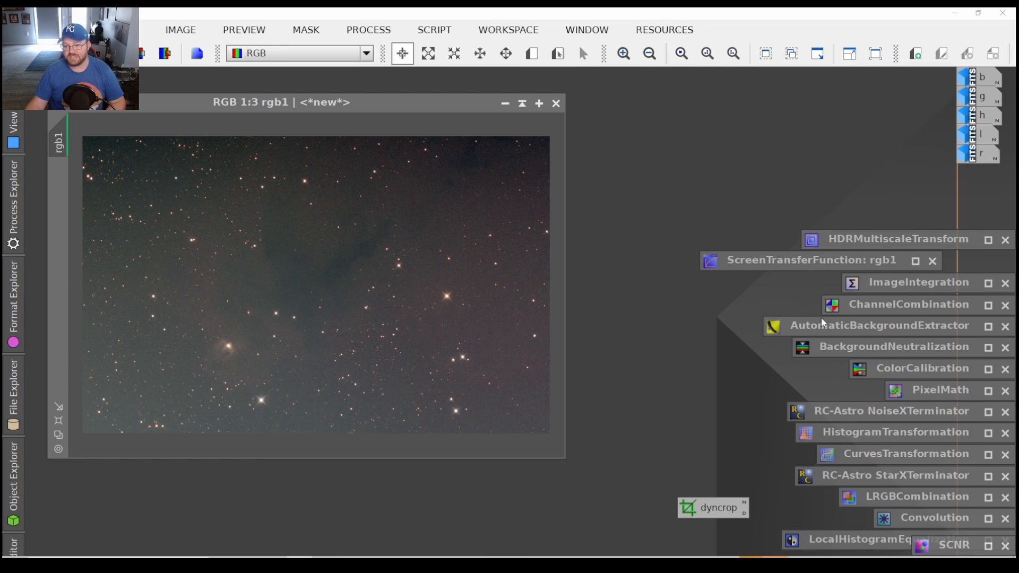
# Apply AutomaticBackgroundExtractor to the rgb1 image with the target image correction set to Division.
pyautogui.doubleClick(848, 331)
pyautogui.moveTo(781, 211); pyautogui.dragTo(719, 90)
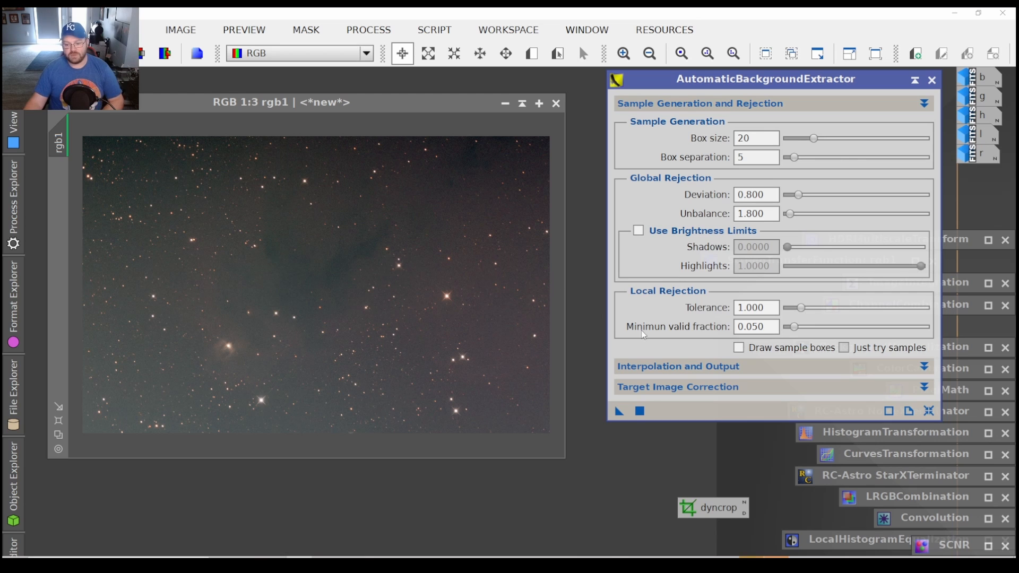
pyautogui.moveTo(633, 328)
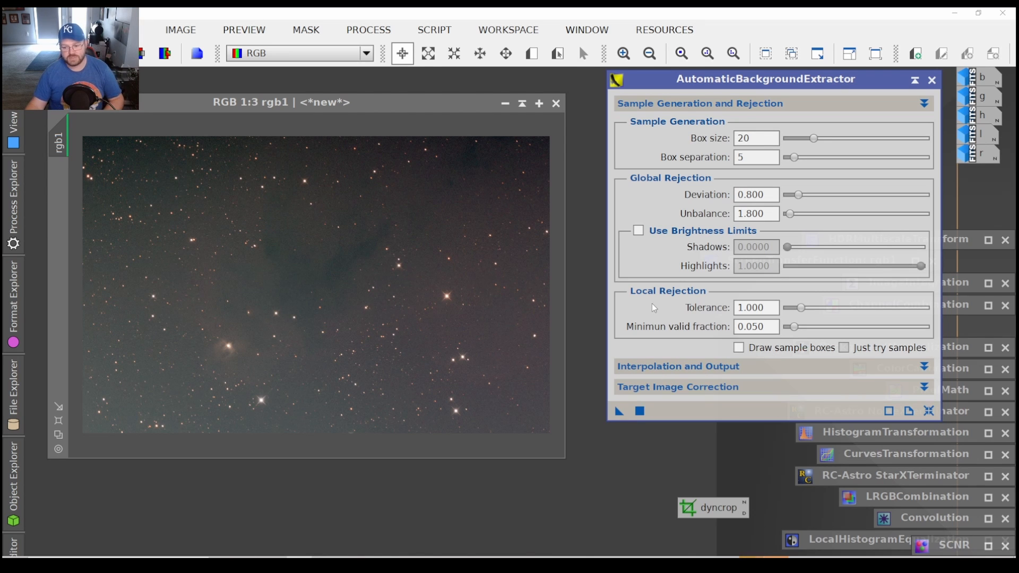
pyautogui.moveTo(697, 316)
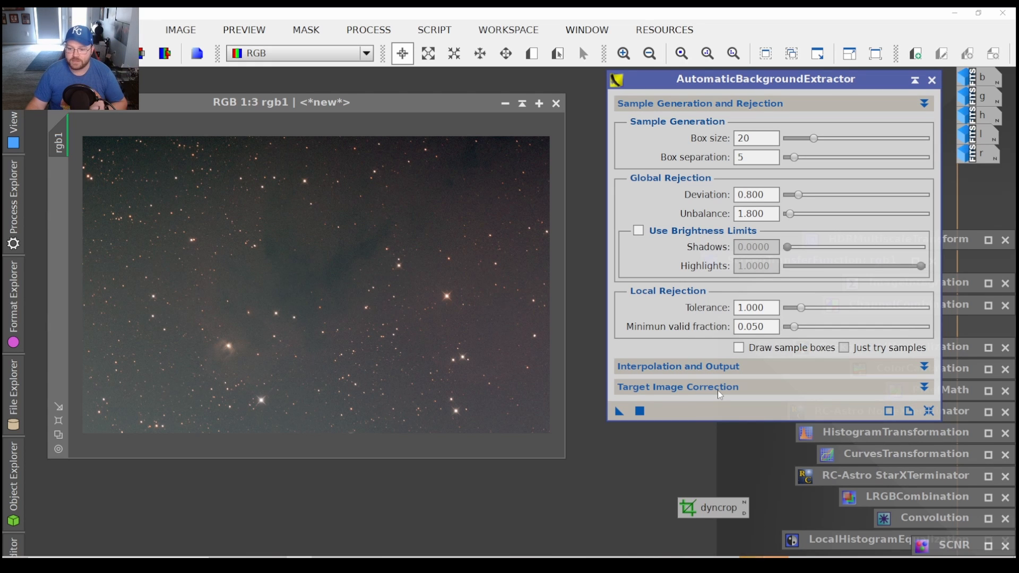
pyautogui.click(645, 390)
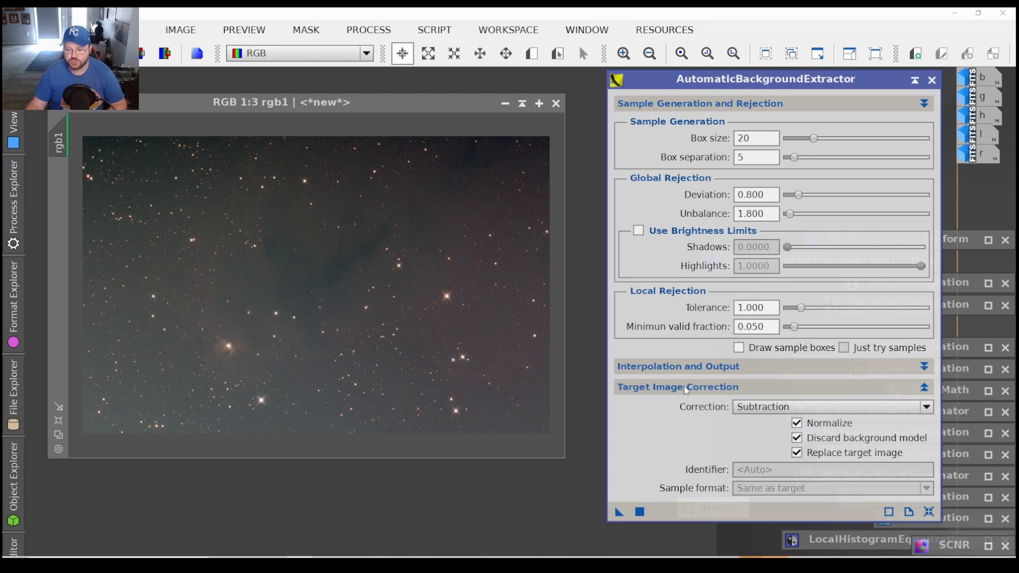
pyautogui.click(795, 408)
pyautogui.click(776, 447)
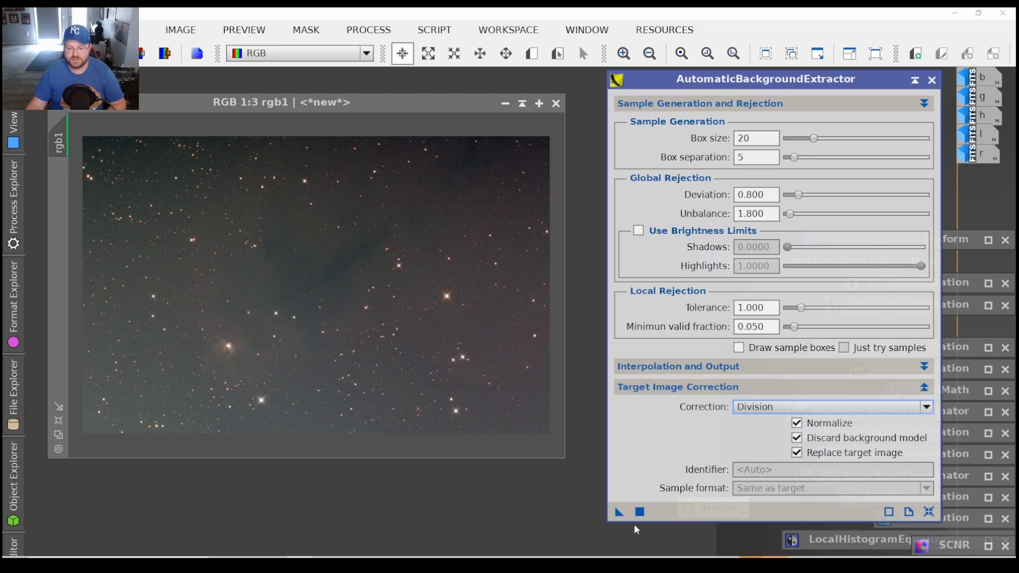
pyautogui.moveTo(619, 512); pyautogui.dragTo(386, 260)
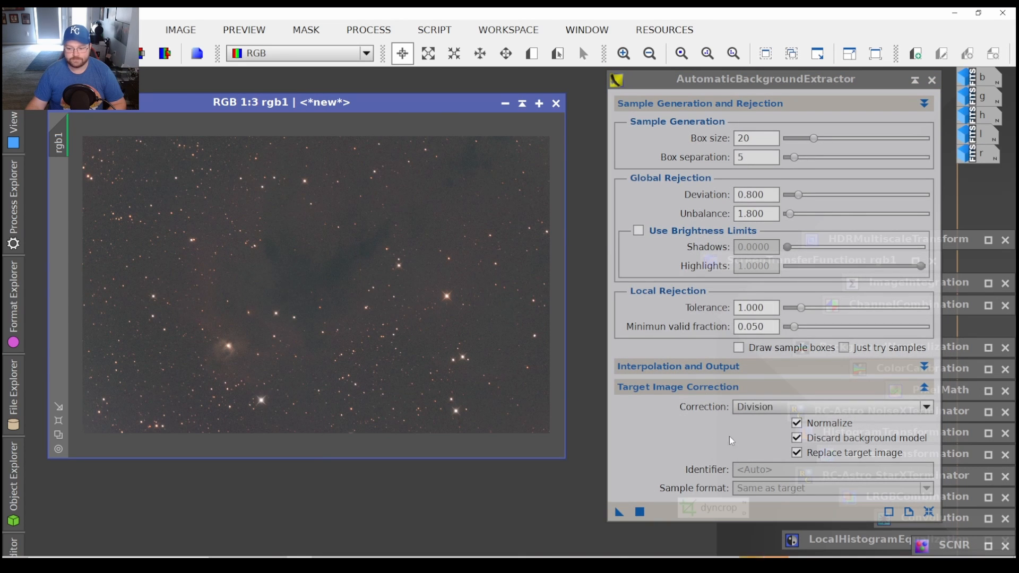
# Change the AutomaticBackgroundExtractor correction to Subtraction and apply it to the rgb1 image.
pyautogui.click(785, 406)
pyautogui.click(776, 434)
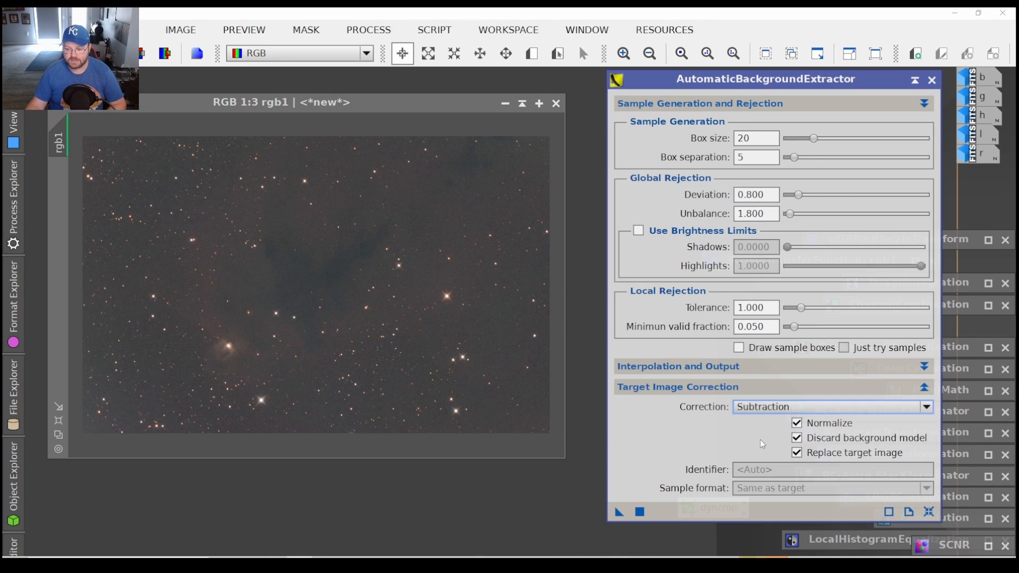
pyautogui.moveTo(618, 511); pyautogui.dragTo(437, 345)
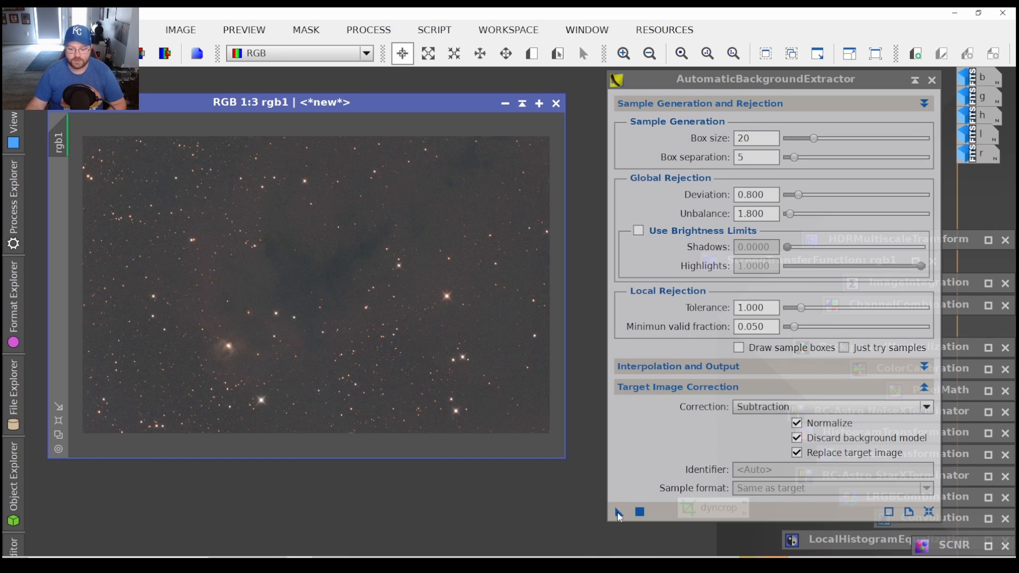
# Restore the h and l images and apply AutomaticBackgroundExtractor with Division correction to each of them.
pyautogui.doubleClick(976, 116)
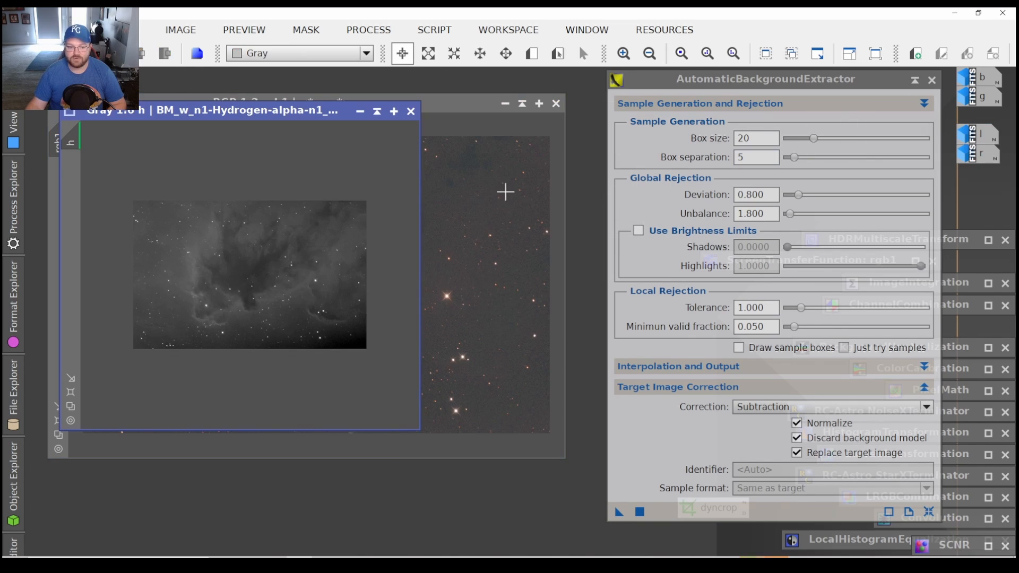
pyautogui.click(798, 405)
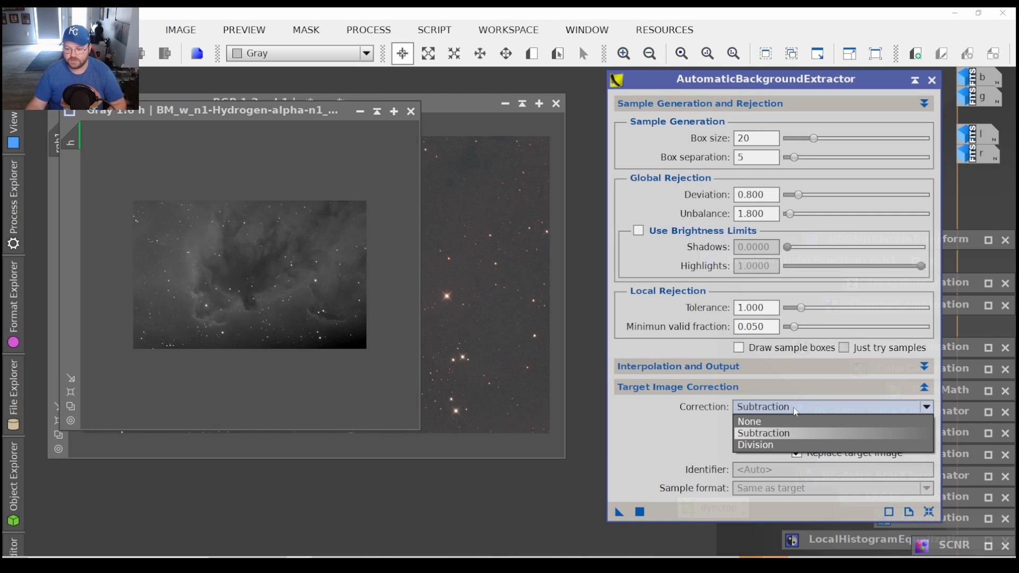
pyautogui.click(754, 444)
pyautogui.moveTo(618, 512); pyautogui.dragTo(250, 289)
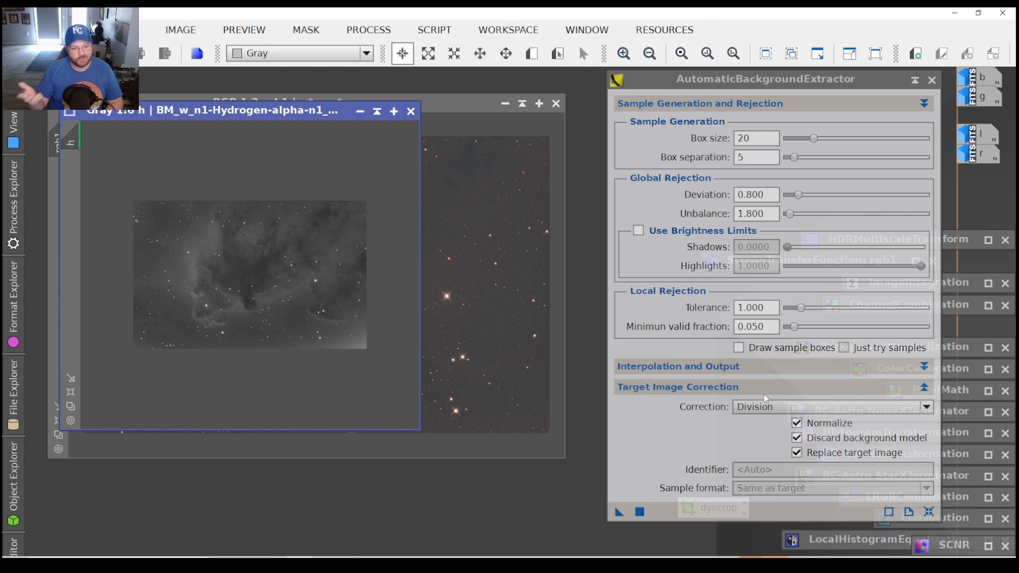
pyautogui.doubleClick(980, 141)
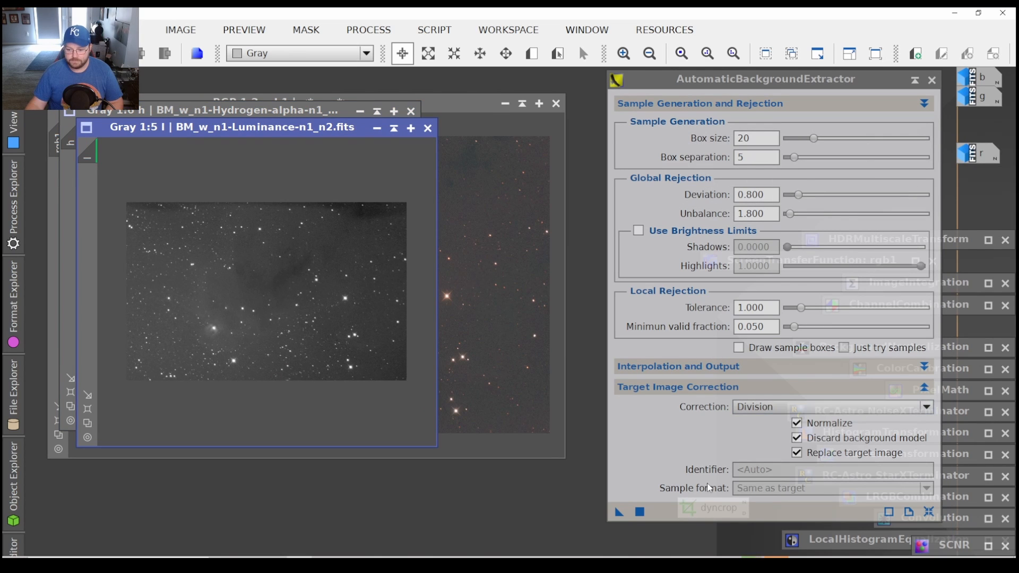
pyautogui.moveTo(619, 517); pyautogui.dragTo(264, 307)
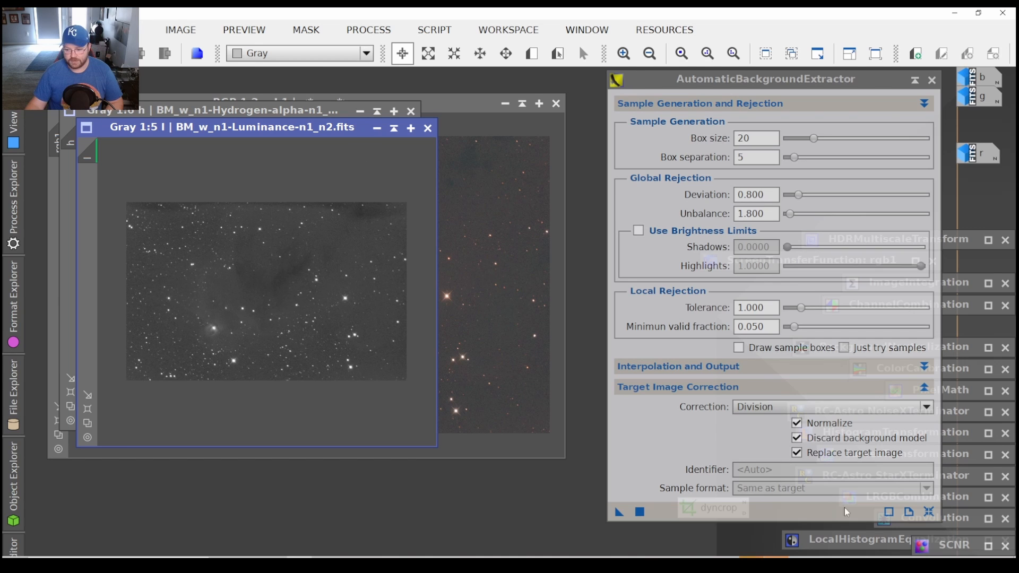
# Set the AutomaticBackgroundExtractor correction to Subtraction and apply it to the l image and the h image.
pyautogui.click(780, 407)
pyautogui.click(782, 434)
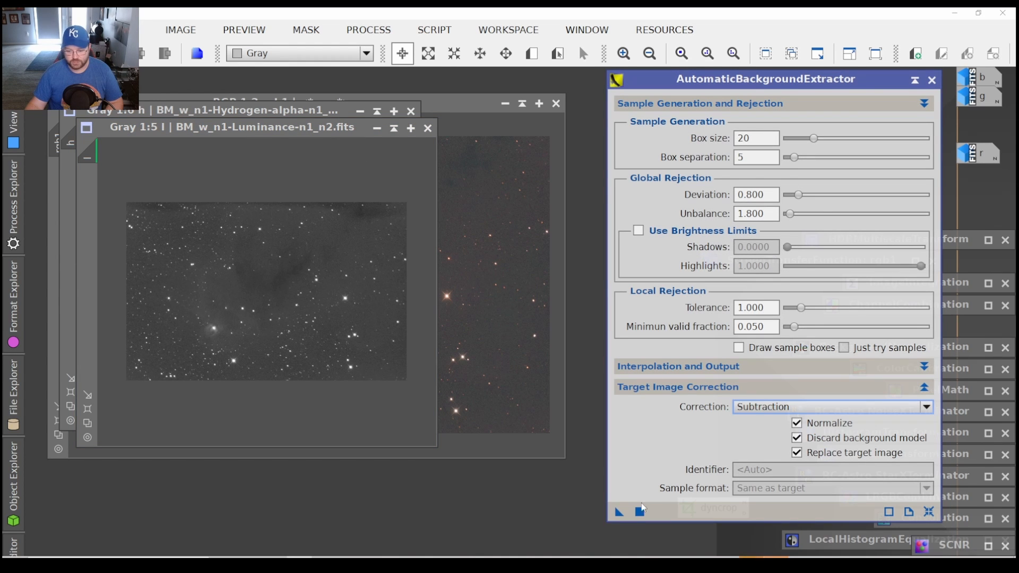
pyautogui.moveTo(619, 512); pyautogui.dragTo(286, 290)
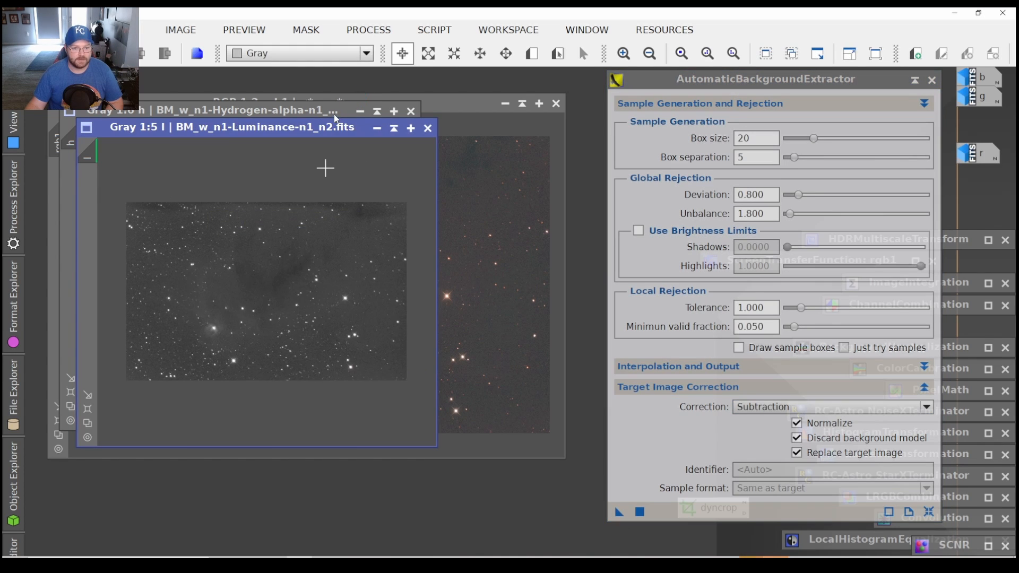
pyautogui.click(340, 111)
pyautogui.moveTo(619, 512); pyautogui.dragTo(265, 281)
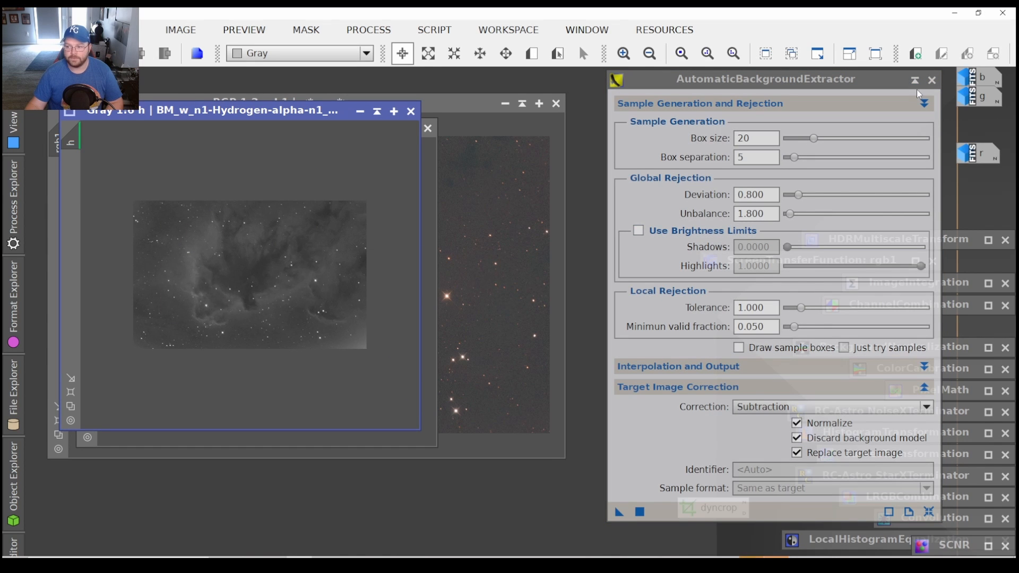
# Put away the AutomaticBackgroundExtractor window and minimize the h and l images to icons.
pyautogui.click(930, 80)
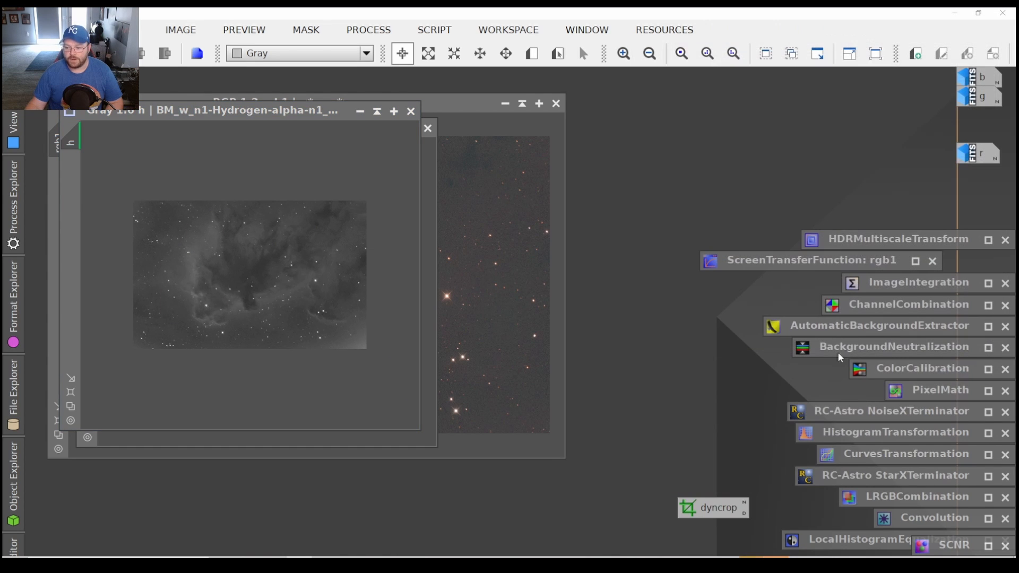
pyautogui.click(360, 111)
pyautogui.click(380, 129)
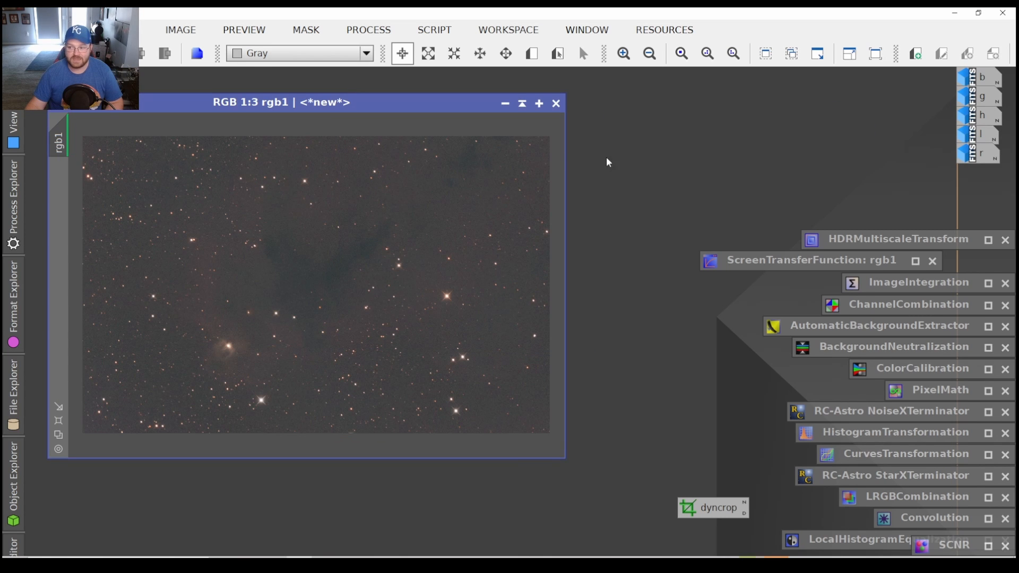
# Reapply the auto-stretch to the display of rgb1 with ScreenTransferFunction.
pyautogui.doubleClick(859, 264)
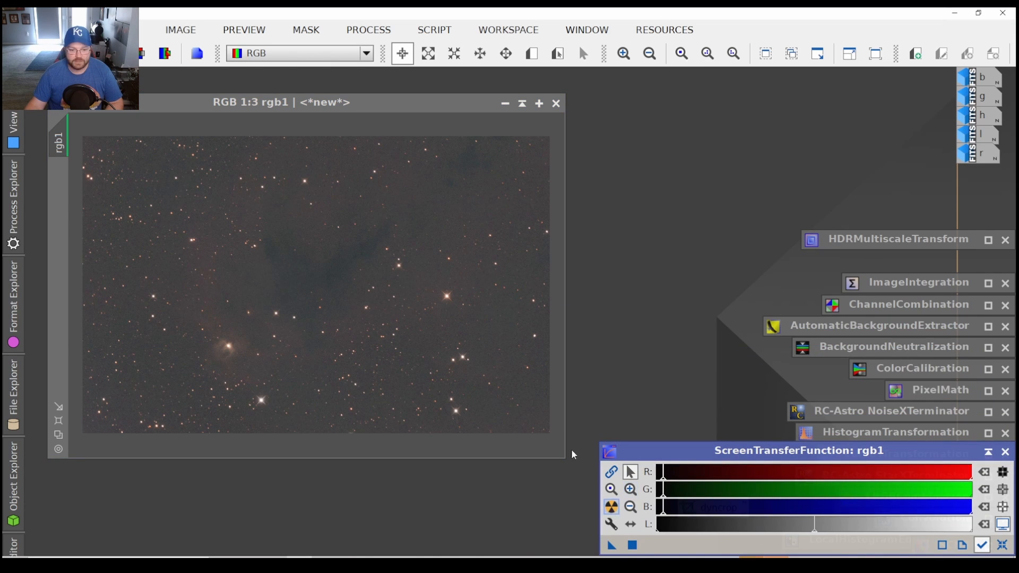
pyautogui.click(461, 360)
# Create a small preview over a star-free background patch near the lower-right corner of rgb1, then collapse ScreenTransferFunction.
pyautogui.scroll(1, 457, 360)
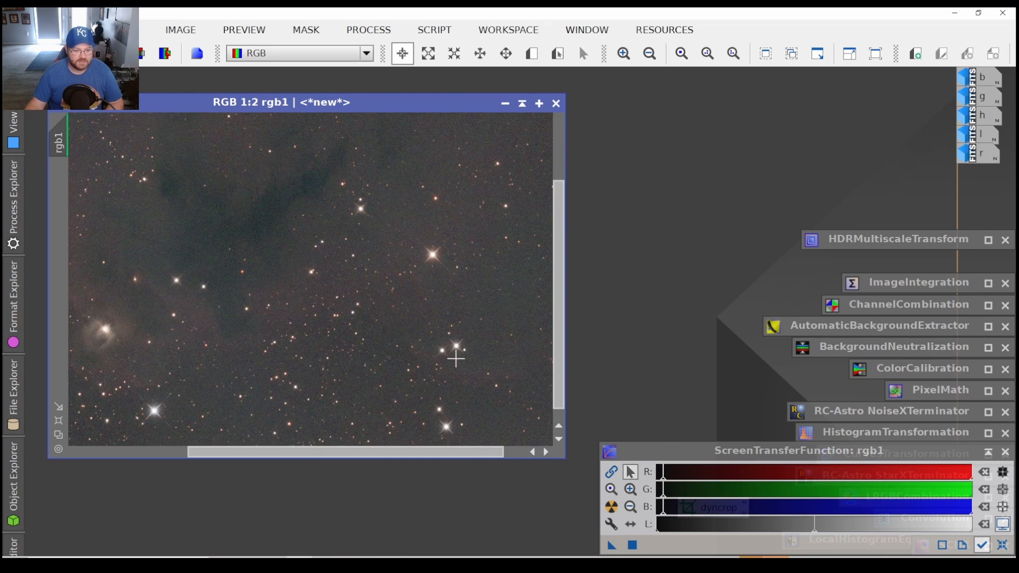
pyautogui.scroll(1, 456, 359)
pyautogui.press('space')
pyautogui.moveTo(462, 389); pyautogui.dragTo(295, 271)
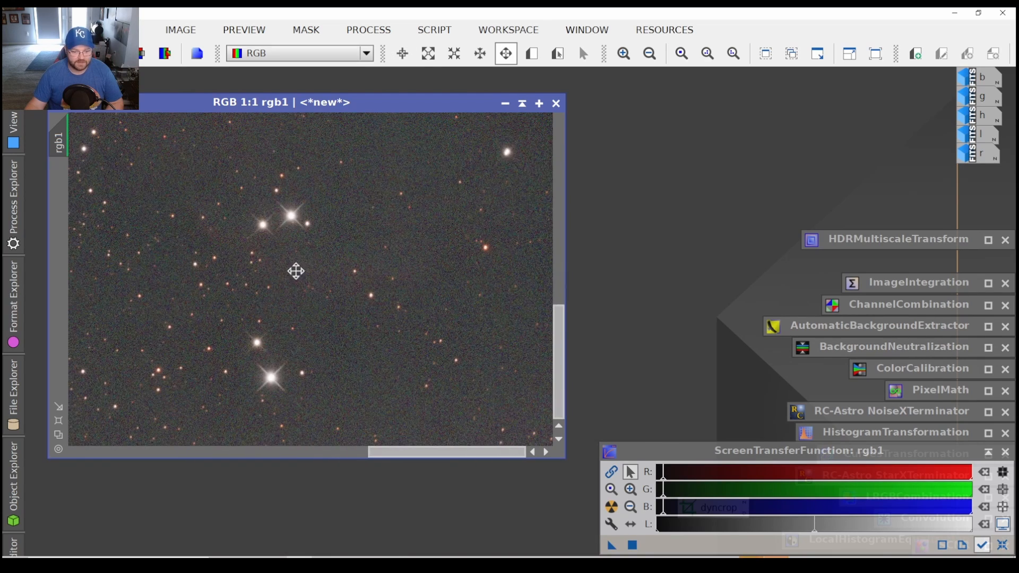
pyautogui.scroll(1, 416, 401)
pyautogui.scroll(1, 412, 405)
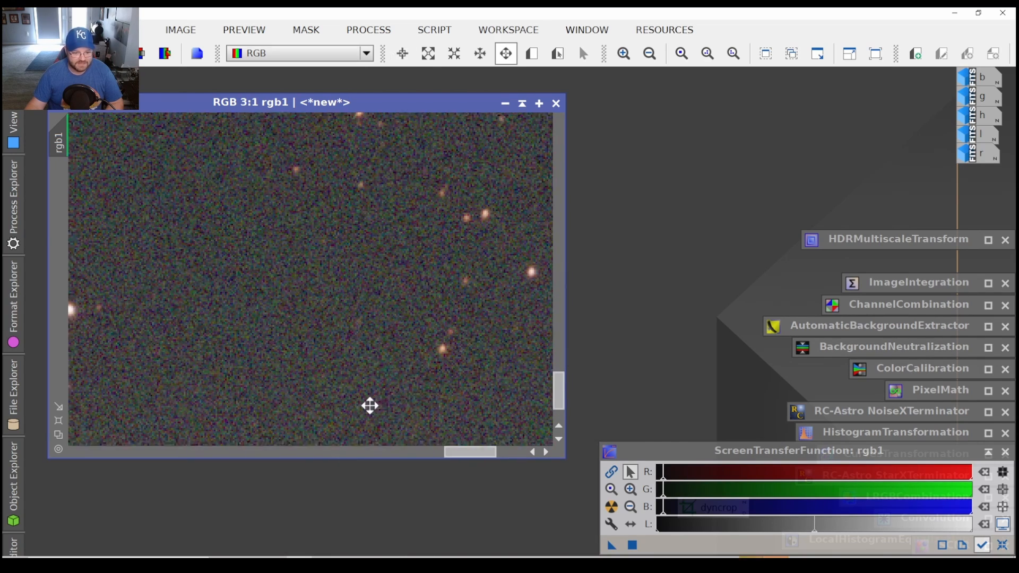
pyautogui.scroll(2, 378, 346)
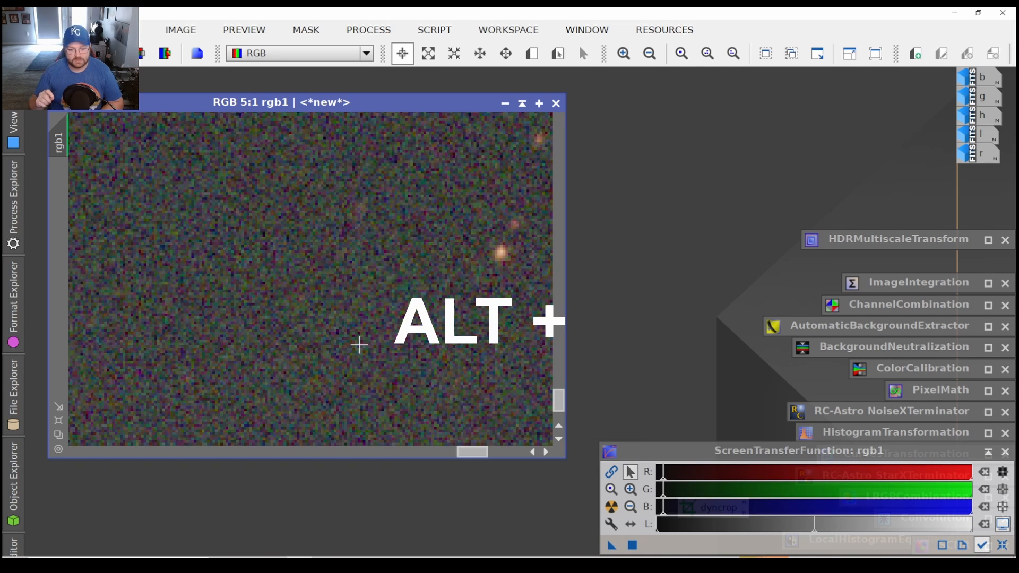
pyautogui.hotkey('alt', 'n')
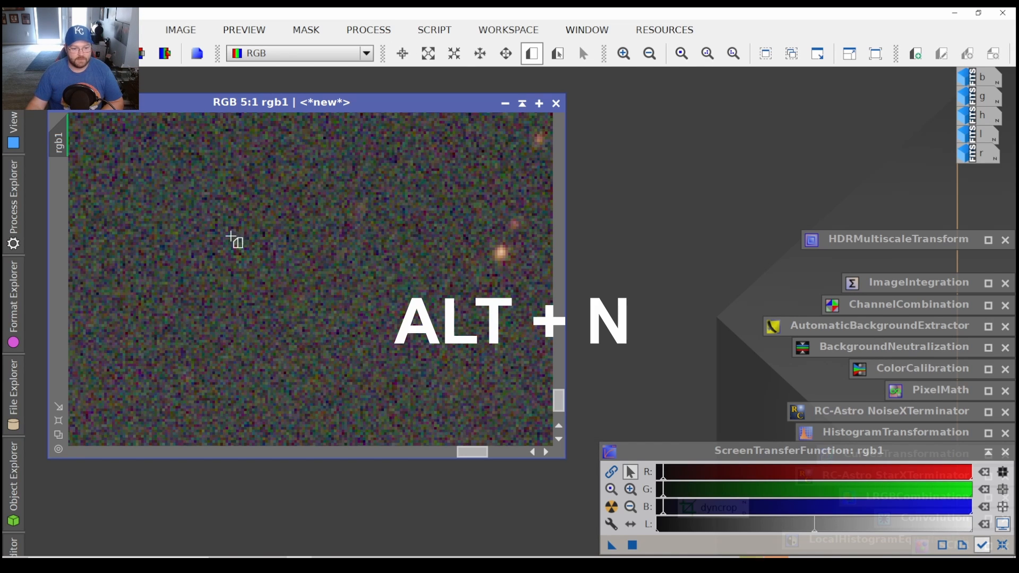
pyautogui.moveTo(232, 239); pyautogui.dragTo(445, 401)
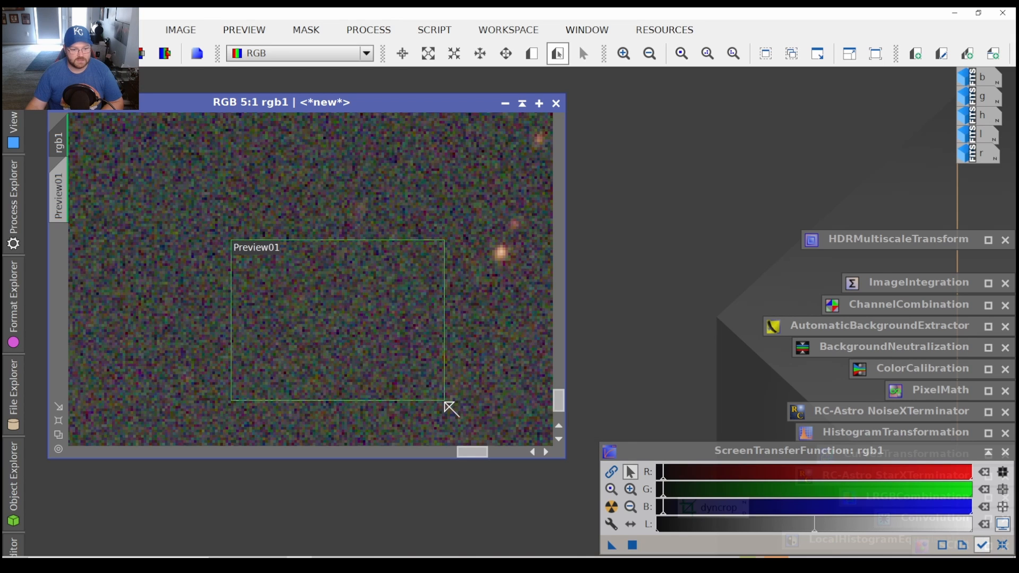
pyautogui.scroll(-7, 451, 407)
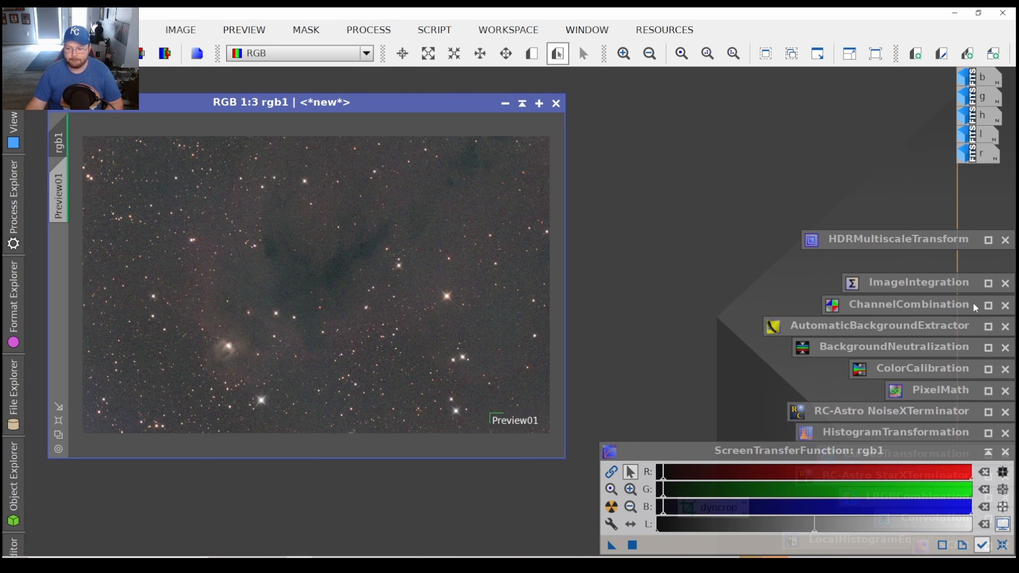
pyautogui.click(989, 451)
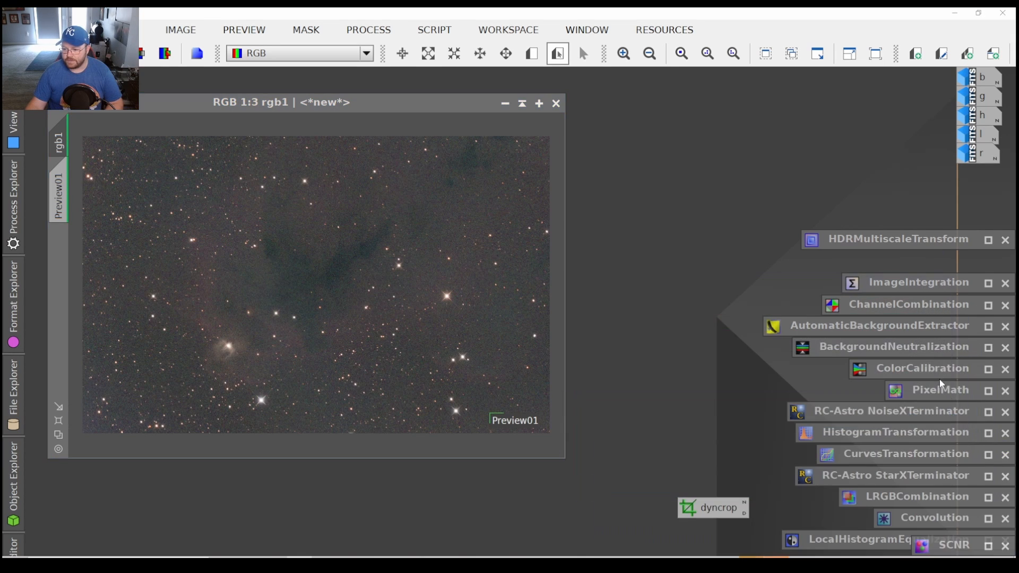
# Apply BackgroundNeutralization to rgb1 using rgb1->Preview01 as the reference image, then collapse the process window.
pyautogui.doubleClick(932, 350)
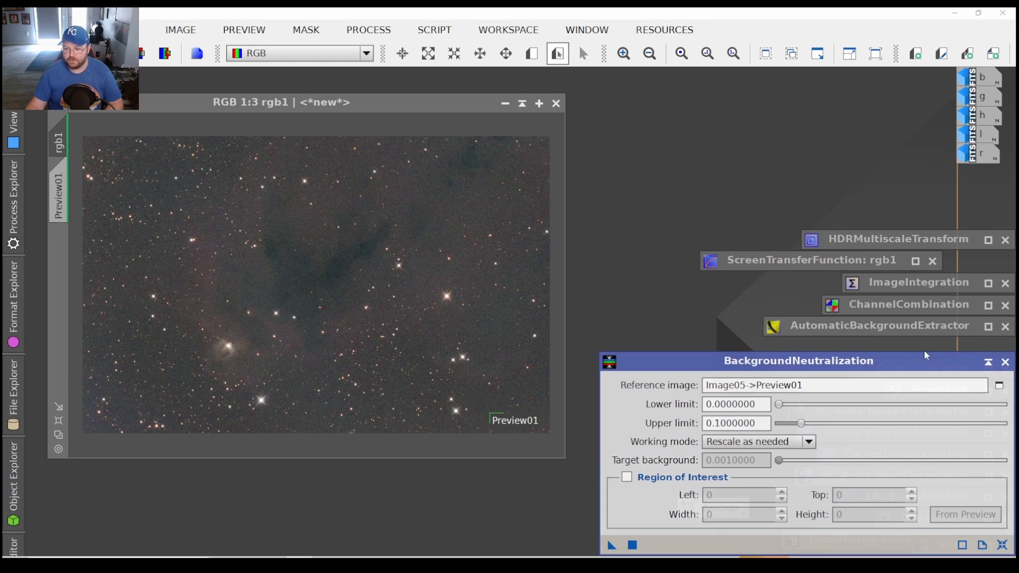
pyautogui.click(999, 387)
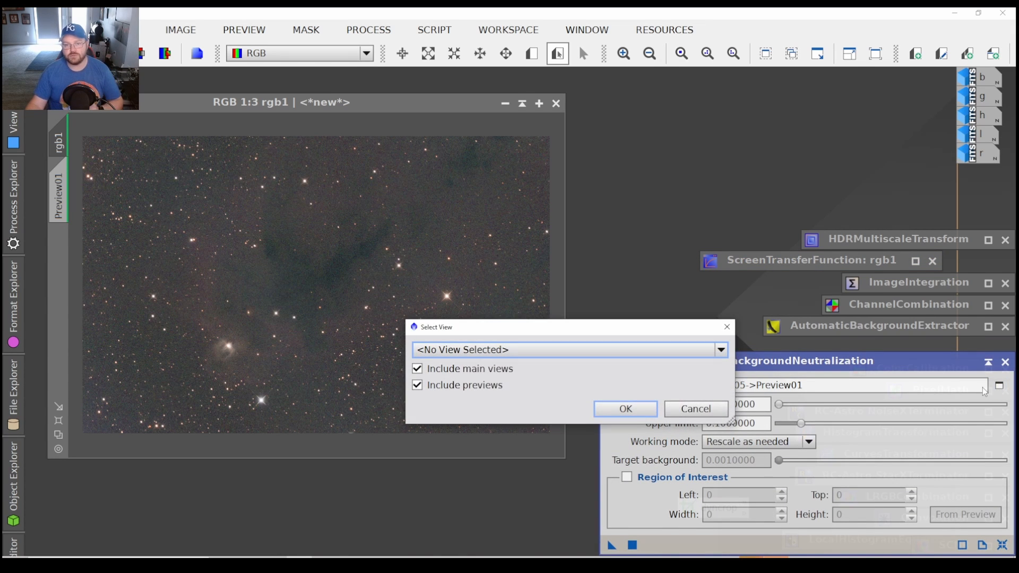
pyautogui.click(654, 344)
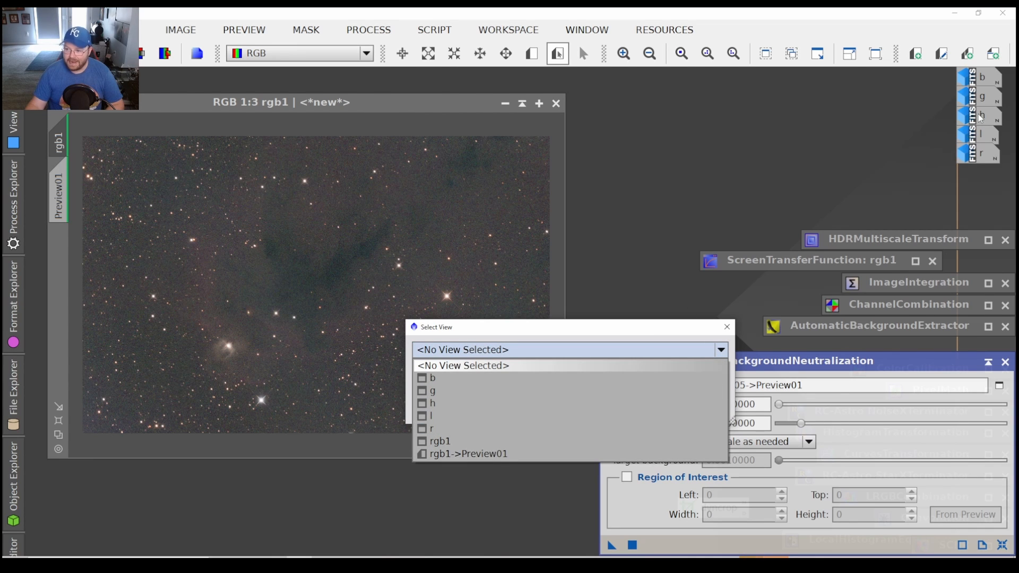
pyautogui.click(503, 455)
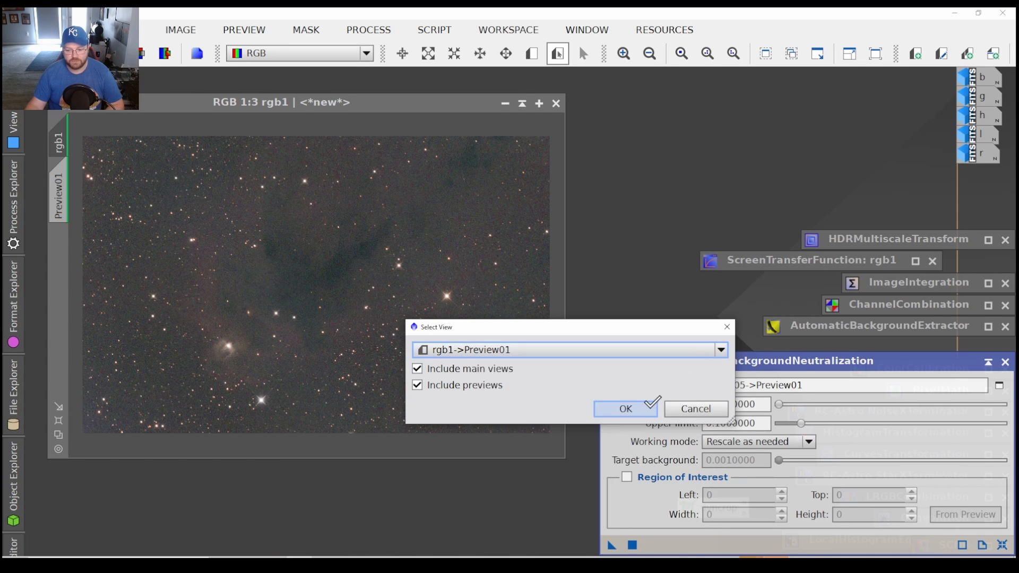
pyautogui.click(626, 409)
pyautogui.click(611, 546)
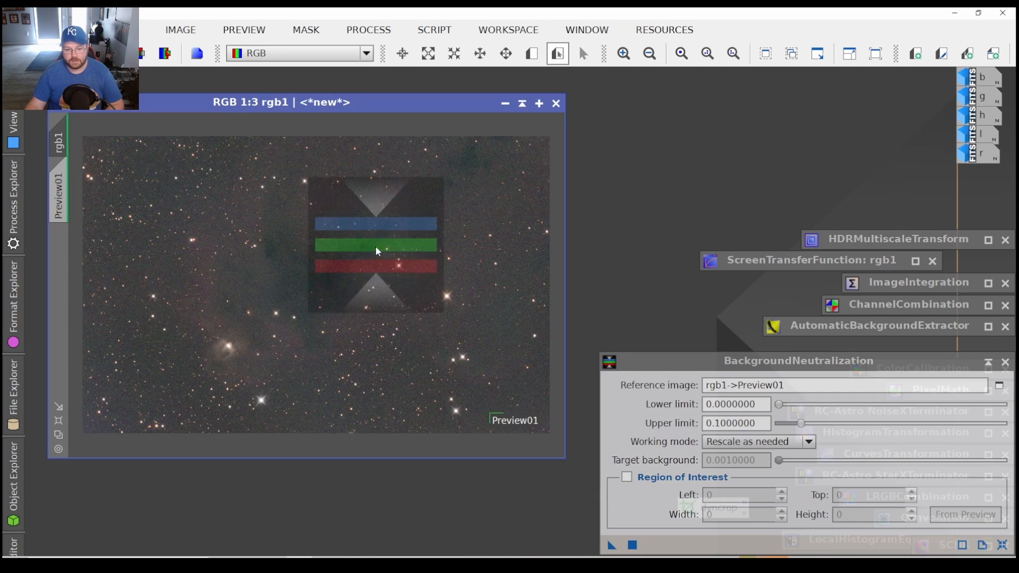
pyautogui.click(989, 362)
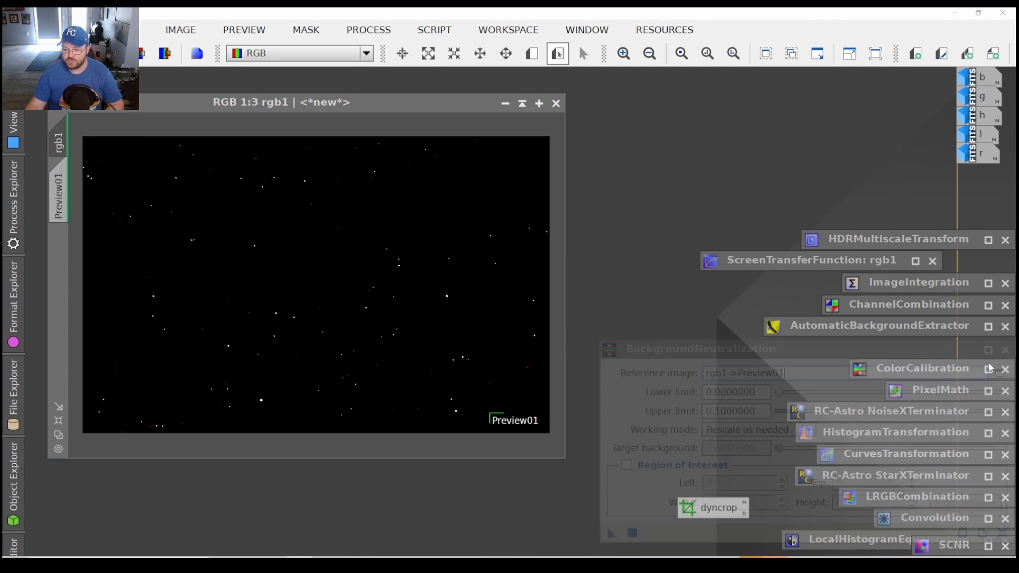
# Apply ColorCalibration to rgb1 using rgb1->Preview01 as the background reference image, then collapse the process window.
pyautogui.doubleClick(944, 374)
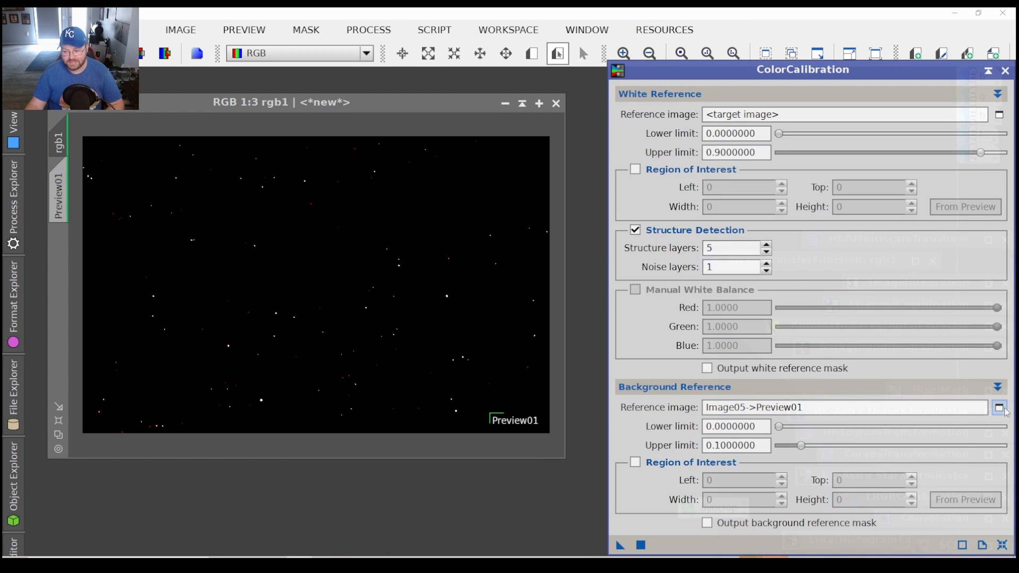
pyautogui.click(1005, 410)
pyautogui.click(651, 352)
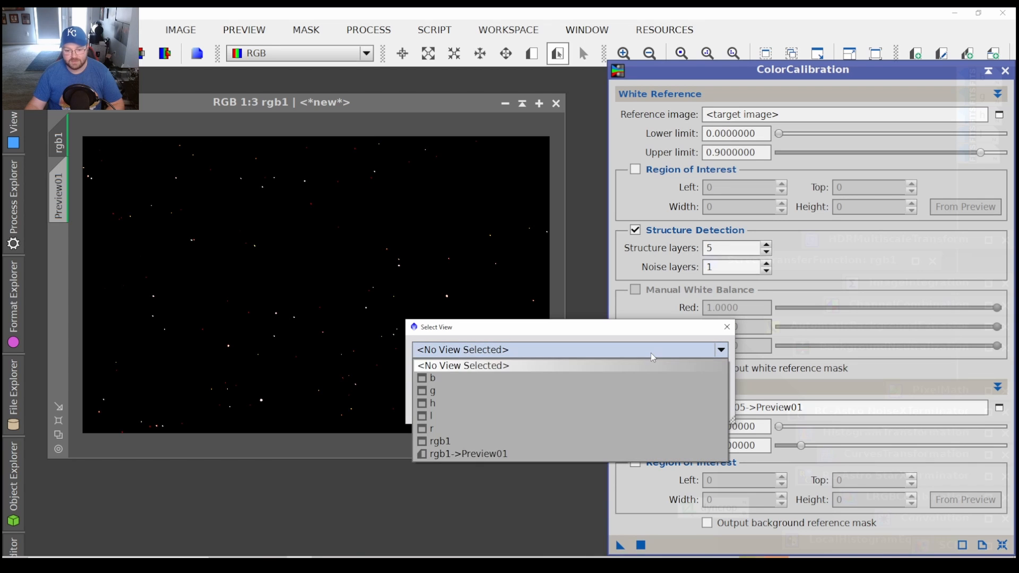
pyautogui.click(578, 452)
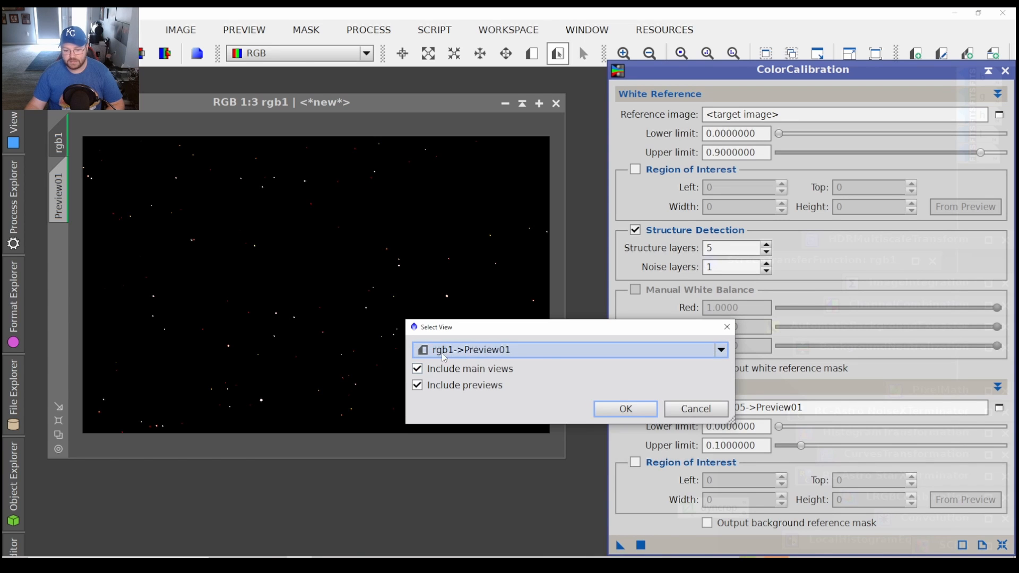
pyautogui.click(625, 408)
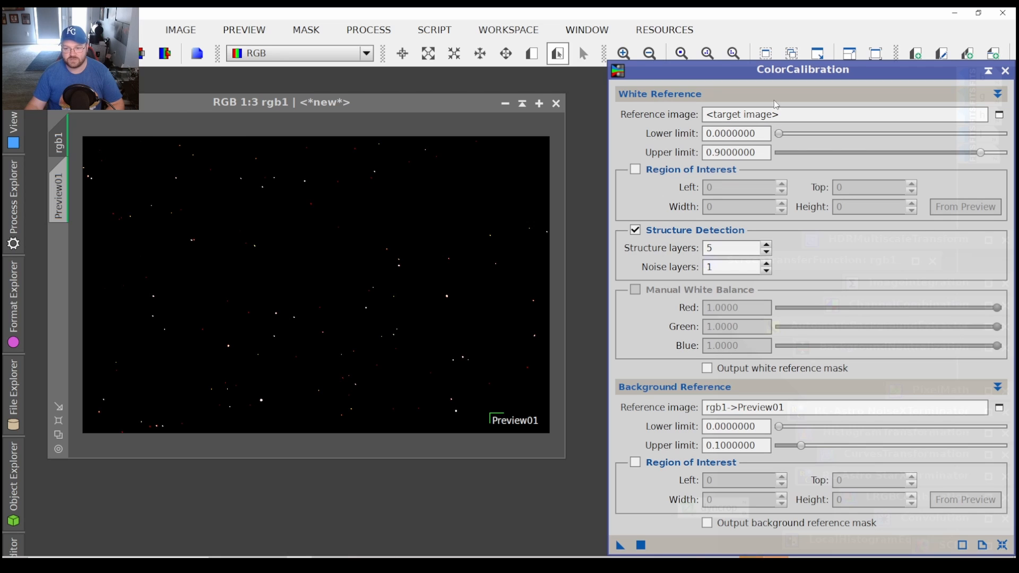
pyautogui.moveTo(619, 545); pyautogui.dragTo(287, 257)
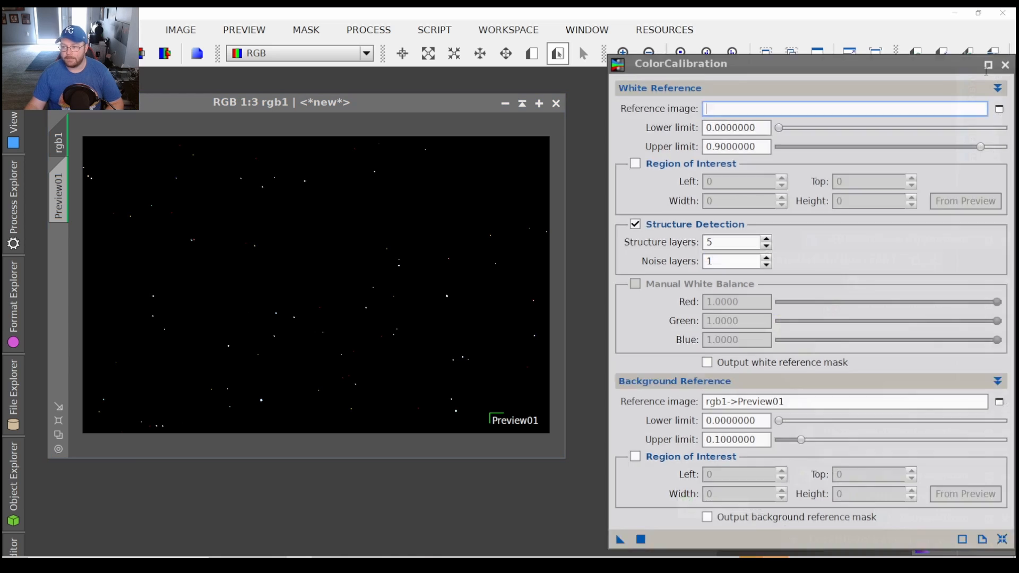
pyautogui.click(987, 71)
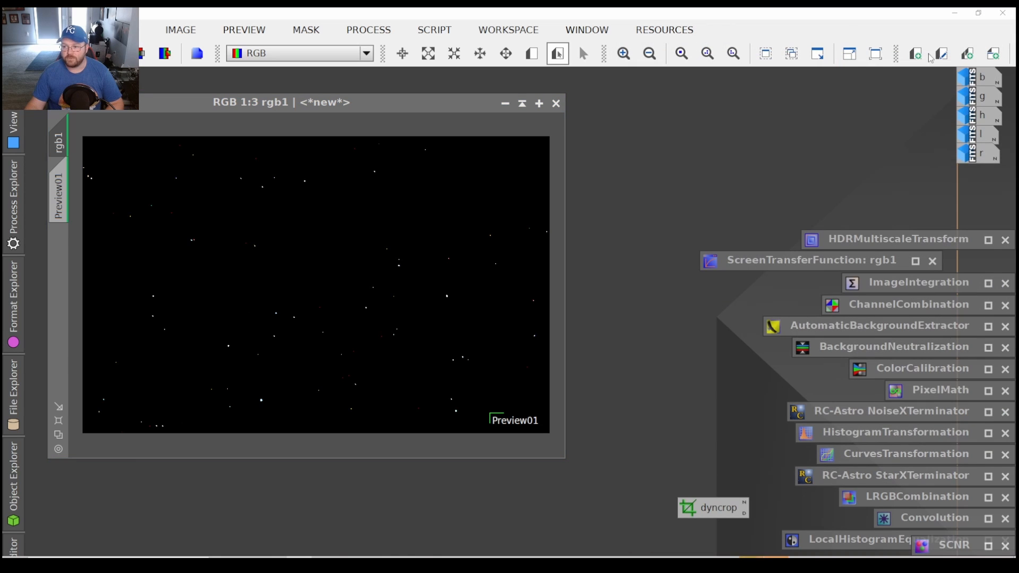
# Renew the auto-stretch of the calibrated rgb1 with ScreenTransferFunction, then collapse that process window.
pyautogui.doubleClick(849, 261)
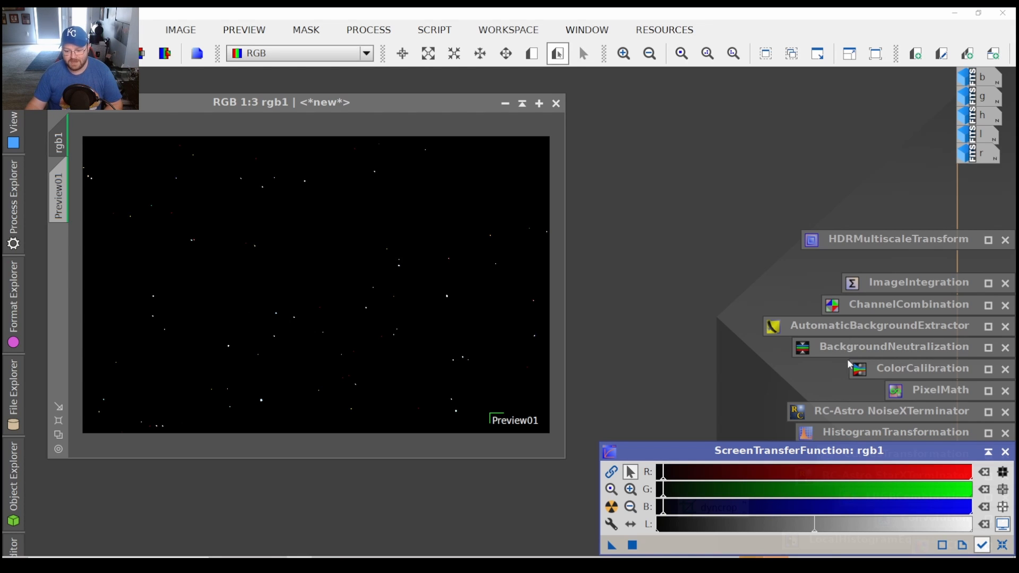
pyautogui.click(612, 508)
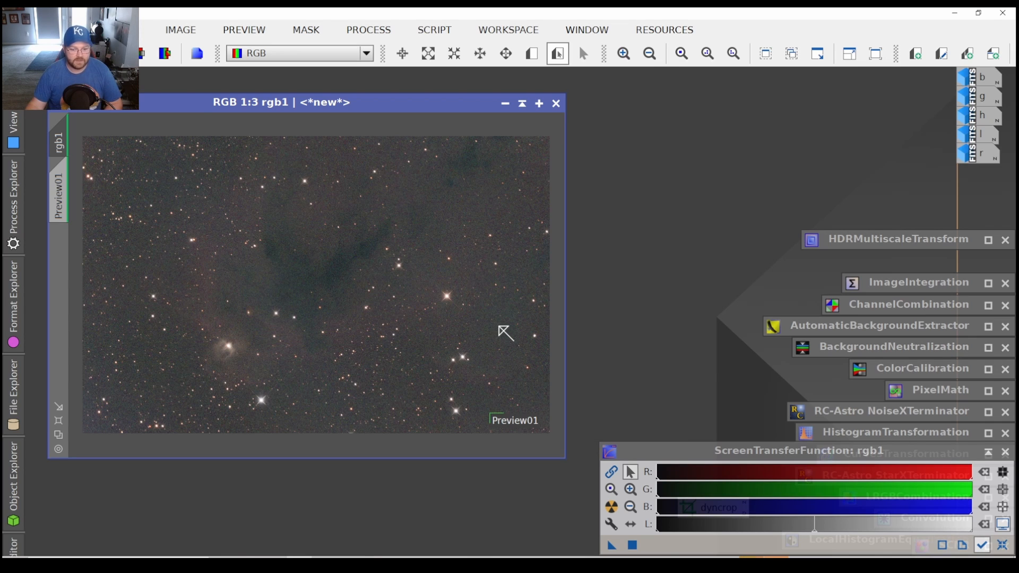
pyautogui.click(989, 452)
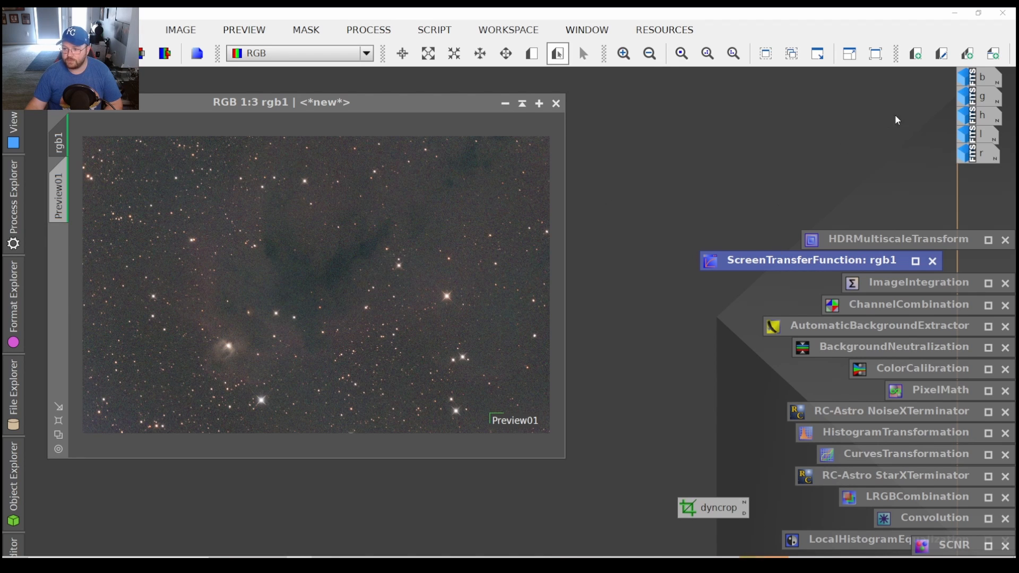
# Restore the l and h images from their icons and bring the luminance image to the front.
pyautogui.doubleClick(971, 134)
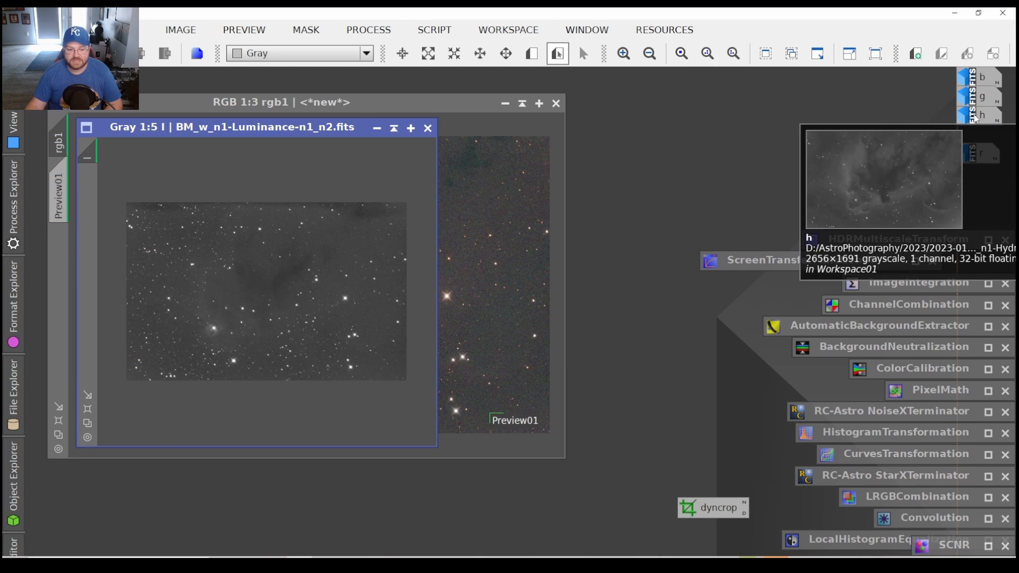
pyautogui.doubleClick(971, 115)
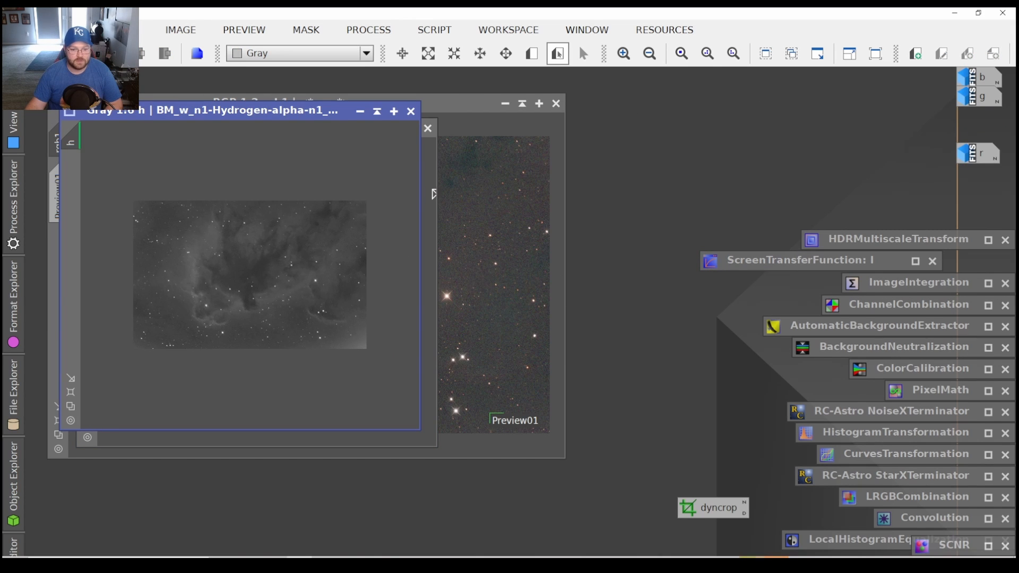
pyautogui.click(431, 190)
pyautogui.scroll(2, 301, 276)
pyautogui.press('space')
pyautogui.moveTo(341, 232); pyautogui.dragTo(228, 344)
pyautogui.scroll(-1, 376, 161)
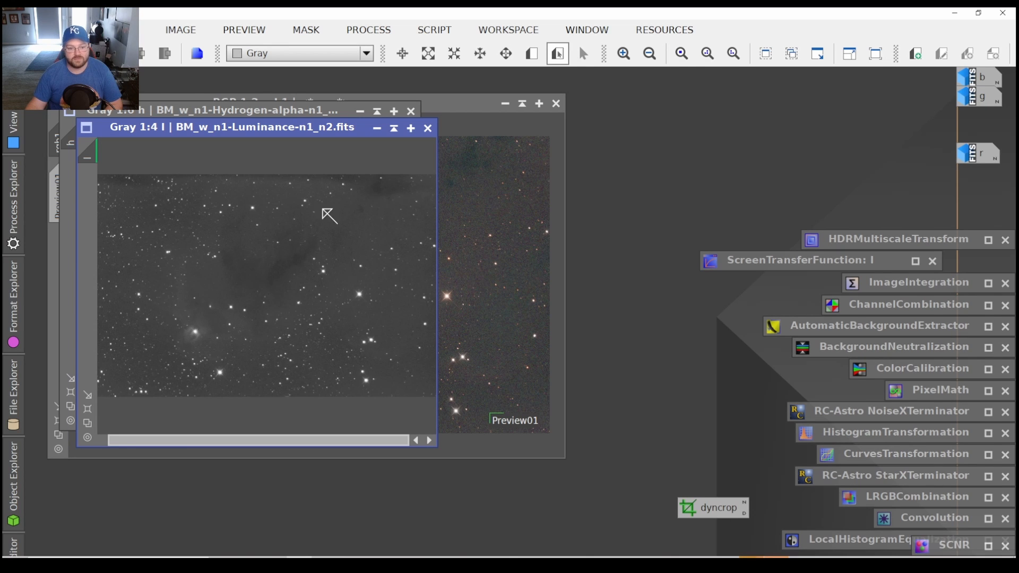
pyautogui.moveTo(325, 211); pyautogui.dragTo(338, 213)
pyautogui.scroll(-1, 338, 213)
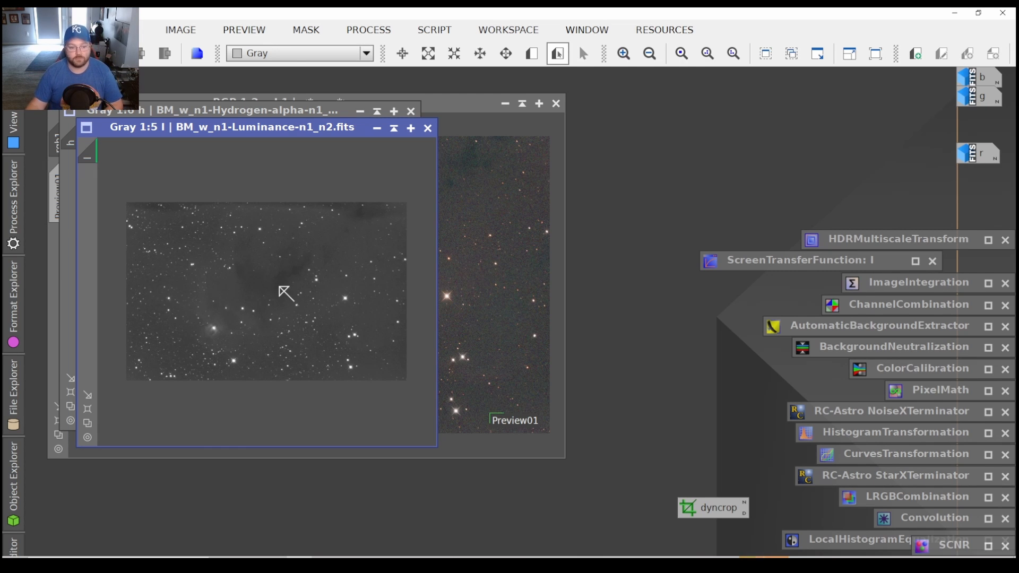
# Apply RC-Astro NoiseXTerminator to rgb1 with Denoise at 0.90 and Detail at 0.15.
pyautogui.doubleClick(910, 410)
pyautogui.moveTo(875, 424); pyautogui.dragTo(829, 229)
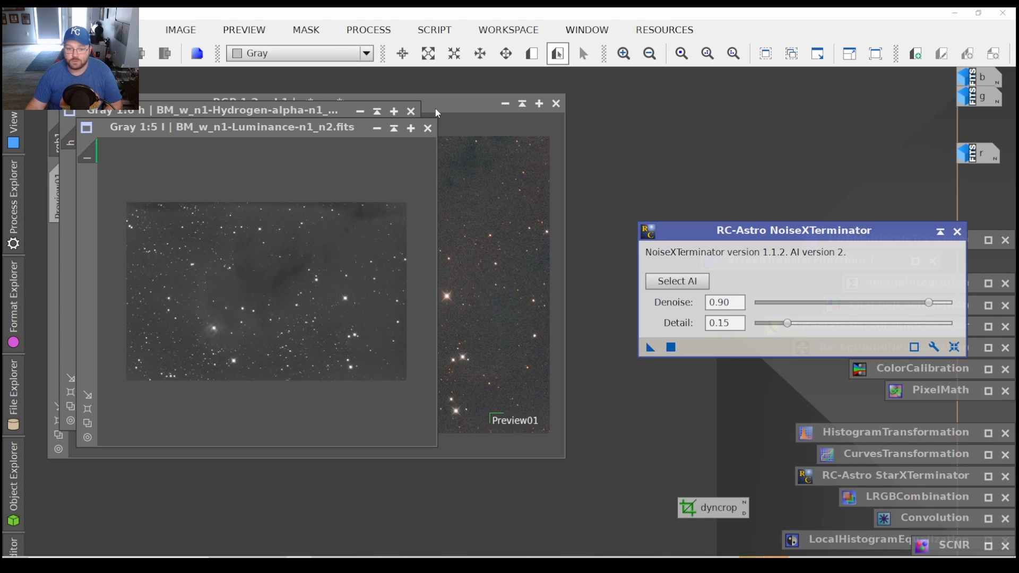
pyautogui.click(452, 104)
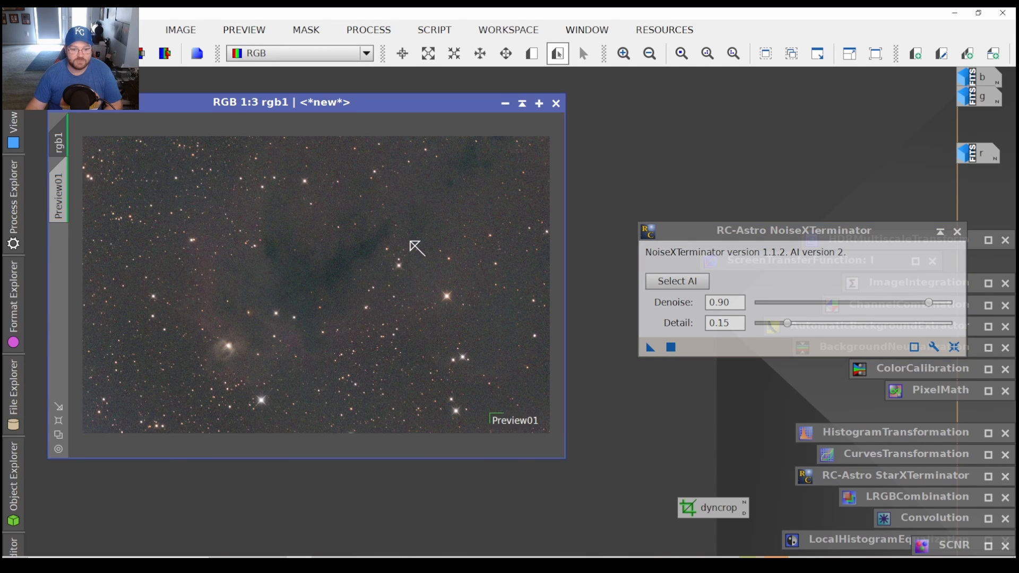
pyautogui.scroll(11, 417, 247)
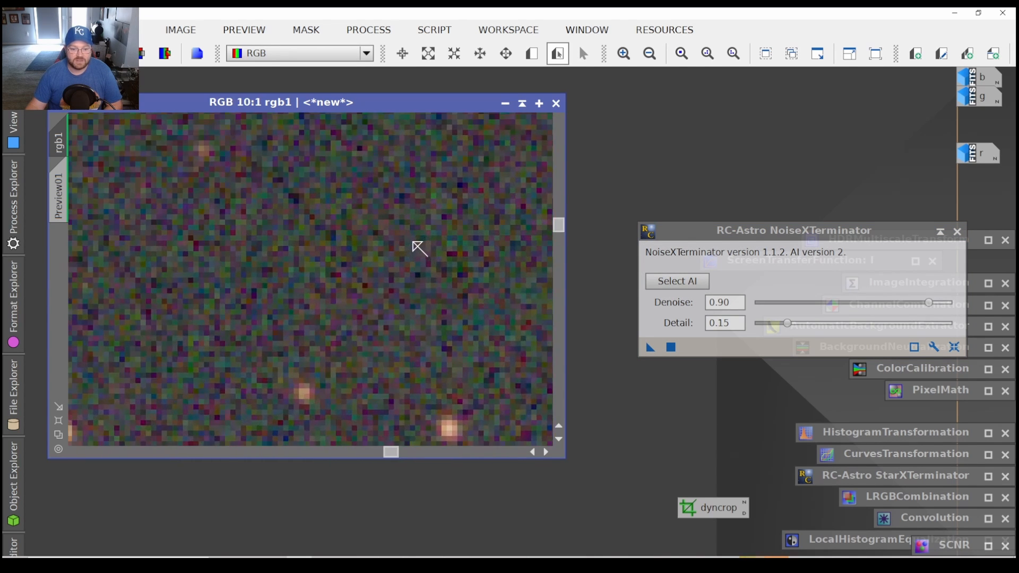
pyautogui.moveTo(449, 291); pyautogui.dragTo(221, 282)
pyautogui.scroll(-1, 245, 287)
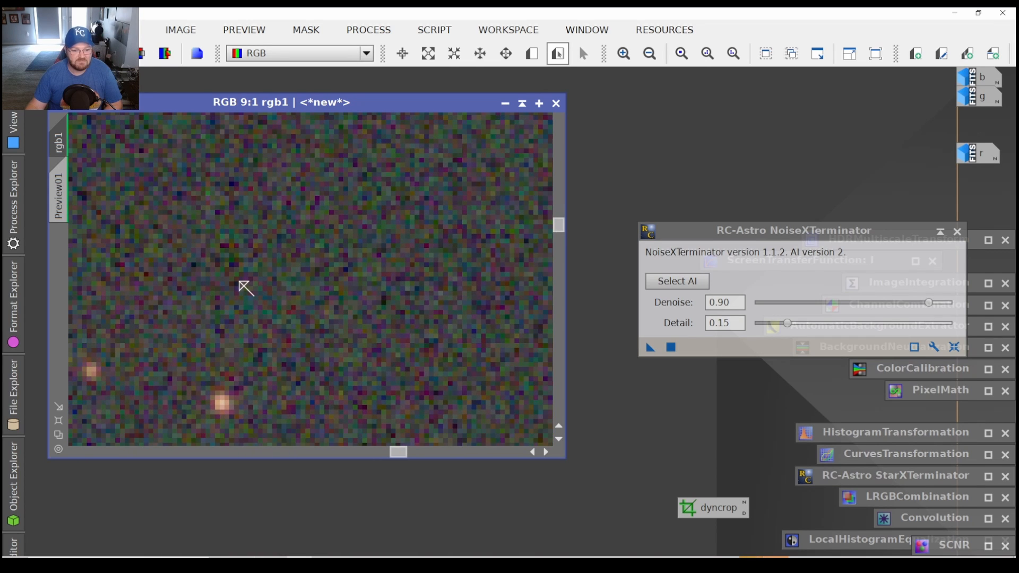
pyautogui.scroll(-4, 245, 289)
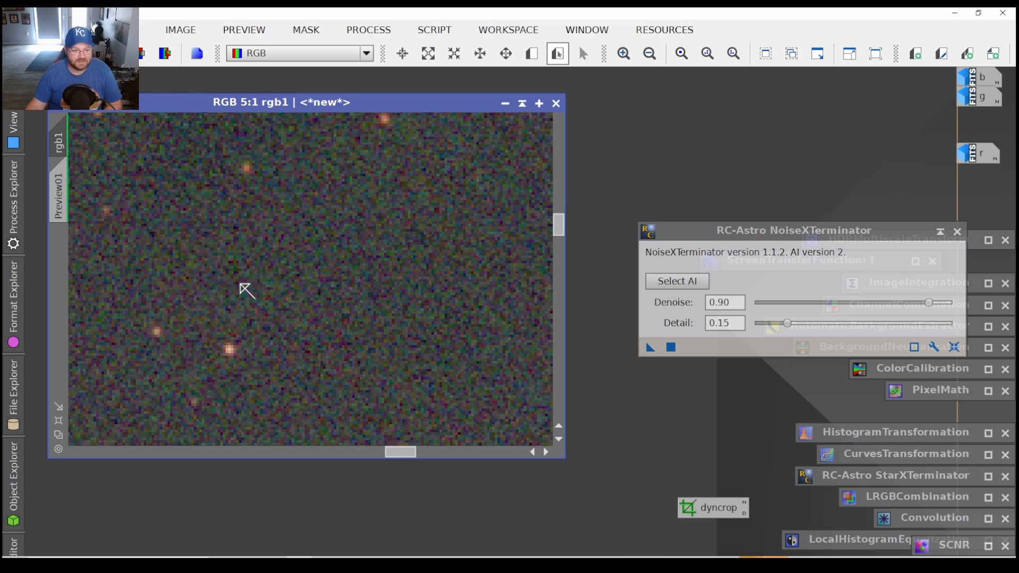
pyautogui.scroll(4, 245, 288)
pyautogui.scroll(-7, 246, 289)
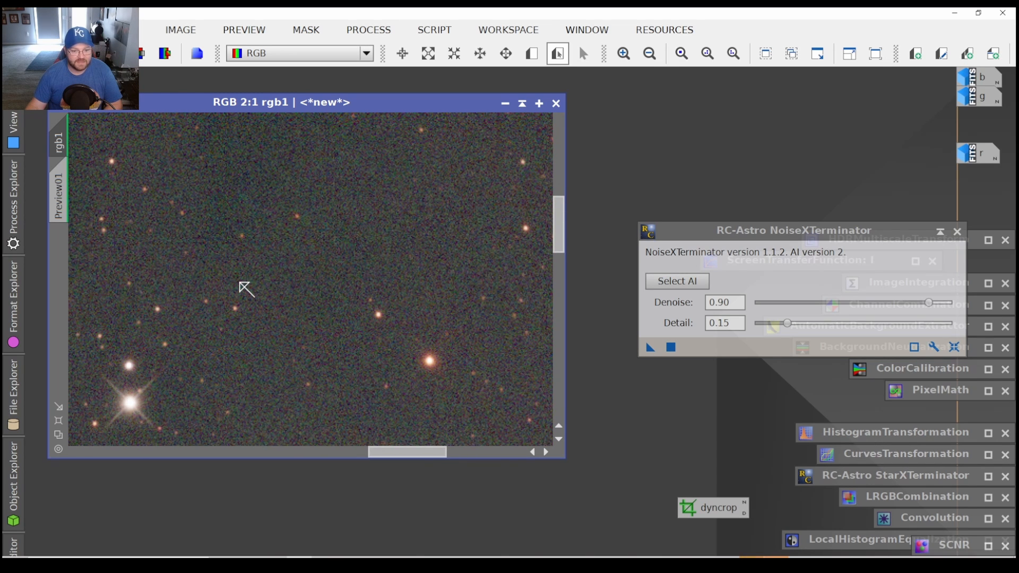
pyautogui.scroll(-2, 245, 288)
pyautogui.scroll(-1, 245, 289)
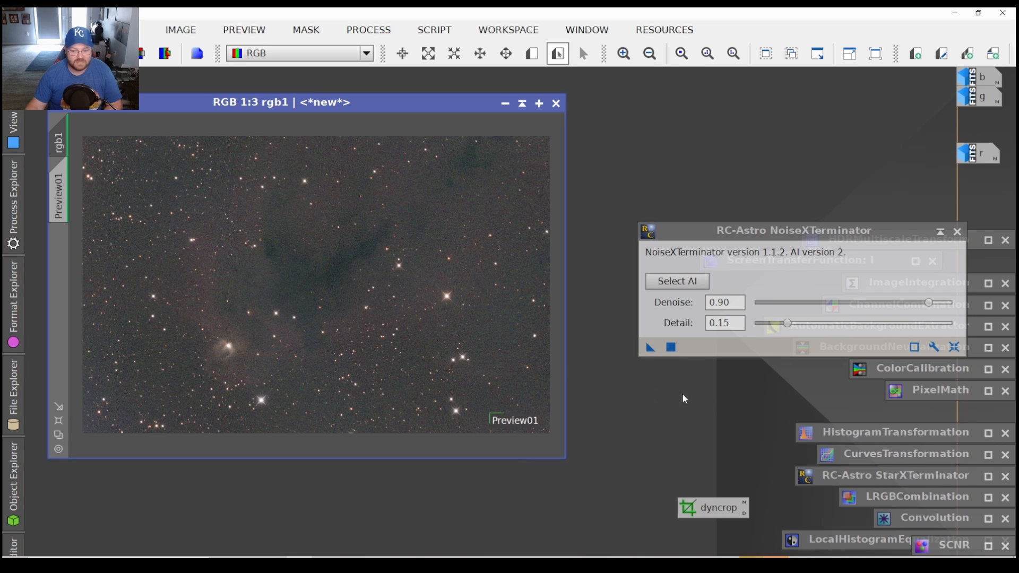
pyautogui.moveTo(649, 348); pyautogui.dragTo(432, 250)
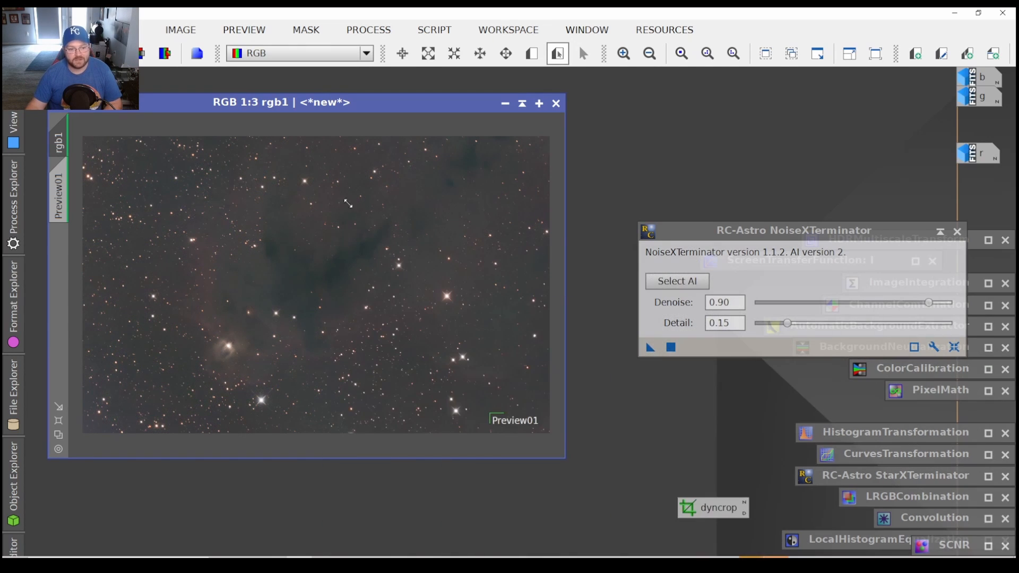
# Compare rgb1 before and after noise reduction around a bright star by repeatedly undoing and redoing, ending on the denoised version.
pyautogui.scroll(6, 418, 272)
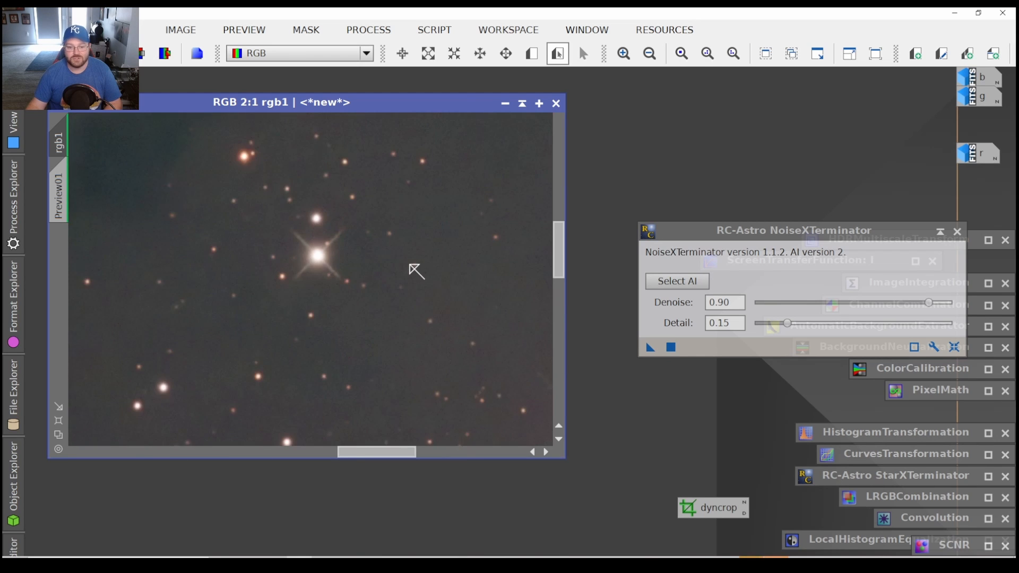
pyautogui.scroll(1, 418, 273)
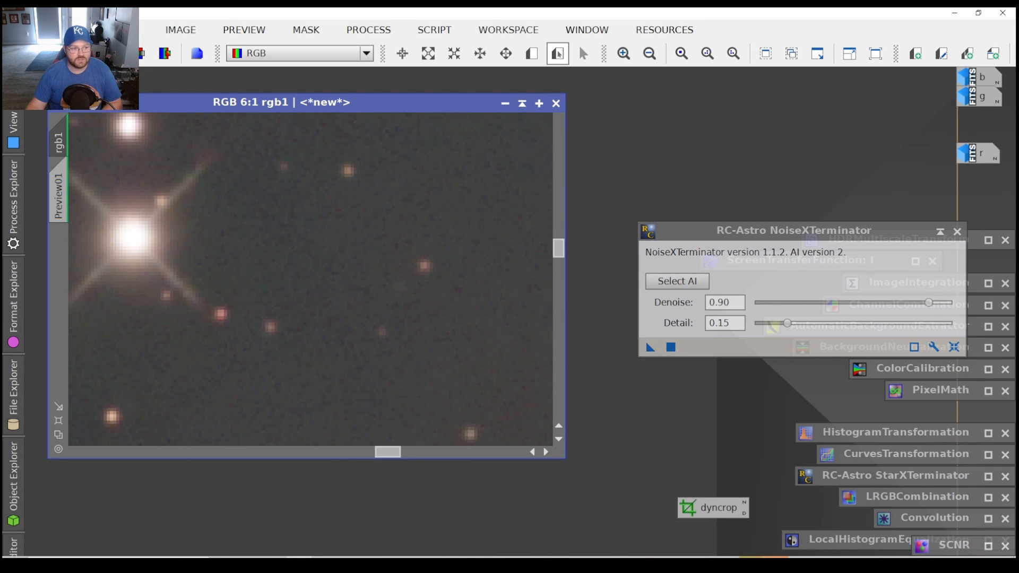
pyautogui.hotkey('ctrl', 'z')
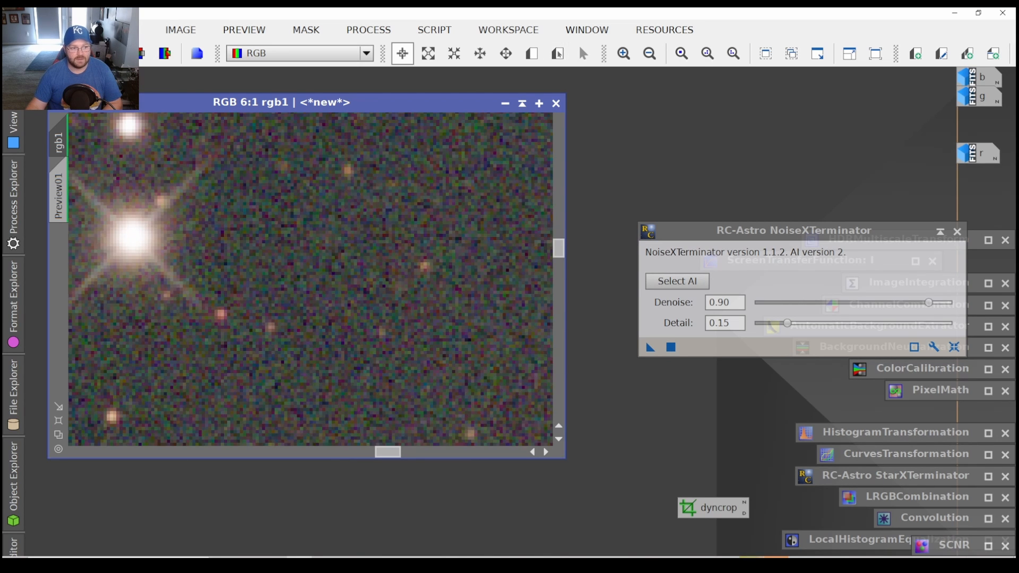
pyautogui.hotkey('ctrl', 'y')
pyautogui.hotkey('ctrl', 'z')
pyautogui.hotkey('ctrl', 'y')
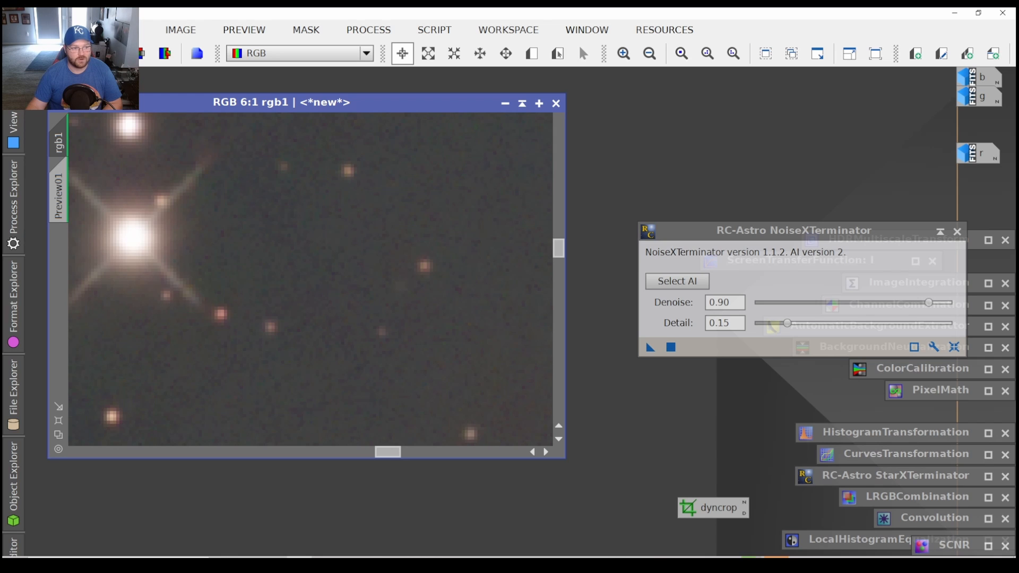
pyautogui.hotkey('ctrl', 'z')
pyautogui.hotkey('ctrl', 'y')
pyautogui.hotkey('ctrl', 'z')
pyautogui.hotkey('ctrl', 'y')
pyautogui.hotkey('ctrl', 'z')
pyautogui.hotkey('ctrl', 'y')
pyautogui.hotkey('ctrl', 'z')
pyautogui.hotkey('ctrl', 'y')
pyautogui.scroll(-4, 218, 291)
pyautogui.scroll(-4, 218, 291)
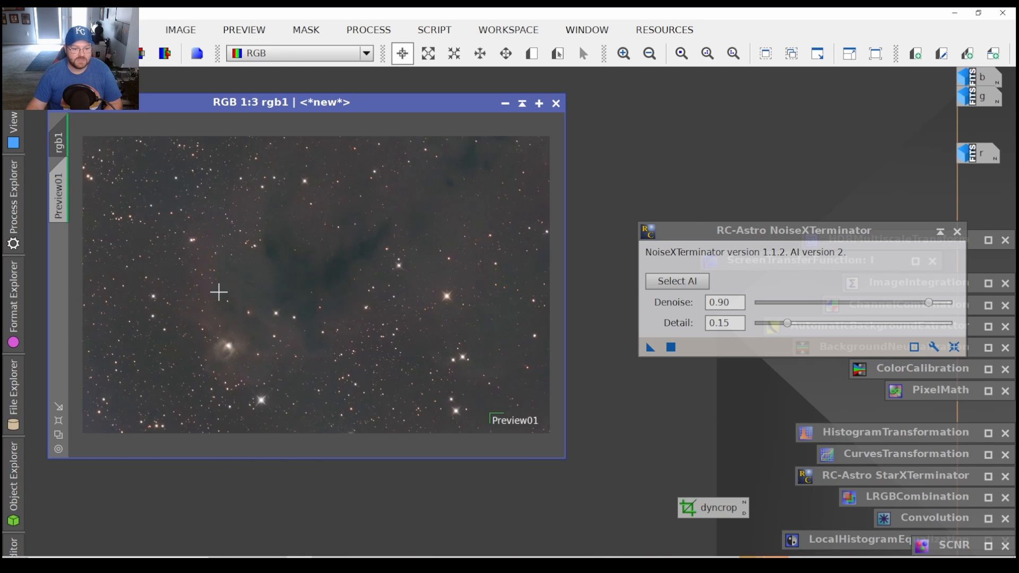
# Minimize rgb1 to an icon and place the icon on empty workspace clear of the l and h images.
pyautogui.scroll(1, 218, 292)
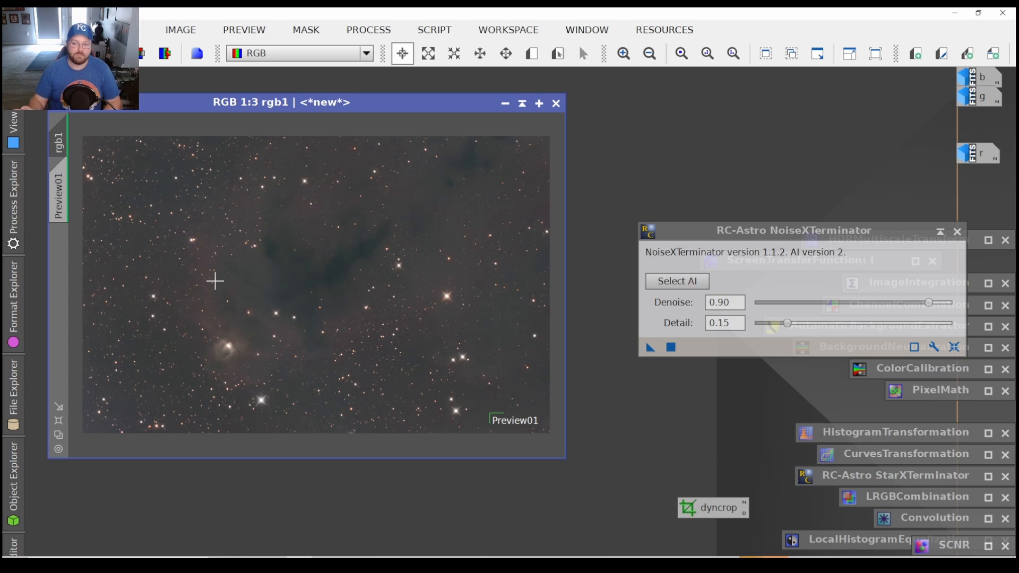
pyautogui.scroll(4, 334, 307)
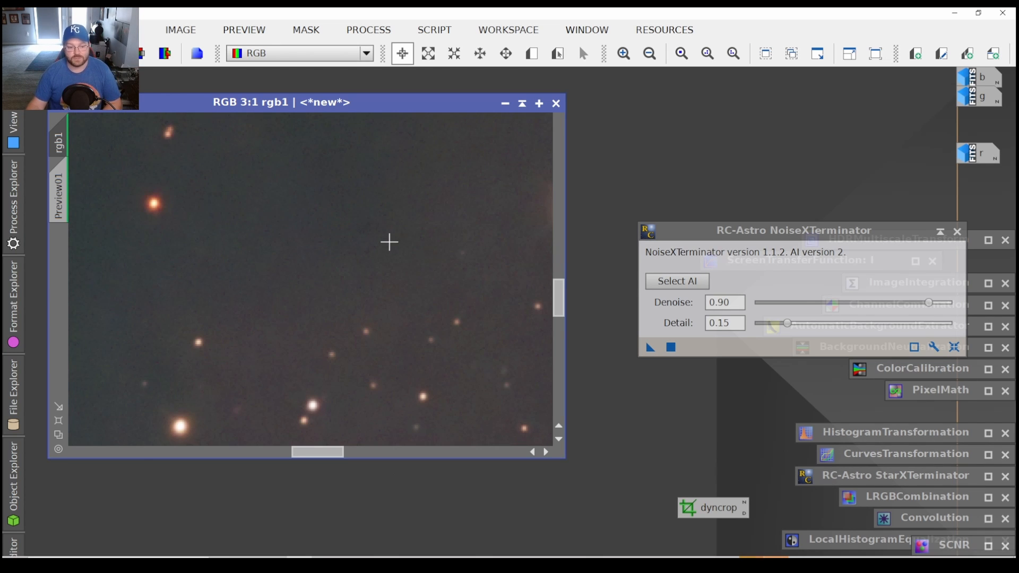
pyautogui.scroll(-2, 389, 242)
pyautogui.scroll(1, 393, 249)
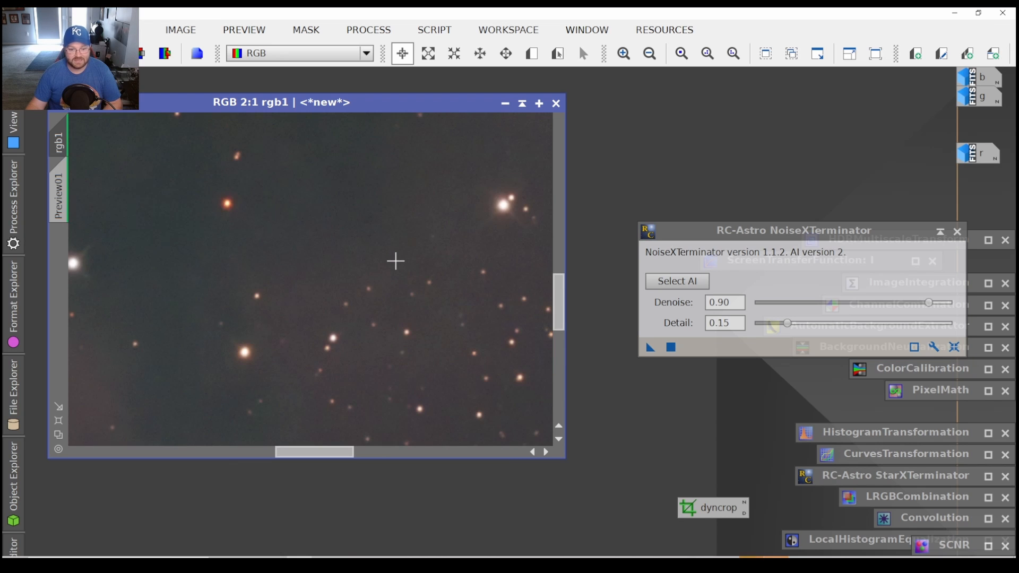
pyautogui.scroll(-3, 395, 261)
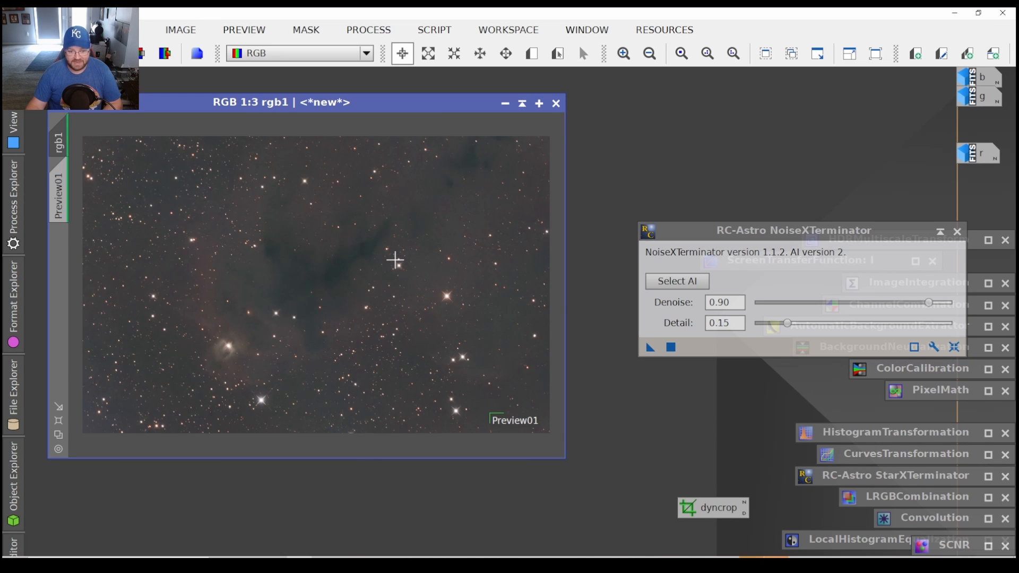
pyautogui.click(505, 104)
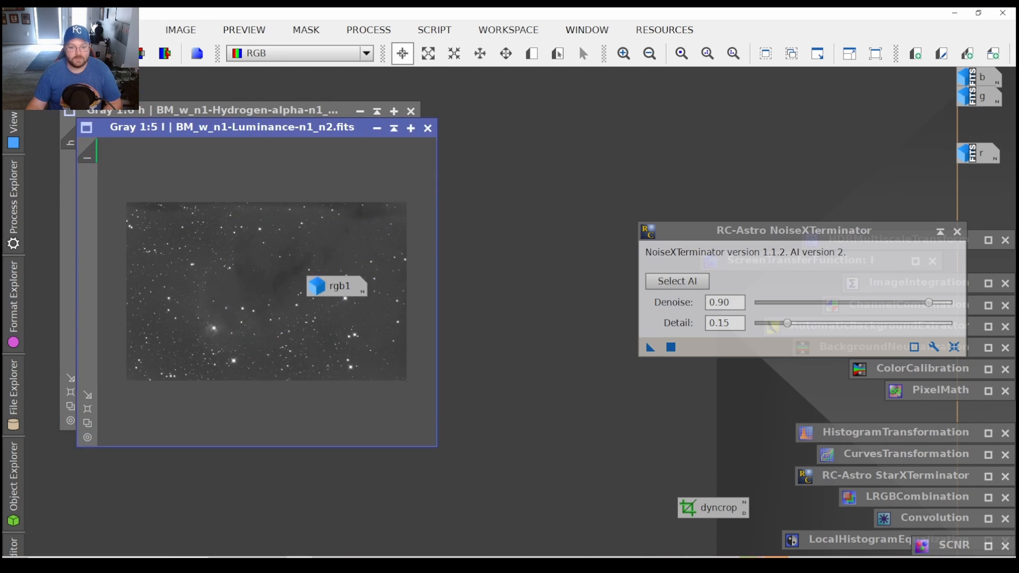
pyautogui.moveTo(325, 286); pyautogui.dragTo(510, 92)
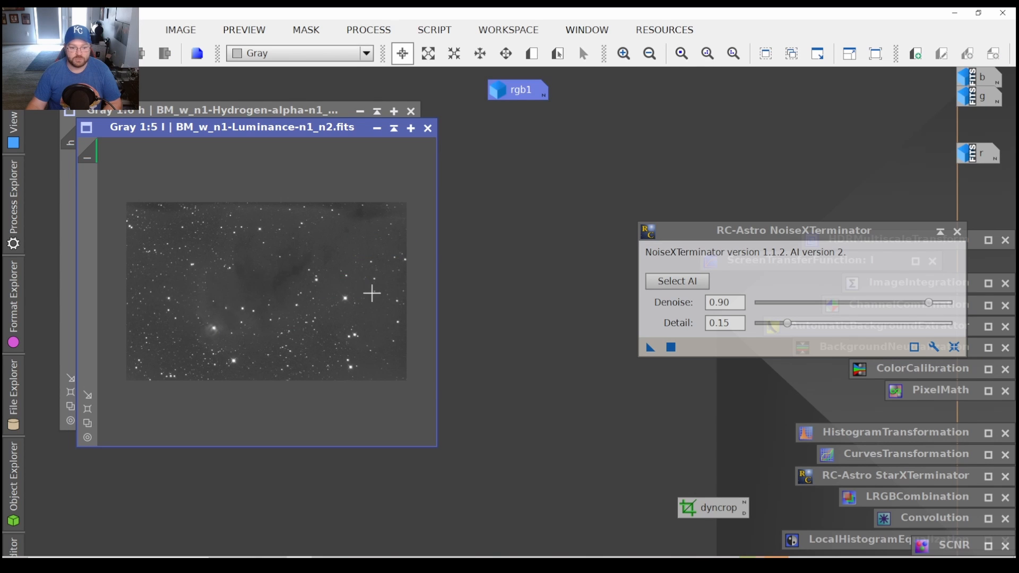
# Apply NoiseXTerminator to the luminance image l with Denoise at 0.90 and Detail at 0.15.
pyautogui.scroll(4, 296, 302)
pyautogui.scroll(4, 303, 300)
pyautogui.scroll(-2, 303, 299)
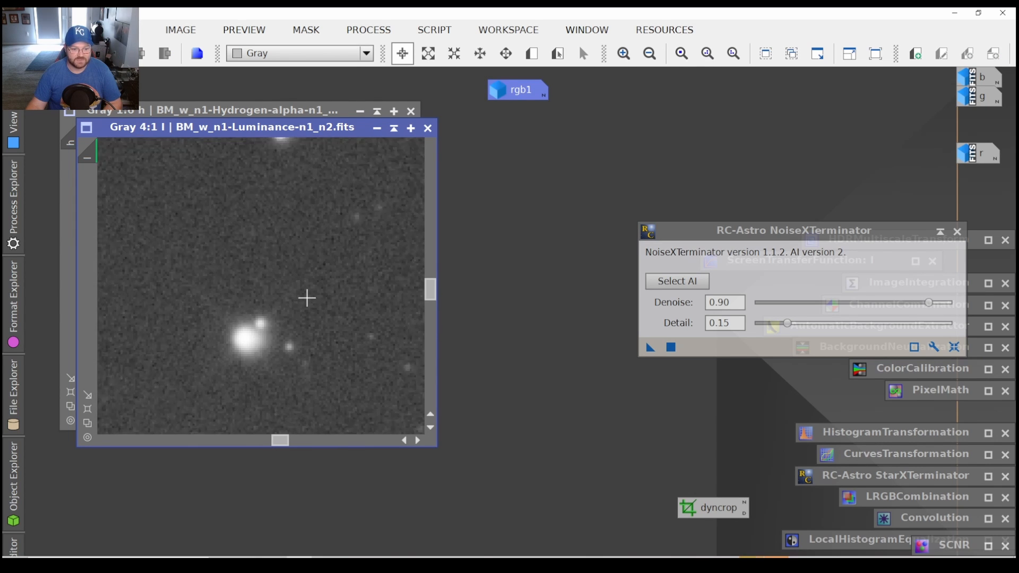
pyautogui.moveTo(649, 347); pyautogui.dragTo(217, 292)
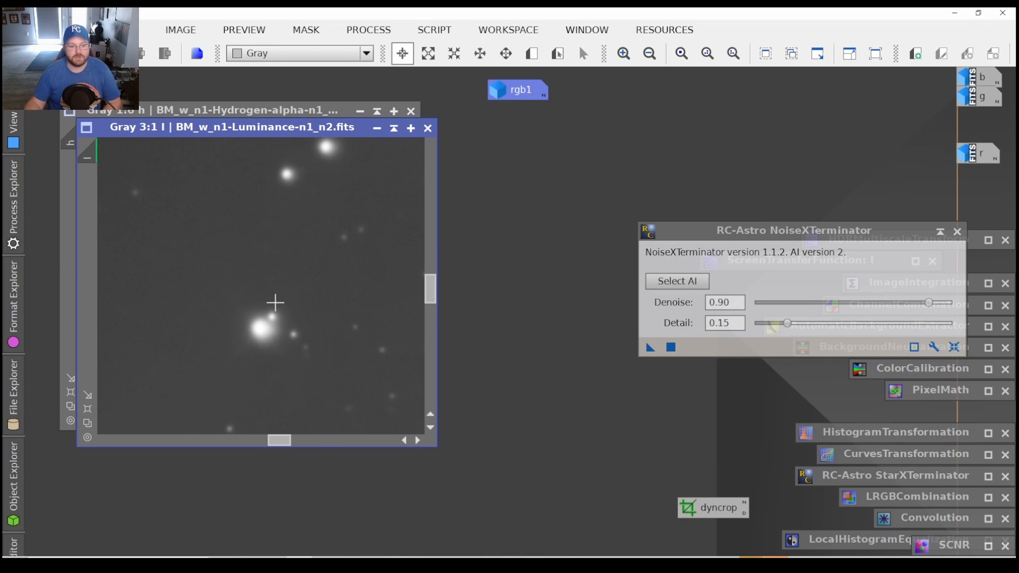
pyautogui.scroll(4, 279, 239)
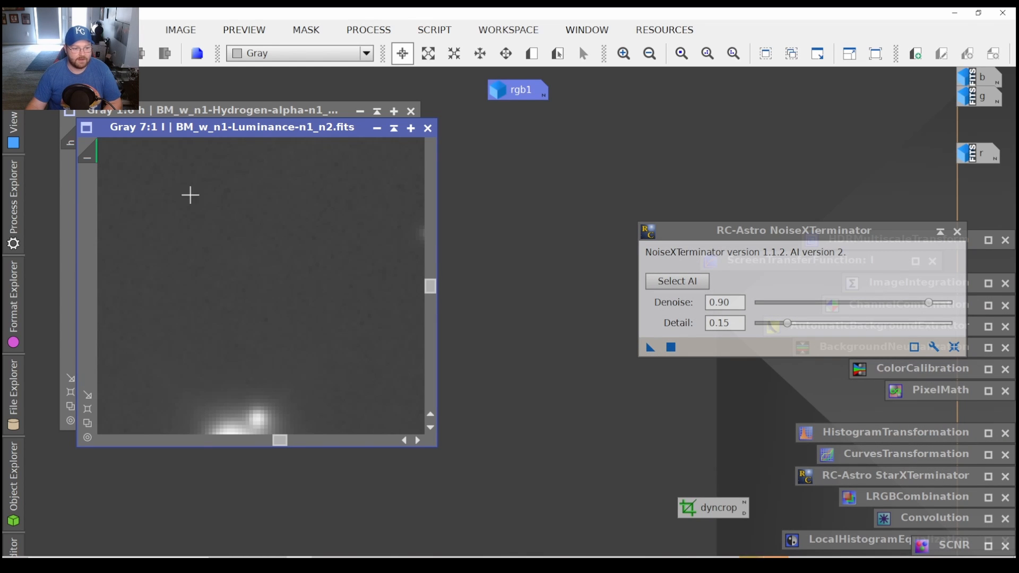
# Compare the luminance image l before and after noise reduction, ending on the denoised version with the whole frame in view.
pyautogui.hotkey('ctrl', 'z')
pyautogui.hotkey('ctrl', 'y')
pyautogui.scroll(-9, 247, 350)
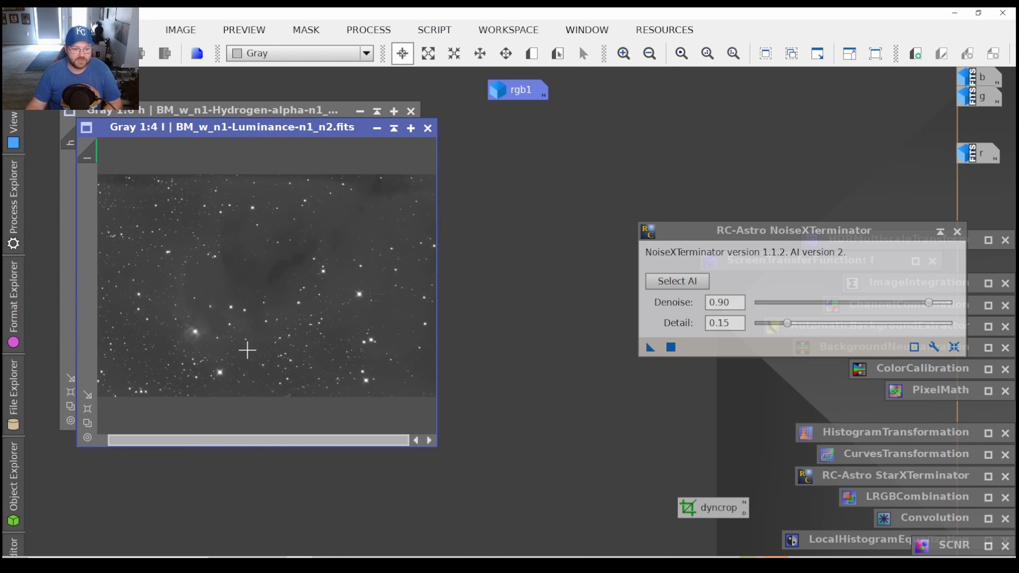
pyautogui.scroll(-1, 247, 350)
pyautogui.scroll(1, 248, 349)
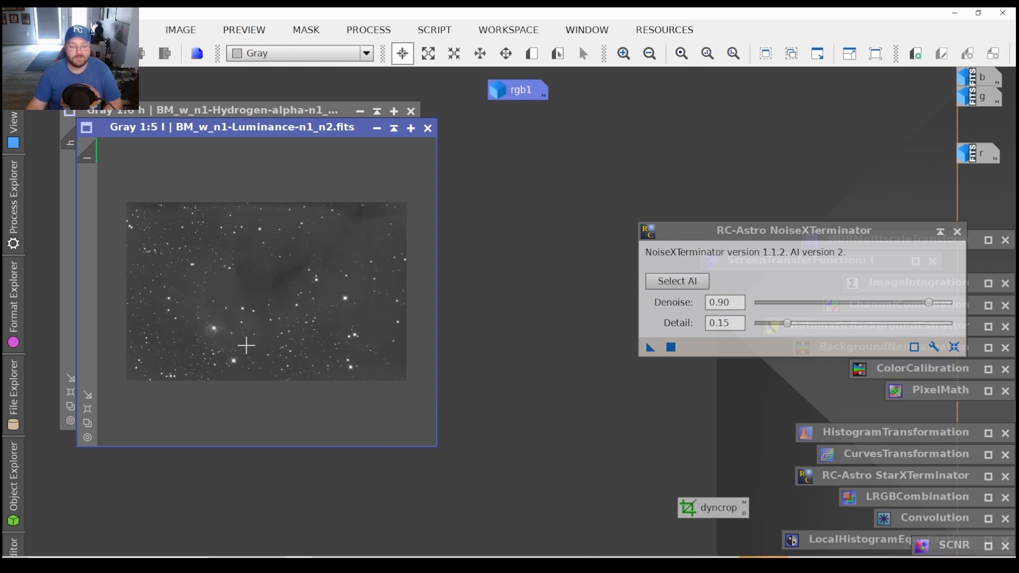
# Iconize l and apply NoiseXTerminator to the hydrogen-alpha image h with Denoise at 0.90 and Detail at 0.15, inspecting the stars closely.
pyautogui.click(377, 128)
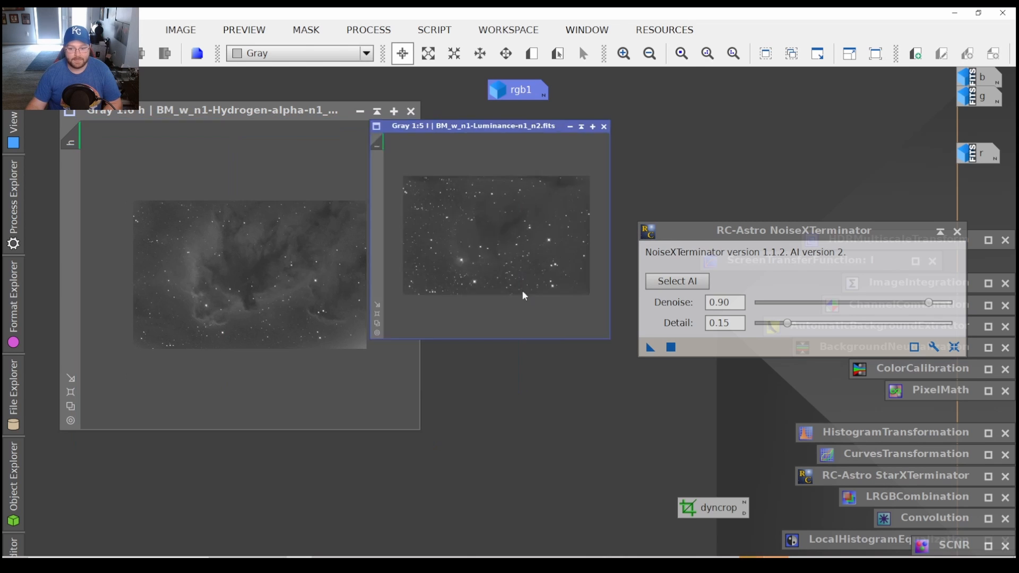
pyautogui.moveTo(650, 347); pyautogui.dragTo(280, 272)
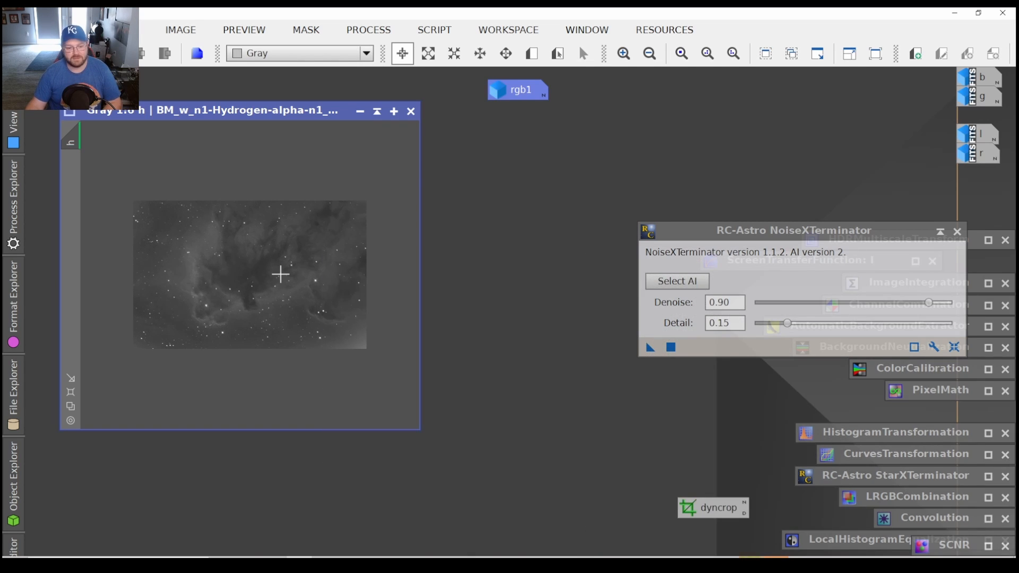
pyautogui.scroll(7, 280, 274)
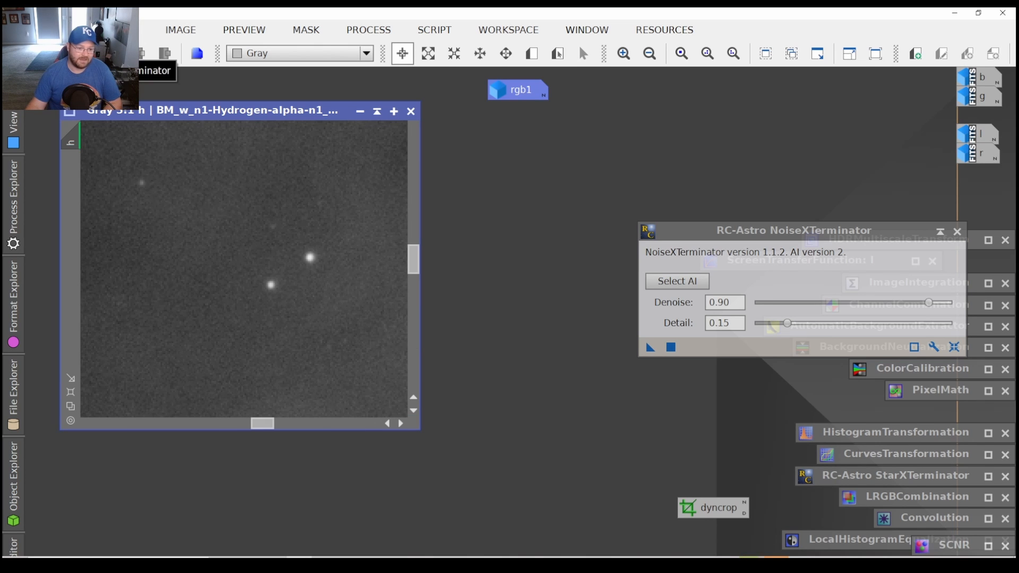
pyautogui.scroll(-5, 191, 246)
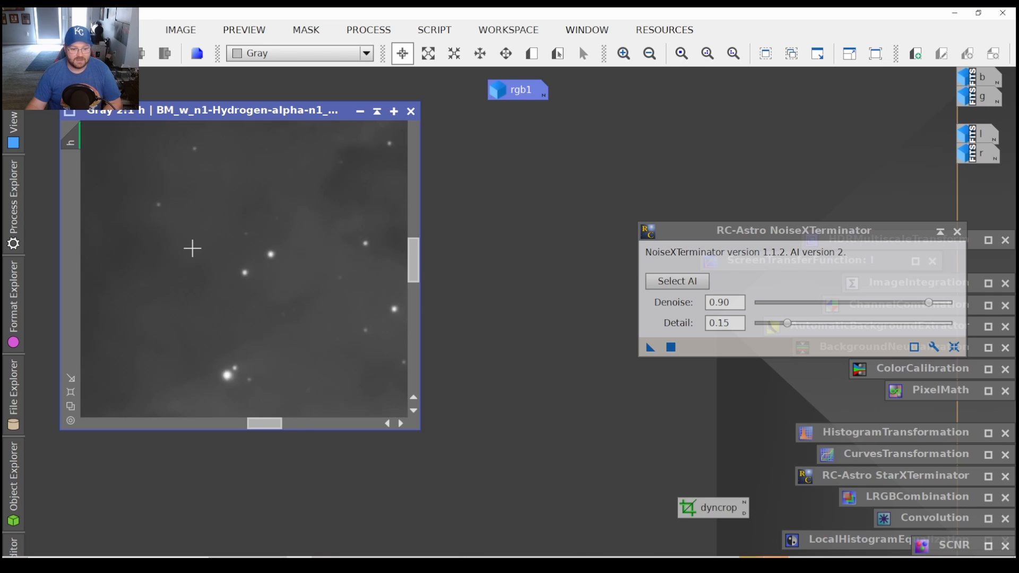
pyautogui.scroll(-2, 191, 247)
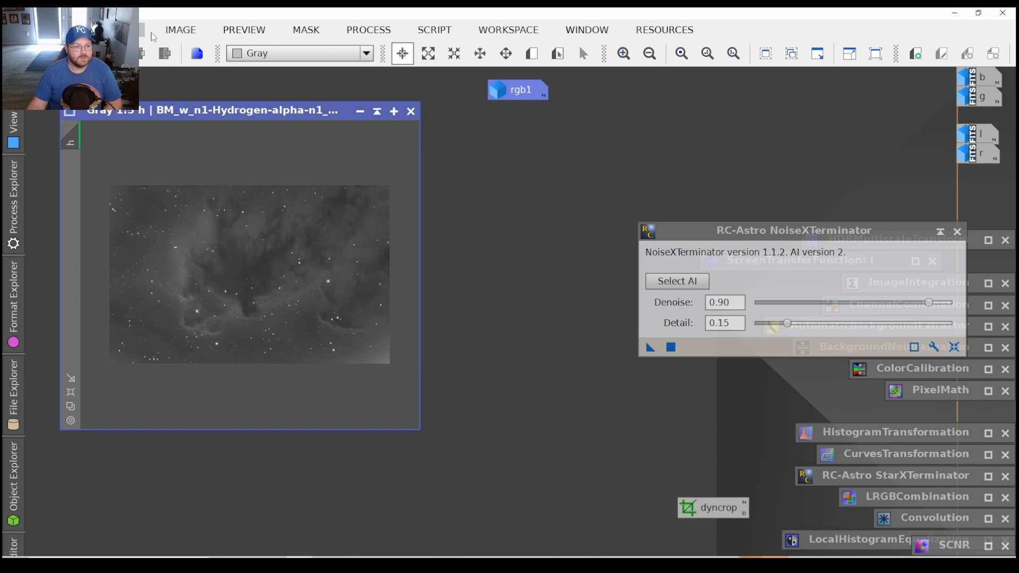
# Rotate the hydrogen-alpha image h by 180°.
pyautogui.click(193, 33)
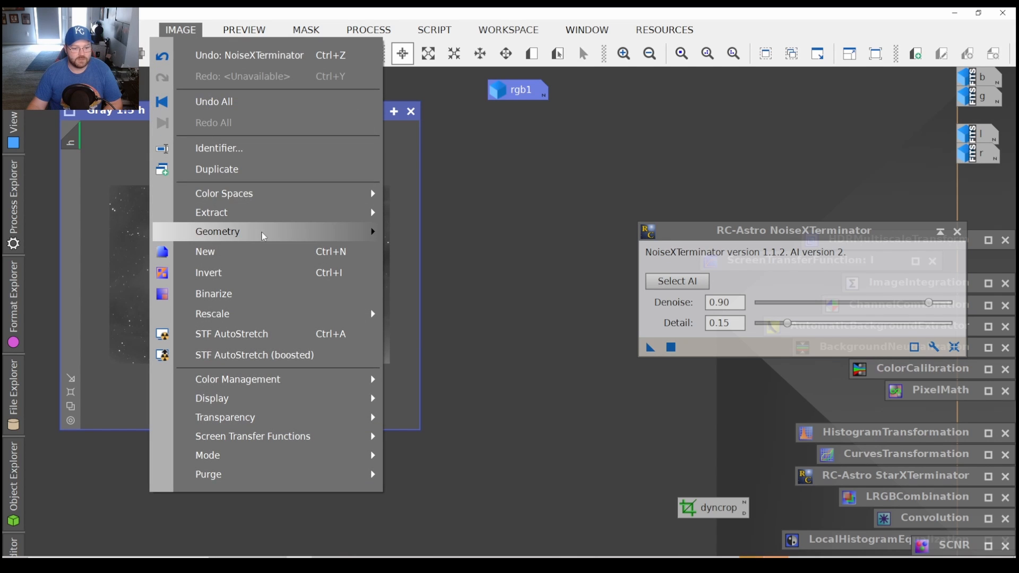
pyautogui.moveTo(263, 232)
pyautogui.click(445, 236)
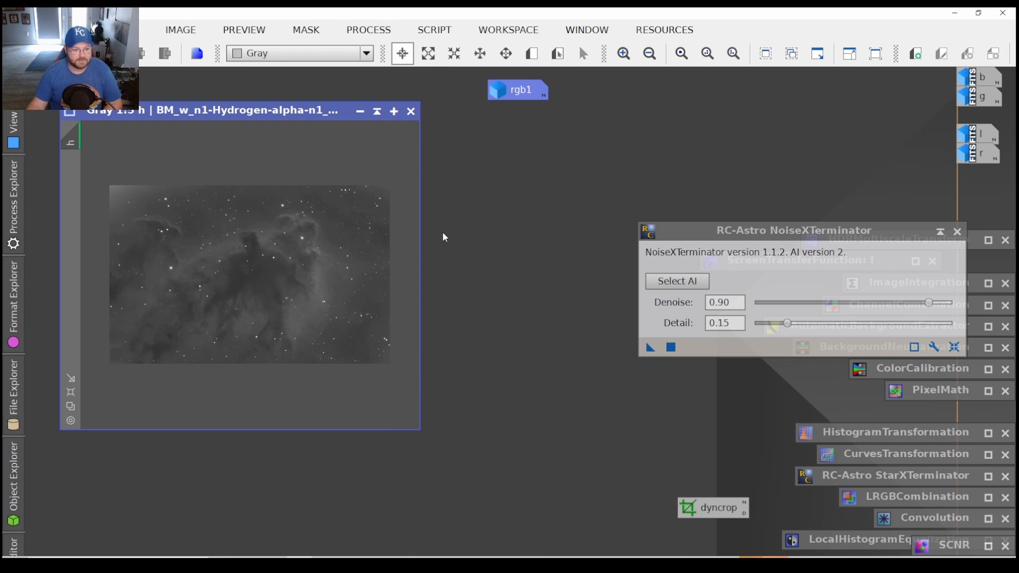
# Restore rgb1, rotate it 180° while accepting the deletion of its preview, and iconize it again.
pyautogui.doubleClick(530, 90)
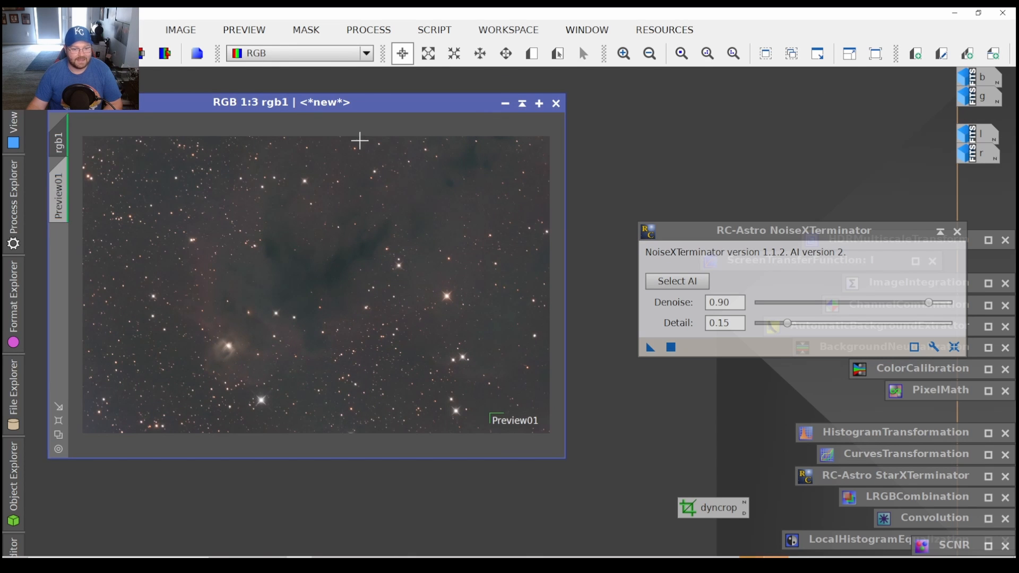
pyautogui.click(182, 31)
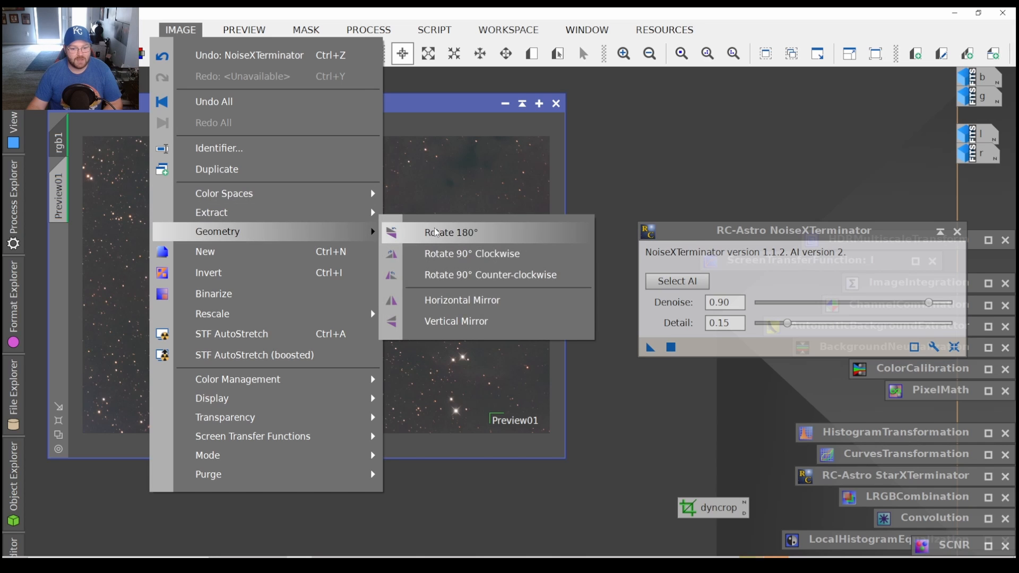
pyautogui.click(454, 236)
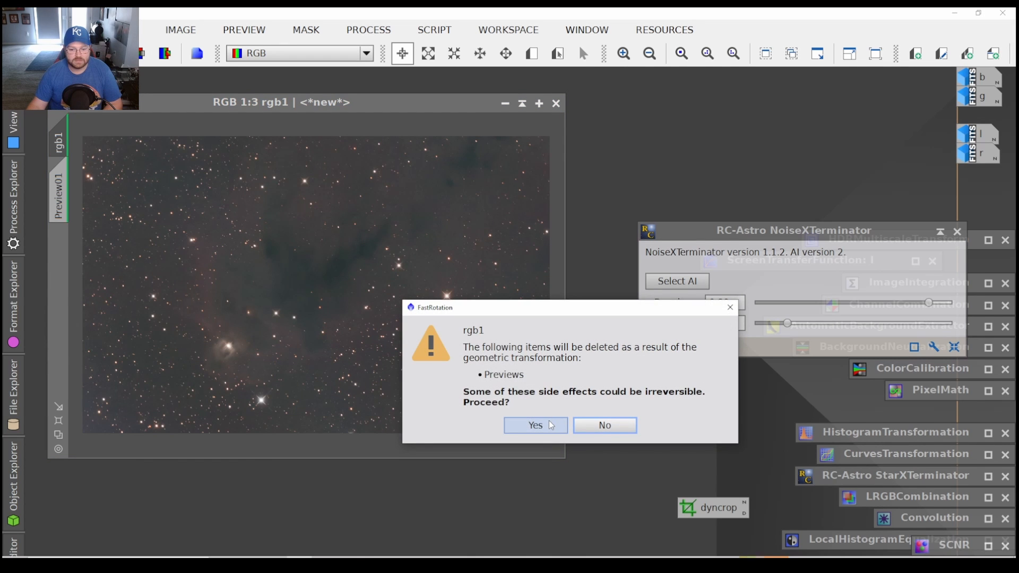
pyautogui.click(551, 425)
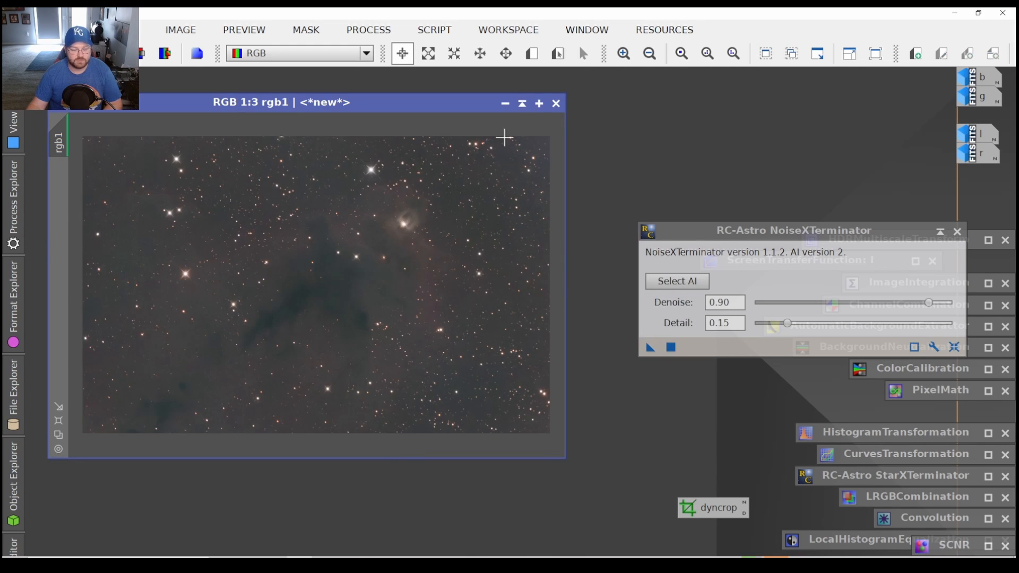
pyautogui.click(523, 104)
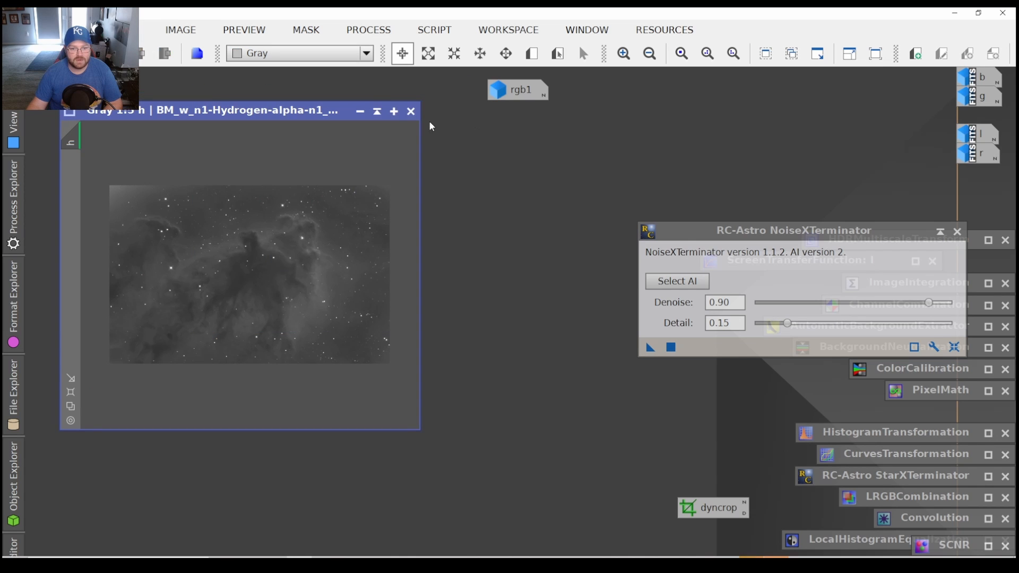
# Bring the luminance image l back onto the workspace and rotate it 180° to match h and rgb1.
pyautogui.click(376, 113)
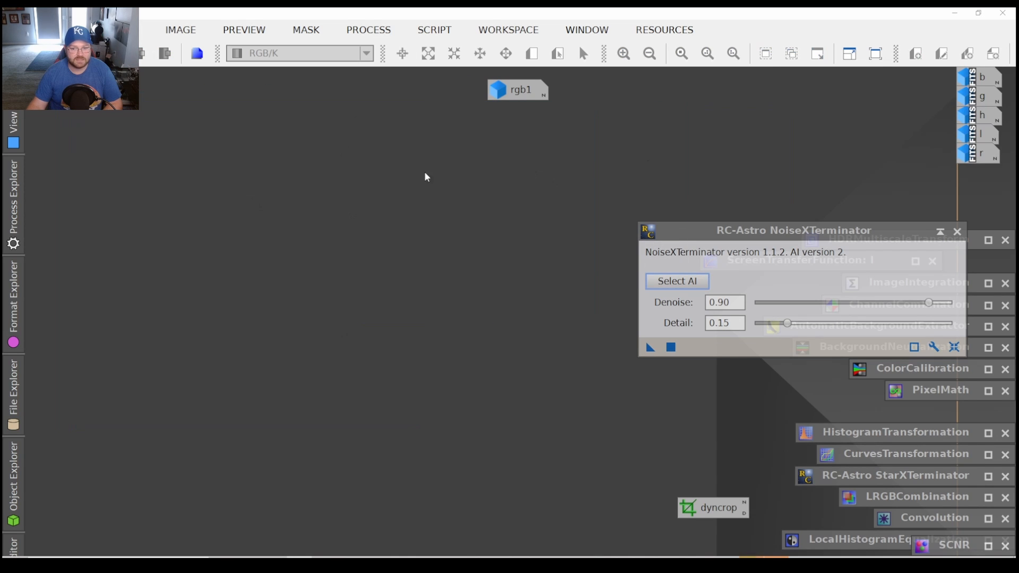
pyautogui.doubleClick(983, 139)
pyautogui.doubleClick(982, 116)
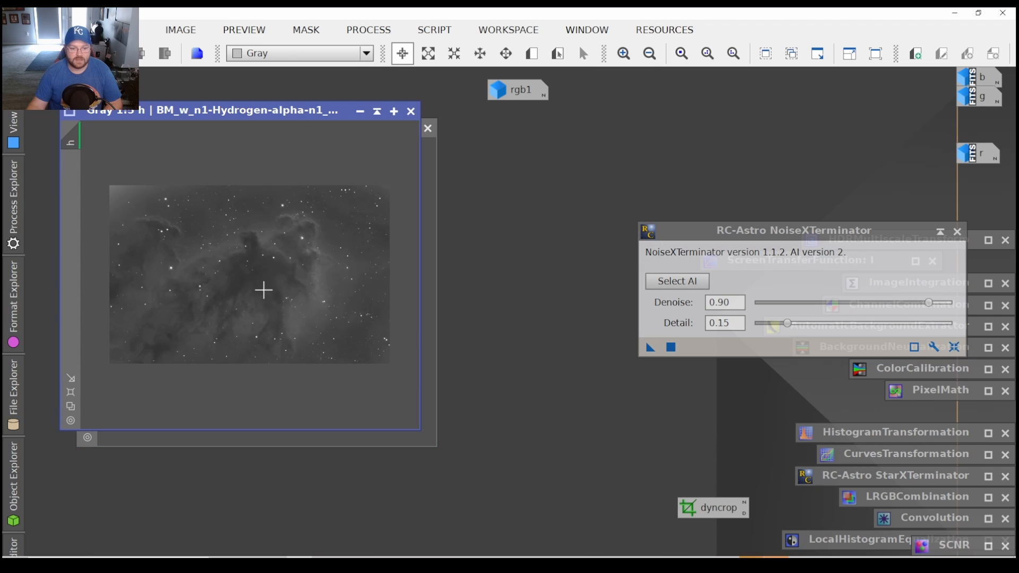
pyautogui.click(311, 438)
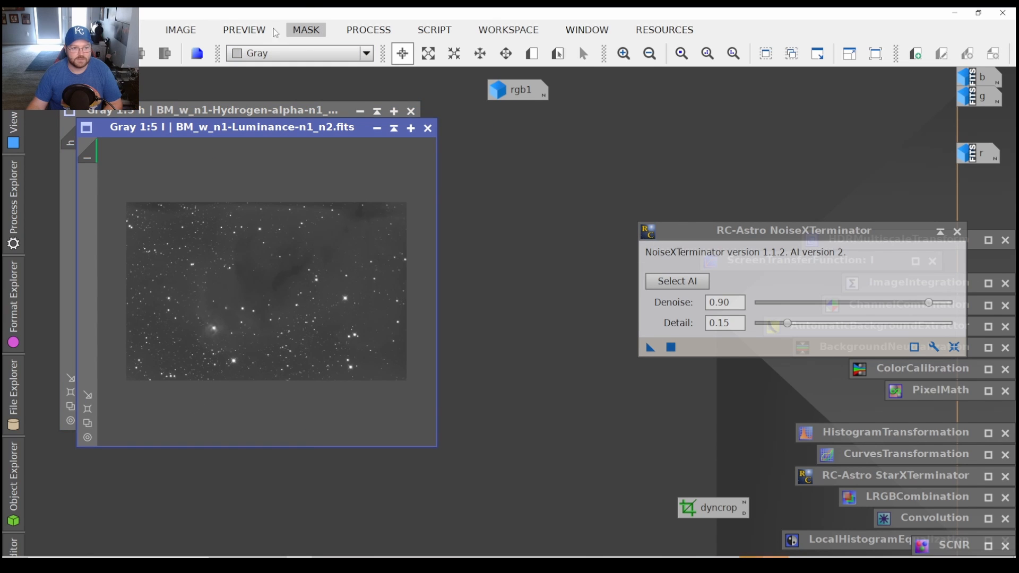
pyautogui.click(181, 29)
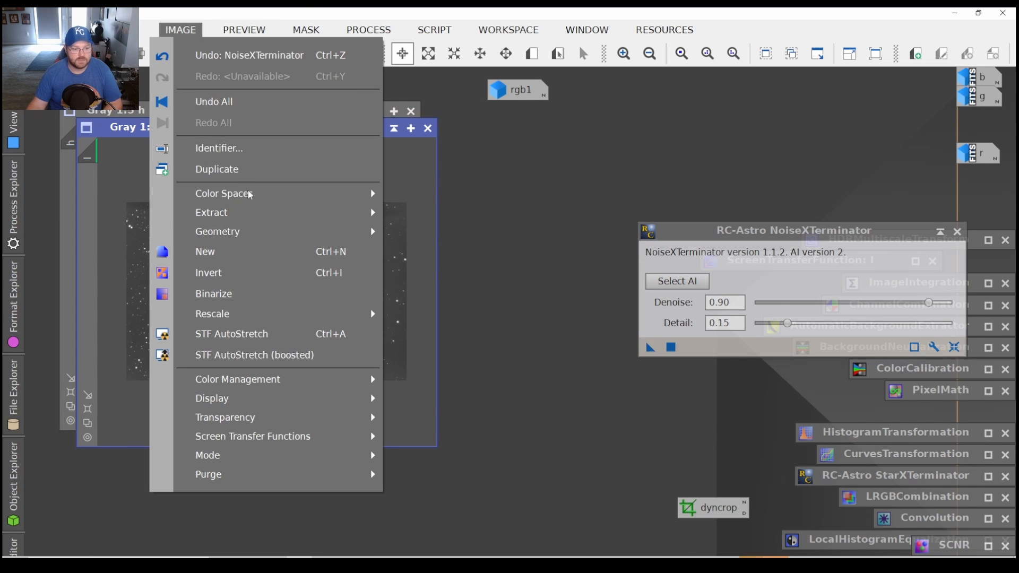
pyautogui.moveTo(282, 230)
pyautogui.click(399, 234)
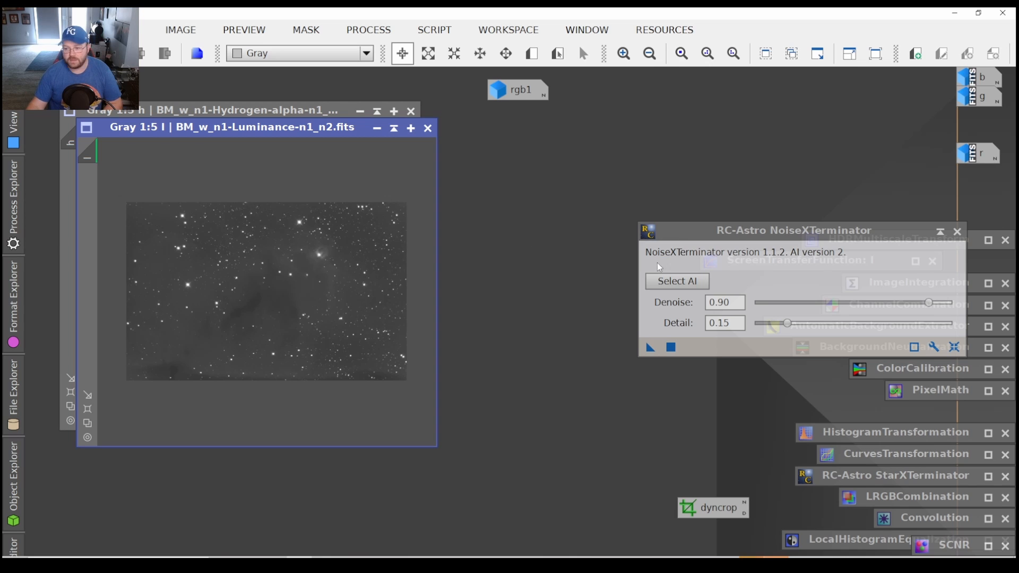
# Collapse NoiseXTerminator back into the stack of process windows and iconize the h and l images.
pyautogui.click(957, 232)
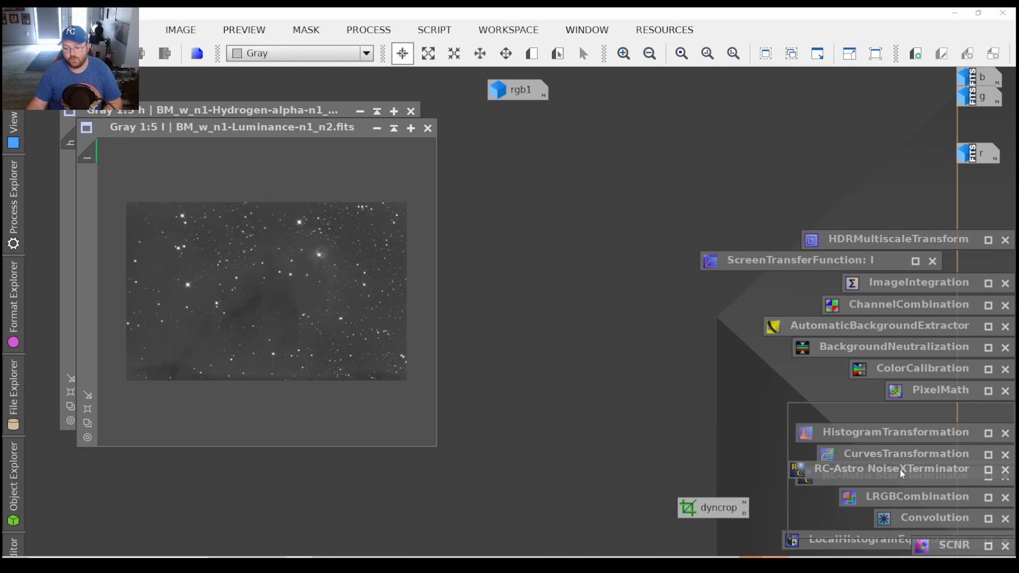
pyautogui.click(361, 111)
pyautogui.click(376, 128)
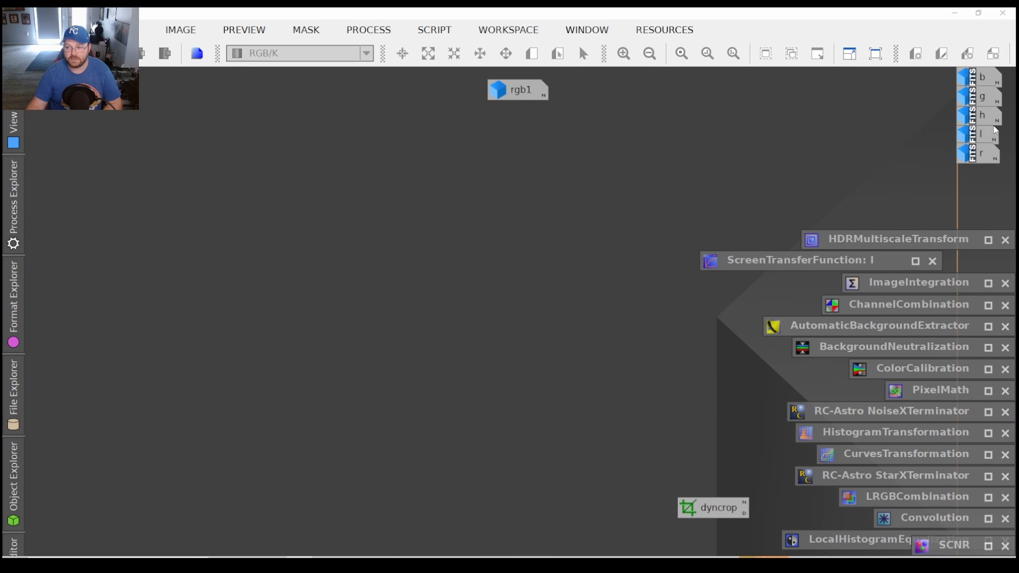
# Group the h, l and rgb1 icons in their own column beside the b, g and r icons.
pyautogui.moveTo(971, 122); pyautogui.dragTo(915, 91)
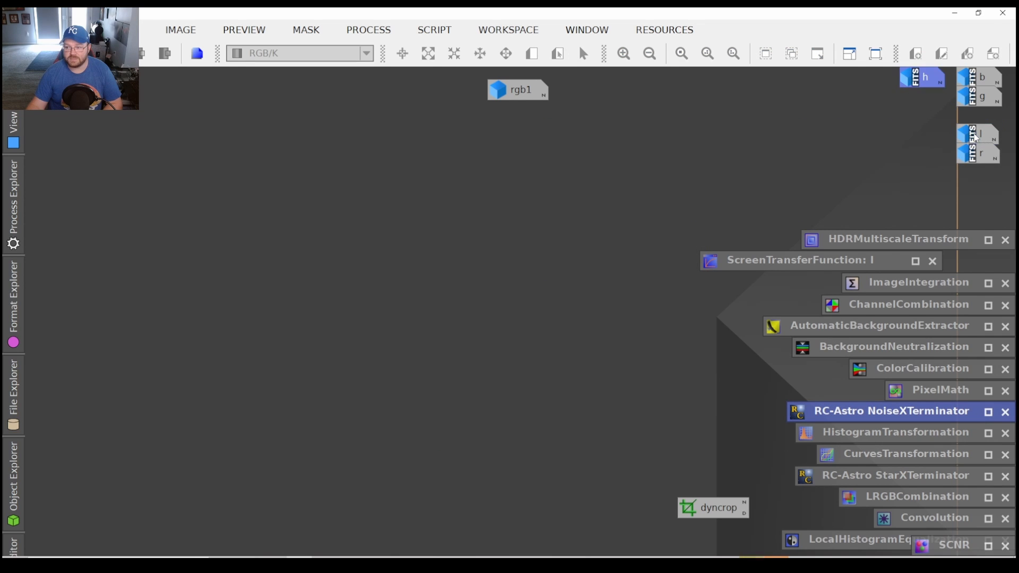
pyautogui.moveTo(976, 137); pyautogui.dragTo(918, 99)
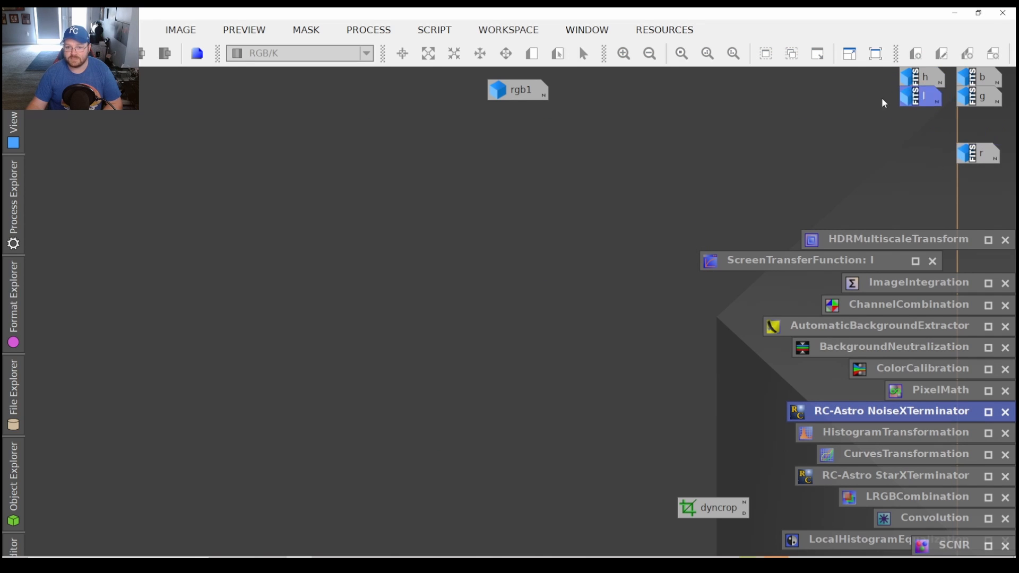
pyautogui.moveTo(494, 95); pyautogui.dragTo(906, 121)
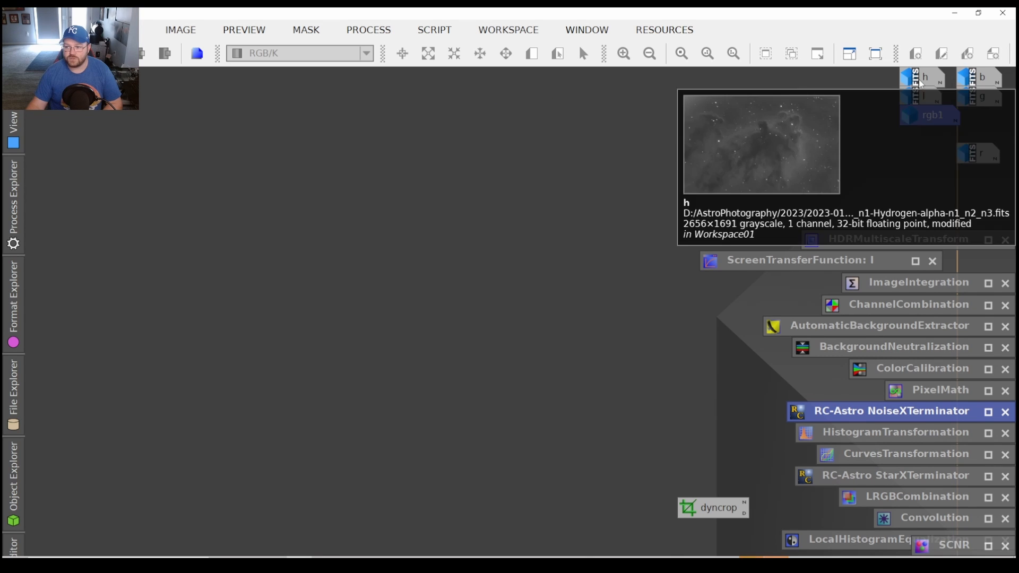
# Restore rgb1 and create a duplicate of it on the workspace.
pyautogui.doubleClick(931, 115)
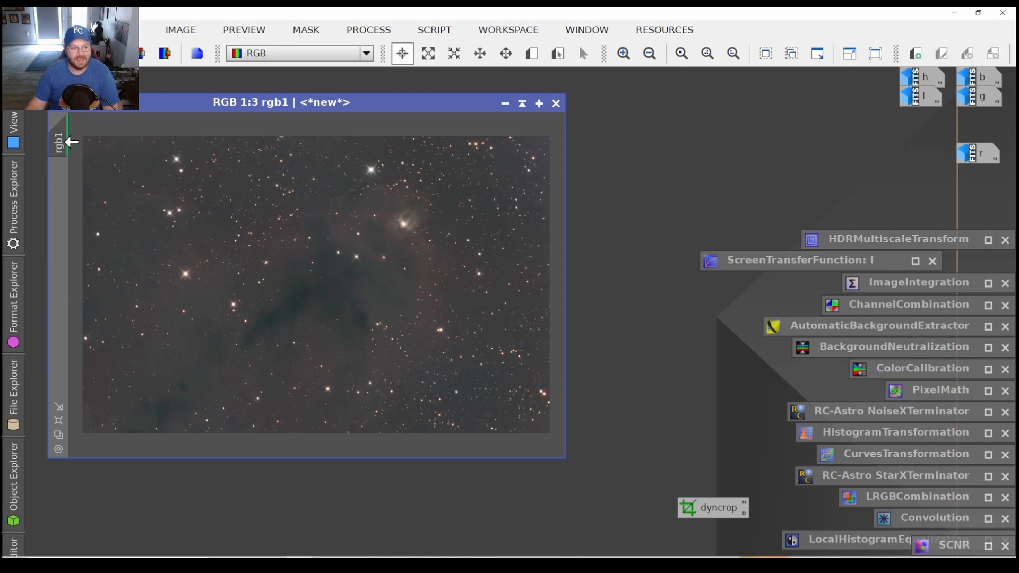
pyautogui.moveTo(72, 142)
pyautogui.mouseDown()
pyautogui.moveTo(338, 200)
pyautogui.moveTo(303, 172)
pyautogui.mouseUp()
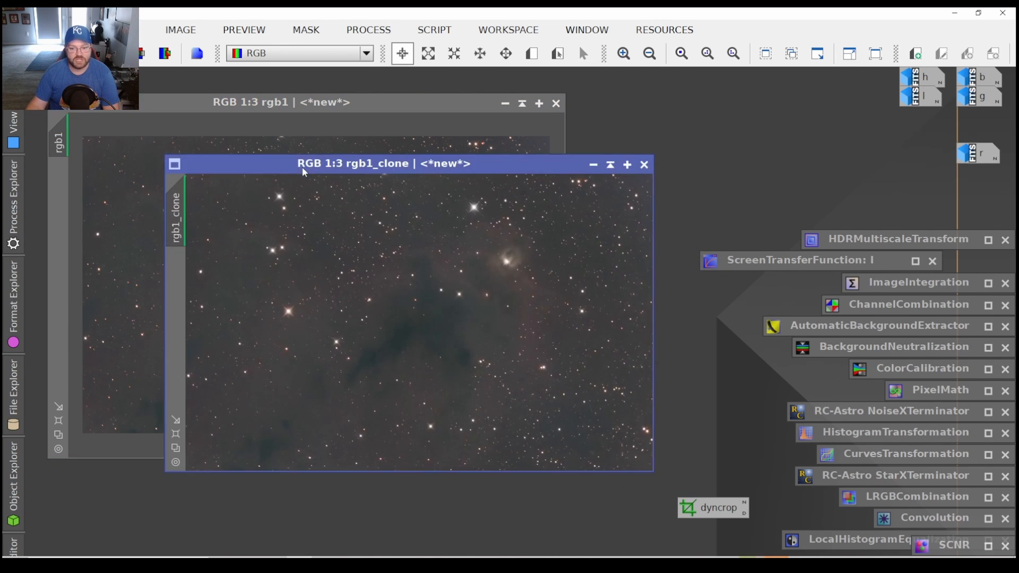
# Launch the GeneralisedHyperbolicStretch script and position its dialog so the graph, image and transformation settings are all visible.
pyautogui.click(434, 29)
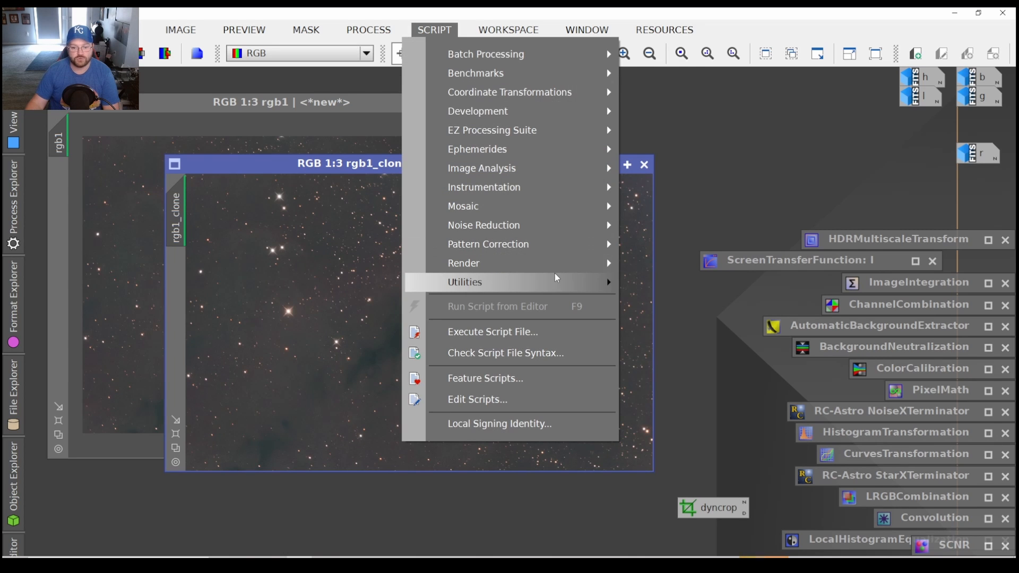
pyautogui.moveTo(564, 280)
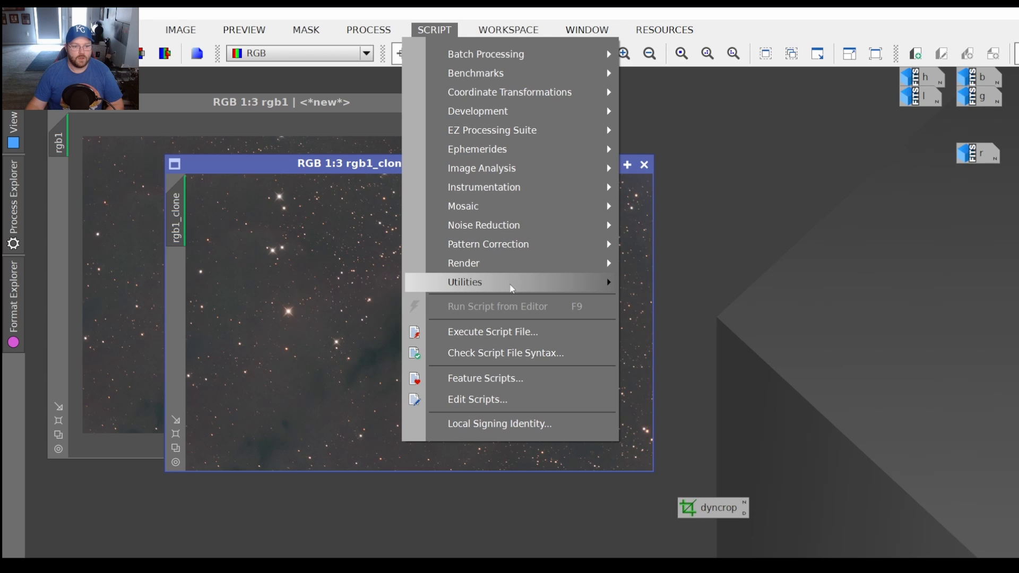
pyautogui.moveTo(530, 283)
pyautogui.click(740, 282)
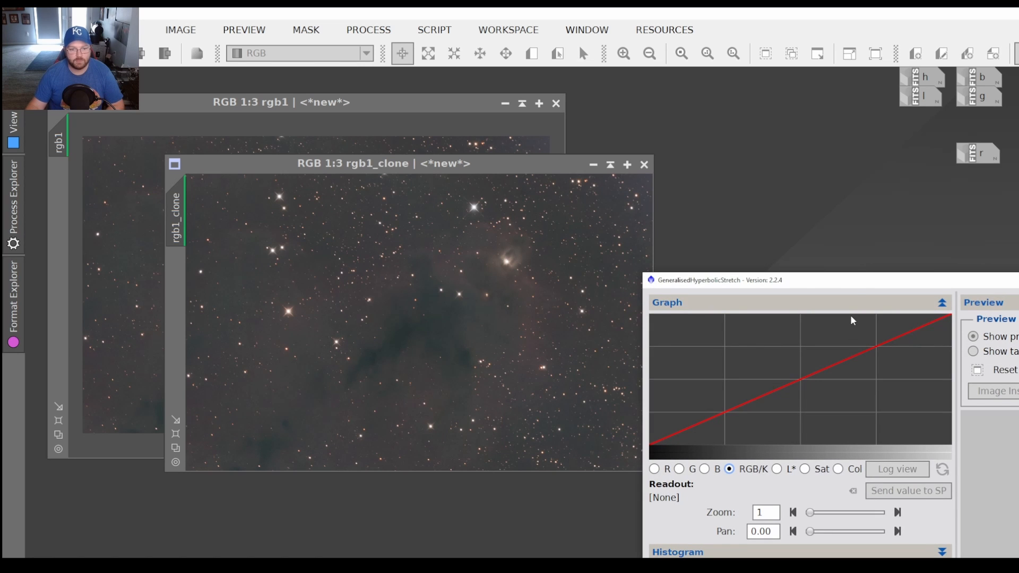
pyautogui.moveTo(858, 289)
pyautogui.mouseDown()
pyautogui.moveTo(730, 424)
pyautogui.moveTo(743, 361)
pyautogui.moveTo(583, 185)
pyautogui.moveTo(528, 23)
pyautogui.mouseUp()
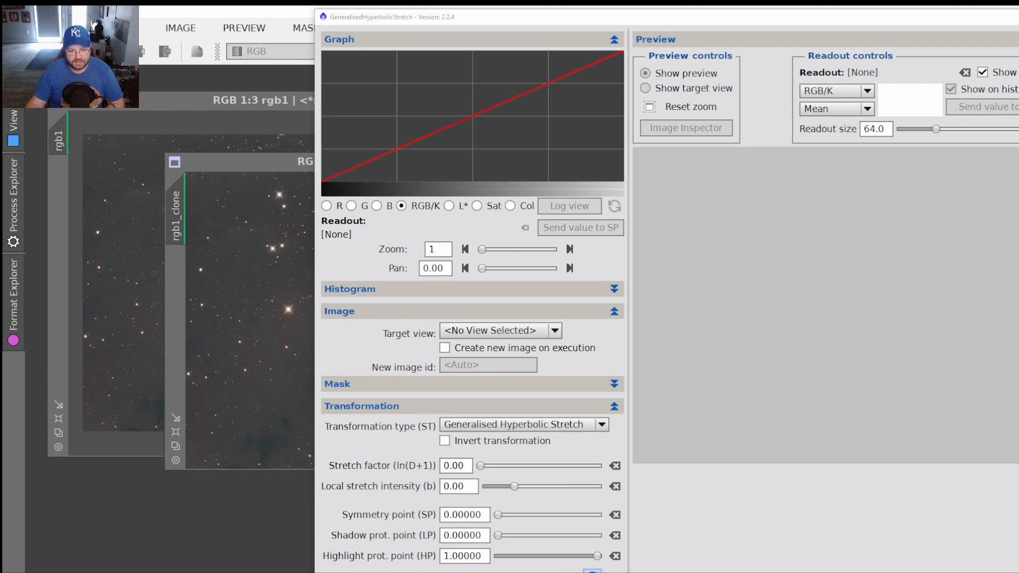
pyautogui.moveTo(557, 23)
pyautogui.mouseDown()
pyautogui.moveTo(562, 9)
pyautogui.moveTo(556, 39)
pyautogui.moveTo(560, 20)
pyautogui.mouseUp()
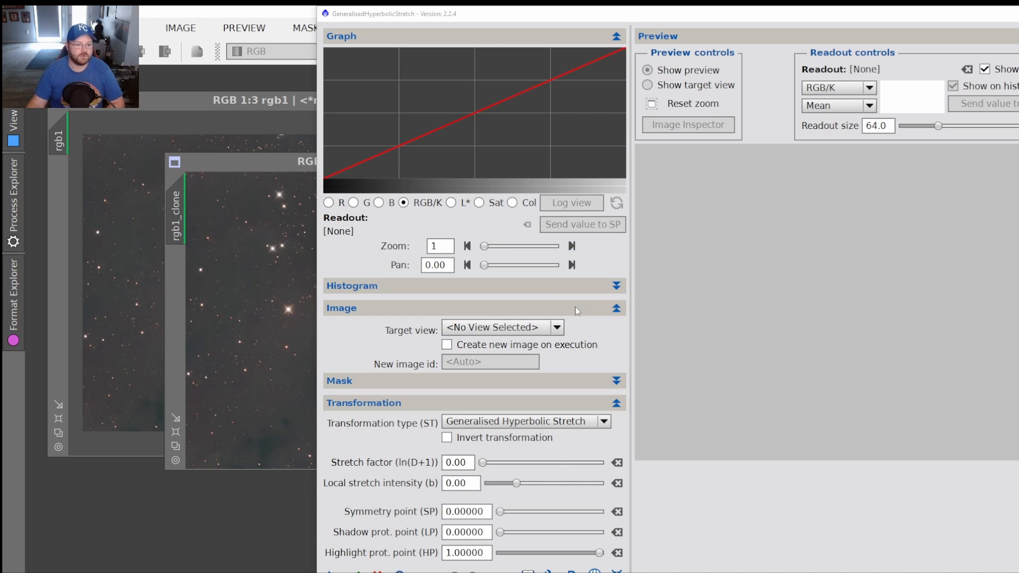
# Set rgb1 as the stretch's target view and agree to remove its screen transfer function.
pyautogui.click(543, 329)
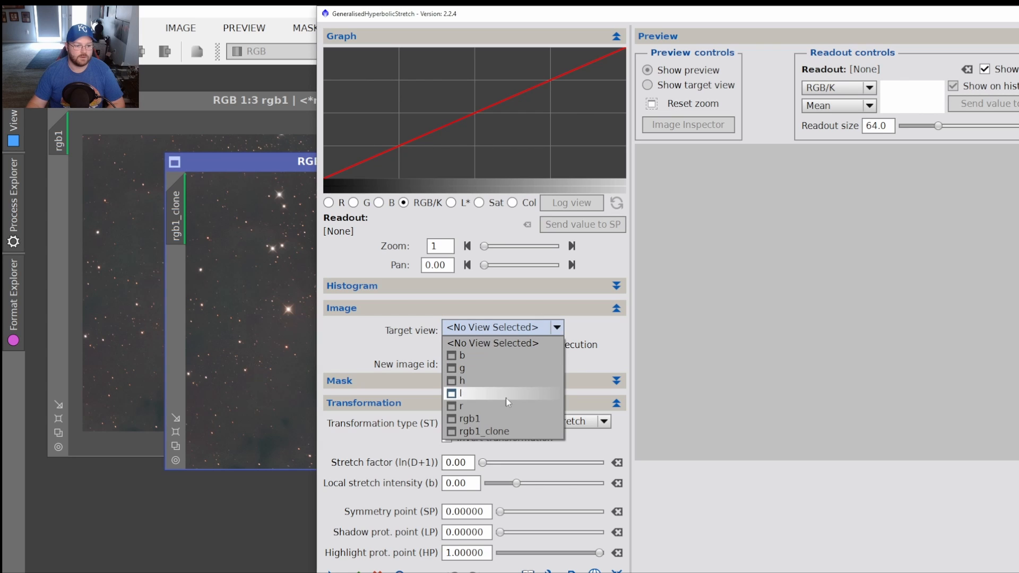
pyautogui.click(499, 416)
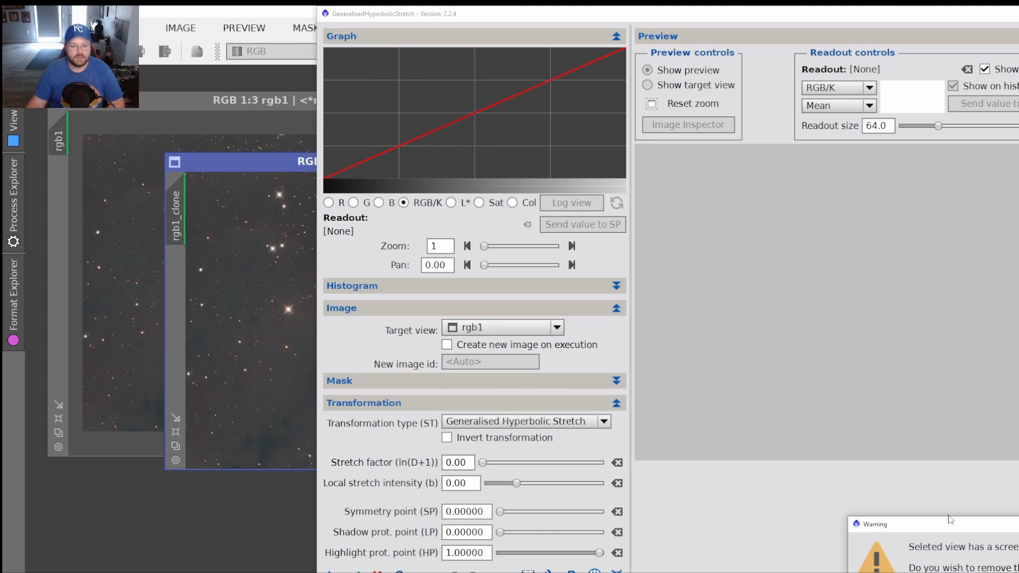
pyautogui.moveTo(943, 524); pyautogui.dragTo(733, 189)
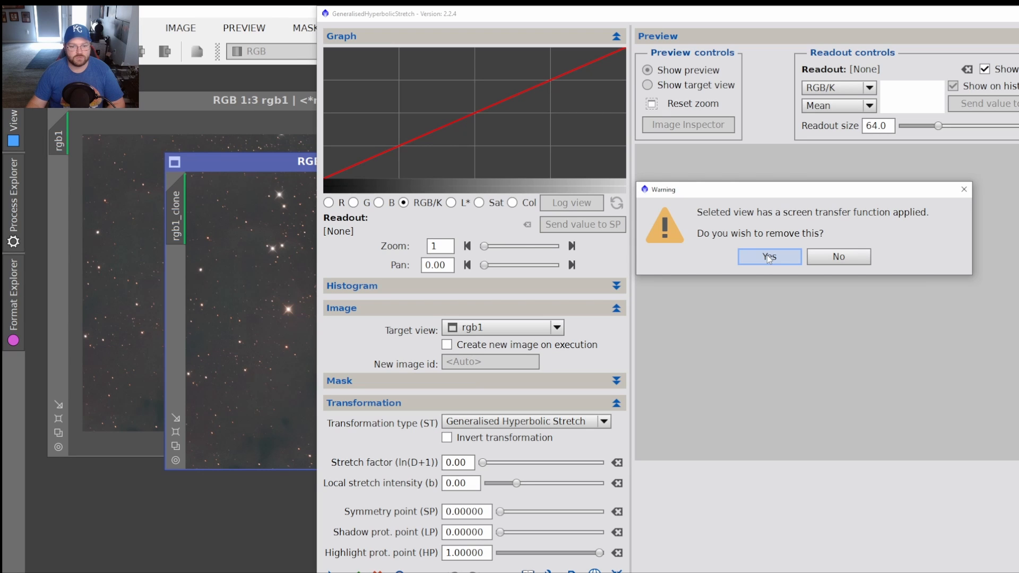
pyautogui.click(769, 256)
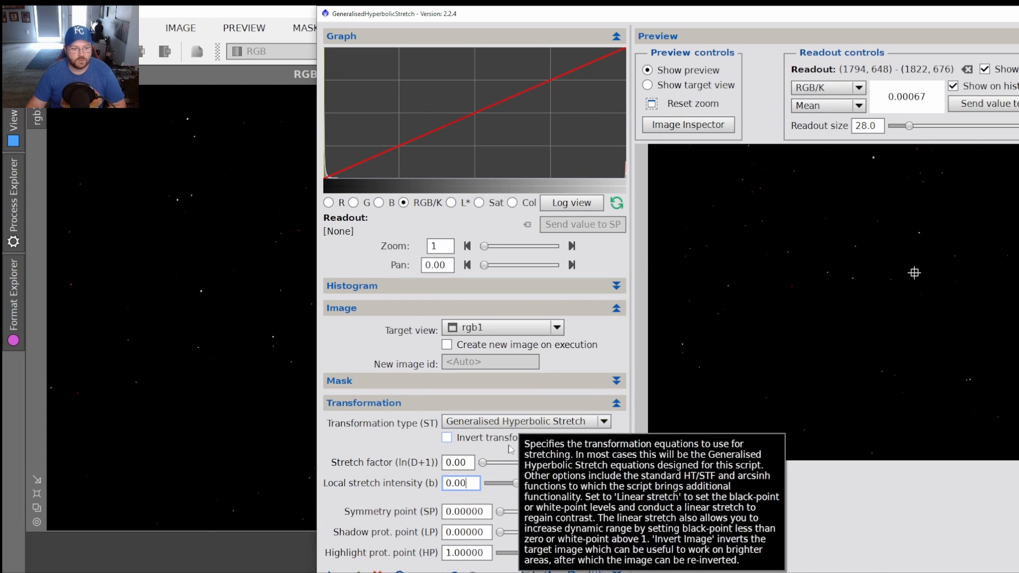
# Set the stretch factor to 6.00 and the symmetry point to 0.00071, sampled from the faint background near the bright nebula.
pyautogui.moveTo(484, 463); pyautogui.dragTo(554, 463)
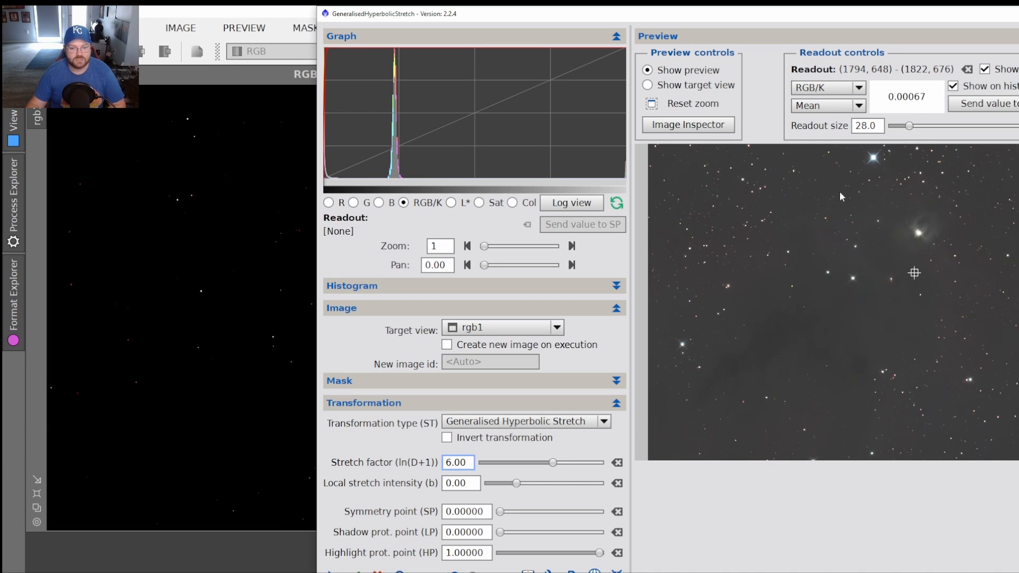
pyautogui.moveTo(839, 191); pyautogui.dragTo(989, 298)
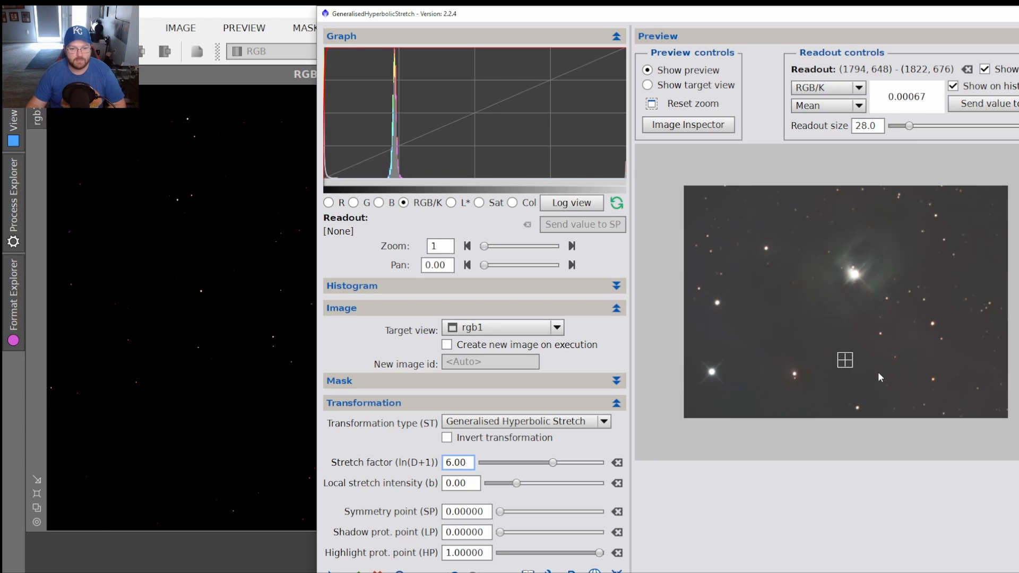
pyautogui.click(852, 327)
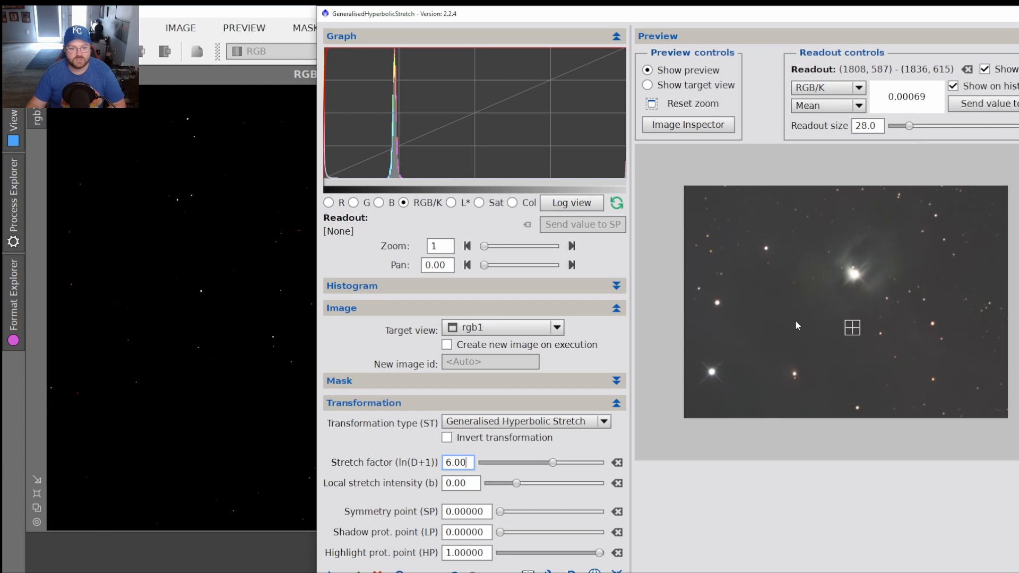
pyautogui.click(793, 318)
pyautogui.click(829, 345)
pyautogui.click(840, 376)
pyautogui.click(835, 335)
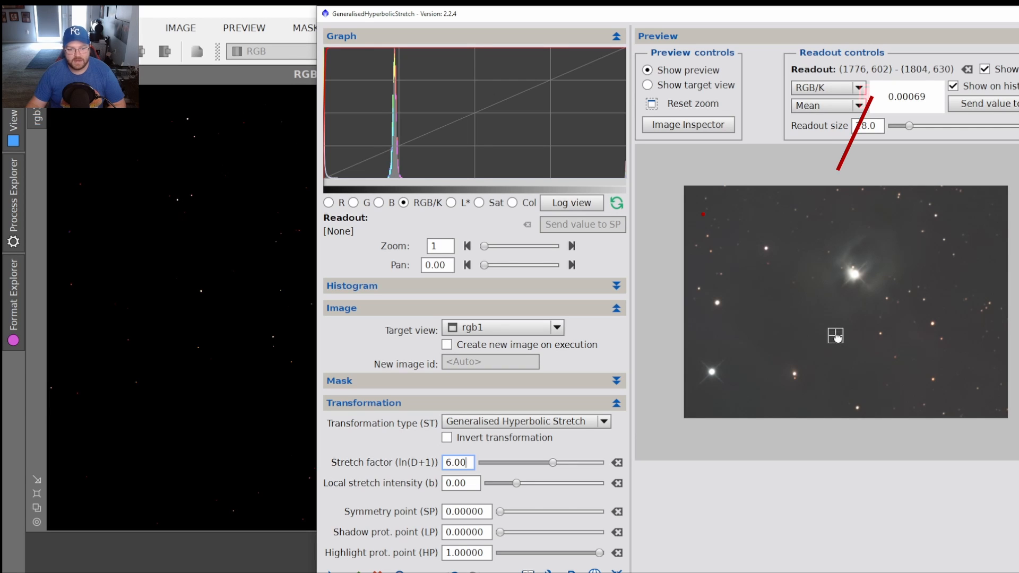
pyautogui.moveTo(835, 336); pyautogui.dragTo(923, 338)
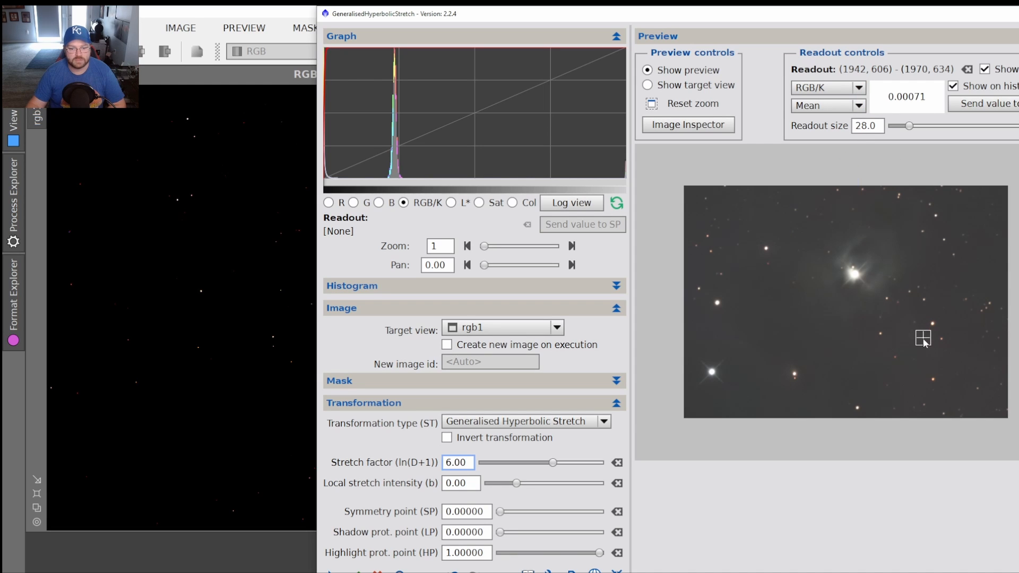
pyautogui.moveTo(924, 342); pyautogui.dragTo(996, 261)
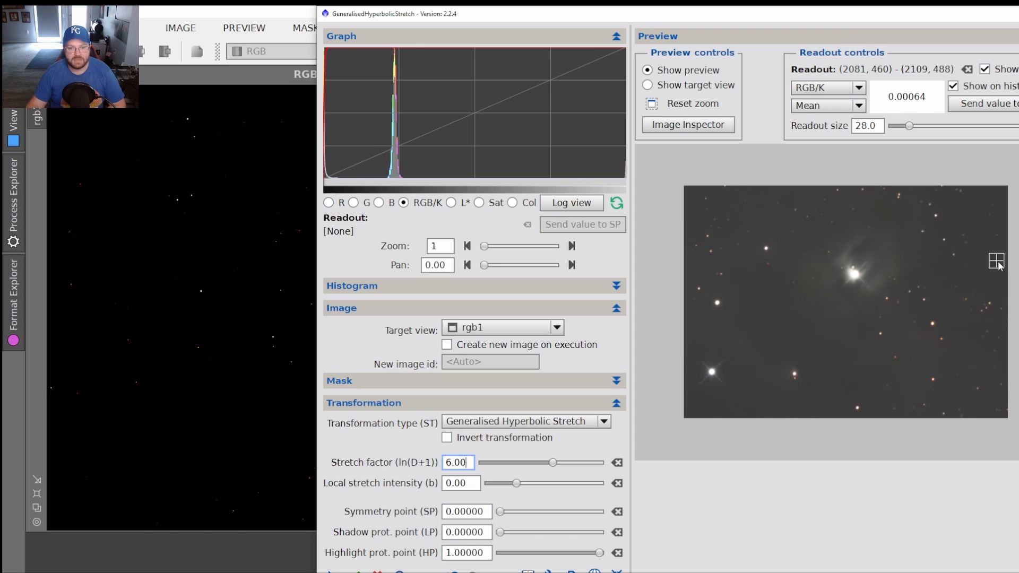
pyautogui.moveTo(997, 260); pyautogui.dragTo(916, 340)
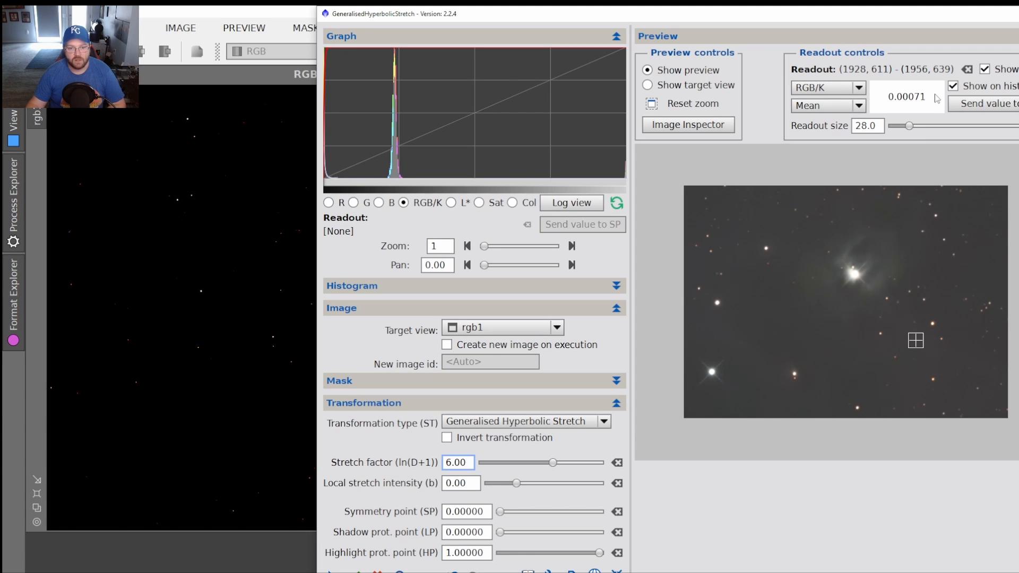
pyautogui.click(981, 105)
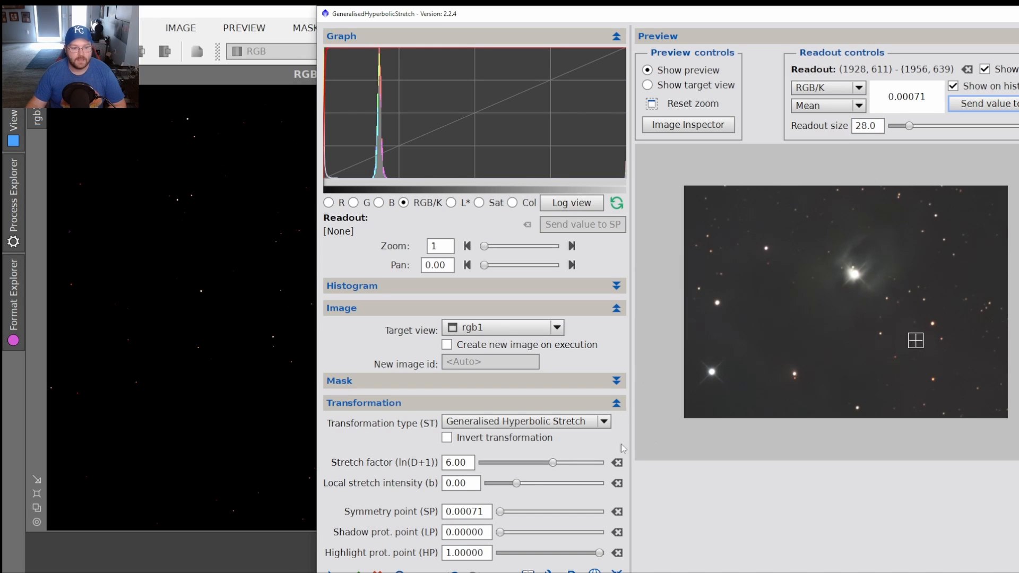
# Set the stretch factor to 6.50 and the local stretch intensity to 0.80, and apply the stretch to rgb1.
pyautogui.click(653, 104)
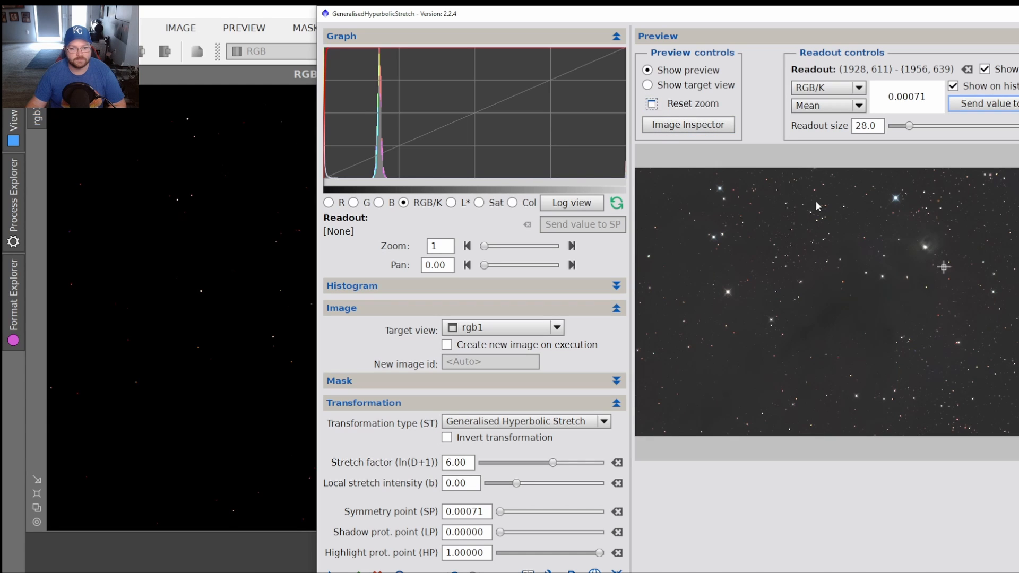
pyautogui.moveTo(799, 214); pyautogui.dragTo(996, 359)
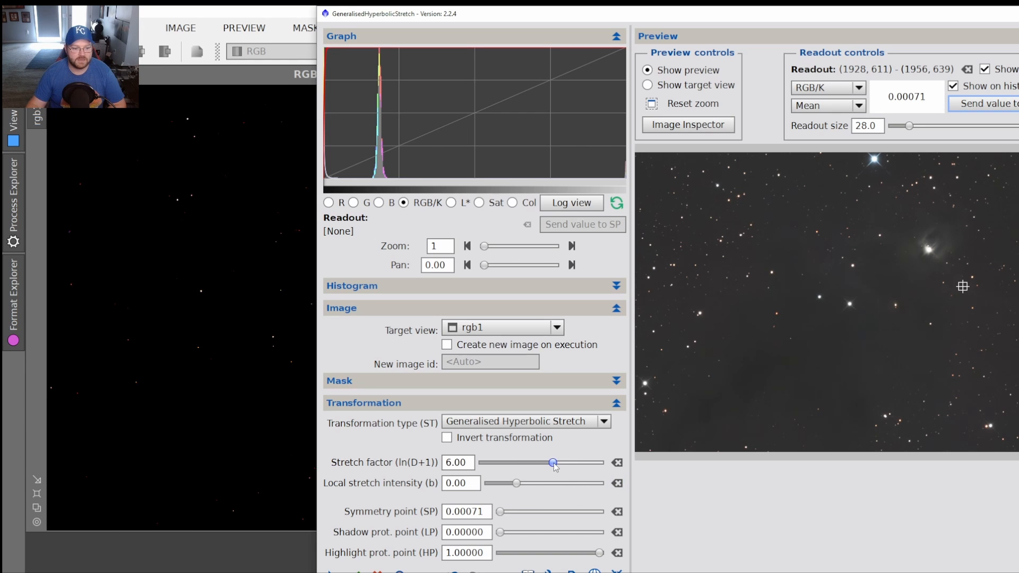
pyautogui.moveTo(554, 462); pyautogui.dragTo(562, 466)
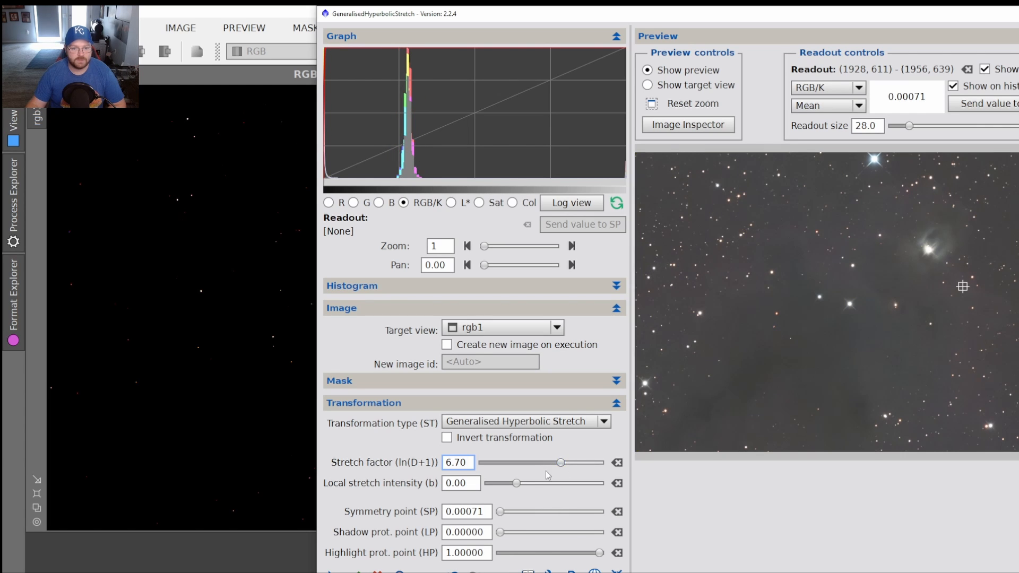
pyautogui.moveTo(560, 463); pyautogui.dragTo(560, 466)
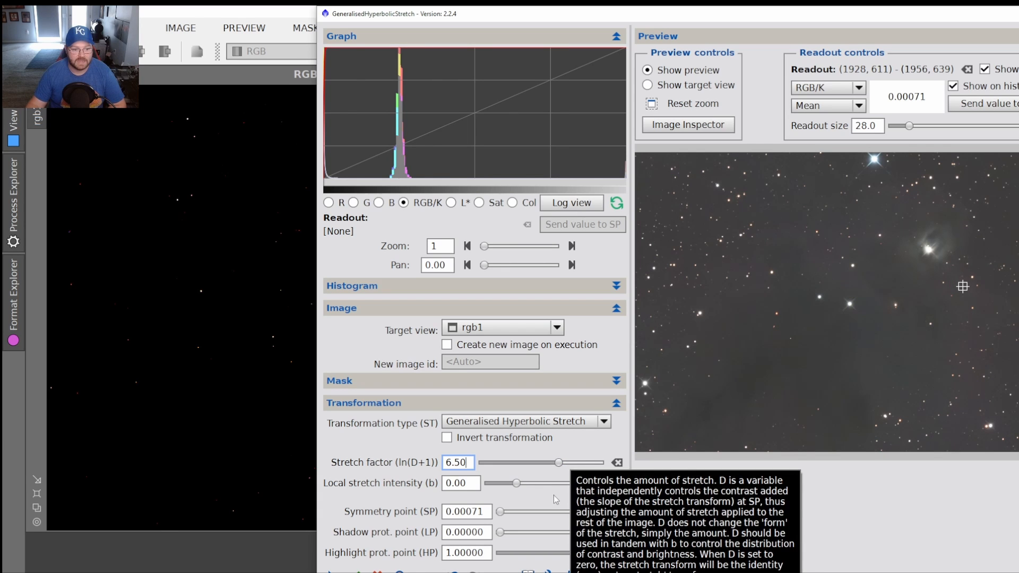
pyautogui.moveTo(517, 484); pyautogui.dragTo(515, 487)
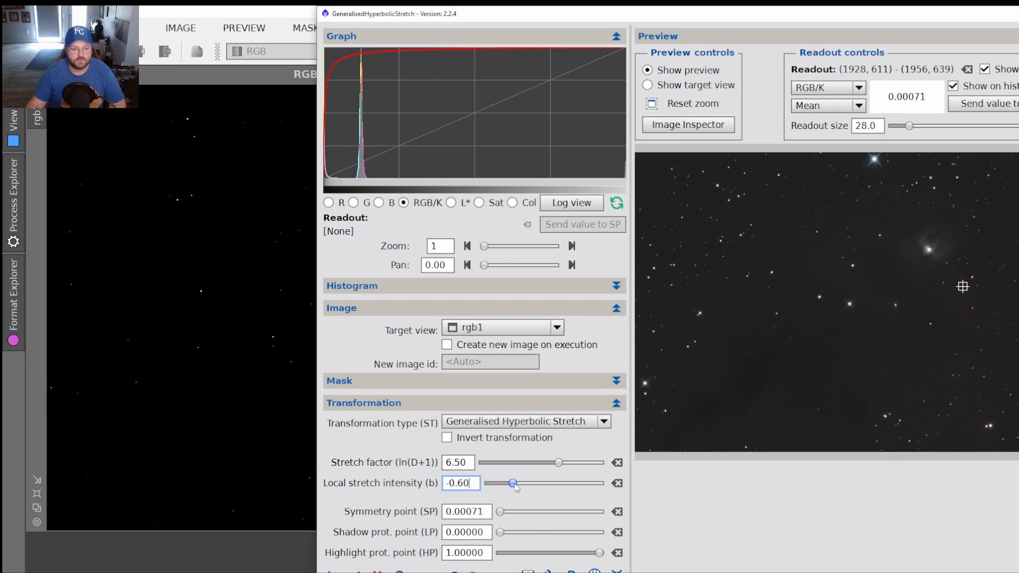
pyautogui.moveTo(516, 487); pyautogui.dragTo(523, 488)
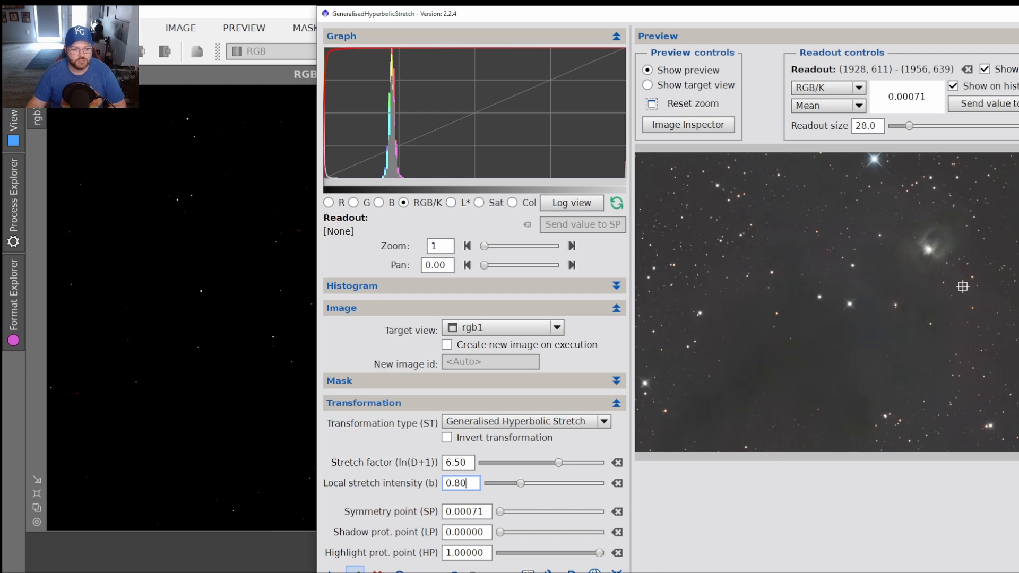
pyautogui.click(355, 570)
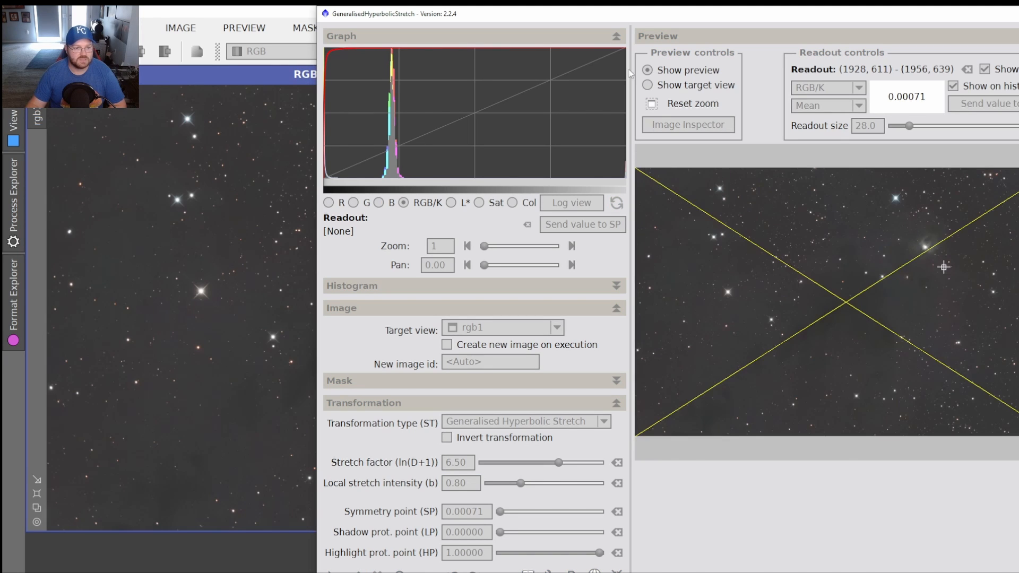
# Reset the stretch parameters and set the symmetry point to 0.23050 from a sample beneath the bright nebula.
pyautogui.moveTo(549, 15); pyautogui.dragTo(477, 21)
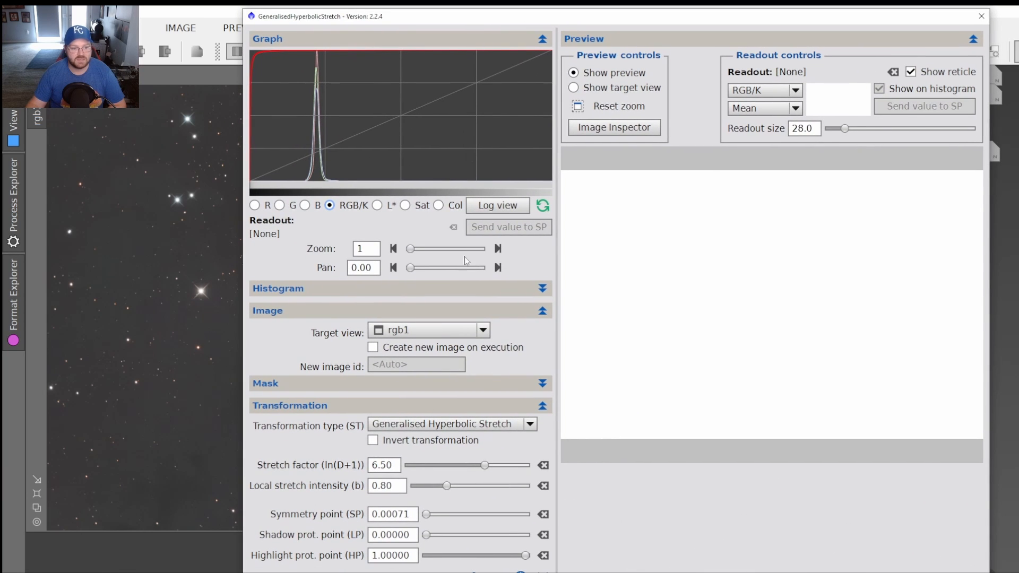
pyautogui.click(544, 569)
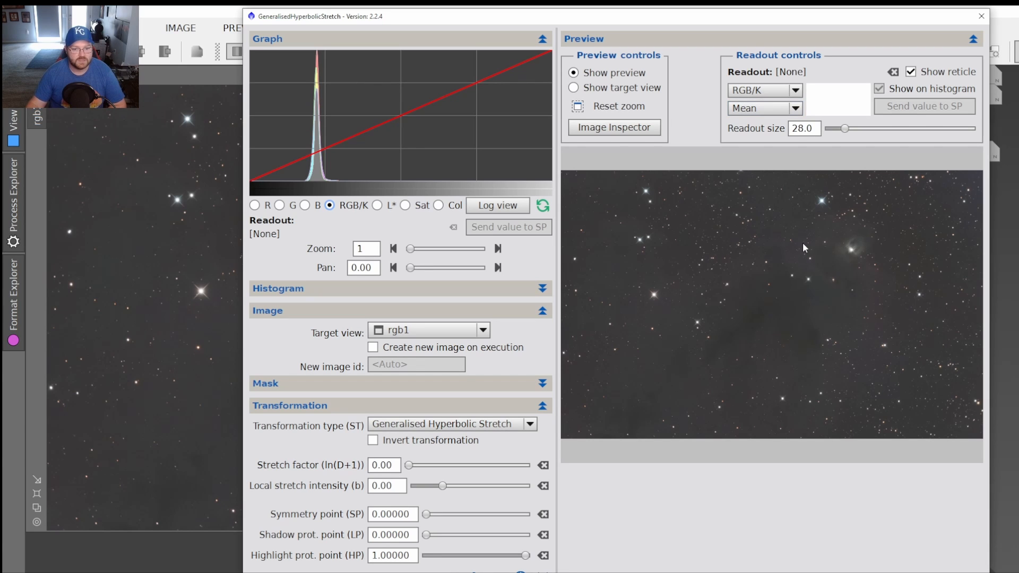
pyautogui.moveTo(855, 240); pyautogui.dragTo(909, 292)
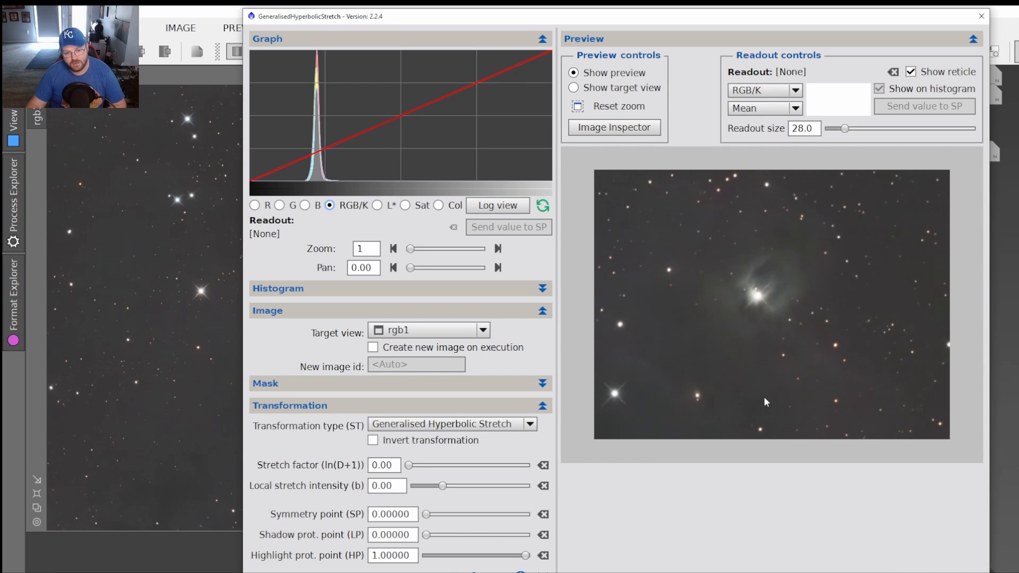
pyautogui.click(776, 387)
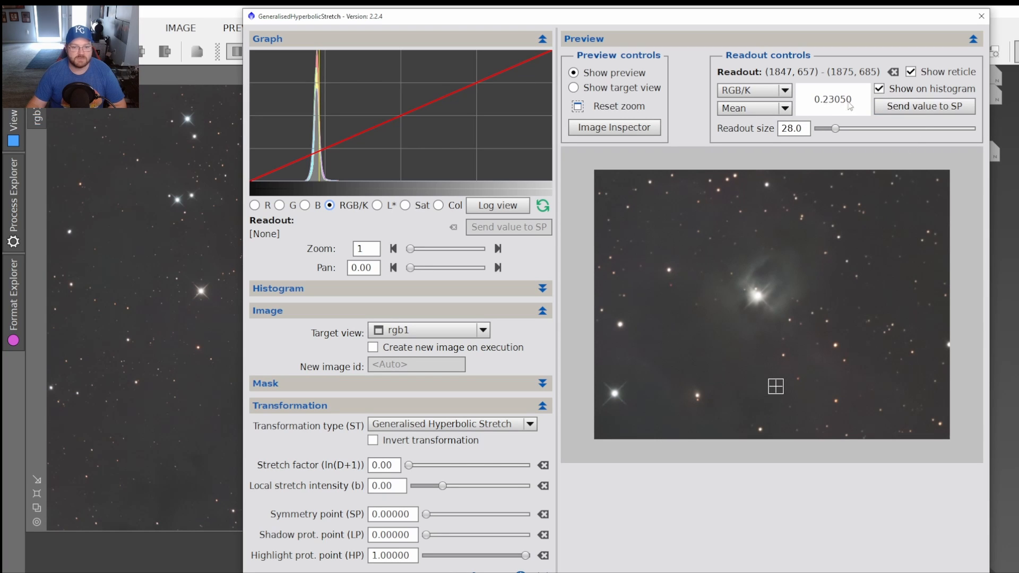
pyautogui.click(904, 108)
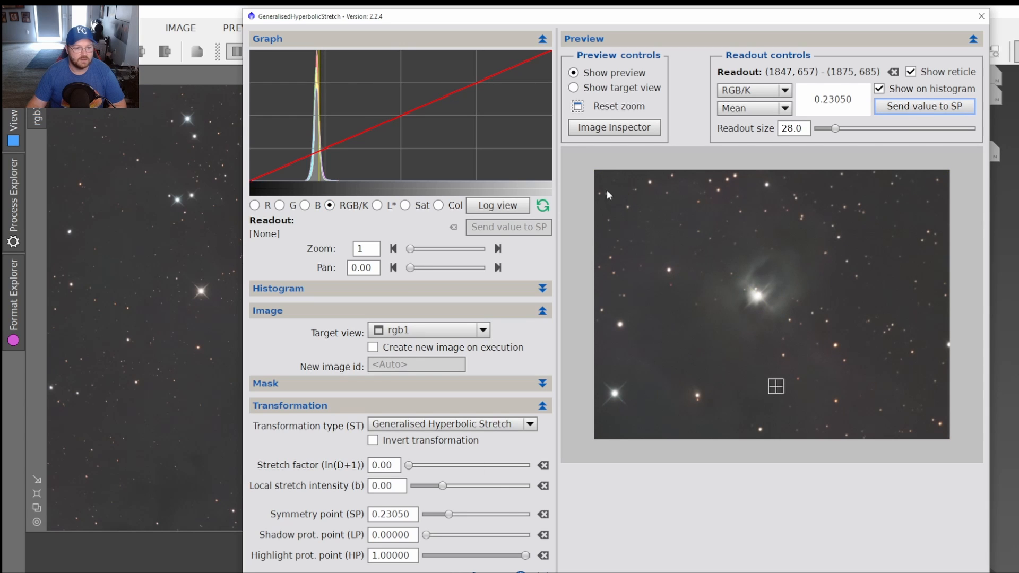
# Set the stretch factor to 3.70 and the local stretch intensity to -1.60, with the histogram magnified to zoom 4 and pan 0.26.
pyautogui.click(578, 106)
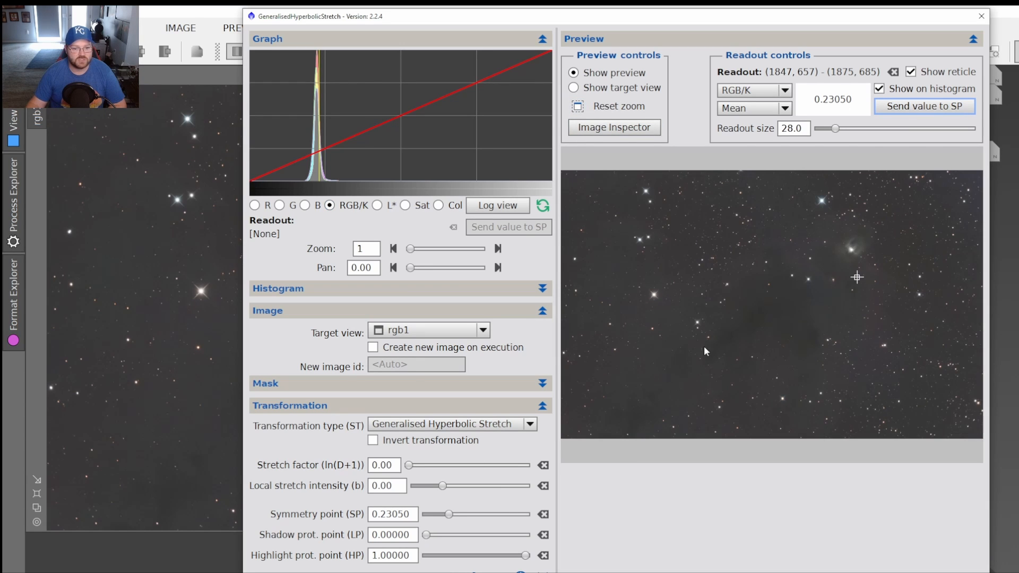
pyautogui.click(415, 468)
pyautogui.moveTo(415, 468); pyautogui.dragTo(434, 487)
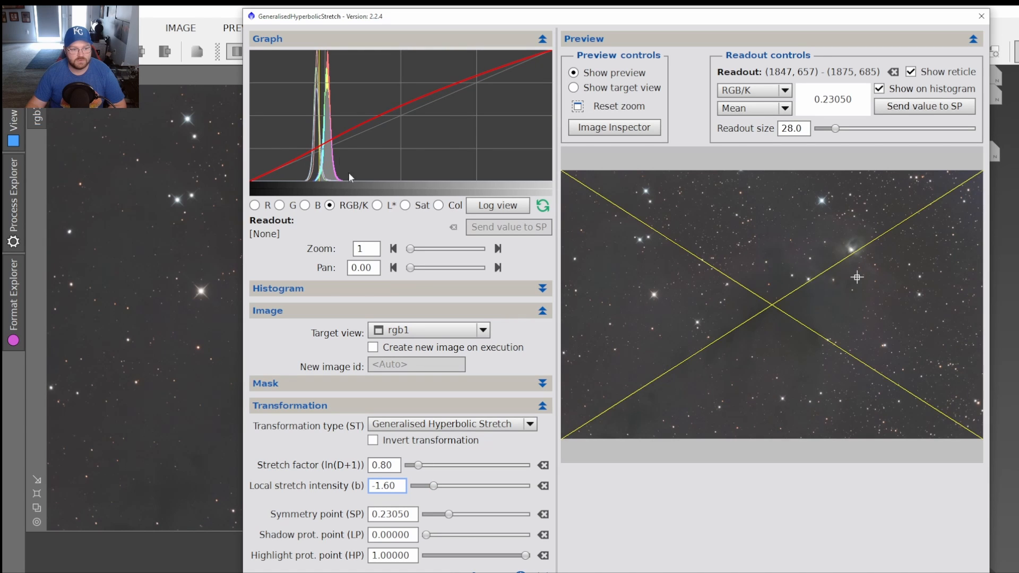
pyautogui.moveTo(413, 249); pyautogui.dragTo(430, 270)
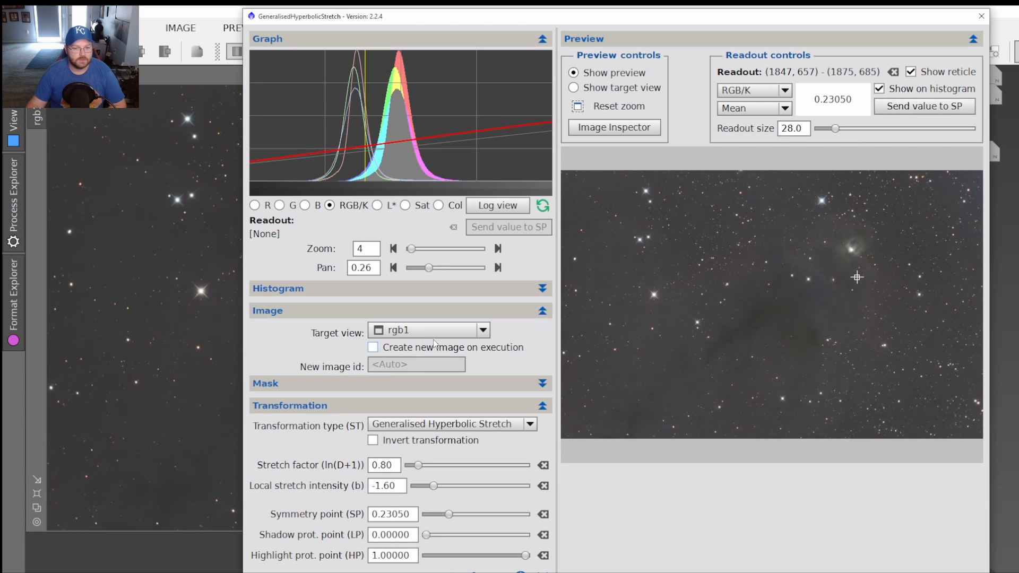
pyautogui.moveTo(419, 465); pyautogui.dragTo(425, 467)
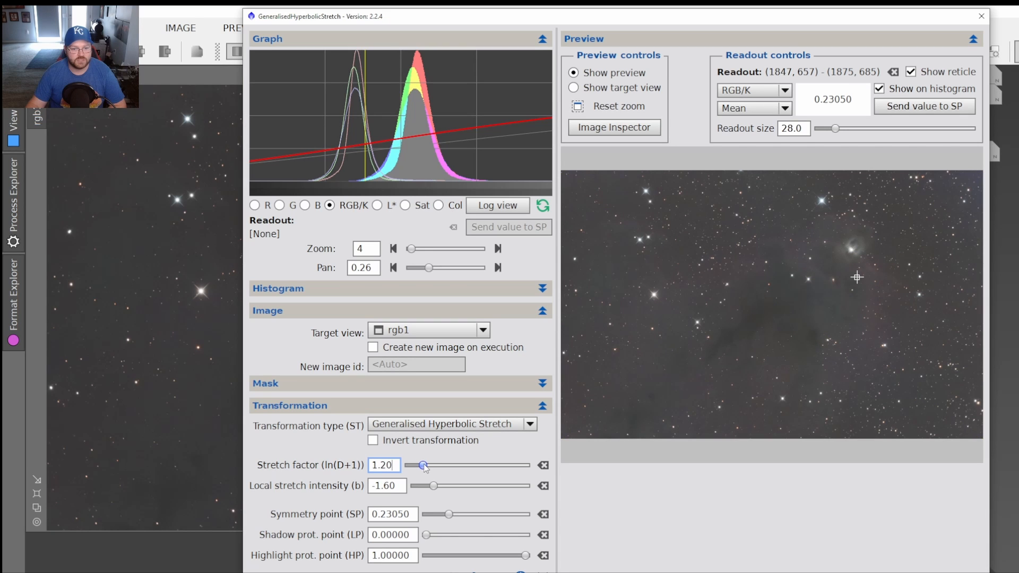
pyautogui.moveTo(425, 467); pyautogui.dragTo(453, 466)
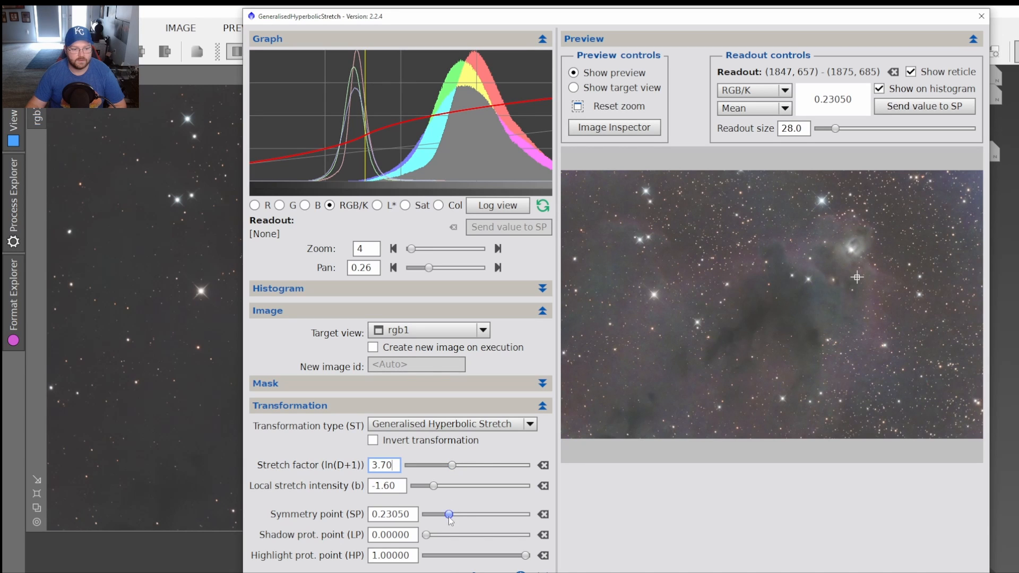
# Set the shadow protection point to 0.02660 and the local stretch intensity to -3.20, and inspect the stars and nebula up close.
pyautogui.moveTo(426, 535)
pyautogui.mouseDown()
pyautogui.moveTo(442, 539)
pyautogui.moveTo(414, 537)
pyautogui.moveTo(433, 537)
pyautogui.mouseUp()
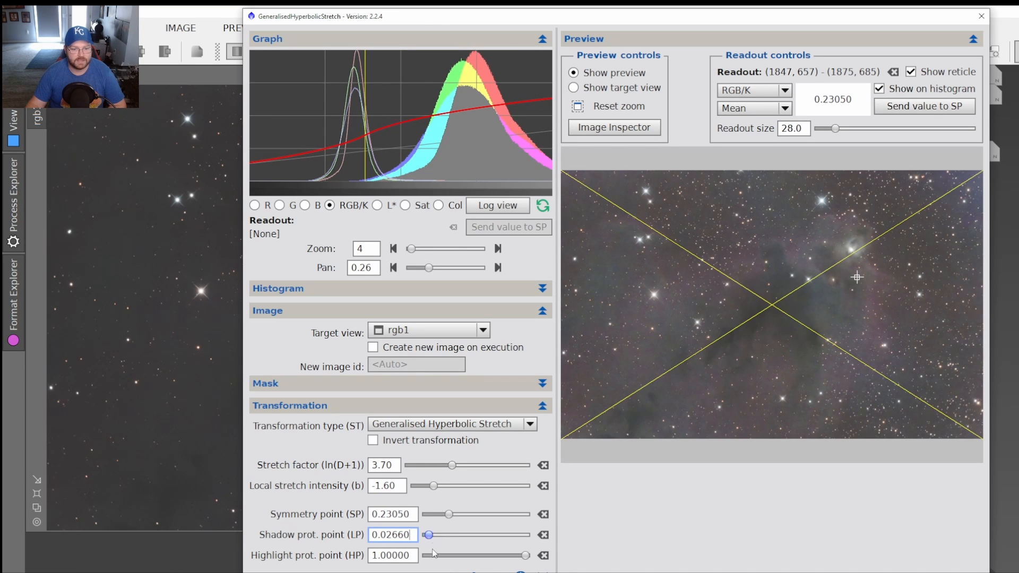
pyautogui.moveTo(434, 490); pyautogui.dragTo(429, 489)
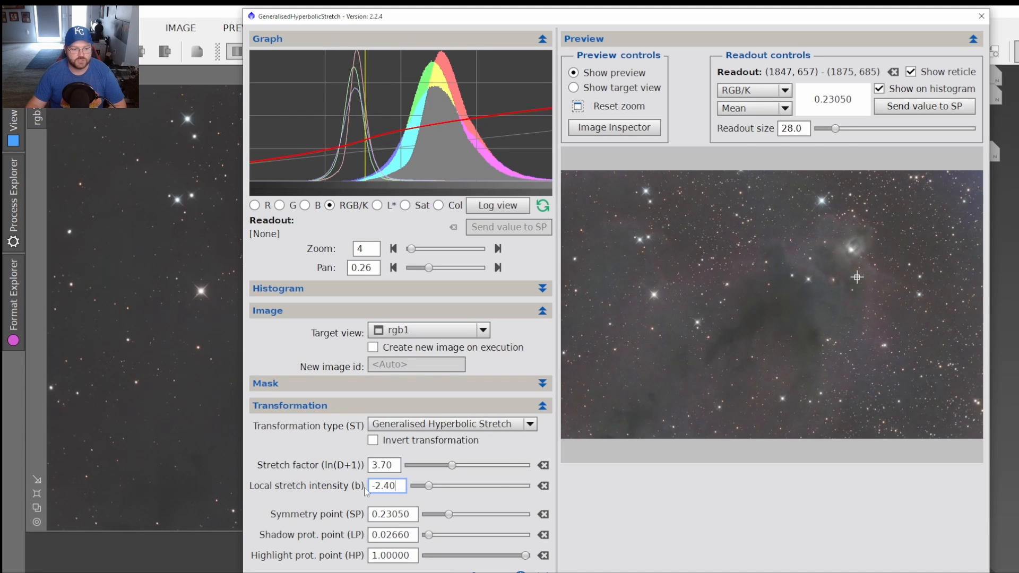
pyautogui.moveTo(430, 487)
pyautogui.mouseDown()
pyautogui.moveTo(413, 488)
pyautogui.moveTo(428, 487)
pyautogui.mouseUp()
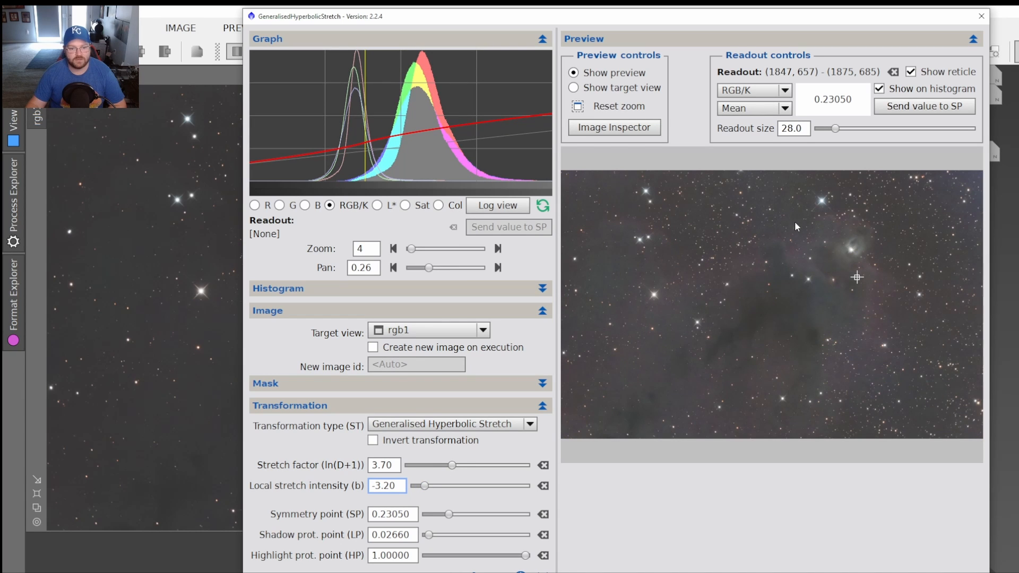
pyautogui.moveTo(789, 189); pyautogui.dragTo(877, 259)
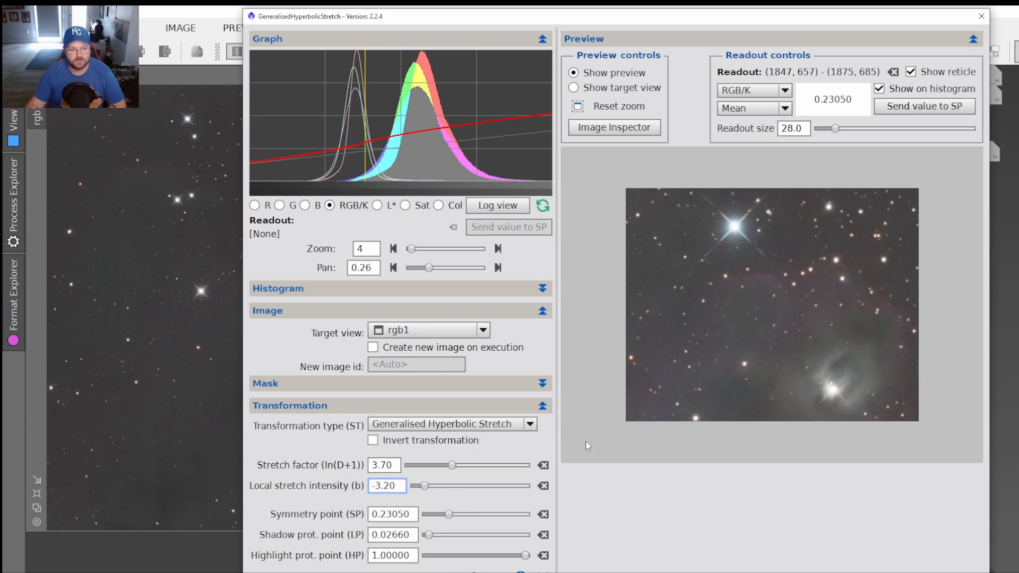
pyautogui.click(578, 108)
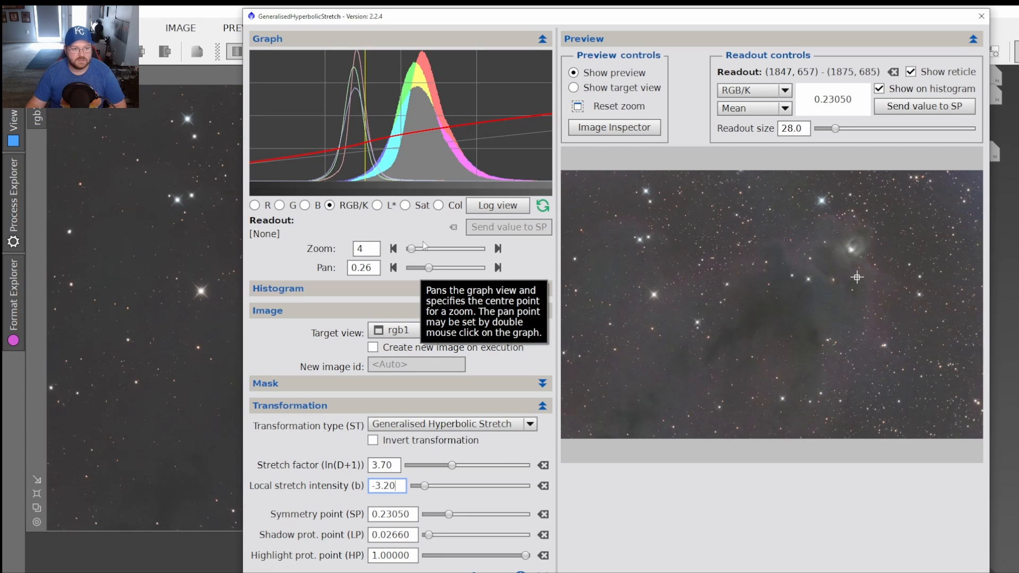
# Switch the stretch to colour mode, set the stretch factor to 5.60 and apply it to rgb1.
pyautogui.click(438, 205)
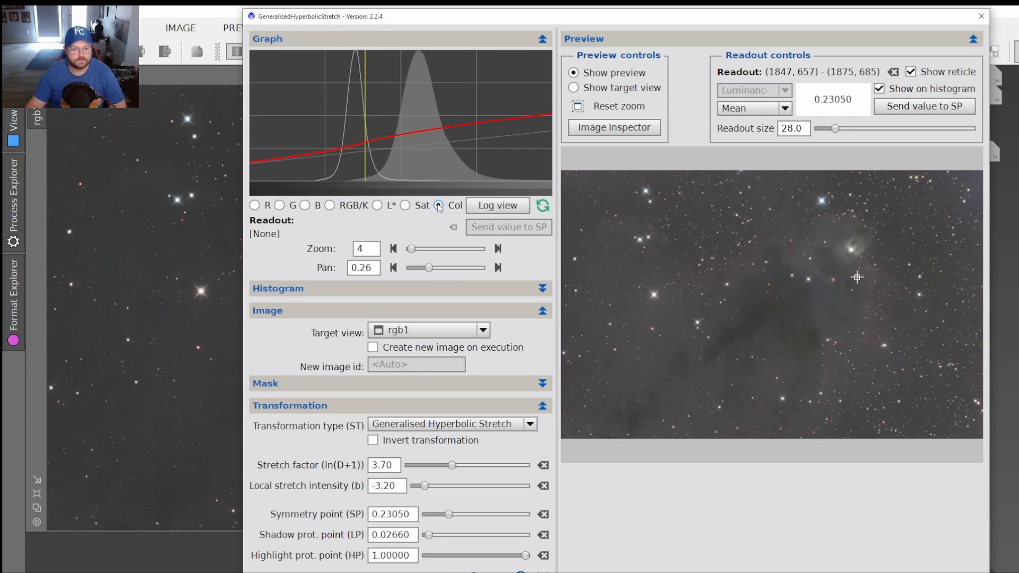
pyautogui.moveTo(451, 466); pyautogui.dragTo(475, 470)
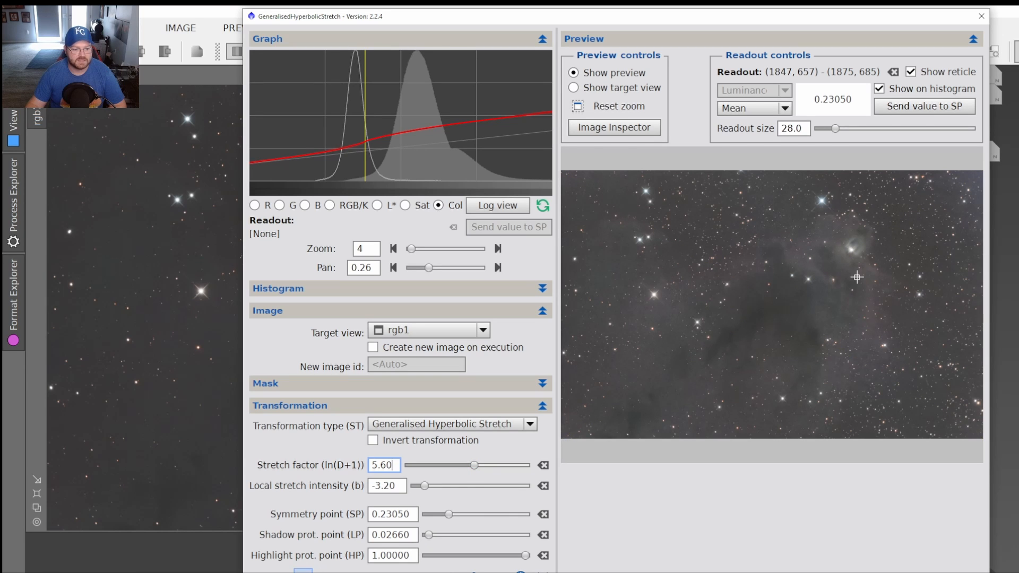
pyautogui.click(281, 572)
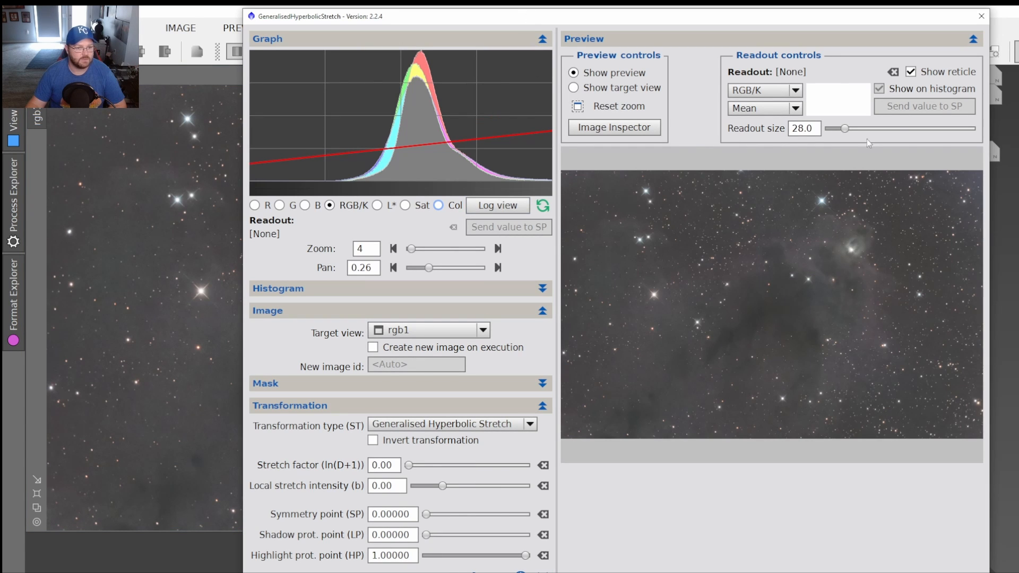
# Switch the stretch to saturation mode and set the stretch factor to 1.20.
pyautogui.moveTo(768, 19); pyautogui.dragTo(428, 75)
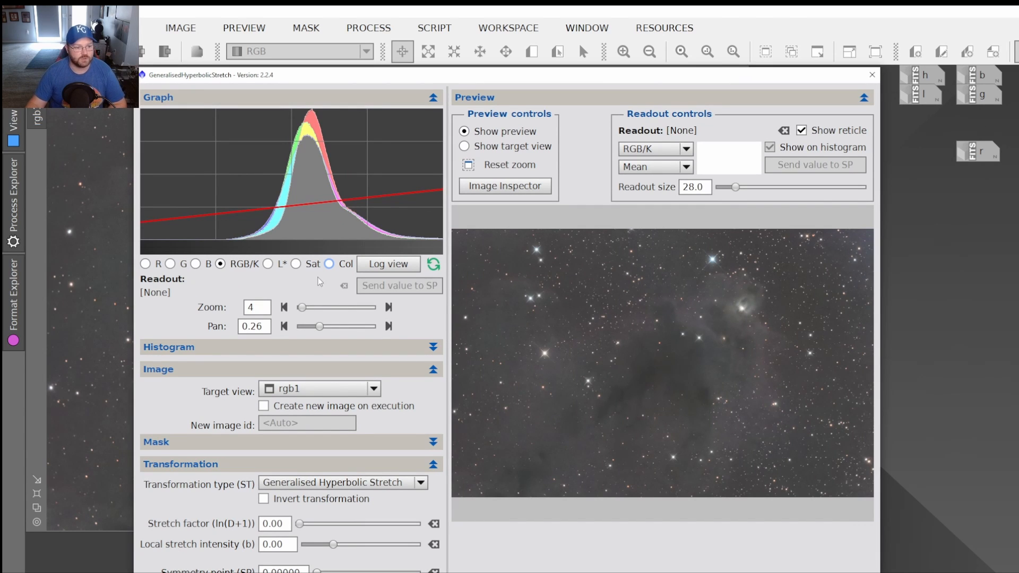
pyautogui.click(296, 264)
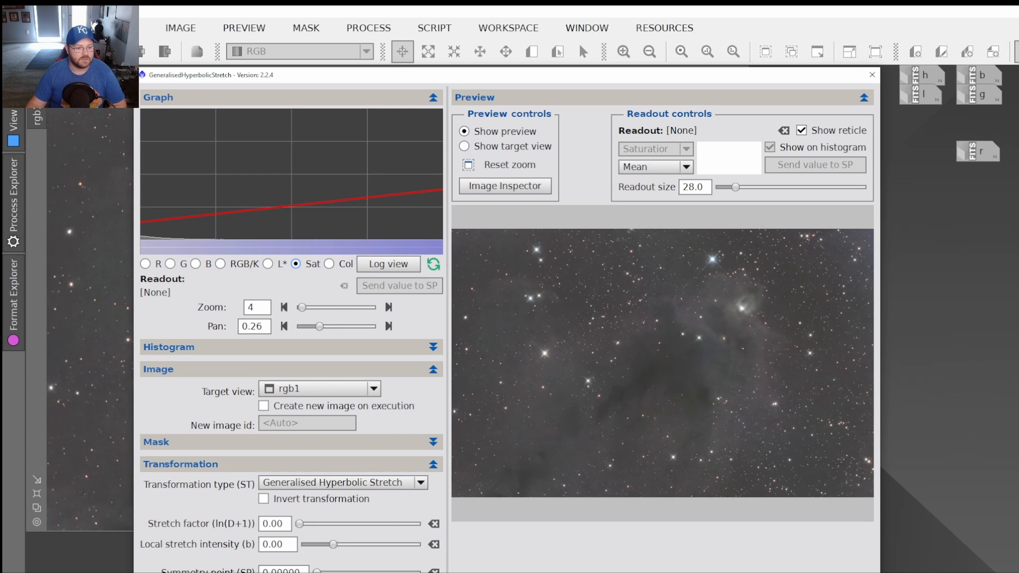
pyautogui.click(219, 264)
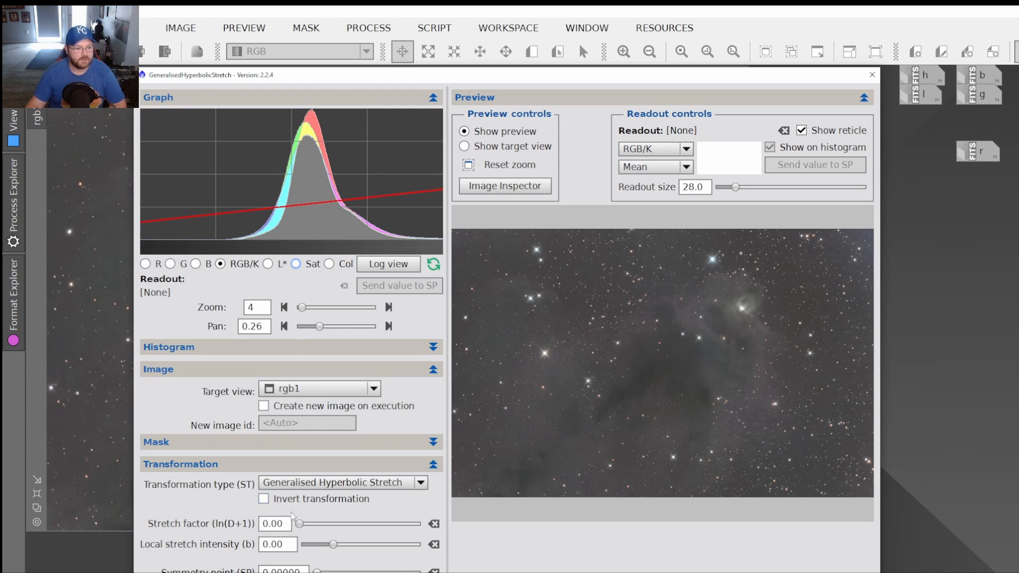
pyautogui.moveTo(299, 524)
pyautogui.mouseDown()
pyautogui.moveTo(319, 525)
pyautogui.moveTo(288, 523)
pyautogui.mouseUp()
pyautogui.click(295, 264)
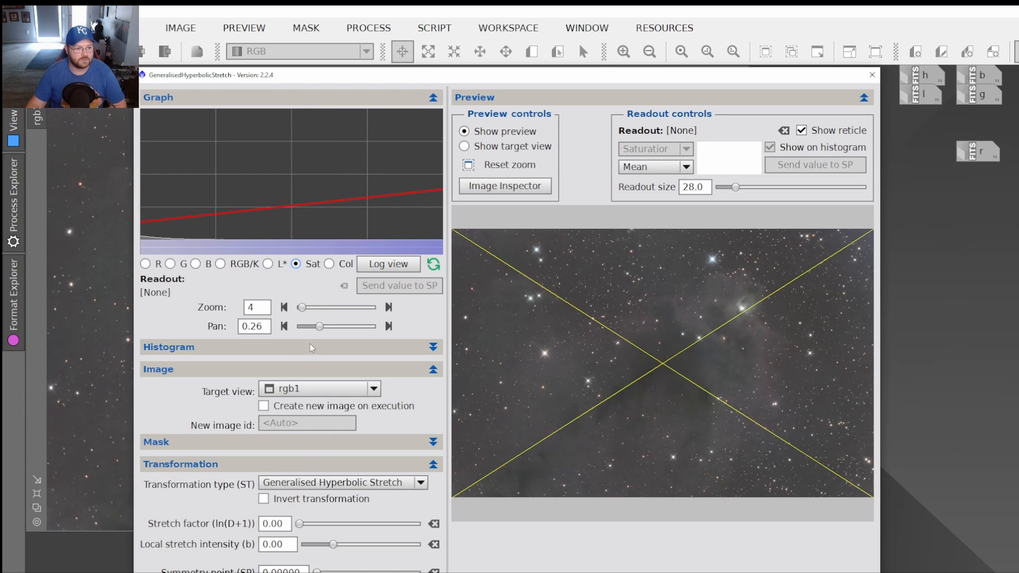
pyautogui.moveTo(300, 524); pyautogui.dragTo(318, 527)
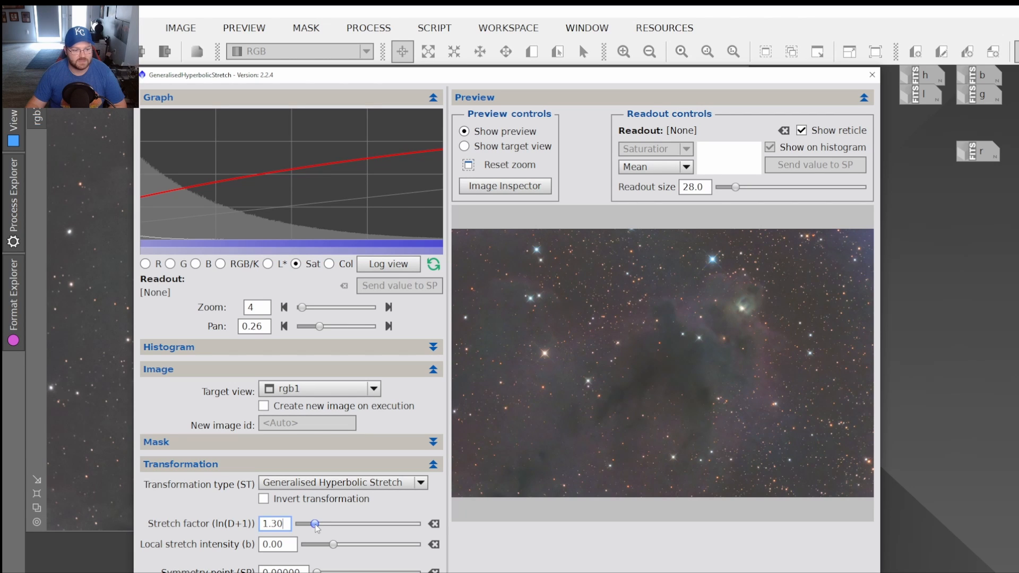
pyautogui.moveTo(317, 527); pyautogui.dragTo(315, 527)
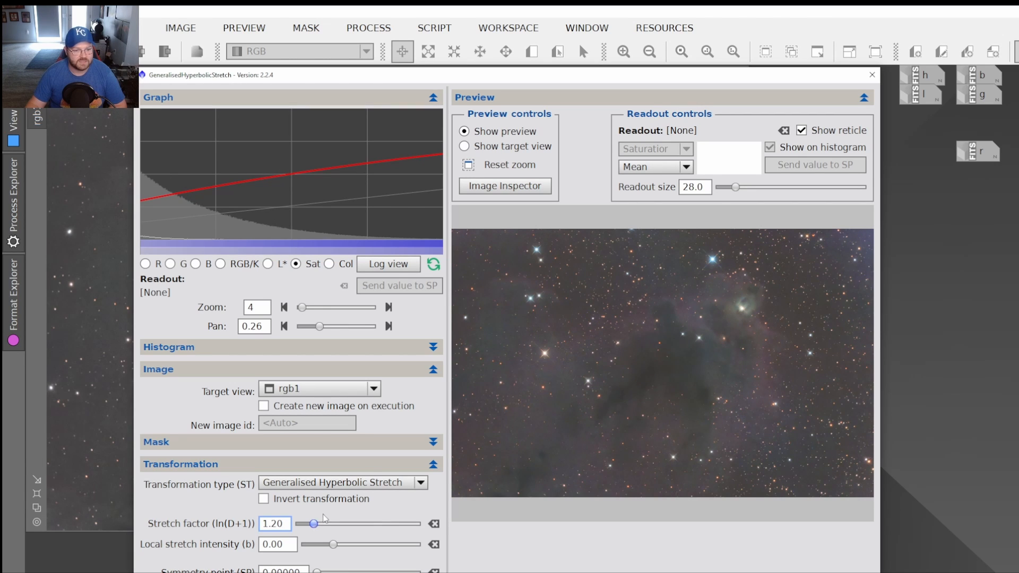
# Check the star colours up close, apply the saturation stretch to rgb1, and return to RGB/K mode with reset parameters.
pyautogui.moveTo(500, 277); pyautogui.dragTo(634, 406)
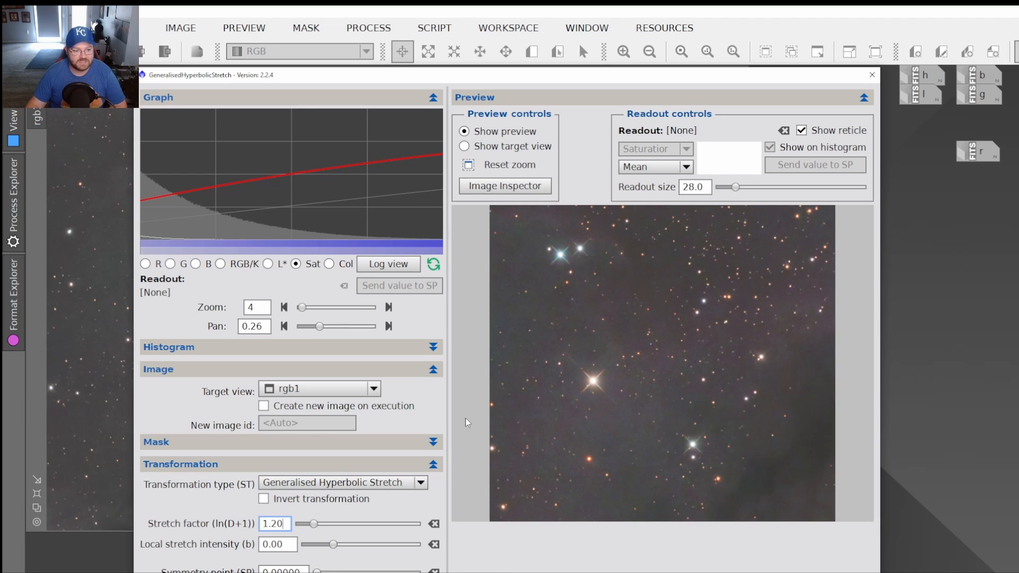
pyautogui.click(468, 165)
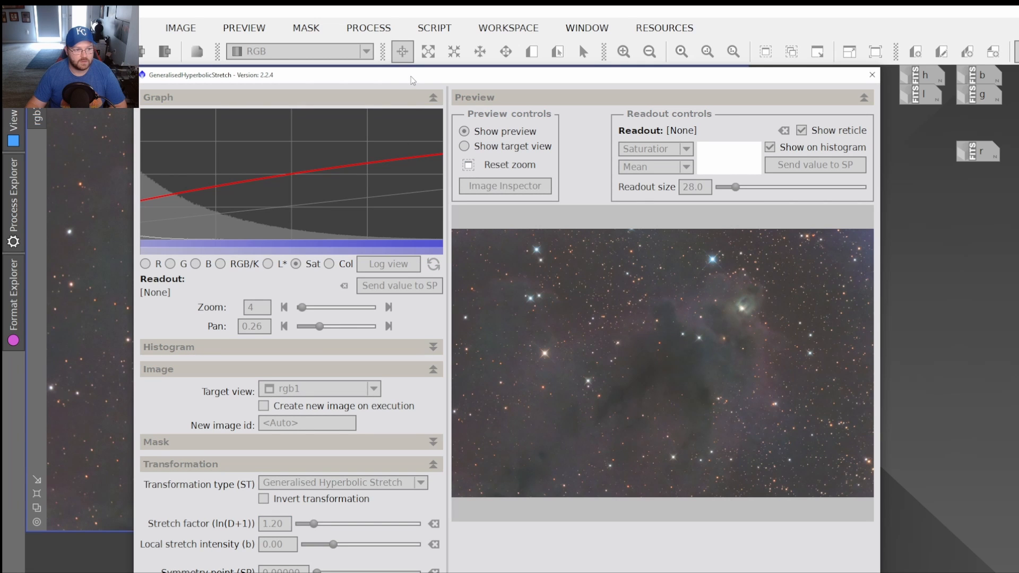
pyautogui.moveTo(413, 80); pyautogui.dragTo(384, 79)
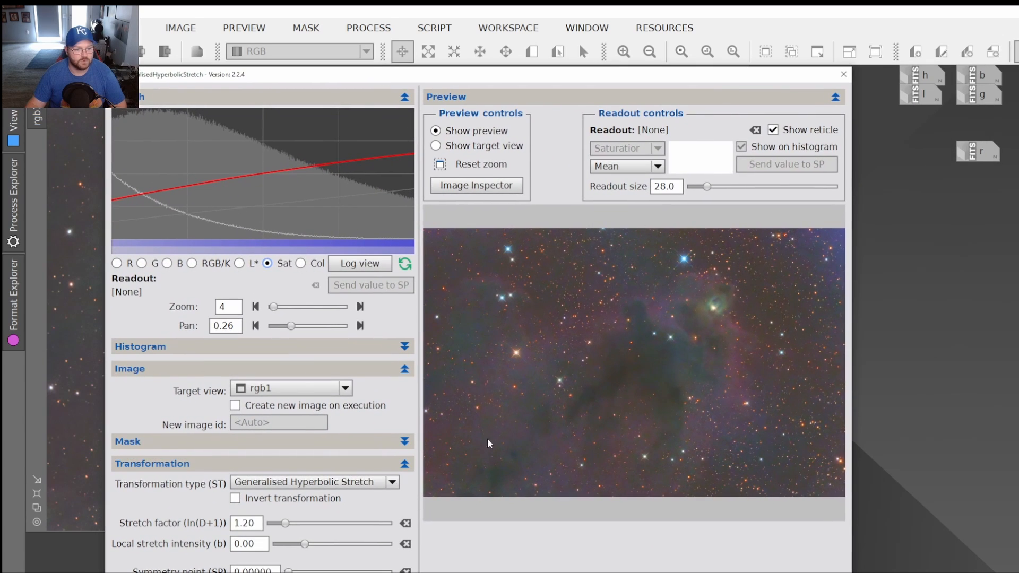
pyautogui.click(406, 572)
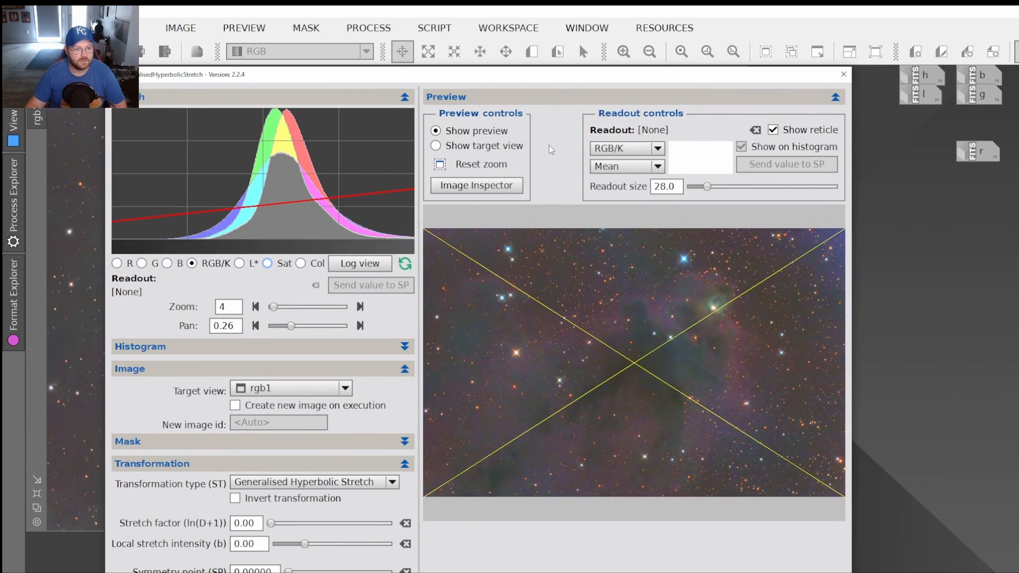
pyautogui.moveTo(568, 75); pyautogui.dragTo(578, 25)
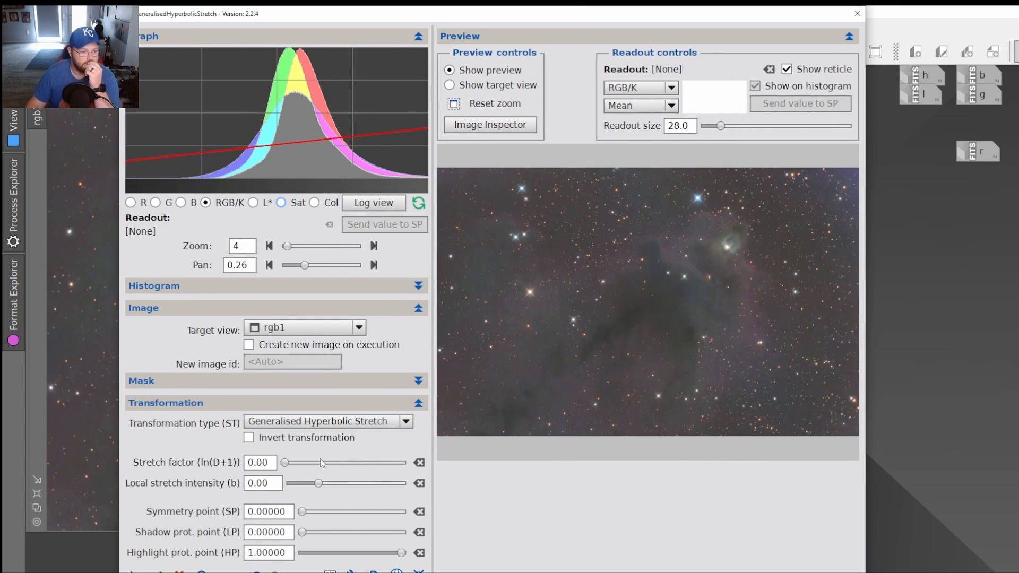
# Set the symmetry point to 0.28655 from a sample of the dim dust beneath the bright nebula.
pyautogui.moveTo(686, 212); pyautogui.dragTo(773, 303)
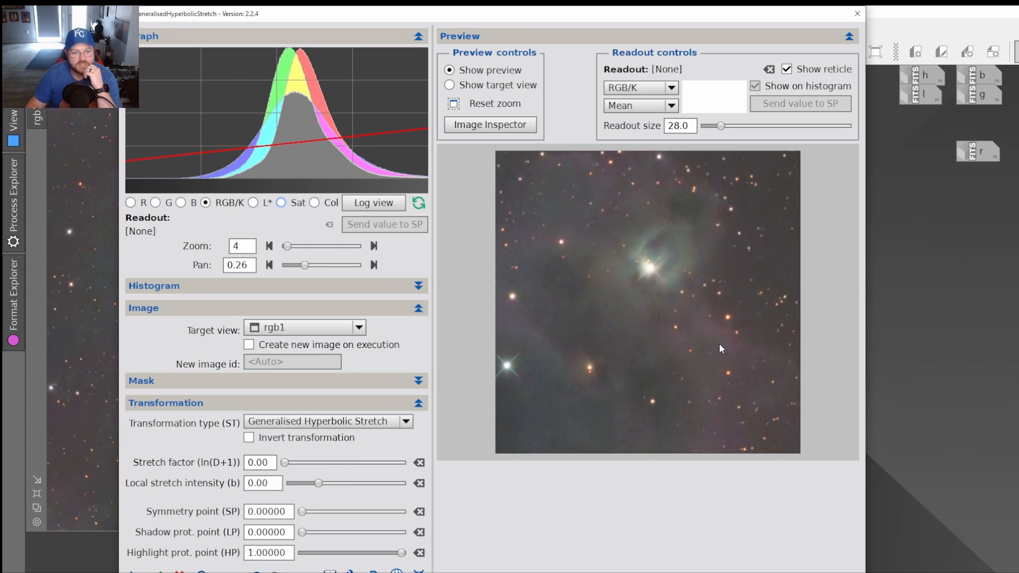
pyautogui.moveTo(739, 350); pyautogui.dragTo(729, 351)
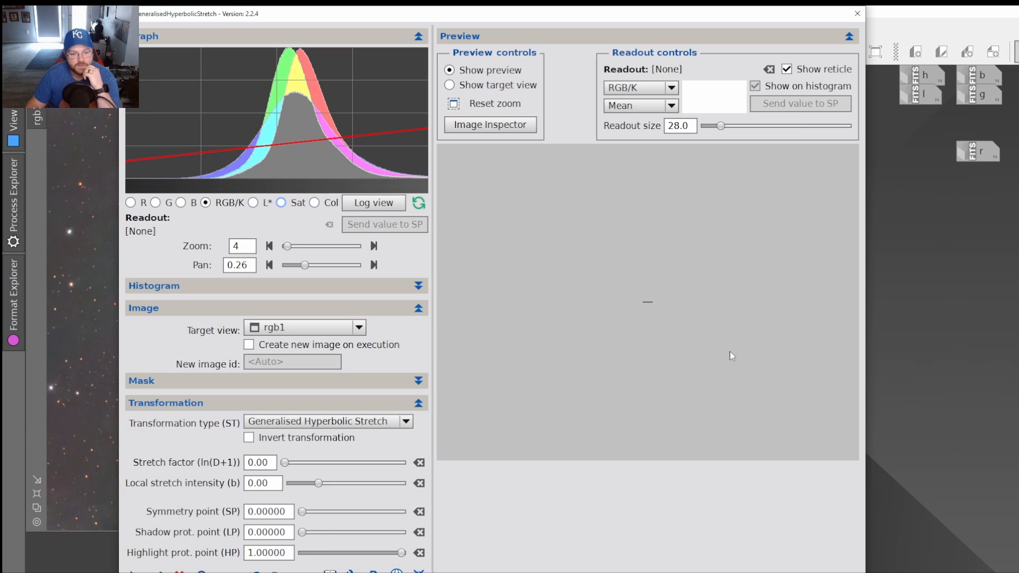
pyautogui.click(458, 110)
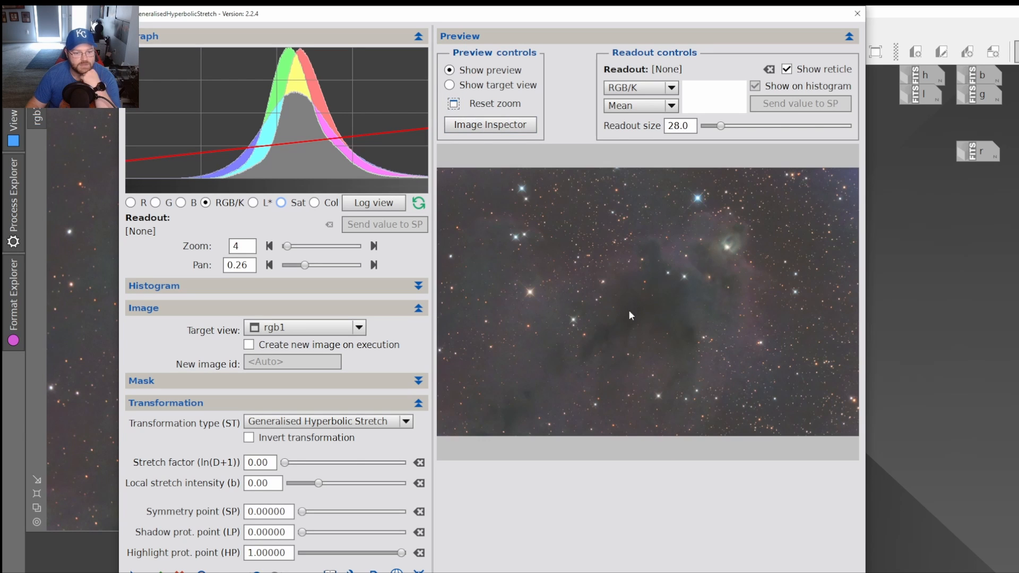
pyautogui.moveTo(665, 208); pyautogui.dragTo(775, 308)
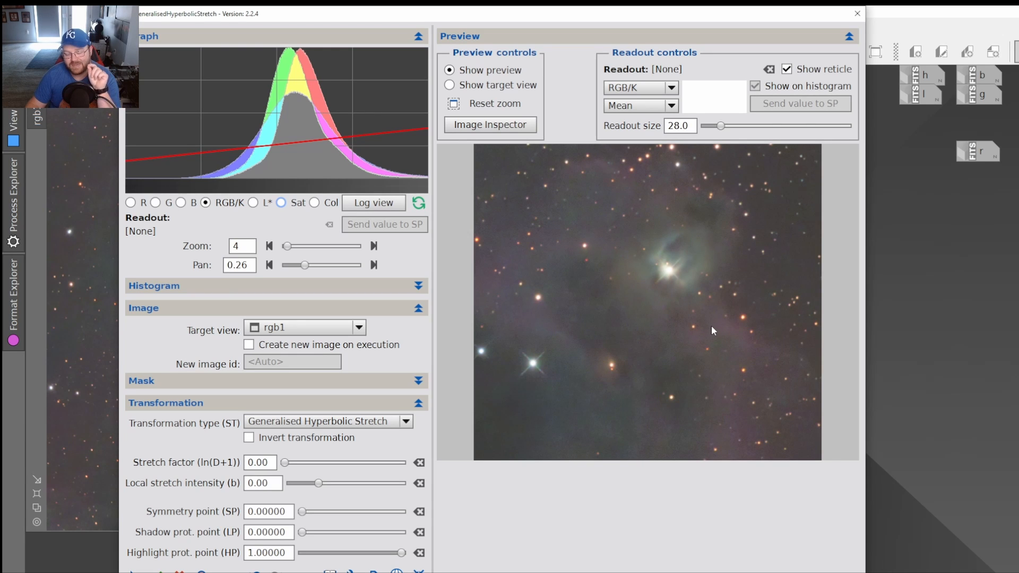
pyautogui.click(722, 380)
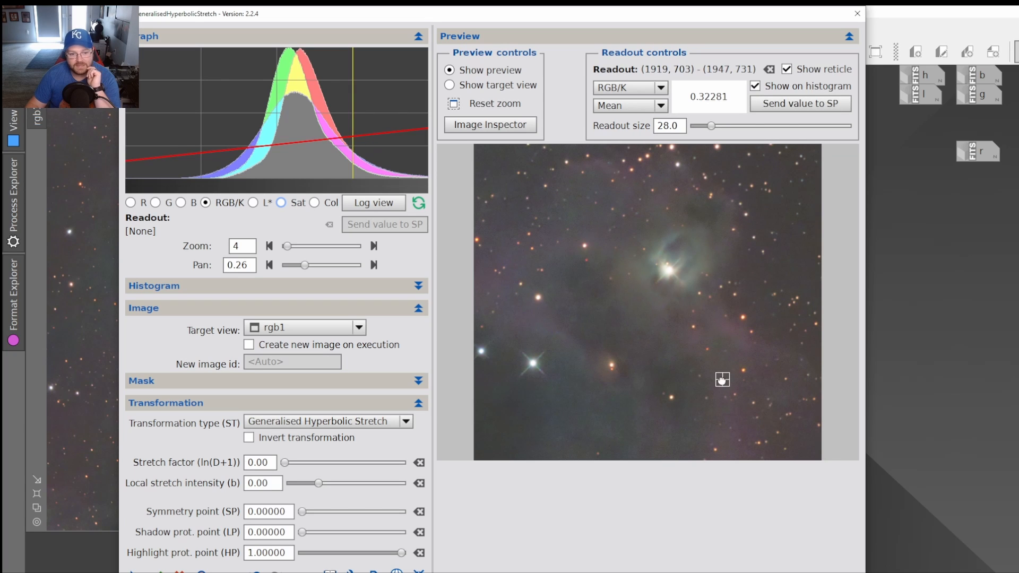
pyautogui.moveTo(723, 380)
pyautogui.mouseDown()
pyautogui.moveTo(622, 447)
pyautogui.moveTo(619, 421)
pyautogui.mouseUp()
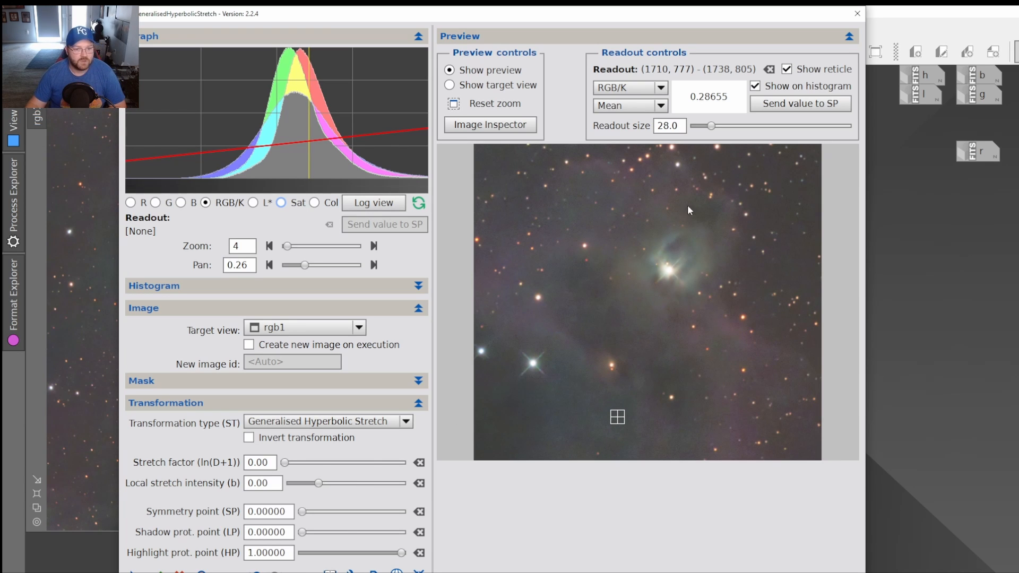
pyautogui.click(790, 104)
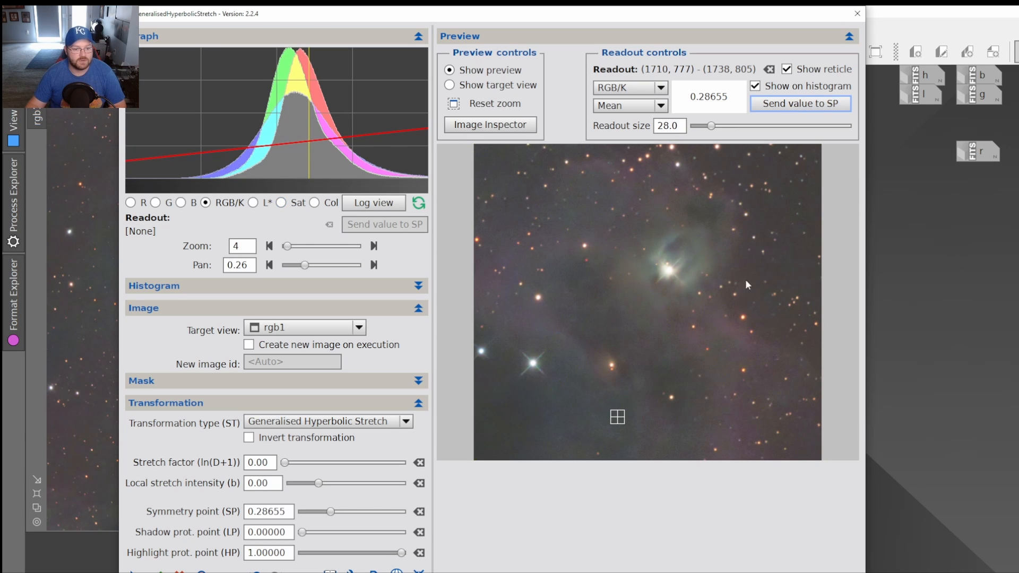
# Set the stretch factor to 0.70 and the local stretch intensity to -2.40, with the nebula magnified in the preview.
pyautogui.click(455, 108)
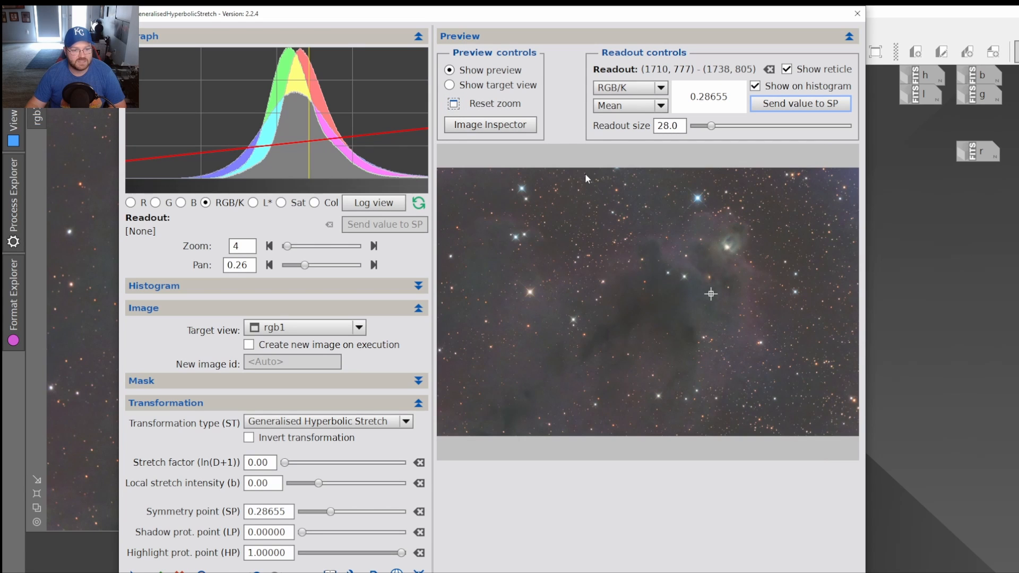
pyautogui.moveTo(569, 171)
pyautogui.mouseDown()
pyautogui.moveTo(677, 271)
pyautogui.moveTo(809, 352)
pyautogui.mouseUp()
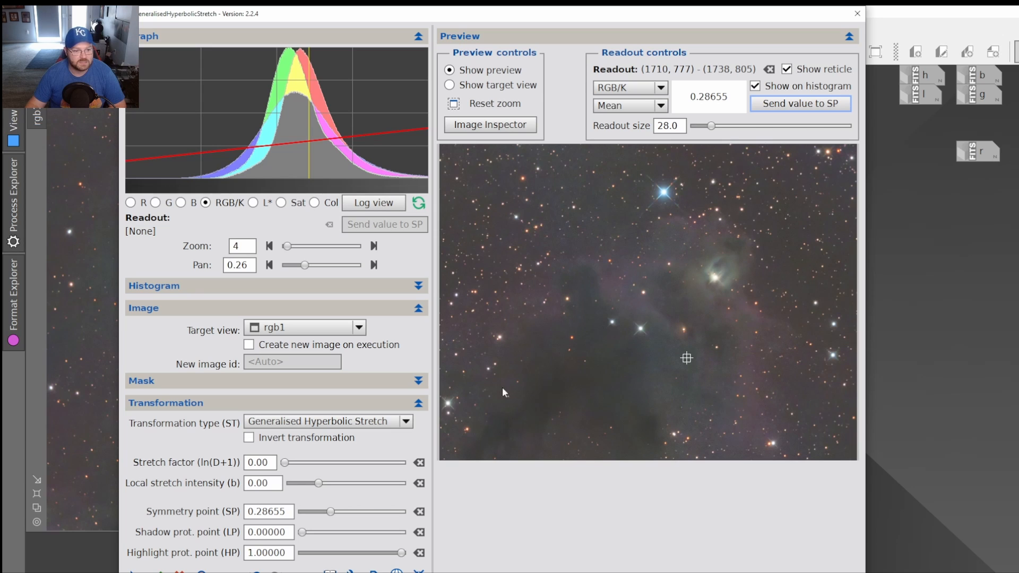
pyautogui.moveTo(284, 462); pyautogui.dragTo(290, 468)
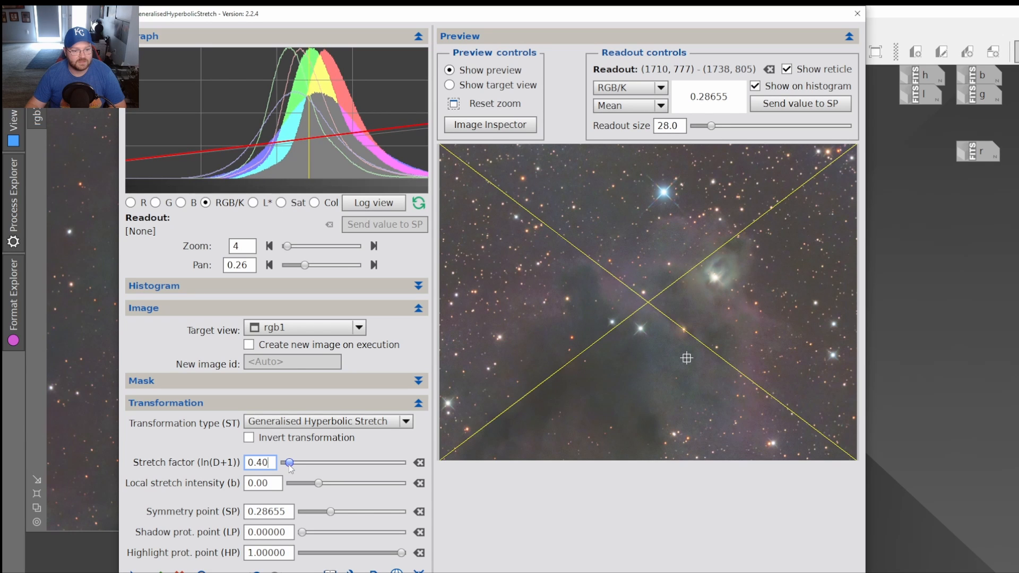
pyautogui.scroll(-1, 294, 466)
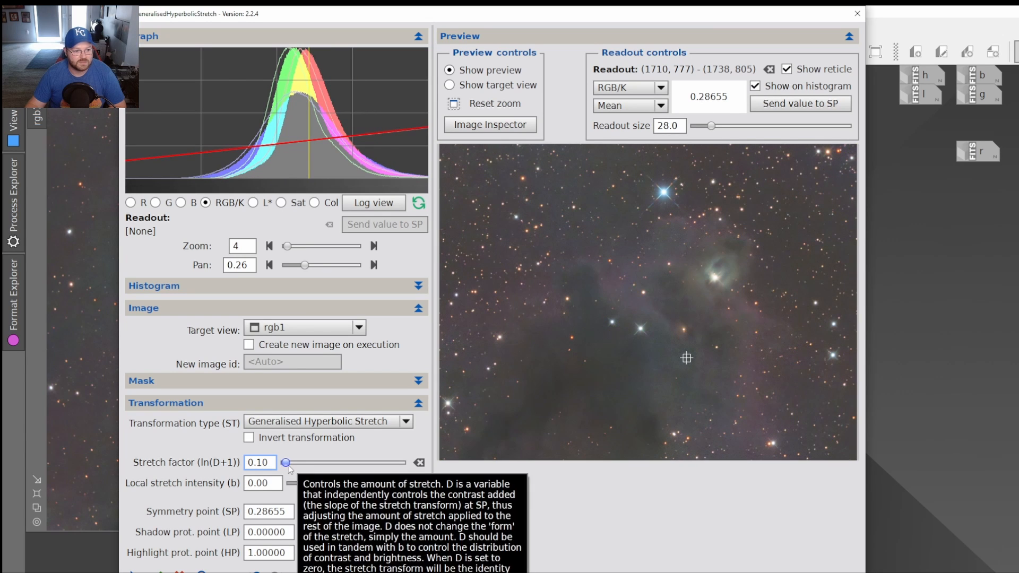
pyautogui.scroll(1, 290, 467)
pyautogui.moveTo(291, 465); pyautogui.dragTo(294, 465)
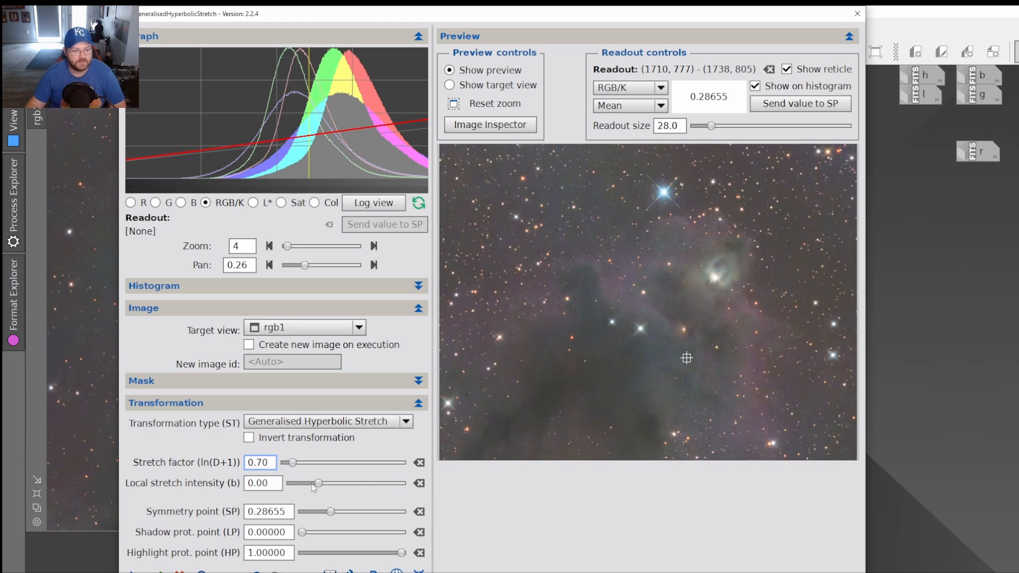
pyautogui.scroll(-1, 314, 488)
pyautogui.scroll(-5, 309, 488)
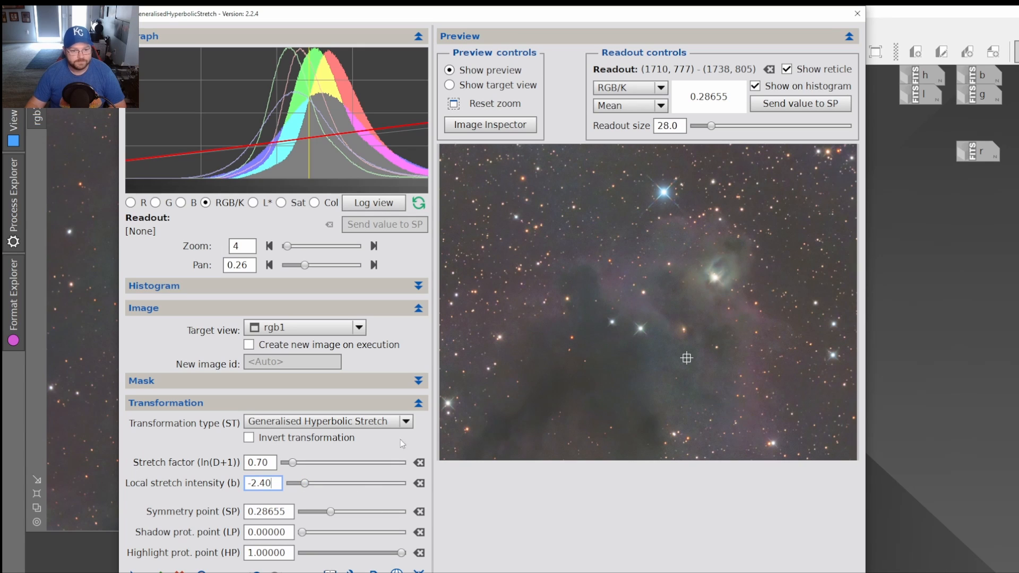
# Set the shadow protection point to 0.06383, apply the stretch to rgb1 and close the stretch tool.
pyautogui.moveTo(305, 536); pyautogui.dragTo(309, 537)
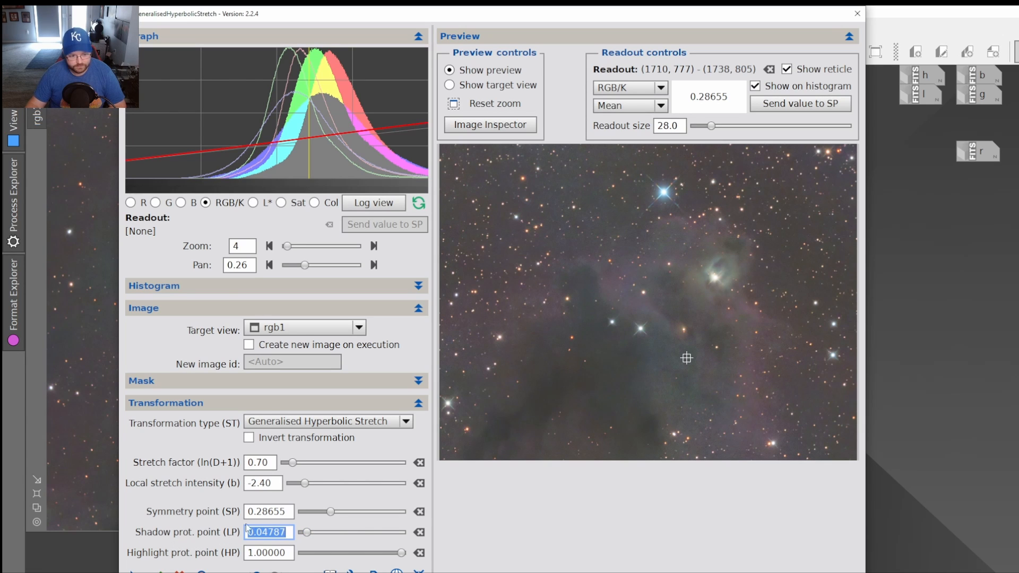
pyautogui.moveTo(320, 530); pyautogui.dragTo(340, 531)
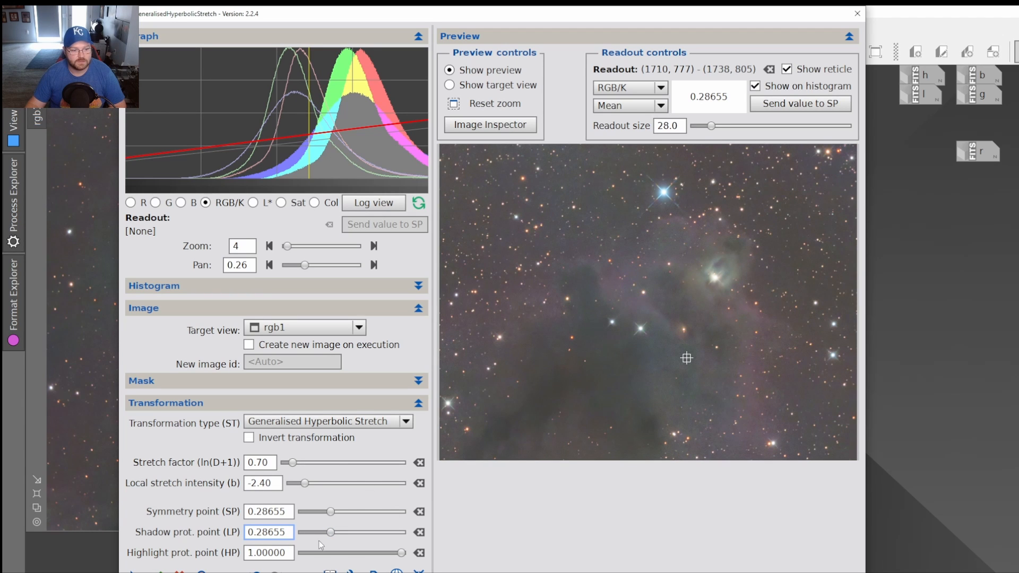
pyautogui.moveTo(330, 532); pyautogui.dragTo(320, 533)
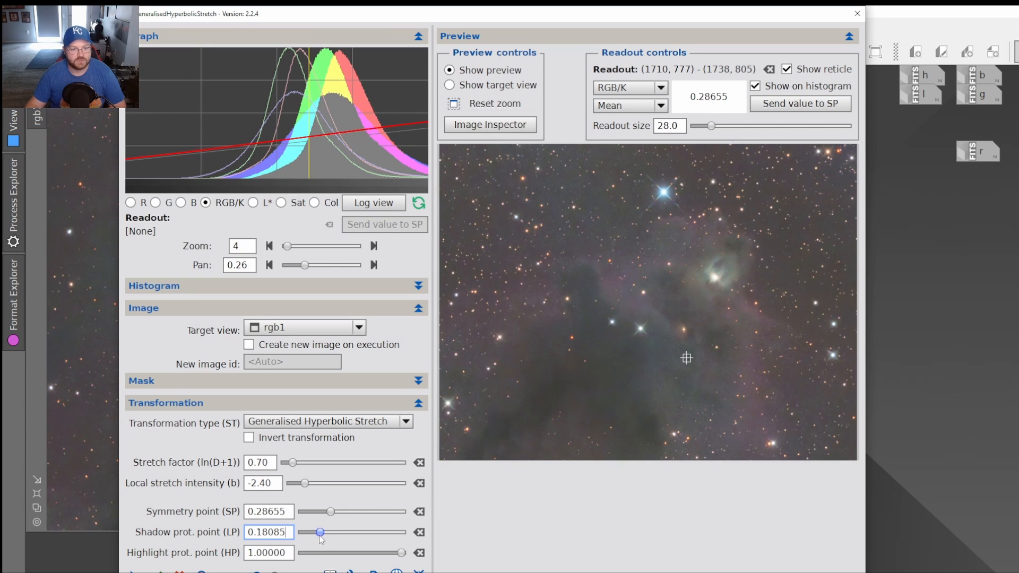
pyautogui.moveTo(320, 532); pyautogui.dragTo(282, 532)
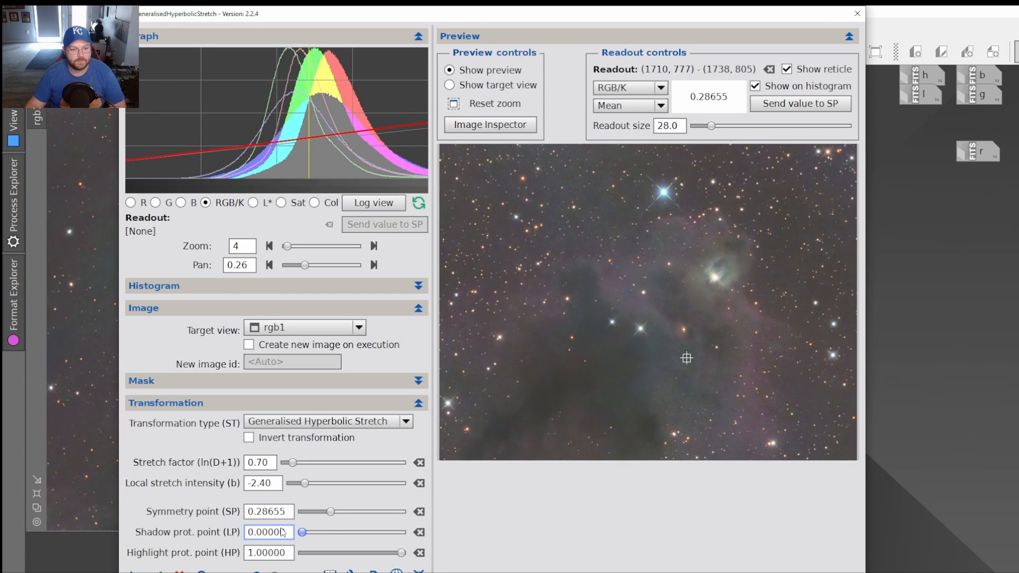
pyautogui.moveTo(307, 533); pyautogui.dragTo(309, 534)
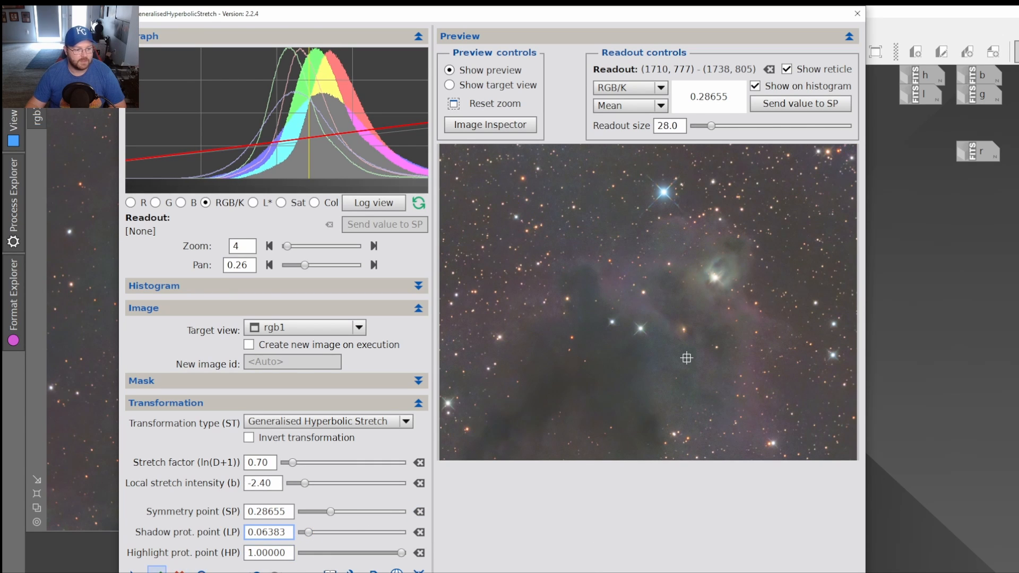
pyautogui.click(160, 572)
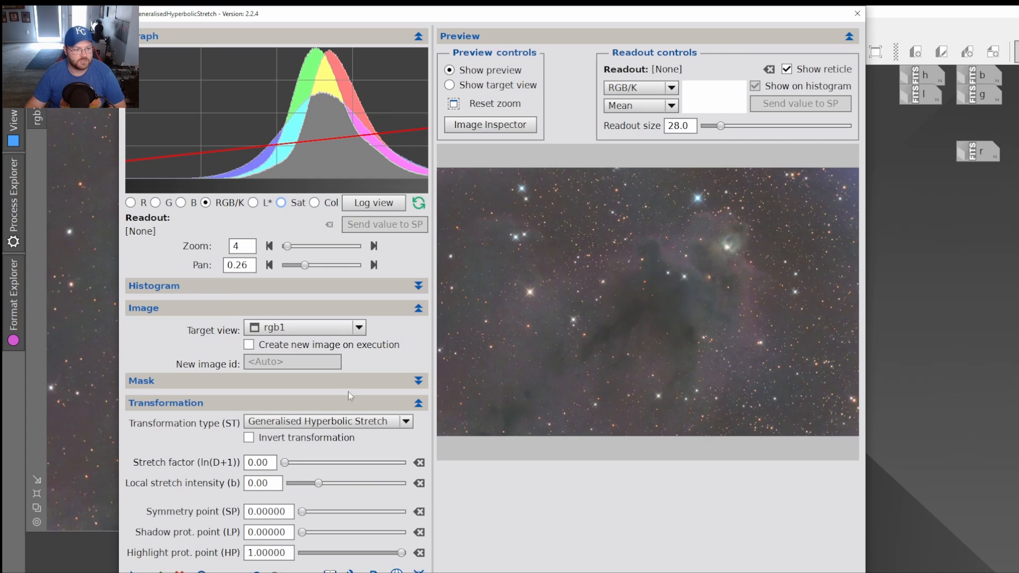
pyautogui.click(857, 13)
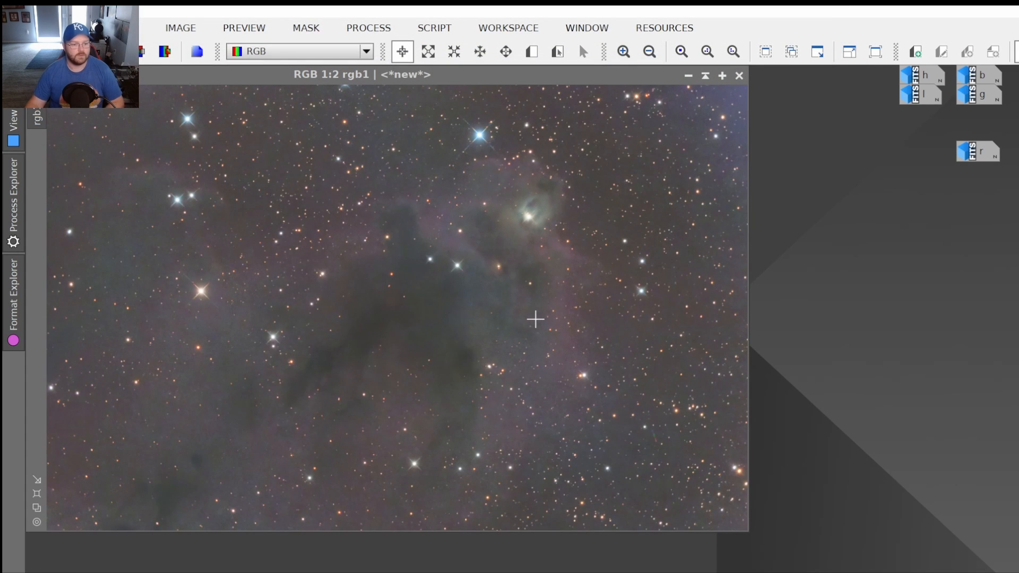
# Examine the bright nebula, dark dust and surrounding stars of the stretched rgb1 image at 1:1.
pyautogui.scroll(2, 536, 319)
pyautogui.scroll(-1, 536, 319)
pyautogui.press('space')
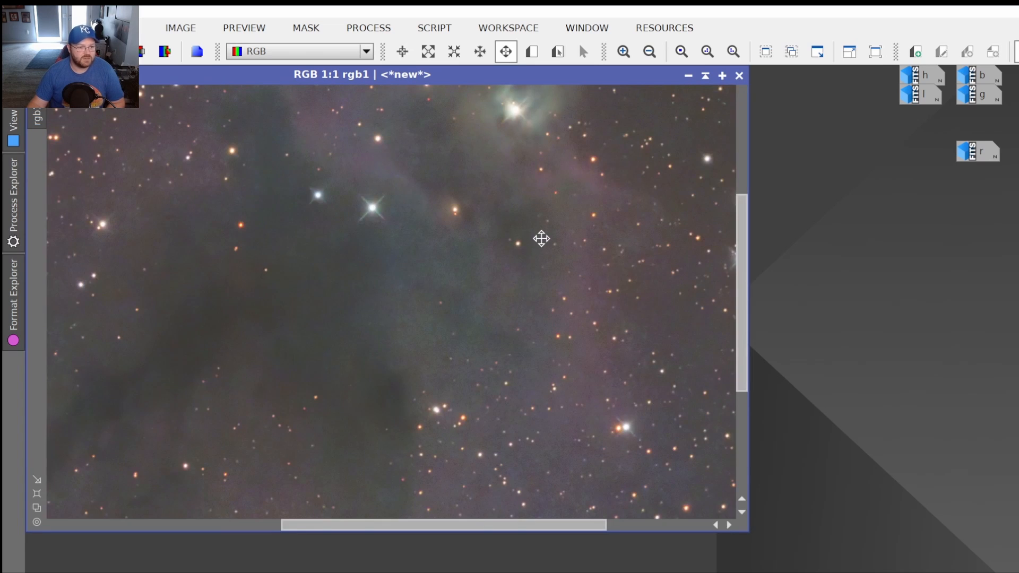
pyautogui.moveTo(541, 239); pyautogui.dragTo(470, 442)
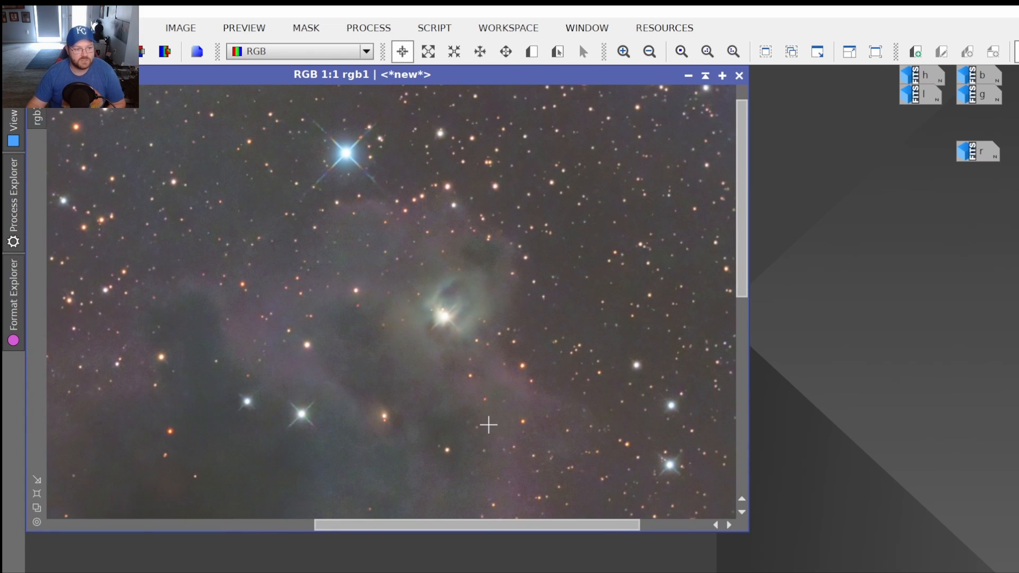
pyautogui.scroll(-1, 485, 424)
pyautogui.scroll(1, 479, 406)
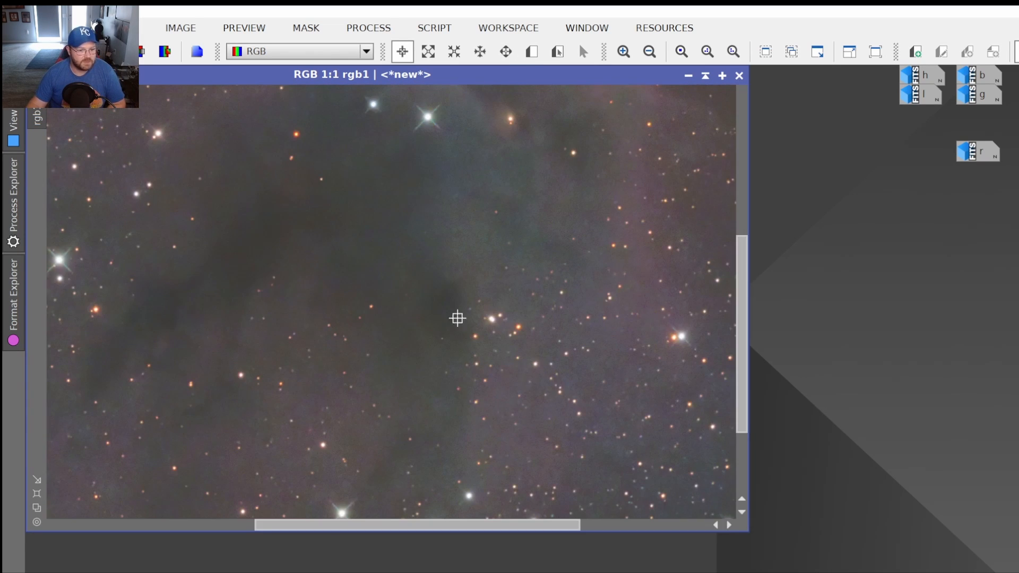
pyautogui.scroll(-1, 509, 423)
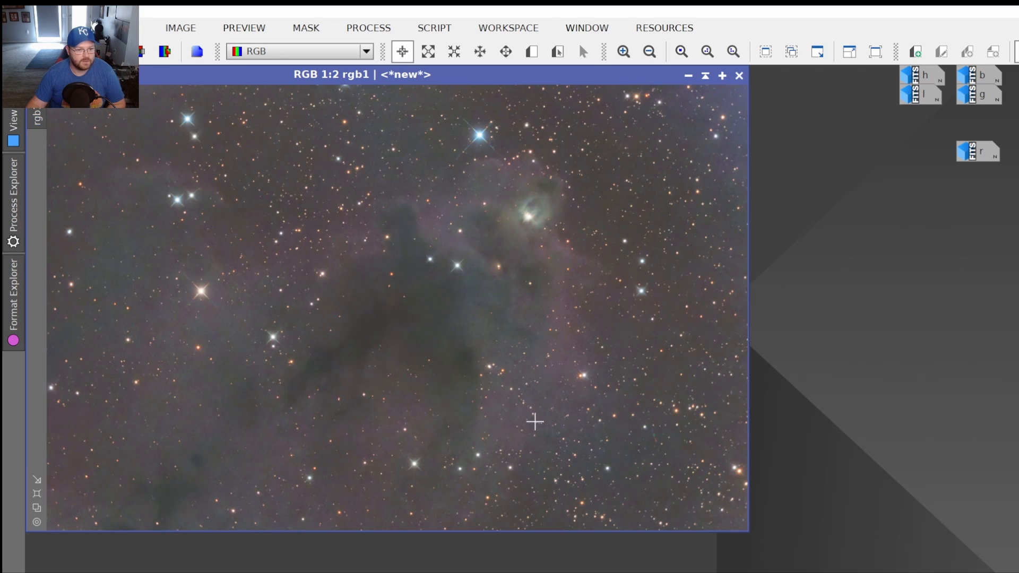
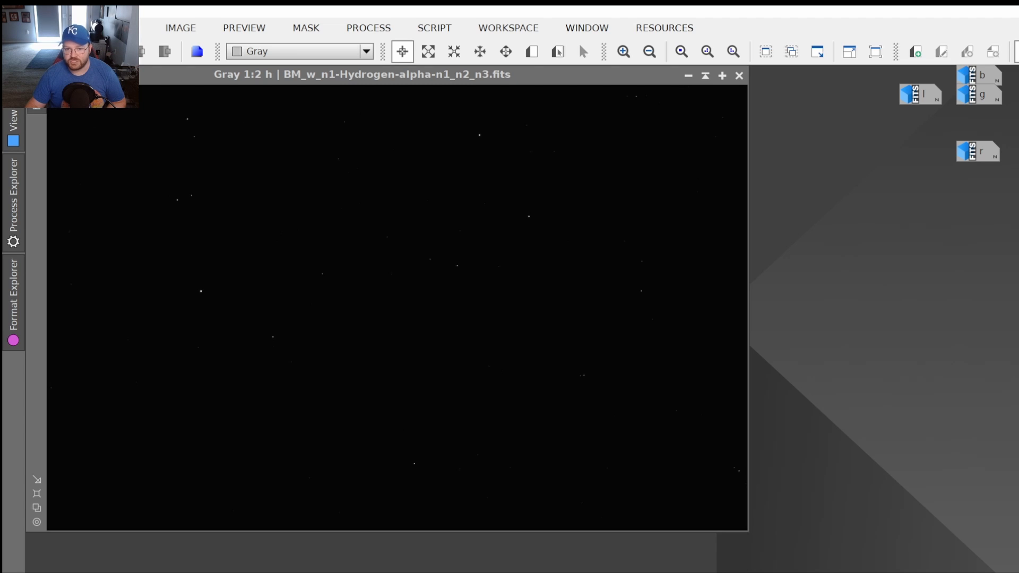
# Apply a HistogramTransformation to the linear h image with the midtones at 0.04737733, using the real-time preview.
pyautogui.moveTo(1018, 202); pyautogui.dragTo(815, 57)
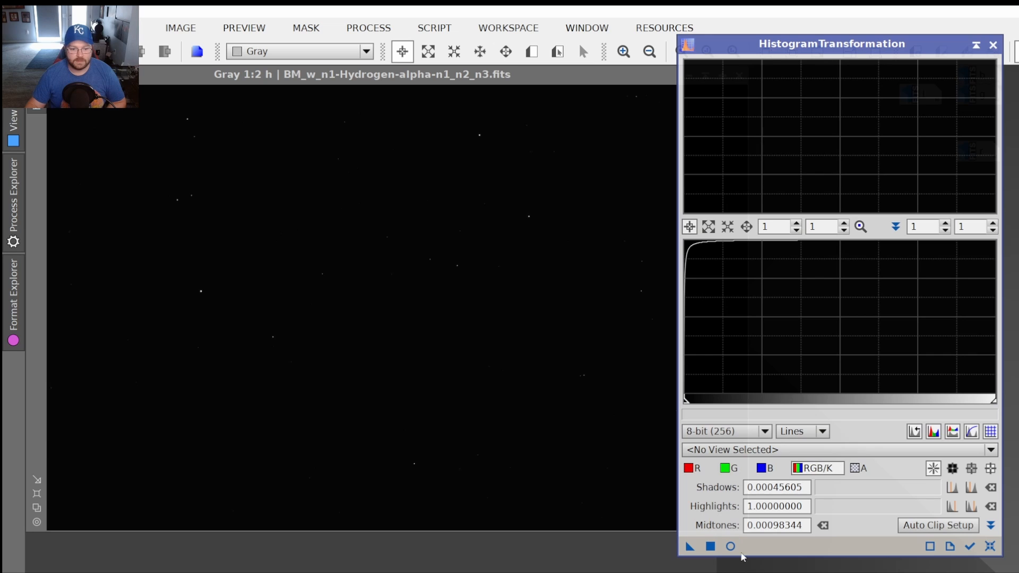
pyautogui.click(730, 546)
pyautogui.click(989, 546)
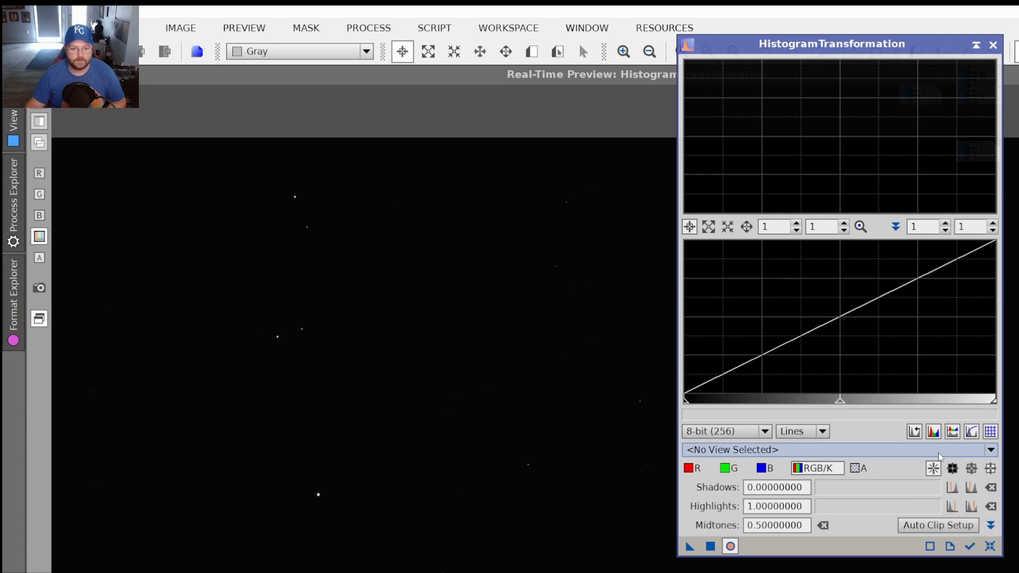
pyautogui.moveTo(839, 402); pyautogui.dragTo(699, 403)
pyautogui.click(970, 547)
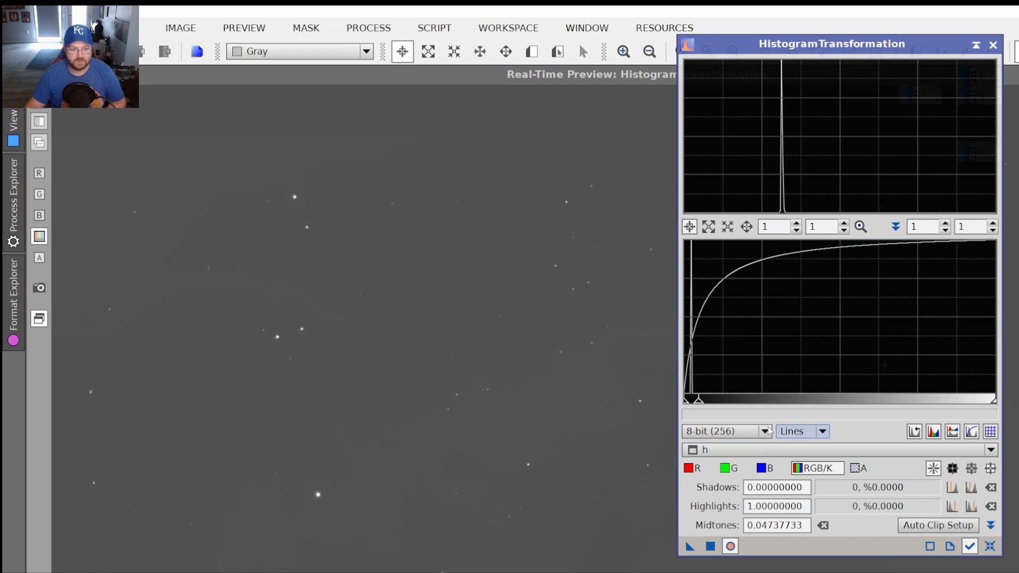
pyautogui.click(710, 546)
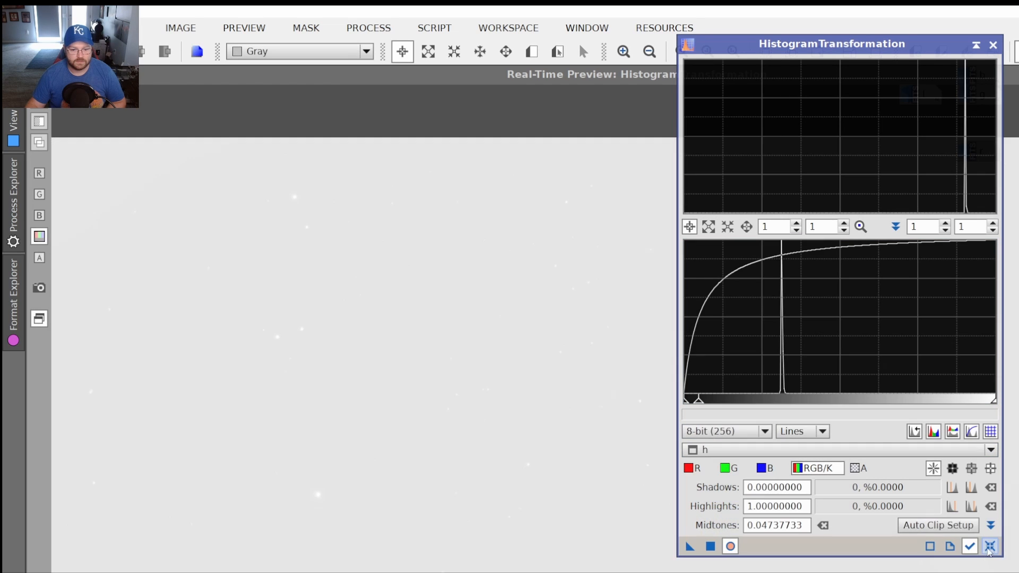
# Apply a second HistogramTransformation to h with shadows 0.28595601 and midtones 0.17061611, and close the real-time preview.
pyautogui.click(990, 547)
pyautogui.moveTo(687, 402); pyautogui.dragTo(773, 401)
pyautogui.moveTo(881, 402); pyautogui.dragTo(810, 403)
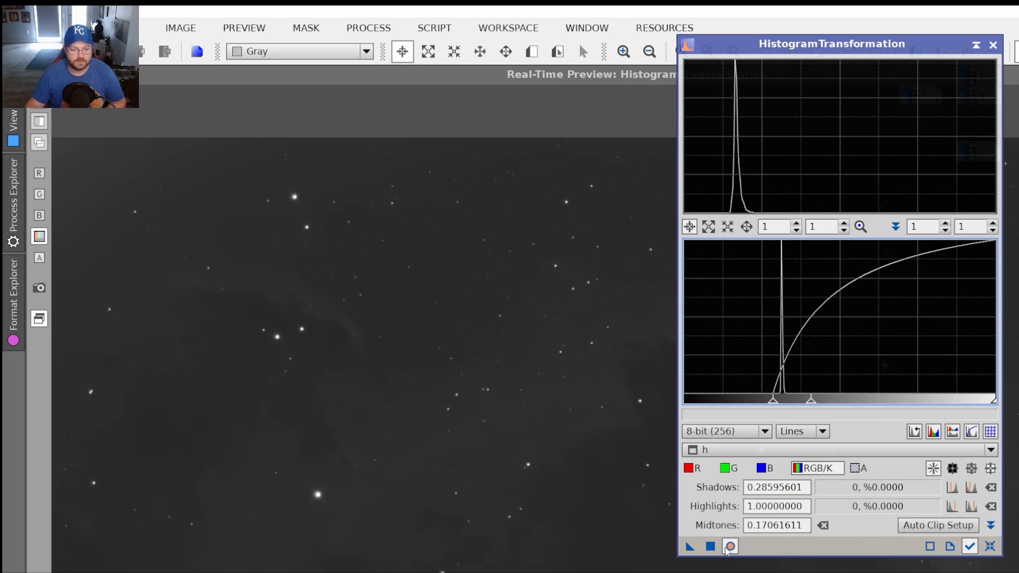
pyautogui.click(989, 547)
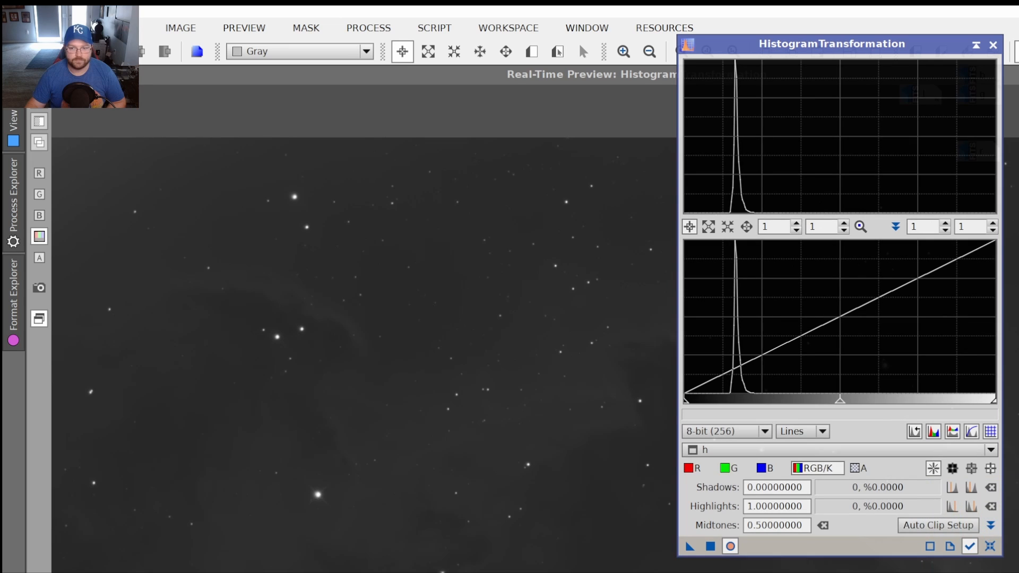
pyautogui.click(730, 546)
pyautogui.moveTo(883, 46); pyautogui.dragTo(990, 87)
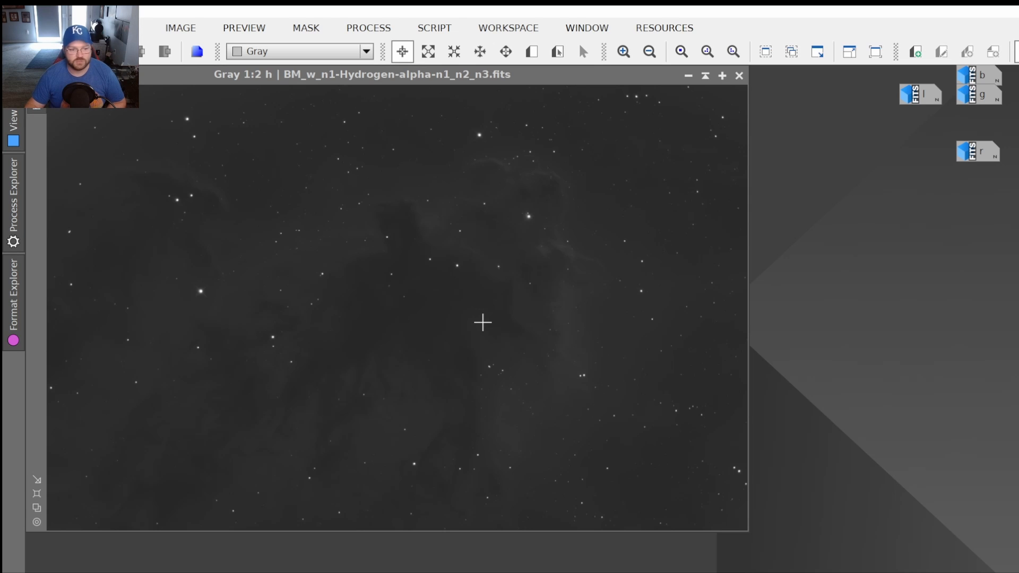
# Start the GeneralisedHyperbolicStretch script and select h as the target view.
pyautogui.click(434, 28)
pyautogui.moveTo(538, 281)
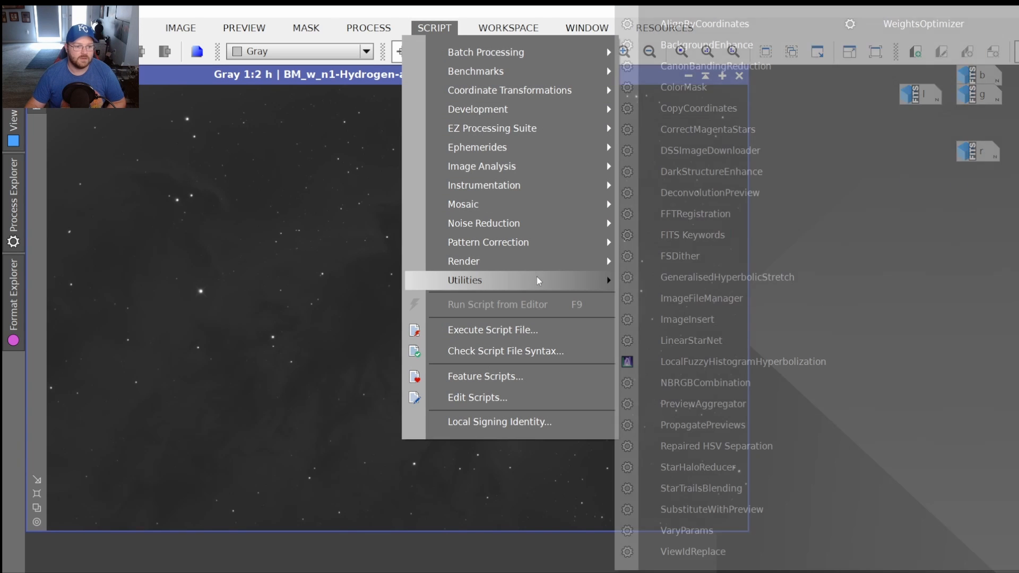
pyautogui.click(699, 278)
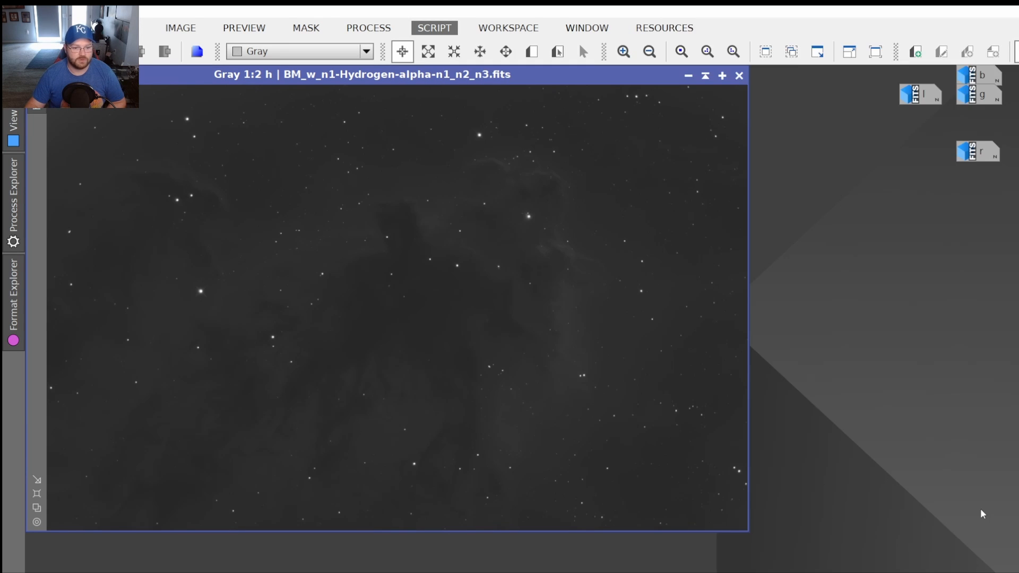
pyautogui.moveTo(805, 279); pyautogui.dragTo(321, 15)
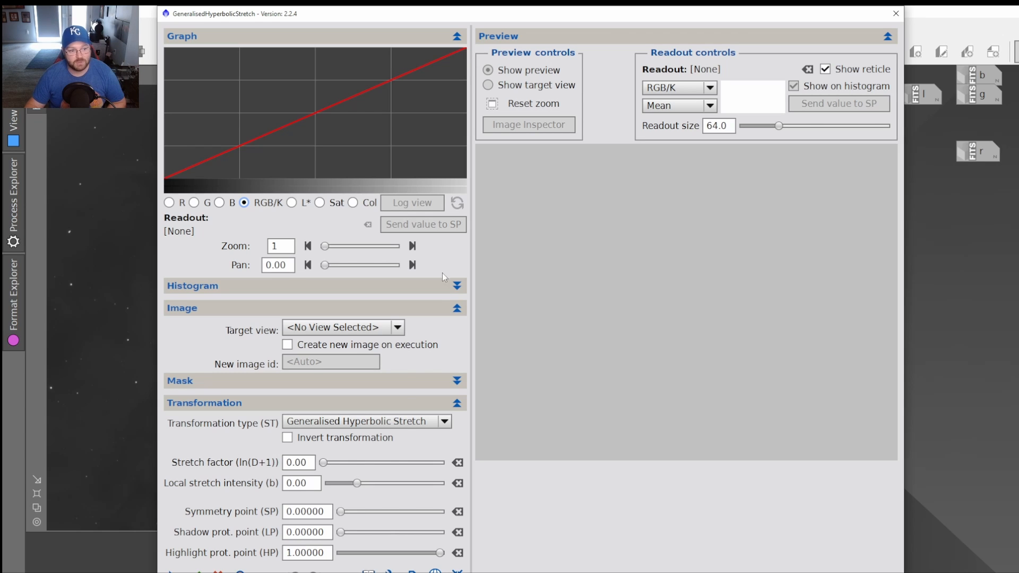
pyautogui.click(396, 329)
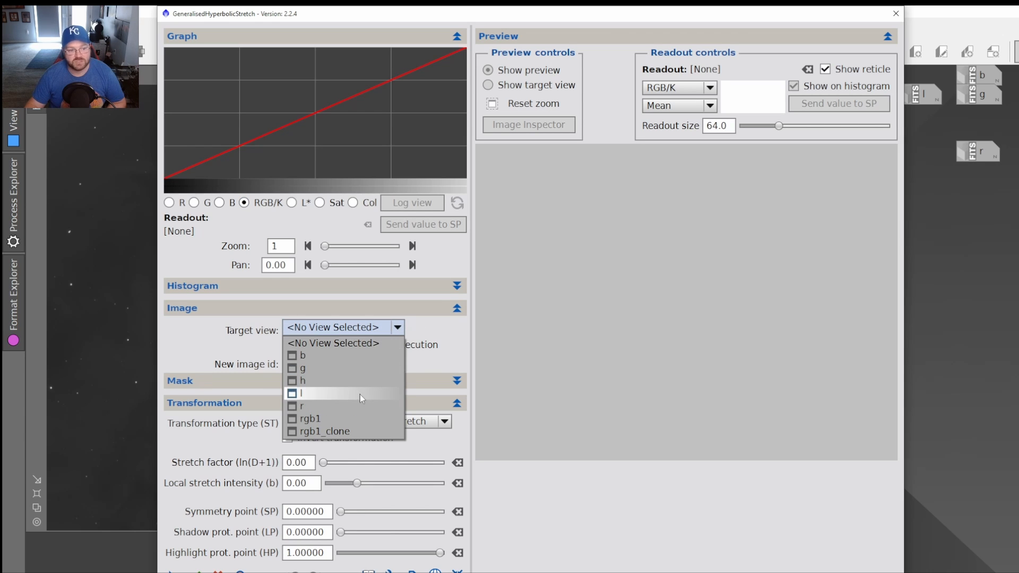
pyautogui.click(358, 381)
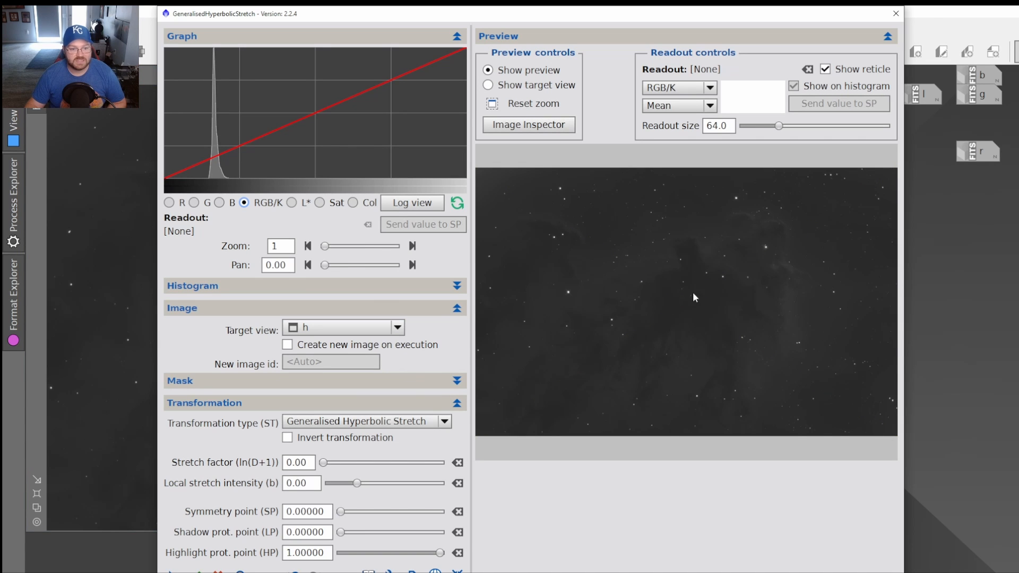
# Set the stretch factor to 0.90 and the symmetry point to 0.20429 from a size-28 sample of the faint nebula below the bright star.
pyautogui.moveTo(322, 462); pyautogui.dragTo(334, 466)
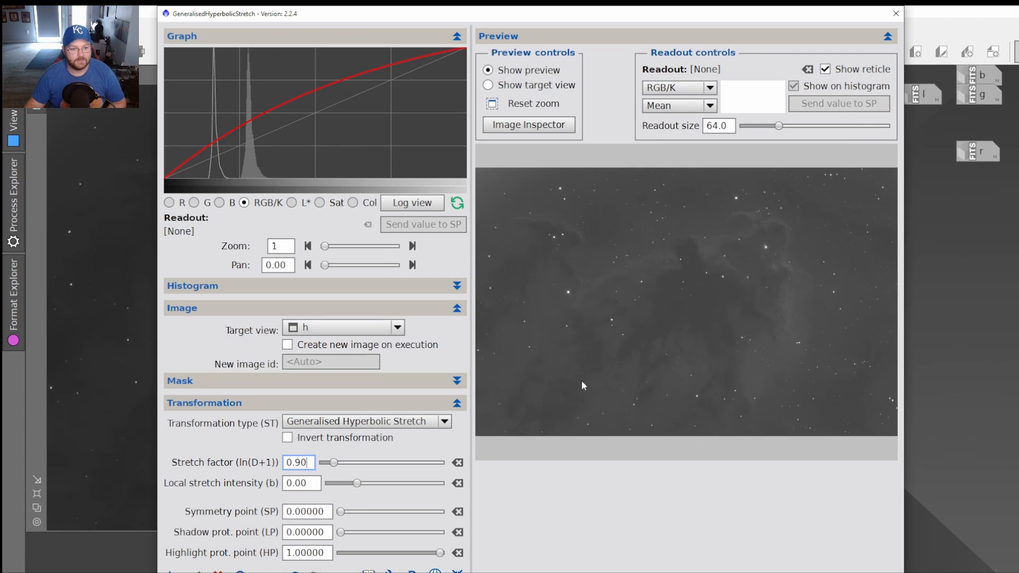
pyautogui.moveTo(709, 205); pyautogui.dragTo(817, 320)
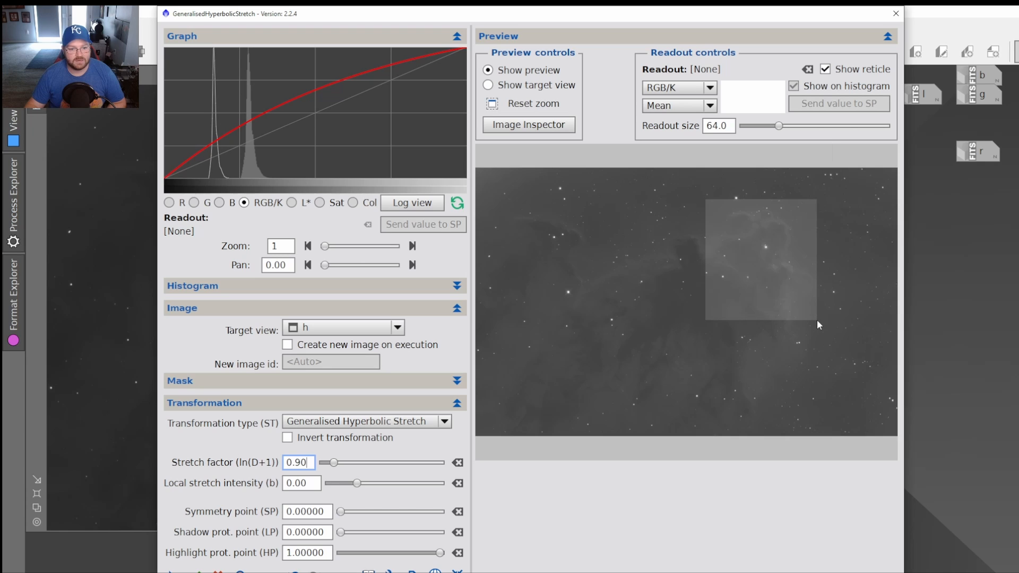
pyautogui.click(752, 326)
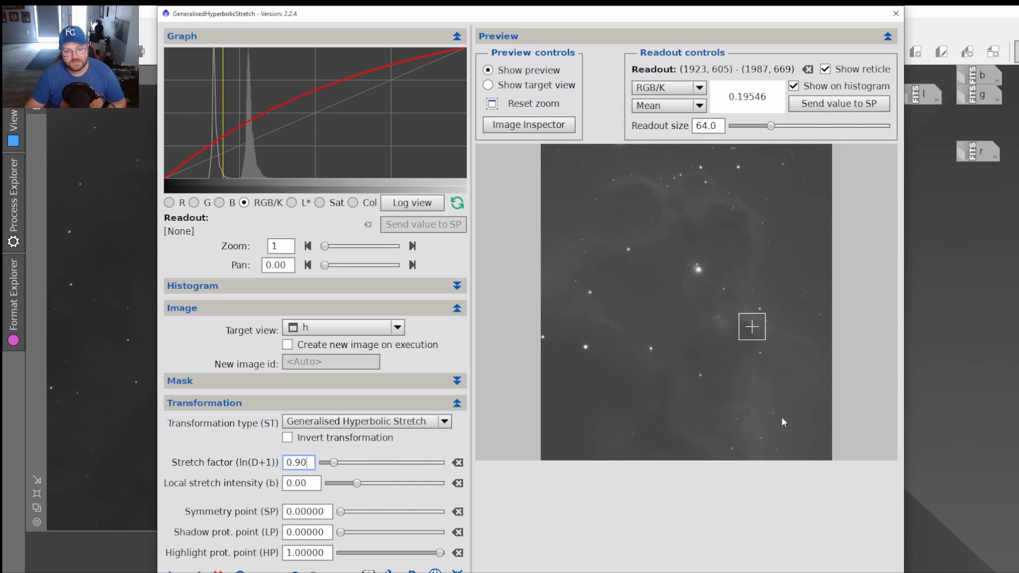
pyautogui.moveTo(751, 325)
pyautogui.mouseDown()
pyautogui.moveTo(741, 360)
pyautogui.moveTo(760, 402)
pyautogui.mouseUp()
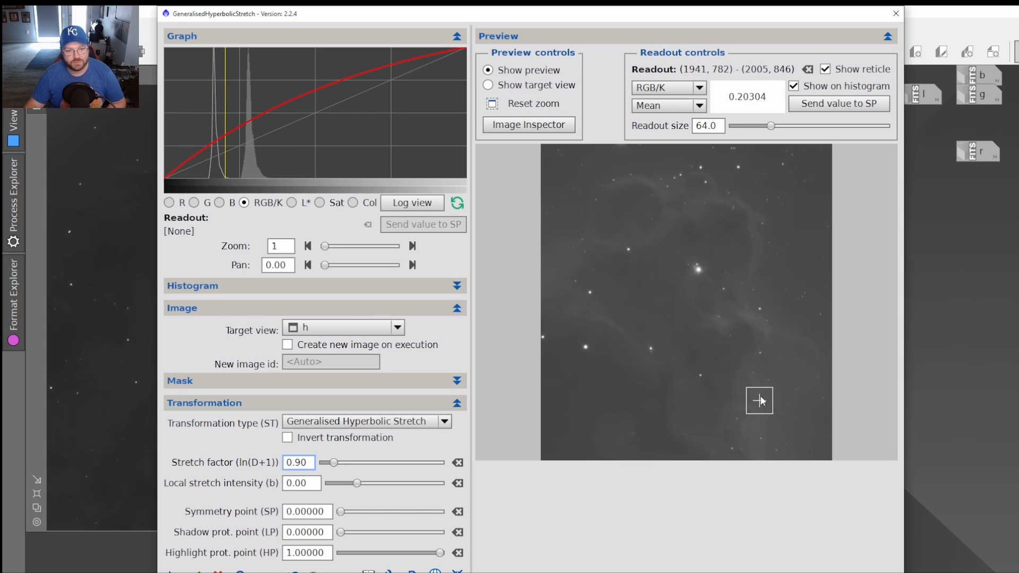
pyautogui.moveTo(774, 130); pyautogui.dragTo(752, 127)
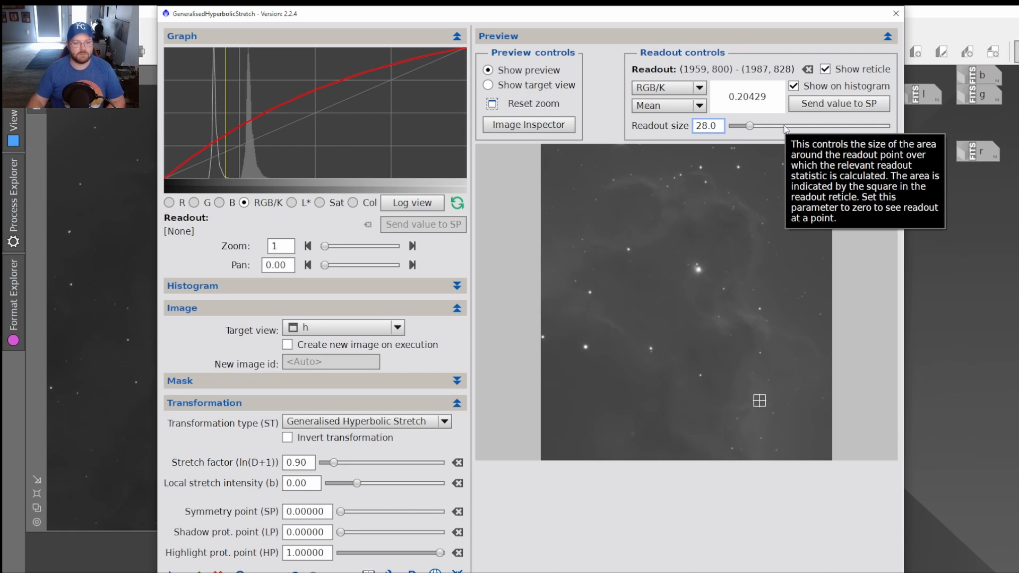
pyautogui.click(839, 105)
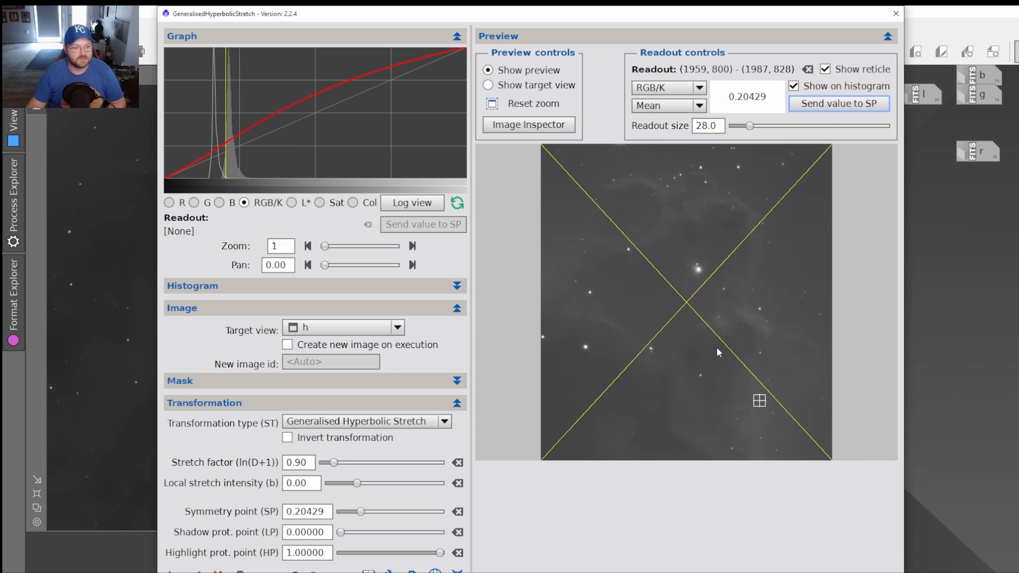
# Set the stretch factor to 1.70 and the local stretch intensity to -0.60, judging the result on the whole preview.
pyautogui.click(492, 103)
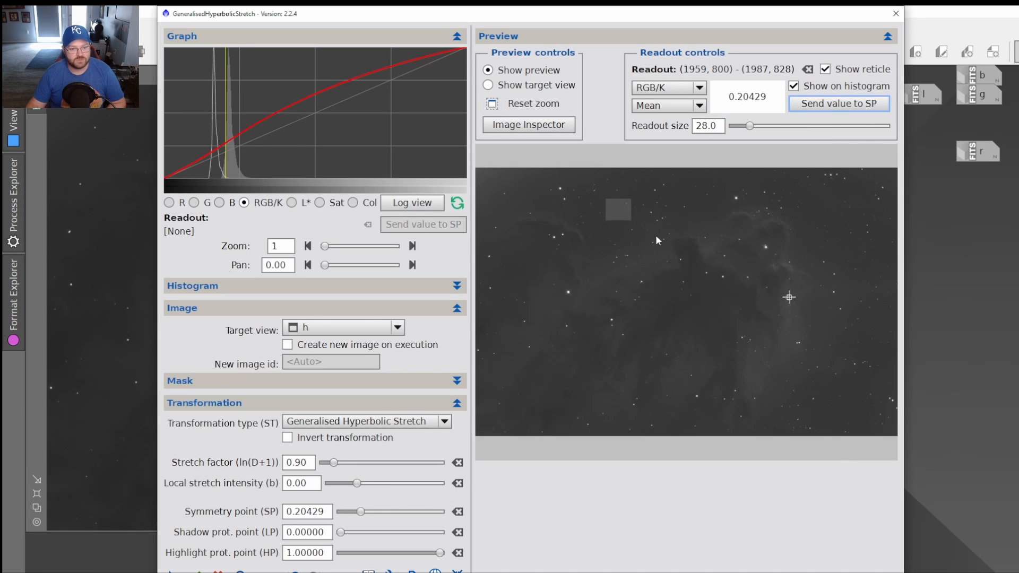
pyautogui.moveTo(656, 240); pyautogui.dragTo(875, 386)
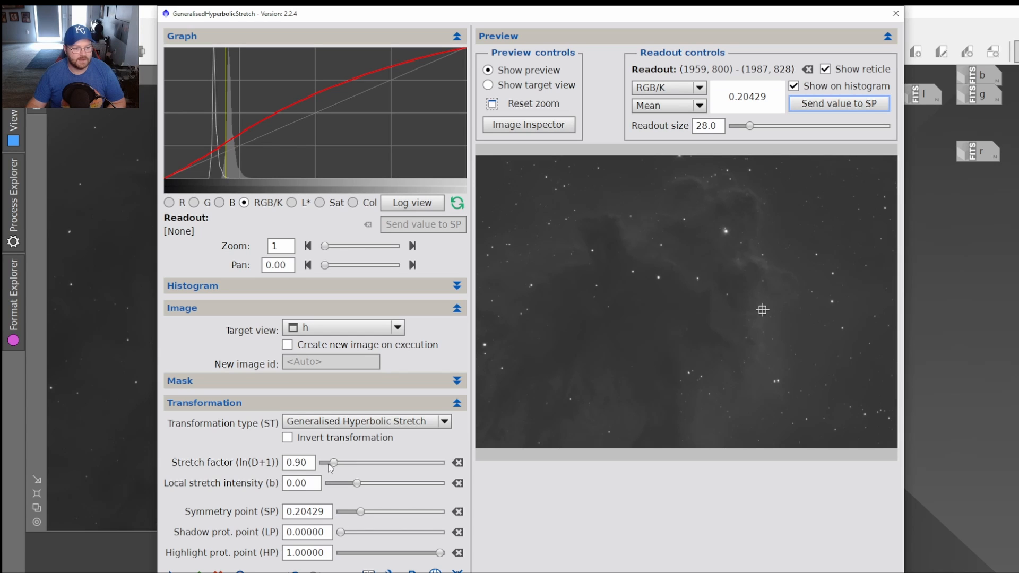
pyautogui.moveTo(330, 463); pyautogui.dragTo(343, 465)
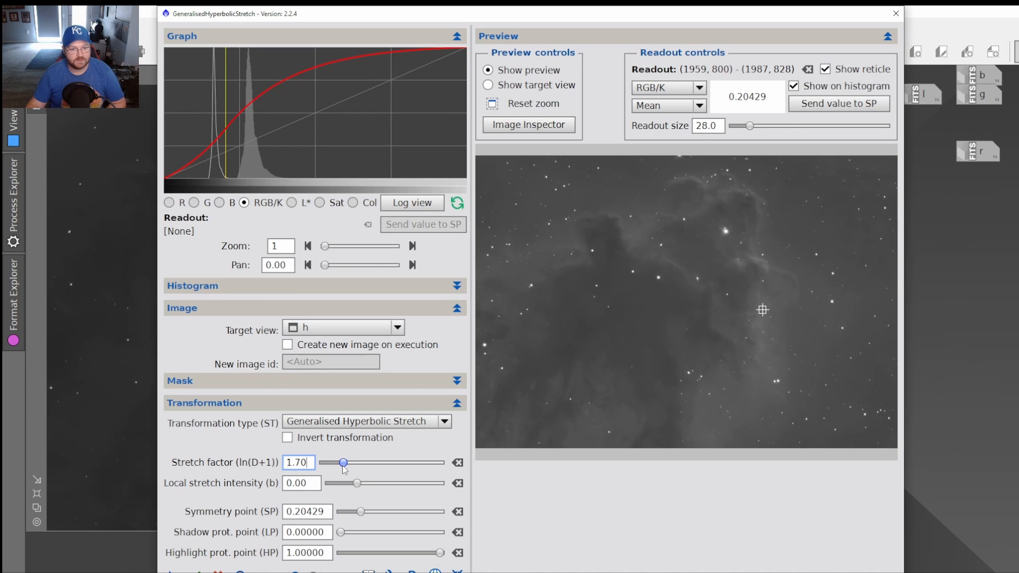
pyautogui.click(491, 103)
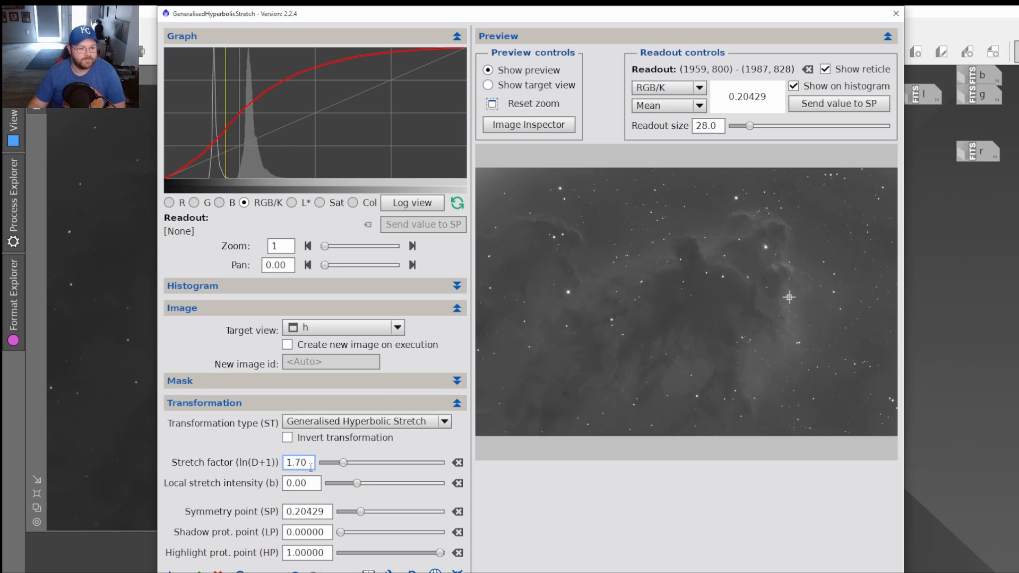
pyautogui.moveTo(357, 484); pyautogui.dragTo(354, 484)
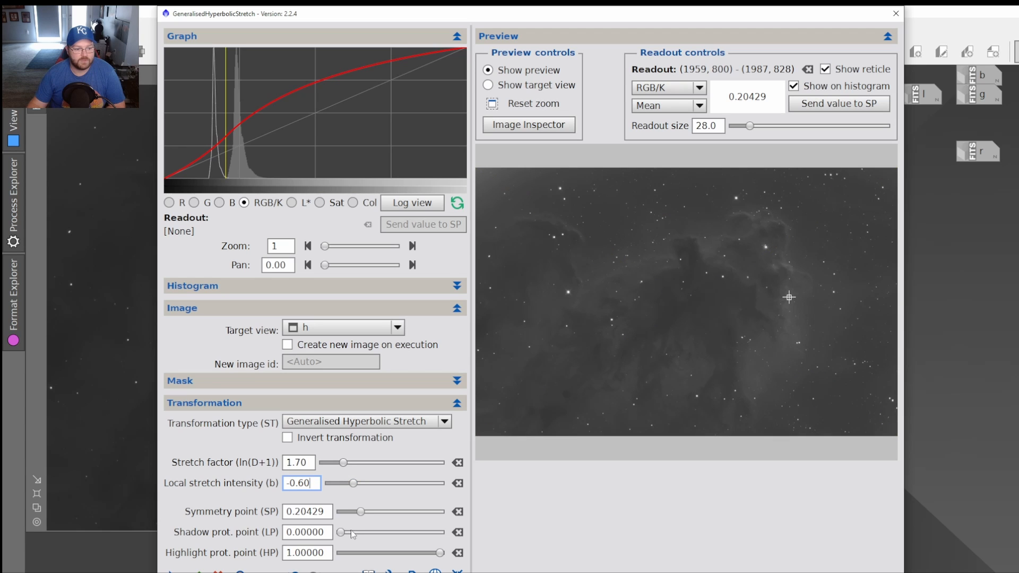
# Set the shadow protection point to 0.06383, apply the stretch to h and reset the stretch parameters.
pyautogui.moveTo(346, 532); pyautogui.dragTo(351, 535)
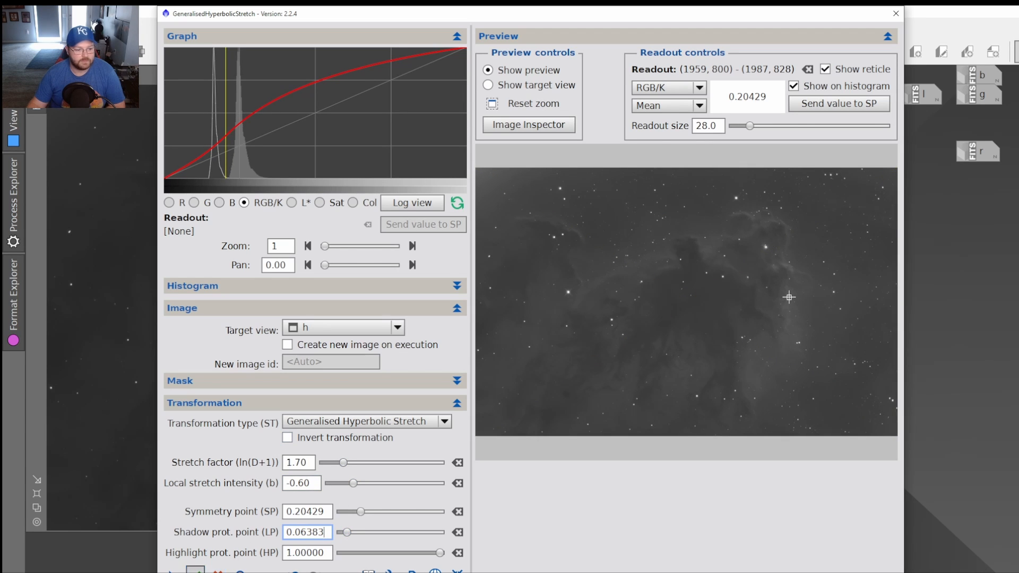
pyautogui.click(197, 572)
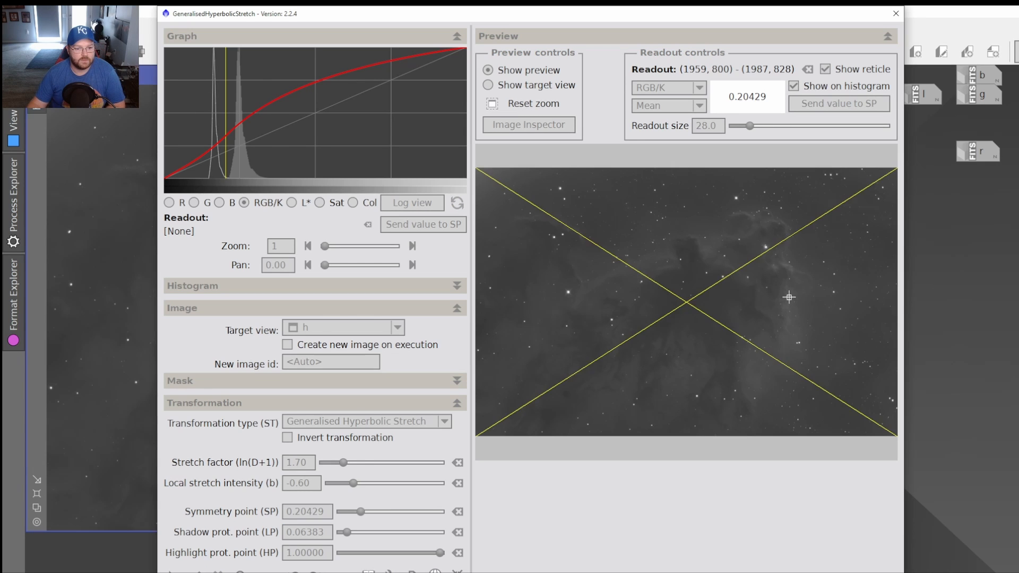
pyautogui.click(458, 571)
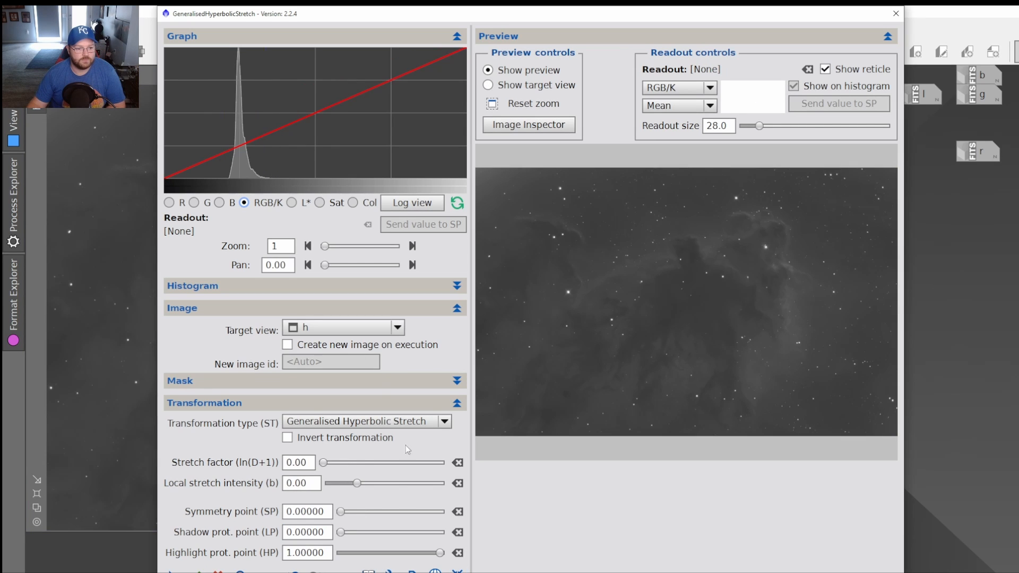
# Stretch h with symmetry point 0.29738 sampled at the nebula's bright edge, stretch factor 2.30 and local stretch intensity -0.80.
pyautogui.click(800, 274)
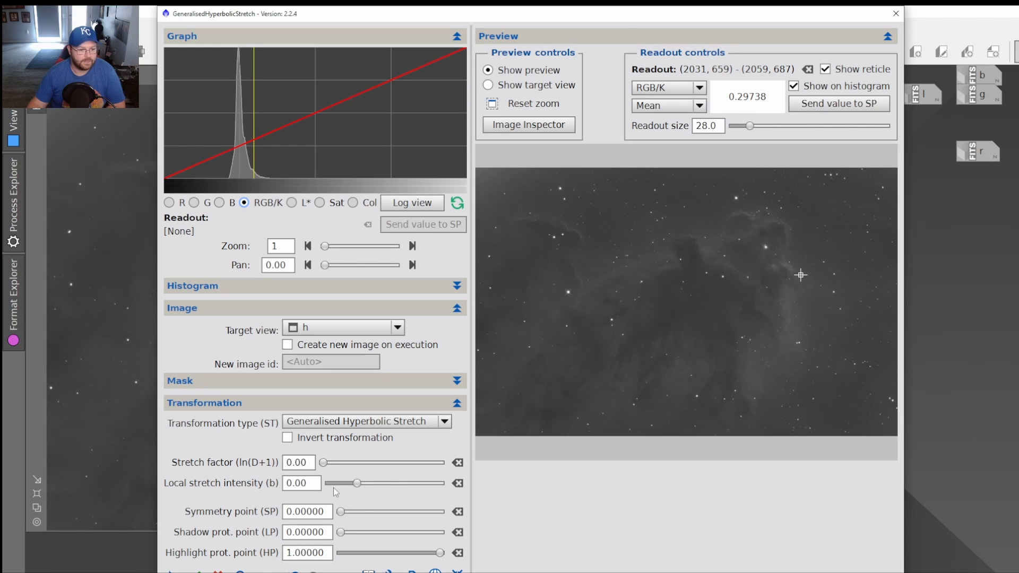
pyautogui.click(838, 103)
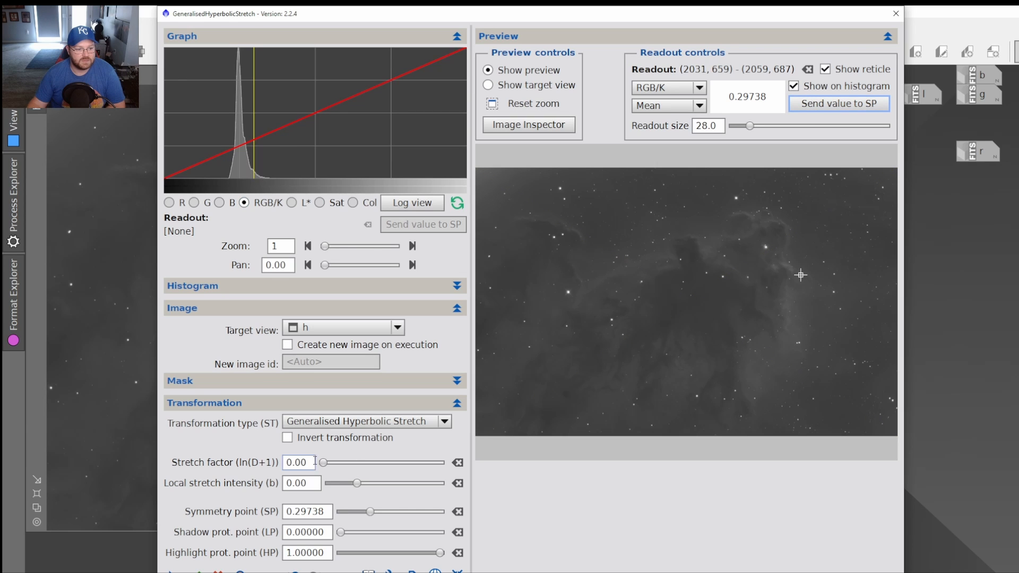
pyautogui.moveTo(324, 463); pyautogui.dragTo(350, 466)
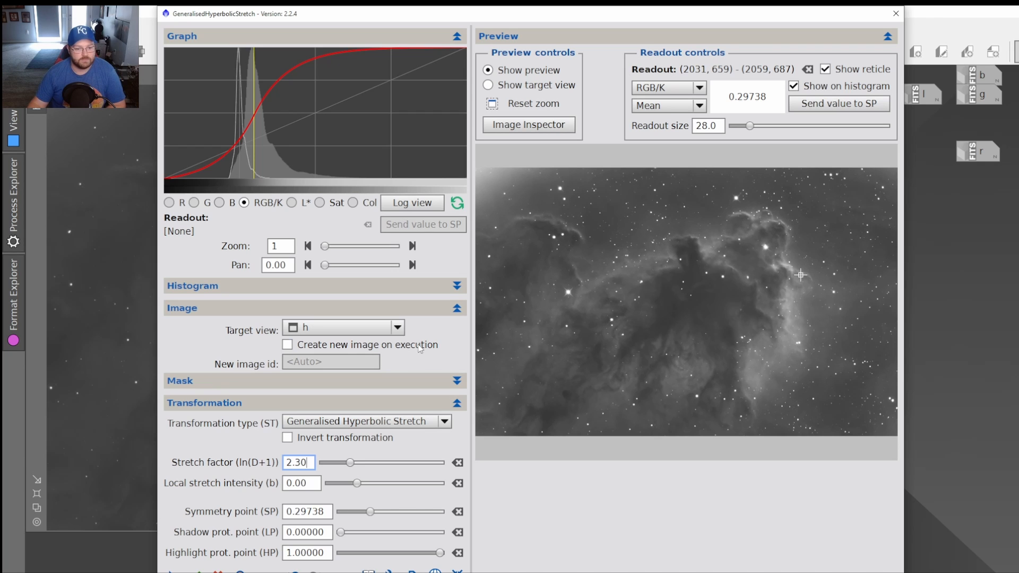
pyautogui.moveTo(357, 483); pyautogui.dragTo(353, 484)
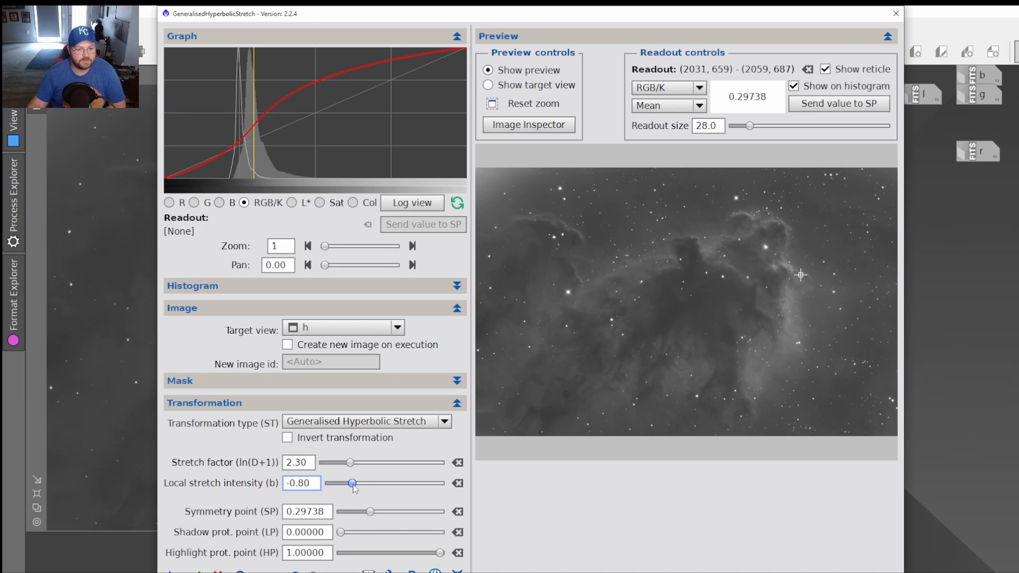
pyautogui.click(196, 571)
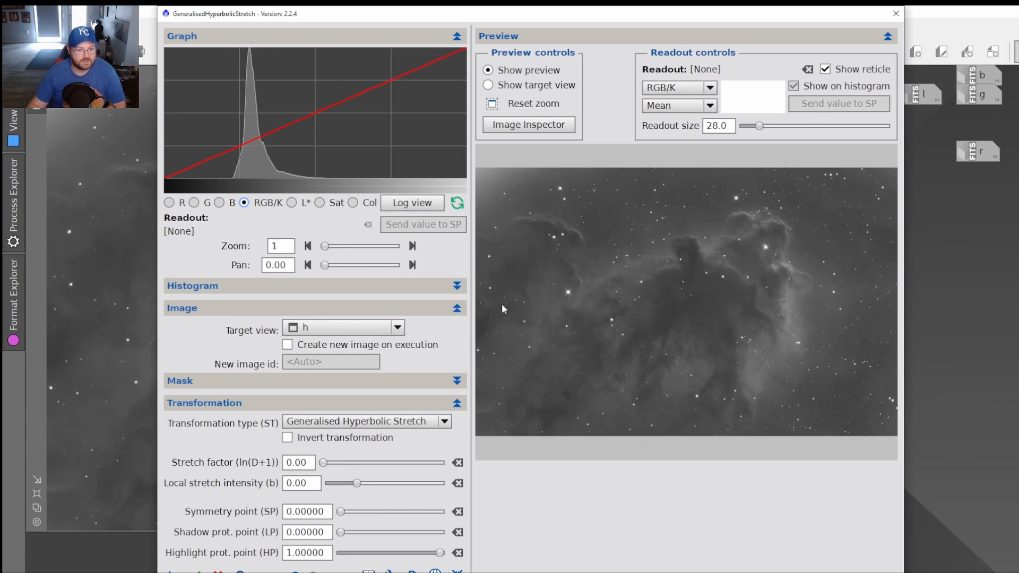
# Set the symmetry point to 0.36326 from a size-28 sample on the nebula's bright edge, and the stretch factor to 1.20.
pyautogui.click(780, 289)
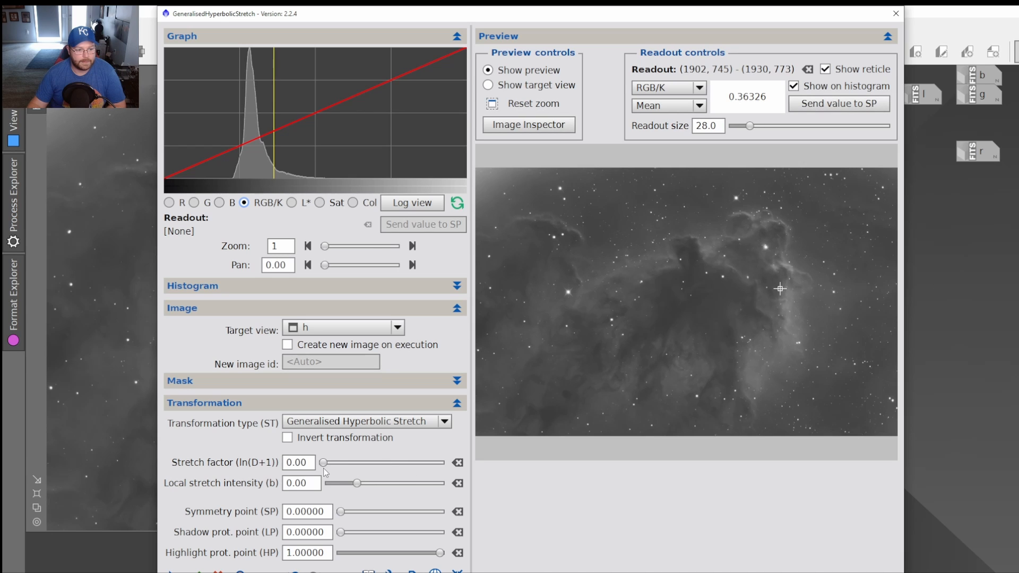
pyautogui.moveTo(324, 463); pyautogui.dragTo(336, 463)
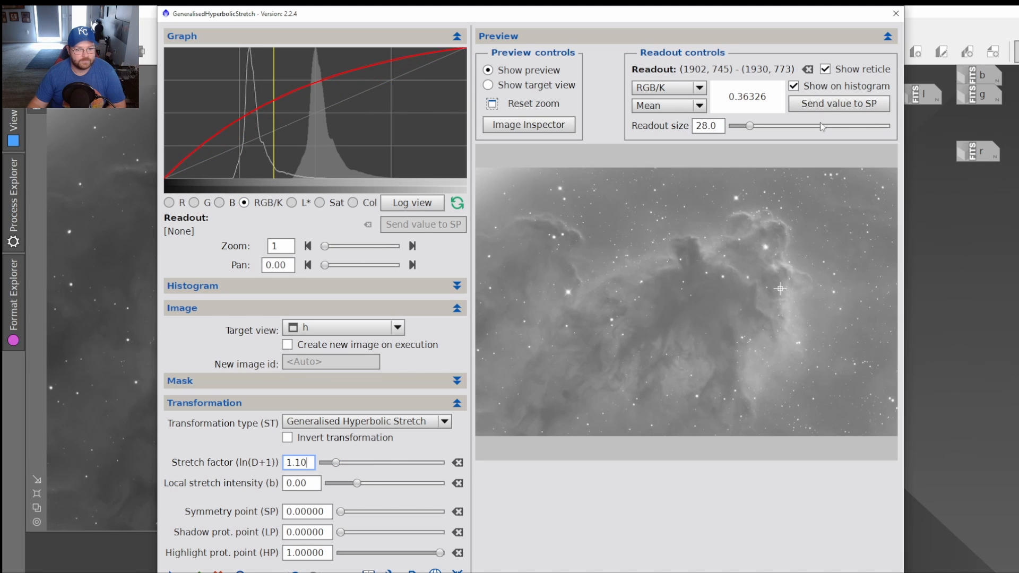
pyautogui.click(831, 104)
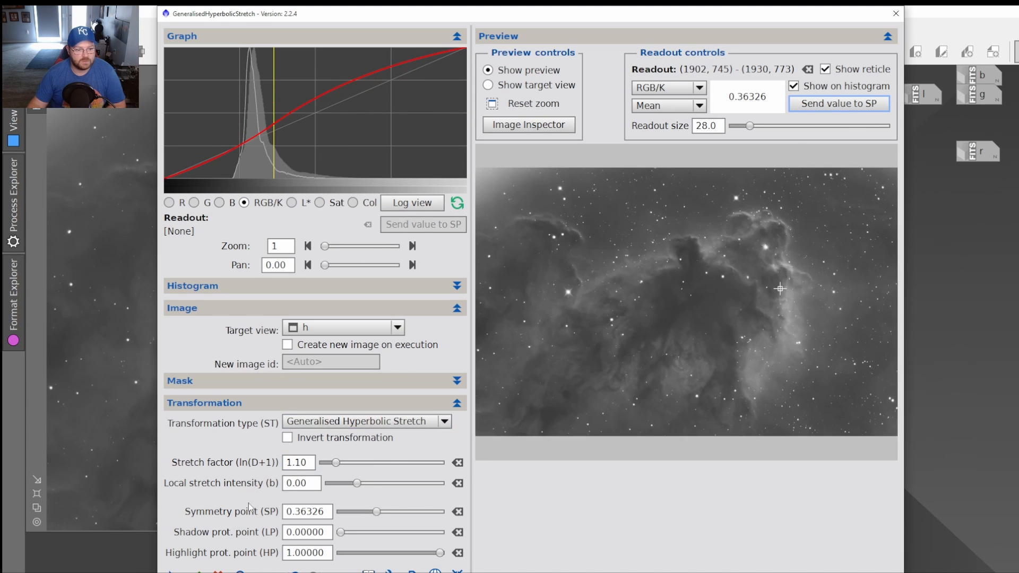
pyautogui.moveTo(336, 463)
pyautogui.mouseDown()
pyautogui.moveTo(359, 465)
pyautogui.moveTo(348, 466)
pyautogui.mouseUp()
pyautogui.moveTo(344, 465); pyautogui.dragTo(341, 466)
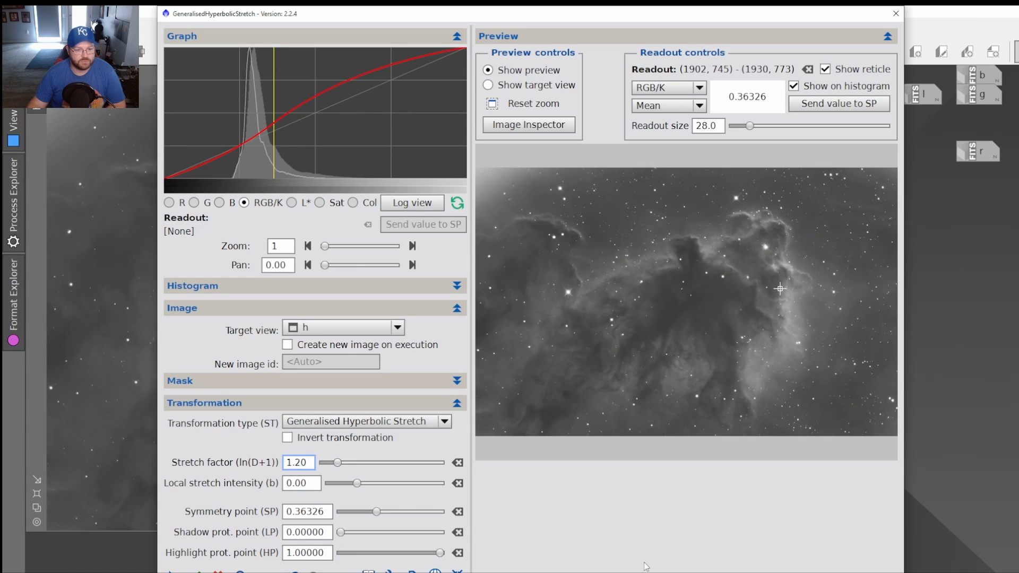
# Set local stretch intensity to -0.40 and shadow protection to 0.10638, apply the stretch to h, and put the stretch tool and image h away.
pyautogui.click(357, 484)
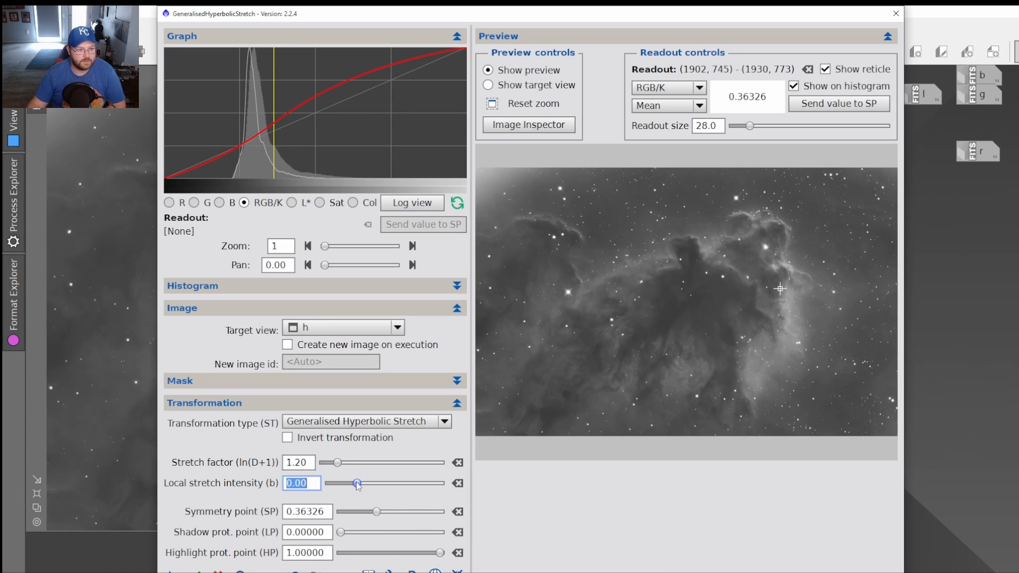
pyautogui.moveTo(357, 484); pyautogui.dragTo(355, 485)
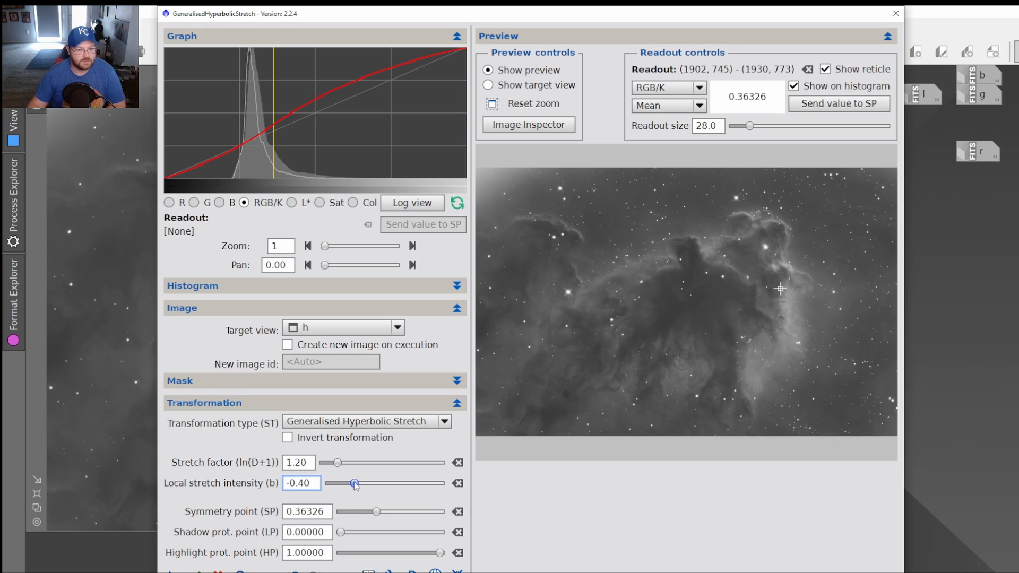
pyautogui.moveTo(342, 536)
pyautogui.mouseDown()
pyautogui.moveTo(373, 537)
pyautogui.moveTo(353, 535)
pyautogui.mouseUp()
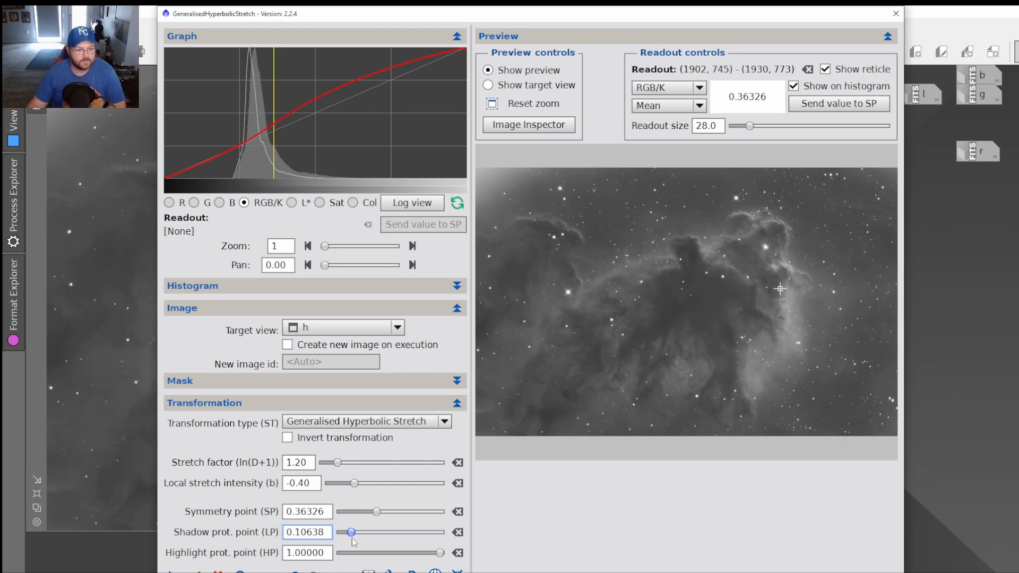
pyautogui.click(195, 571)
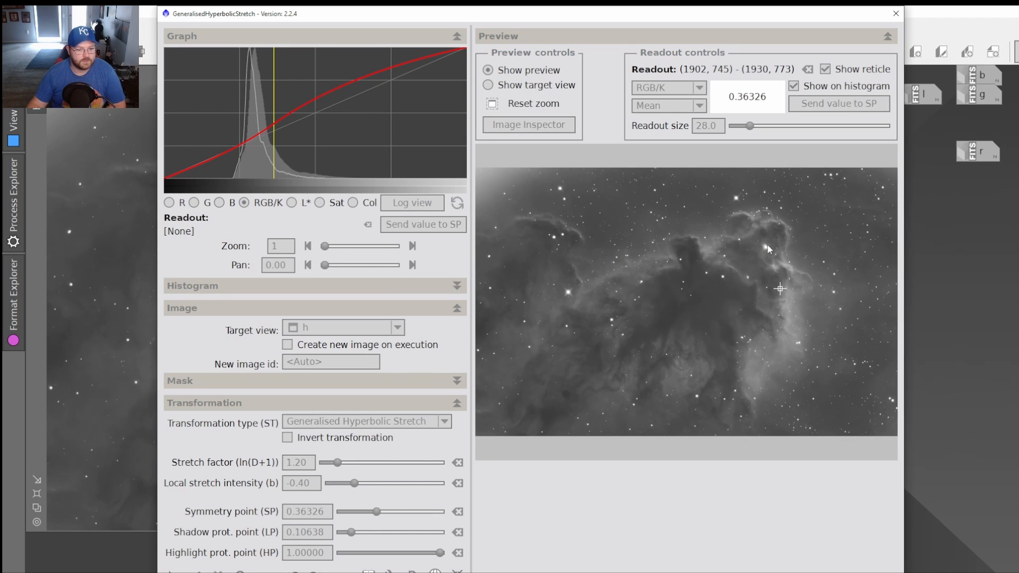
pyautogui.click(896, 14)
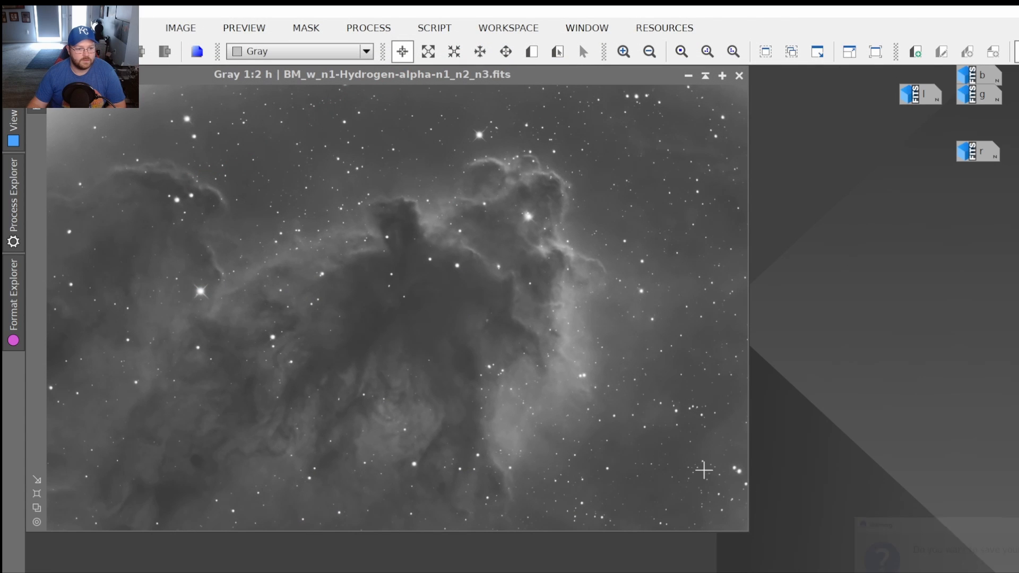
pyautogui.click(688, 75)
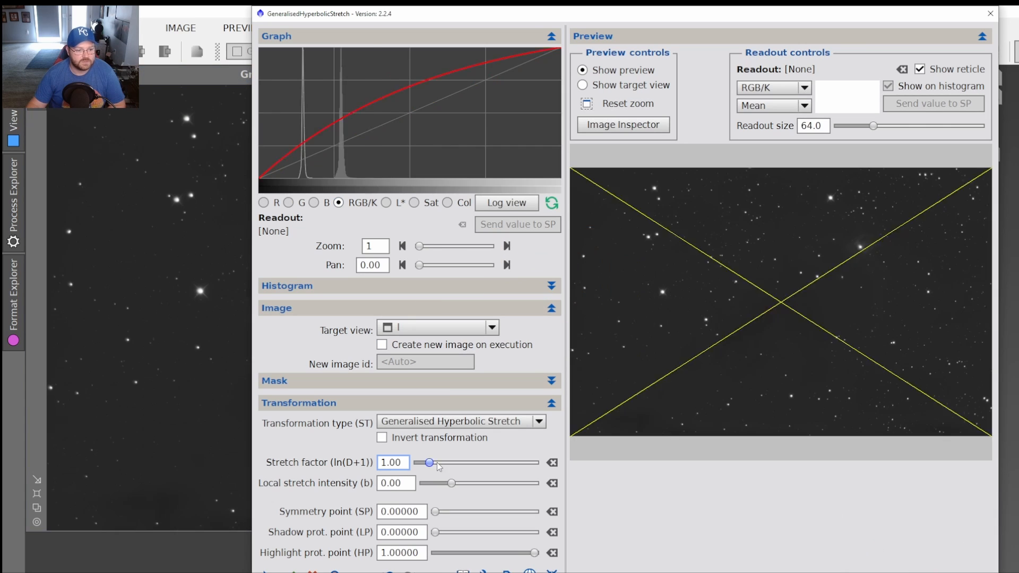
# Set a trial stretch factor of 1.40 on l and take the symmetry point from a size-43 sample below the bright star.
pyautogui.moveTo(429, 463); pyautogui.dragTo(436, 463)
pyautogui.moveTo(839, 220); pyautogui.dragTo(896, 283)
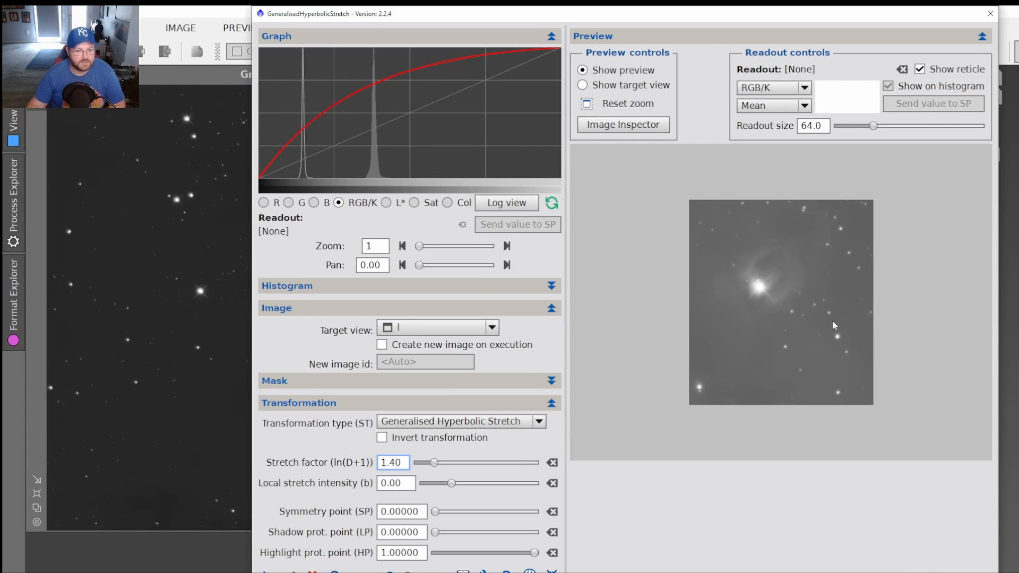
pyautogui.click(820, 353)
pyautogui.moveTo(865, 125); pyautogui.dragTo(853, 126)
pyautogui.click(933, 104)
pyautogui.click(586, 103)
# Raise the stretch factor, lower the local stretch intensity, add a little shadow protection, and apply this stretch to l.
pyautogui.moveTo(434, 463); pyautogui.dragTo(450, 463)
pyautogui.moveTo(452, 484); pyautogui.dragTo(446, 483)
pyautogui.moveTo(436, 532); pyautogui.dragTo(439, 533)
pyautogui.click(552, 572)
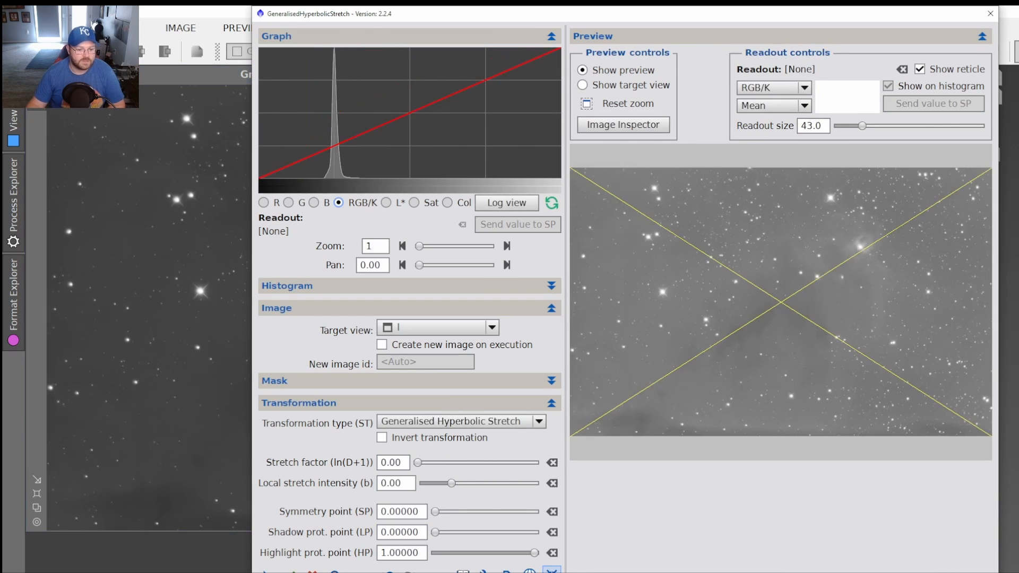
# Stretch l again with symmetry point 0.27996 sampled below the bright star, stretch factor 1.20 and local stretch intensity -3.00.
pyautogui.moveTo(829, 222); pyautogui.dragTo(902, 291)
pyautogui.click(825, 350)
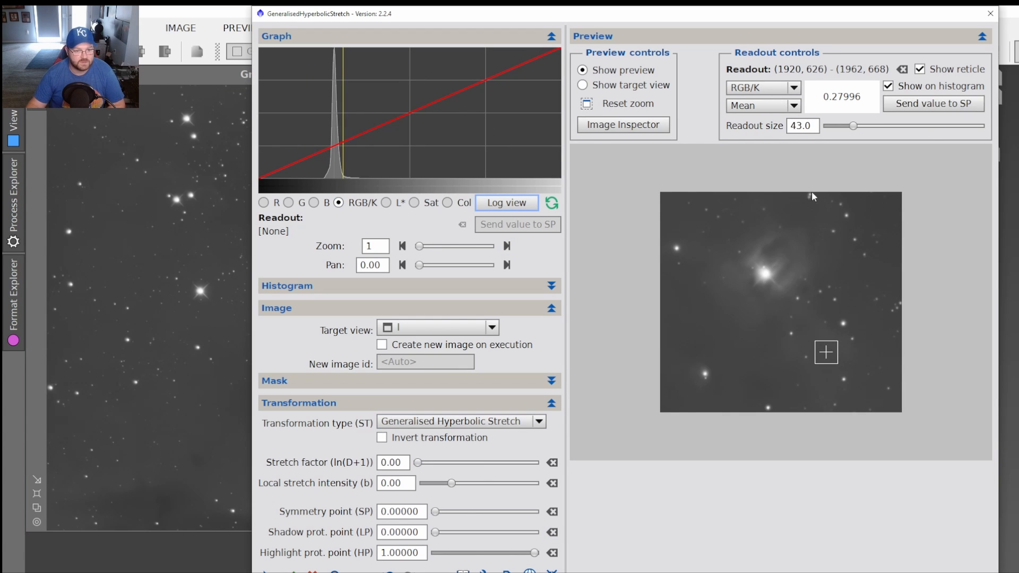
pyautogui.click(933, 104)
pyautogui.click(586, 104)
pyautogui.moveTo(418, 463); pyautogui.dragTo(436, 484)
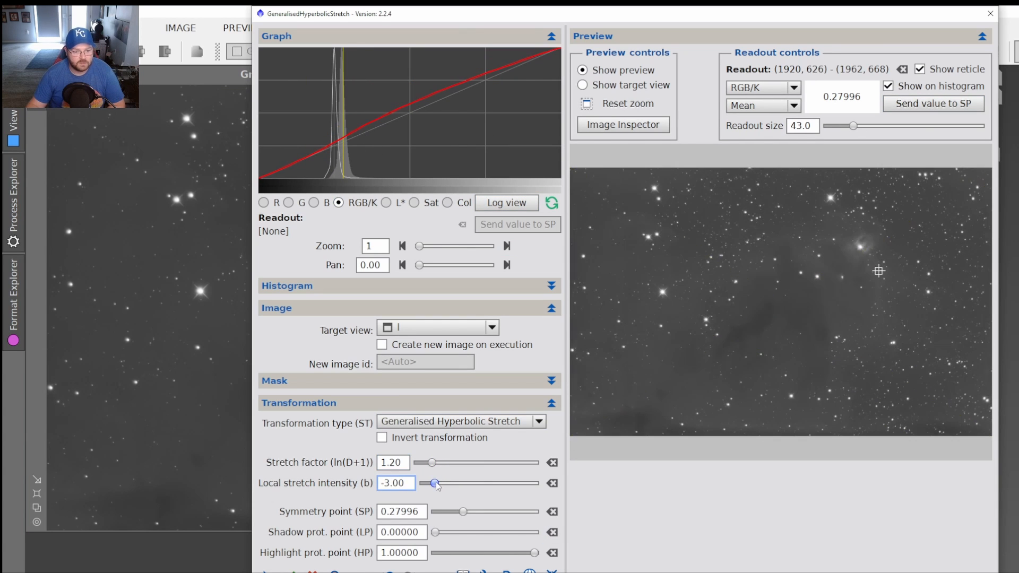
pyautogui.moveTo(648, 282); pyautogui.dragTo(673, 303)
pyautogui.click(587, 104)
pyautogui.click(293, 571)
pyautogui.click(552, 572)
# Apply a further stretch to l using a fresh symmetry point near the bright star, a lower local stretch intensity and some shadow protection.
pyautogui.moveTo(848, 240); pyautogui.dragTo(883, 278)
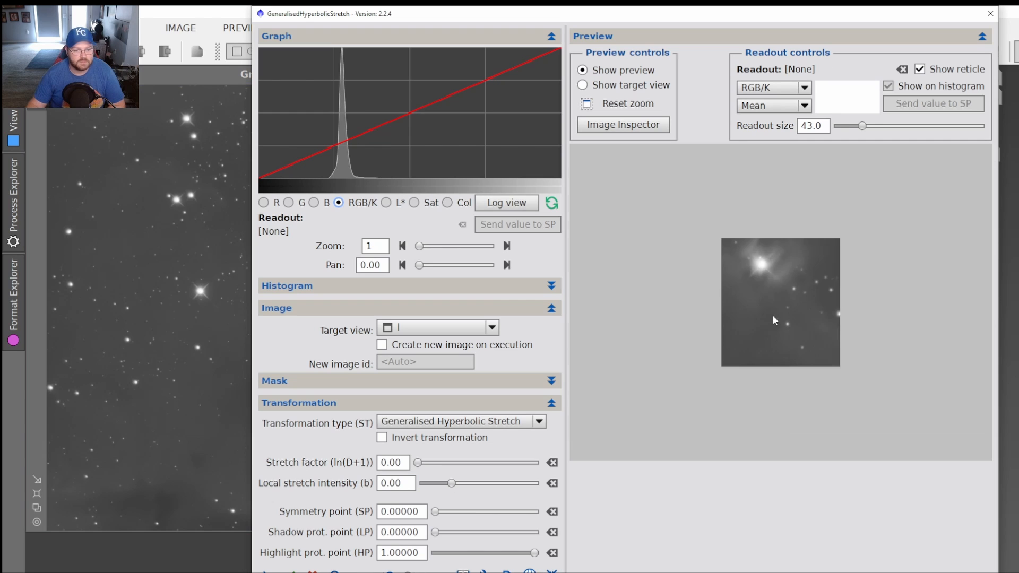
pyautogui.click(776, 288)
pyautogui.click(934, 104)
pyautogui.click(587, 104)
pyautogui.moveTo(418, 462)
pyautogui.mouseDown()
pyautogui.moveTo(445, 459)
pyautogui.moveTo(436, 463)
pyautogui.mouseUp()
pyautogui.moveTo(452, 483); pyautogui.dragTo(450, 484)
pyautogui.moveTo(435, 533); pyautogui.dragTo(448, 532)
pyautogui.click(294, 572)
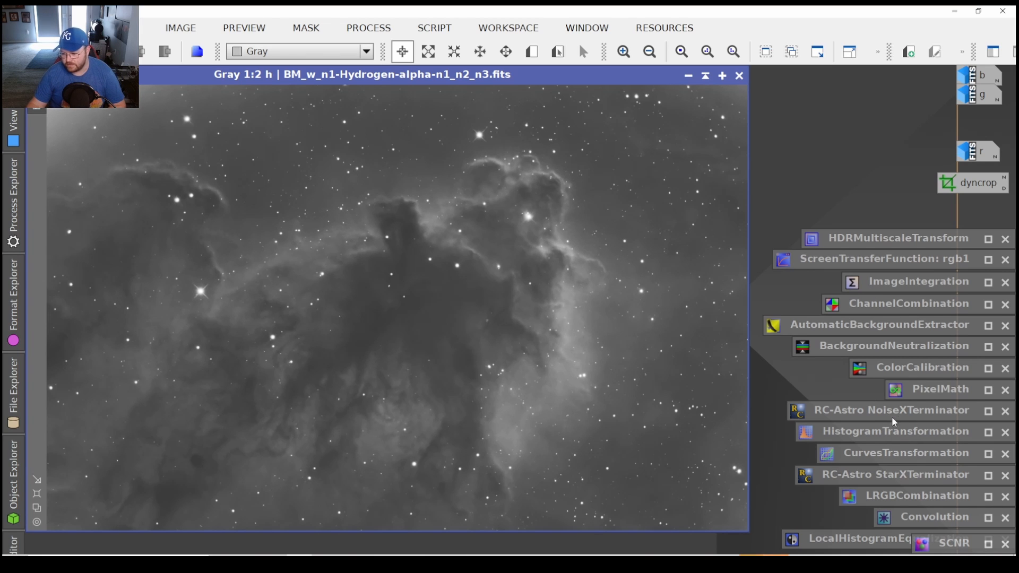
# Remove the stars from h with StarXTerminator, enabling Generate Star Image and Unscreen Stars.
pyautogui.doubleClick(915, 478)
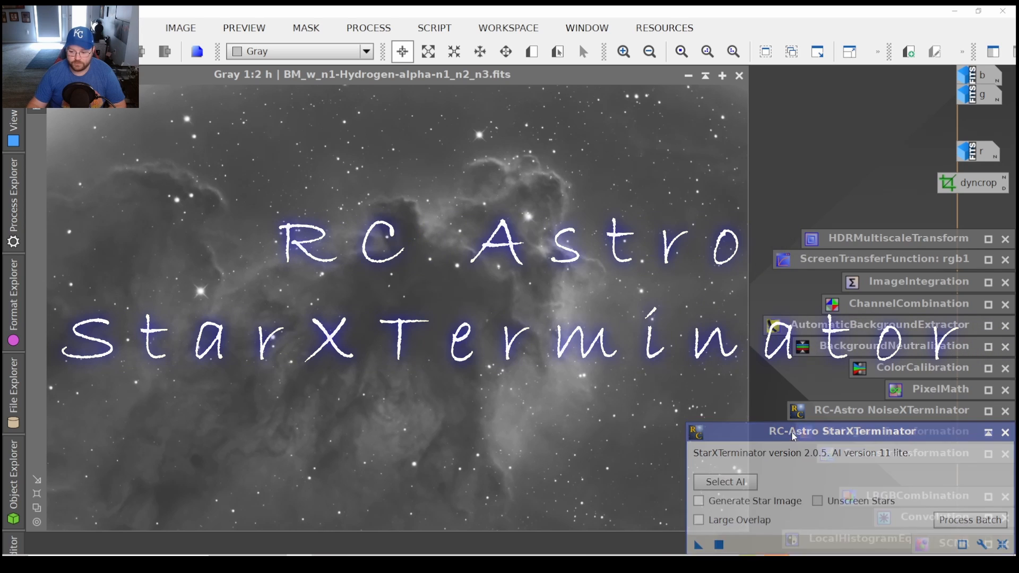
pyautogui.moveTo(793, 437); pyautogui.dragTo(507, 195)
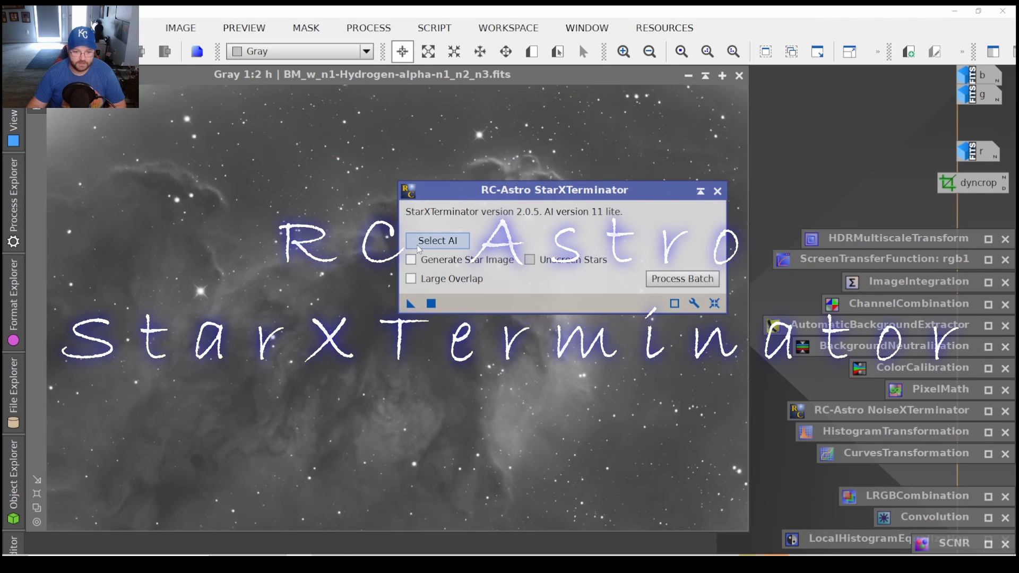
pyautogui.click(411, 260)
pyautogui.click(529, 260)
pyautogui.moveTo(410, 304); pyautogui.dragTo(335, 306)
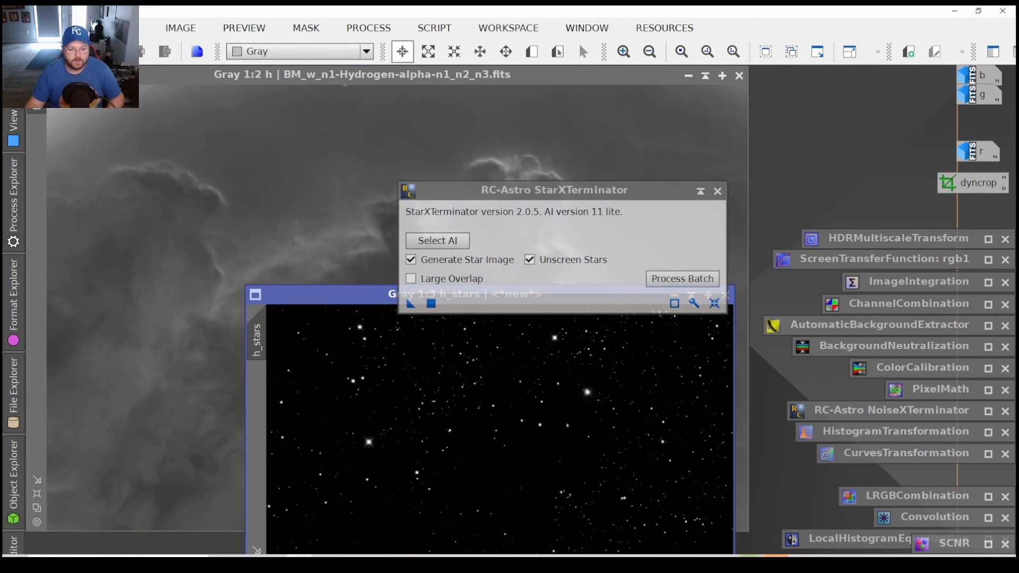
# Minimise h and its star image, and park the h_stars icon in the empty workspace area beside the images.
pyautogui.click(689, 75)
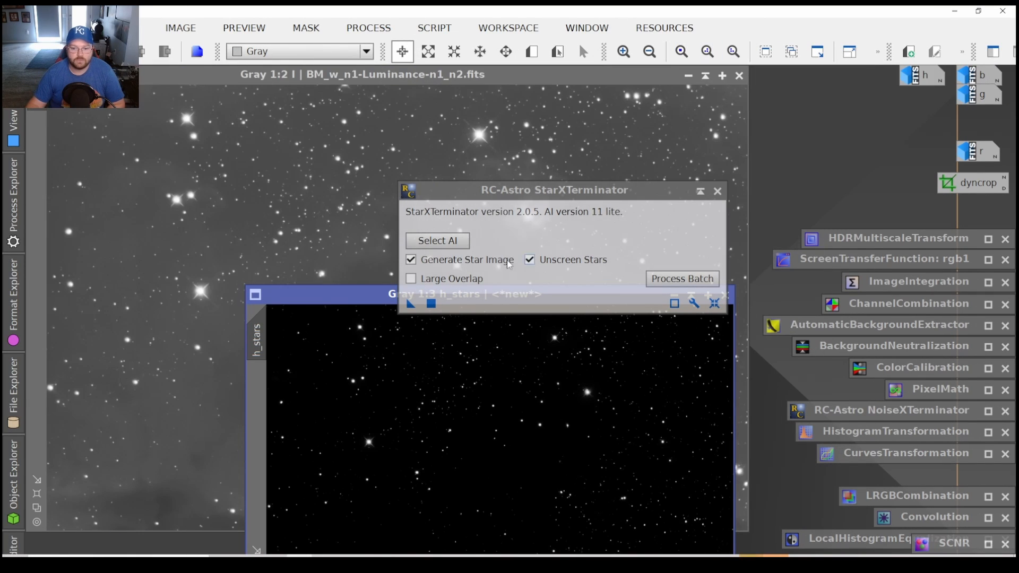
pyautogui.moveTo(329, 295); pyautogui.dragTo(153, 75)
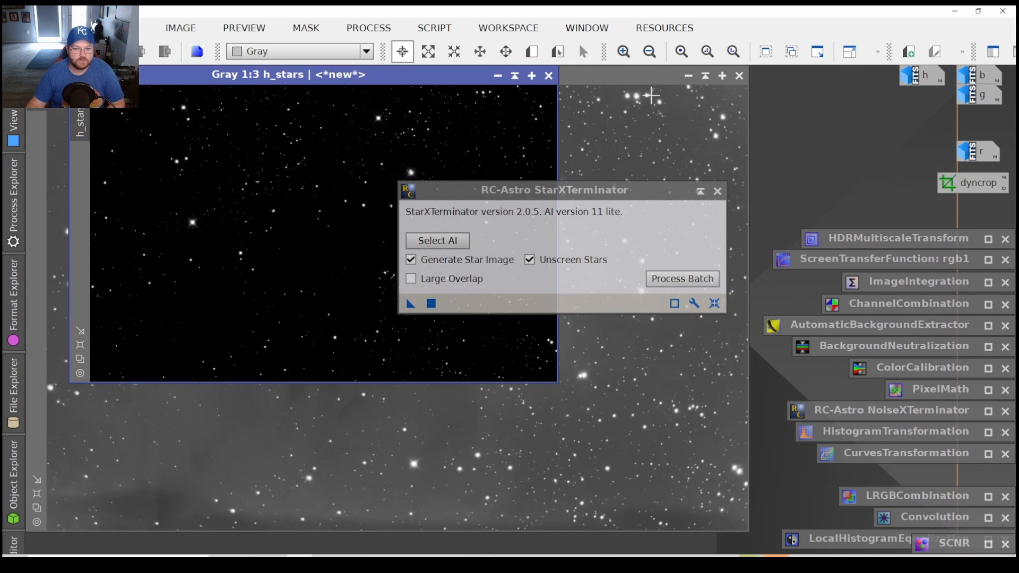
pyautogui.click(498, 75)
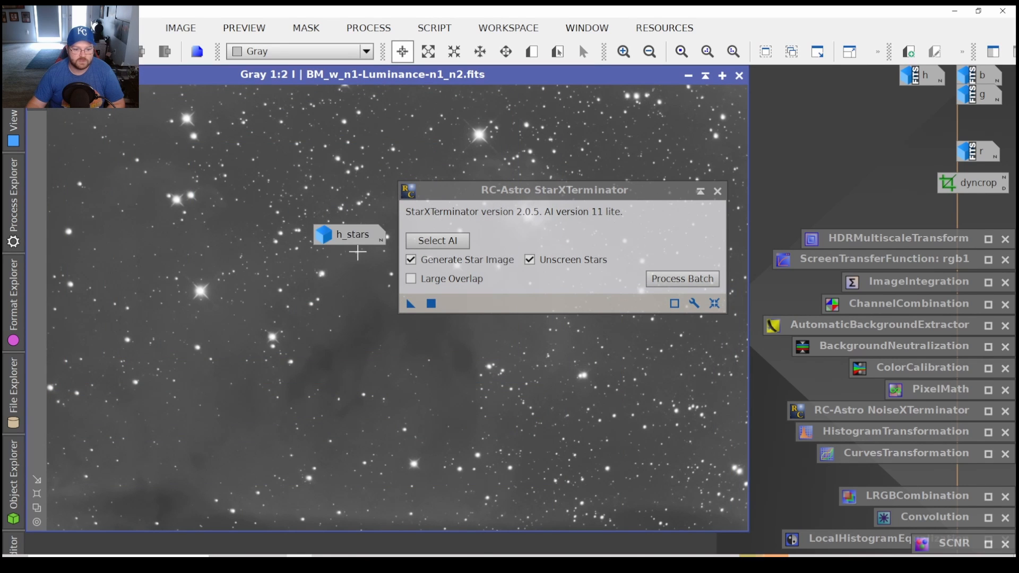
pyautogui.moveTo(351, 238); pyautogui.dragTo(826, 84)
# Remove the stars from l with StarXTerminator, then minimise l and place the l_stars icon under h_stars.
pyautogui.click(414, 311)
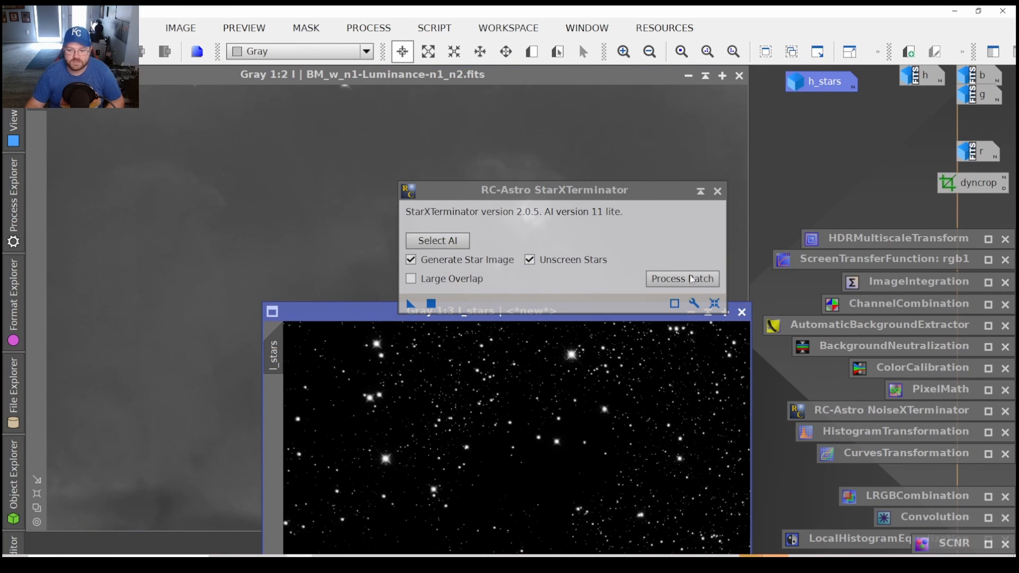
pyautogui.click(704, 314)
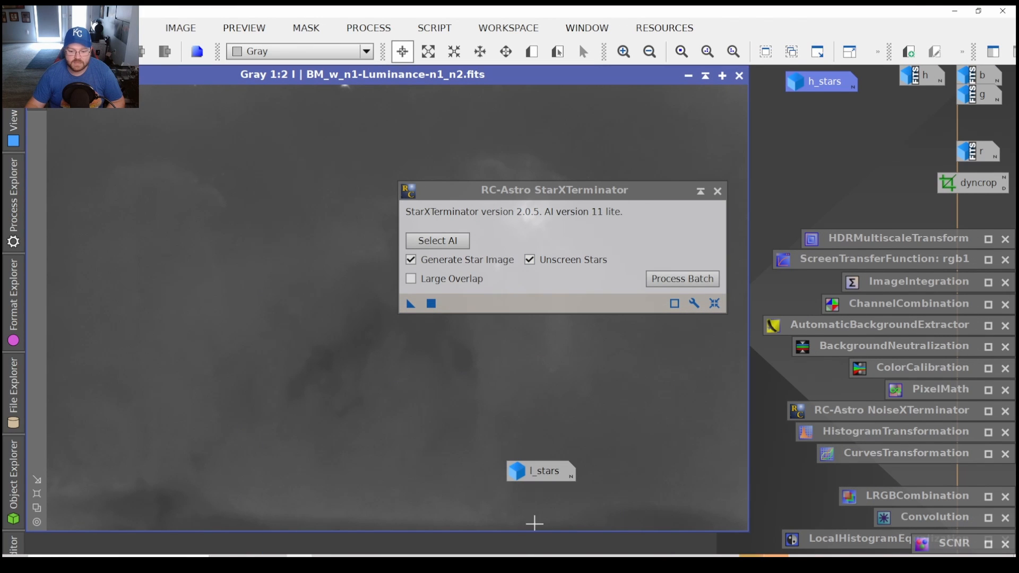
pyautogui.moveTo(537, 480); pyautogui.dragTo(818, 105)
pyautogui.click(688, 75)
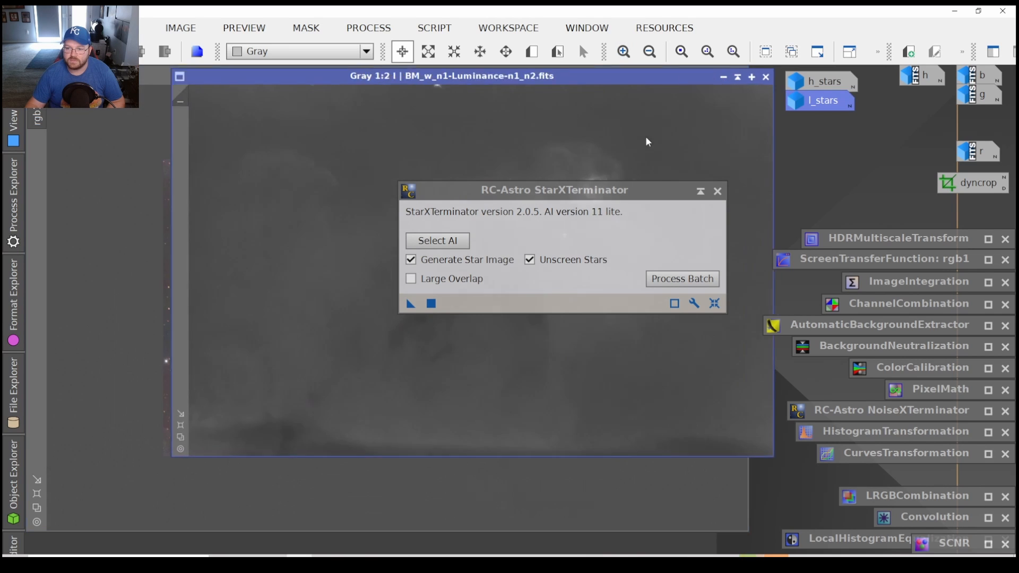
# Remove the stars from rgb1 with StarXTerminator, put the tool away and place the minimised rgb1_stars icon under l_stars.
pyautogui.moveTo(410, 303); pyautogui.dragTo(225, 289)
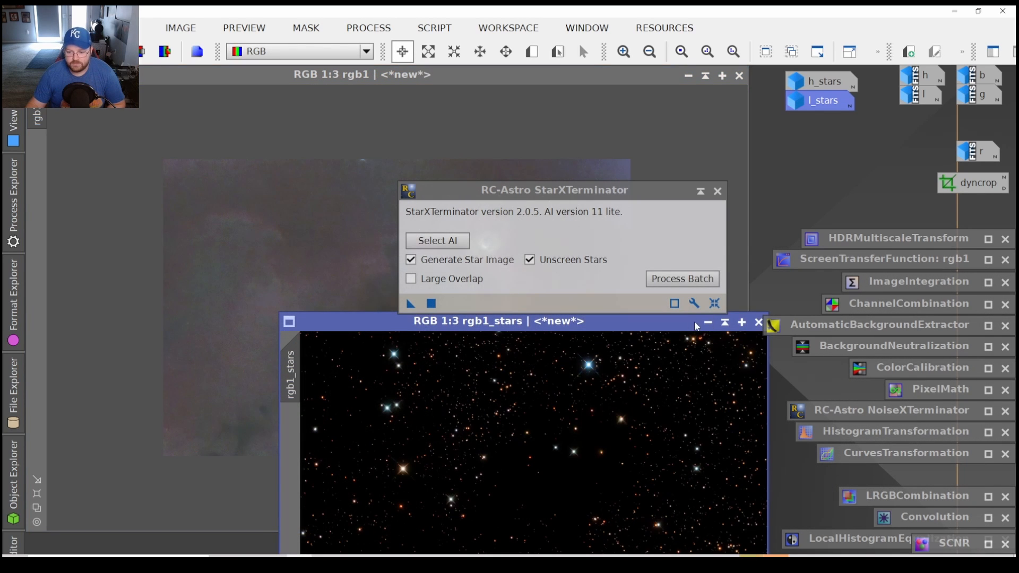
pyautogui.moveTo(687, 323); pyautogui.dragTo(589, 108)
pyautogui.click(701, 191)
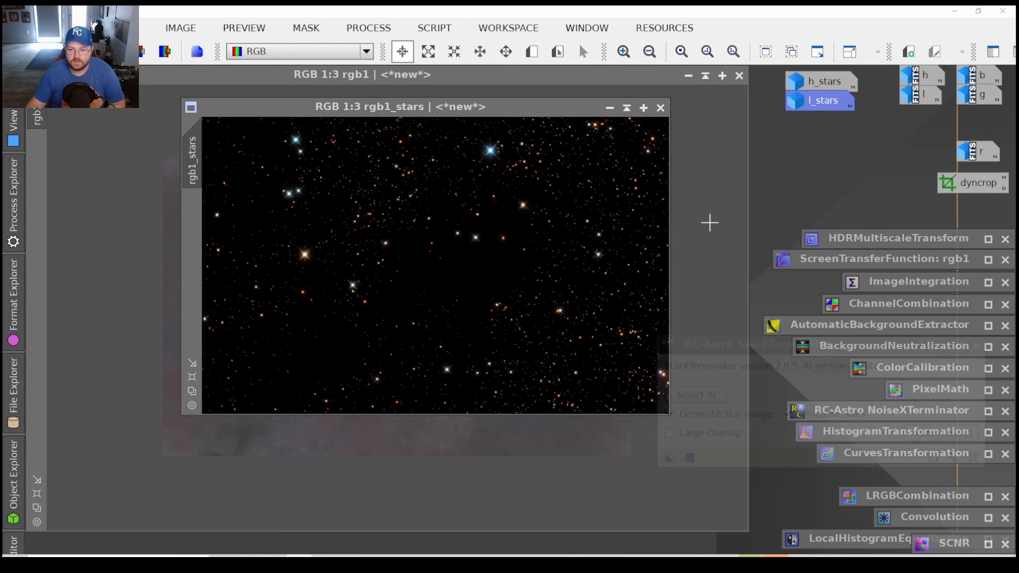
pyautogui.click(916, 527)
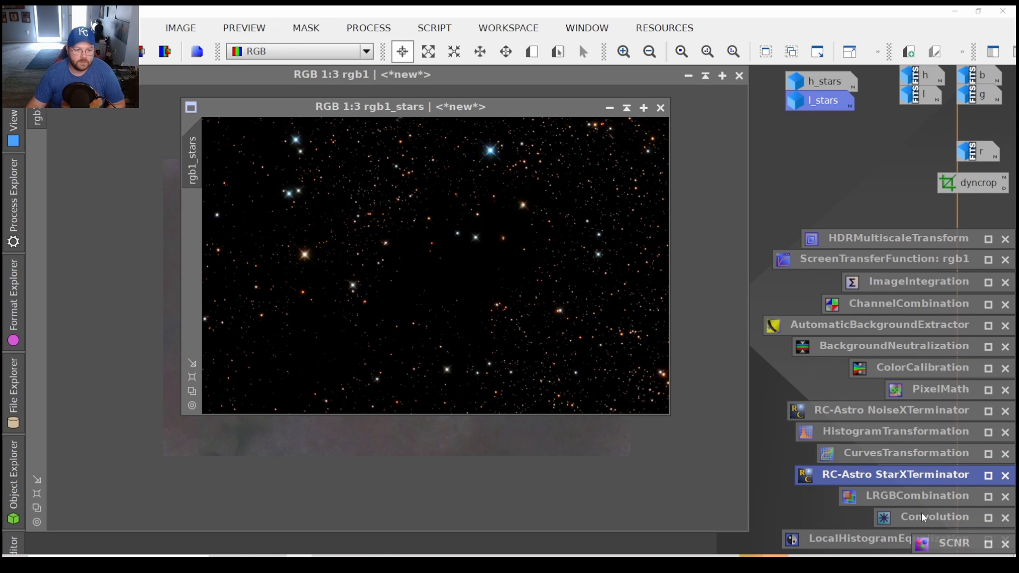
pyautogui.click(610, 108)
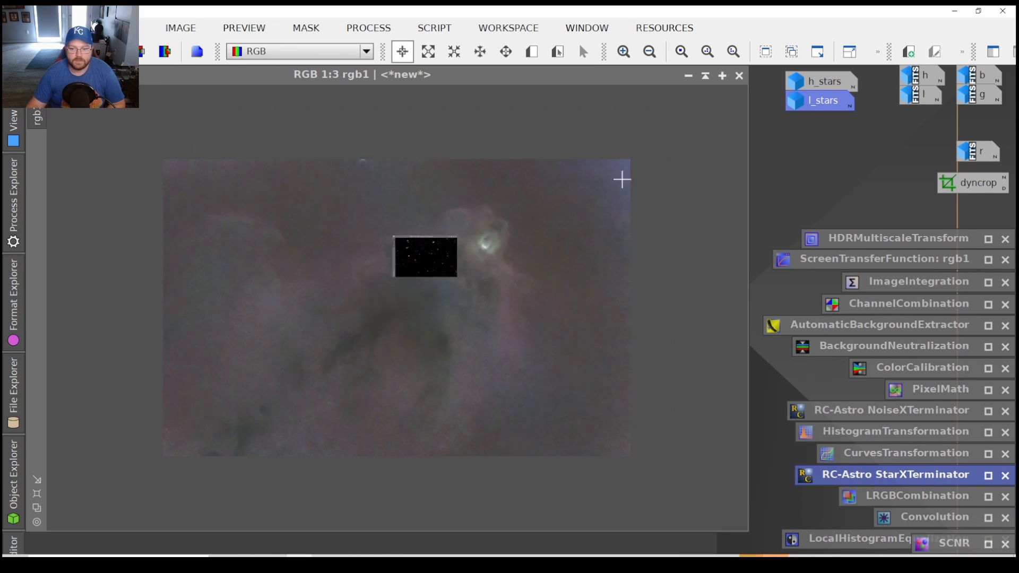
pyautogui.moveTo(444, 276); pyautogui.dragTo(810, 132)
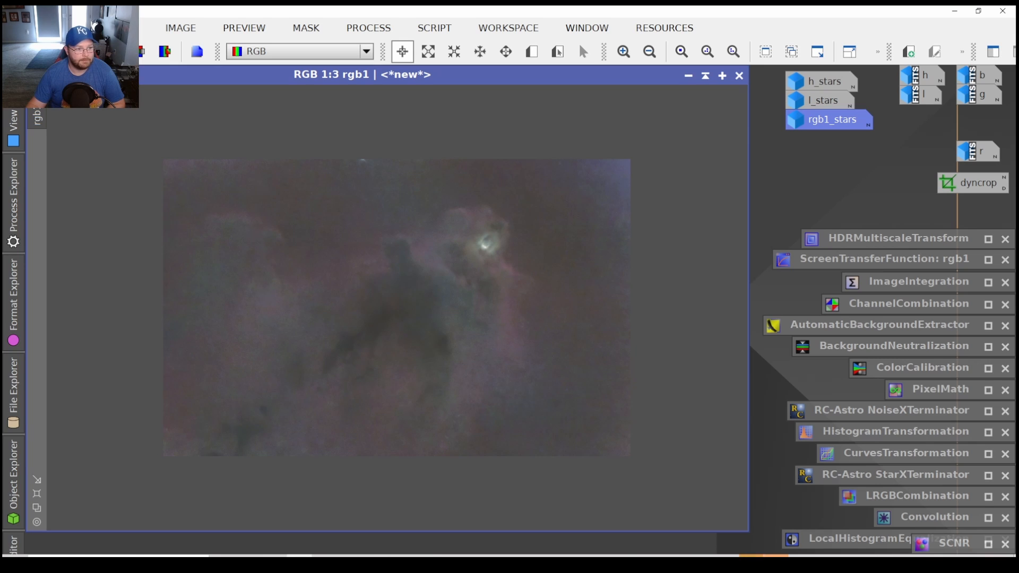
# Save rgb1 as rgb1.tif for Photoshop and duplicate its background layer there.
pyautogui.click(23, 28)
pyautogui.moveTo(105, 121)
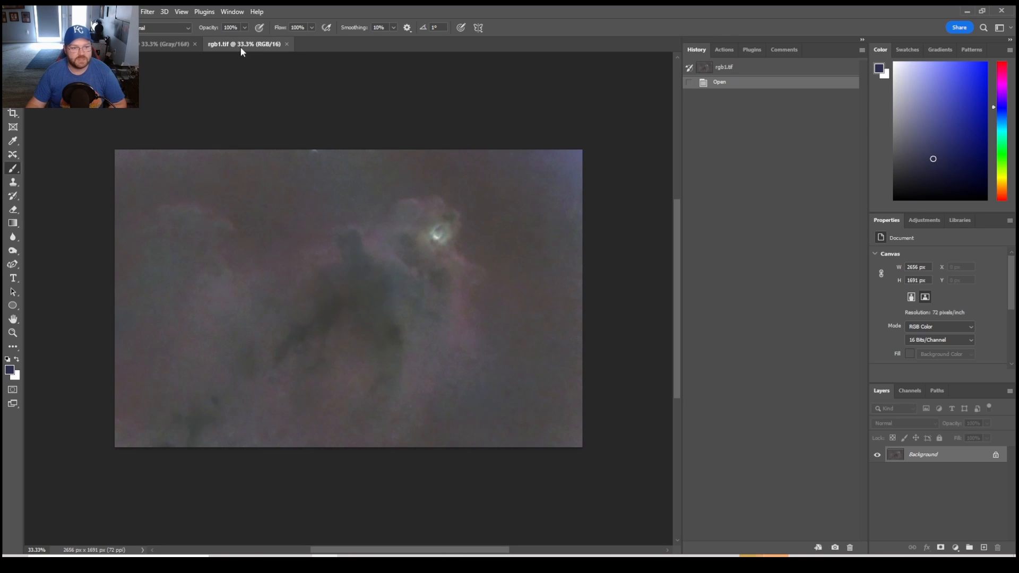
pyautogui.hotkey('ctrl', 'j')
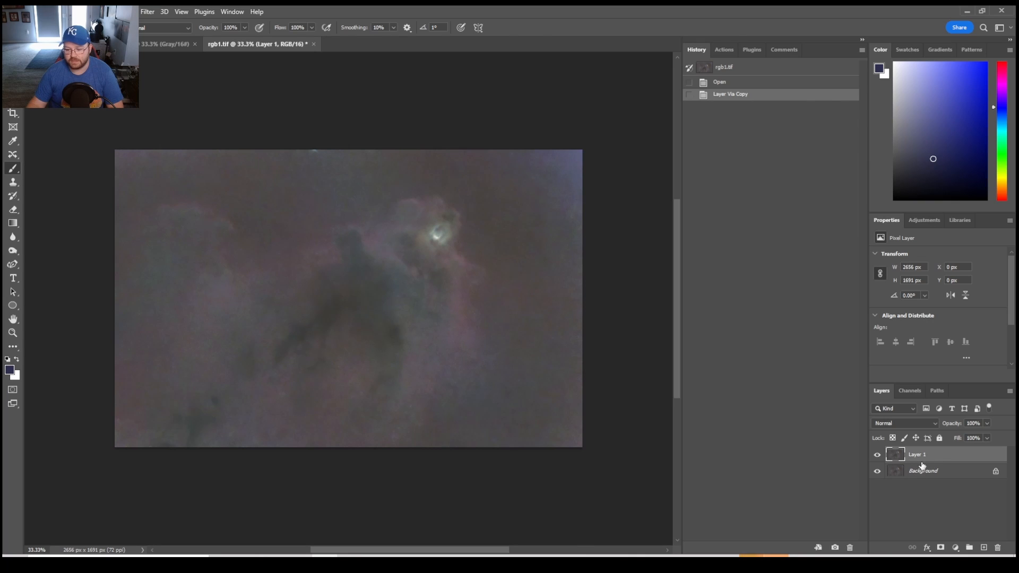
# Flatten the duplicated layer with AstroFlat Pro at smoothness 100, edge cleanup 100 and dark noise reduction 28.
pyautogui.click(151, 12)
pyautogui.moveTo(234, 255)
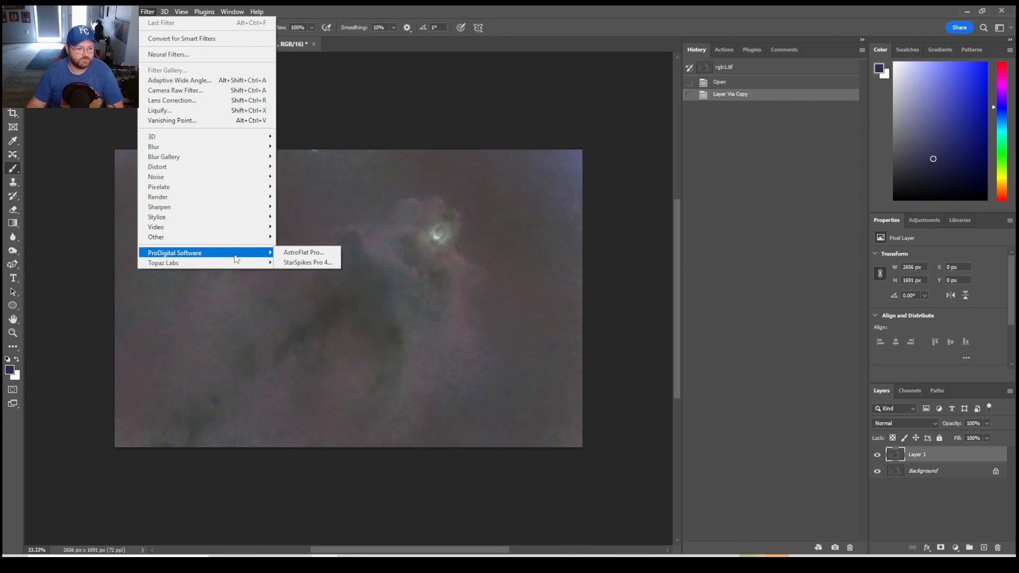
pyautogui.click(317, 253)
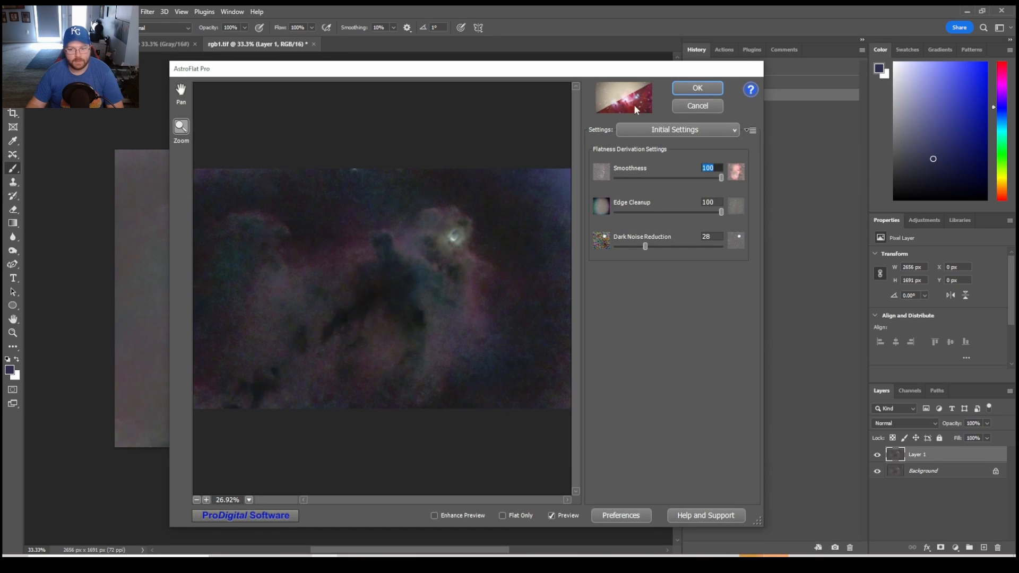
pyautogui.click(697, 88)
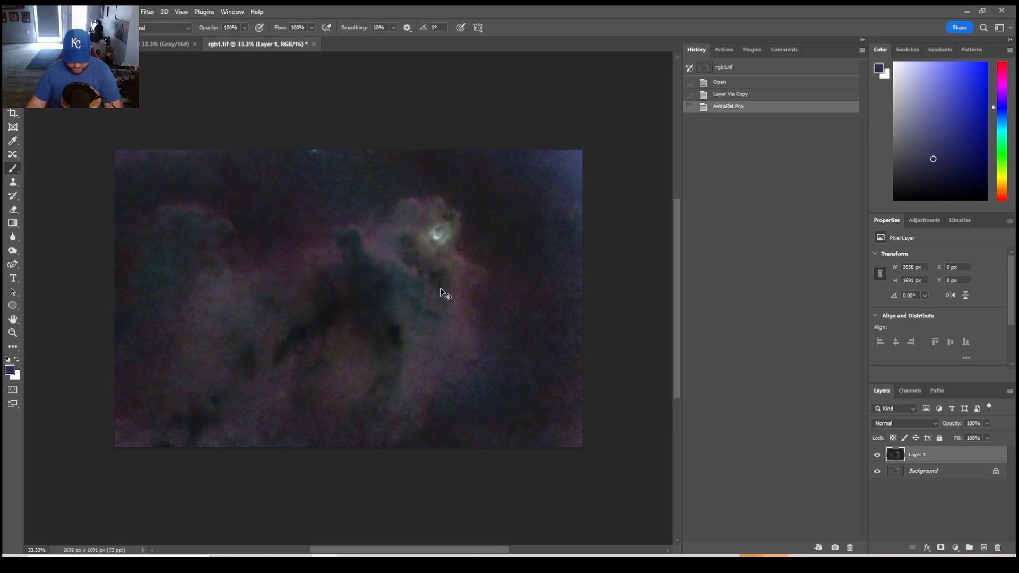
# Darken the midtones of Layer 1 slightly with a Levels adjustment, then activate the Brush tool.
pyautogui.hotkey('ctrl', 'l')
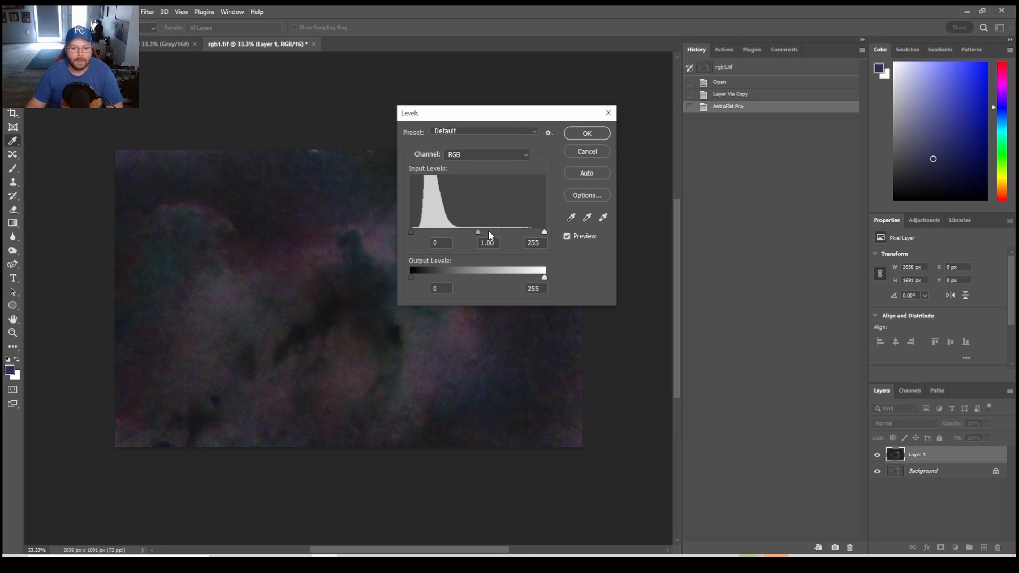
pyautogui.moveTo(479, 230); pyautogui.dragTo(481, 227)
pyautogui.press('Return')
pyautogui.press('b')
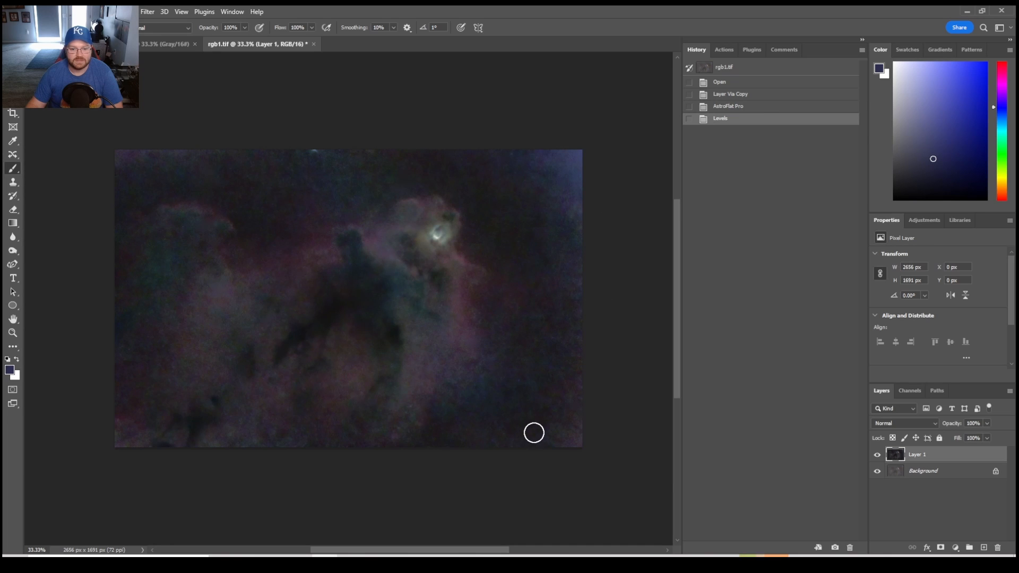
# Toggle Layer 1's visibility to compare it with the background, then flatten the image.
pyautogui.click(878, 457)
pyautogui.click(879, 457)
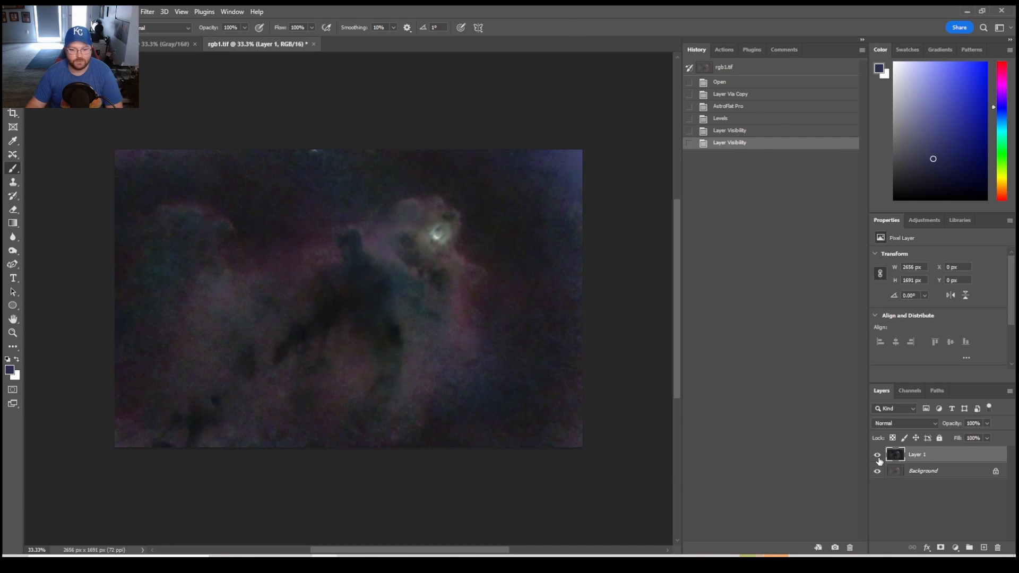
pyautogui.click(877, 456)
pyautogui.click(877, 455)
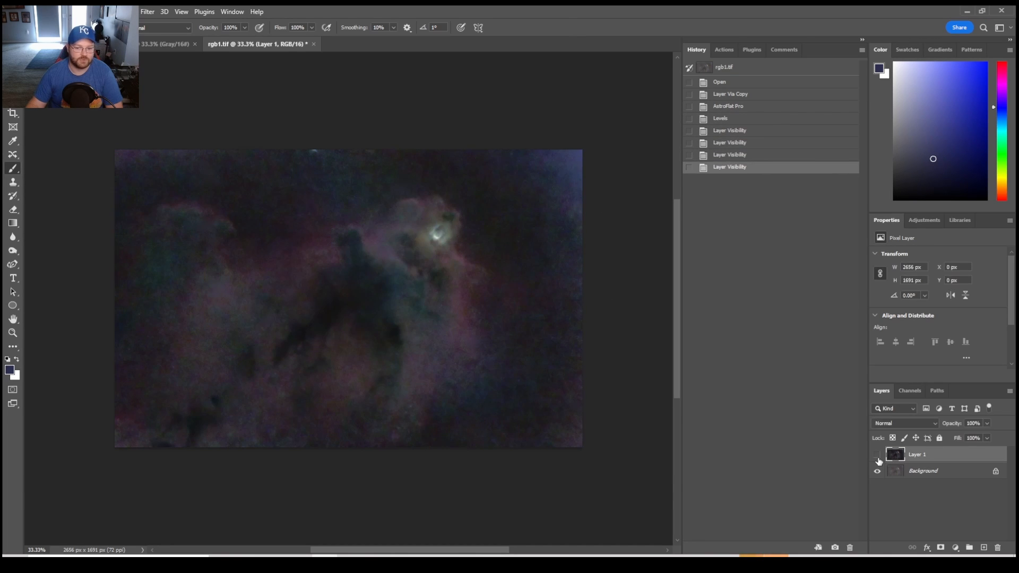
pyautogui.click(878, 457)
pyautogui.click(878, 458)
pyautogui.rightClick(921, 466)
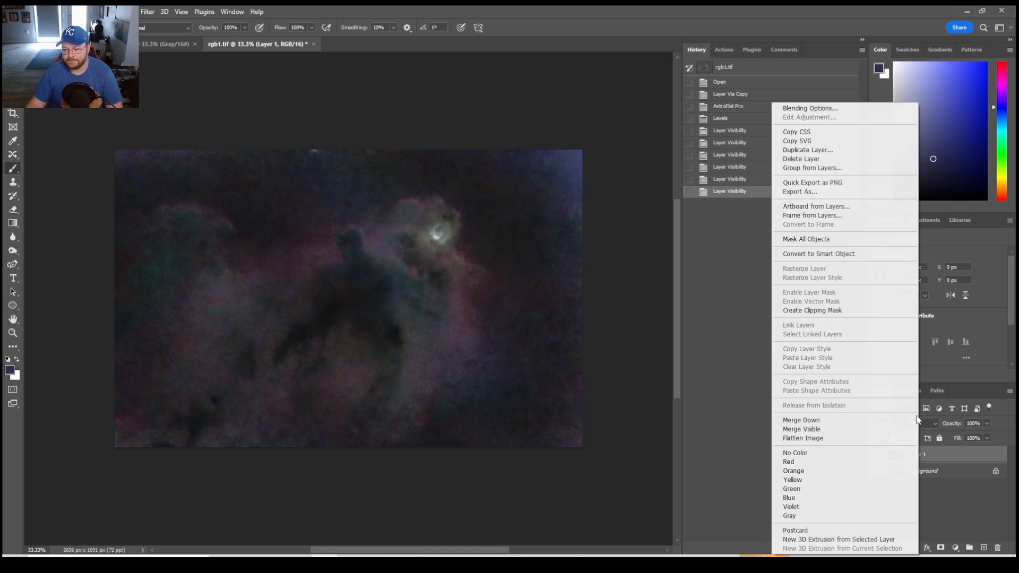
pyautogui.click(847, 443)
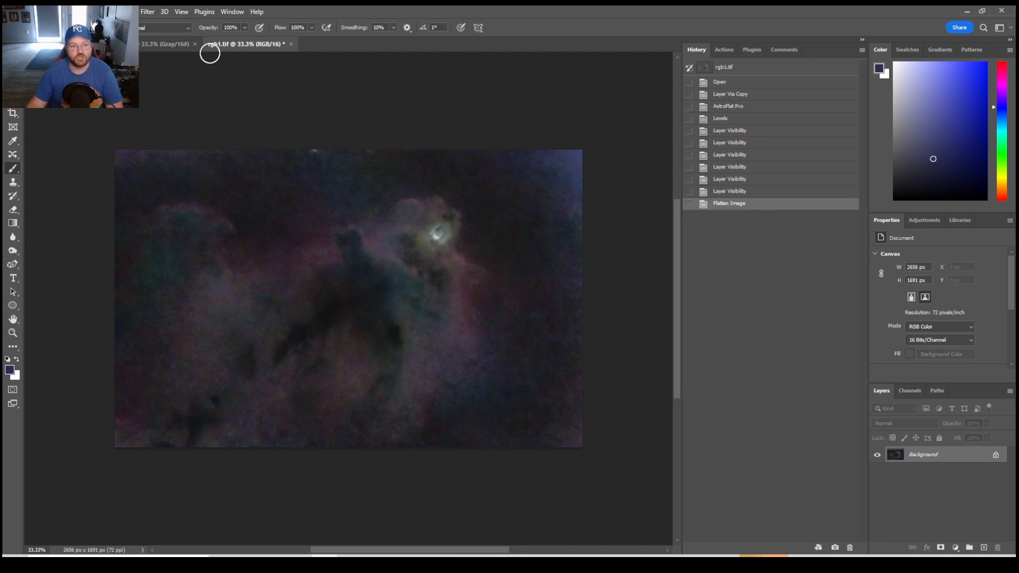
# Start a Color Range selection and move its dialog clear of the blue upper-right corner of the image.
pyautogui.click(127, 11)
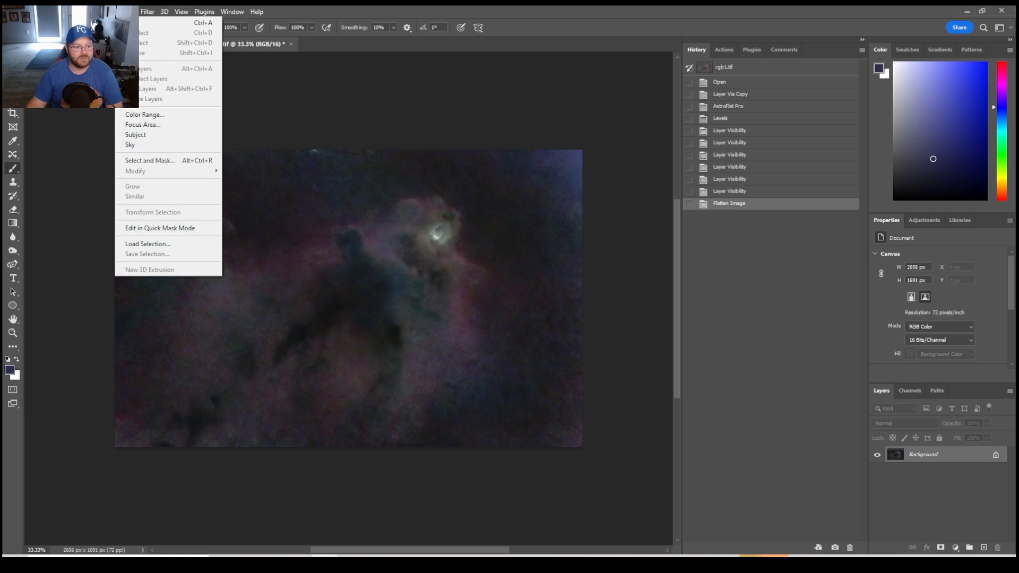
pyautogui.click(150, 117)
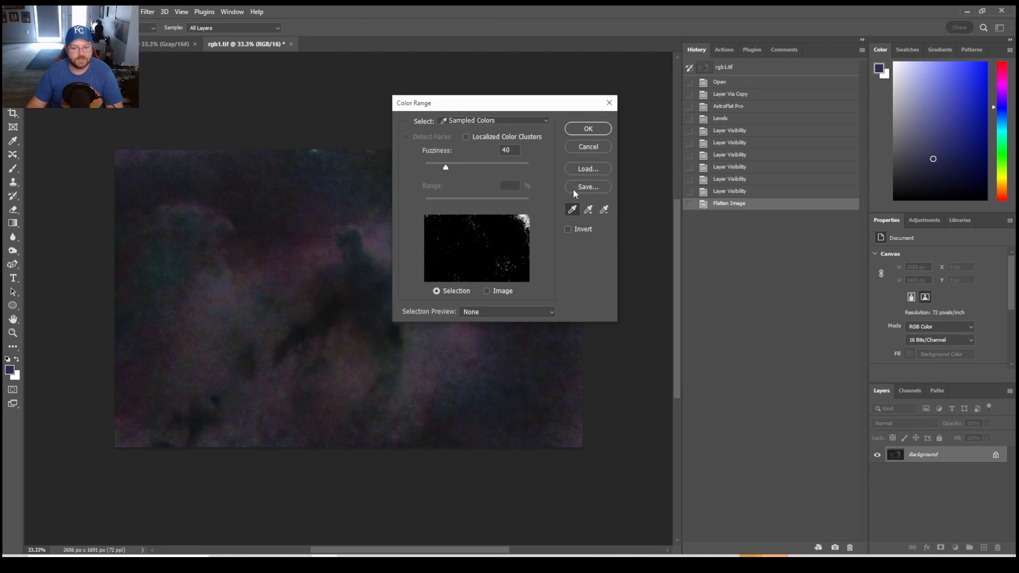
pyautogui.moveTo(534, 108); pyautogui.dragTo(360, 131)
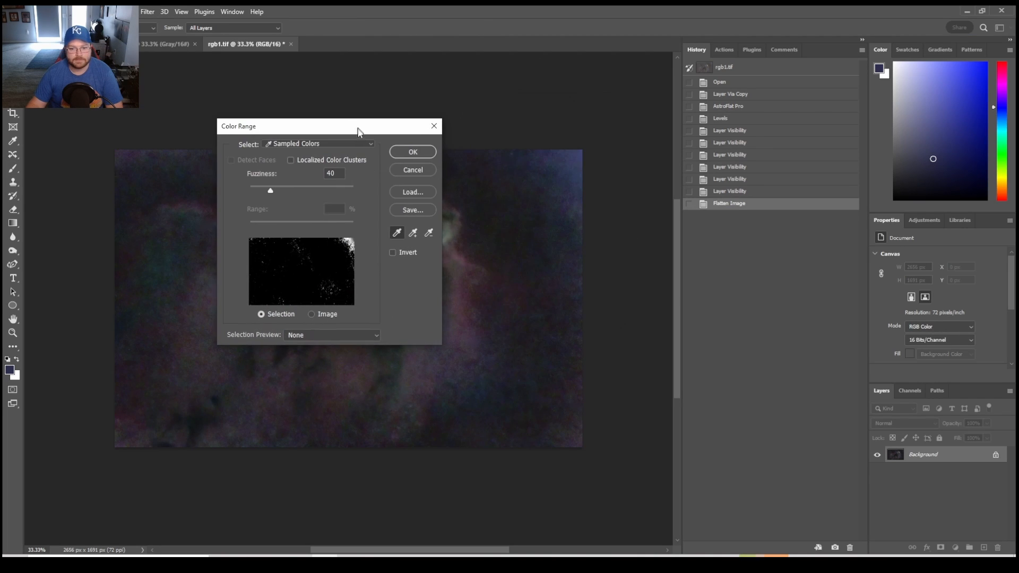
# Try sampling the blue glow in the image's upper-right corner and adding further nearby shades to the color range.
pyautogui.click(582, 154)
pyautogui.click(575, 154)
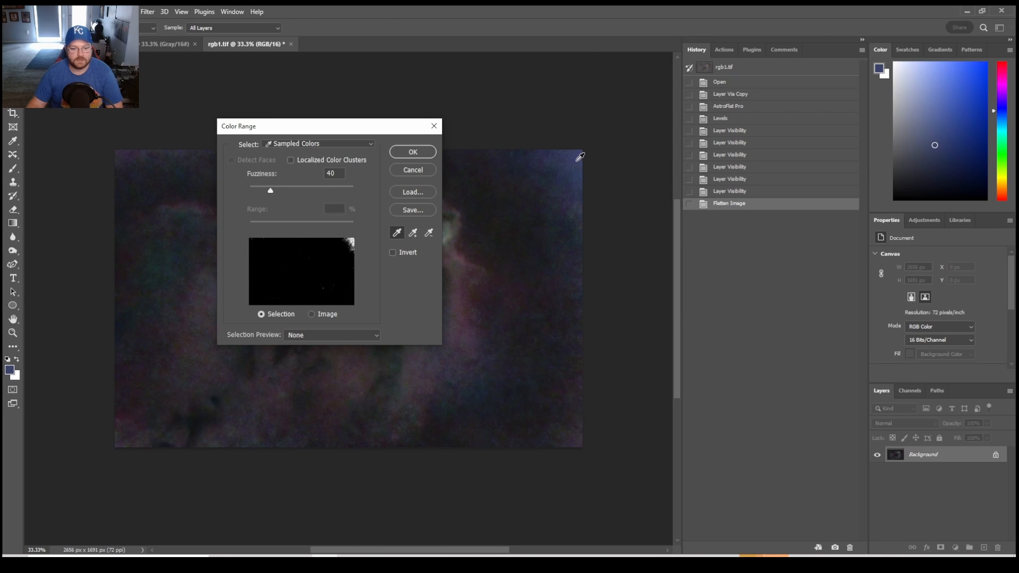
pyautogui.click(572, 154)
pyautogui.click(575, 160)
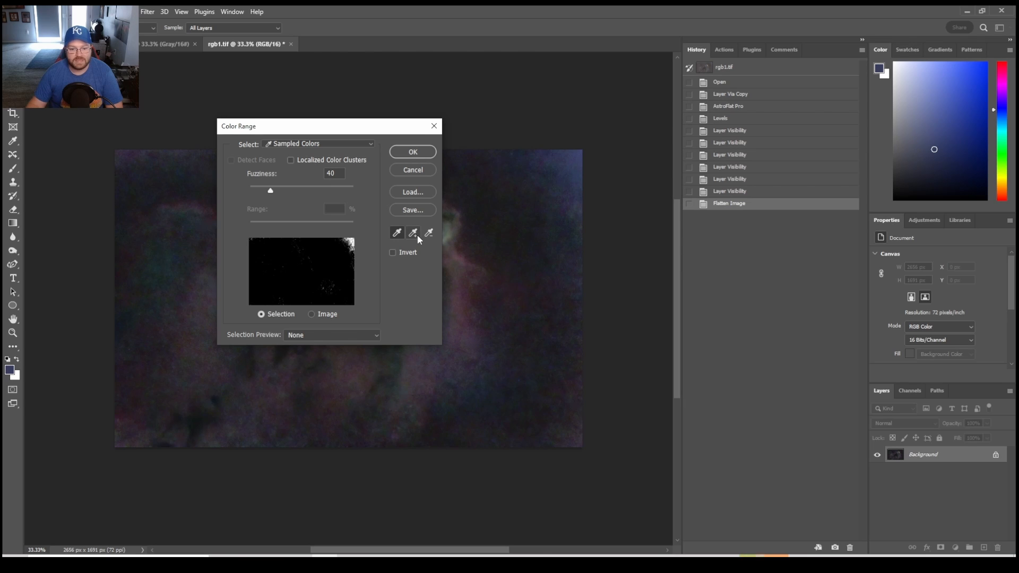
pyautogui.click(579, 165)
pyautogui.click(576, 154)
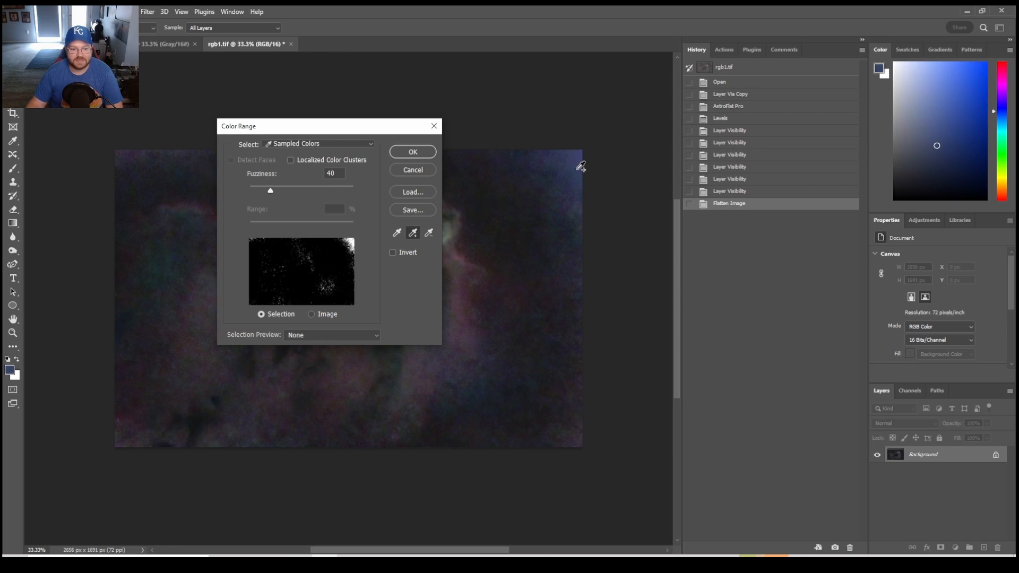
pyautogui.click(571, 159)
pyautogui.click(566, 163)
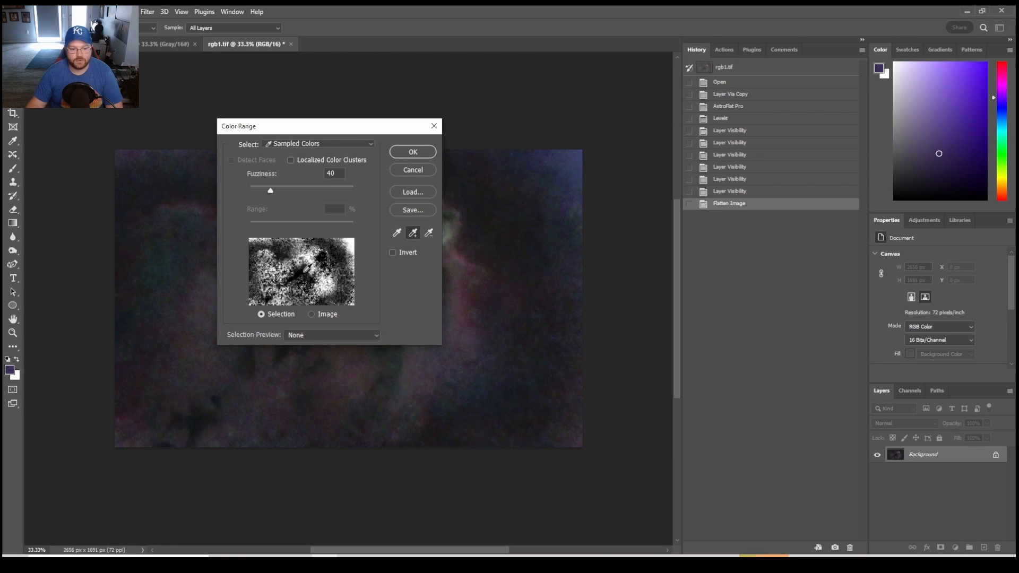
# Return to the single-sample eyedropper and resample the blue upper-right corner until the selection preview isolates that glow at fuzziness 40.
pyautogui.click(398, 233)
pyautogui.moveTo(577, 157); pyautogui.dragTo(573, 161)
pyautogui.click(575, 161)
pyautogui.click(574, 160)
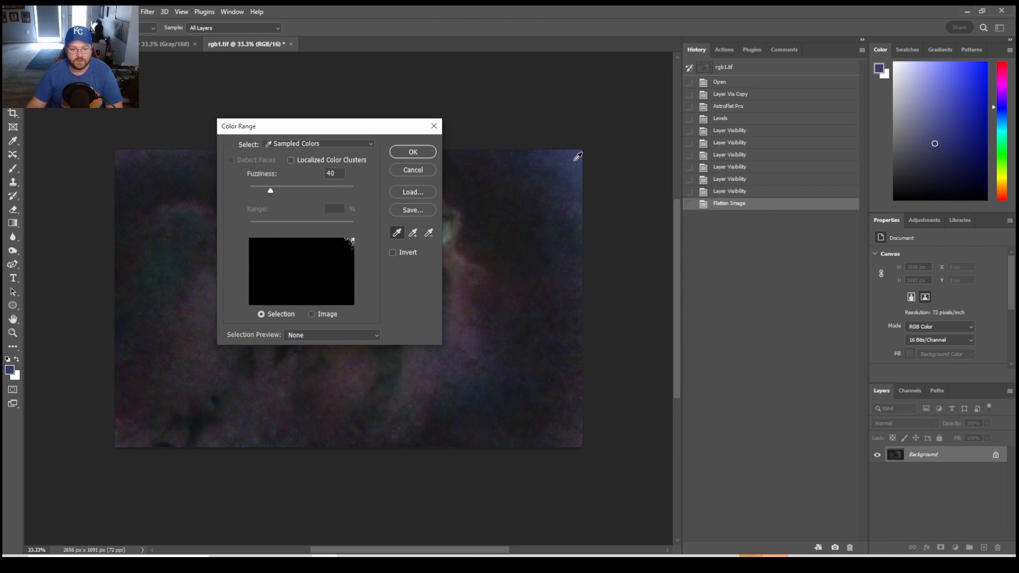
pyautogui.click(571, 163)
pyautogui.click(575, 163)
pyautogui.click(574, 163)
pyautogui.click(574, 164)
pyautogui.click(573, 163)
pyautogui.click(573, 163)
pyautogui.click(574, 153)
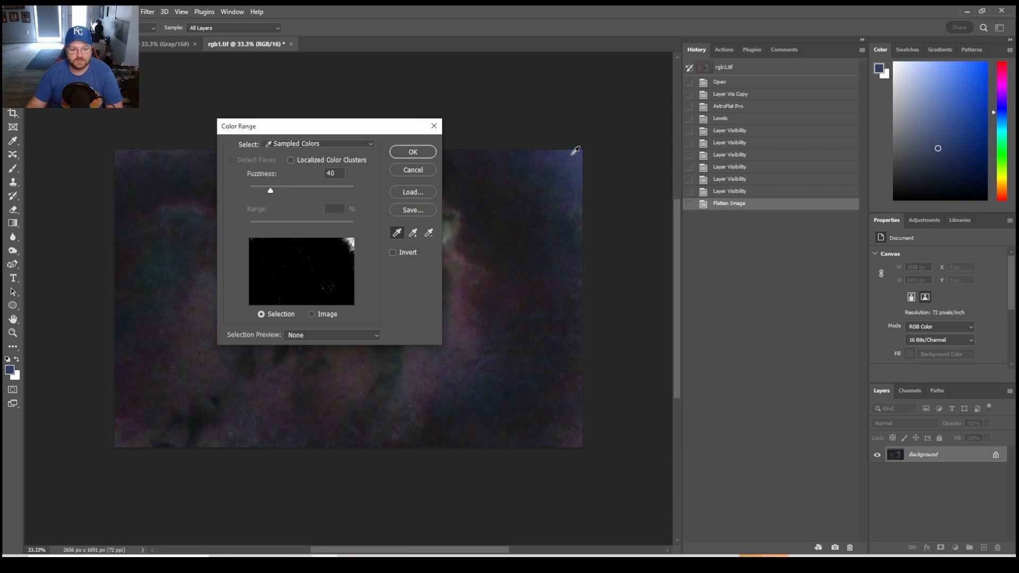
pyautogui.click(575, 151)
pyautogui.click(574, 153)
pyautogui.click(574, 154)
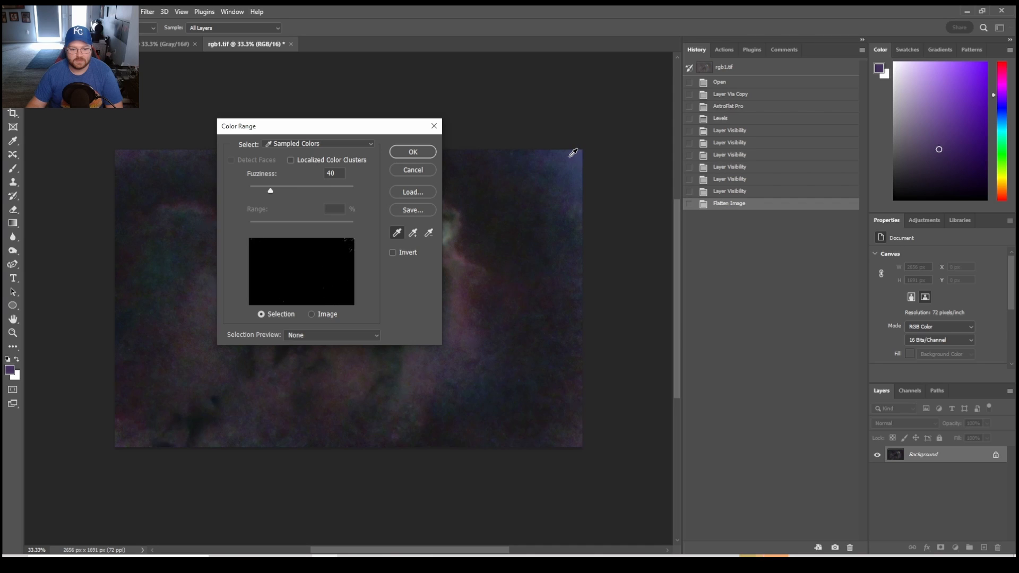
pyautogui.click(573, 154)
pyautogui.click(572, 156)
pyautogui.click(572, 158)
pyautogui.click(570, 160)
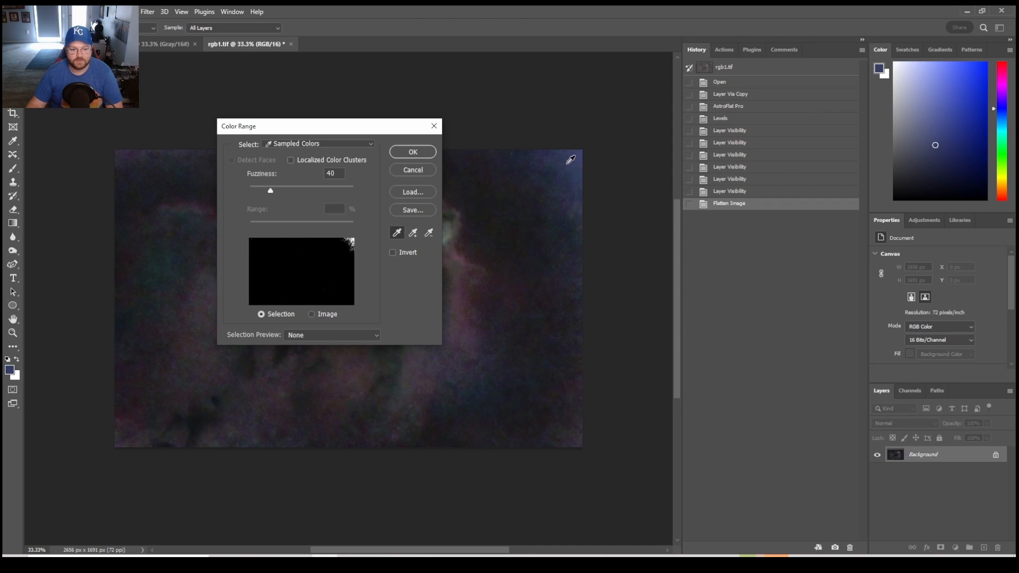
pyautogui.click(570, 161)
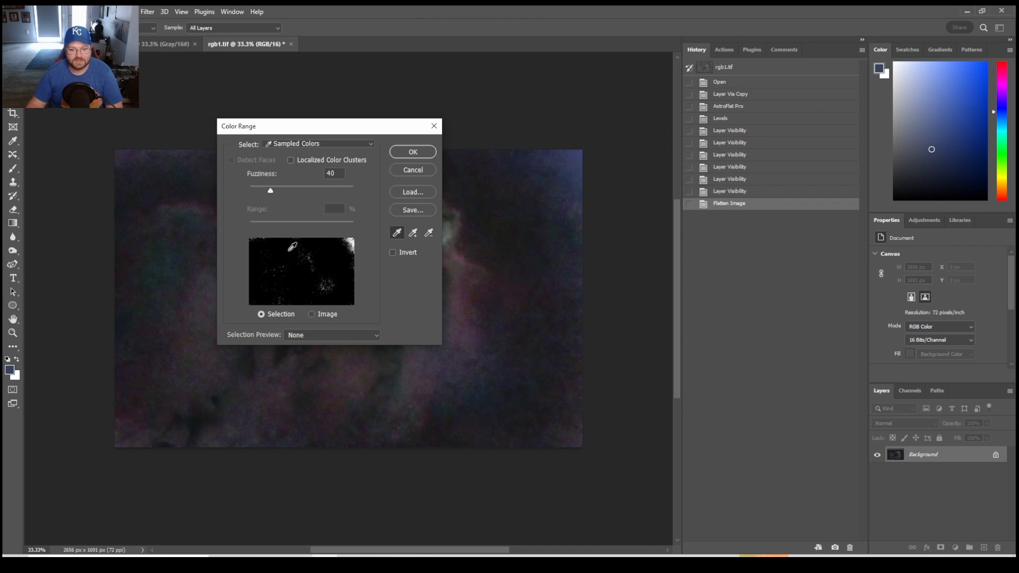
# Create the sampled-colour selection at fuzziness 40 and subtract the stray areas outside the image's upper-right corner with the Rectangular Marquee.
pyautogui.click(420, 154)
pyautogui.press('b')
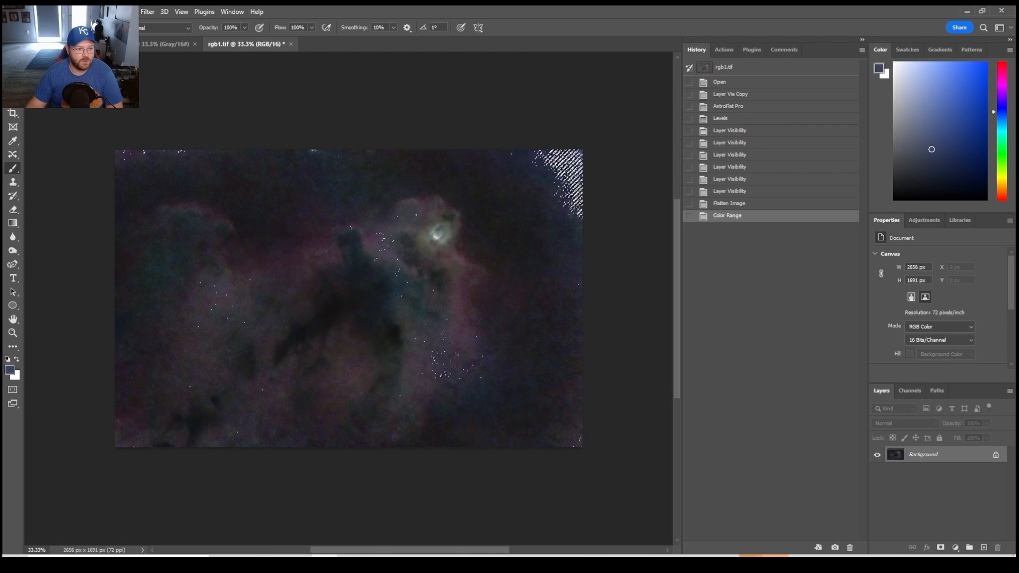
pyautogui.click(13, 72)
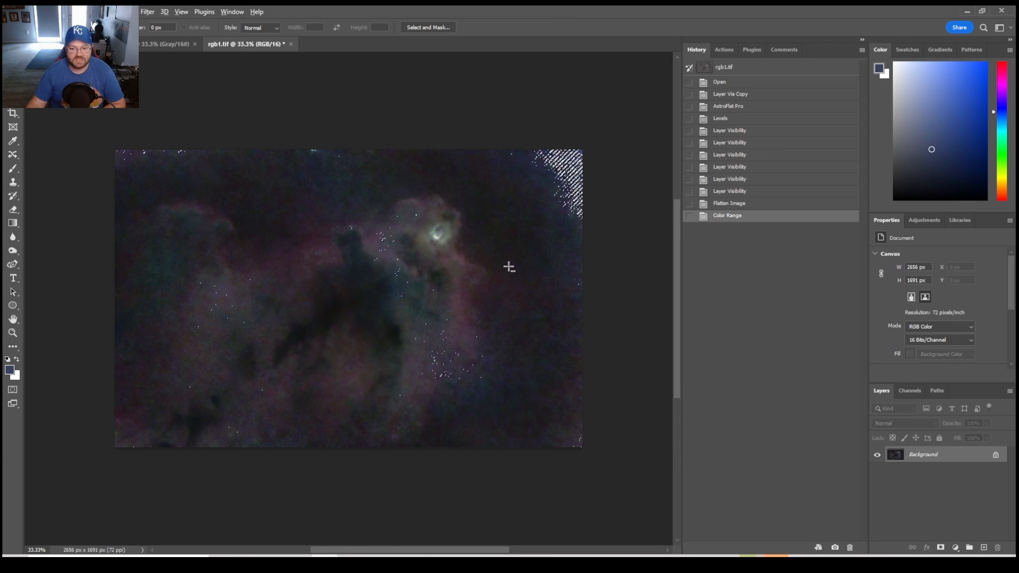
pyautogui.moveTo(516, 233); pyautogui.dragTo(651, 458)
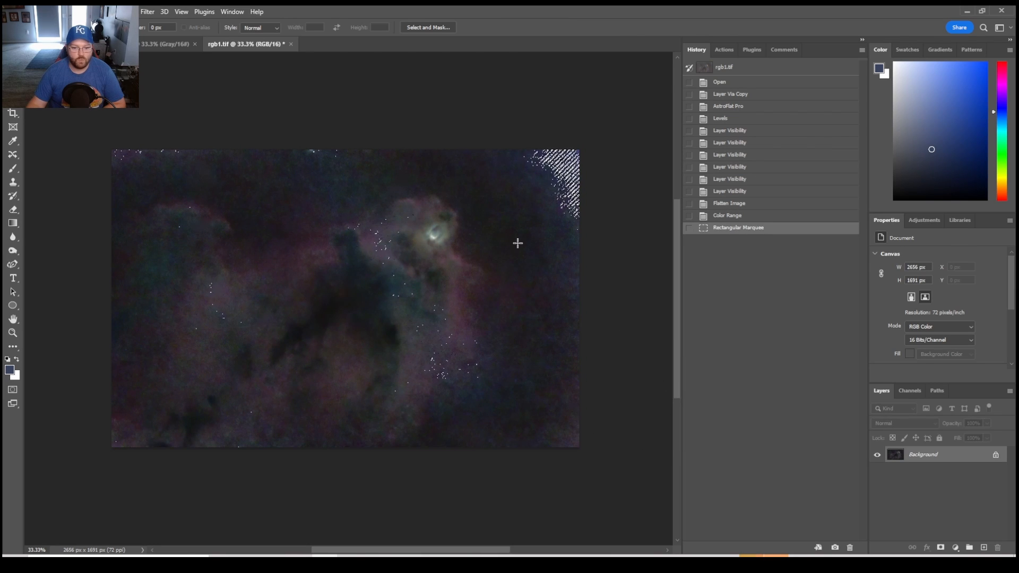
pyautogui.moveTo(526, 208); pyautogui.dragTo(65, 485)
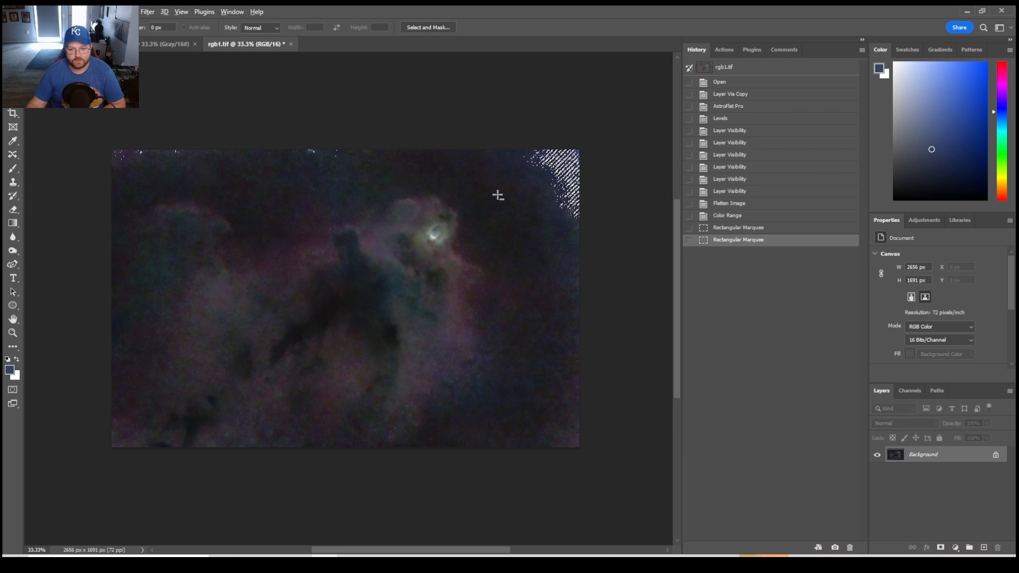
pyautogui.moveTo(433, 166); pyautogui.dragTo(97, 89)
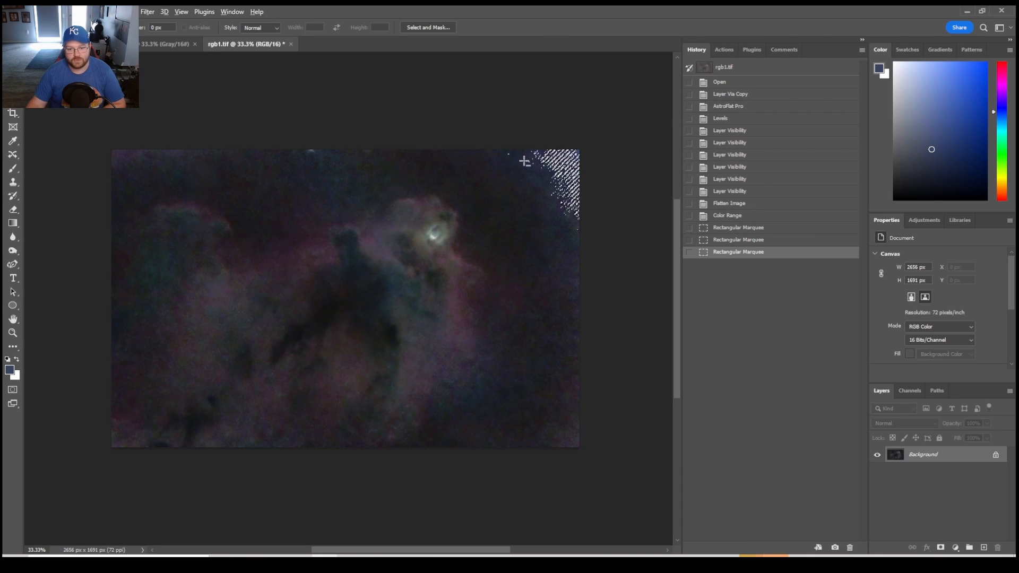
pyautogui.moveTo(497, 143); pyautogui.dragTo(496, 145)
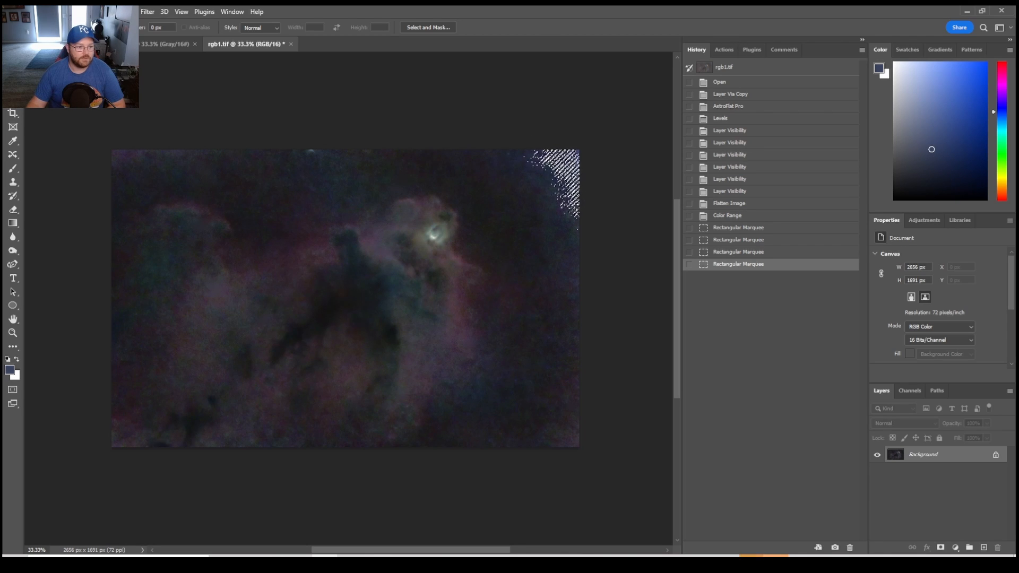
# Refine the corner selection in Select and Mask with a feather of about 62 px and the edge shifted about +43%.
pyautogui.click(128, 11)
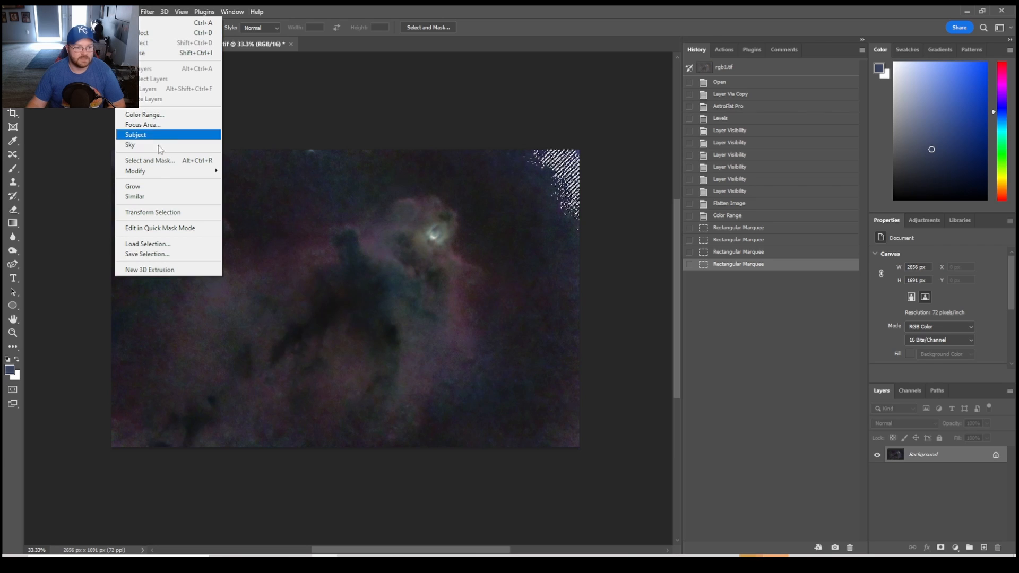
pyautogui.click(159, 165)
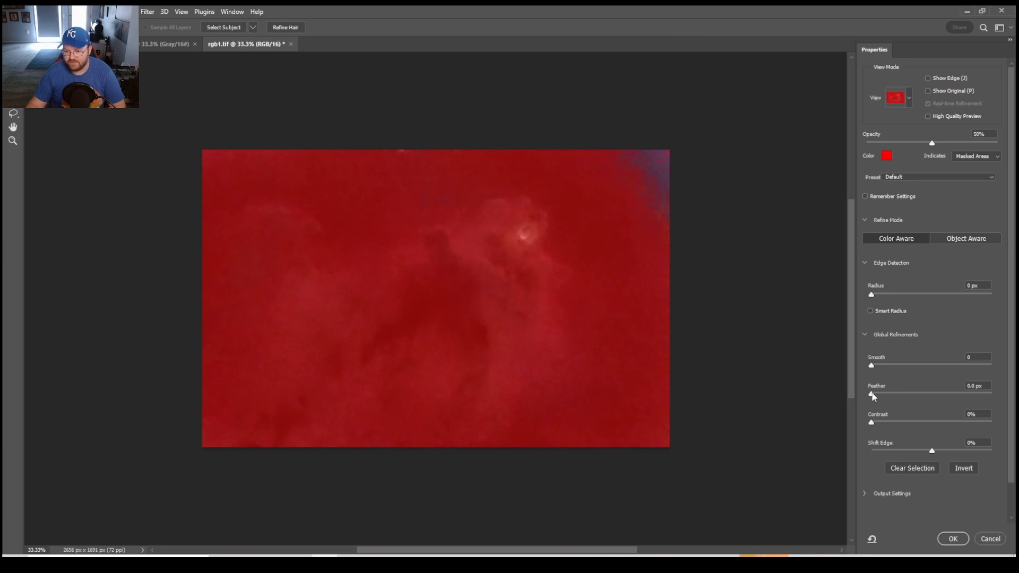
pyautogui.moveTo(873, 396); pyautogui.dragTo(948, 399)
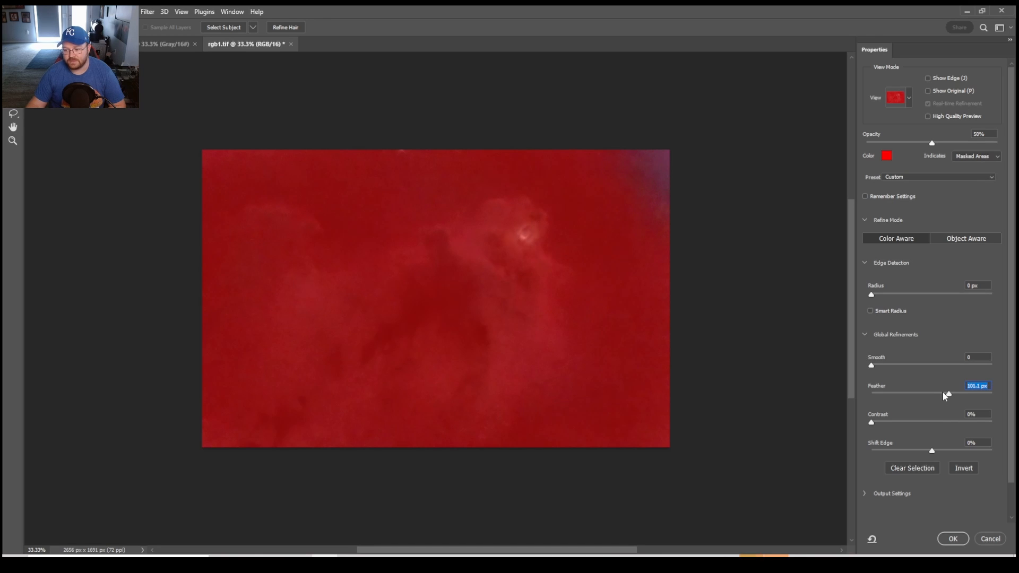
pyautogui.moveTo(941, 390); pyautogui.dragTo(924, 391)
pyautogui.click(943, 451)
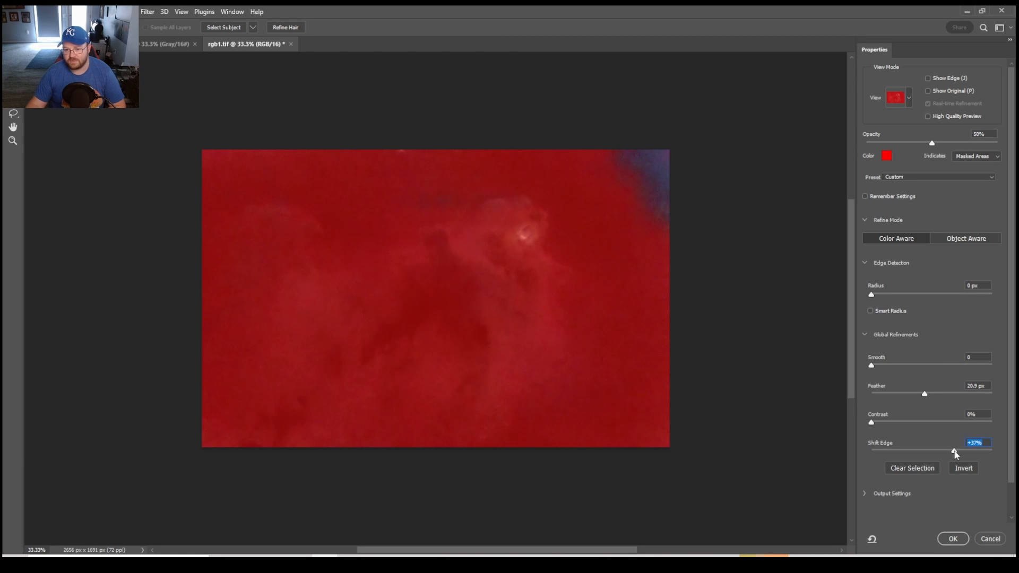
pyautogui.moveTo(949, 452); pyautogui.dragTo(950, 452)
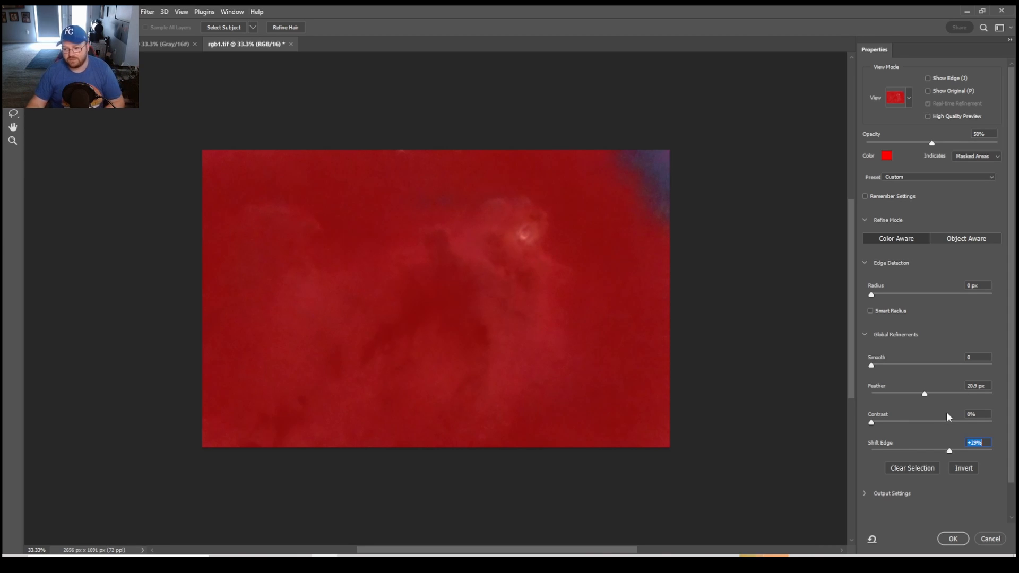
pyautogui.moveTo(950, 452); pyautogui.dragTo(954, 453)
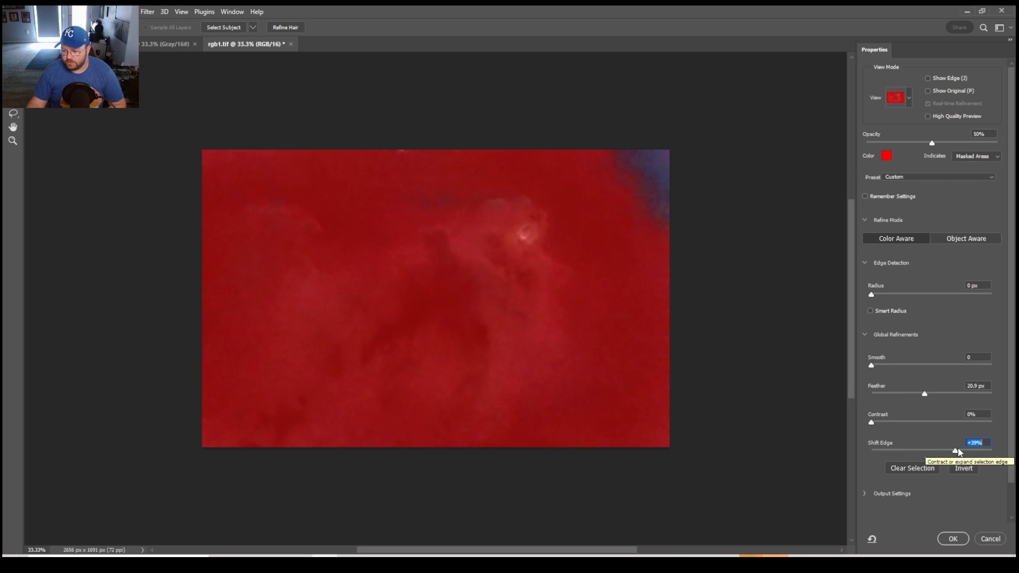
pyautogui.moveTo(922, 394); pyautogui.dragTo(942, 397)
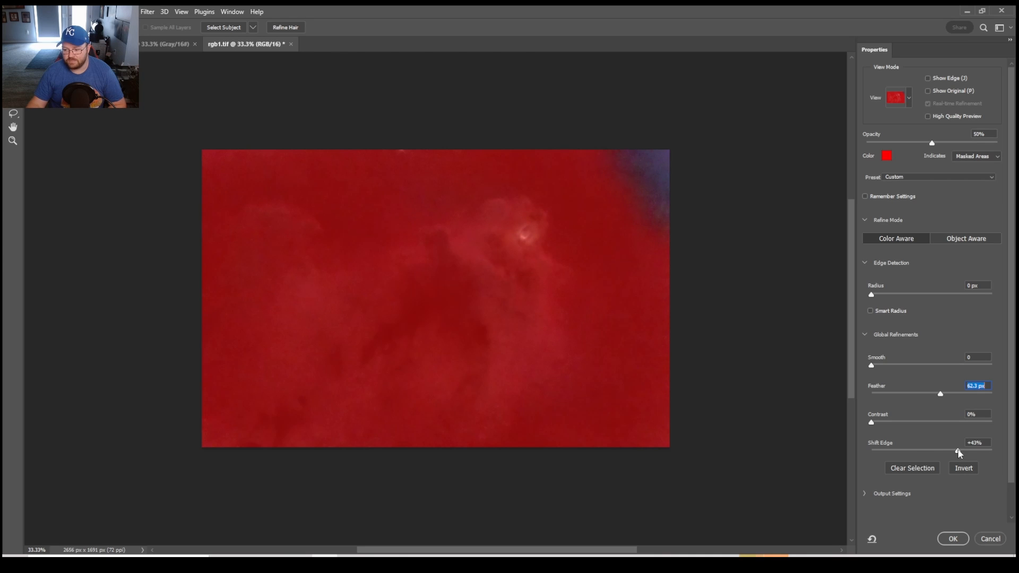
pyautogui.click(958, 451)
pyautogui.click(953, 540)
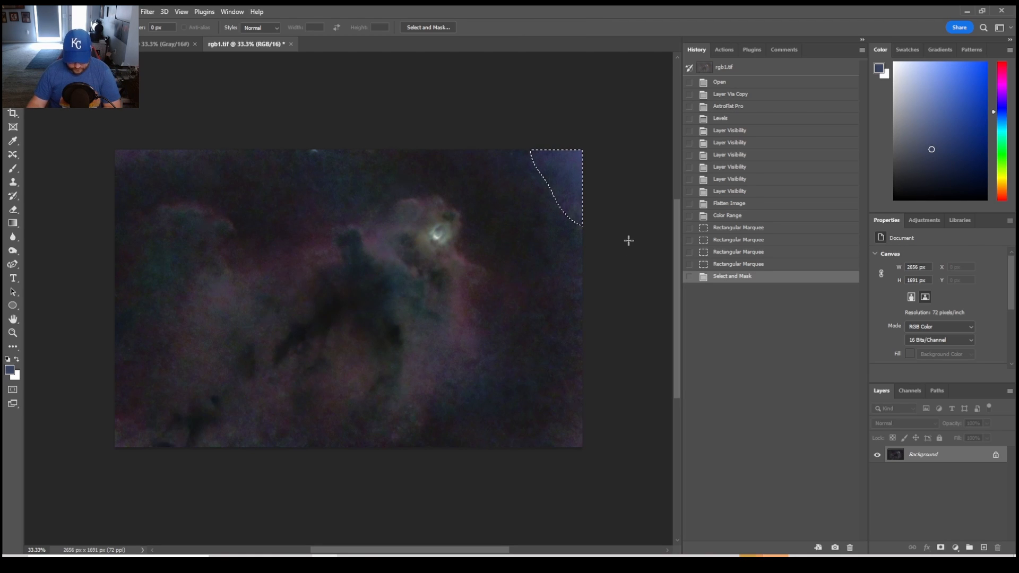
# Lower the blue channel in the selected corner with Curves, placing a point at input 93, output 73.
pyautogui.hotkey('ctrl', 'm')
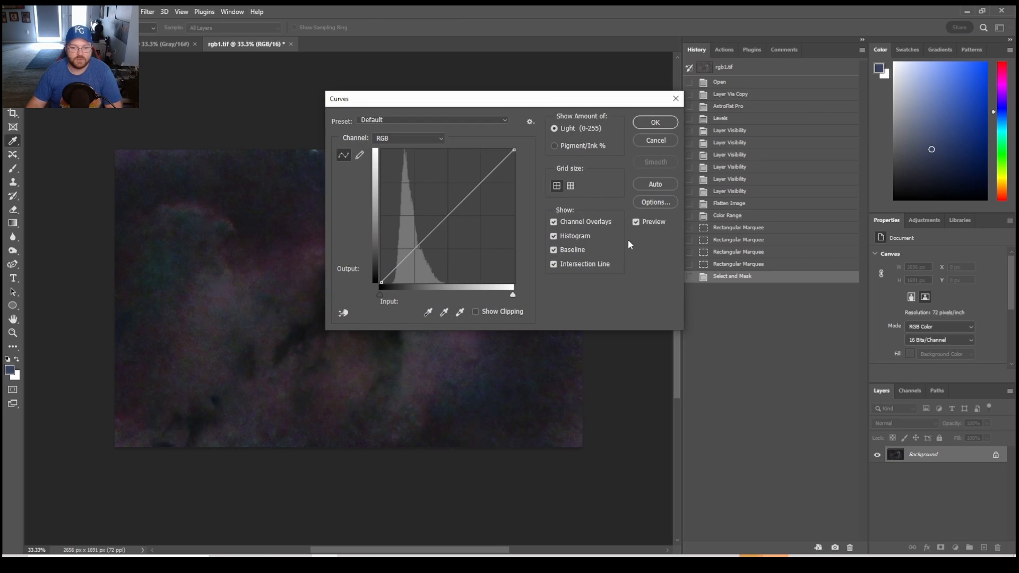
pyautogui.moveTo(542, 103); pyautogui.dragTo(287, 183)
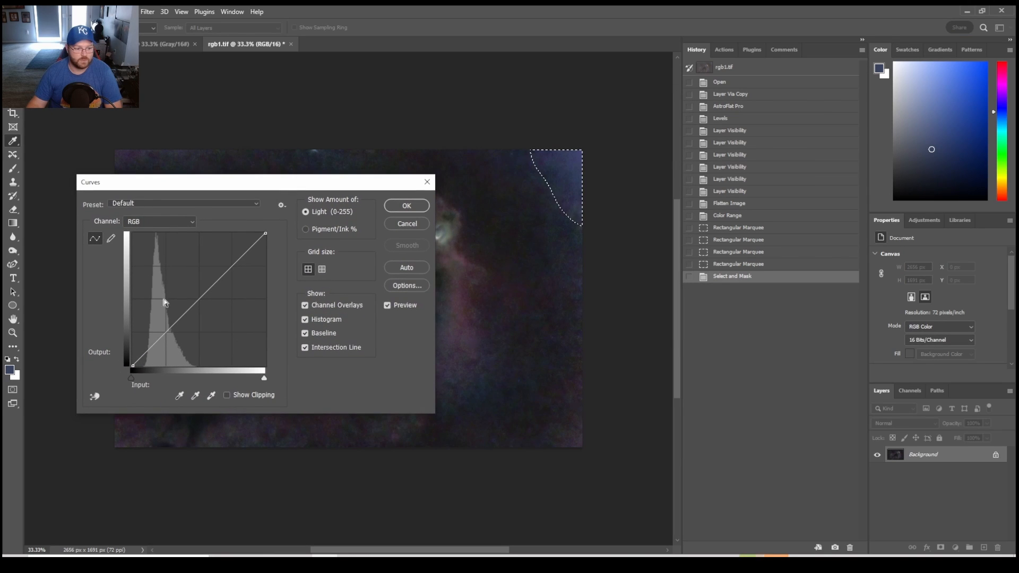
pyautogui.click(148, 220)
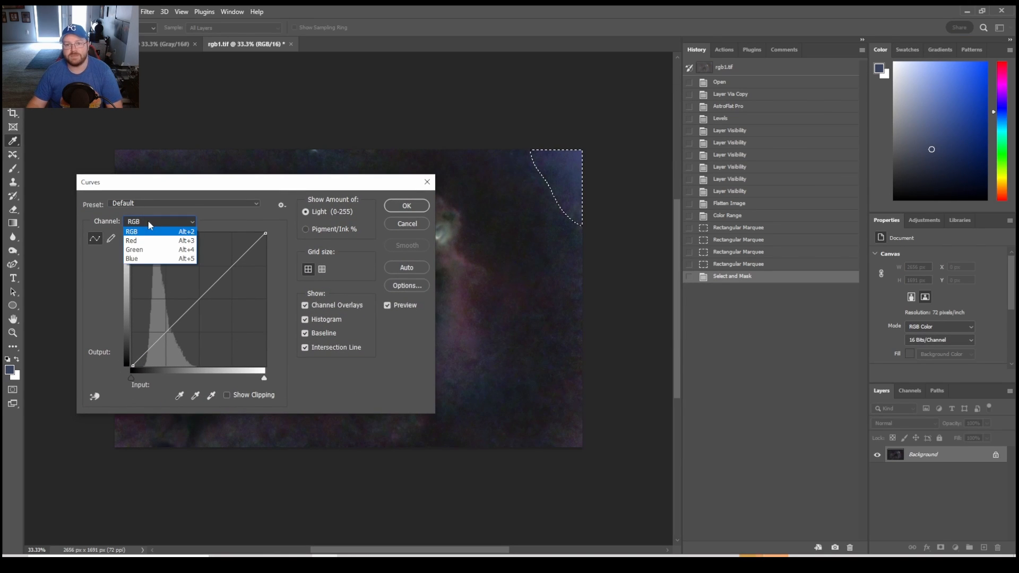
pyautogui.click(149, 260)
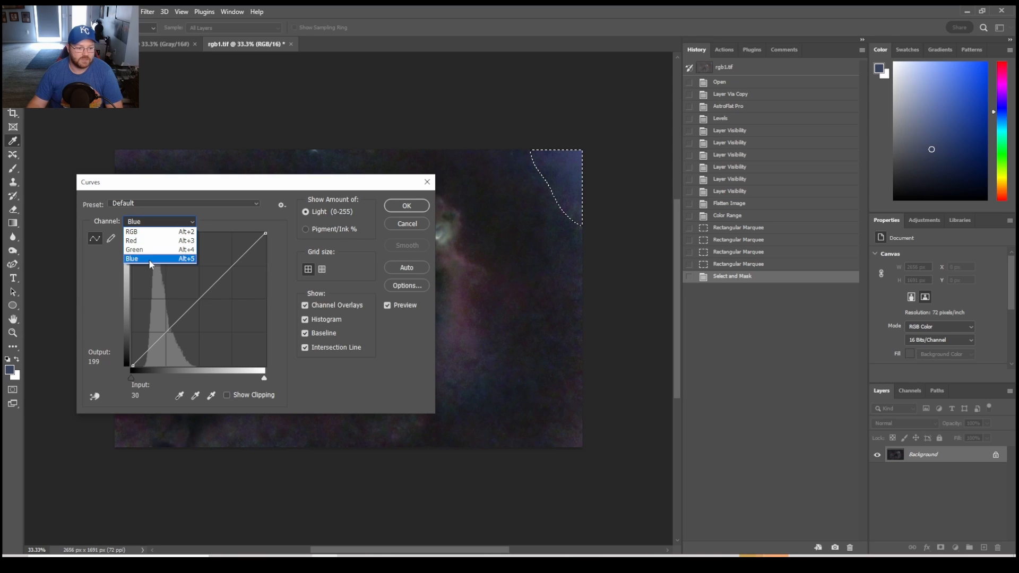
pyautogui.click(177, 321)
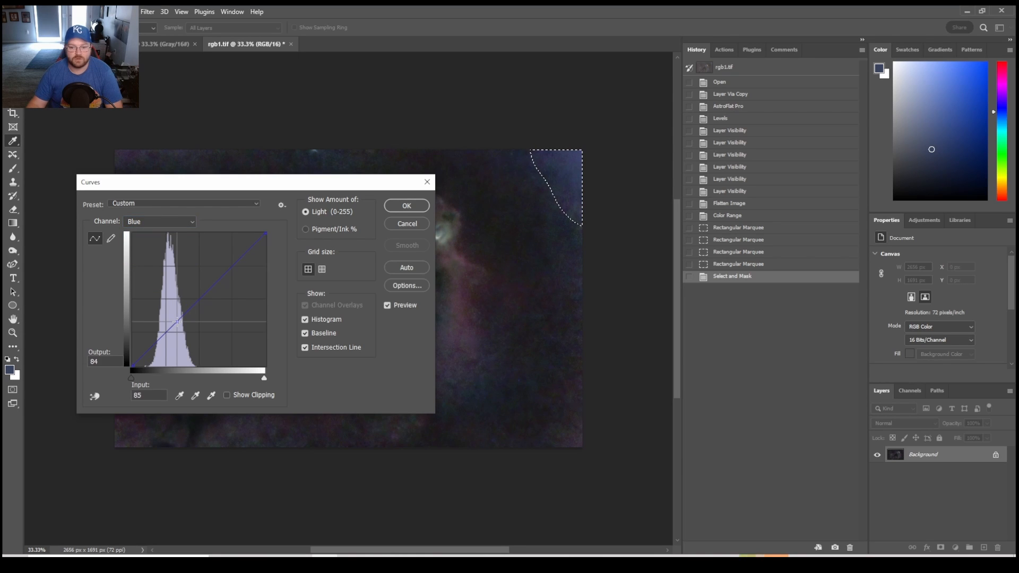
pyautogui.moveTo(177, 321); pyautogui.dragTo(182, 327)
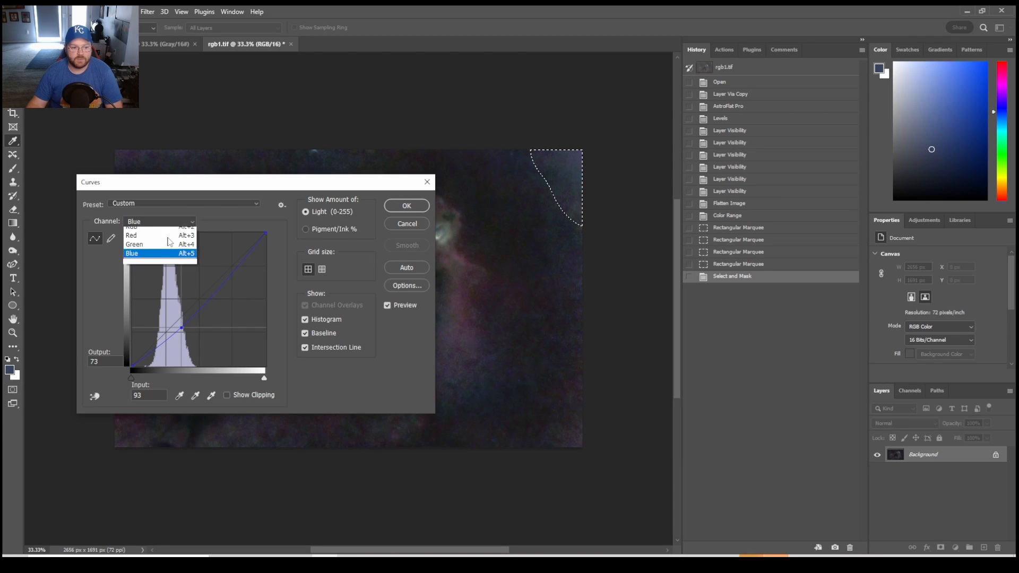
# Add curve points for red at input 87, output 85 and green at input 74, output 70, and apply the Curves adjustment.
pyautogui.click(159, 221)
pyautogui.click(165, 245)
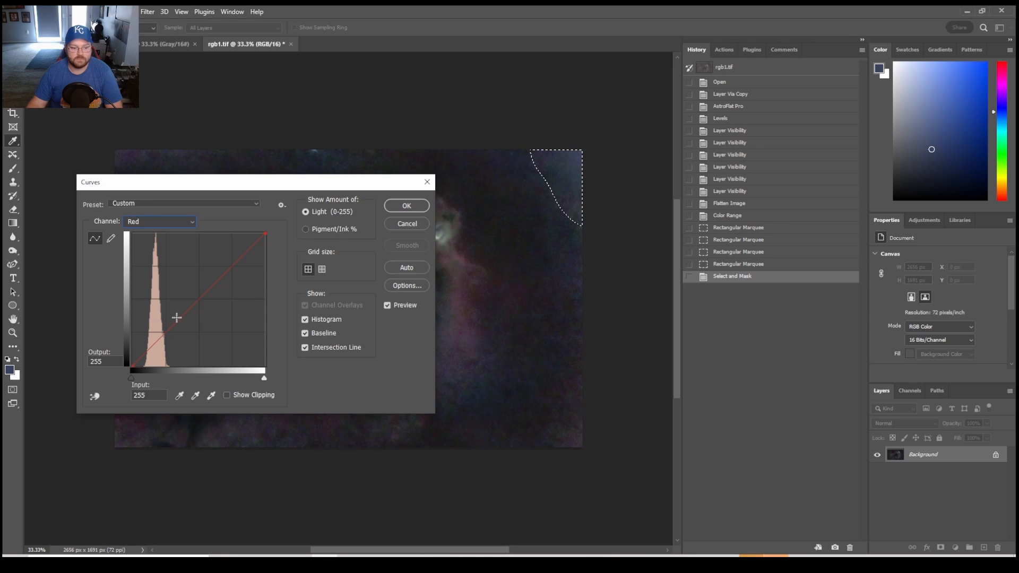
pyautogui.moveTo(180, 322); pyautogui.dragTo(179, 321)
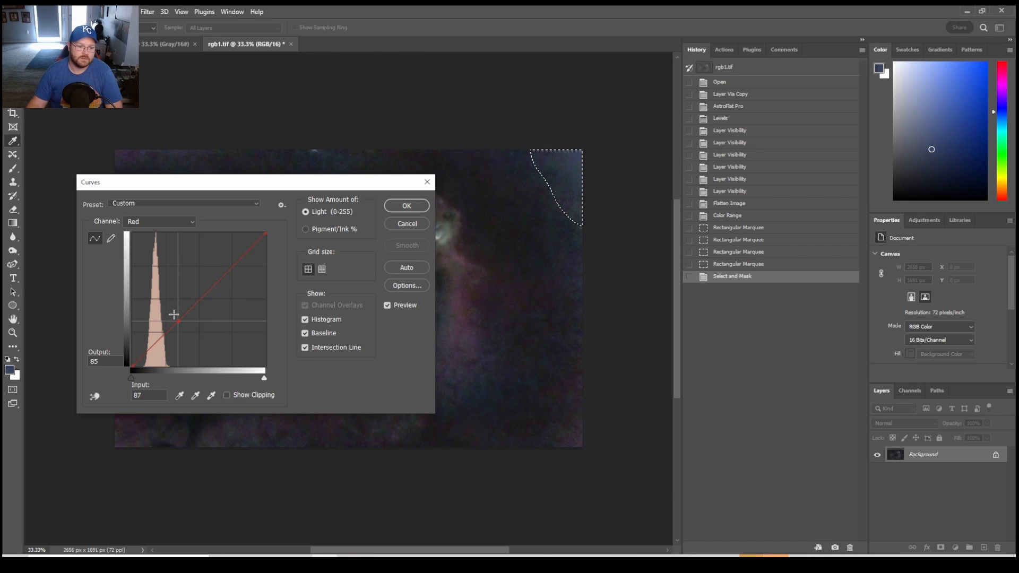
pyautogui.click(160, 221)
pyautogui.click(140, 252)
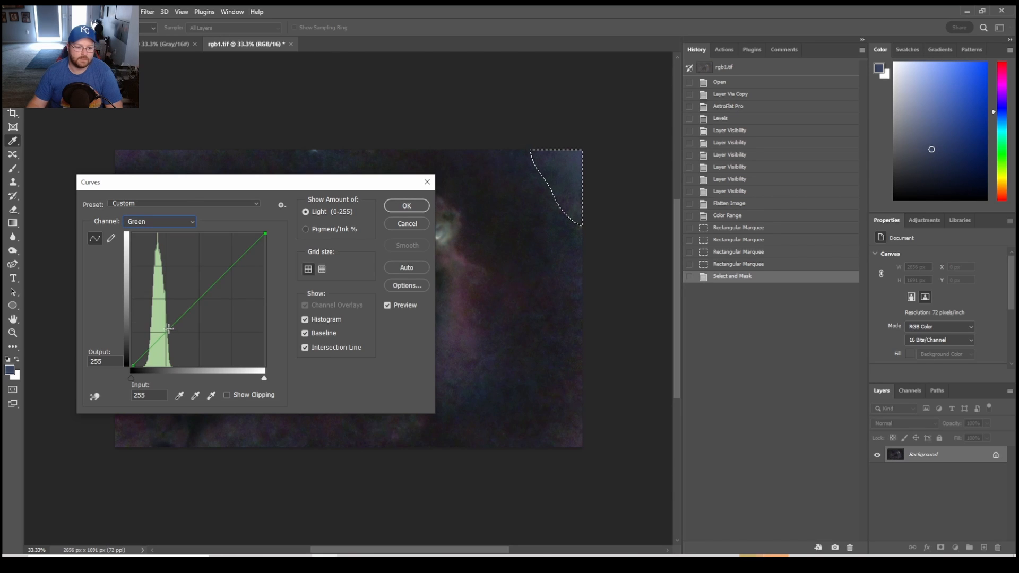
pyautogui.moveTo(169, 329); pyautogui.dragTo(171, 329)
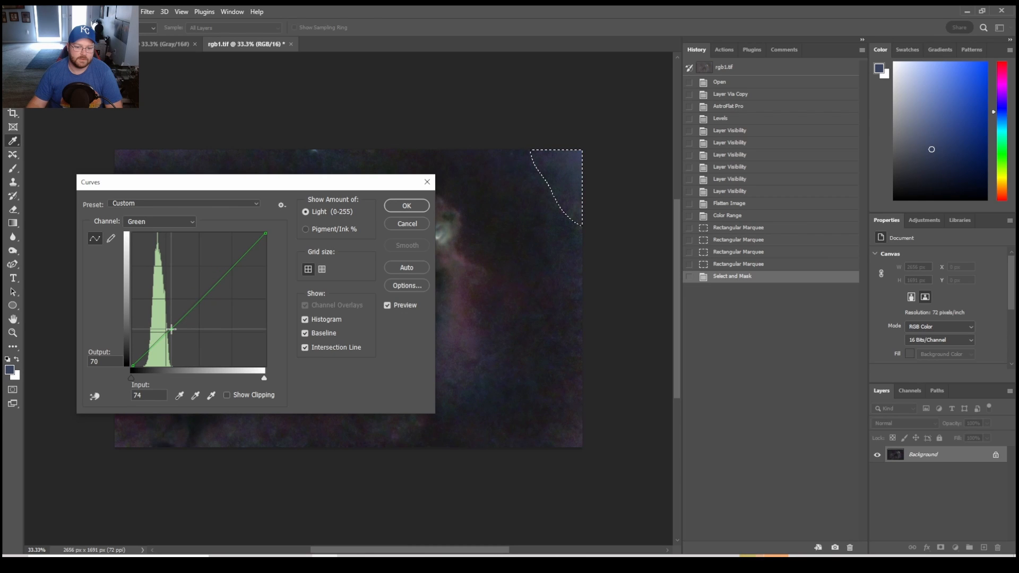
pyautogui.click(407, 205)
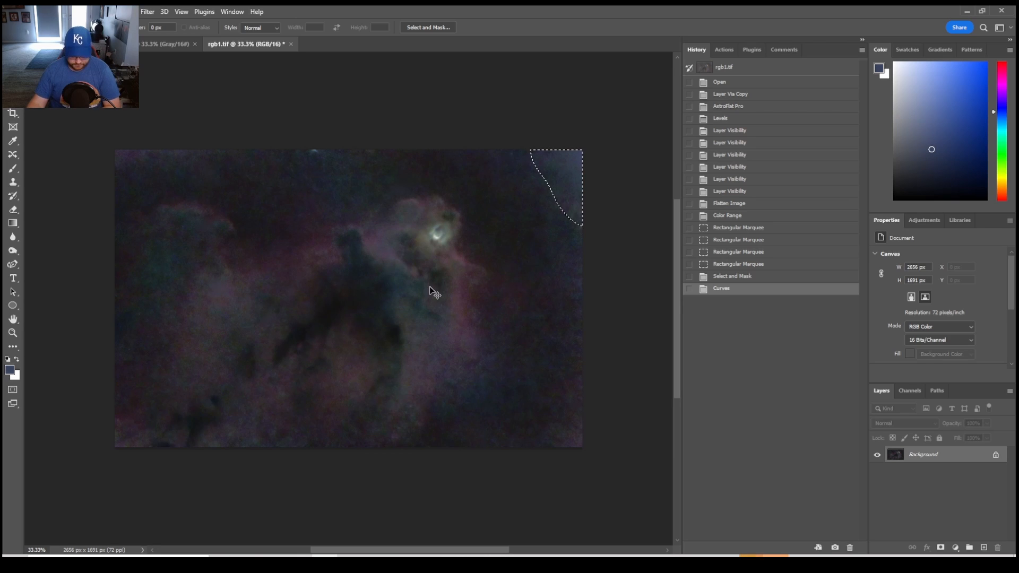
# Darken the selected corner with Levels by setting the RGB midtone to 0.81, and clear the selection.
pyautogui.hotkey('ctrl', 'l')
pyautogui.moveTo(471, 118); pyautogui.dragTo(275, 127)
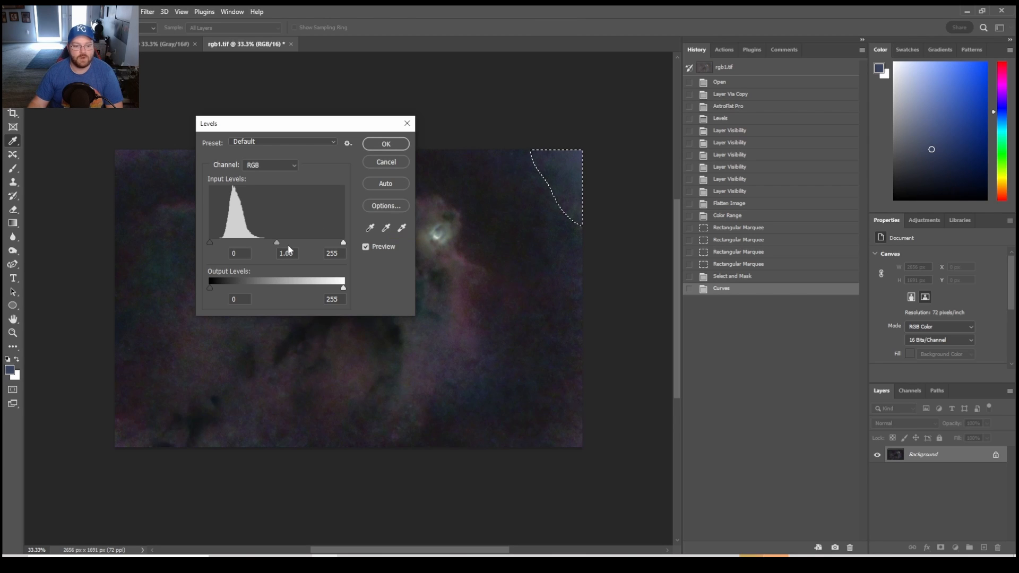
pyautogui.moveTo(276, 242); pyautogui.dragTo(280, 243)
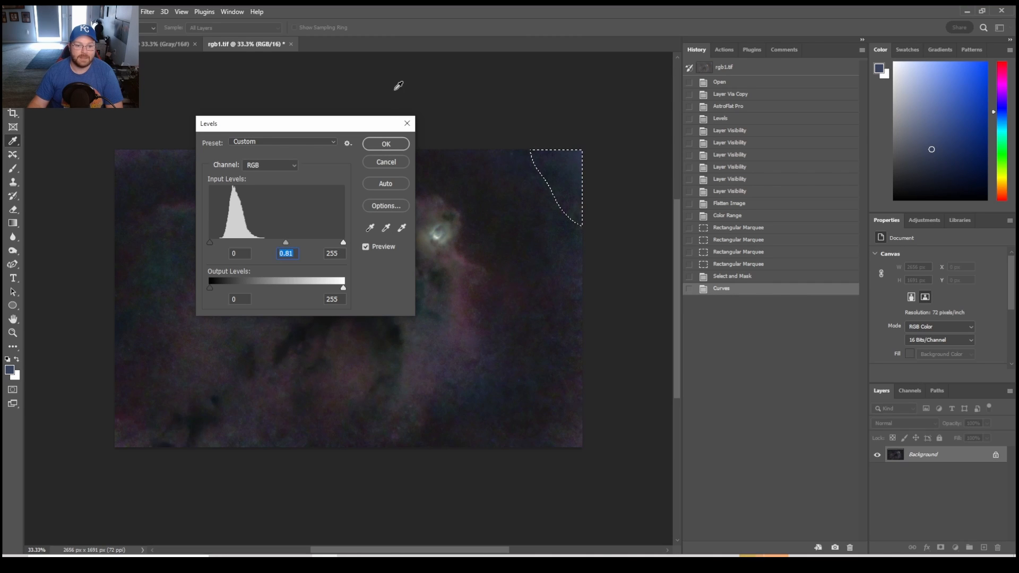
pyautogui.click(381, 139)
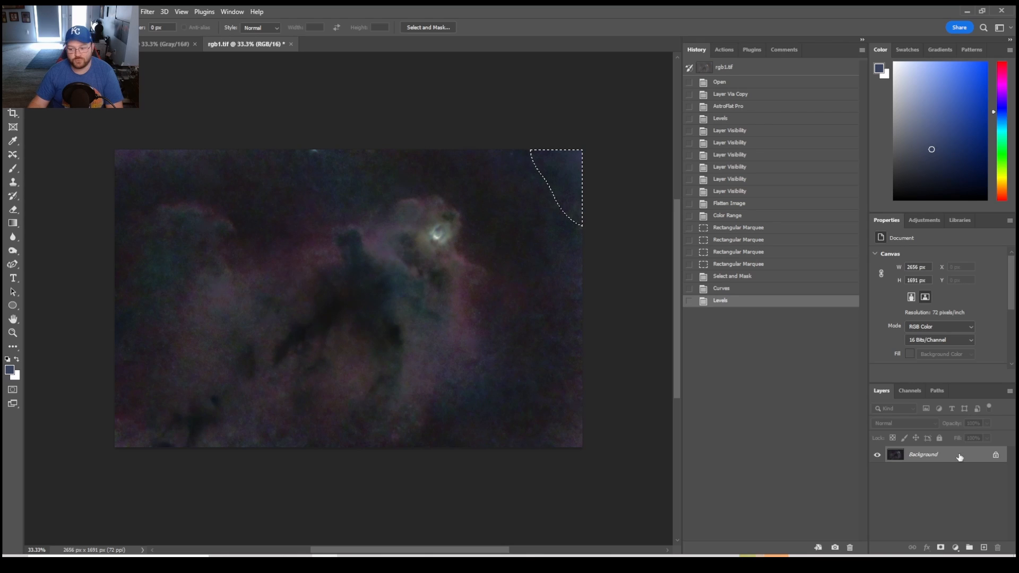
pyautogui.hotkey('ctrl', 'd')
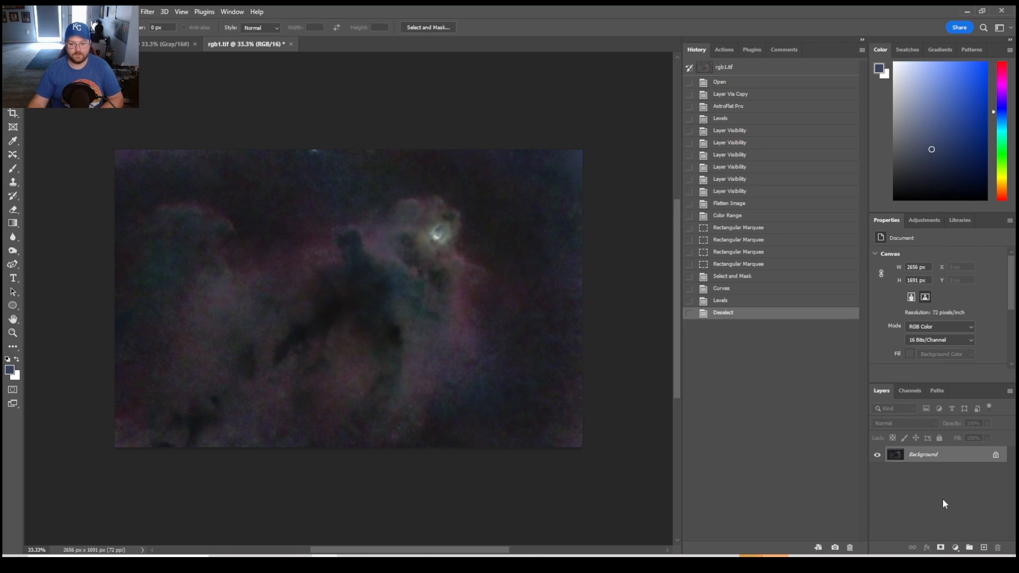
# Compare the image before and after the corner correction using the Flatten Image and Deselect history states, ending on the corrected version.
pyautogui.click(740, 205)
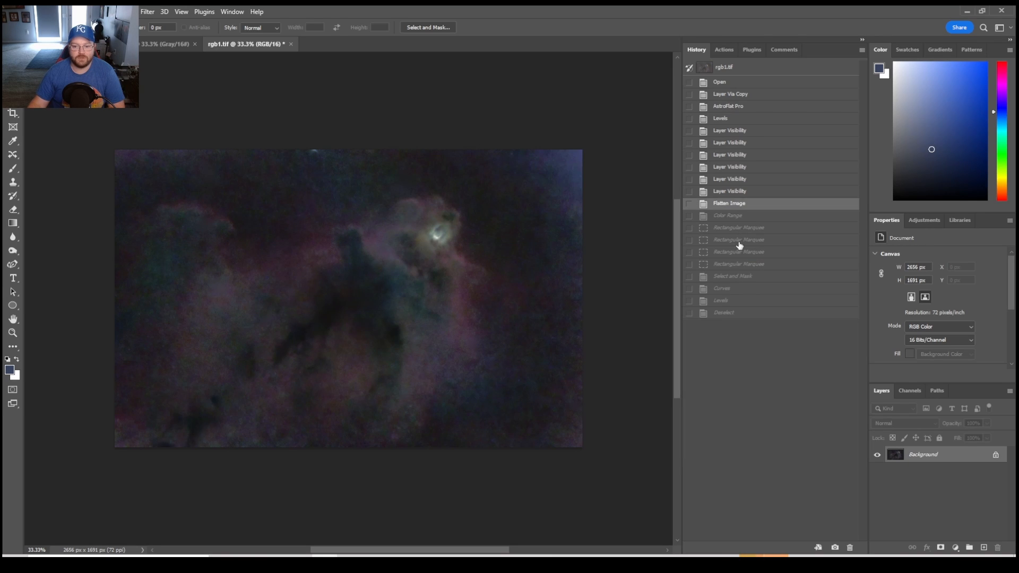
pyautogui.click(721, 315)
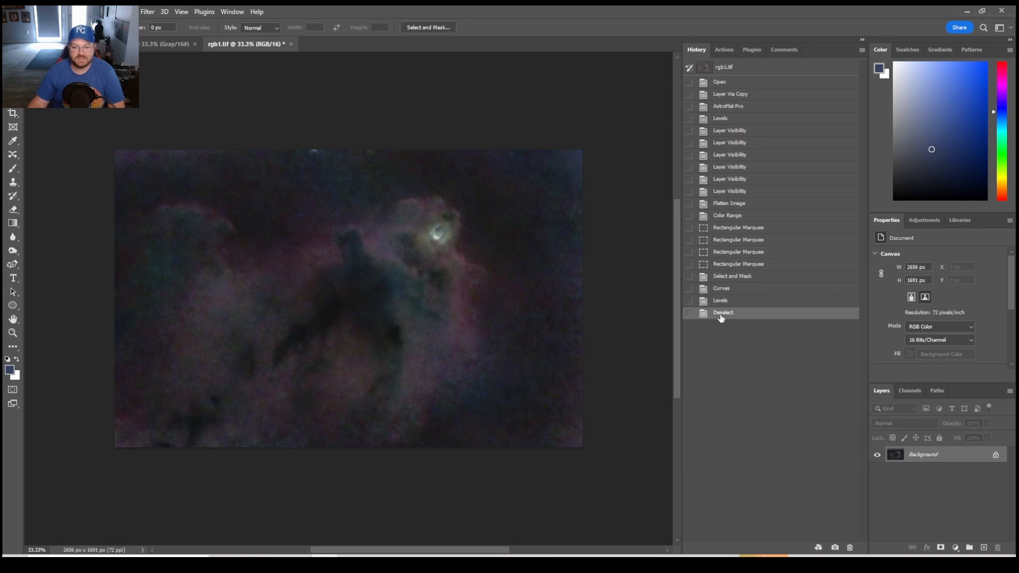
pyautogui.click(742, 216)
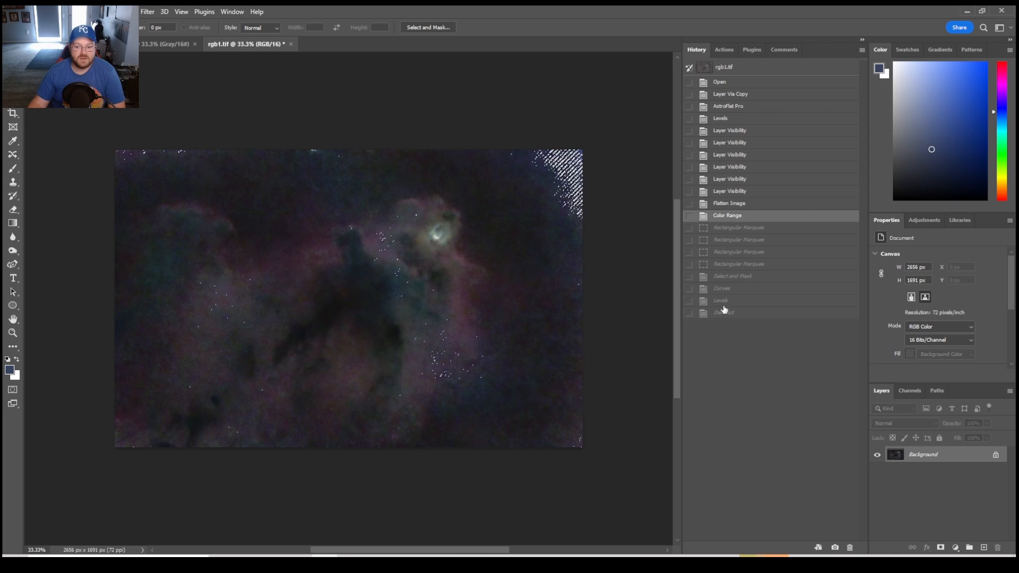
pyautogui.click(739, 205)
pyautogui.click(740, 192)
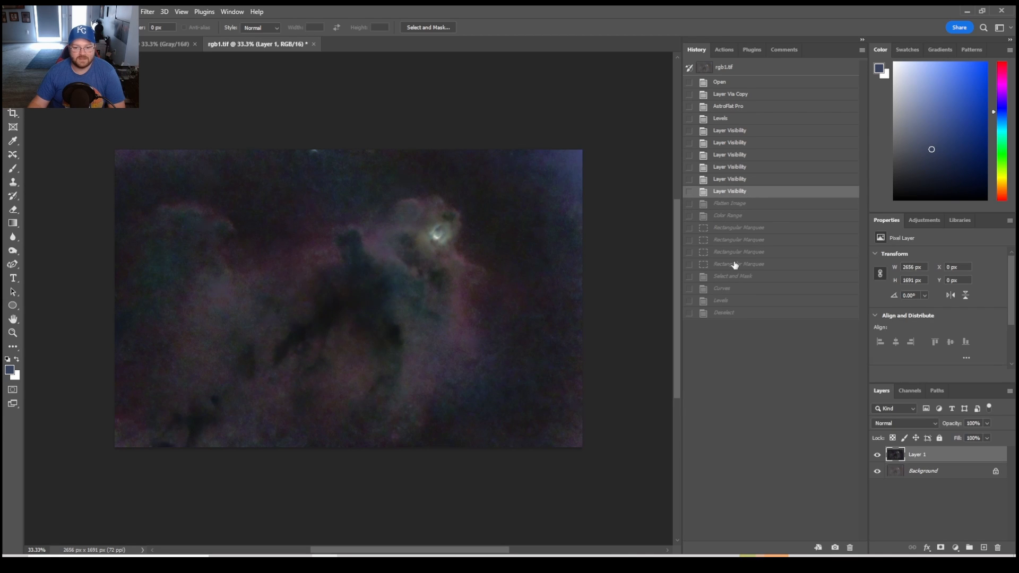
pyautogui.click(728, 314)
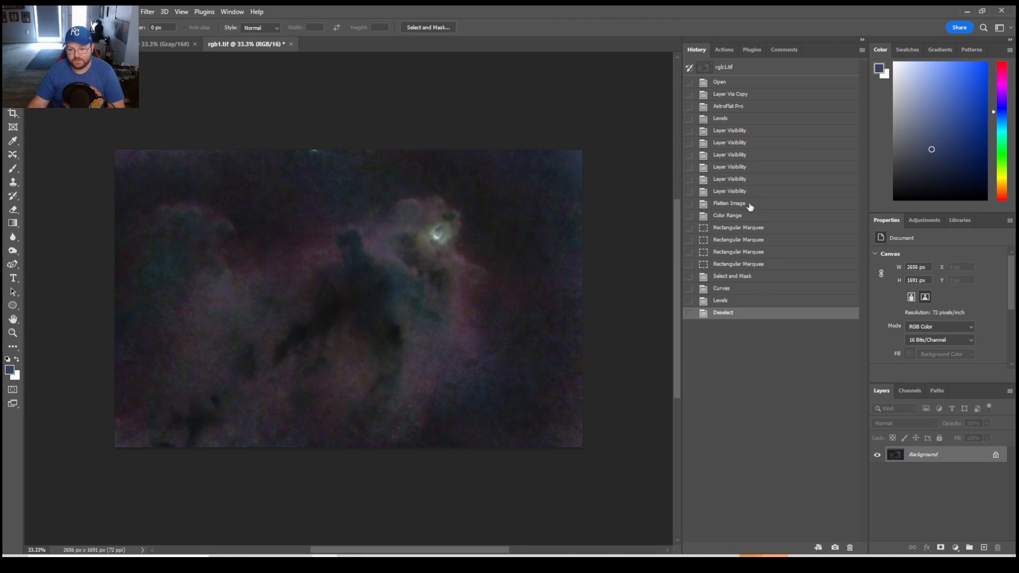
pyautogui.click(750, 207)
pyautogui.click(734, 315)
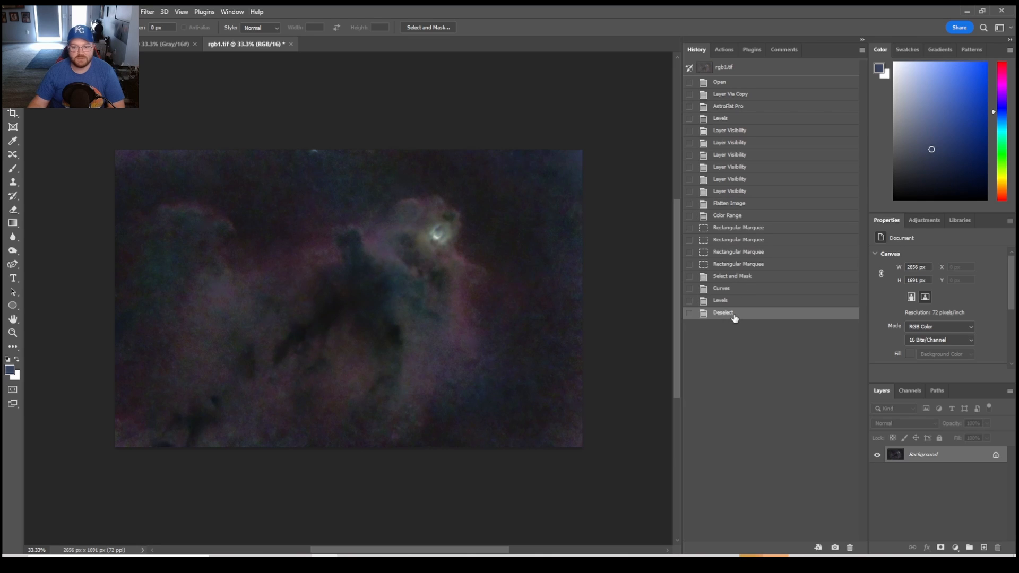
# Recheck the corner correction against the Flatten Image history state and save the corrected image as rgb2.tif.
pyautogui.click(739, 207)
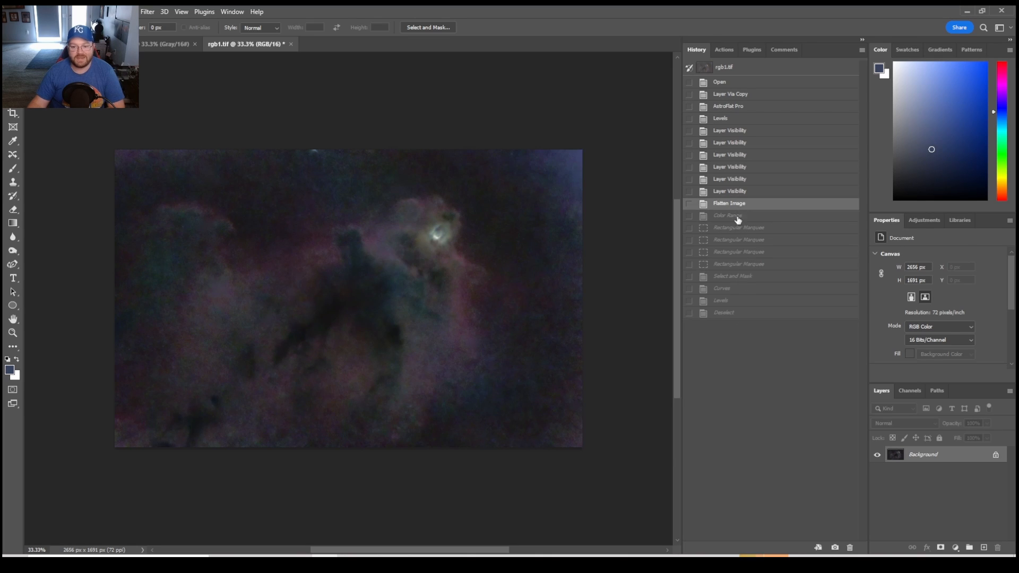
pyautogui.click(733, 315)
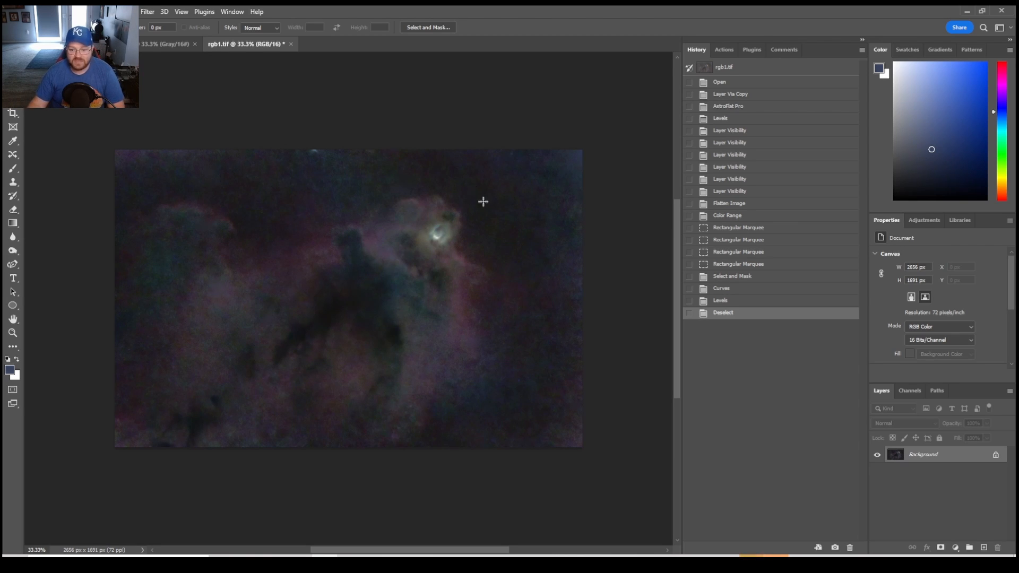
pyautogui.click(25, 11)
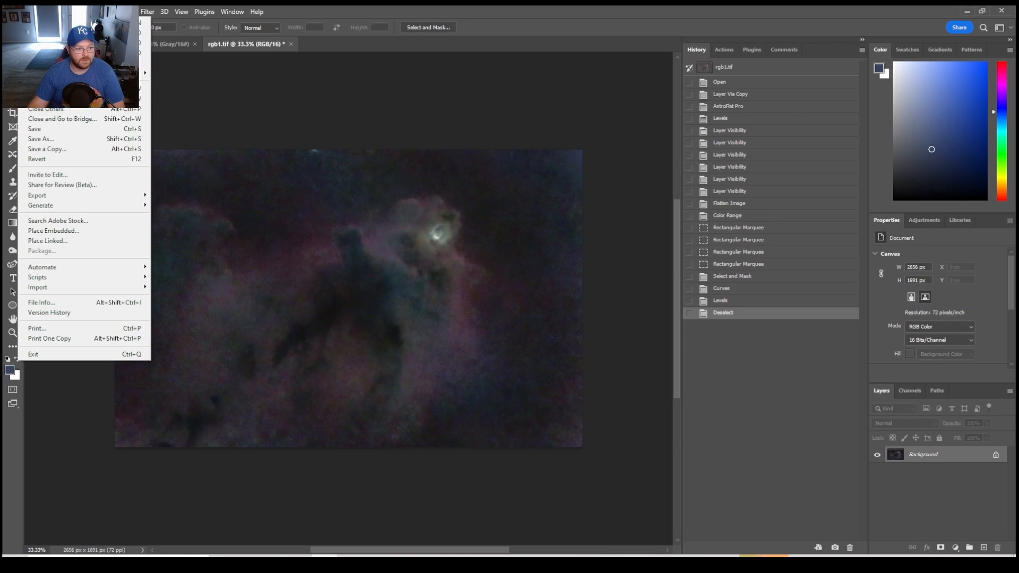
pyautogui.click(61, 139)
# Duplicate the background layer of l1.tif and flatten the copy with AstroFlat Pro at smoothness 100, edge cleanup 100 and dark noise reduction 28.
pyautogui.click(146, 45)
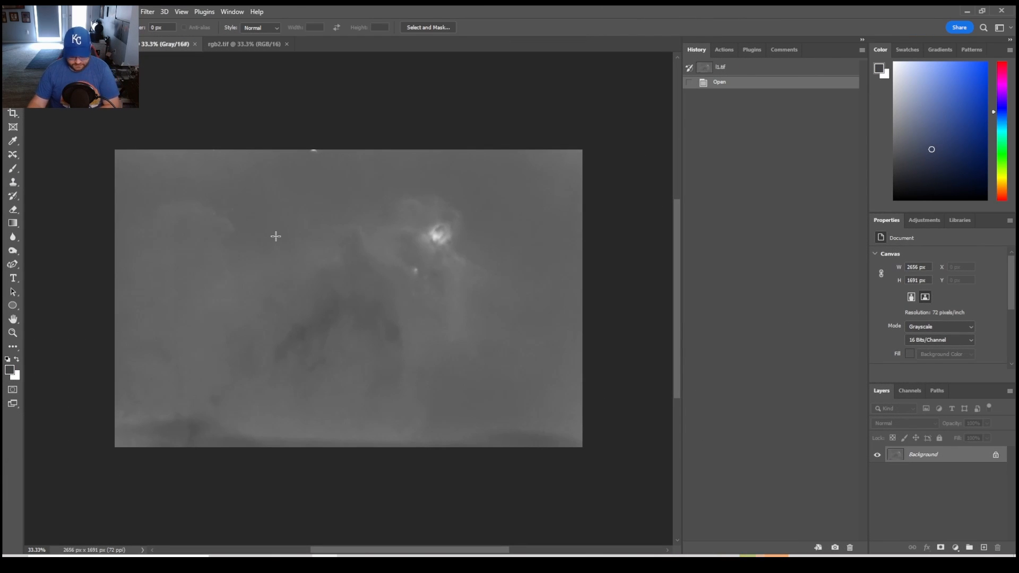
pyautogui.hotkey('ctrl', 'j')
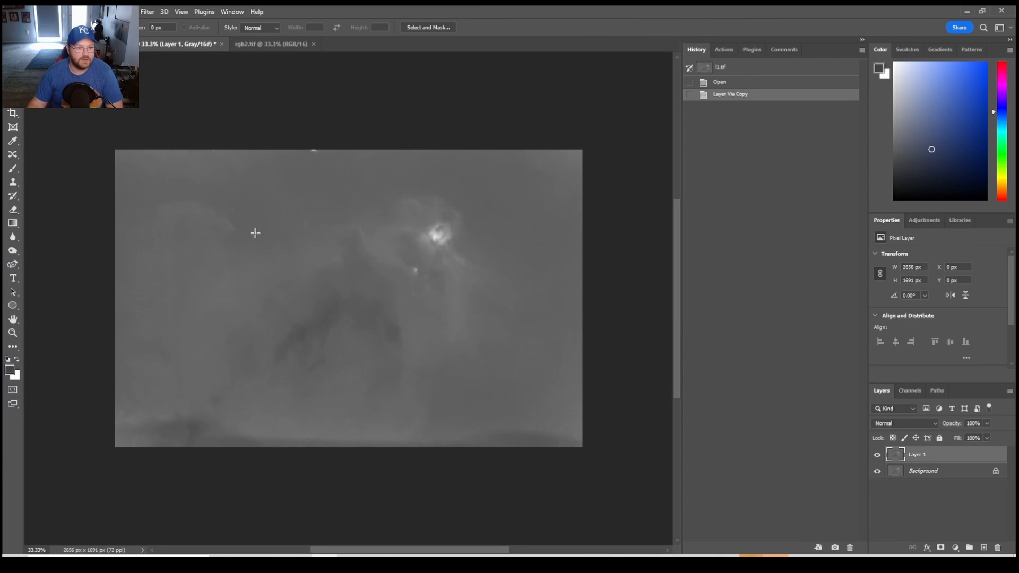
pyautogui.click(147, 12)
pyautogui.moveTo(222, 257)
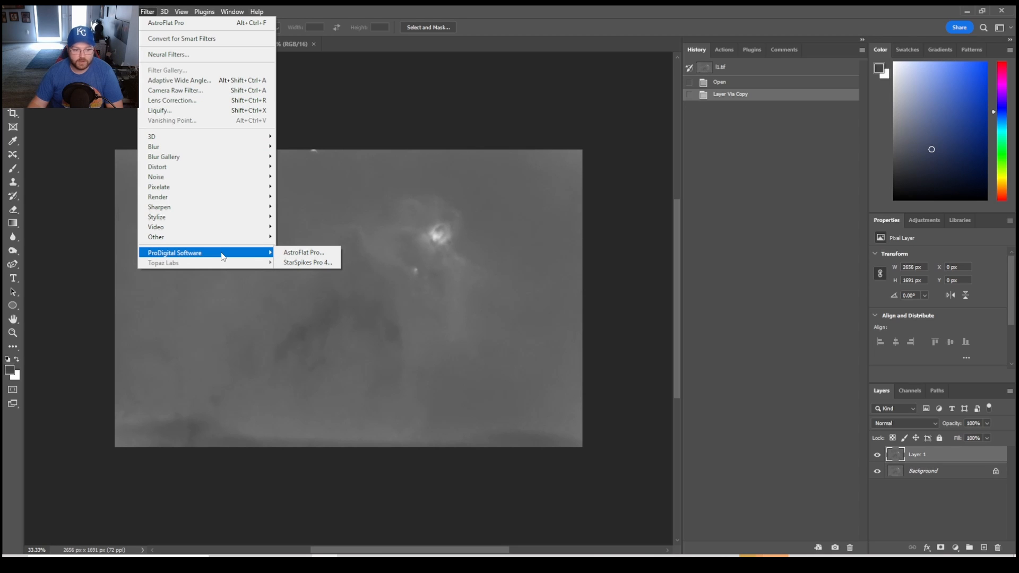
pyautogui.click(304, 252)
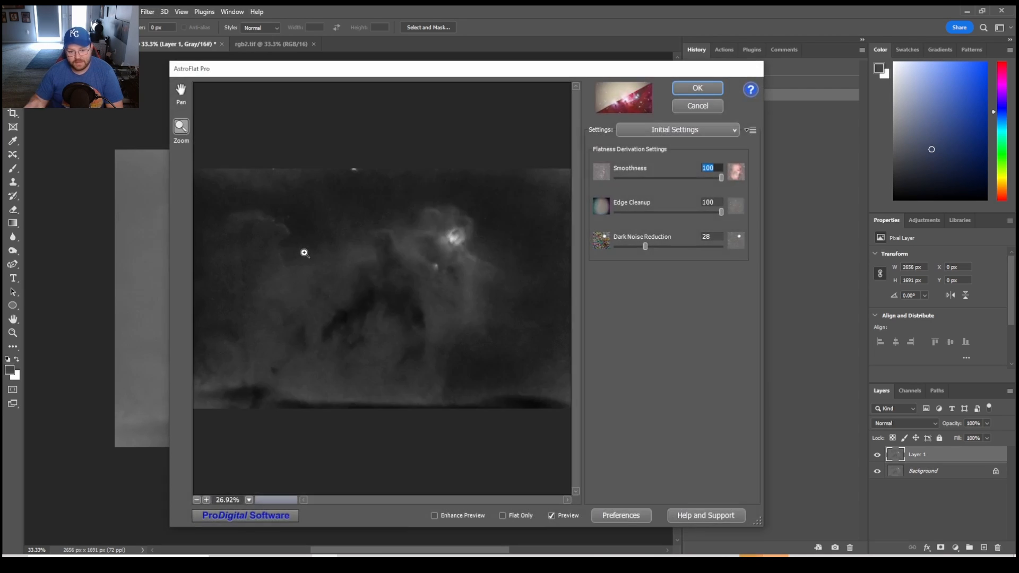
pyautogui.click(706, 86)
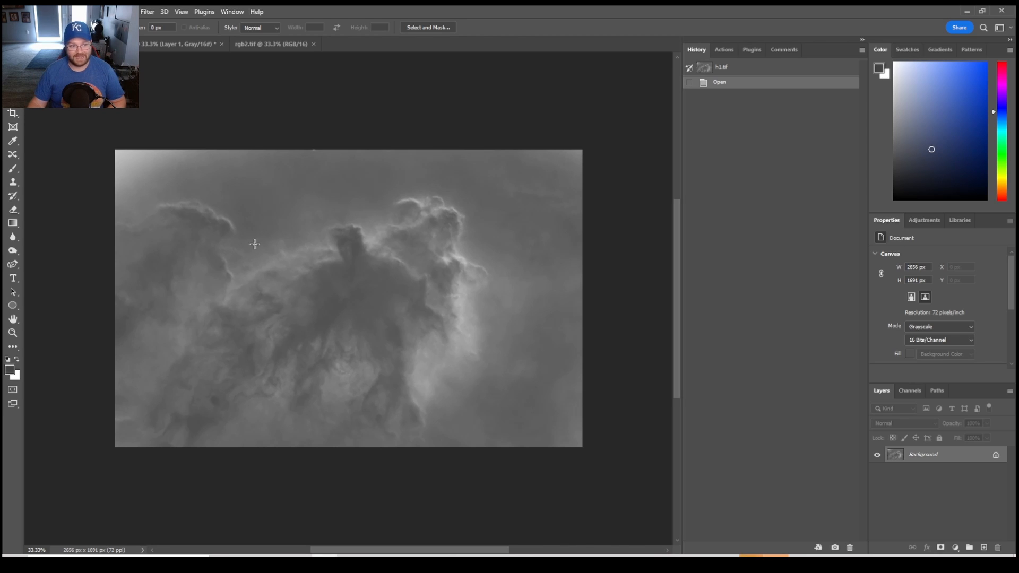
# Compare the flattened l1.tif with the unprocessed h1.tif, ending on h1.tif.
pyautogui.click(155, 44)
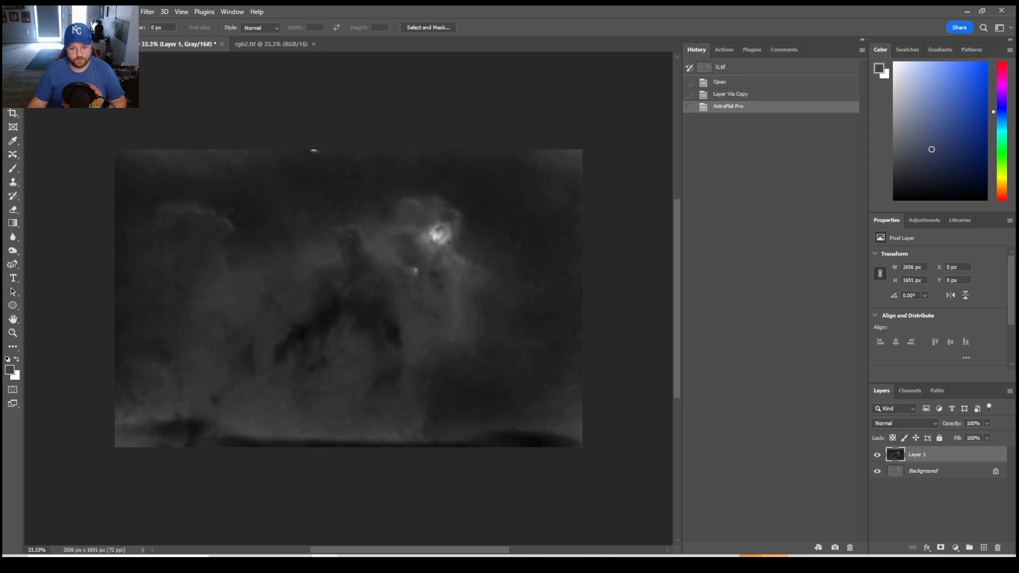
pyautogui.click(89, 44)
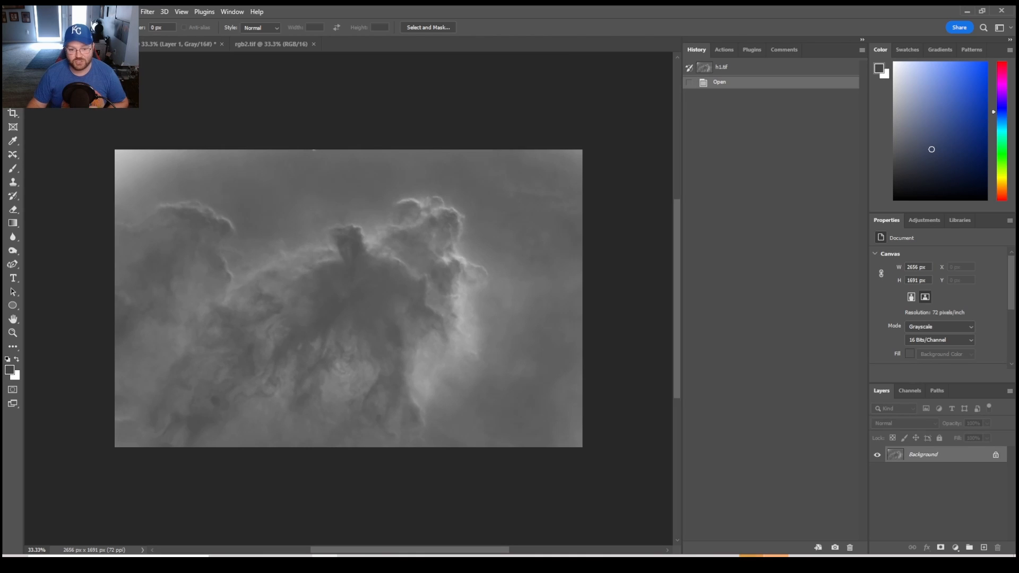
pyautogui.click(165, 44)
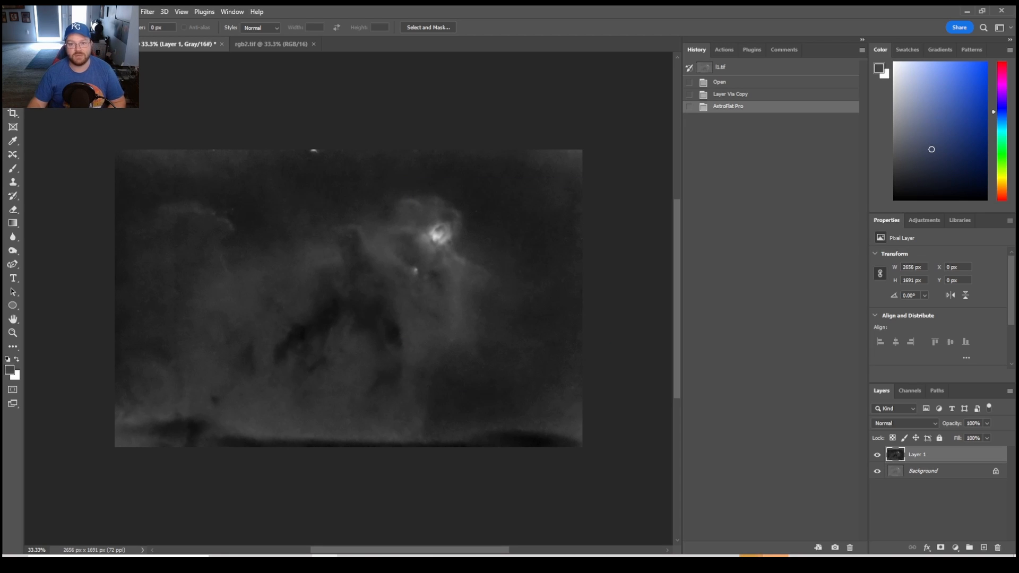
pyautogui.click(66, 44)
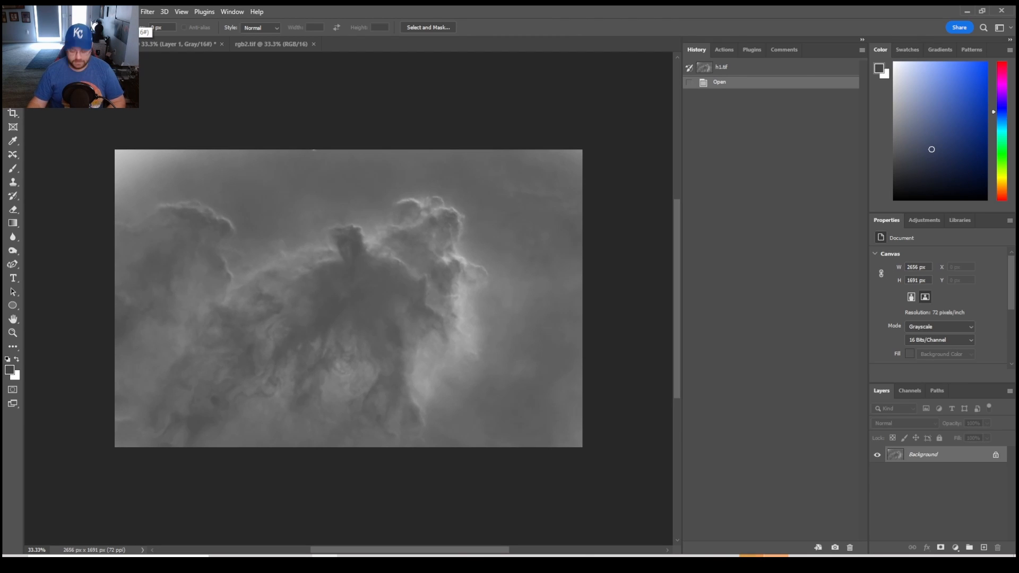
# Duplicate the background layer of h1.tif and open the AstroFlat Pro filter on the copy.
pyautogui.hotkey('ctrl', 'j')
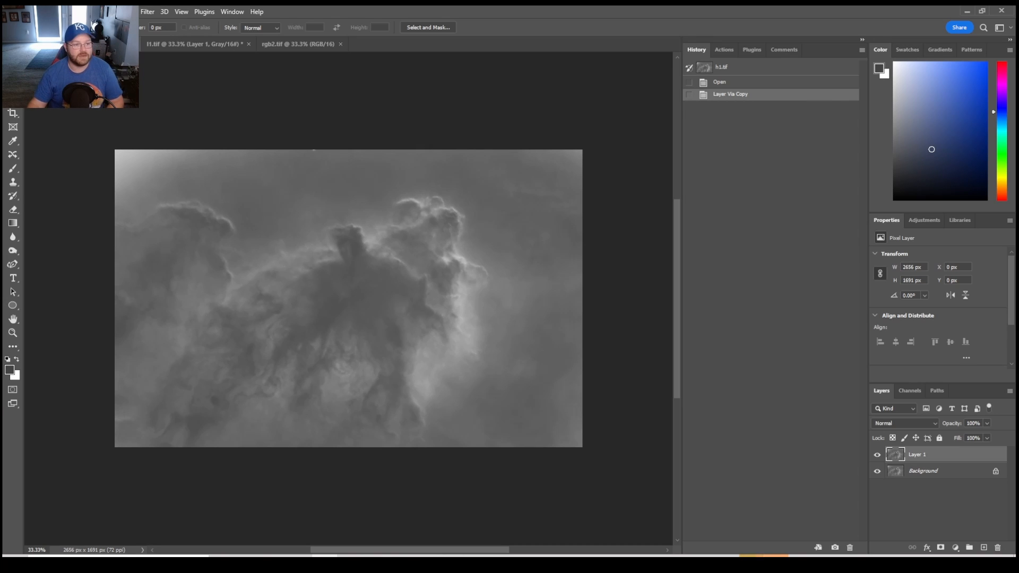
pyautogui.click(148, 12)
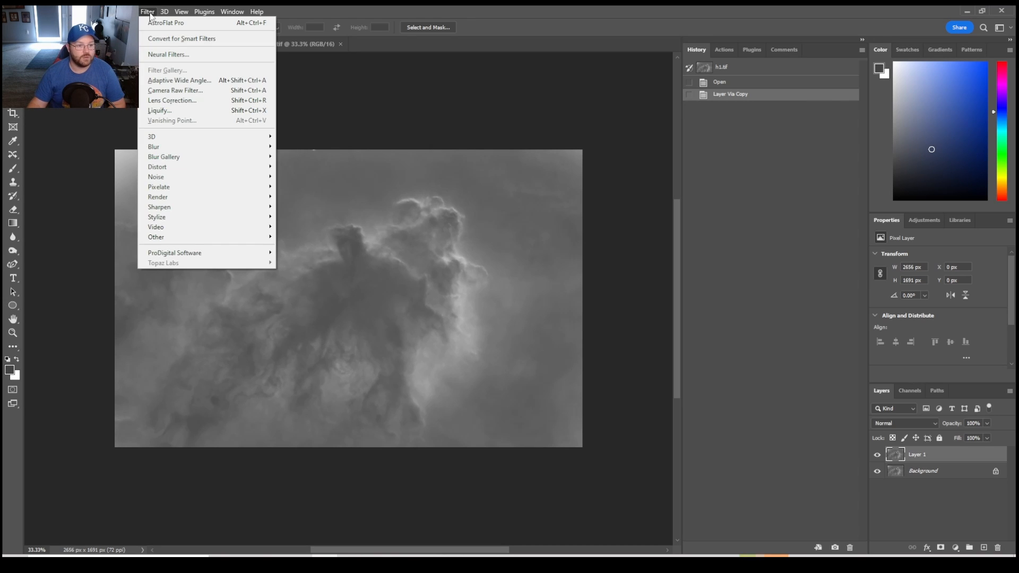
pyautogui.moveTo(236, 253)
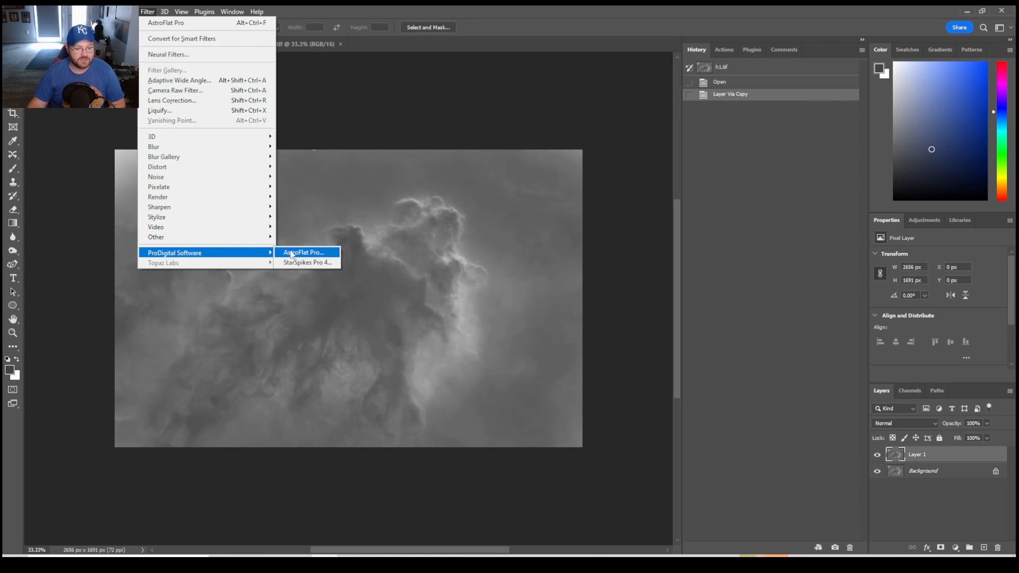
pyautogui.click(297, 252)
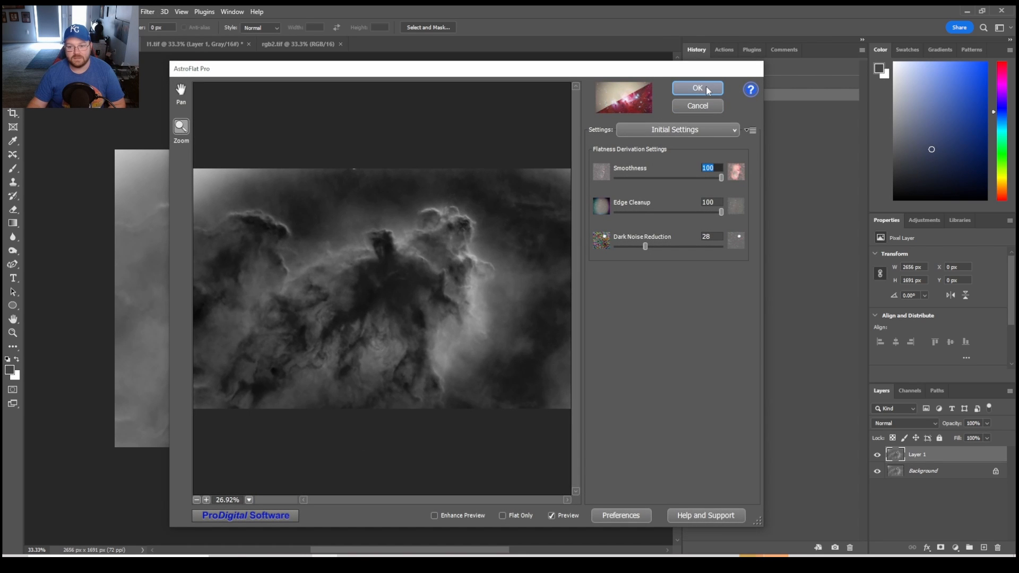
# Try dark noise reduction at 4 with smoothness and edge cleanup at 100, and try the Default Settings preset.
pyautogui.moveTo(646, 247); pyautogui.dragTo(602, 245)
pyautogui.moveTo(657, 211); pyautogui.dragTo(723, 213)
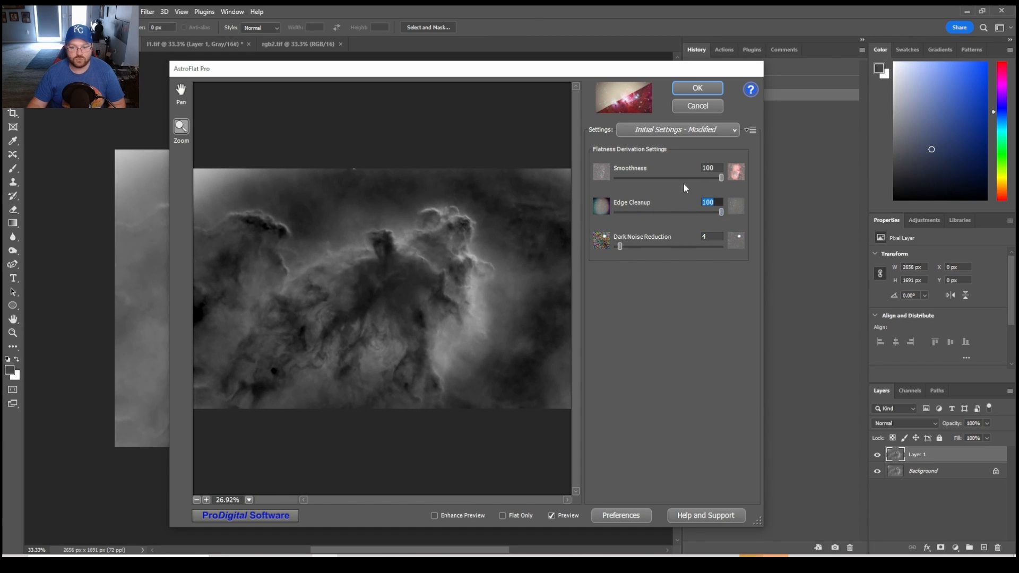
pyautogui.moveTo(719, 177); pyautogui.dragTo(745, 179)
pyautogui.click(701, 129)
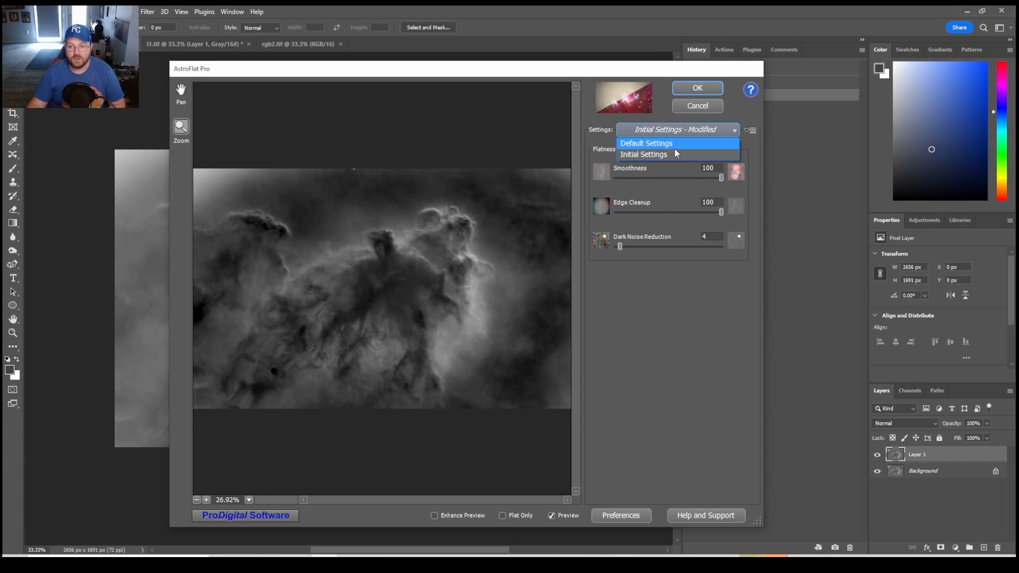
pyautogui.click(731, 127)
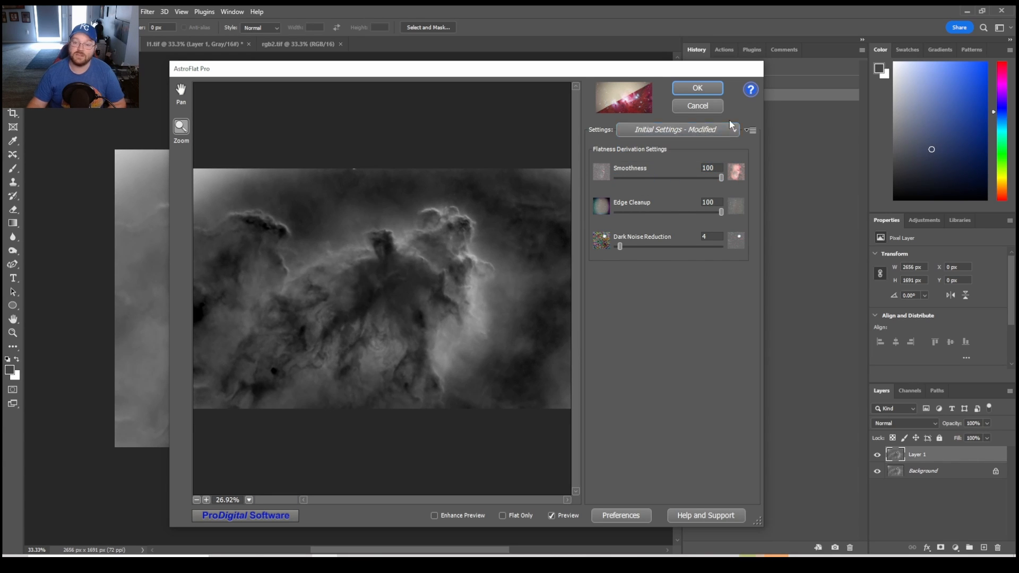
pyautogui.click(711, 132)
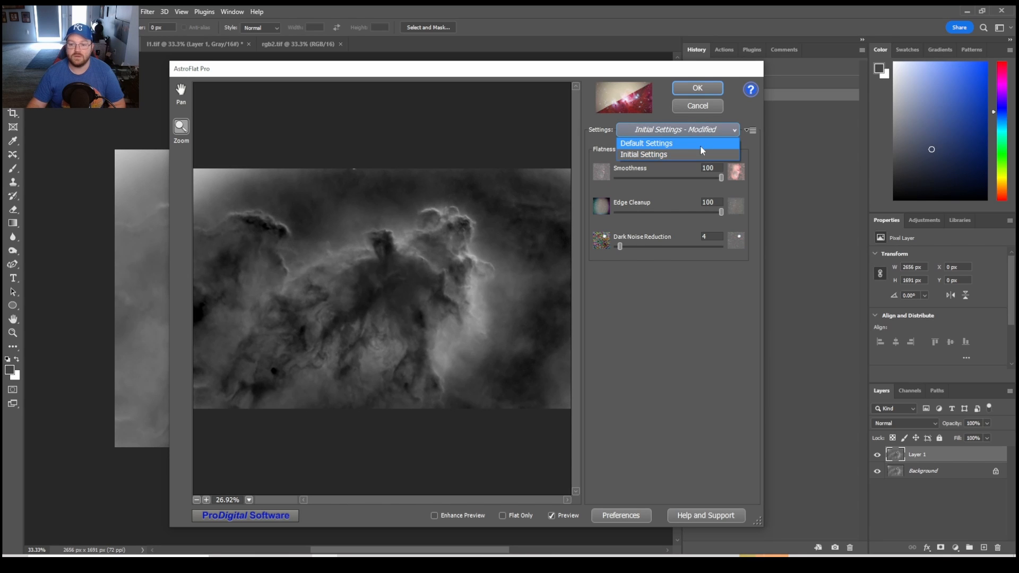
pyautogui.click(699, 144)
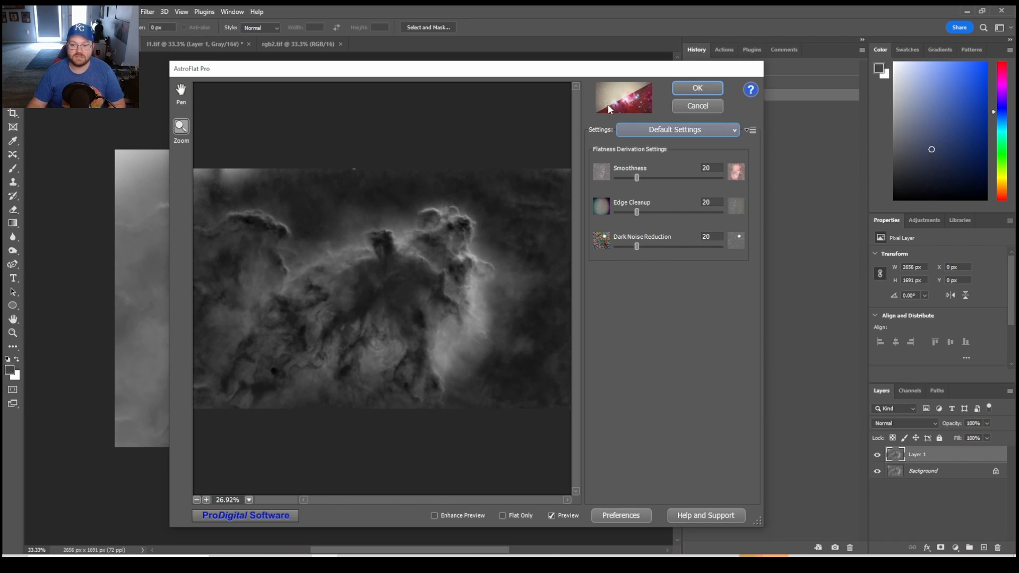
# Restore the Initial Settings preset in AstroFlat Pro and apply the filter to the copied layer.
pyautogui.click(674, 129)
pyautogui.click(661, 155)
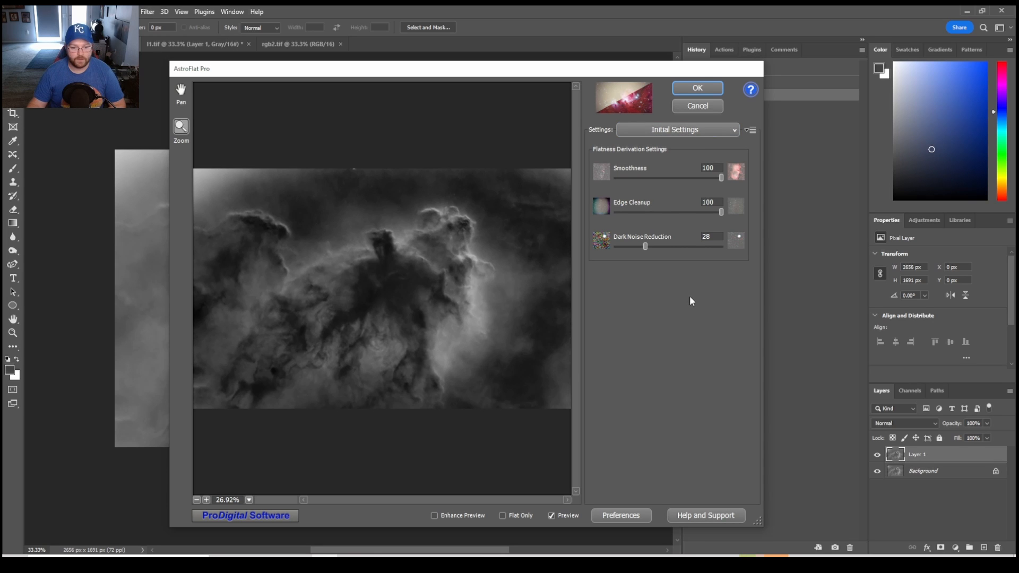
pyautogui.click(692, 89)
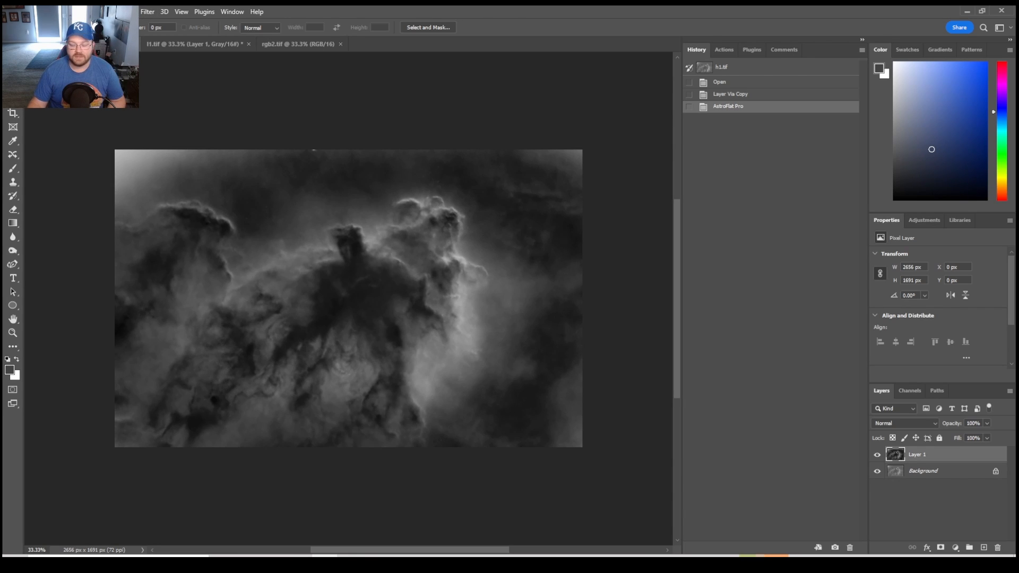
# Select the bright upper-left corner of the nebula with Color Range, adding samples across the gradient at fuzziness 40.
pyautogui.click(126, 12)
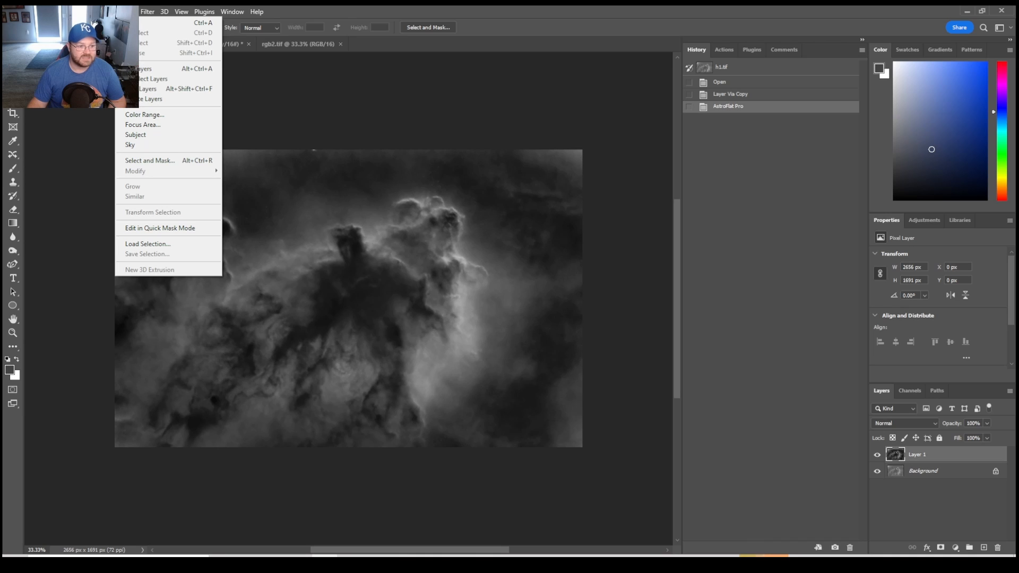
pyautogui.click(144, 114)
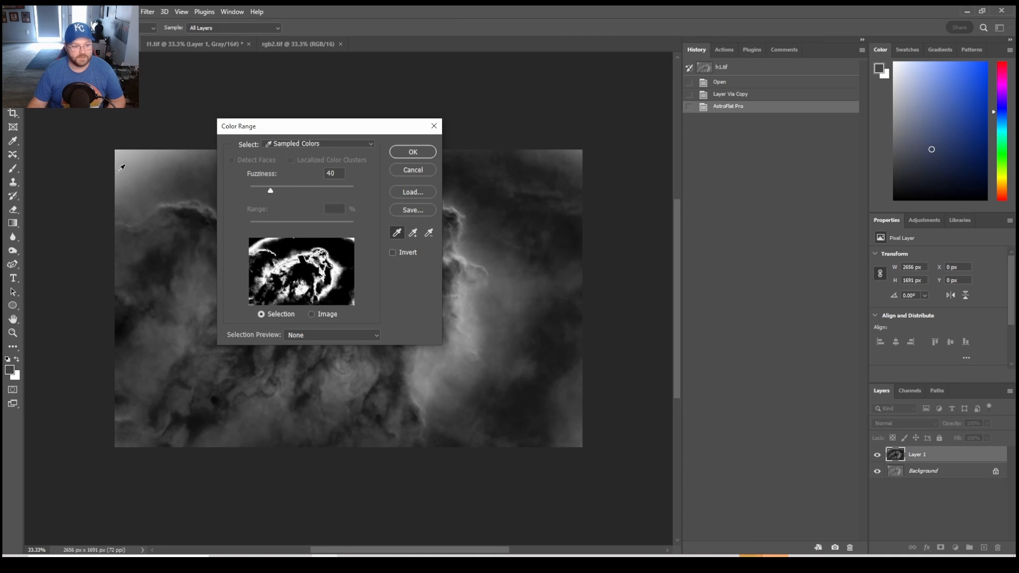
pyautogui.click(126, 153)
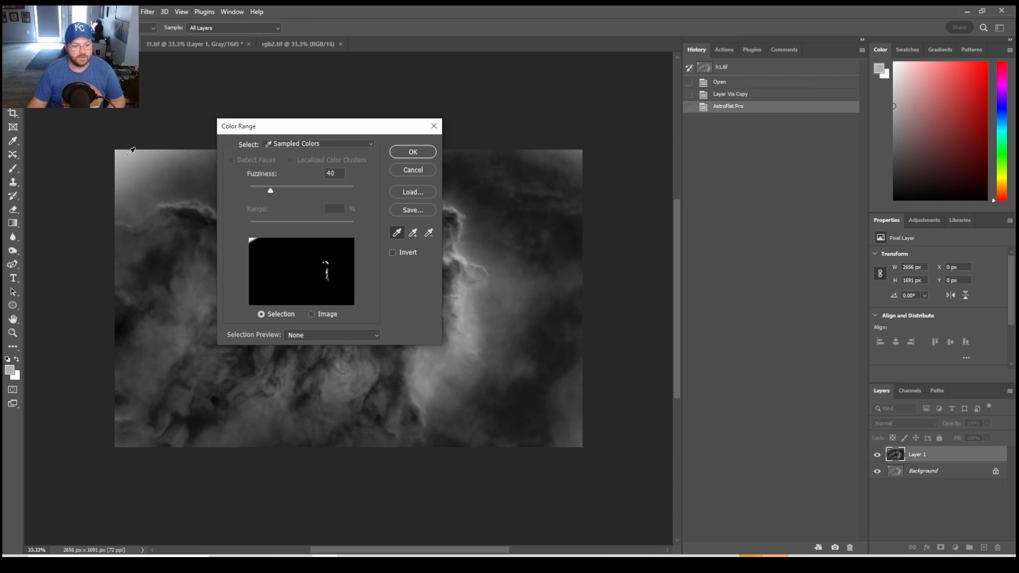
pyautogui.moveTo(131, 152)
pyautogui.mouseDown()
pyautogui.moveTo(144, 179)
pyautogui.moveTo(123, 147)
pyautogui.mouseUp()
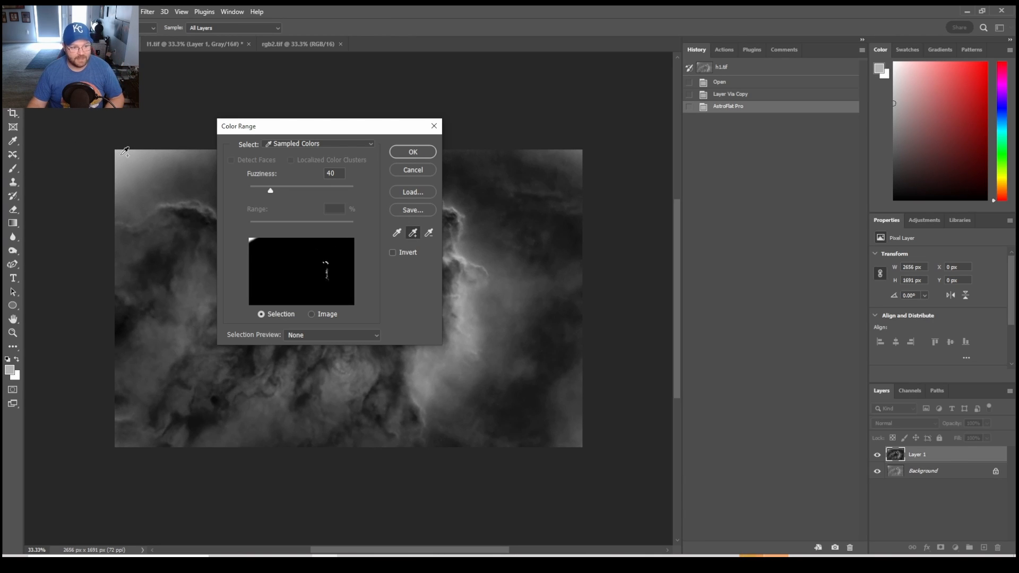
pyautogui.moveTo(125, 152); pyautogui.dragTo(148, 171)
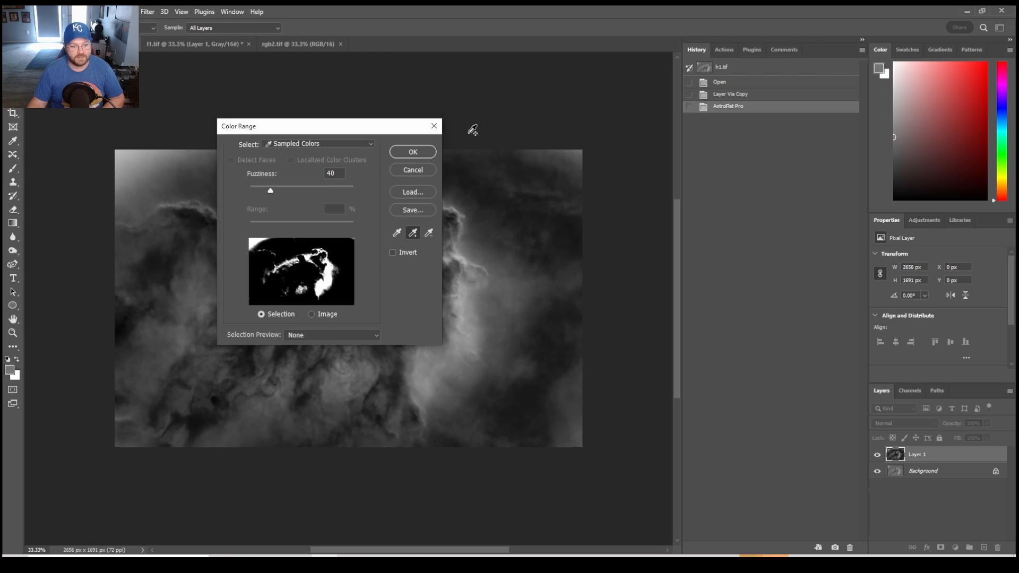
pyautogui.click(420, 153)
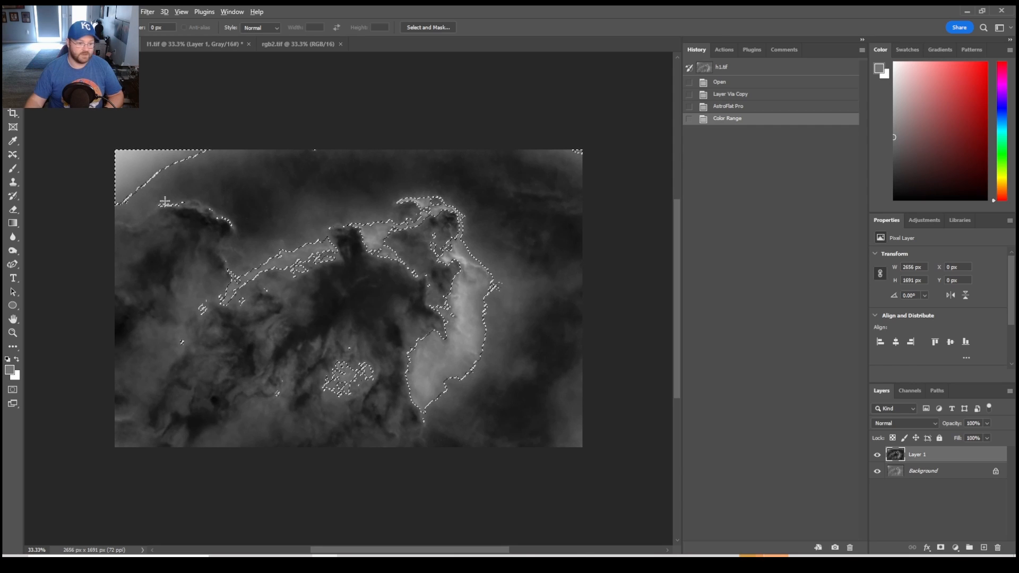
# Subtract the nebula and upper-right areas from the selection with rectangular marquees, leaving only the upper-left corner selected.
pyautogui.moveTo(162, 211); pyautogui.dragTo(642, 527)
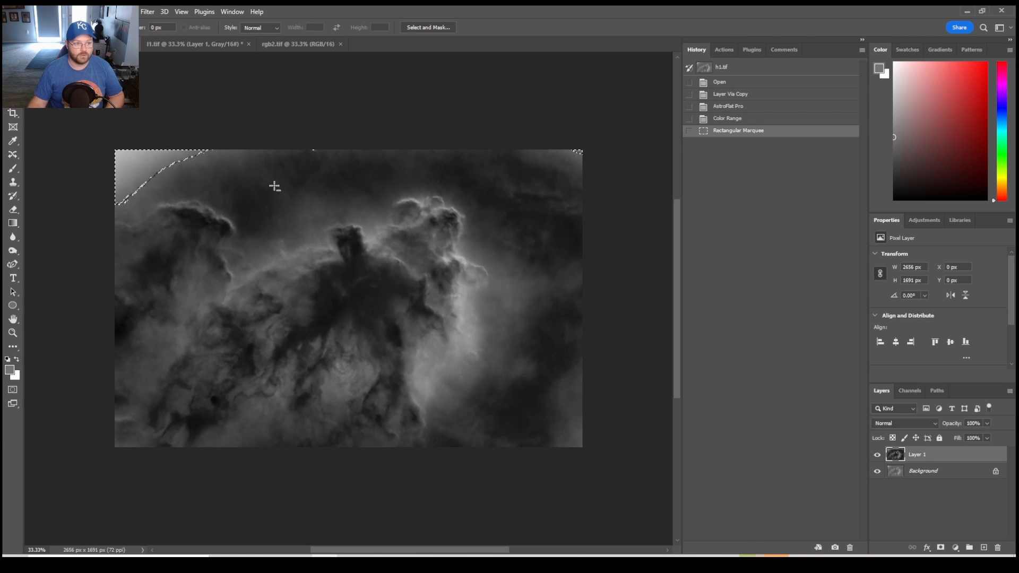
pyautogui.moveTo(275, 185); pyautogui.dragTo(405, 115)
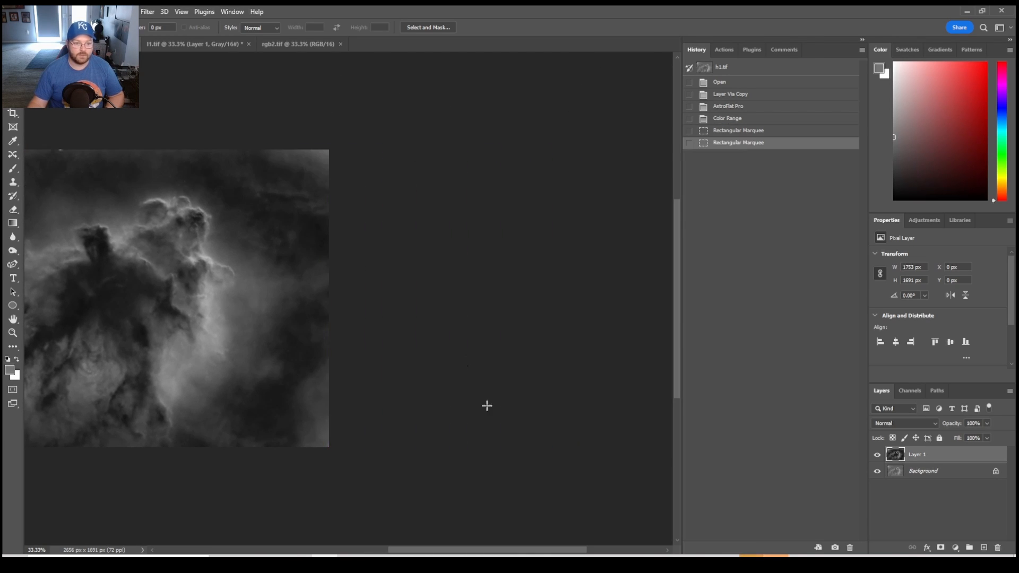
pyautogui.moveTo(444, 550); pyautogui.dragTo(357, 539)
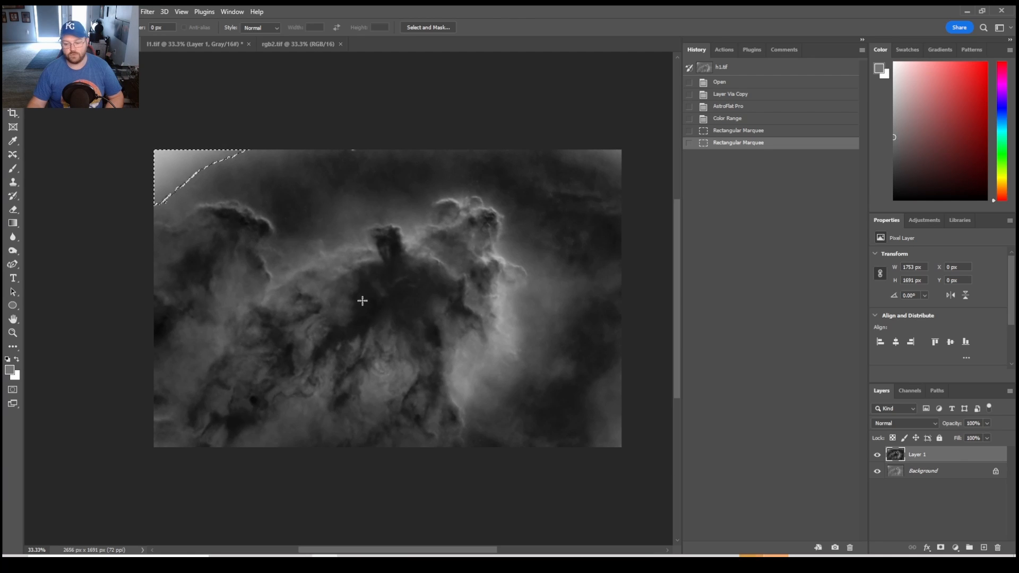
# Refine the upper-left corner selection with Select and Mask, using a feather of 125.3 px and shift edge of +66%.
pyautogui.click(127, 11)
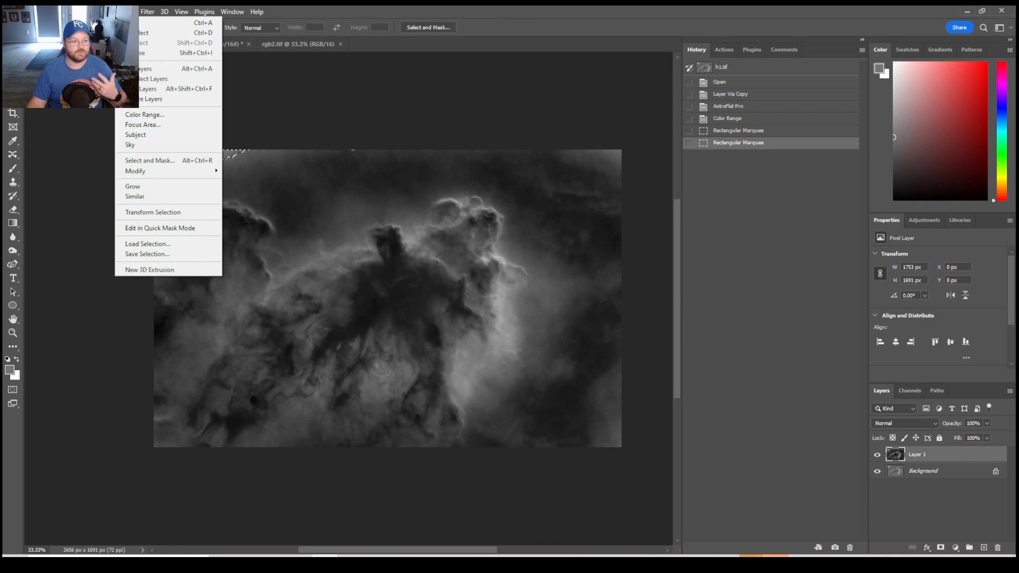
pyautogui.click(170, 162)
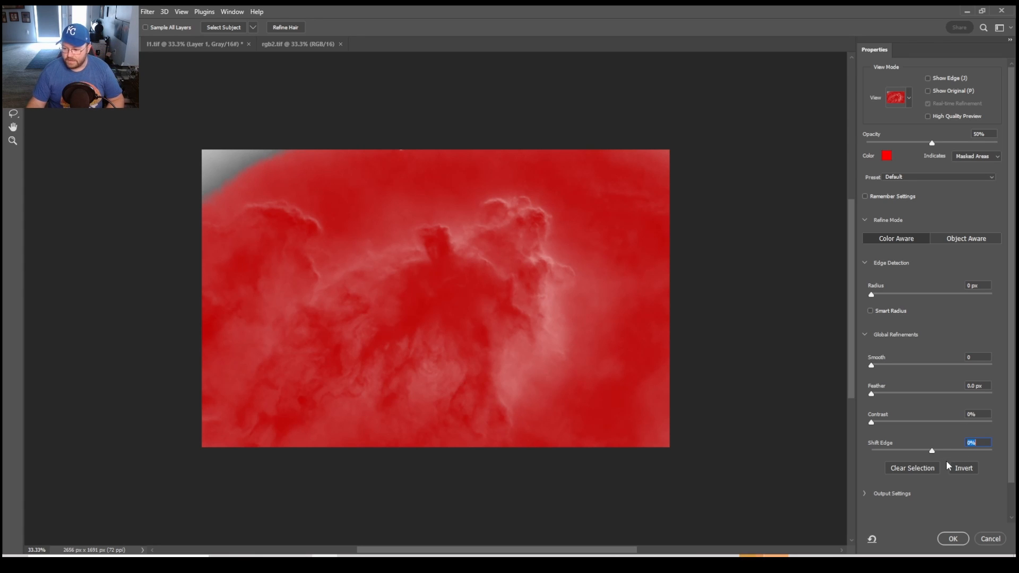
pyautogui.moveTo(875, 394); pyautogui.dragTo(913, 394)
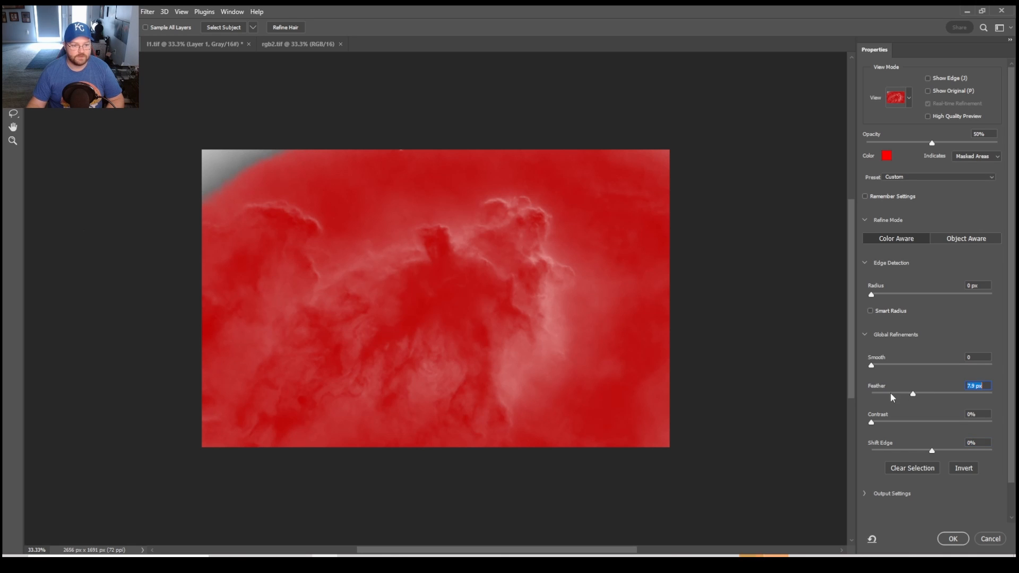
pyautogui.click(936, 395)
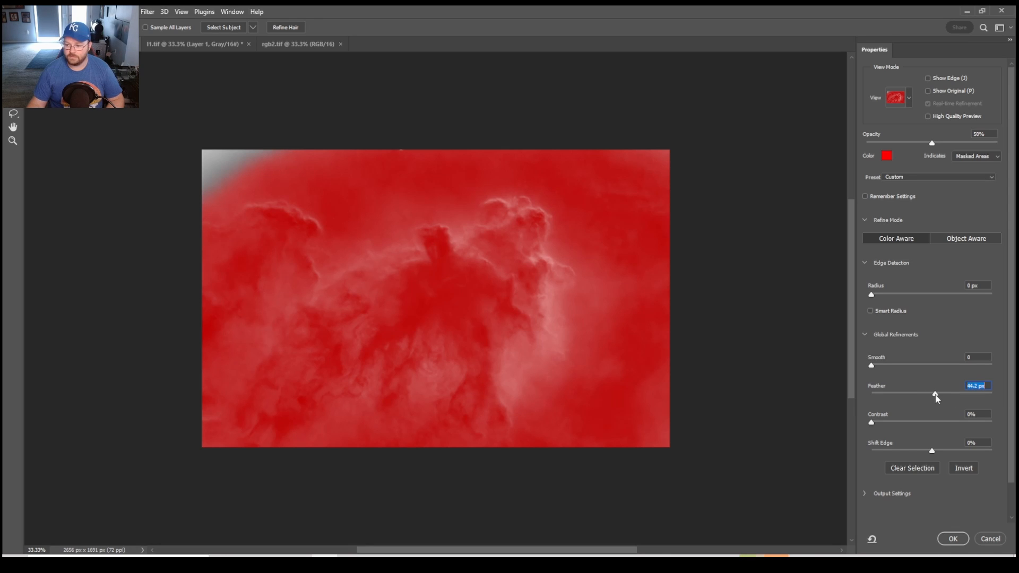
pyautogui.moveTo(935, 395); pyautogui.dragTo(678, 406)
pyautogui.moveTo(873, 397); pyautogui.dragTo(955, 395)
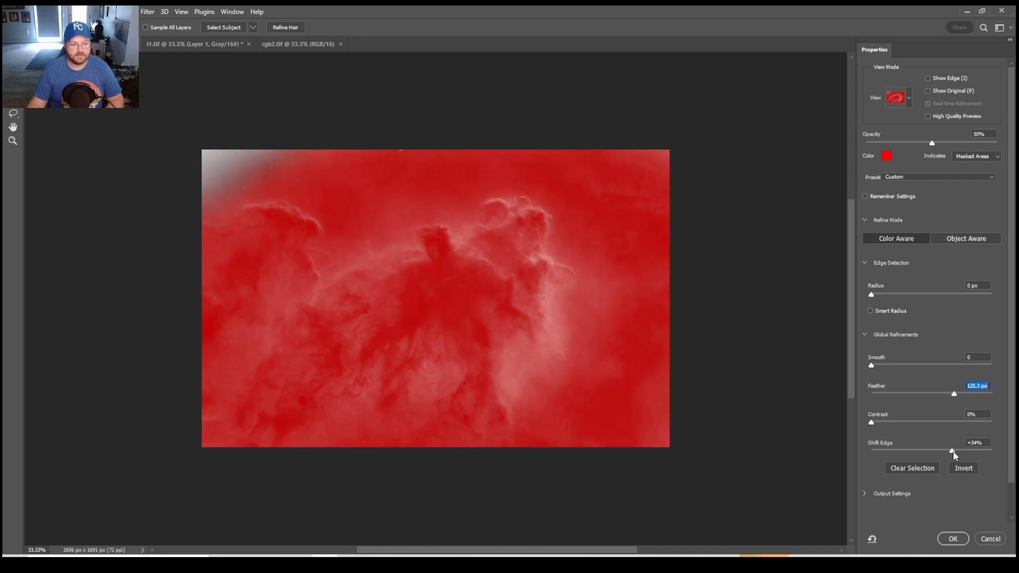
pyautogui.moveTo(954, 454); pyautogui.dragTo(961, 456)
pyautogui.click(971, 453)
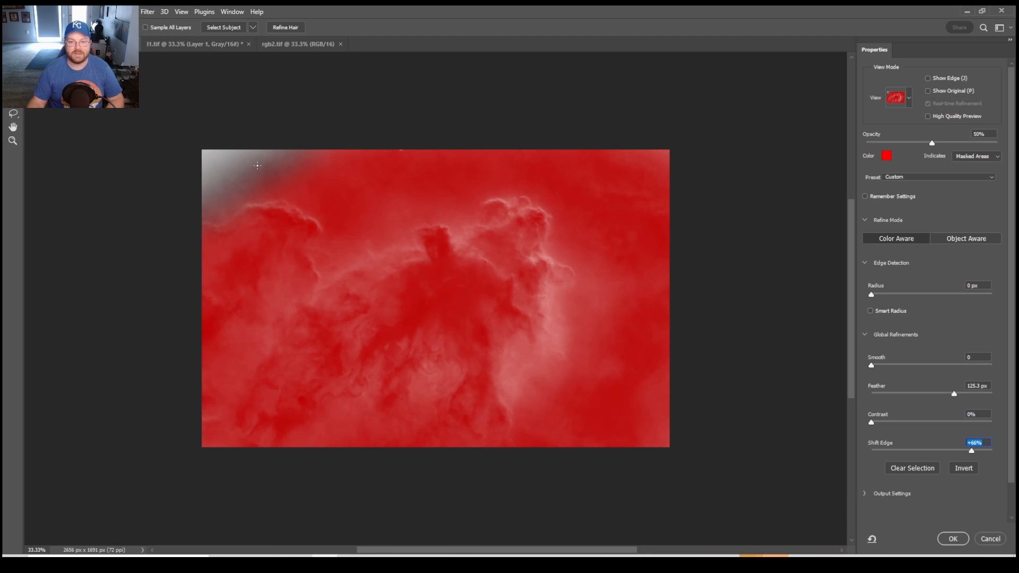
pyautogui.click(958, 539)
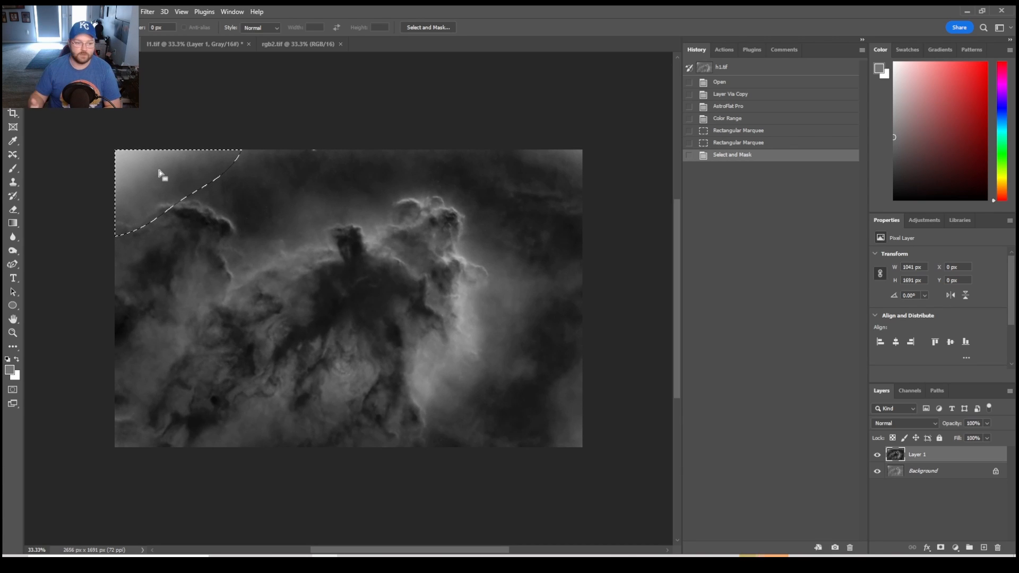
# Darken the selected corner with a Curves point at input 31 and output 49, and clear the selection.
pyautogui.hotkey('ctrl', 'm')
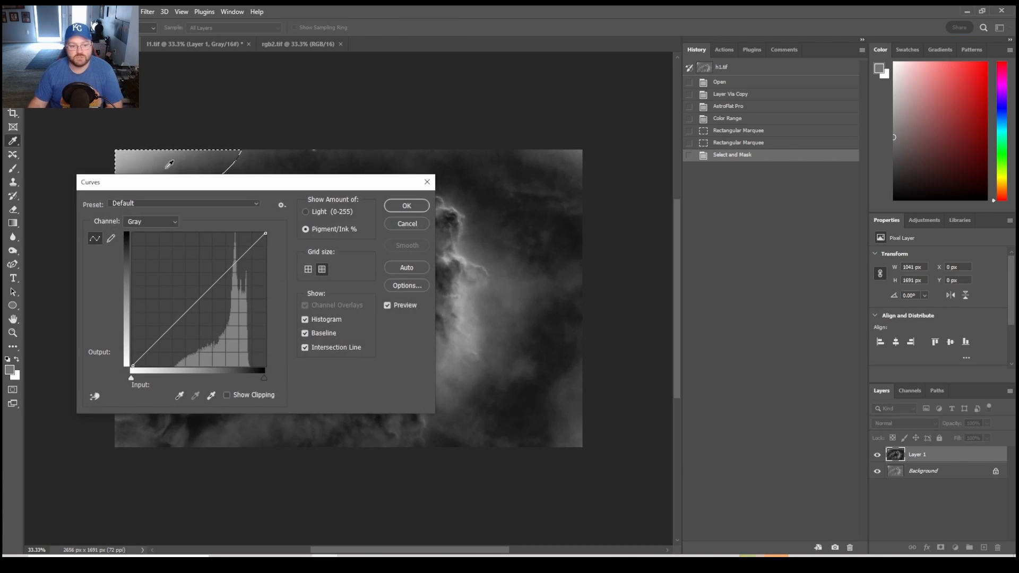
pyautogui.moveTo(221, 187); pyautogui.dragTo(451, 145)
pyautogui.moveTo(454, 235); pyautogui.dragTo(407, 258)
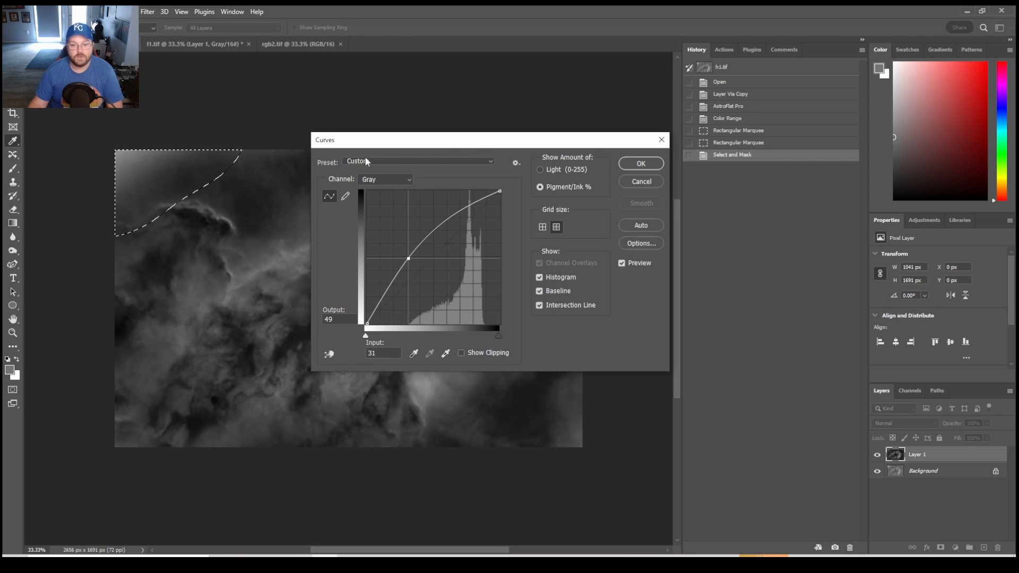
pyautogui.click(656, 165)
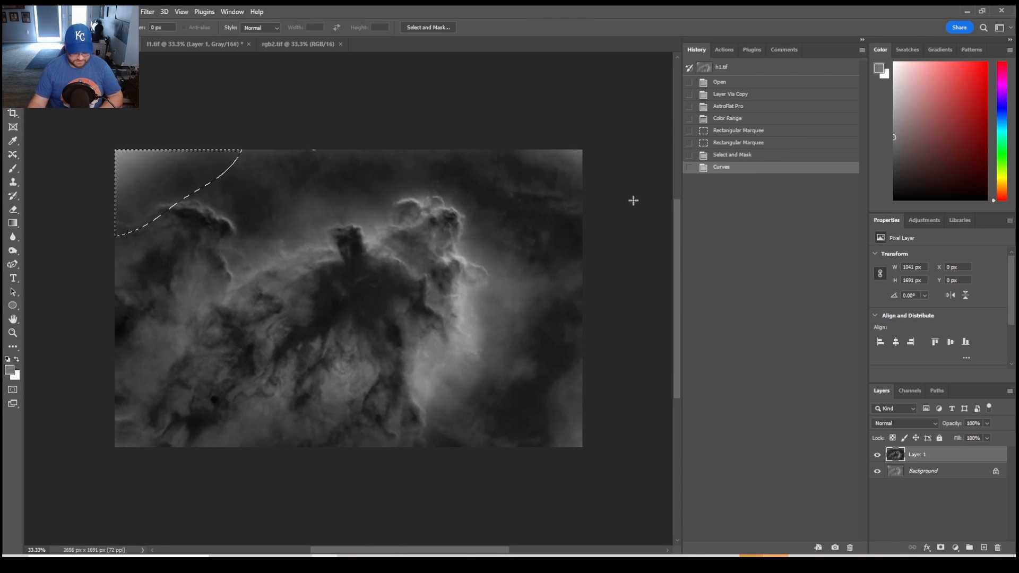
pyautogui.hotkey('ctrl', 'd')
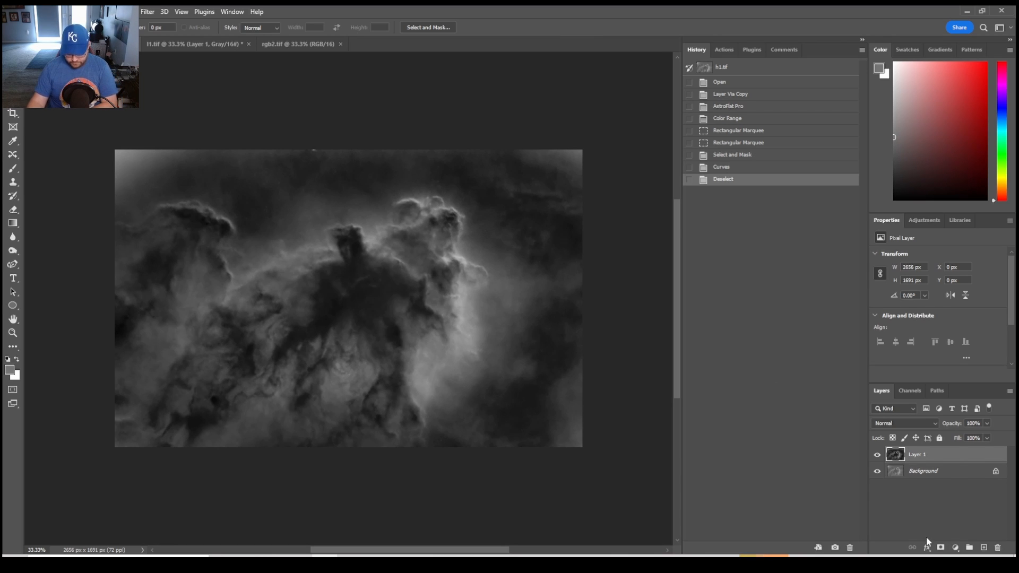
# Duplicate Layer 1 and sample the bright upper-left corner of the image with Color Range at fuzziness 40.
pyautogui.hotkey('ctrl', 'j')
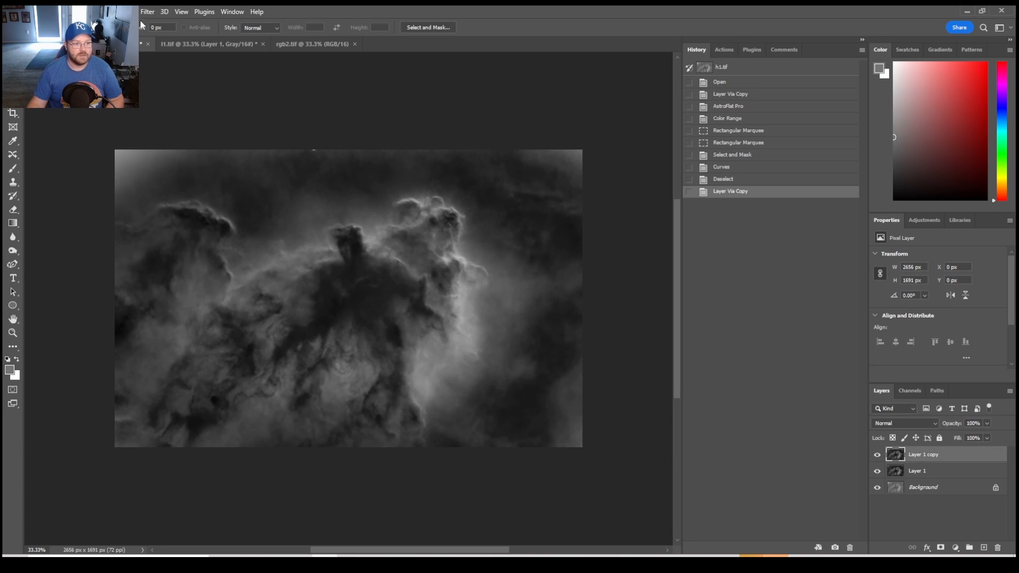
pyautogui.click(127, 11)
pyautogui.click(143, 116)
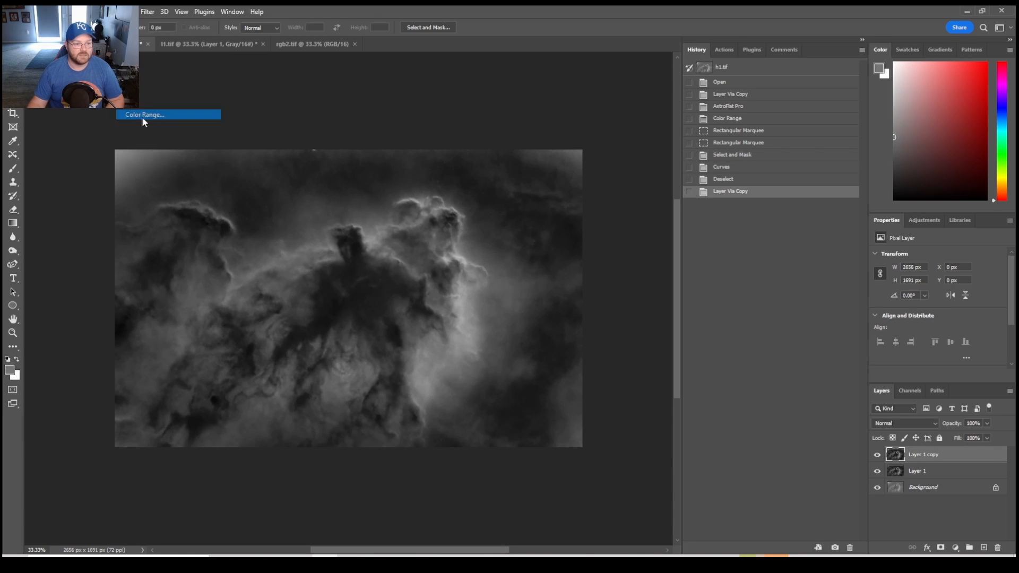
pyautogui.click(123, 150)
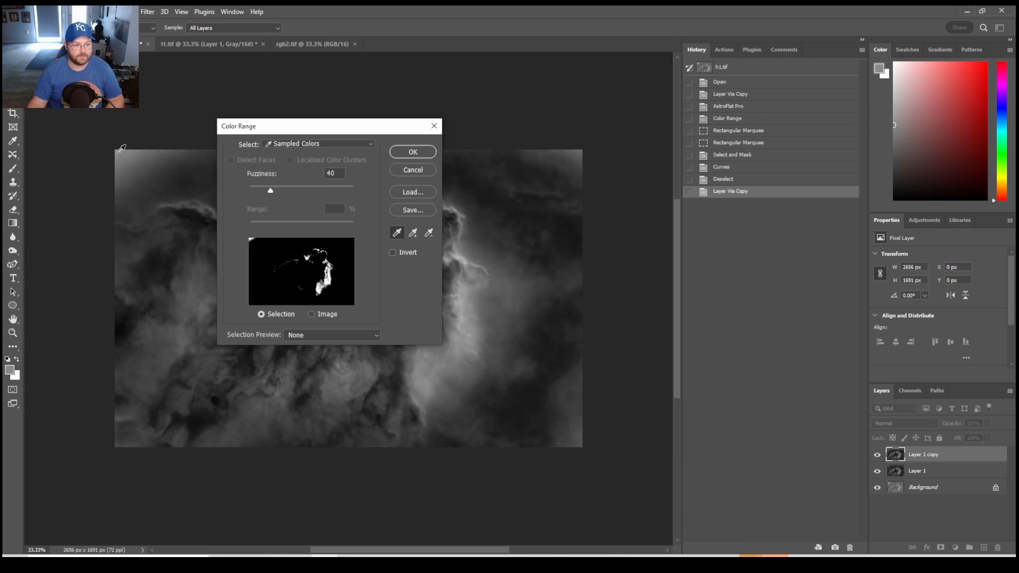
pyautogui.click(118, 154)
pyautogui.click(121, 158)
pyautogui.click(124, 159)
pyautogui.click(129, 161)
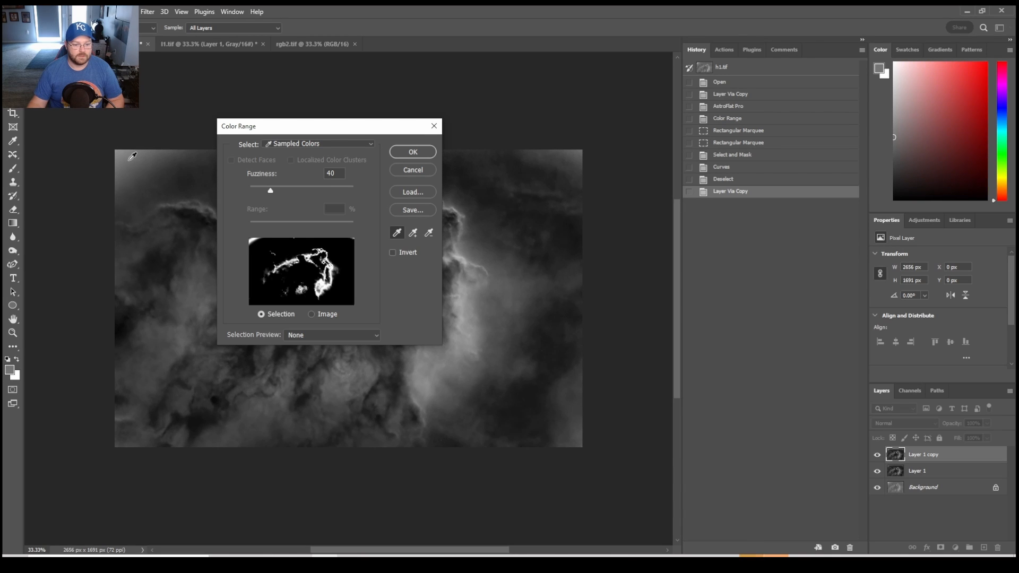
pyautogui.click(122, 151)
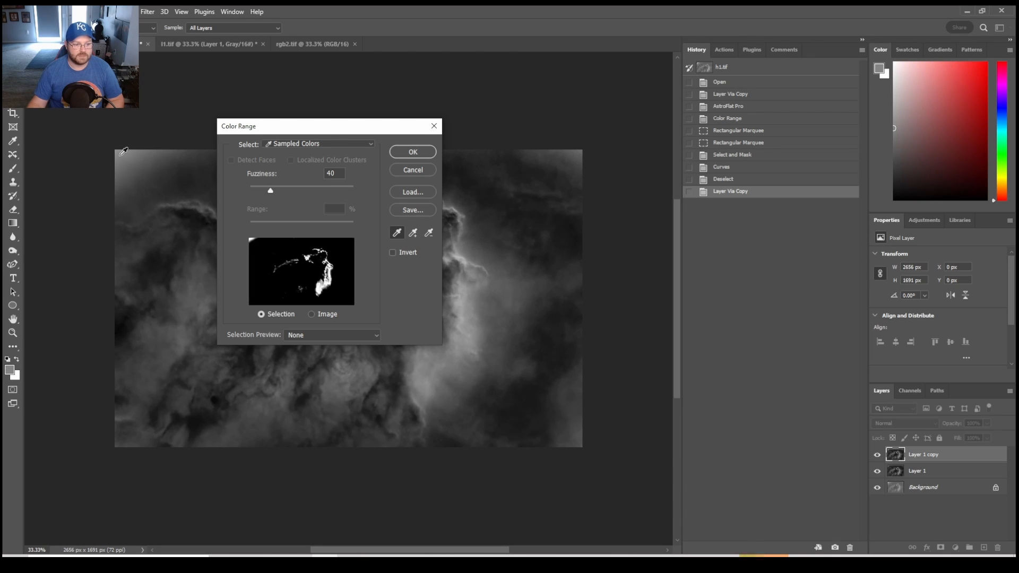
# Add further samples along the upper-left gradient to the Color Range and create the selection.
pyautogui.click(413, 233)
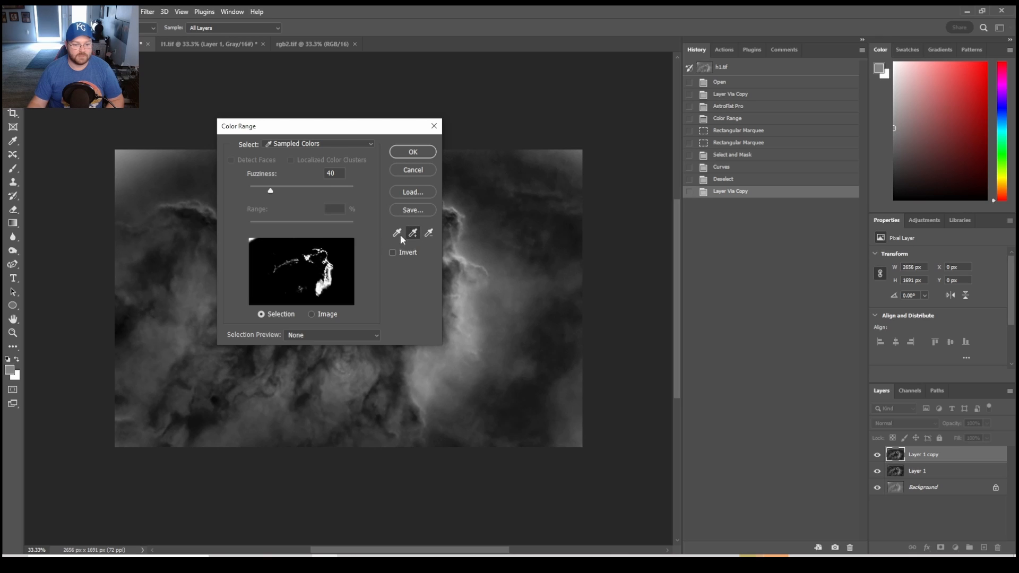
pyautogui.click(123, 155)
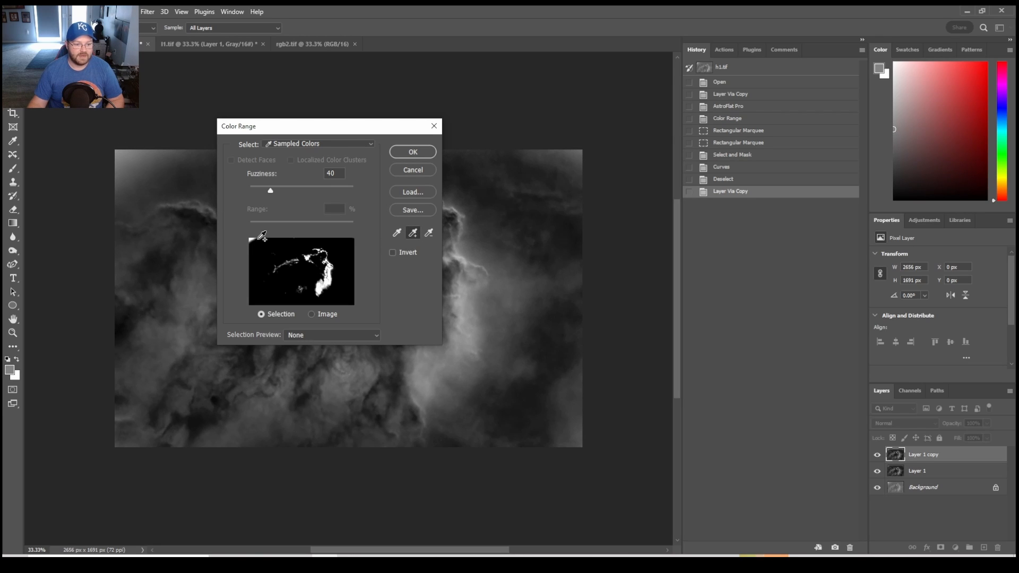
pyautogui.click(127, 157)
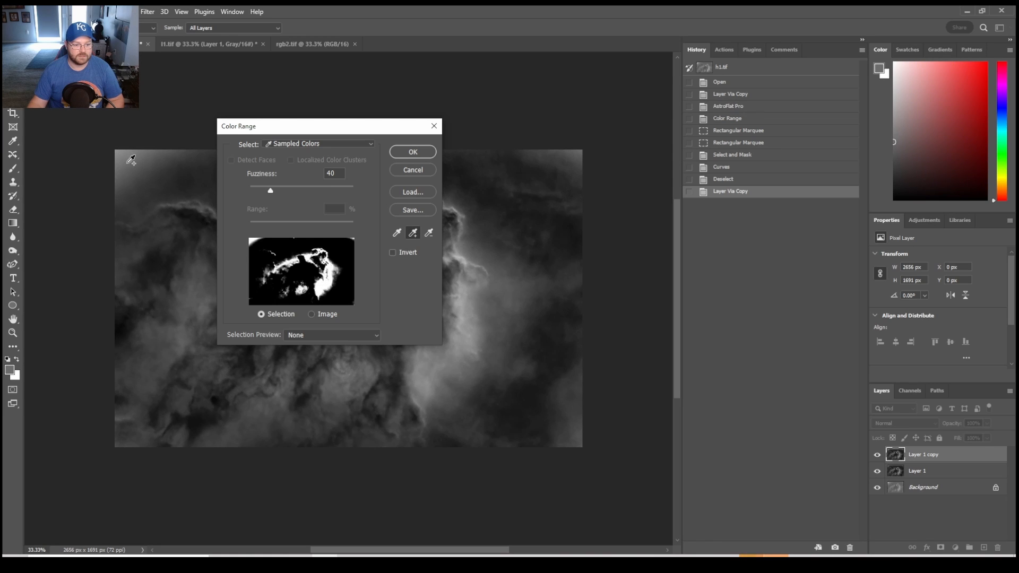
pyautogui.click(136, 164)
pyautogui.click(139, 165)
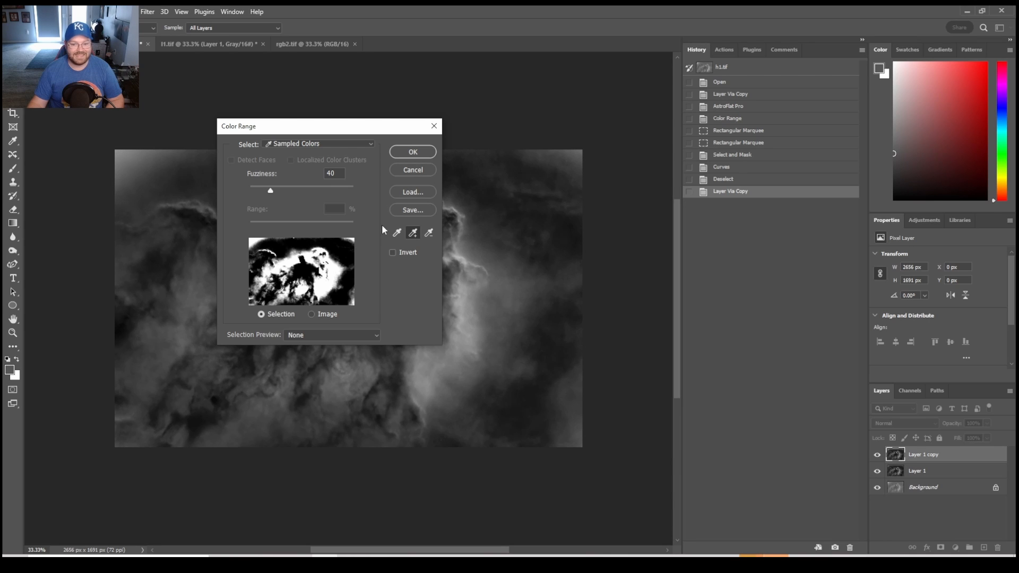
pyautogui.click(412, 153)
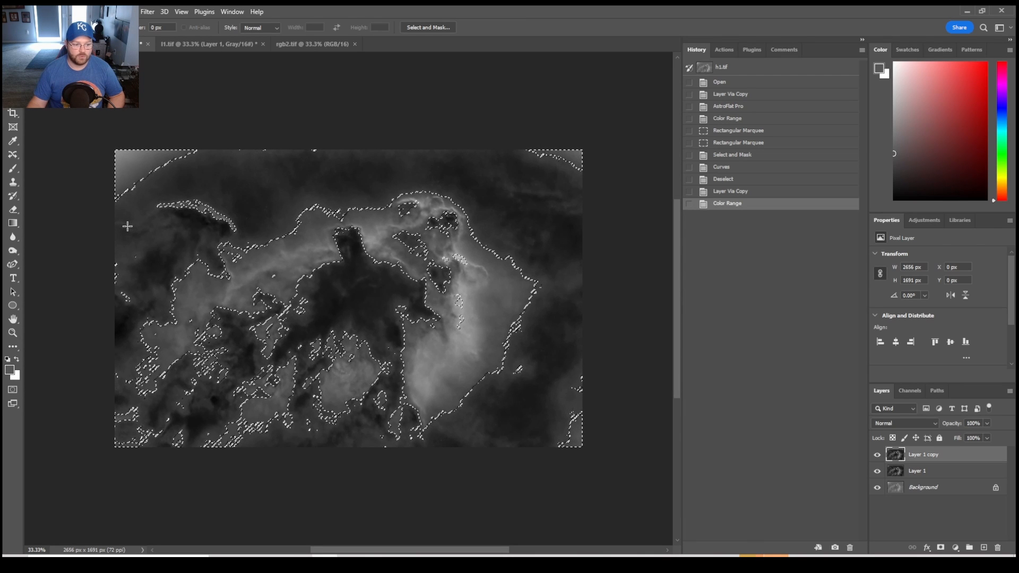
# Subtract the nebula, lower corners and top-edge areas with rectangular marquees, leaving only the two upper corners selected.
pyautogui.moveTo(173, 225); pyautogui.dragTo(69, 499)
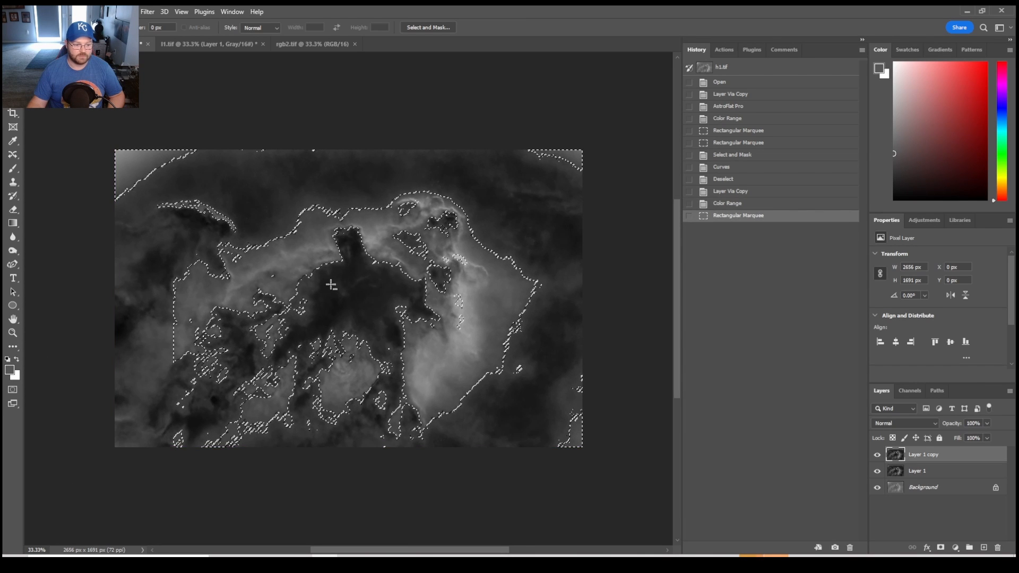
pyautogui.moveTo(524, 201); pyautogui.dragTo(632, 458)
pyautogui.moveTo(215, 180); pyautogui.dragTo(332, 108)
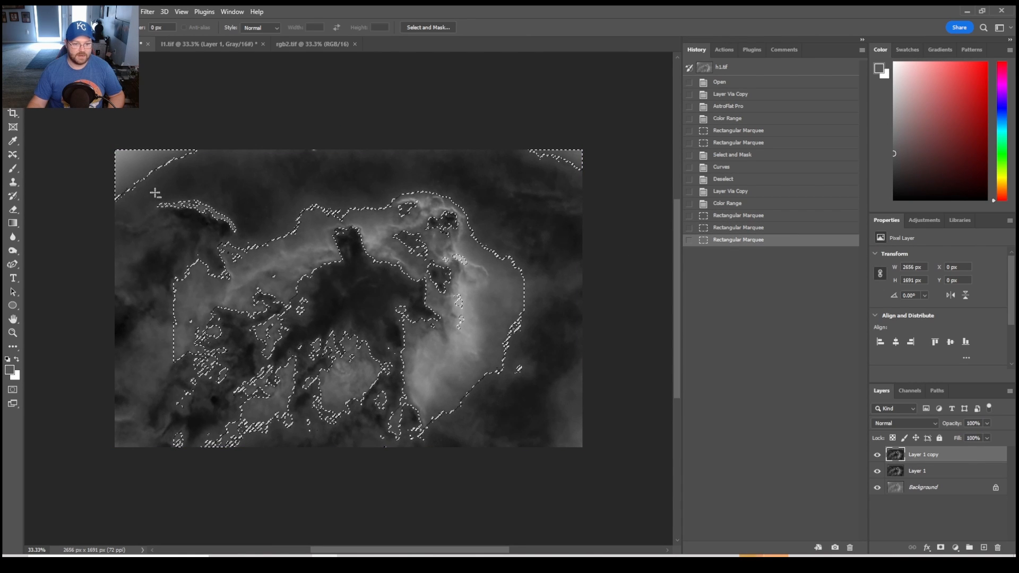
pyautogui.moveTo(155, 193); pyautogui.dragTo(521, 468)
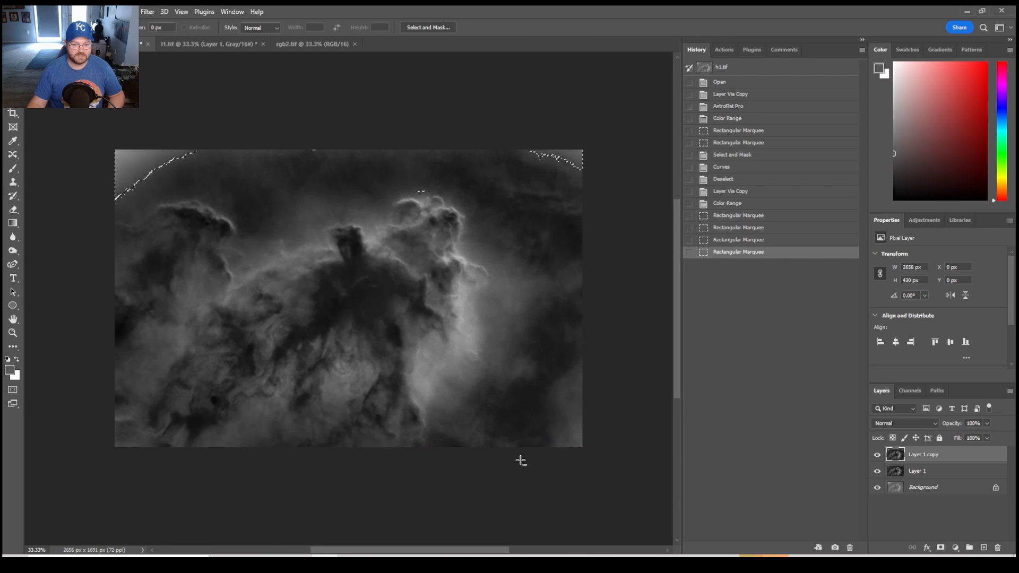
pyautogui.moveTo(371, 170); pyautogui.dragTo(468, 249)
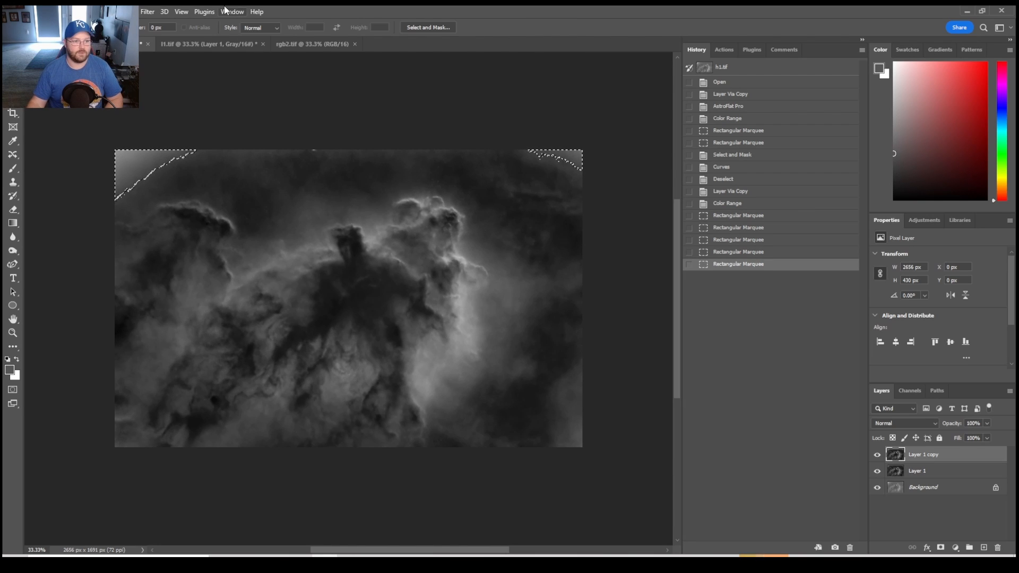
# Refine the two upper-corner selections with Select and Mask, using a feather of 67.1 px and shift edge of +55%.
pyautogui.click(129, 11)
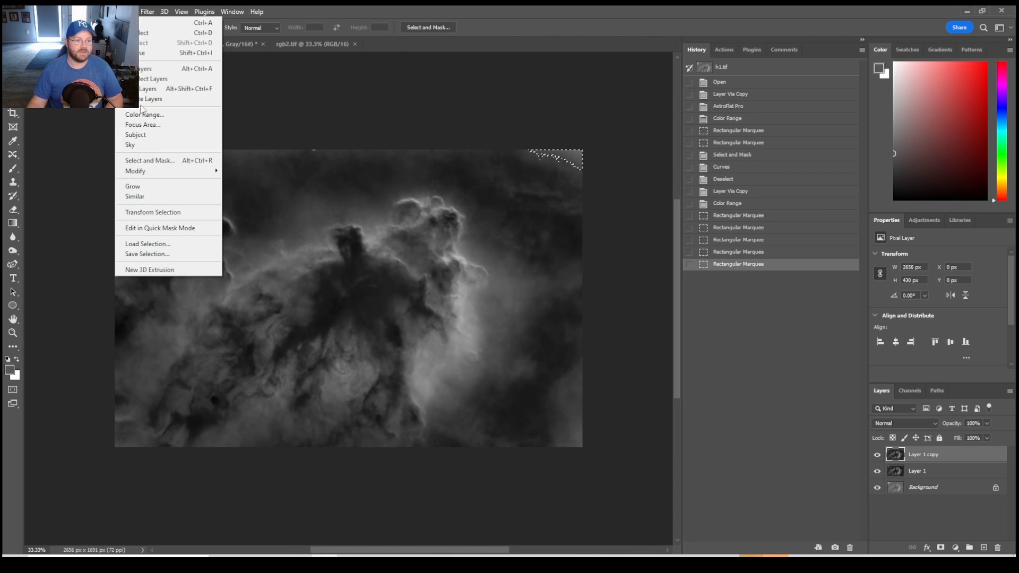
pyautogui.click(151, 166)
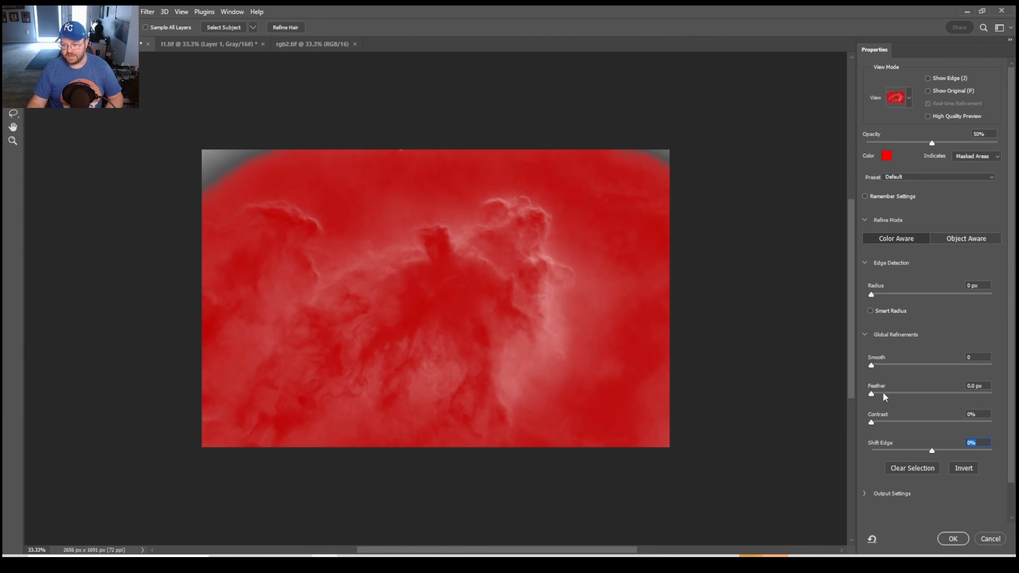
pyautogui.moveTo(872, 394); pyautogui.dragTo(929, 393)
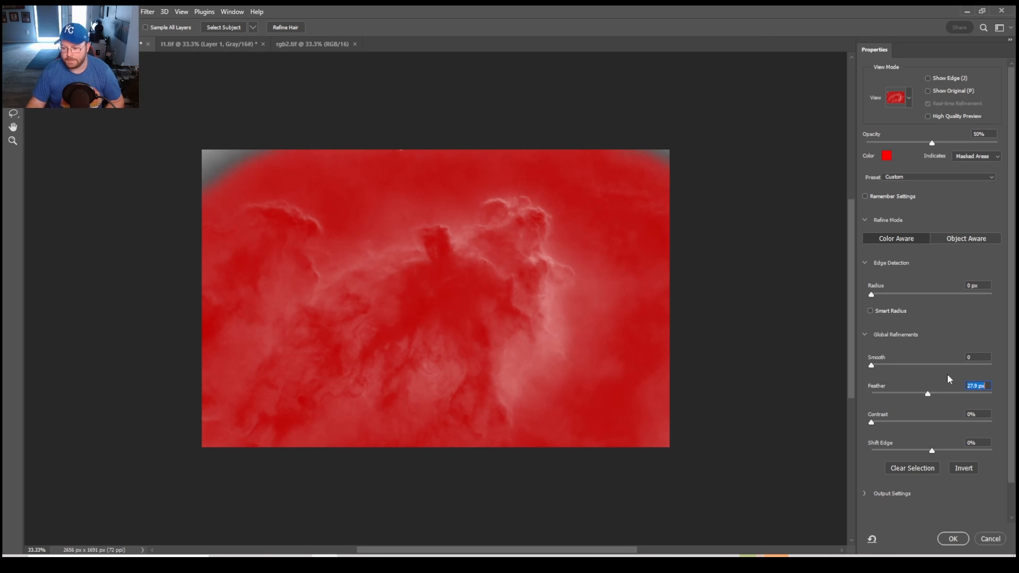
pyautogui.moveTo(928, 396); pyautogui.dragTo(949, 400)
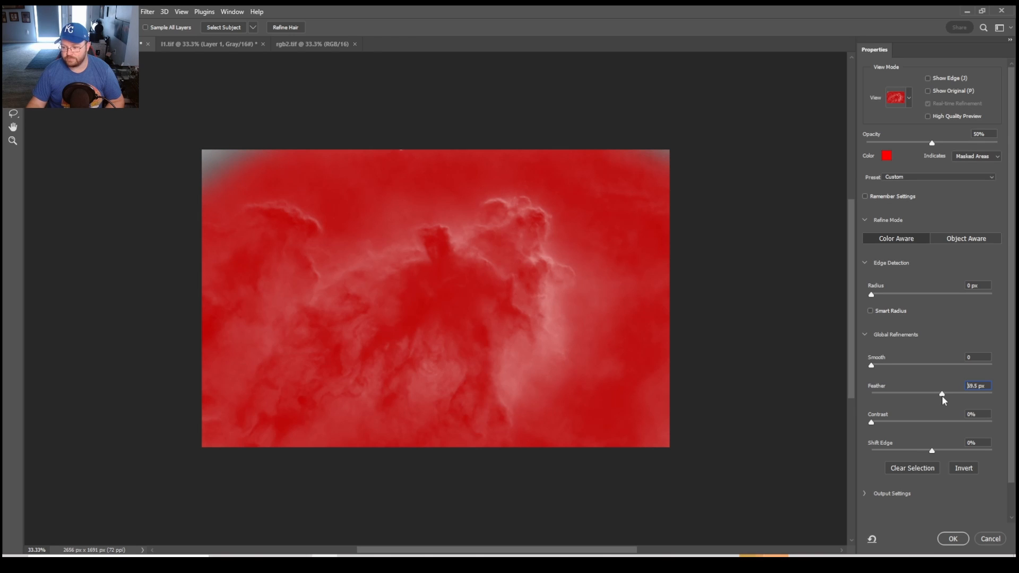
pyautogui.moveTo(942, 396); pyautogui.dragTo(941, 398)
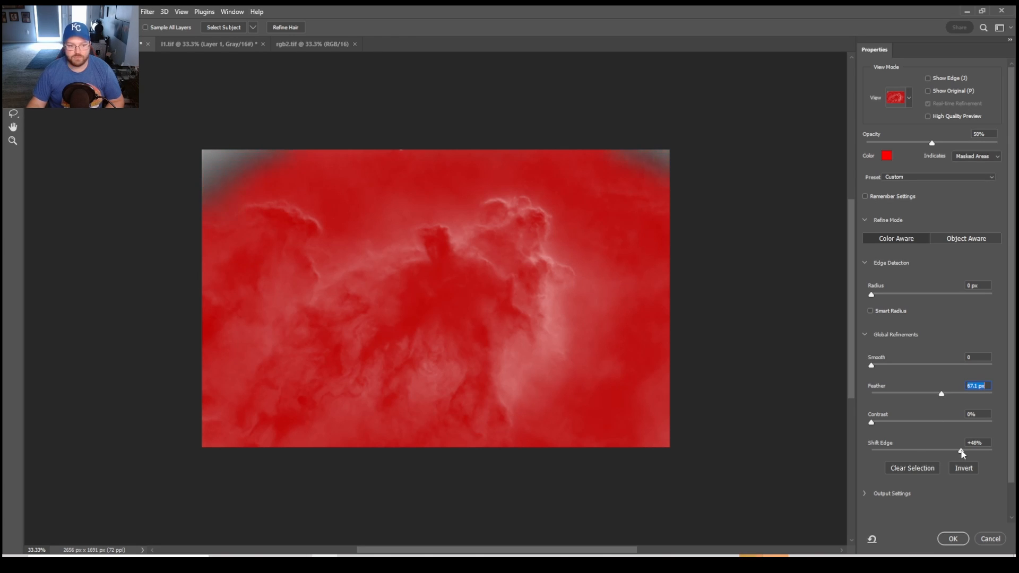
pyautogui.moveTo(962, 453); pyautogui.dragTo(967, 452)
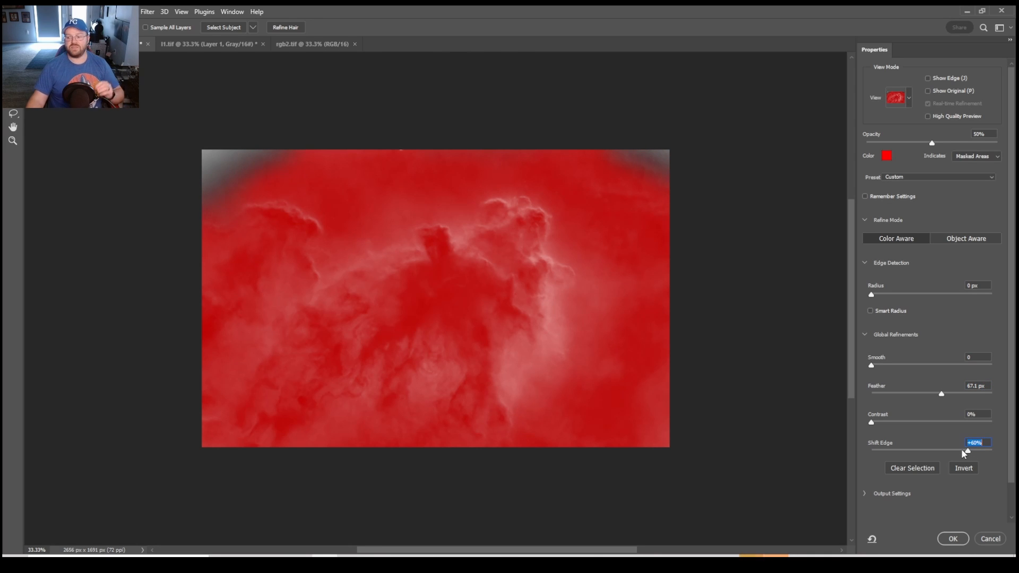
pyautogui.moveTo(965, 451); pyautogui.dragTo(962, 455)
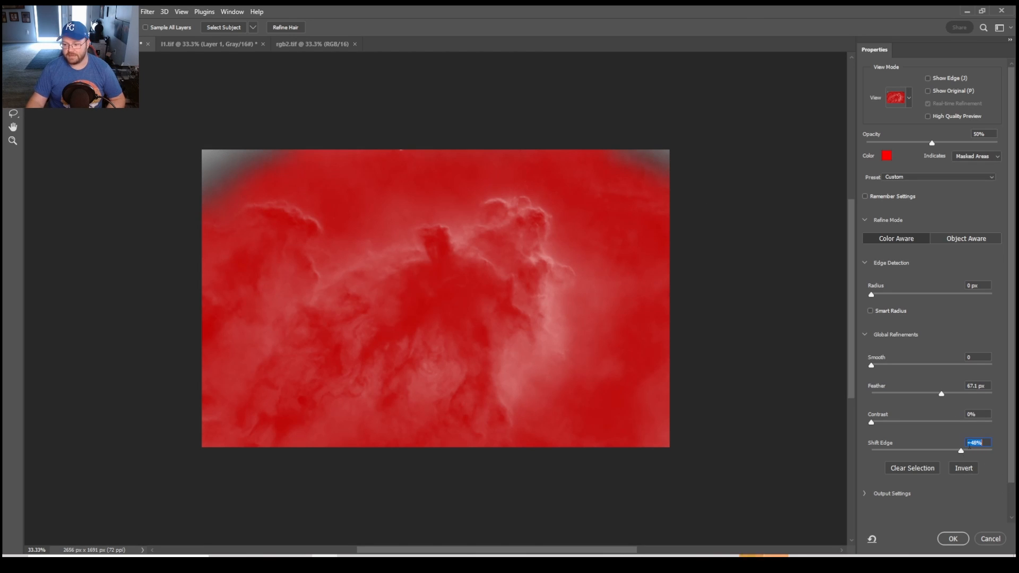
pyautogui.moveTo(961, 451); pyautogui.dragTo(965, 451)
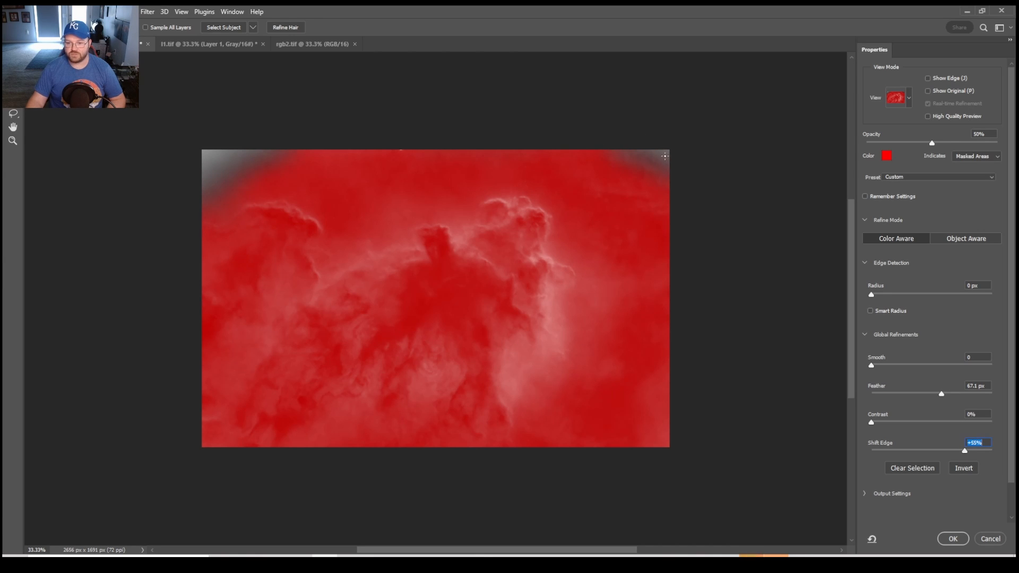
pyautogui.click(954, 539)
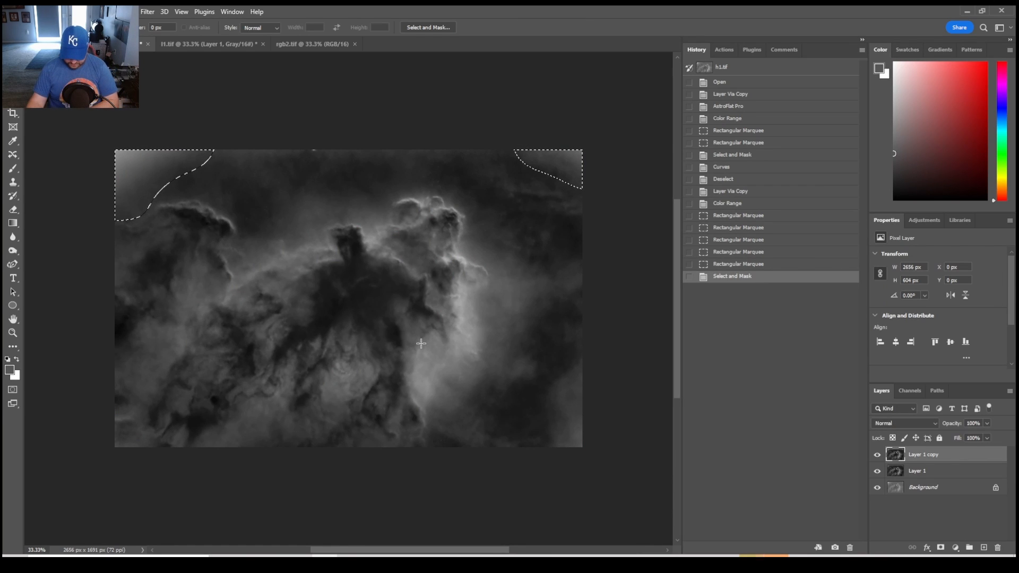
# Darken the two selected corners with Curves, using points at input 16/output 0 and input 42/output 53, and deselect.
pyautogui.hotkey('ctrl', 'm')
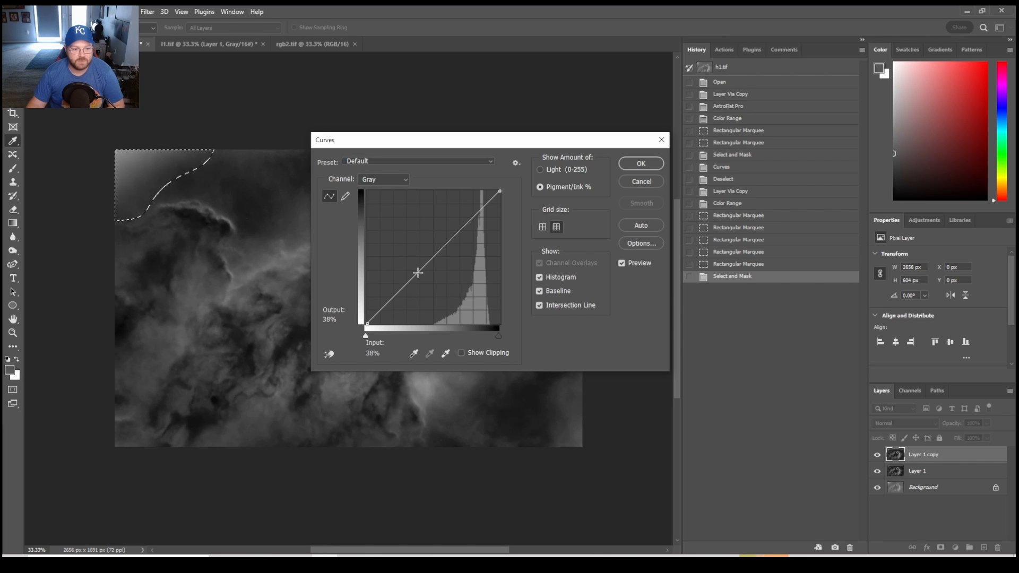
pyautogui.moveTo(416, 271); pyautogui.dragTo(406, 260)
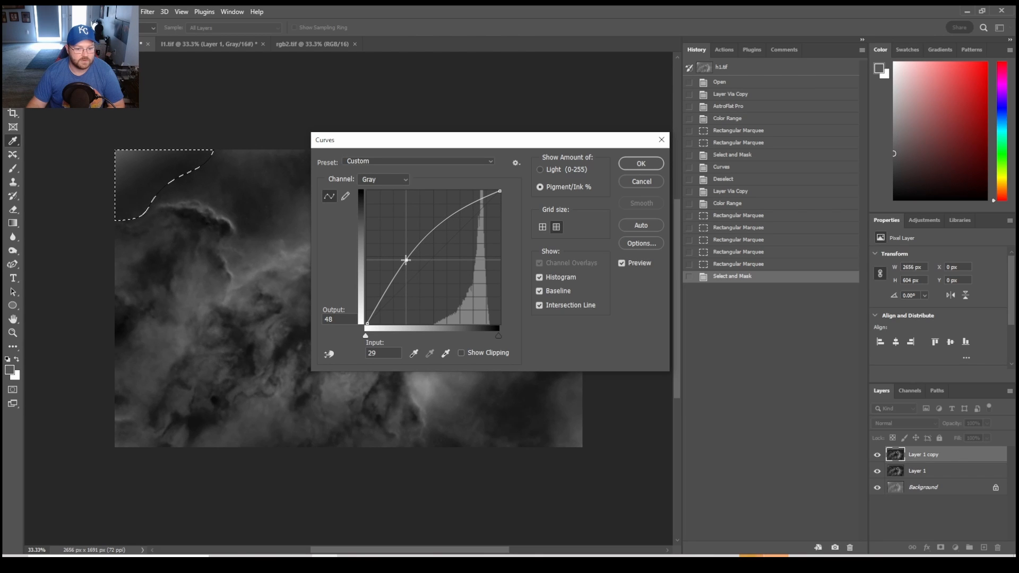
pyautogui.moveTo(483, 141); pyautogui.dragTo(535, 261)
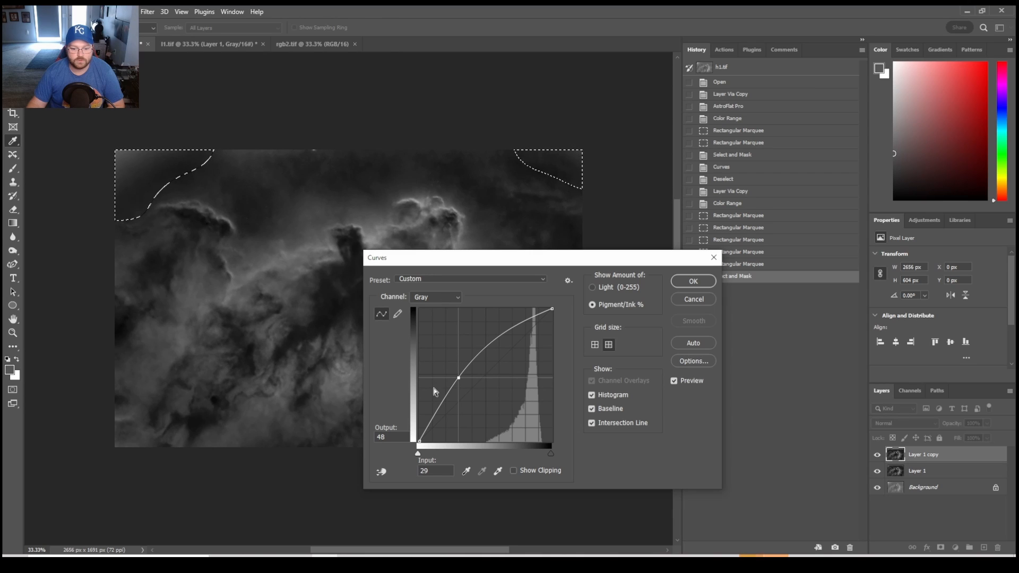
pyautogui.moveTo(460, 377); pyautogui.dragTo(450, 391)
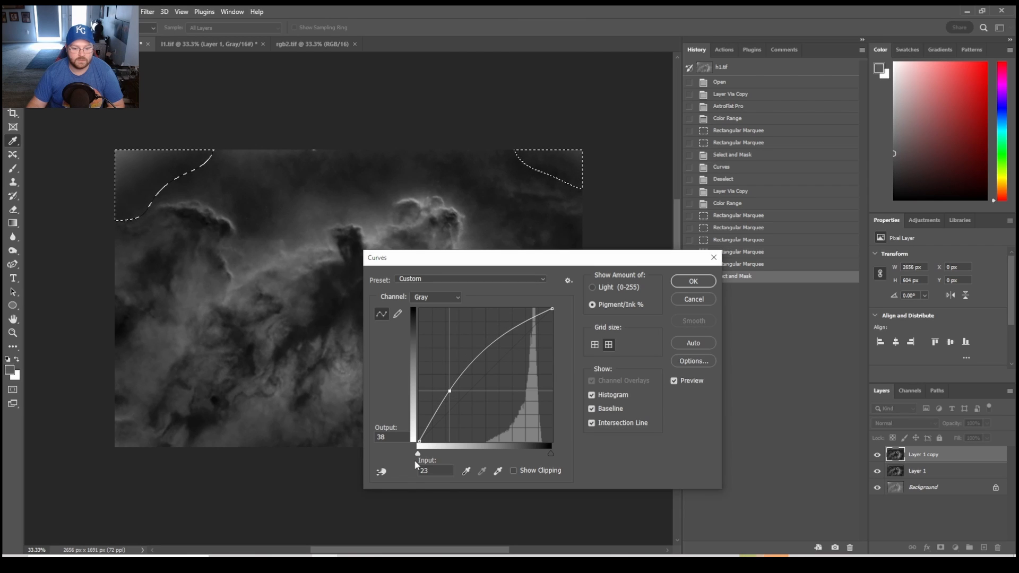
pyautogui.moveTo(420, 439)
pyautogui.mouseDown()
pyautogui.moveTo(407, 404)
pyautogui.moveTo(425, 440)
pyautogui.mouseUp()
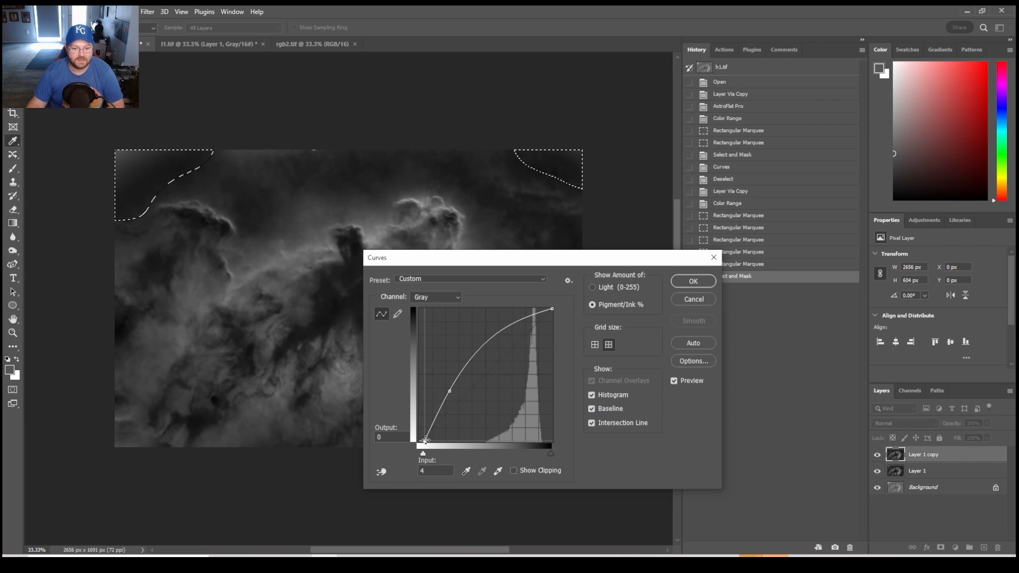
pyautogui.moveTo(450, 392); pyautogui.dragTo(469, 387)
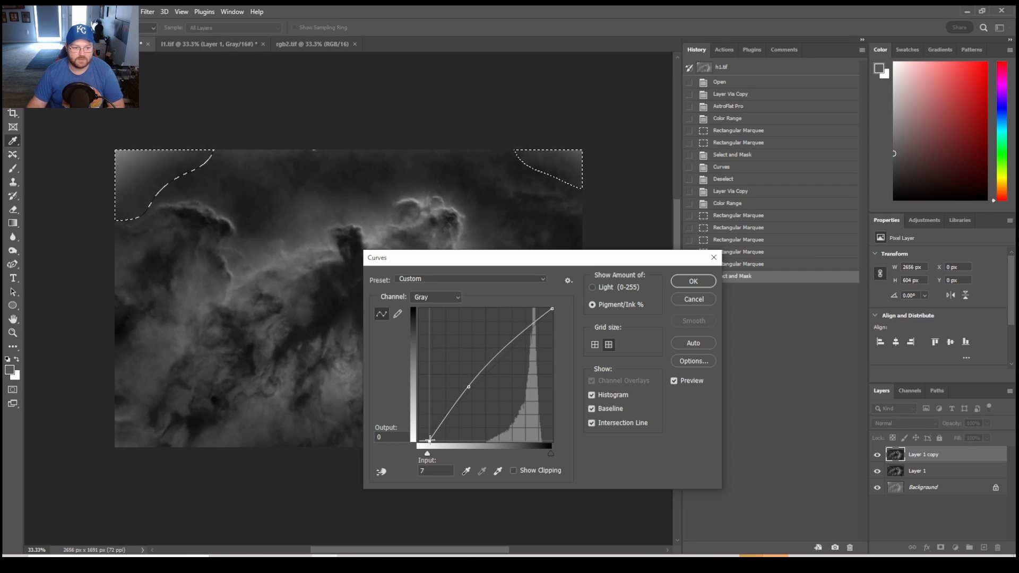
pyautogui.moveTo(428, 440); pyautogui.dragTo(441, 440)
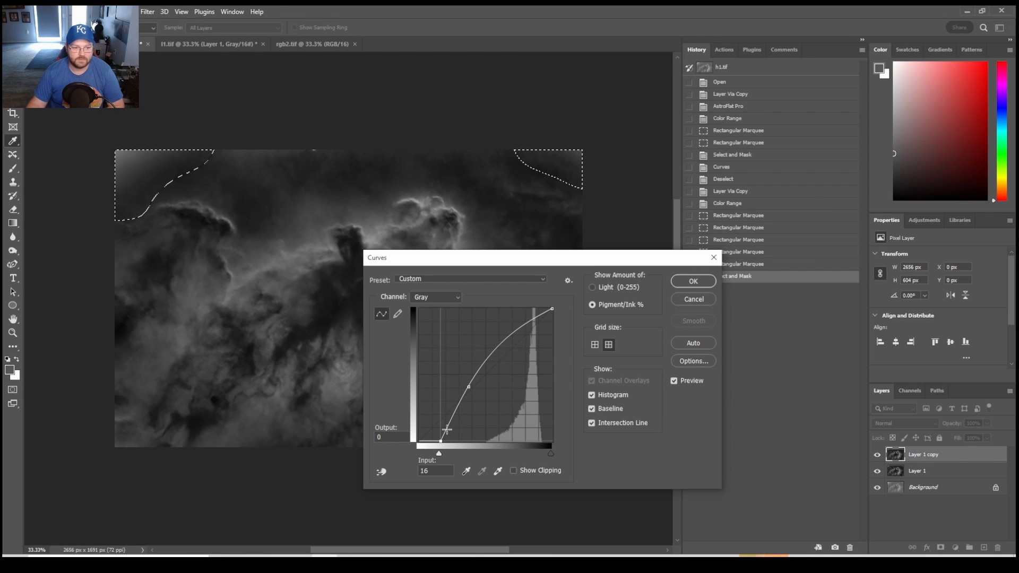
pyautogui.moveTo(466, 388)
pyautogui.mouseDown()
pyautogui.moveTo(510, 334)
pyautogui.moveTo(475, 370)
pyautogui.mouseUp()
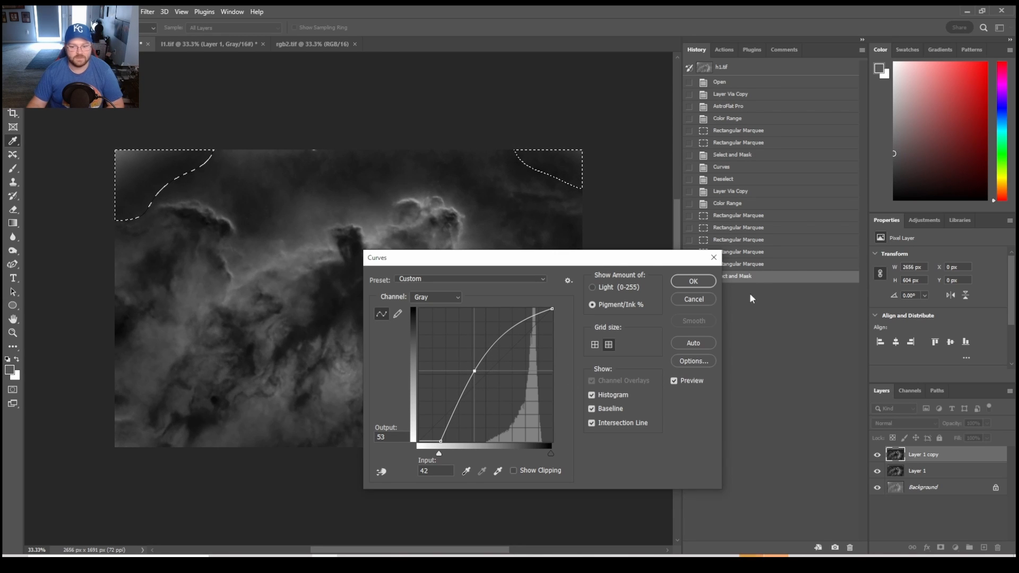
pyautogui.click(693, 281)
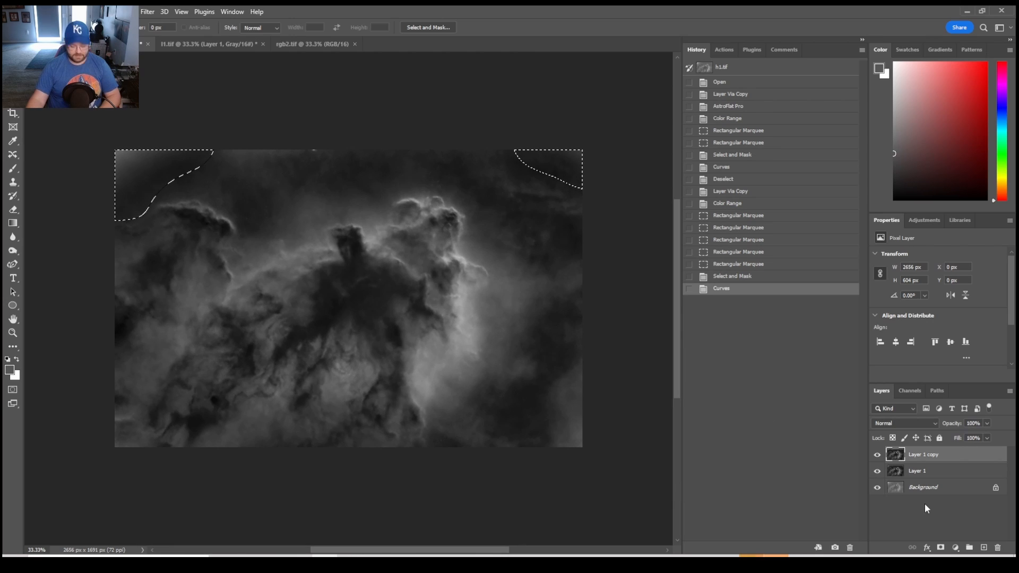
pyautogui.hotkey('ctrl', 'd')
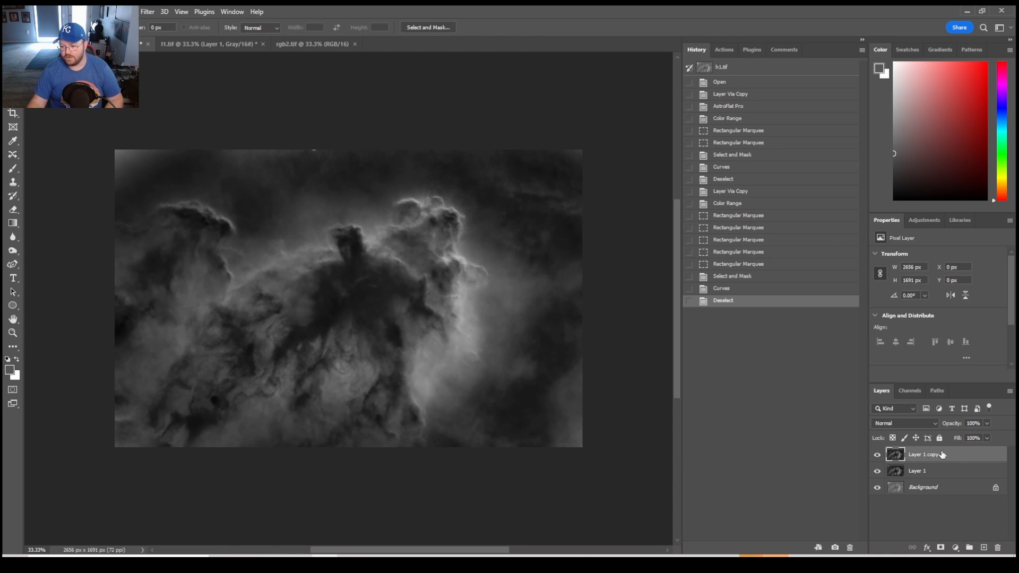
# Compare the corrected Layer 1 copy with the original Background, keeping Layer 1 hidden.
pyautogui.click(877, 472)
pyautogui.click(876, 456)
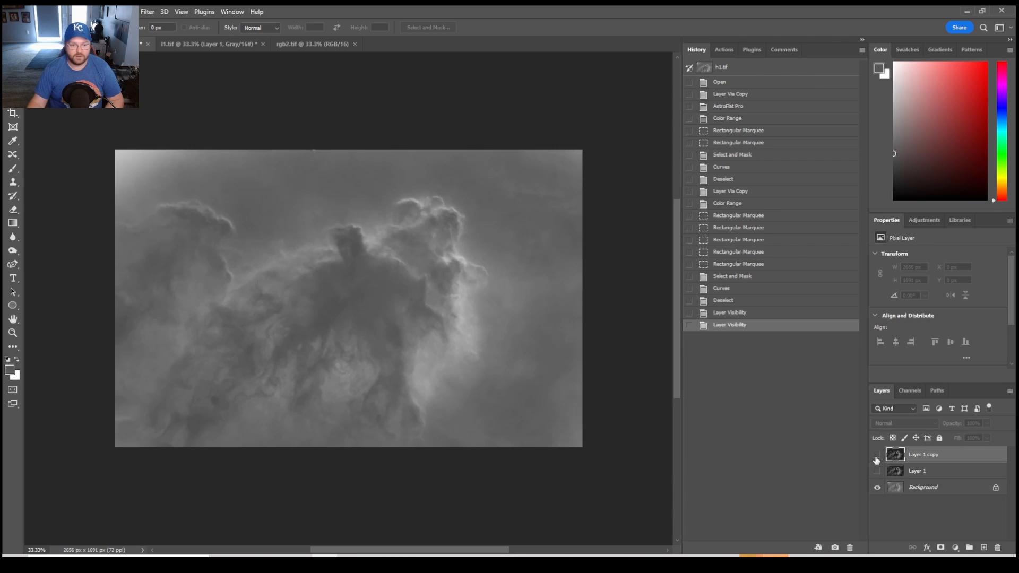
pyautogui.click(877, 457)
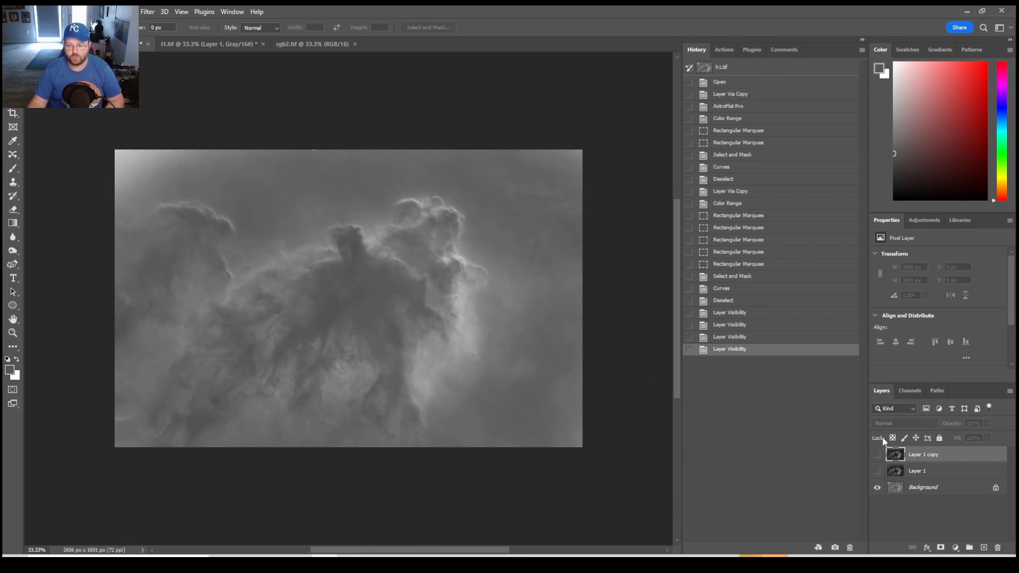
pyautogui.click(877, 455)
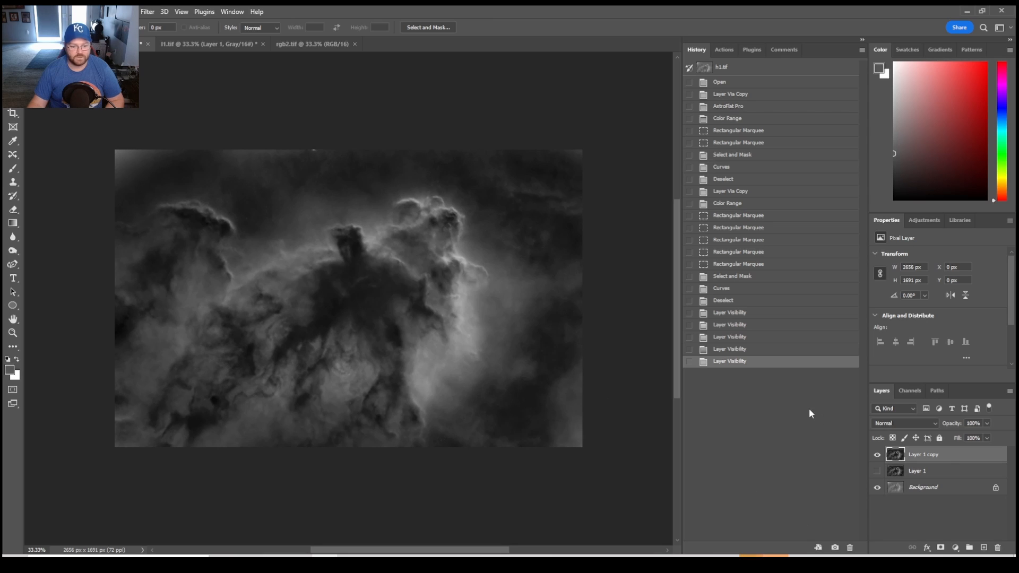
# Flatten the image and save it as a TIFF named h2 with no image compression.
pyautogui.rightClick(947, 458)
pyautogui.click(877, 439)
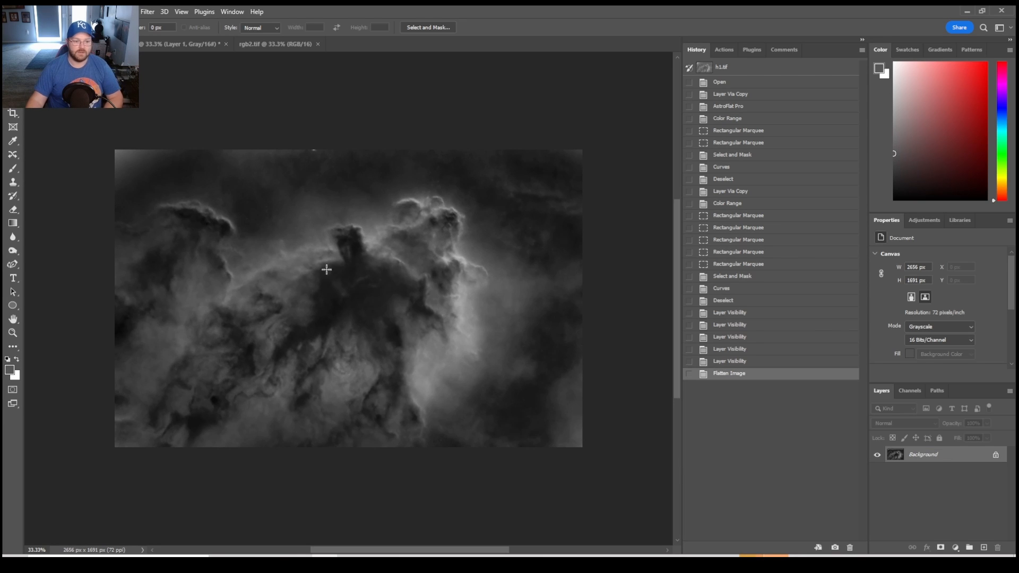
pyautogui.click(24, 12)
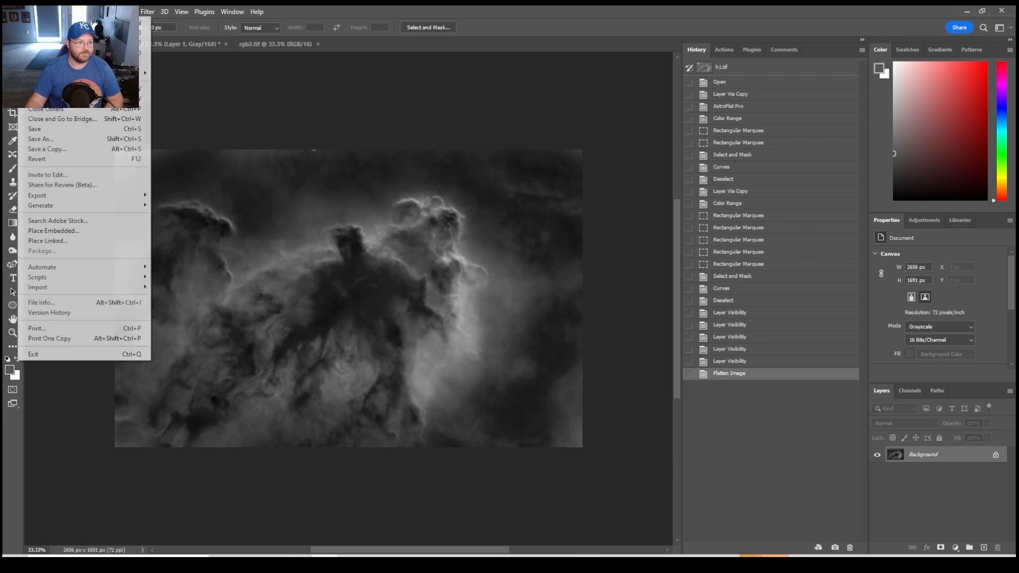
pyautogui.click(53, 138)
pyautogui.write('h2')
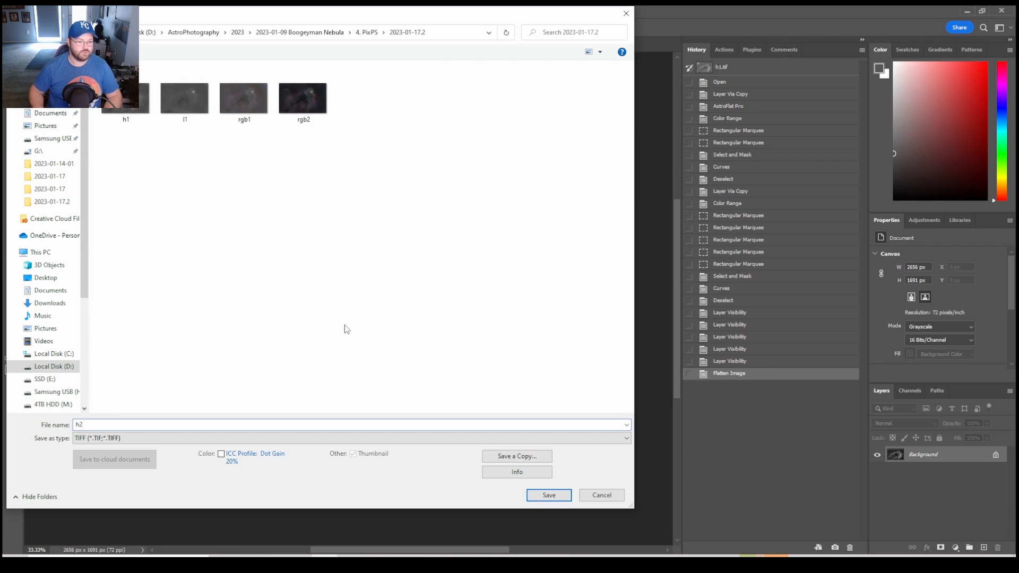
pyautogui.press('Return')
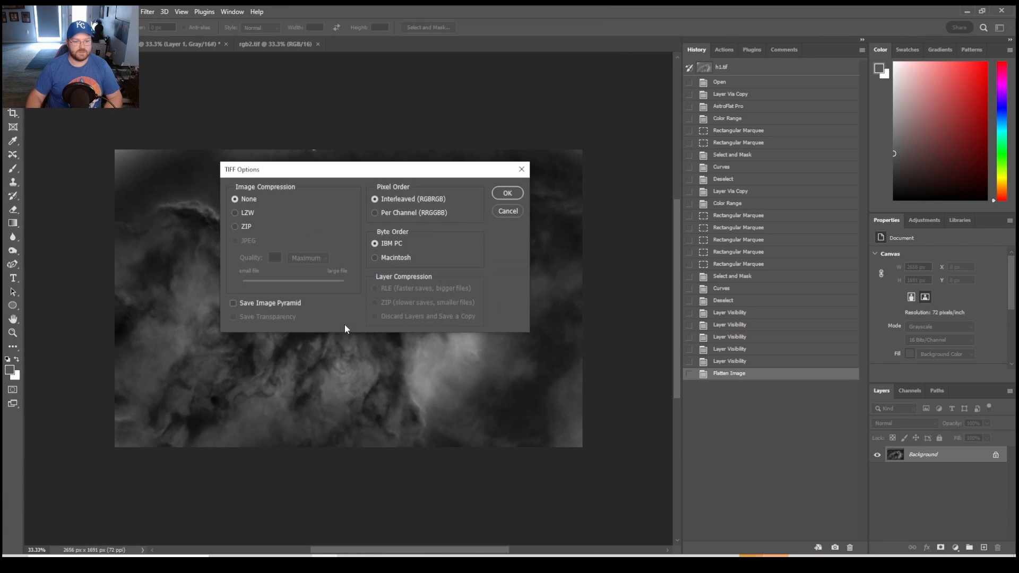
pyautogui.click(507, 192)
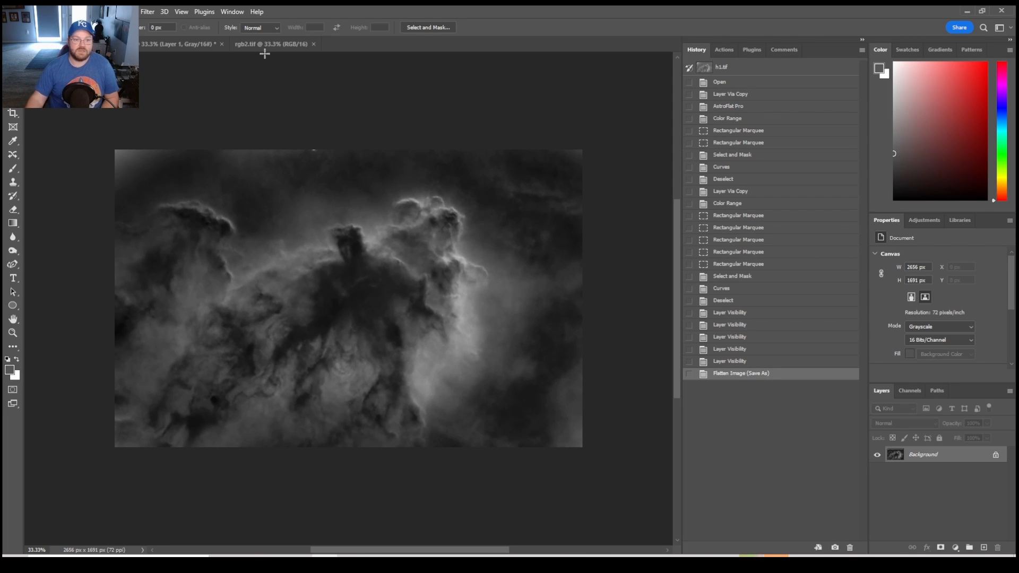
# Switch to PixInsight and open h2 and rgb2 from the 4. PixPS folder 2023-01-17.2.
pyautogui.hotkey('alt', 'Tab')
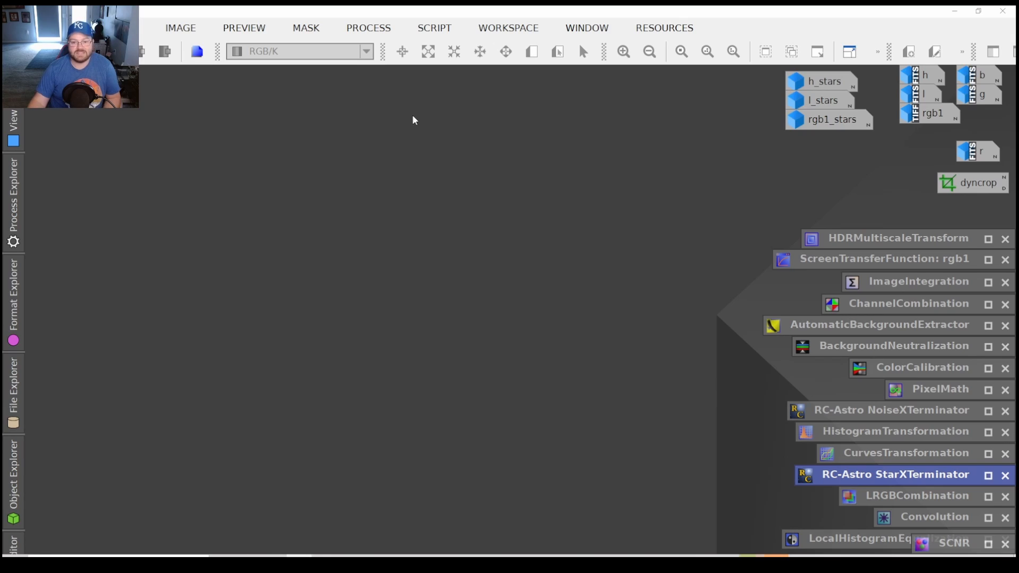
pyautogui.doubleClick(382, 191)
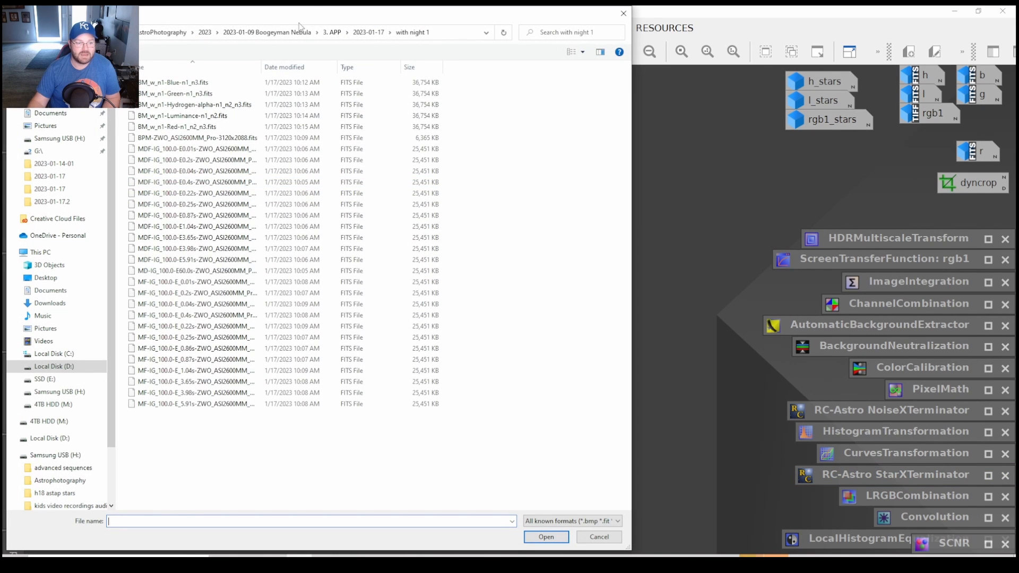
pyautogui.click(299, 29)
pyautogui.doubleClick(201, 116)
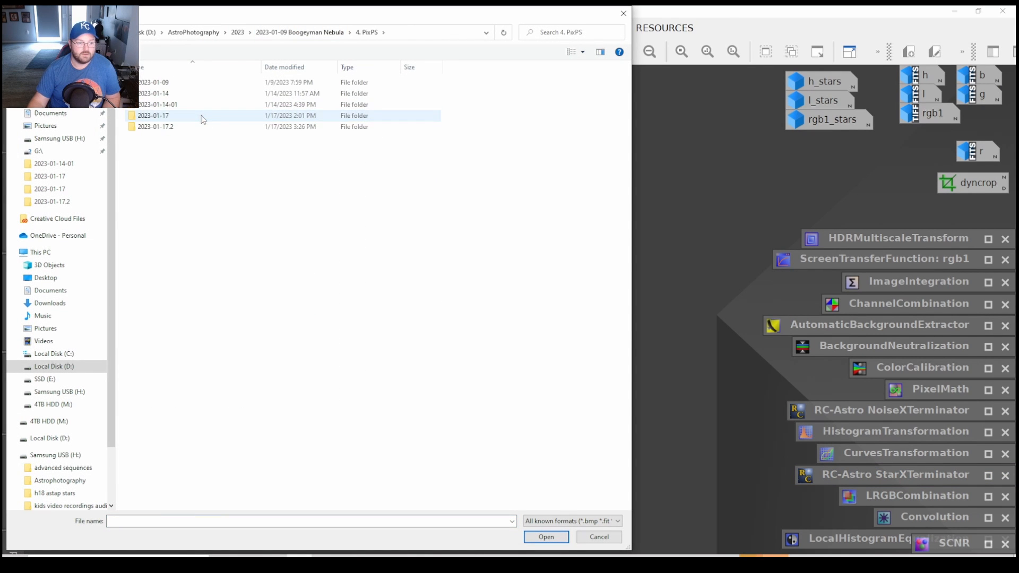
pyautogui.doubleClick(200, 127)
pyautogui.click(208, 99)
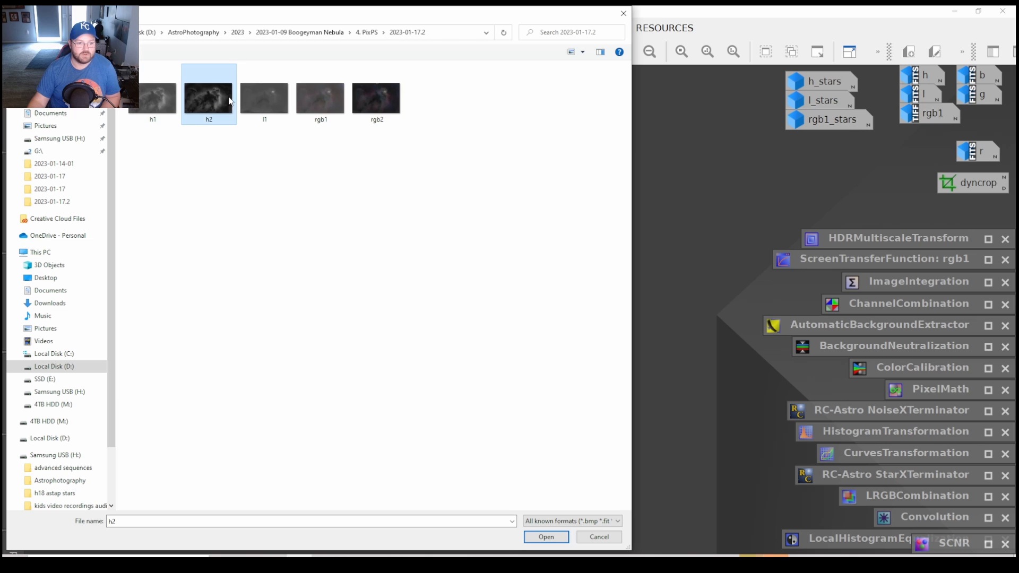
pyautogui.keyDown('ctrl'); pyautogui.click(386, 107); pyautogui.keyUp('ctrl')
pyautogui.click(546, 536)
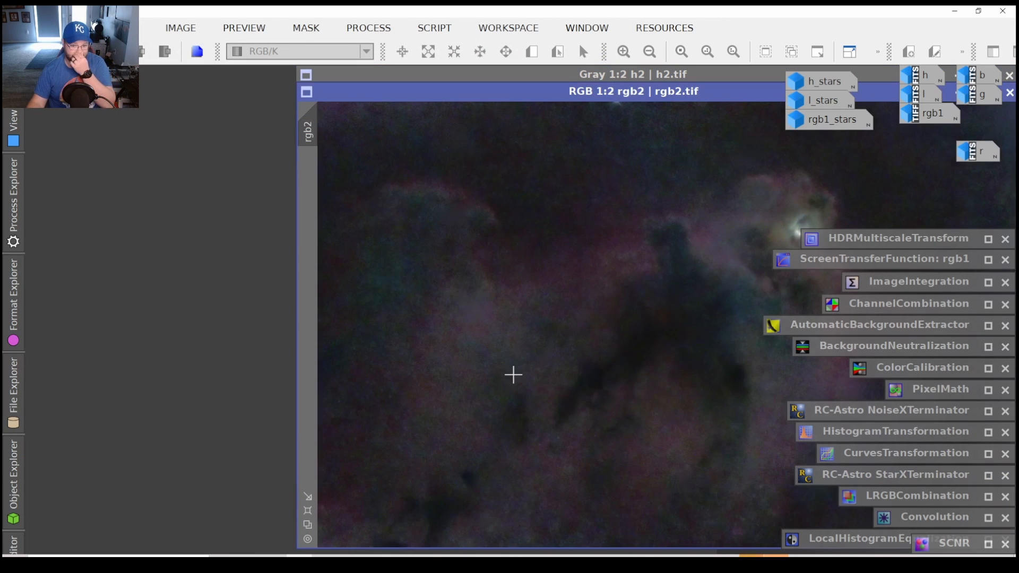
# Remove green from rgb2 with SCNR, using Average Neutral protection, amount 1.00 and preserved lightness.
pyautogui.moveTo(478, 92); pyautogui.dragTo(214, 80)
pyautogui.scroll(1, 353, 314)
pyautogui.scroll(-2, 373, 317)
pyautogui.scroll(1, 381, 323)
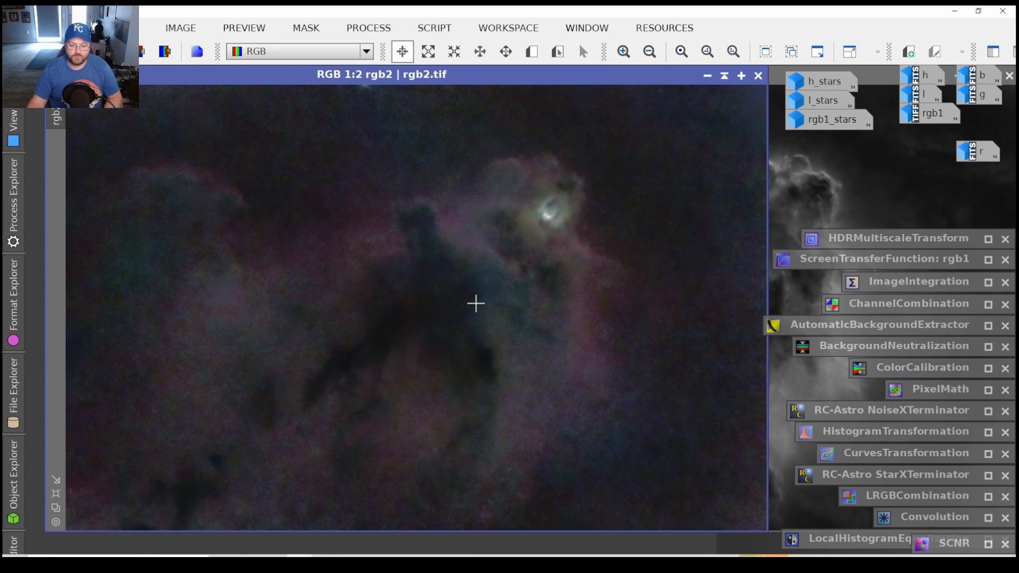
pyautogui.doubleClick(967, 546)
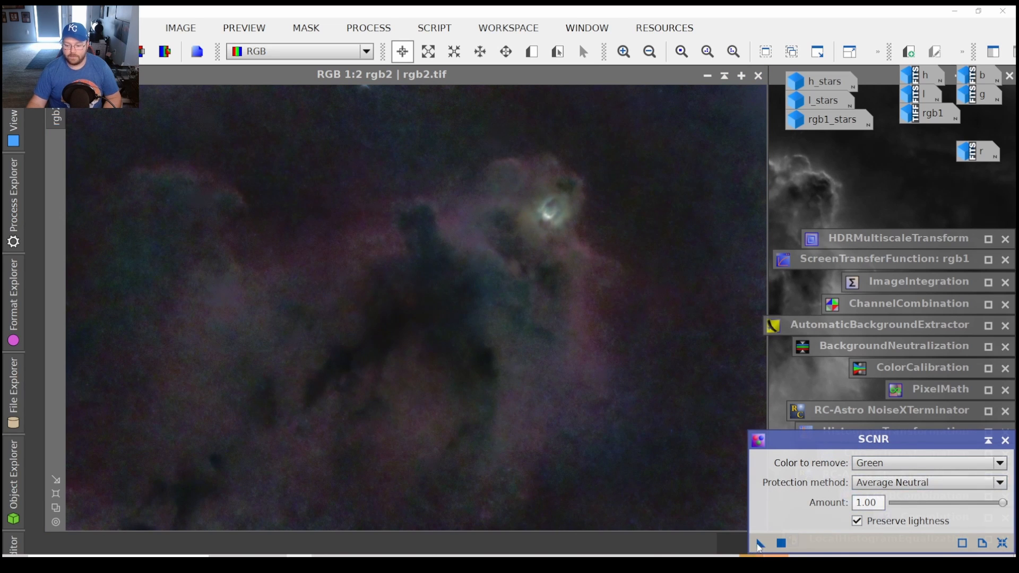
pyautogui.moveTo(760, 547); pyautogui.dragTo(518, 346)
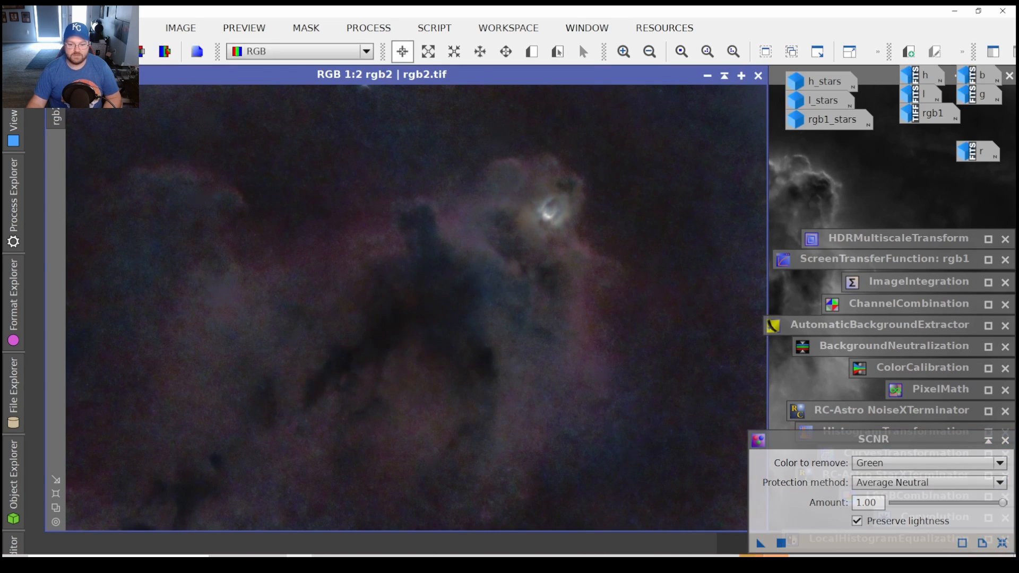
pyautogui.click(988, 440)
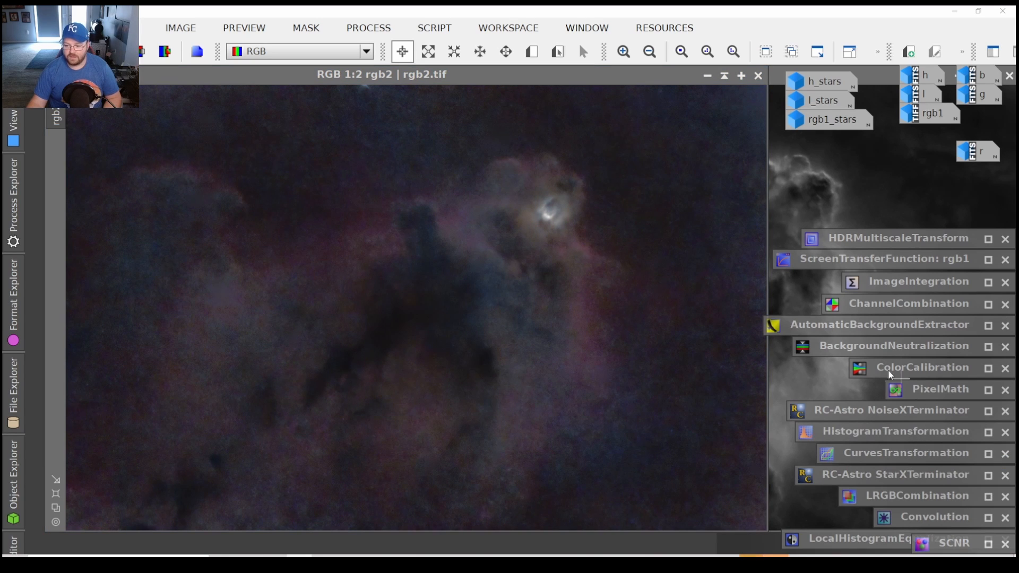
# Reduce noise in rgb2 with NoiseXTerminator, using Denoise 0.90 and Detail 0.15.
pyautogui.click(914, 416)
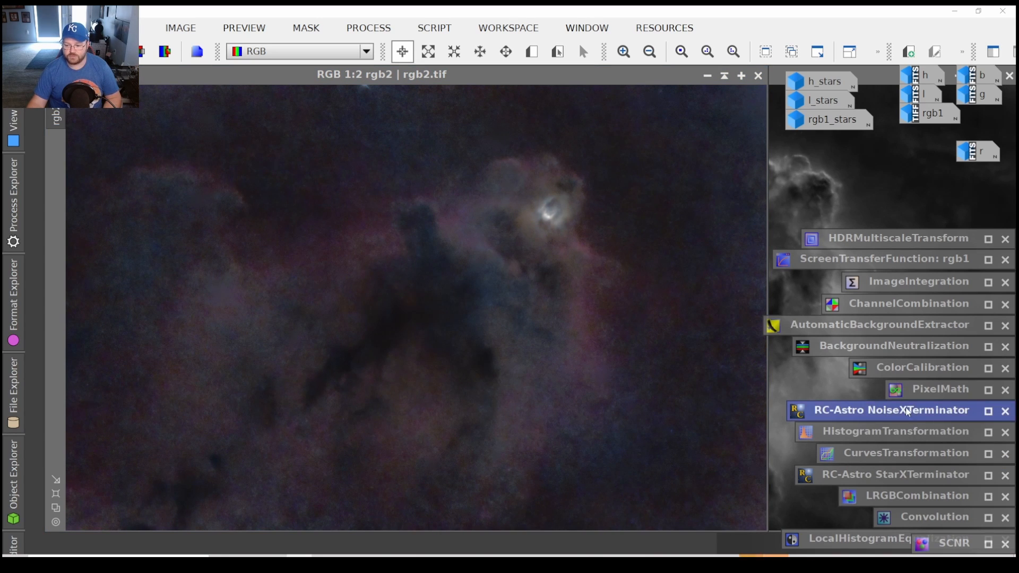
pyautogui.doubleClick(835, 410)
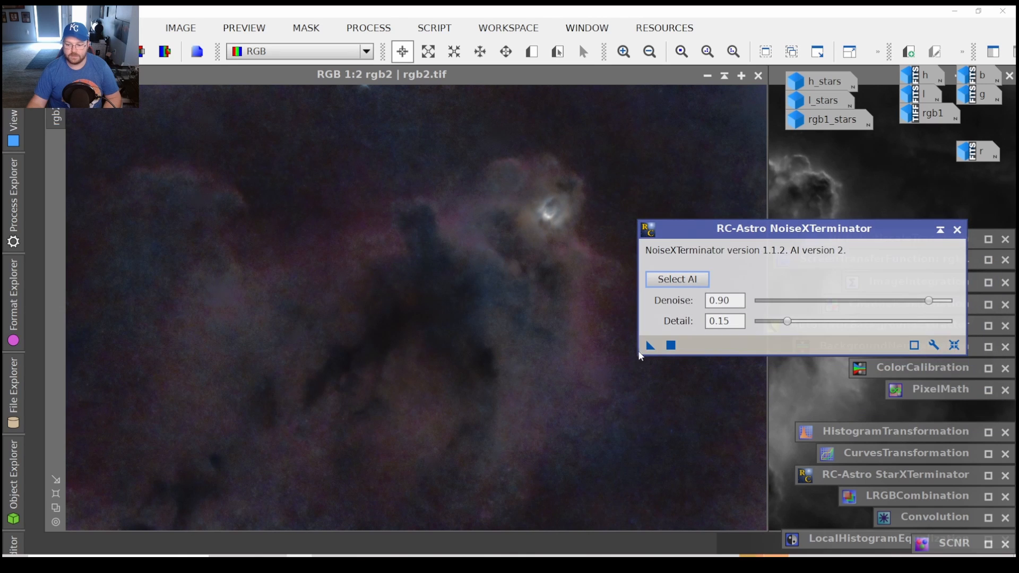
pyautogui.moveTo(650, 345); pyautogui.dragTo(527, 269)
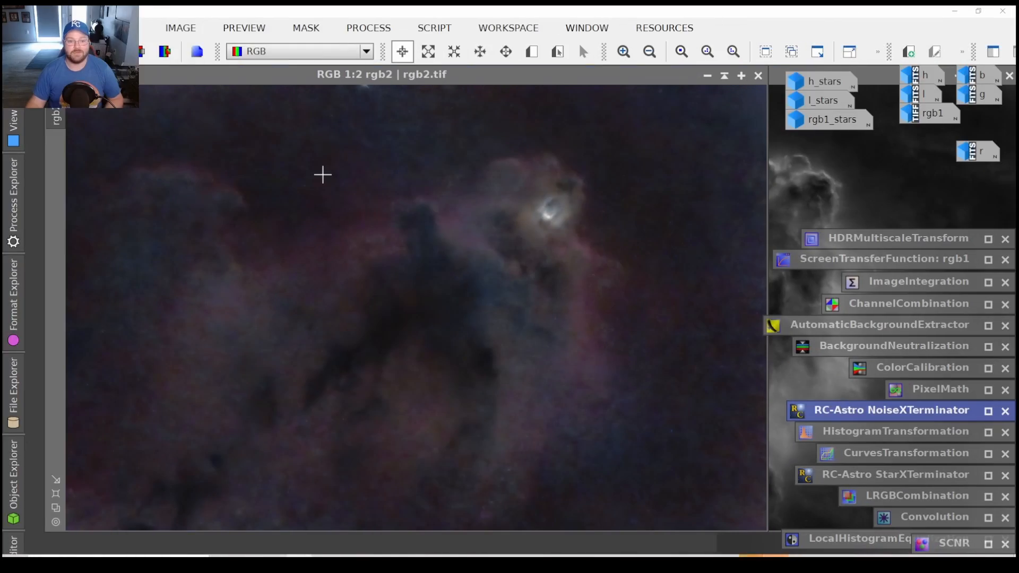
# Start the NBRGBCombination script with AutoSTF off and rgb2 as the RGB source image at 200 nm bandwidth.
pyautogui.click(447, 32)
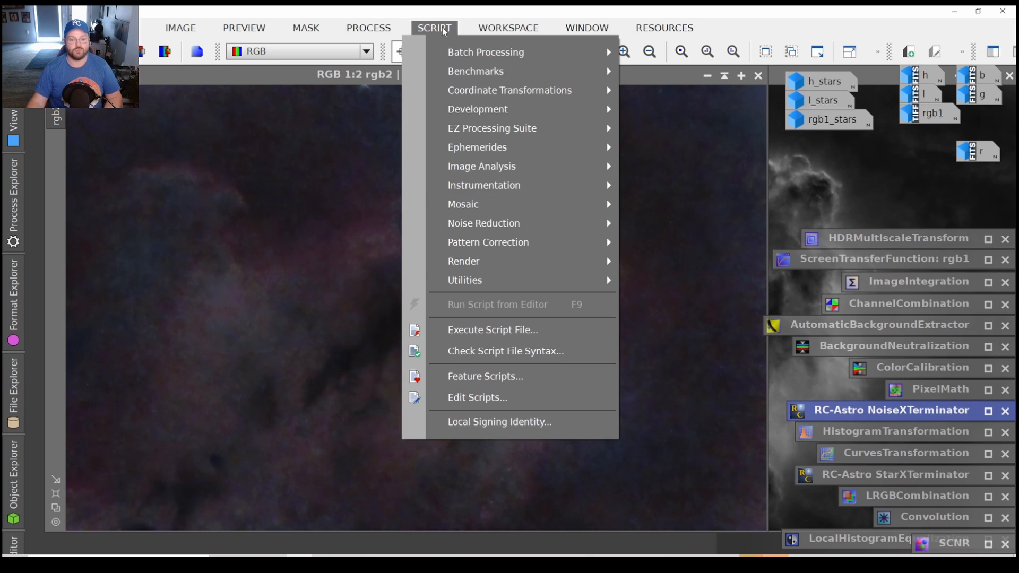
pyautogui.moveTo(559, 287)
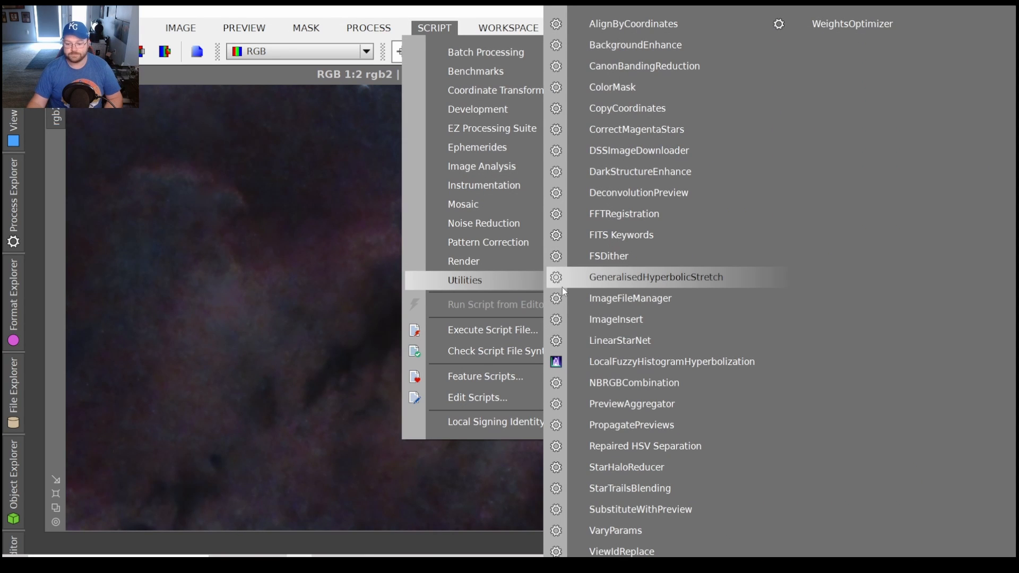
pyautogui.click(646, 383)
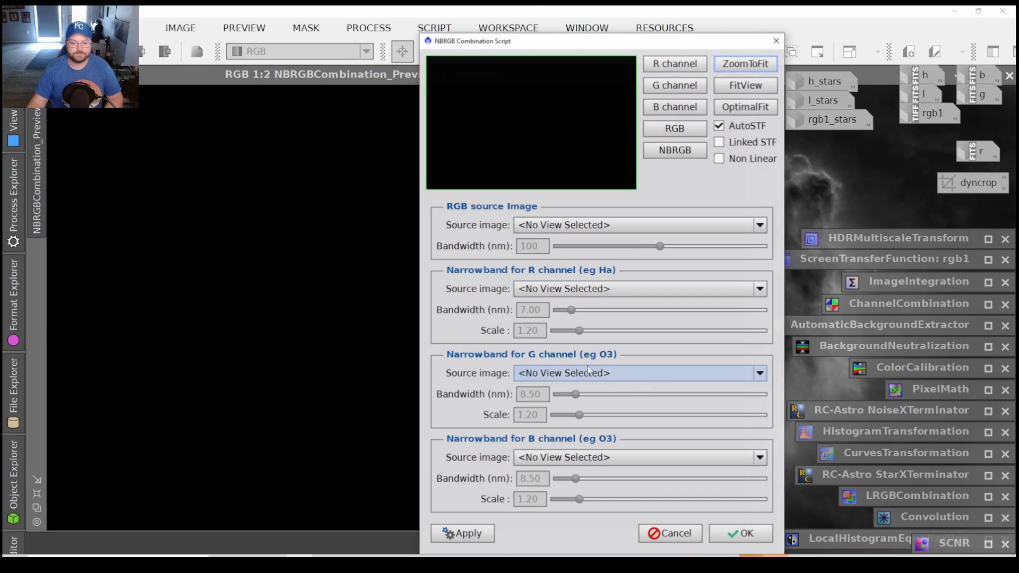
pyautogui.click(719, 127)
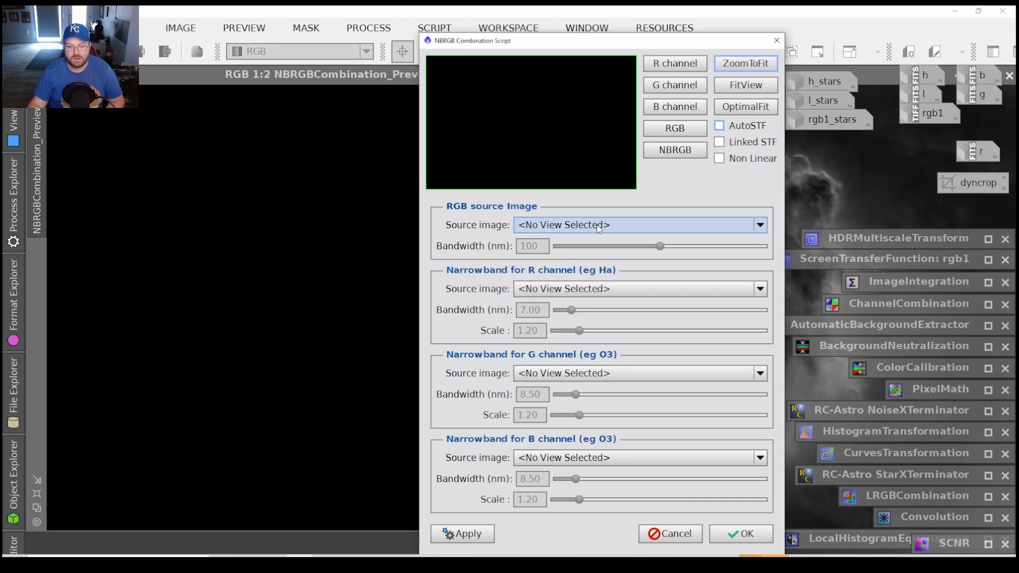
pyautogui.click(566, 225)
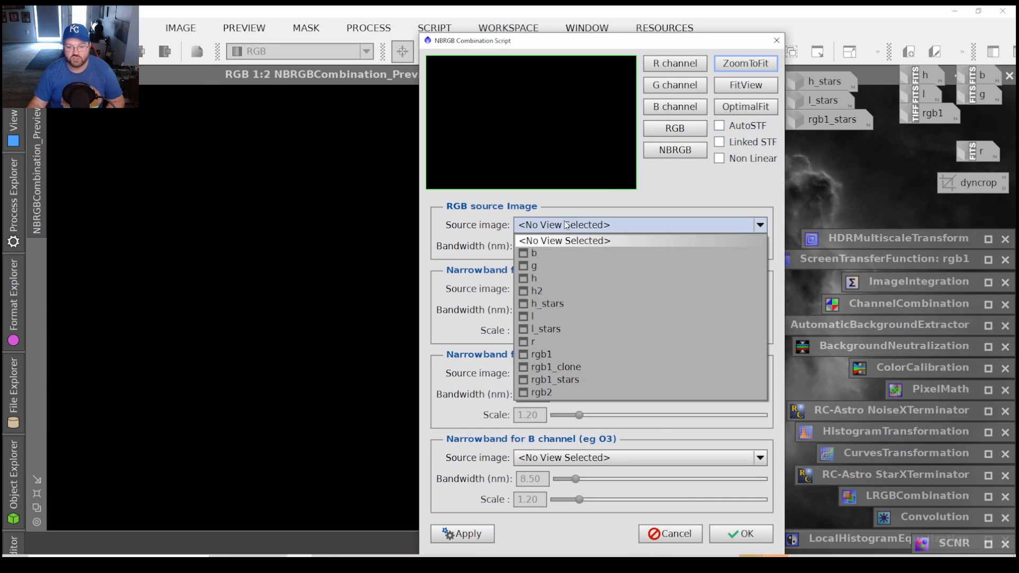
pyautogui.click(562, 393)
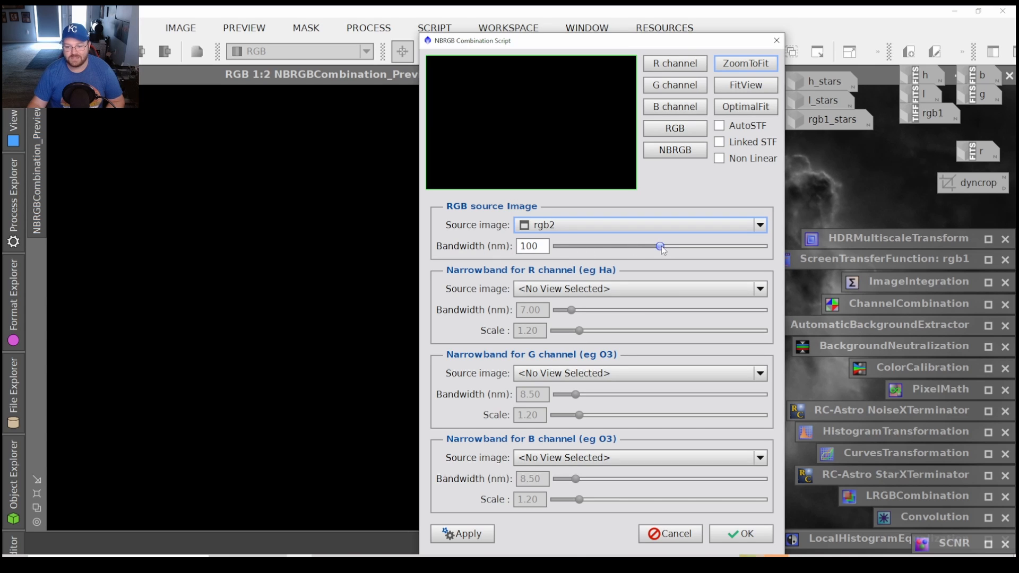
pyautogui.moveTo(660, 247); pyautogui.dragTo(799, 240)
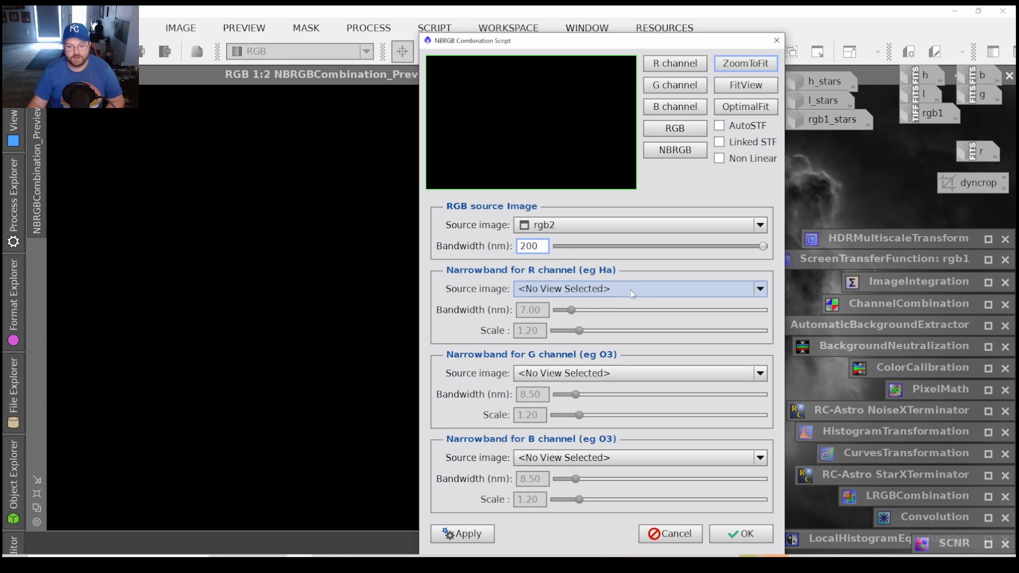
# Assign h2 as the R channel narrowband source at 3.00 nm bandwidth and preview the NBRGB combination with Non Linear enabled.
pyautogui.click(631, 290)
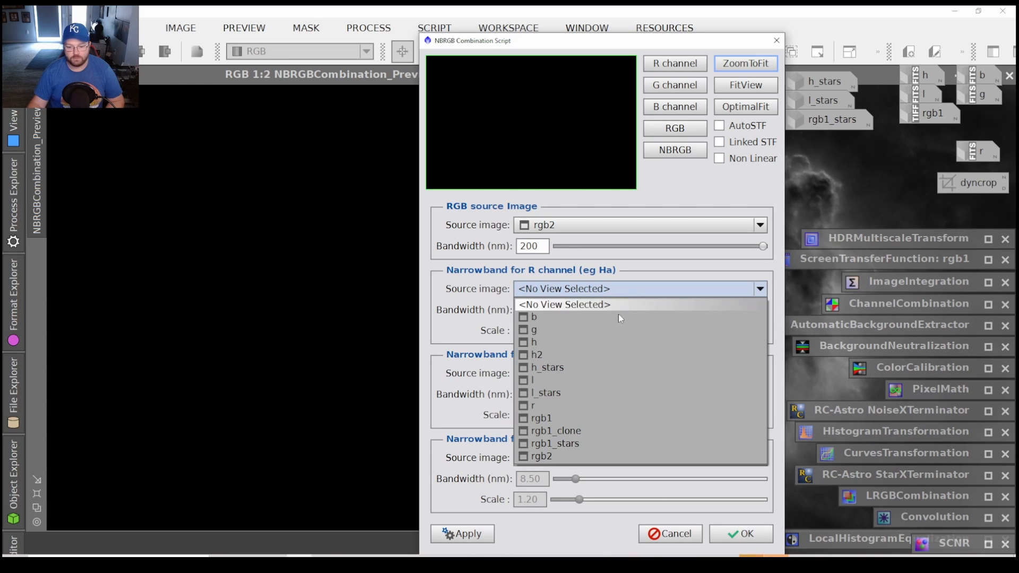
pyautogui.click(580, 361)
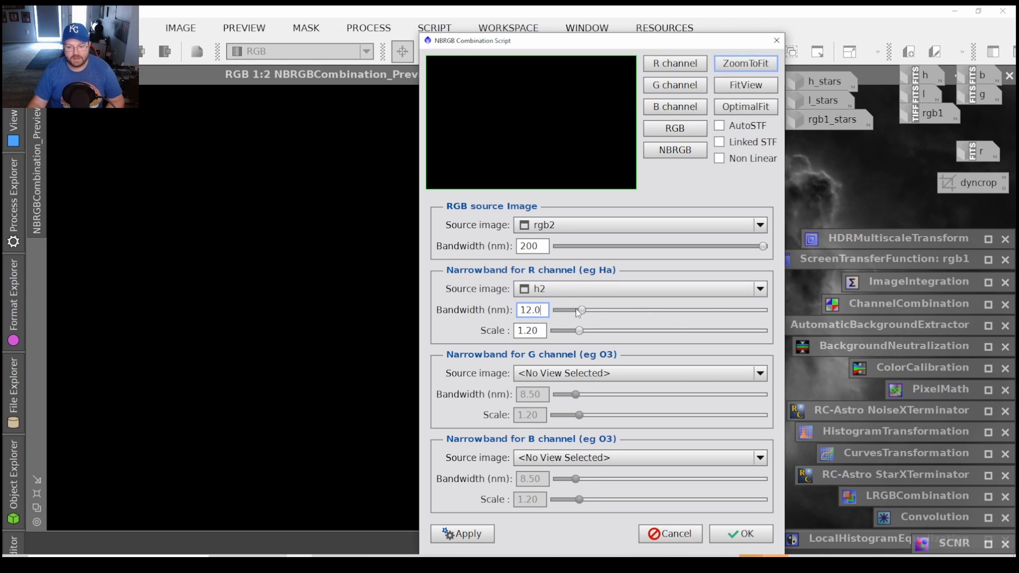
pyautogui.moveTo(578, 313)
pyautogui.mouseDown()
pyautogui.moveTo(558, 316)
pyautogui.moveTo(567, 316)
pyautogui.mouseUp()
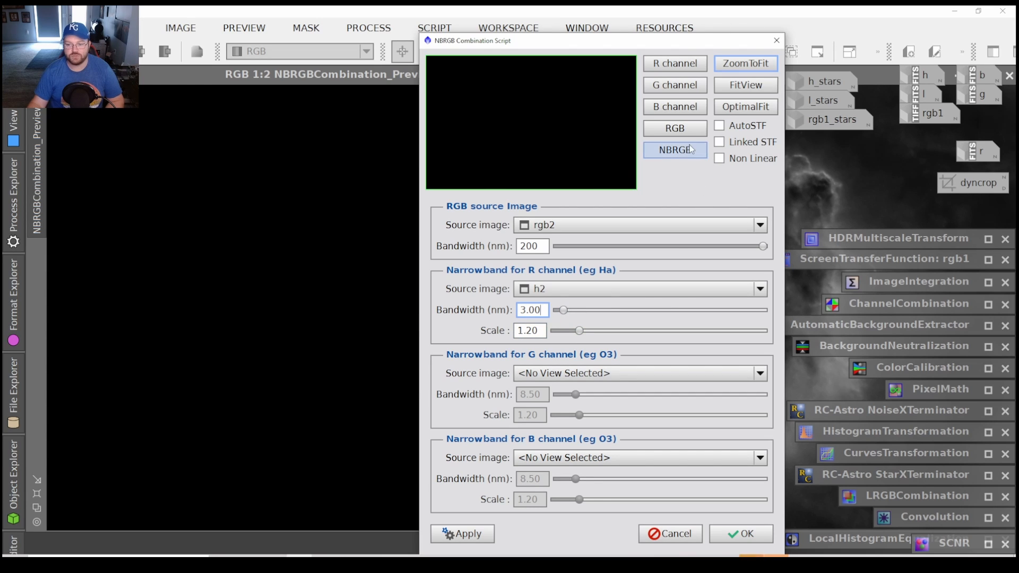
pyautogui.click(719, 158)
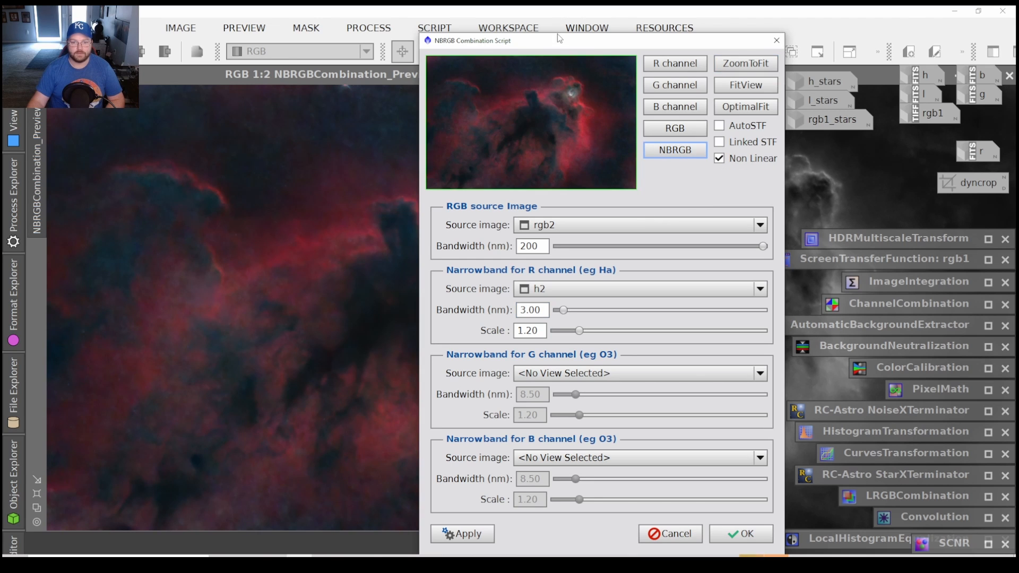
pyautogui.moveTo(558, 44); pyautogui.dragTo(777, 28)
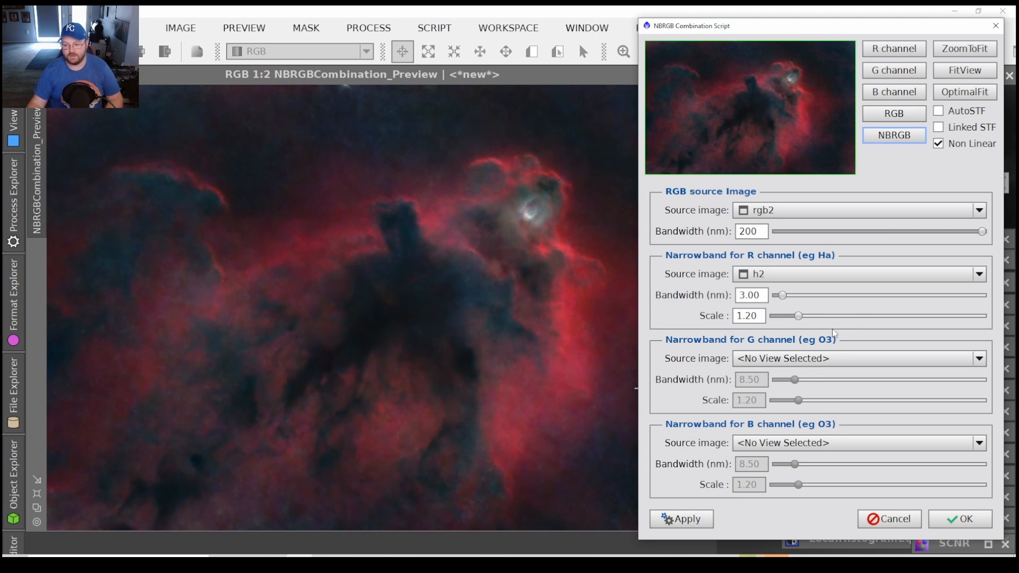
# Preview the combination at an R channel scale of 1.80, comparing it with and without the Non Linear option.
pyautogui.moveTo(798, 316); pyautogui.dragTo(811, 320)
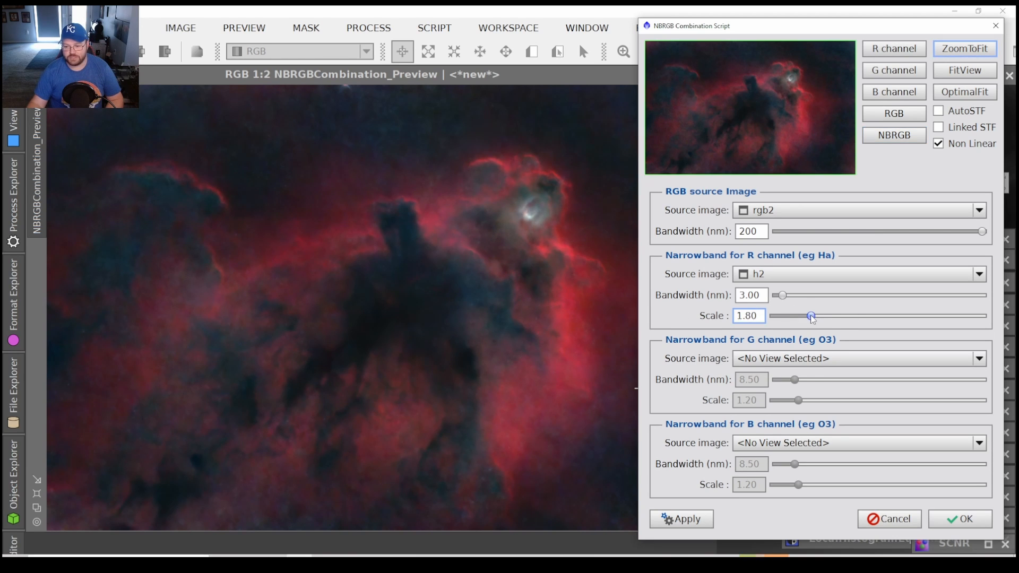
pyautogui.click(895, 135)
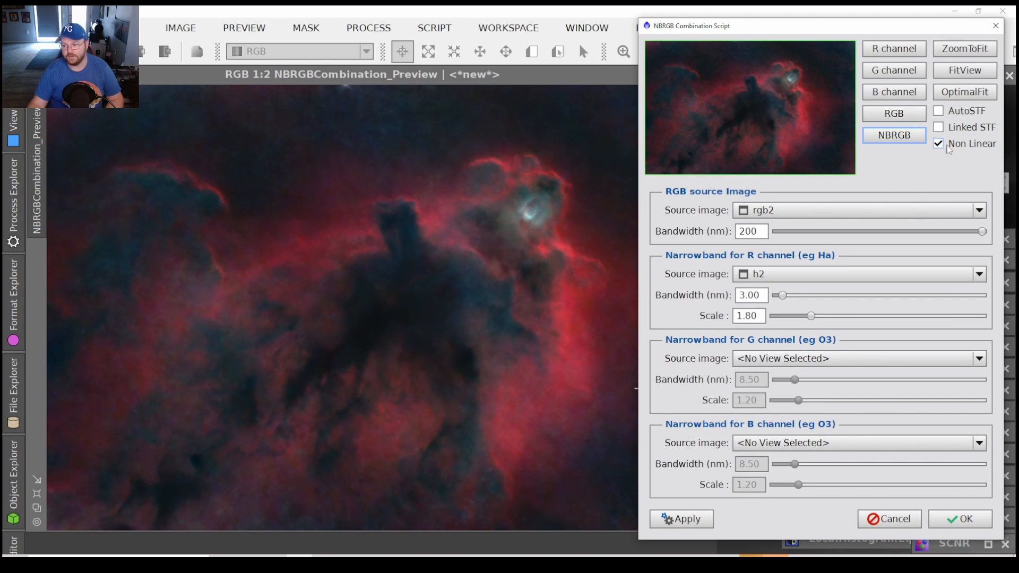
pyautogui.moveTo(940, 147)
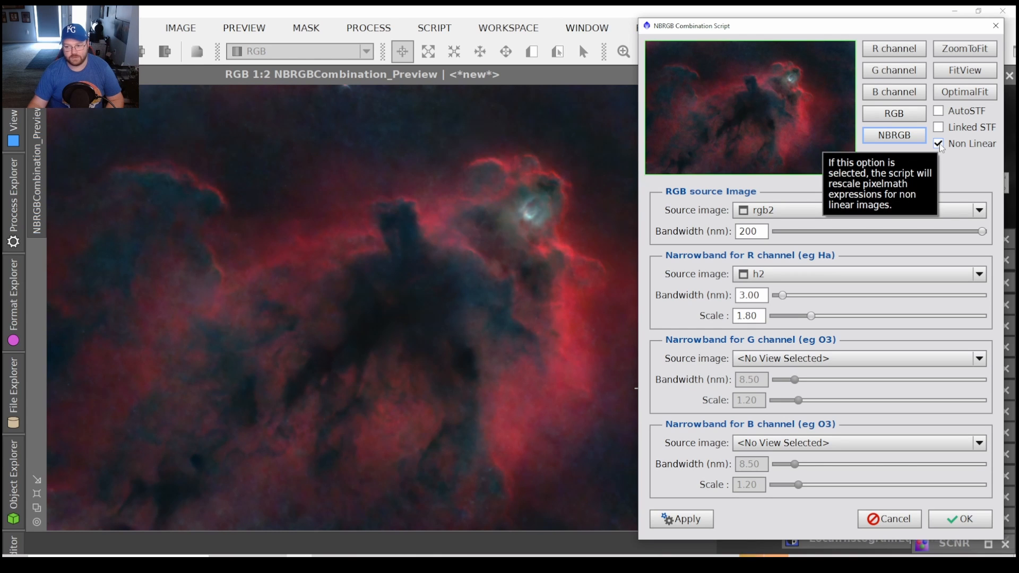
pyautogui.click(939, 144)
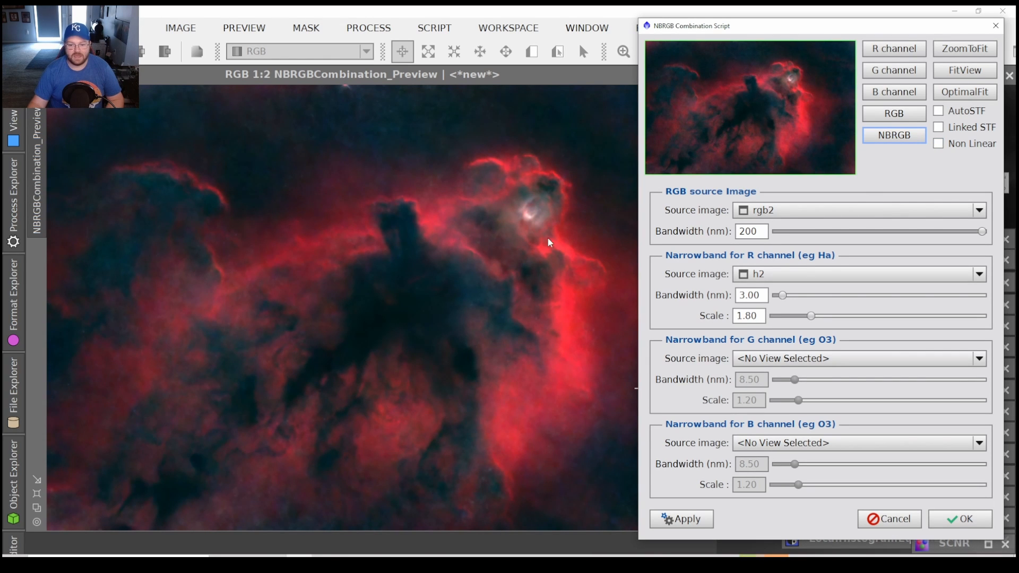
pyautogui.click(938, 144)
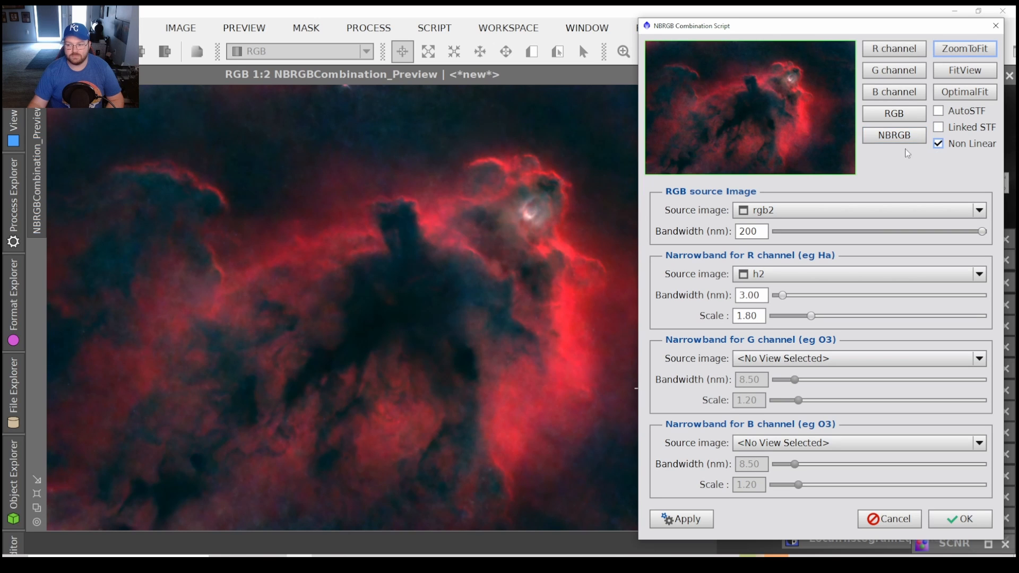
pyautogui.click(895, 139)
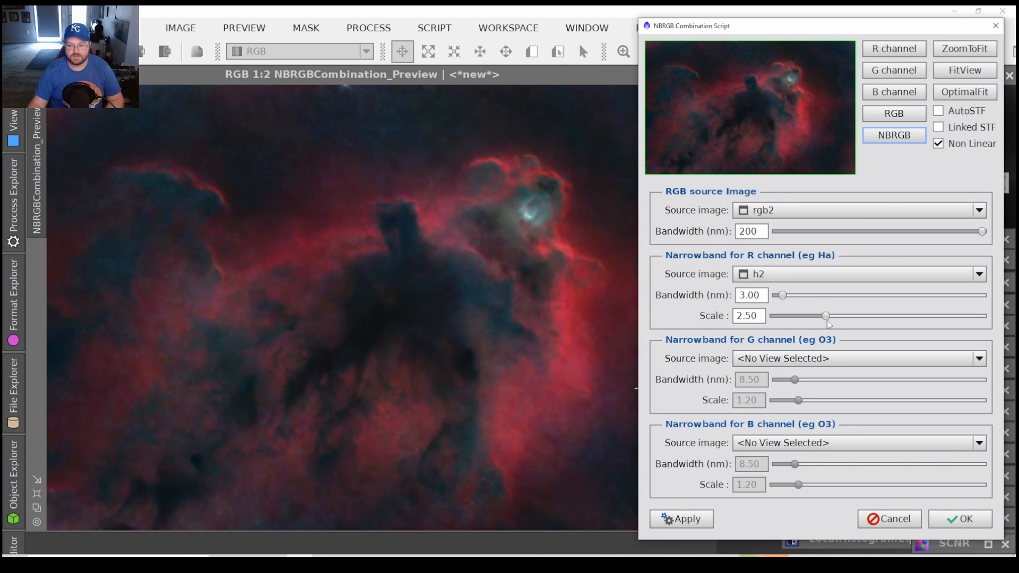
# Set the R channel scale to 1.00, disable Non Linear, and preview and create the combined NBRGB image.
pyautogui.moveTo(826, 317); pyautogui.dragTo(816, 316)
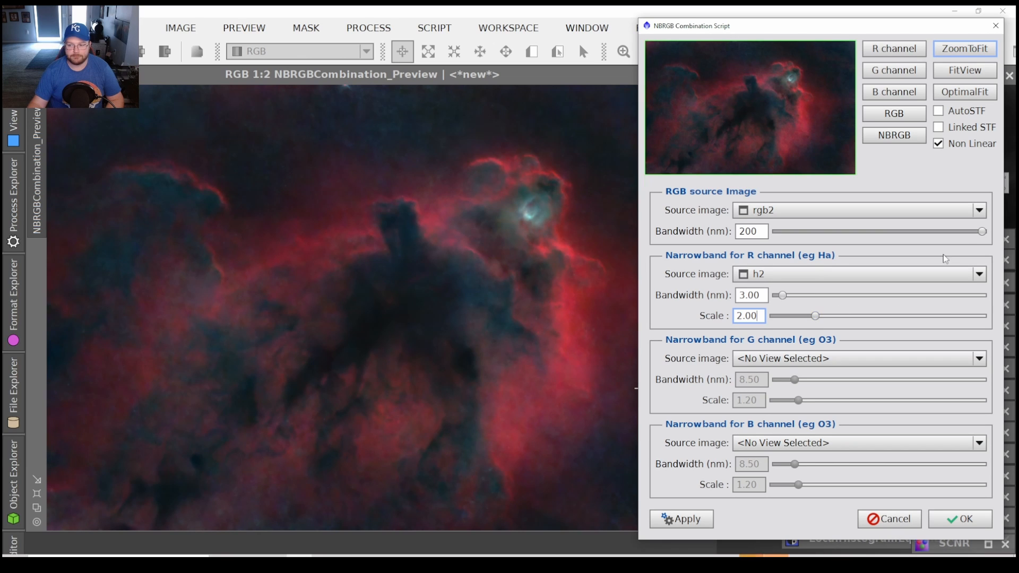
pyautogui.moveTo(982, 231)
pyautogui.mouseDown()
pyautogui.moveTo(949, 234)
pyautogui.moveTo(982, 231)
pyautogui.mouseUp()
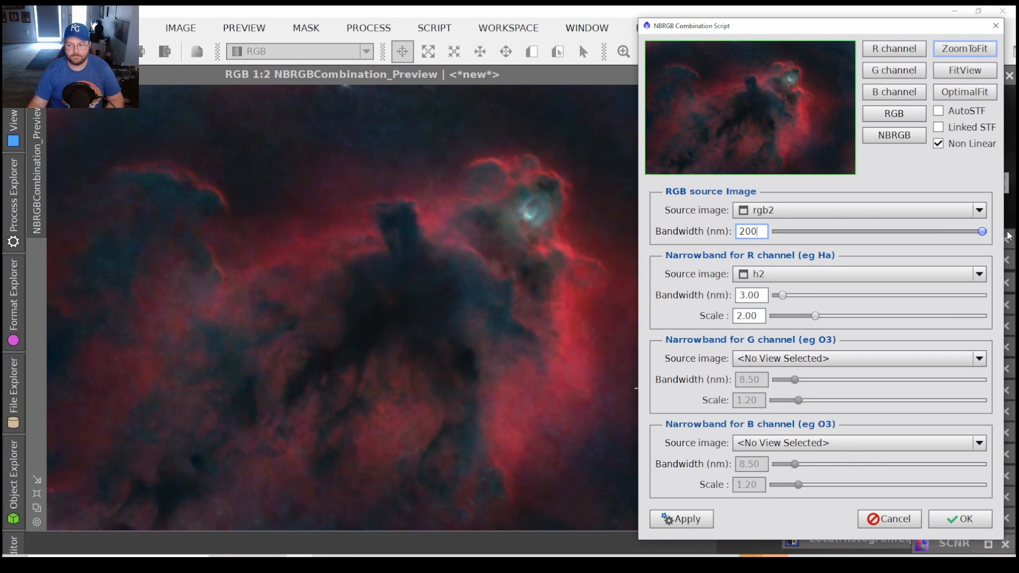
pyautogui.click(944, 146)
pyautogui.moveTo(816, 316); pyautogui.dragTo(797, 318)
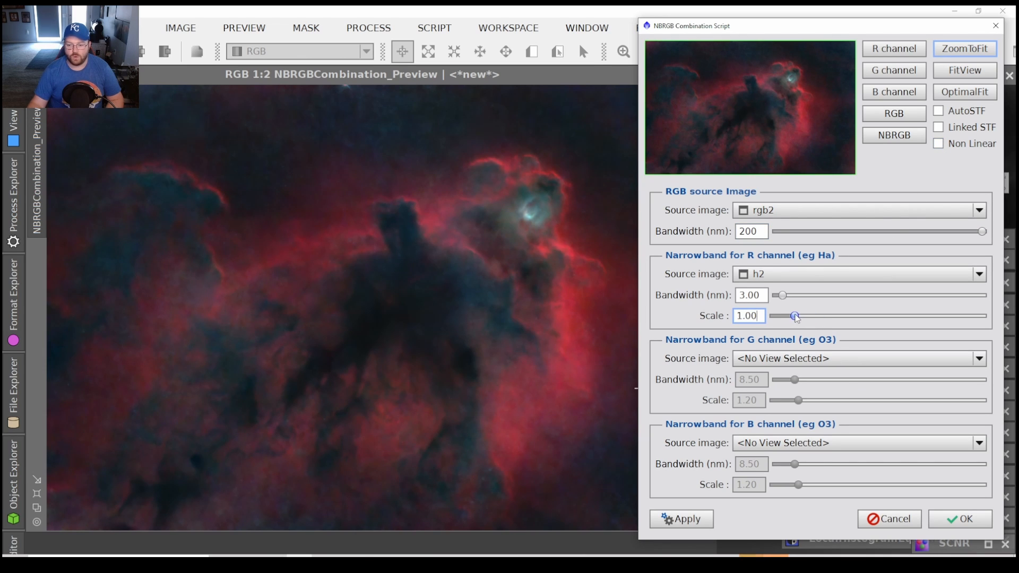
pyautogui.click(895, 135)
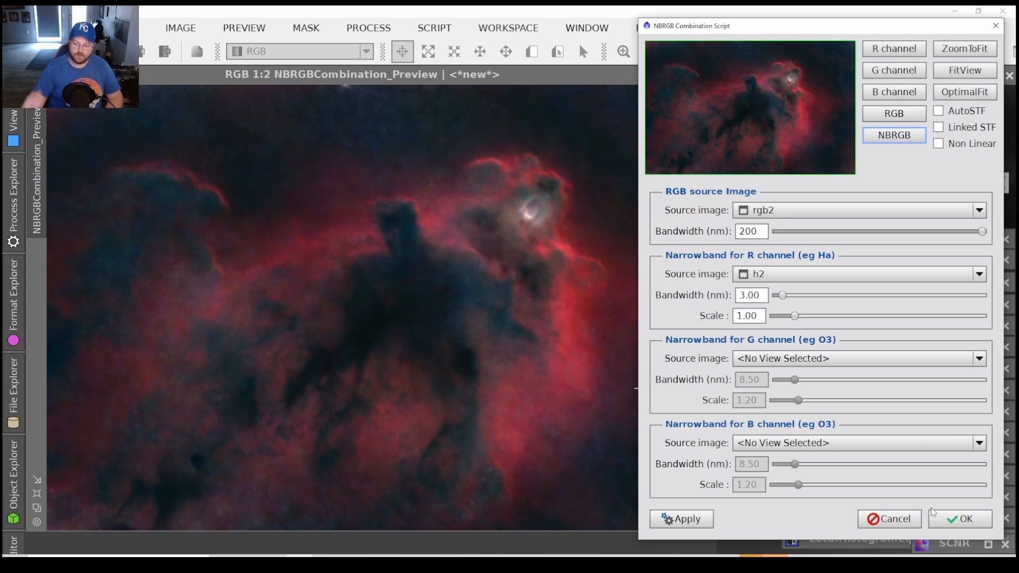
pyautogui.click(950, 520)
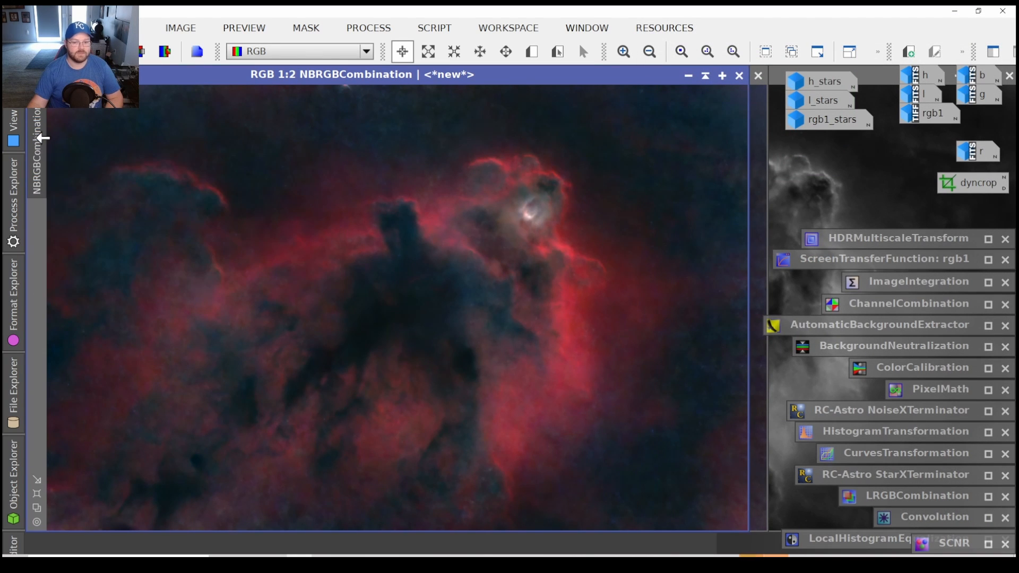
# Rename the combined image's identifier to hargb.
pyautogui.doubleClick(39, 137)
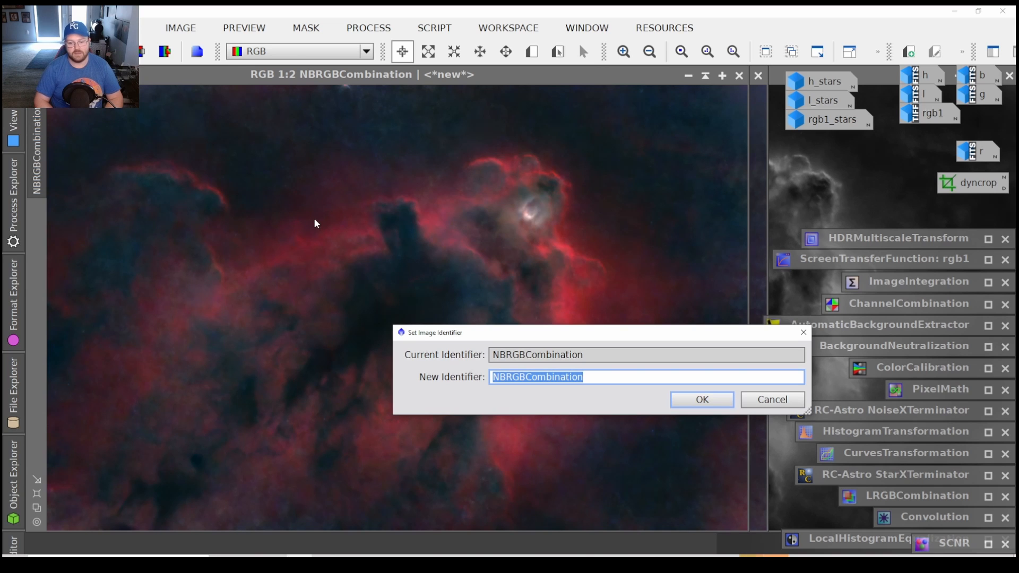
pyautogui.write('hargb')
pyautogui.press('Return')
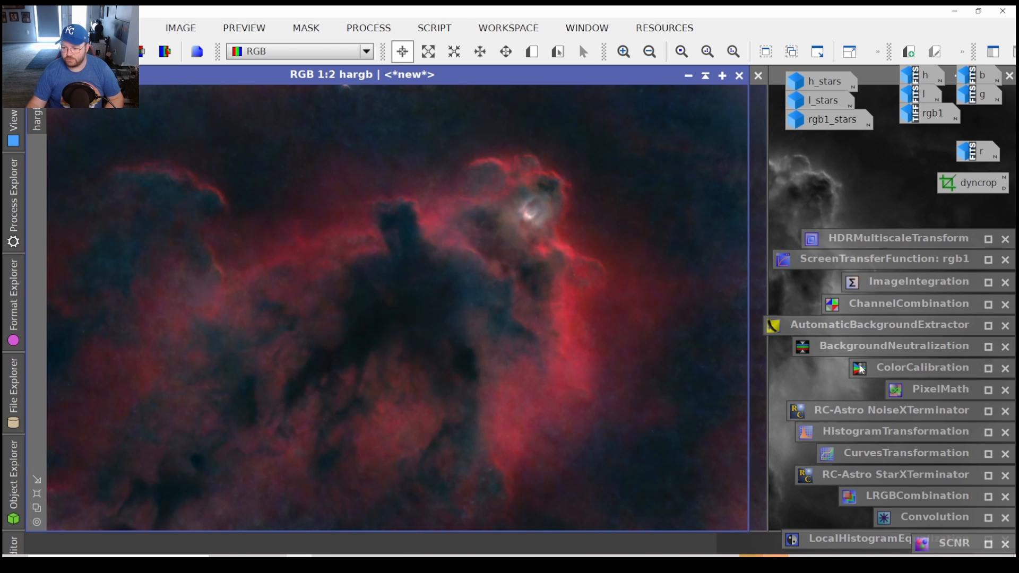
# Try adding the stars to the hargb image with the PixelMath expression hargb + rgb1_stars.
pyautogui.doubleClick(929, 399)
pyautogui.click(640, 388)
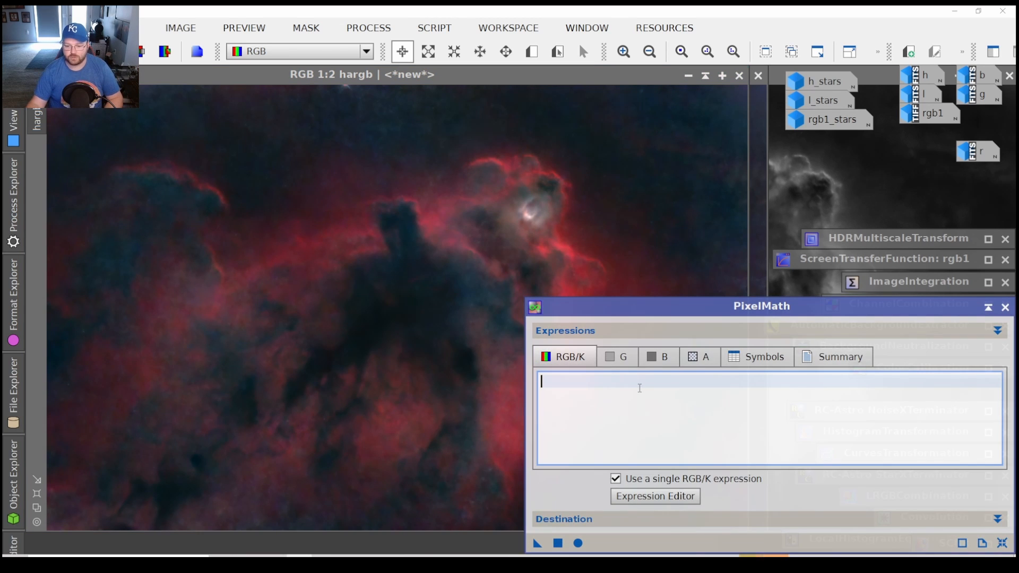
pyautogui.write('harg')
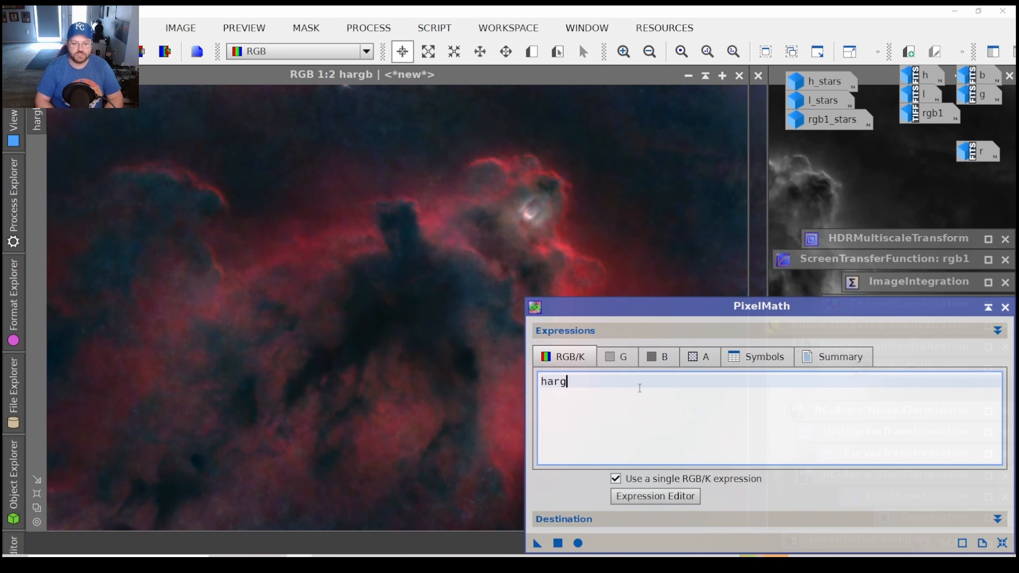
pyautogui.write('b +')
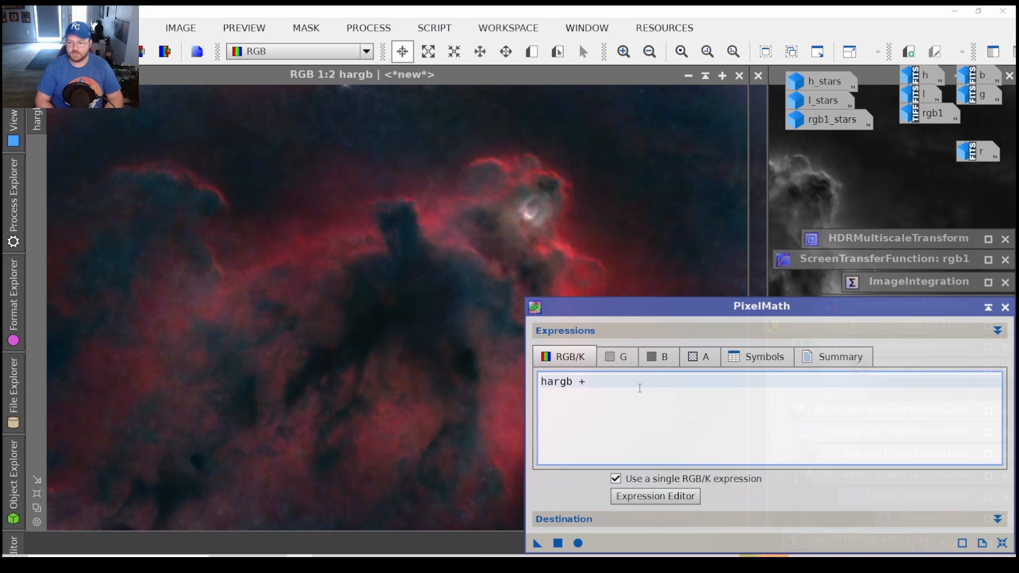
pyautogui.write(' rgb1')
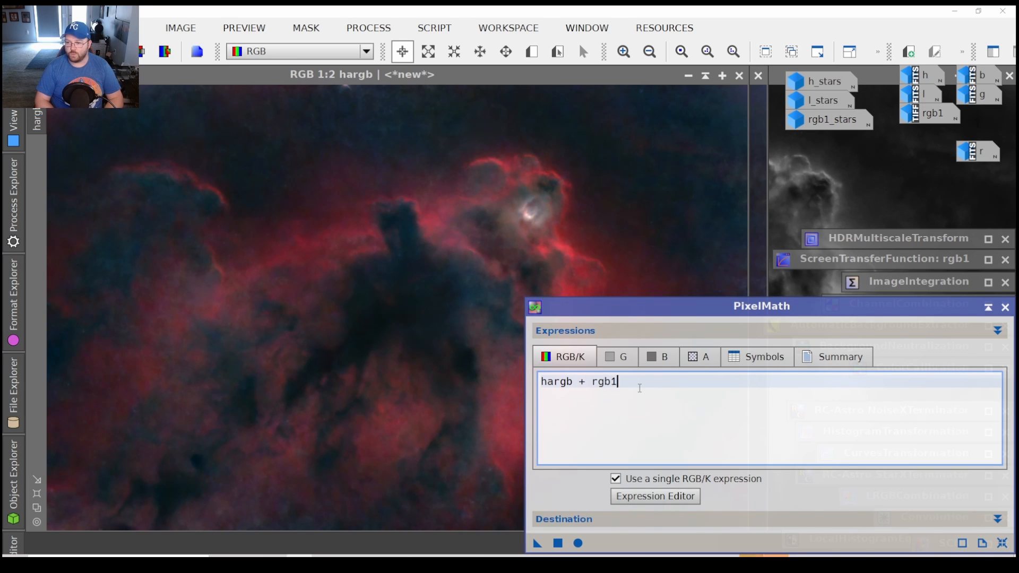
pyautogui.write('_stars')
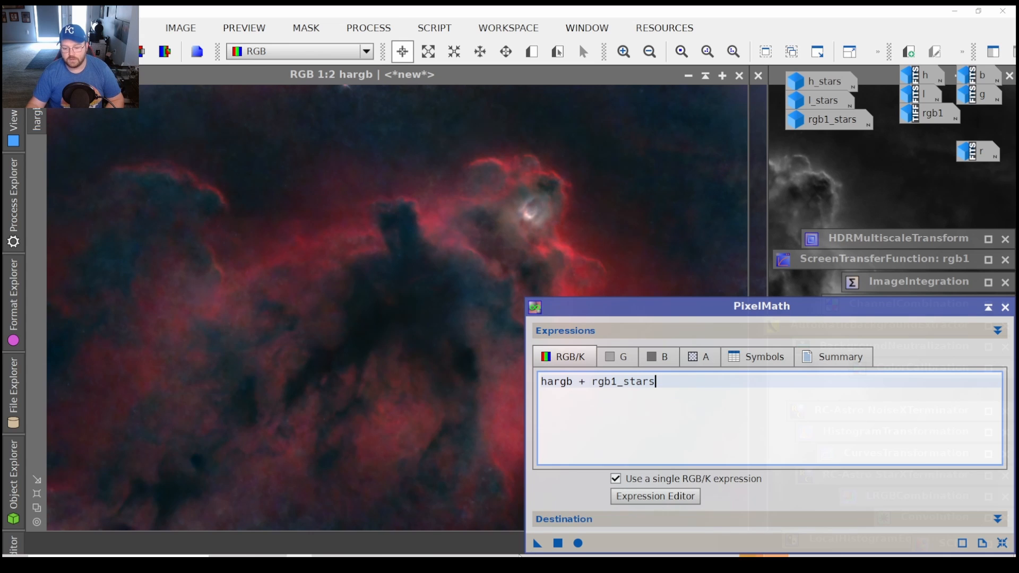
pyautogui.moveTo(536, 544); pyautogui.dragTo(407, 295)
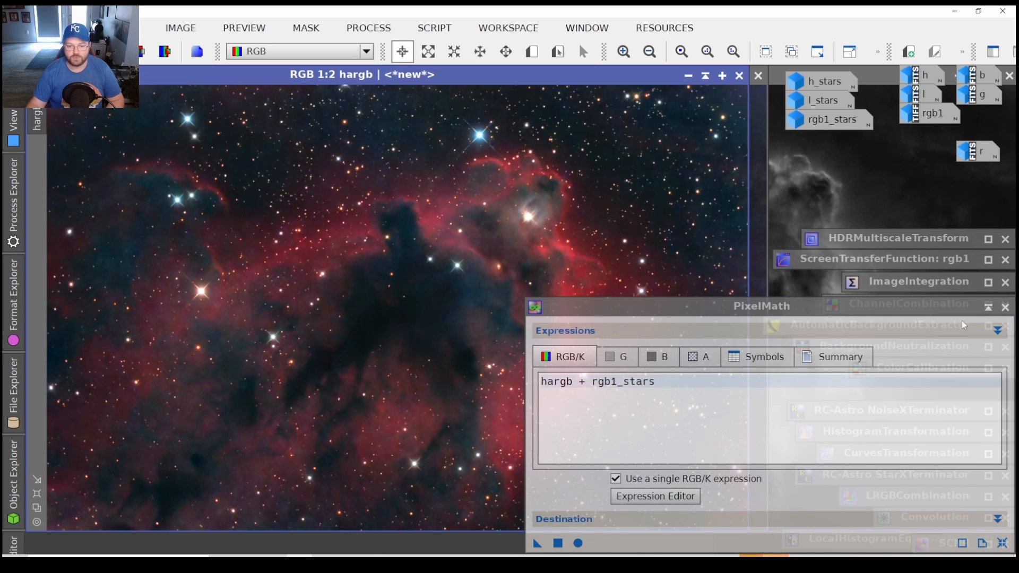
pyautogui.click(988, 308)
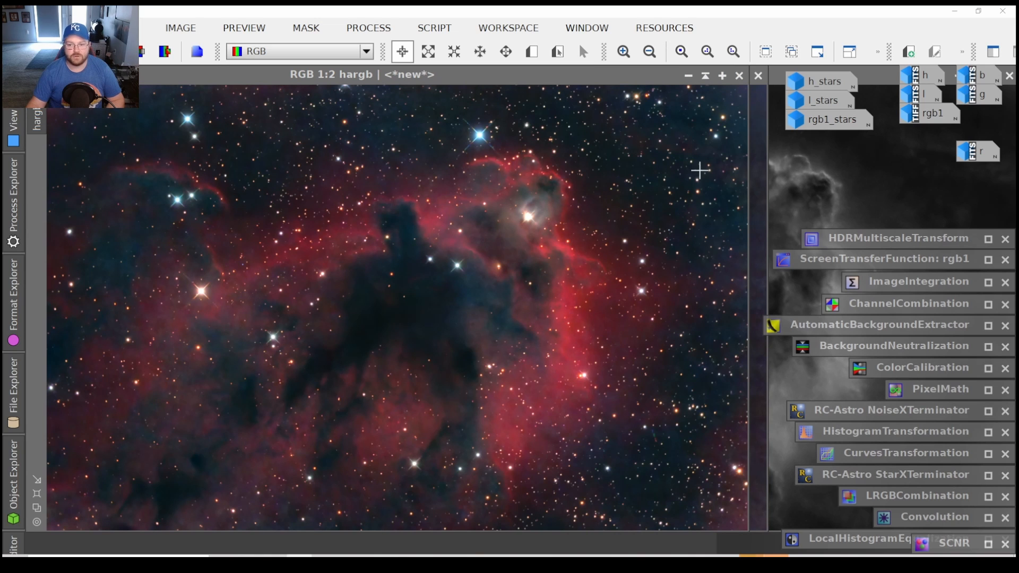
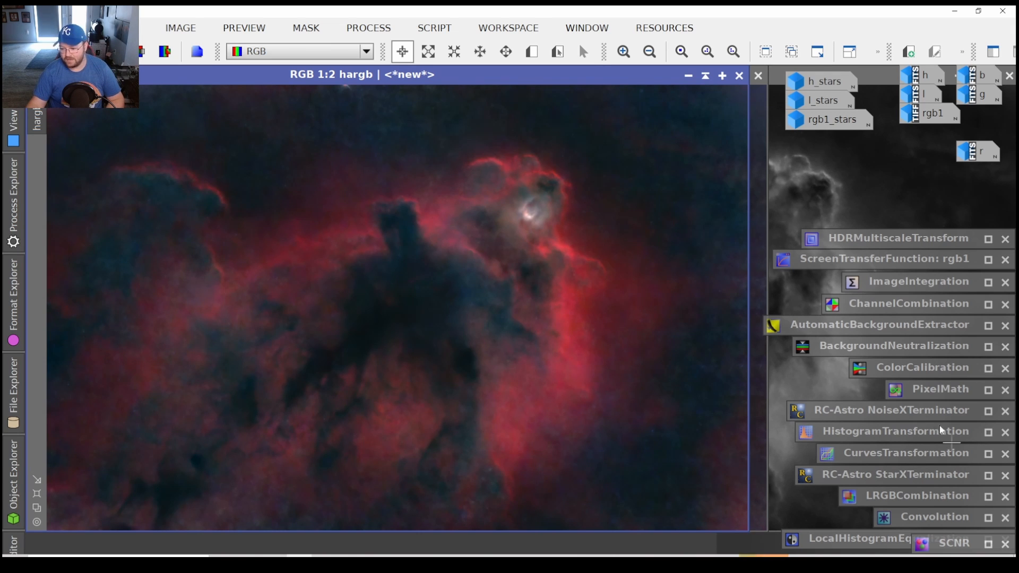
# Darken hargb with HistogramTransformation at shadows 0.01015228 and midtones 0.56752137, using the real-time preview, and reset the process.
pyautogui.doubleClick(909, 435)
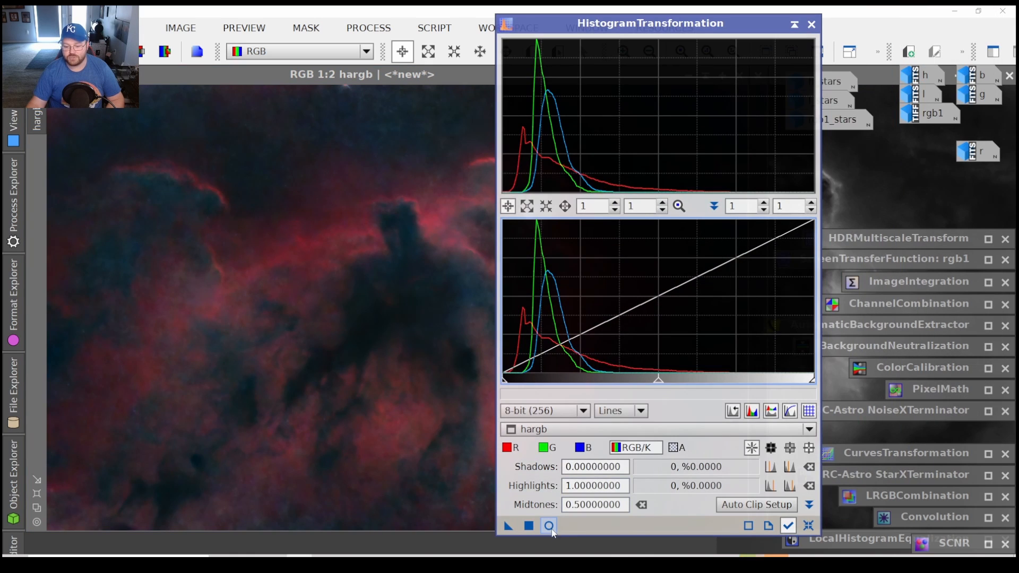
pyautogui.click(549, 526)
pyautogui.moveTo(661, 17); pyautogui.dragTo(843, 14)
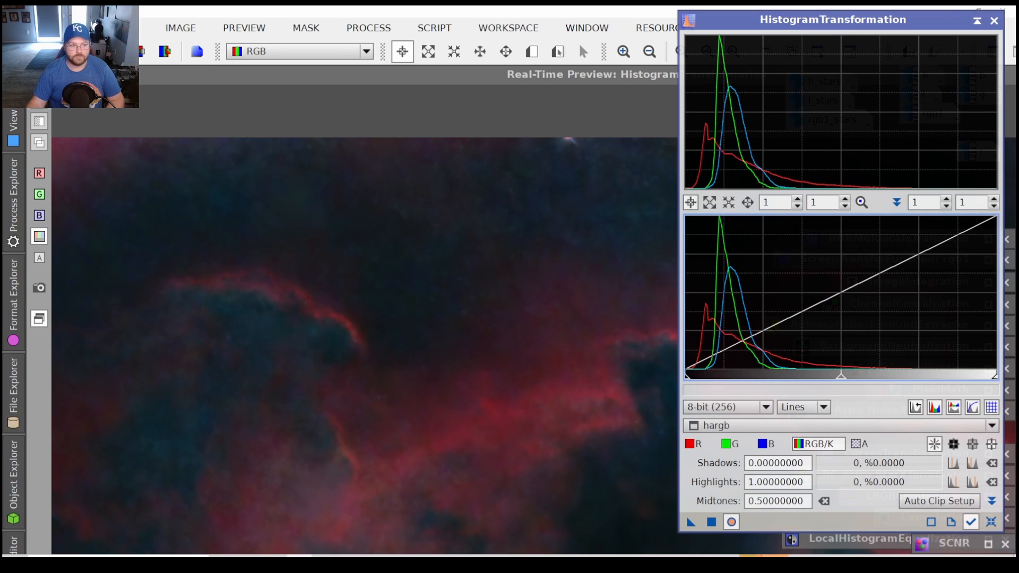
pyautogui.doubleClick(590, 75)
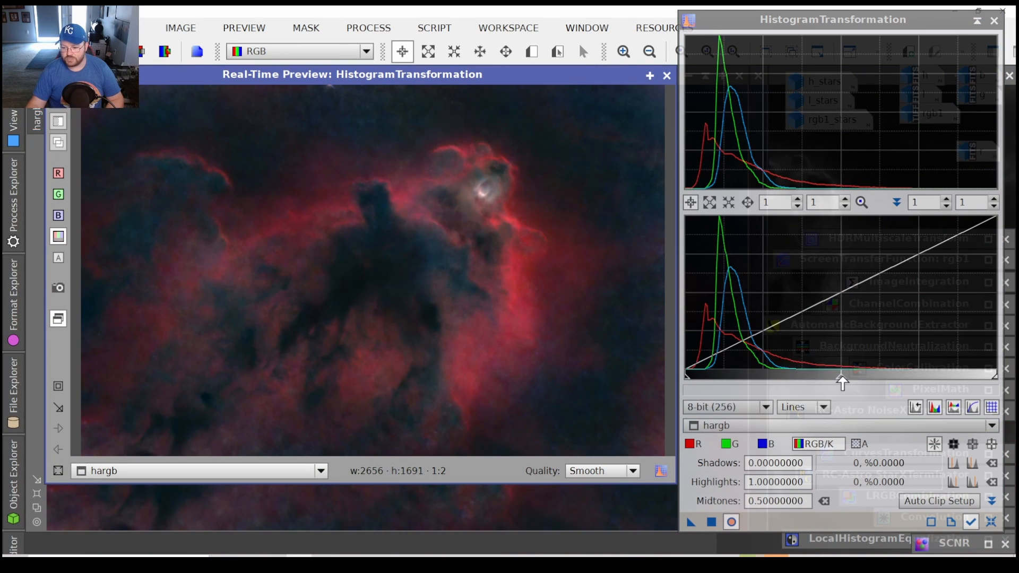
pyautogui.moveTo(841, 377); pyautogui.dragTo(873, 382)
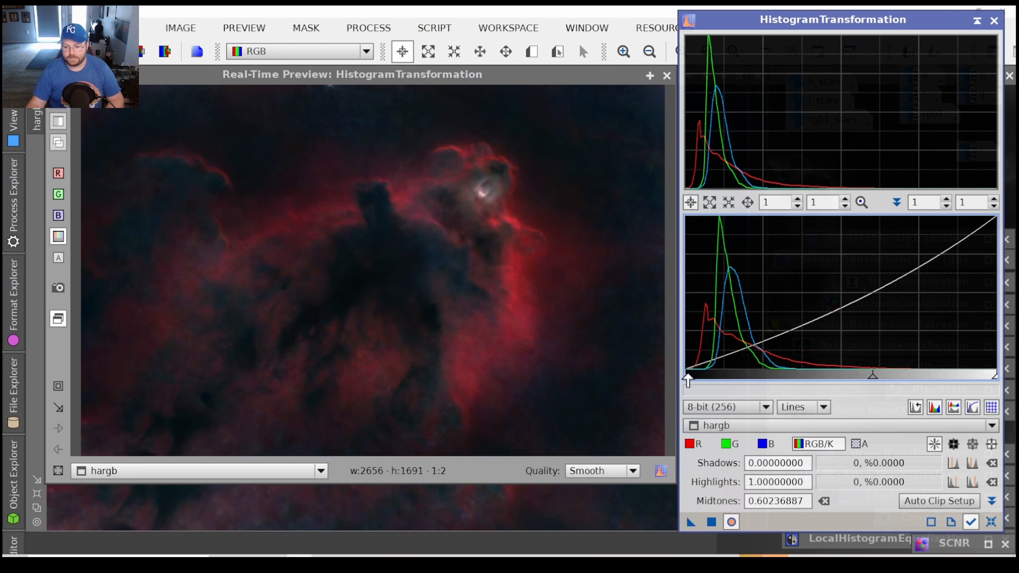
pyautogui.moveTo(686, 376); pyautogui.dragTo(689, 376)
pyautogui.moveTo(873, 378); pyautogui.dragTo(862, 381)
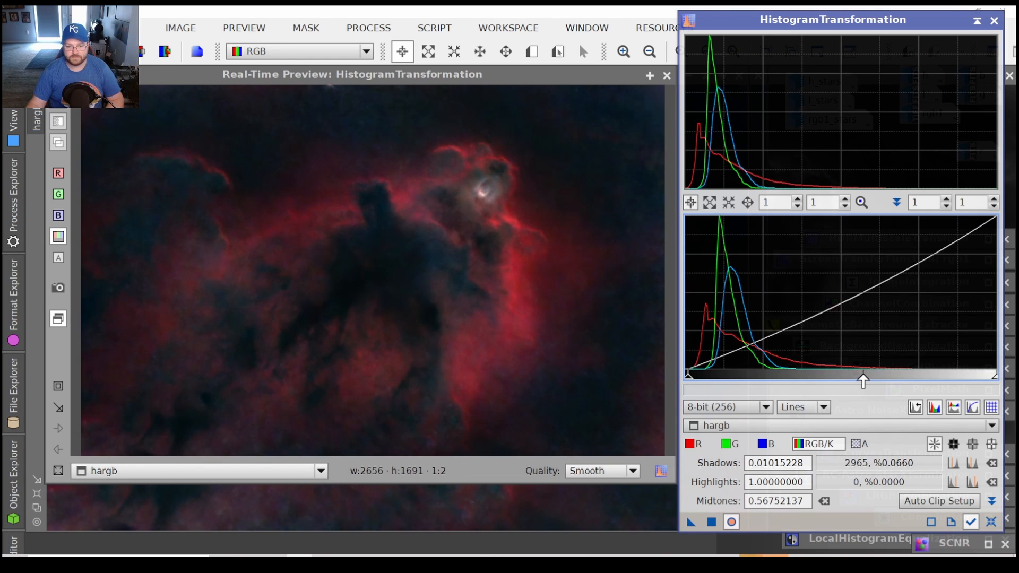
pyautogui.click(991, 523)
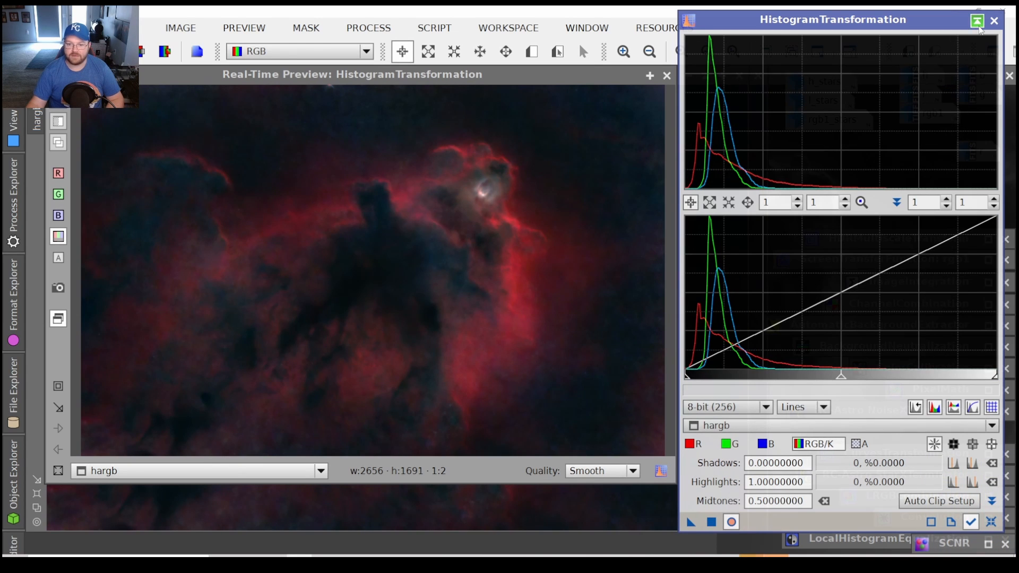
pyautogui.click(974, 21)
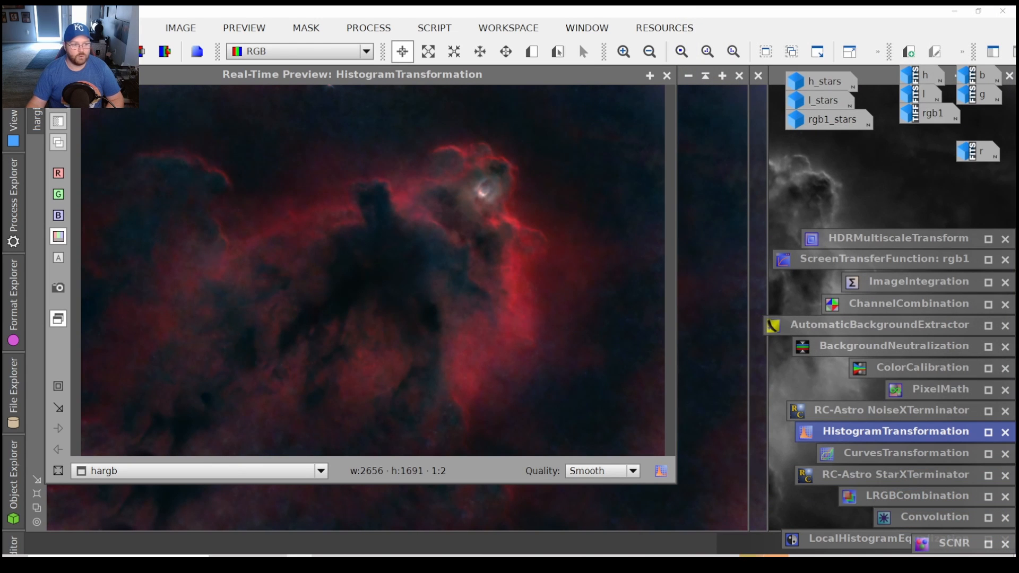
pyautogui.click(667, 76)
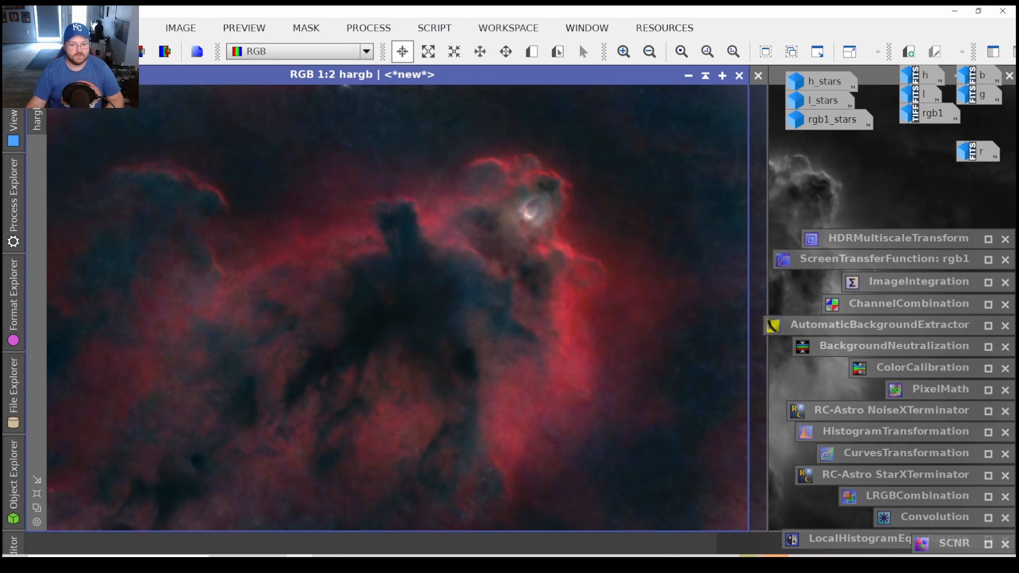
# Compare hargb before and after the histogram adjustment and examine the nebula at several magnifications.
pyautogui.hotkey('ctrl', 'y')
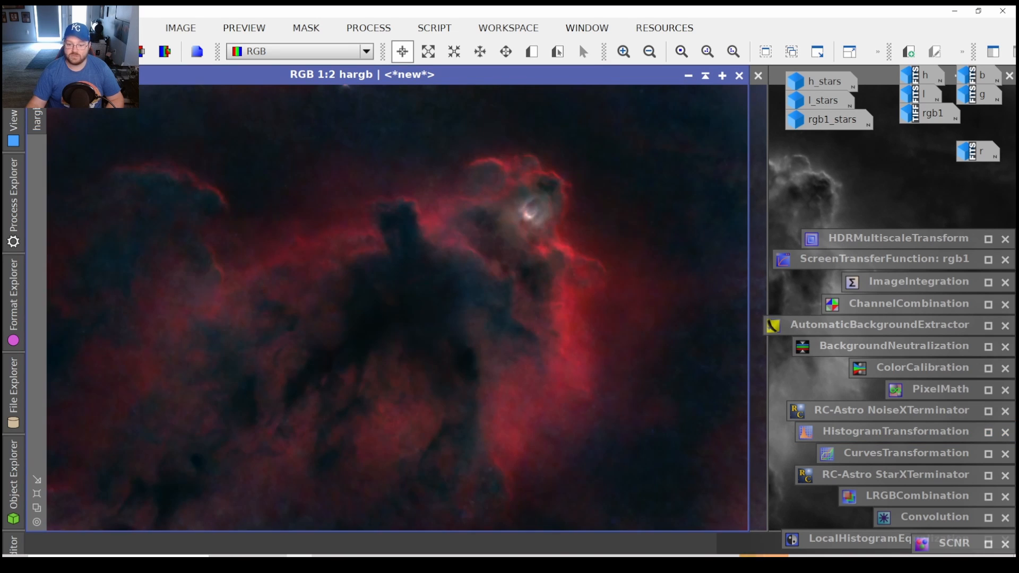
pyautogui.hotkey('ctrl', 'z')
pyautogui.hotkey('ctrl', 'y')
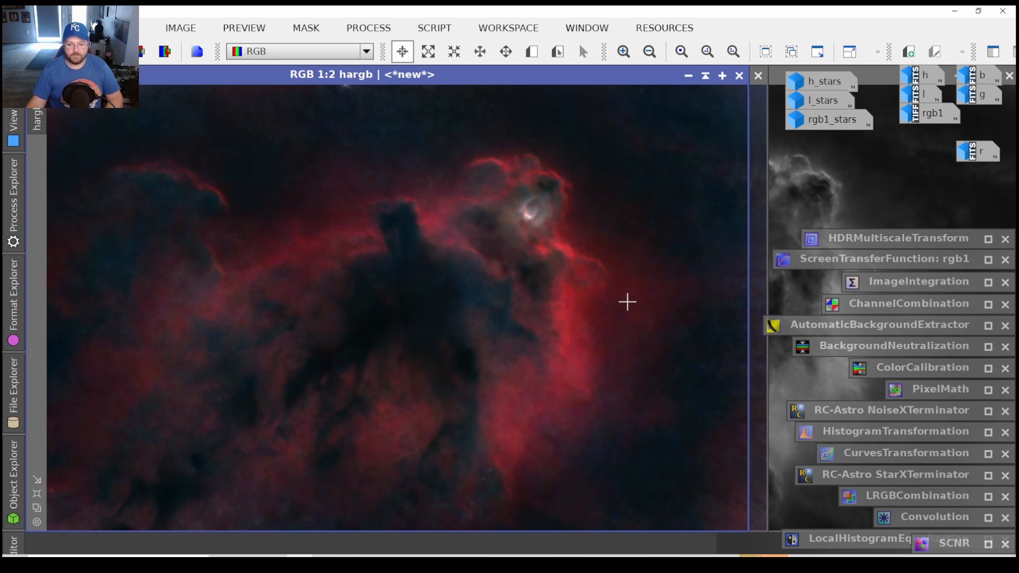
pyautogui.scroll(1, 627, 301)
pyautogui.scroll(-2, 627, 303)
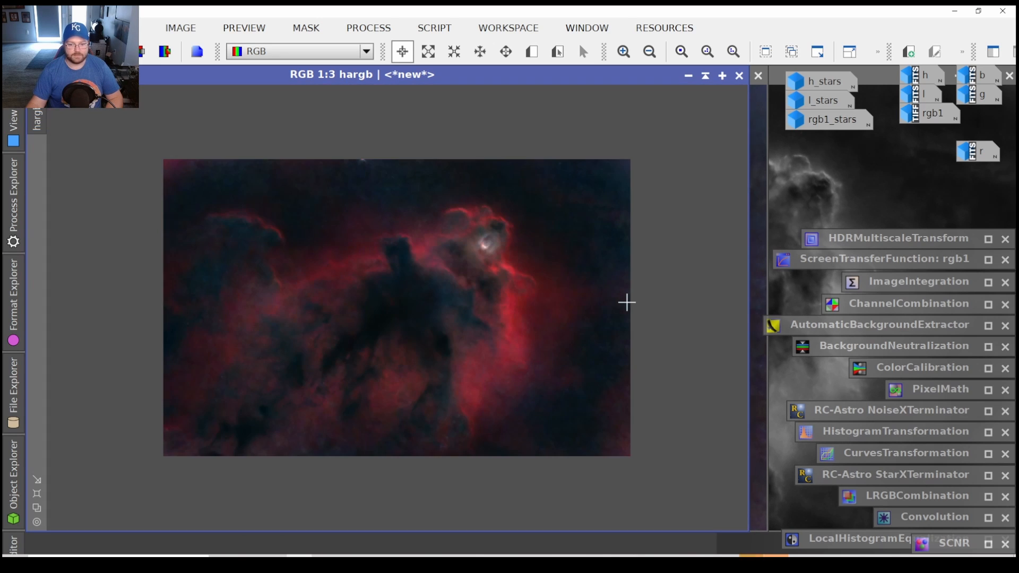
pyautogui.scroll(-4, 511, 371)
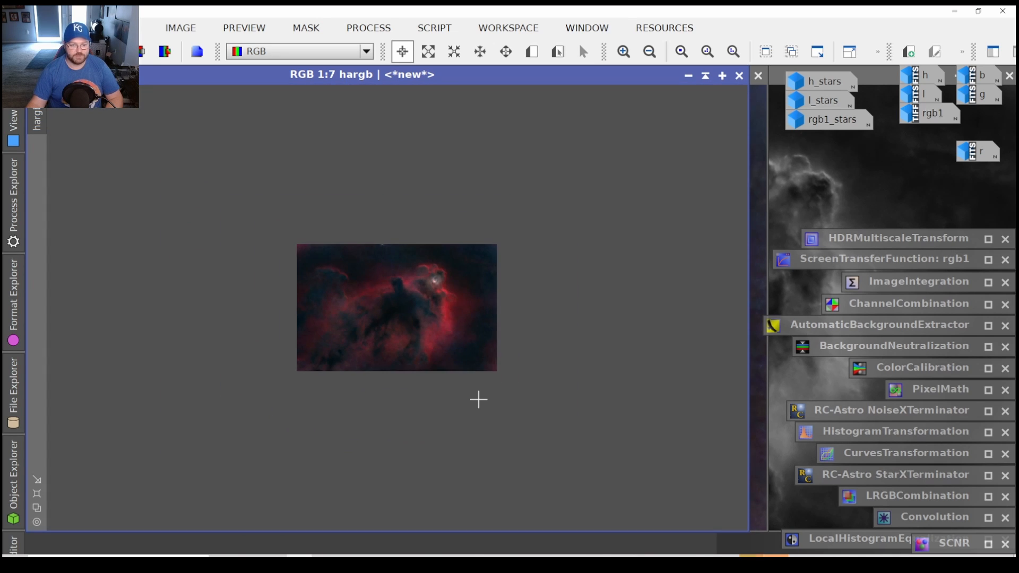
pyautogui.scroll(1, 478, 400)
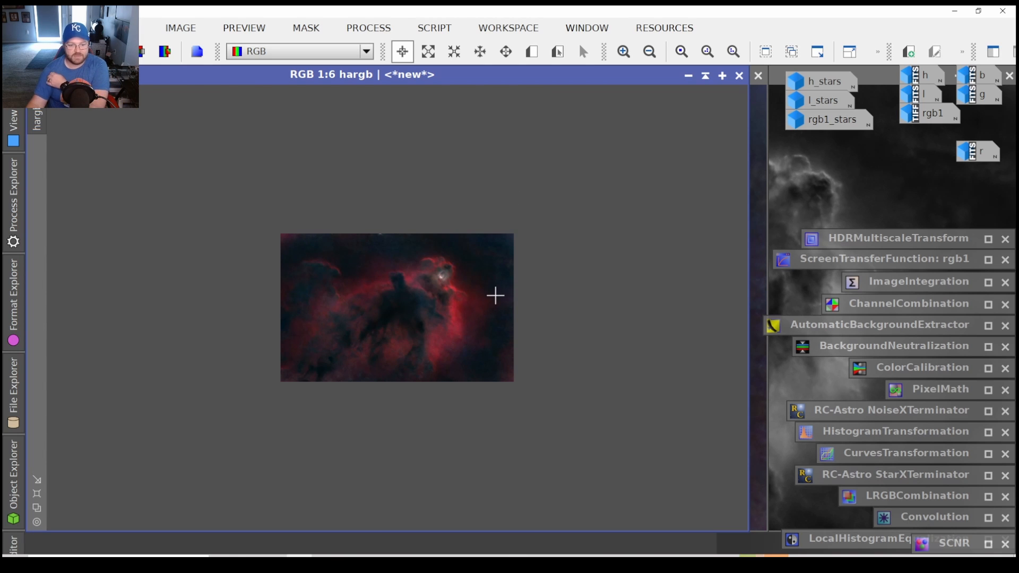
pyautogui.scroll(2, 493, 293)
pyautogui.scroll(1, 480, 271)
pyautogui.scroll(1, 359, 264)
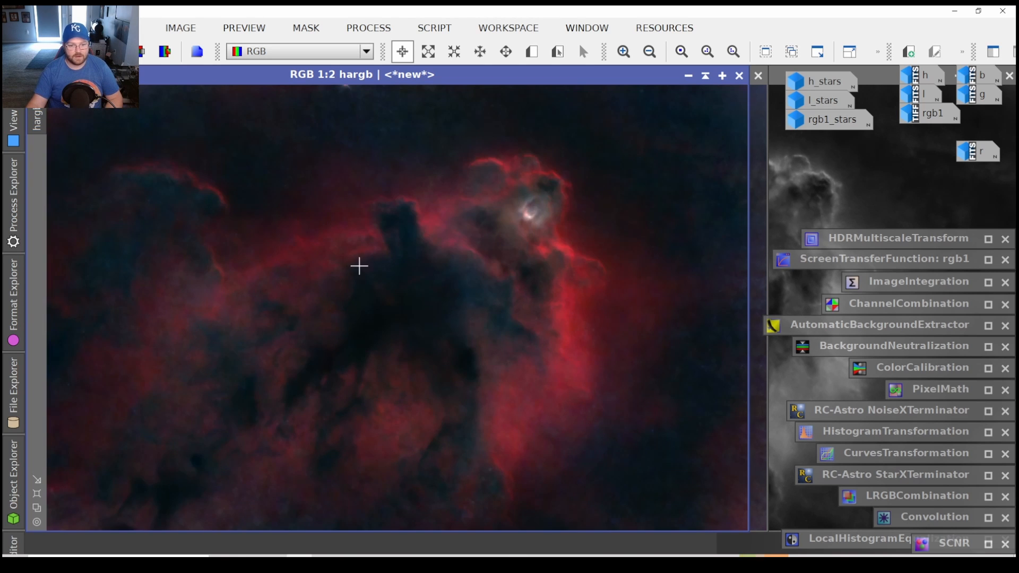
pyautogui.scroll(-1, 178, 140)
# Save the hargb image as a 16-bit unsigned integer TIFF named hargb1, without compression.
pyautogui.click(21, 28)
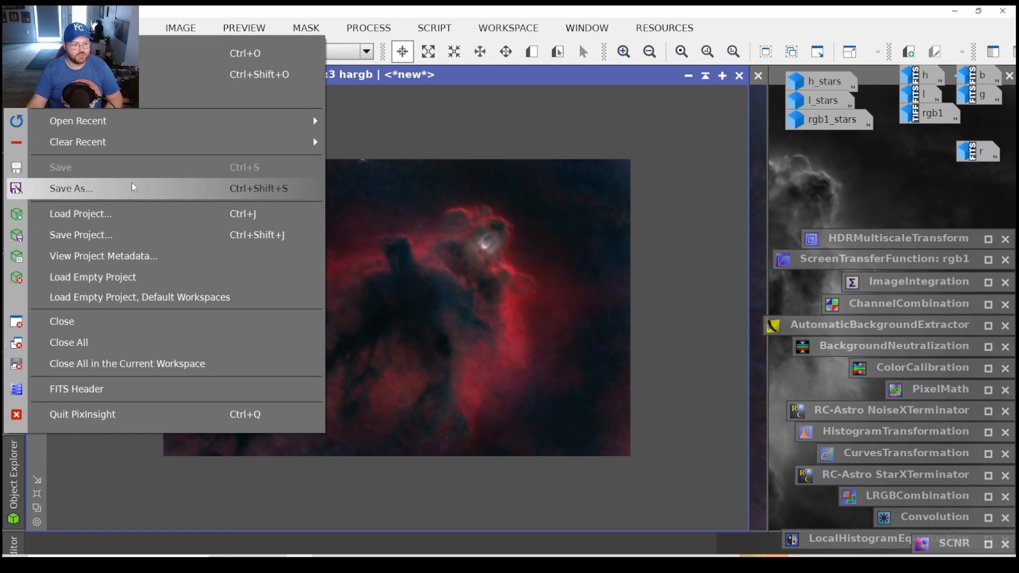
pyautogui.click(130, 186)
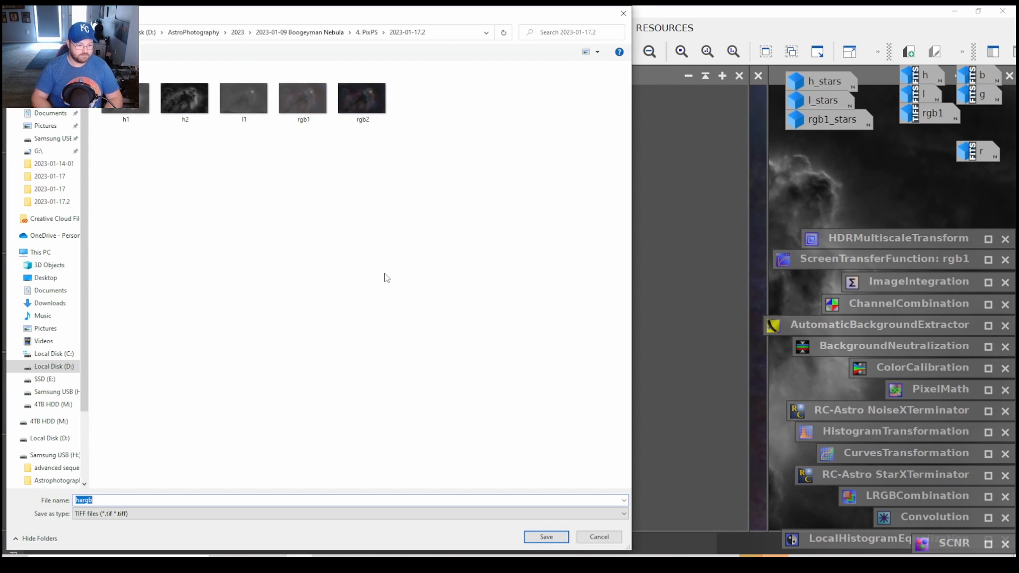
pyautogui.press('Right')
pyautogui.write('1')
pyautogui.press('Return')
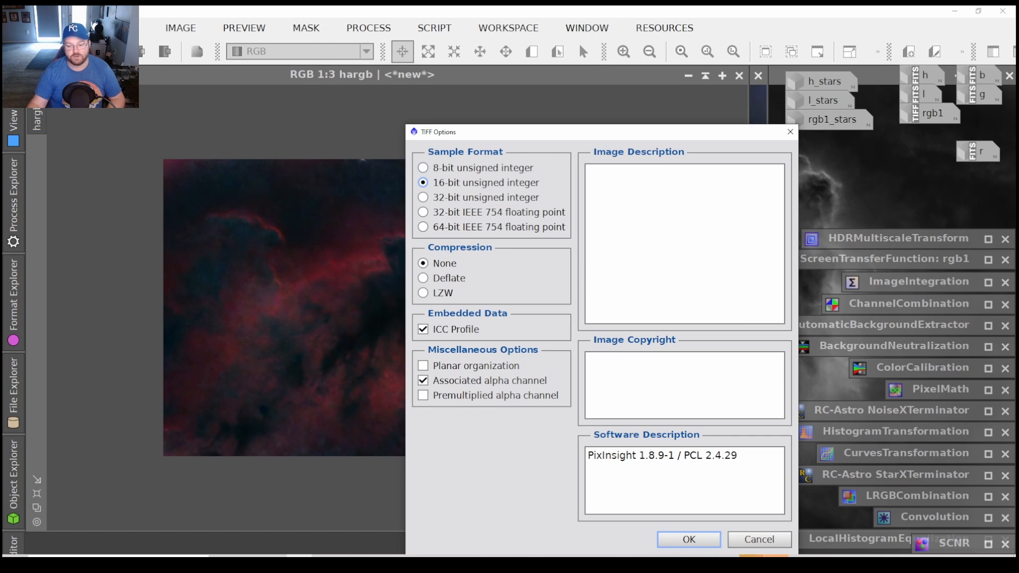
pyautogui.click(689, 540)
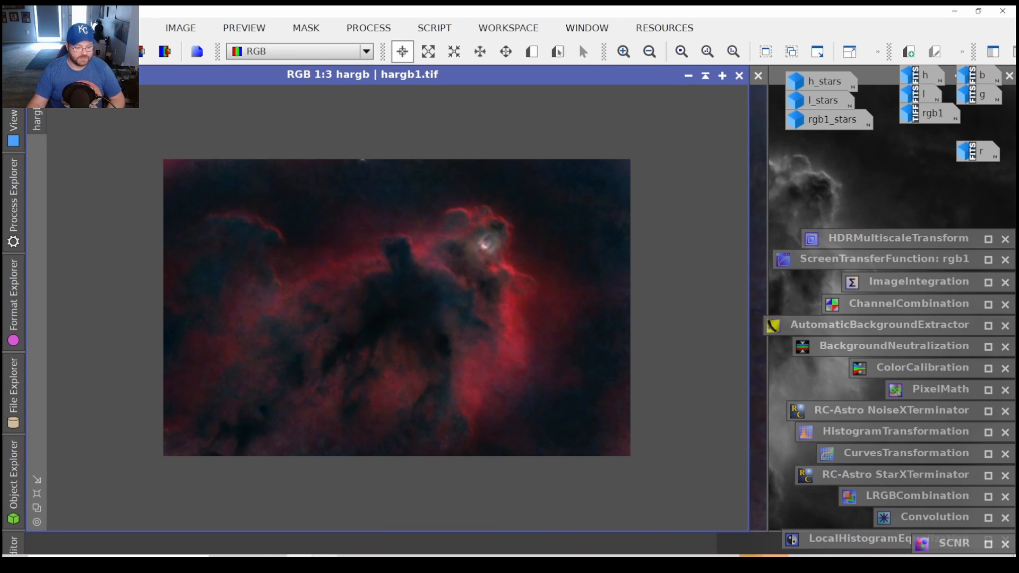
# Switch to Photoshop, open hargb1.tif from the 2023-01-17.2 folder, and enlarge the canvas area.
pyautogui.click(325, 556)
pyautogui.click(25, 11)
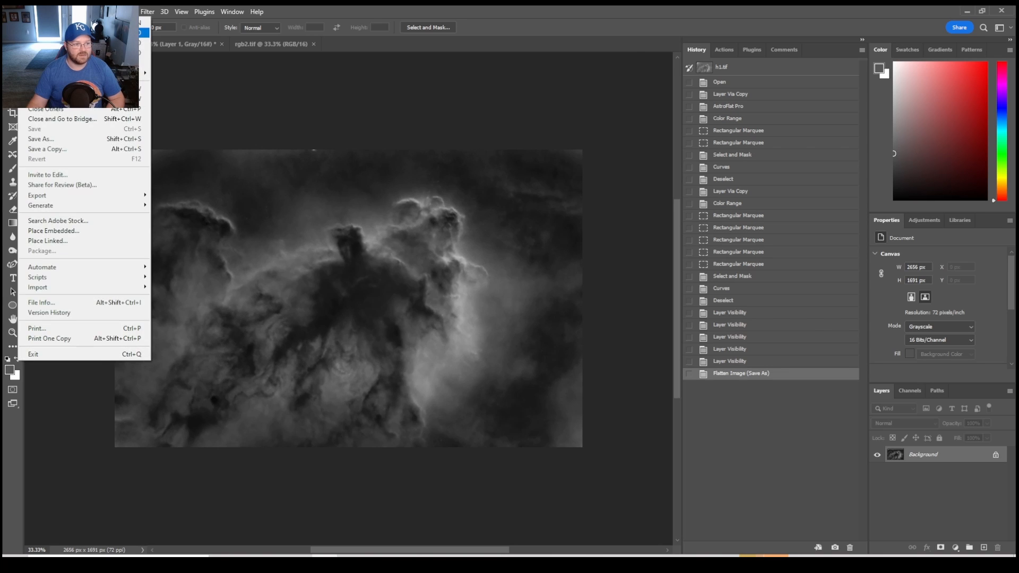
pyautogui.click(35, 32)
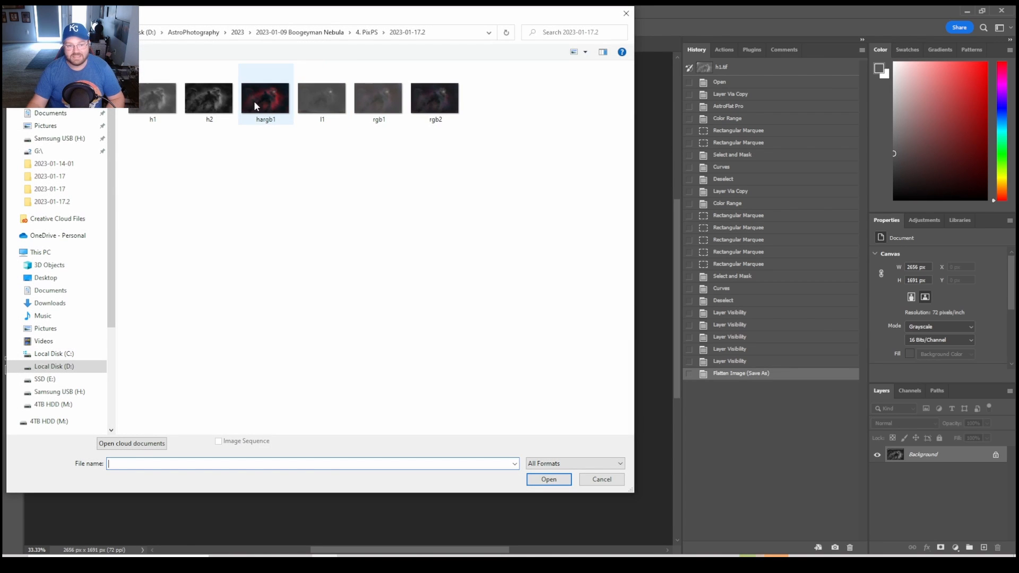
pyautogui.doubleClick(255, 102)
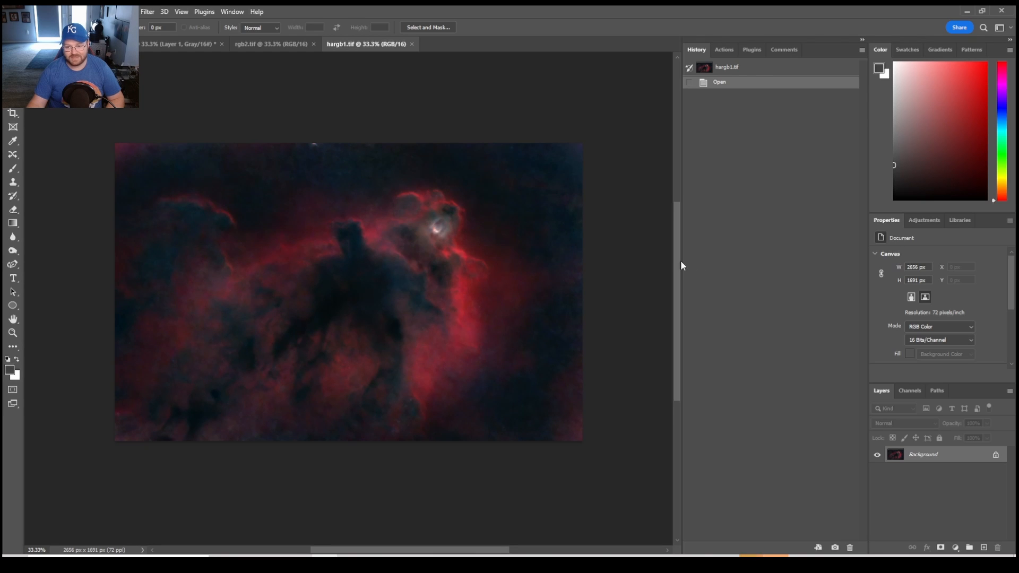
pyautogui.moveTo(687, 266); pyautogui.dragTo(738, 264)
pyautogui.scroll(-1, 380, 344)
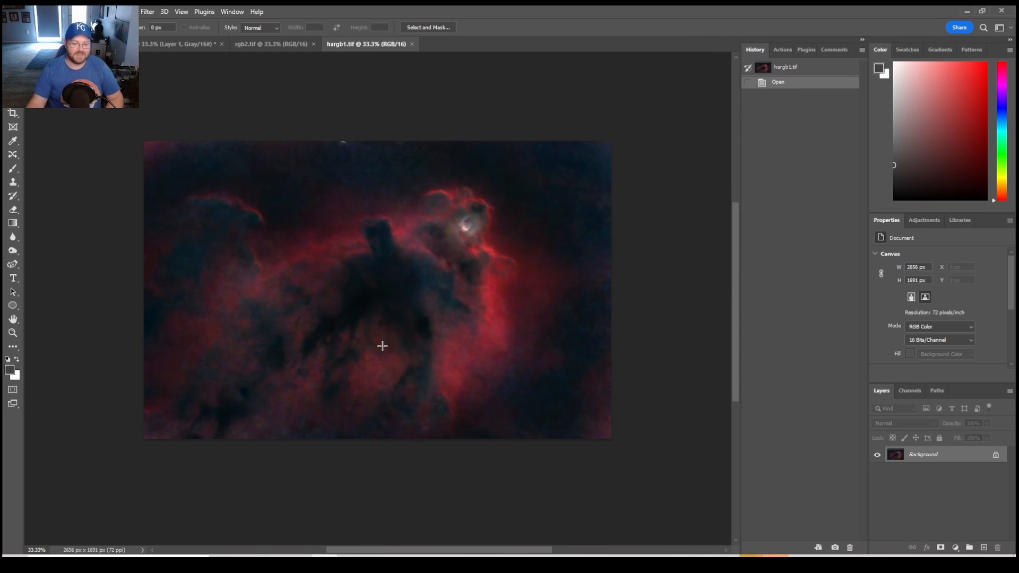
pyautogui.scroll(2, 384, 345)
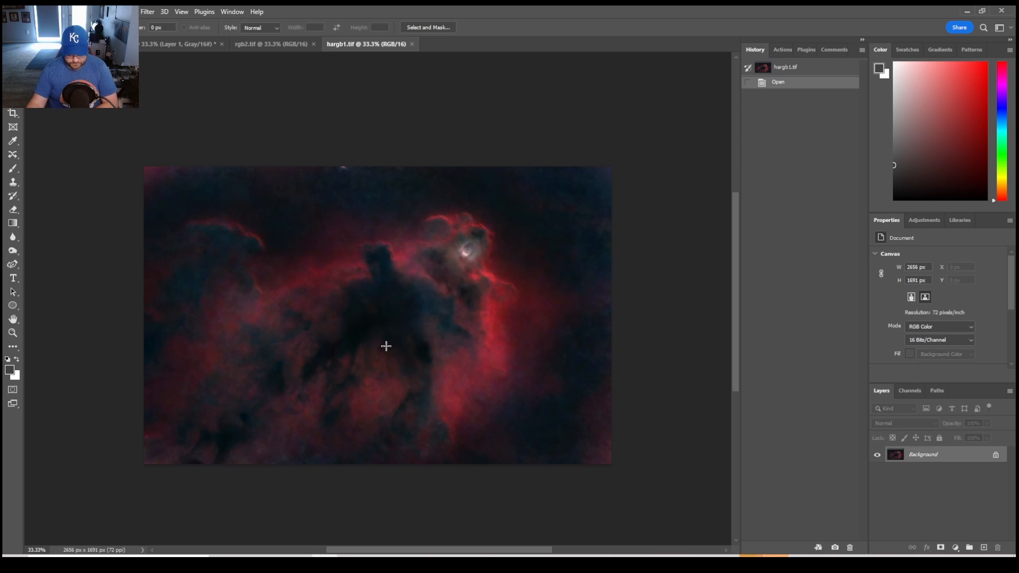
# Duplicate the Background layer, toggle the copy's visibility off and on, and select the copy for editing.
pyautogui.hotkey('ctrl', 'j')
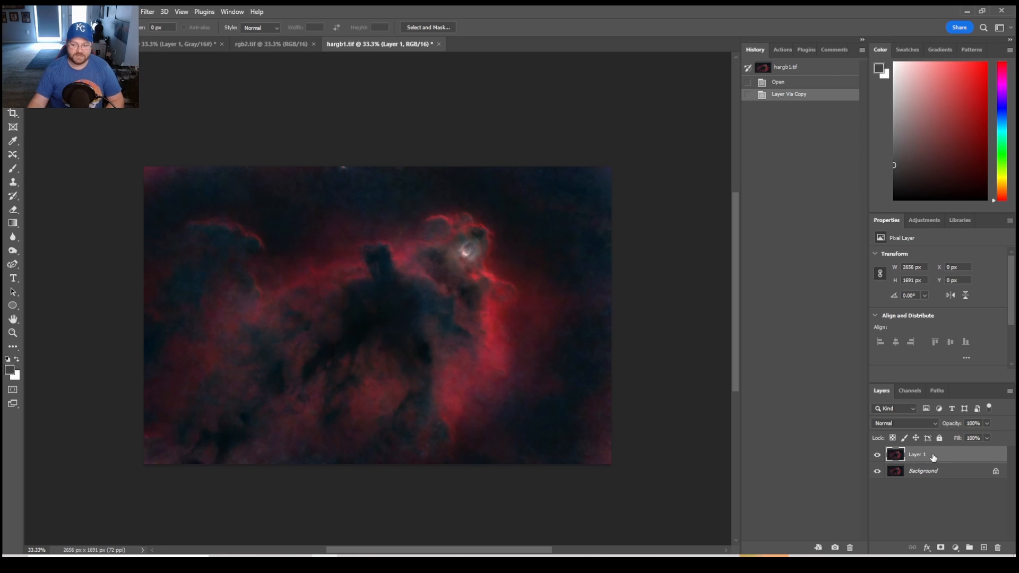
pyautogui.click(878, 455)
pyautogui.click(936, 475)
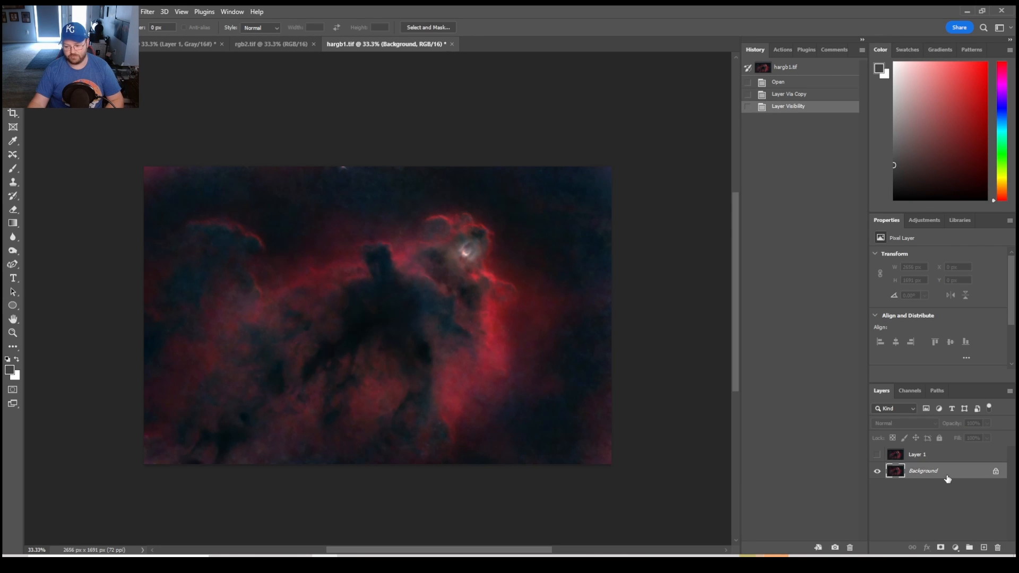
pyautogui.click(877, 455)
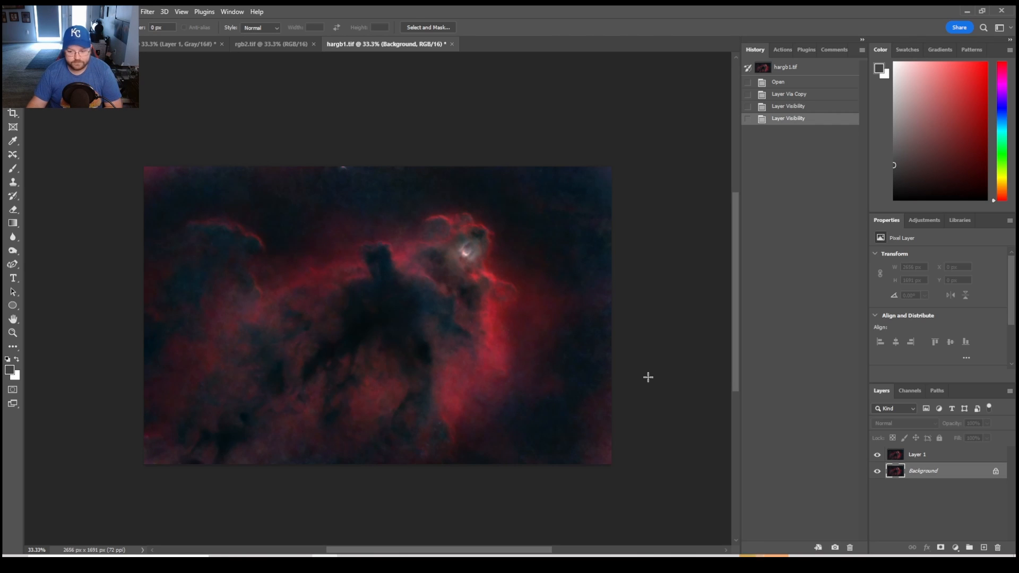
pyautogui.click(948, 458)
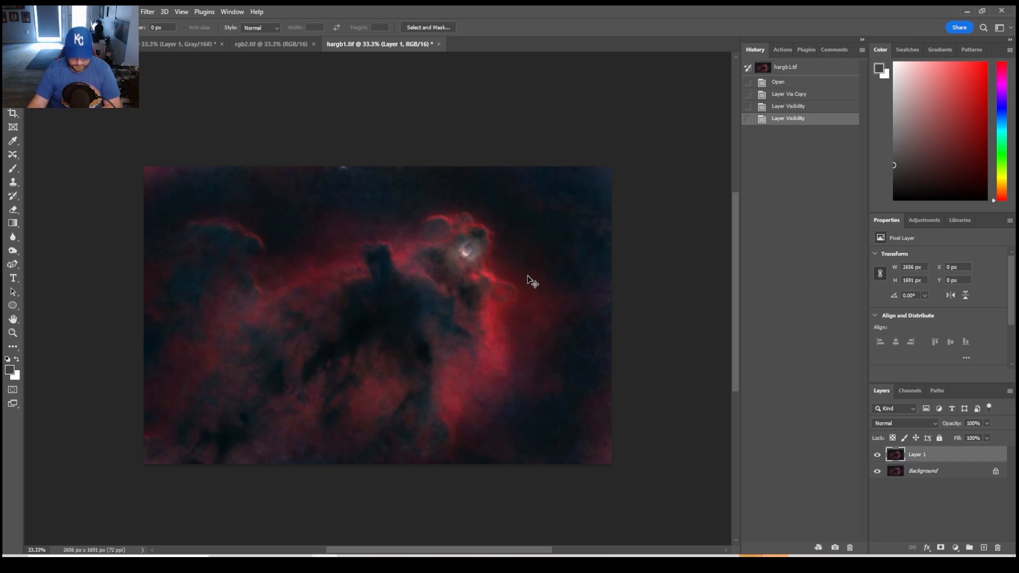
# Start a Curves adjustment on Layer 1 and lower the Blue channel's midtones from input 105 to output 94.
pyautogui.hotkey('ctrl', 'm')
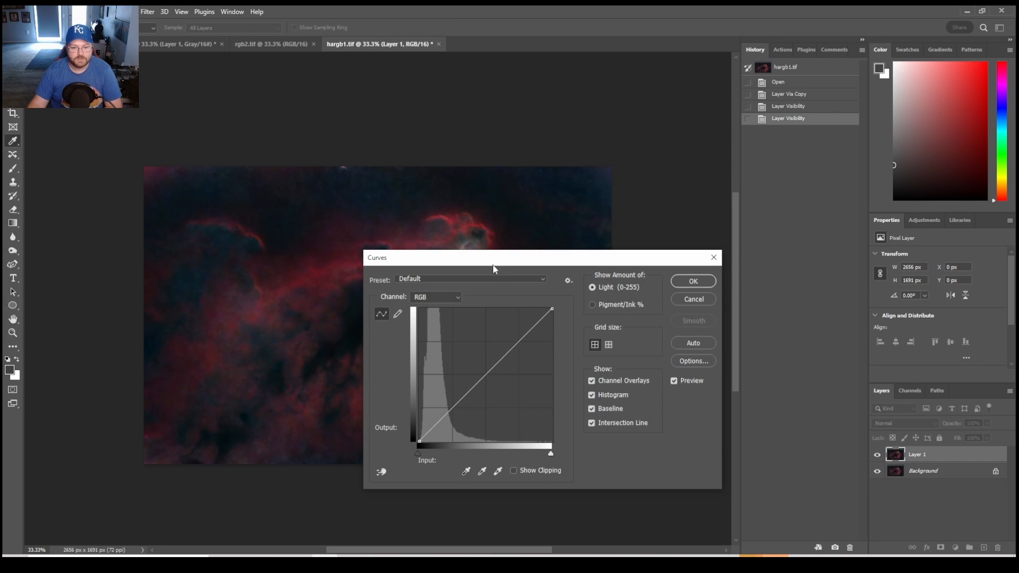
pyautogui.moveTo(493, 269); pyautogui.dragTo(762, 154)
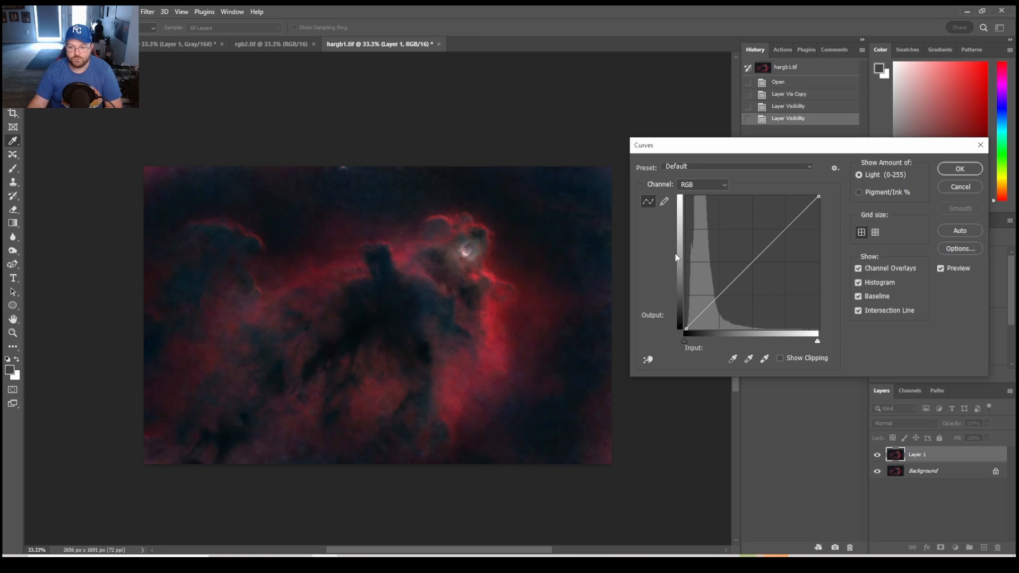
pyautogui.click(702, 184)
pyautogui.click(690, 225)
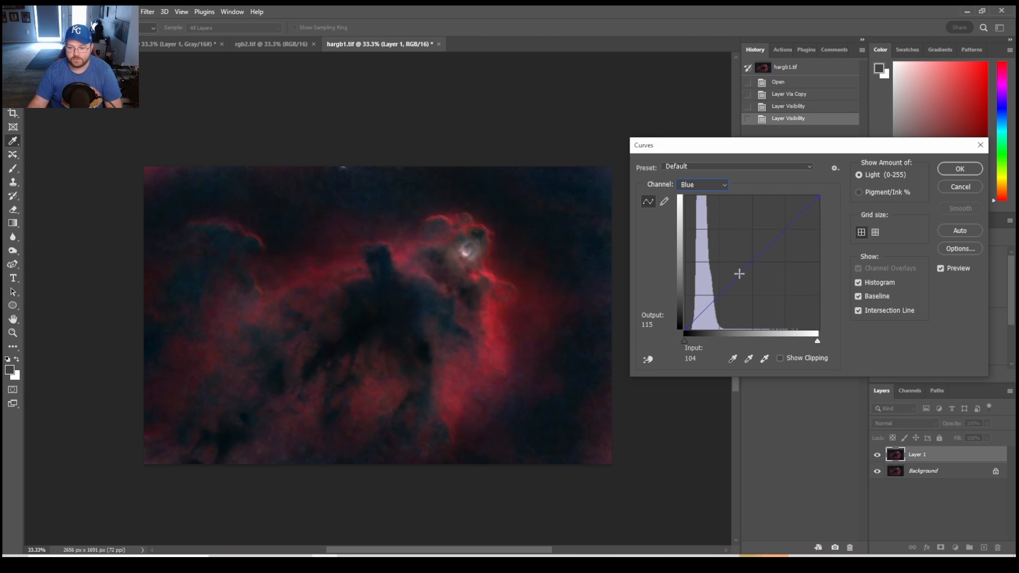
pyautogui.moveTo(739, 274); pyautogui.dragTo(741, 280)
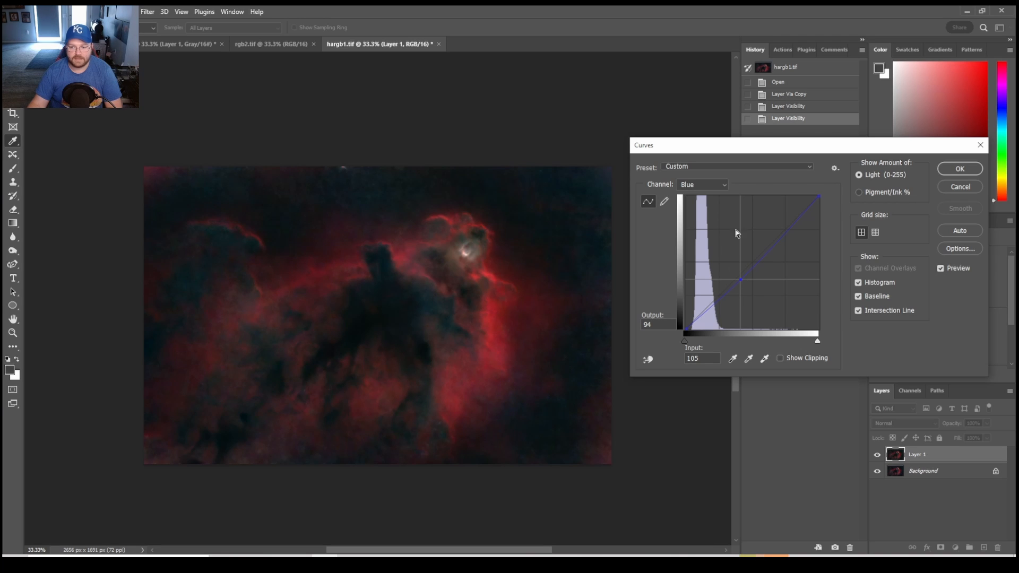
# Slightly lower the Green channel's midtones in Curves, placing a point at input 113 and output 108.
pyautogui.click(713, 184)
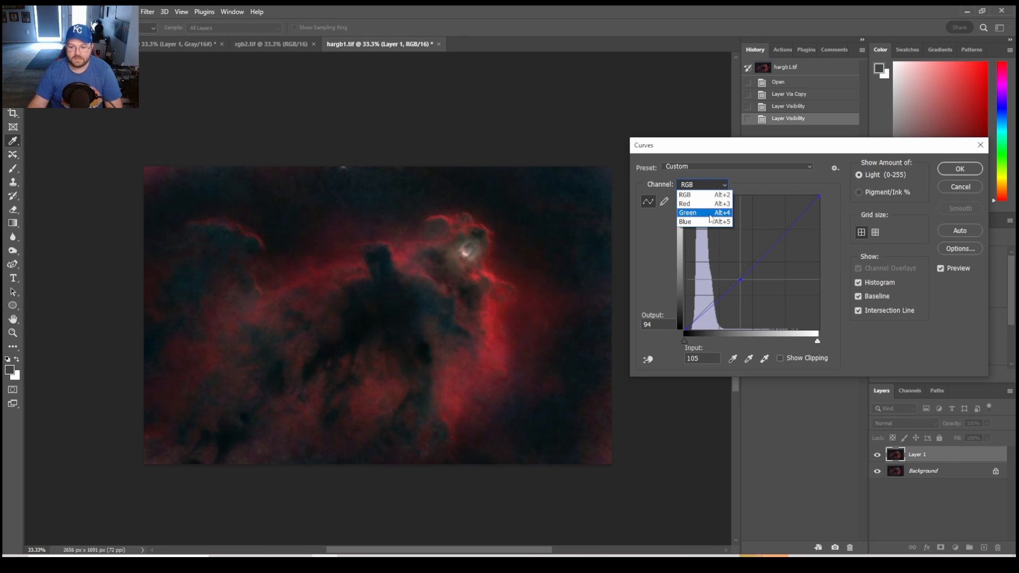
pyautogui.click(710, 215)
pyautogui.moveTo(743, 274)
pyautogui.mouseDown()
pyautogui.moveTo(747, 287)
pyautogui.moveTo(744, 273)
pyautogui.mouseUp()
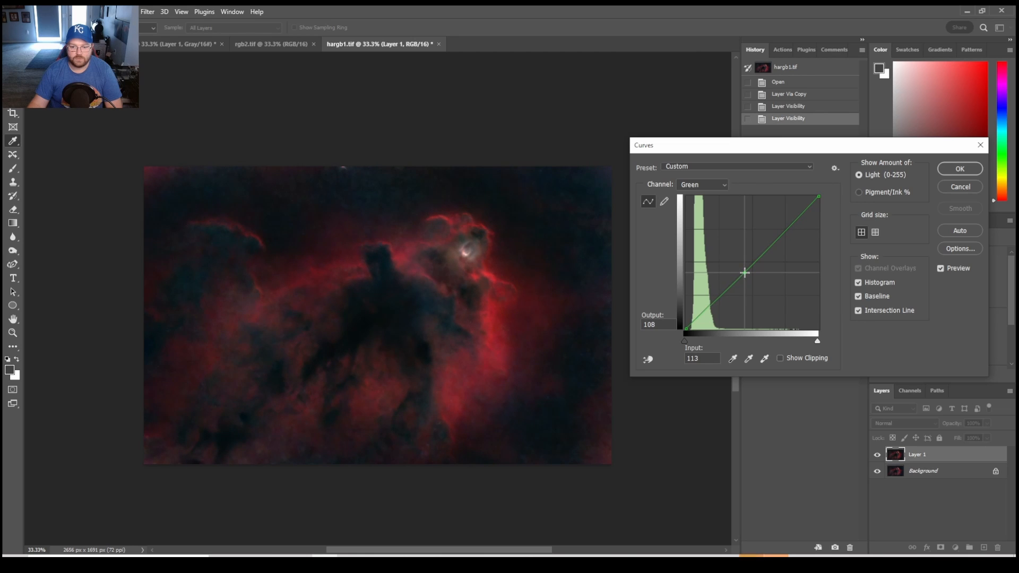
# Lower the Red channel's midtones in Curves to input 128 and output 100, and apply the adjustment to Layer 1.
pyautogui.click(707, 185)
pyautogui.click(696, 203)
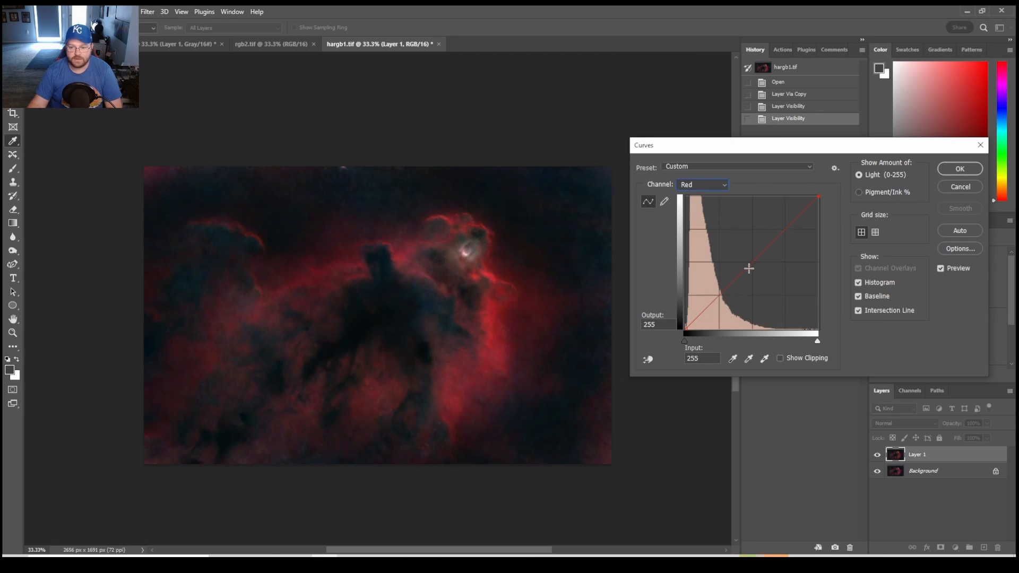
pyautogui.moveTo(750, 273); pyautogui.dragTo(753, 276)
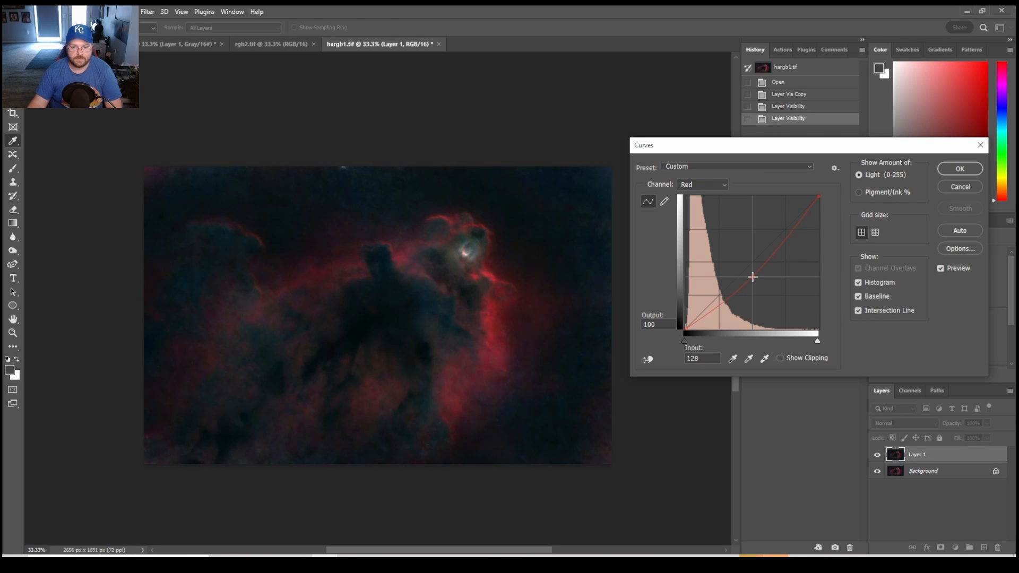
pyautogui.click(959, 169)
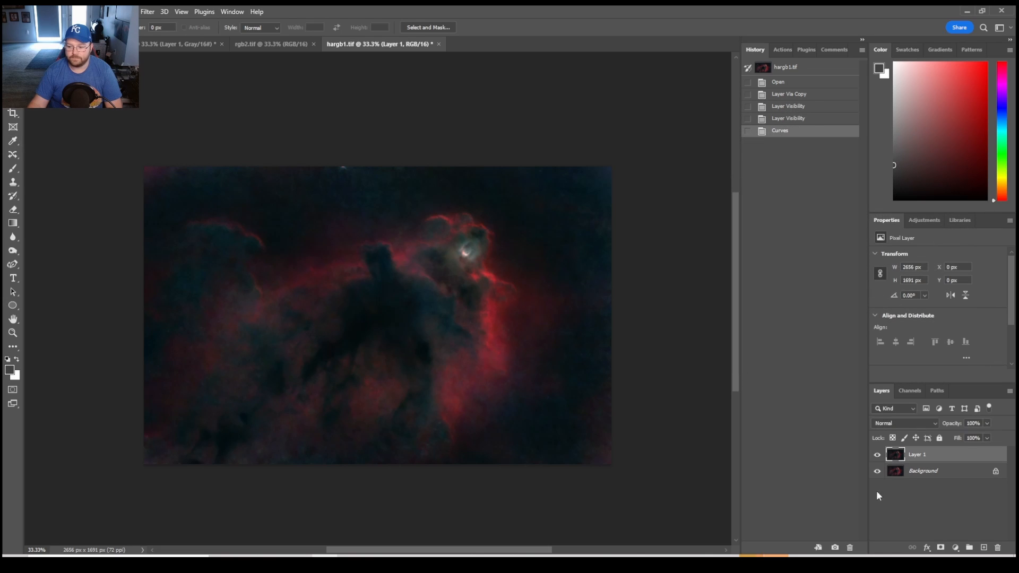
# Toggle Layer 1's visibility repeatedly to compare the image with and without the Curves adjustment, leaving the layer shown.
pyautogui.click(876, 456)
pyautogui.click(877, 456)
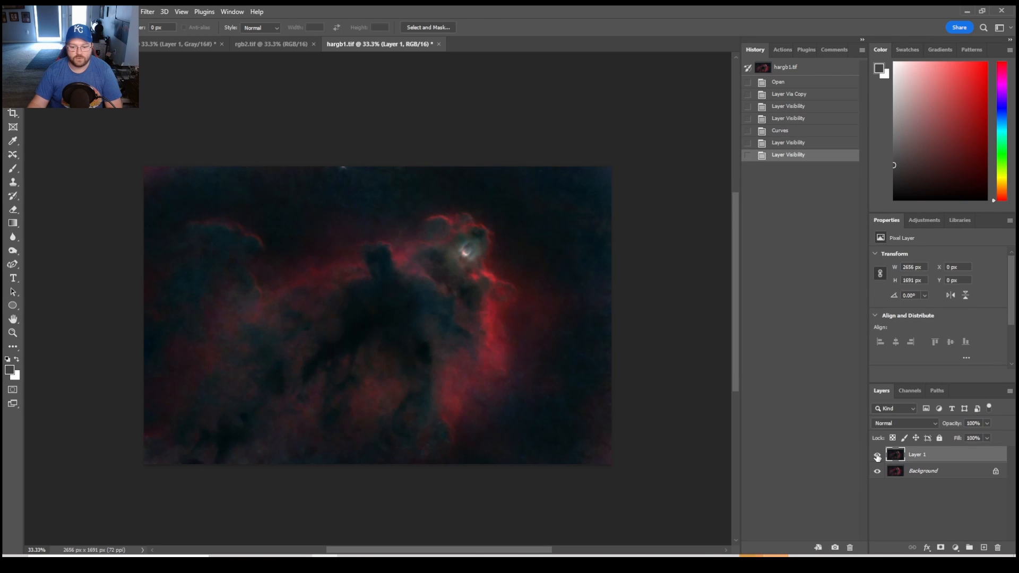
pyautogui.click(877, 455)
pyautogui.click(877, 456)
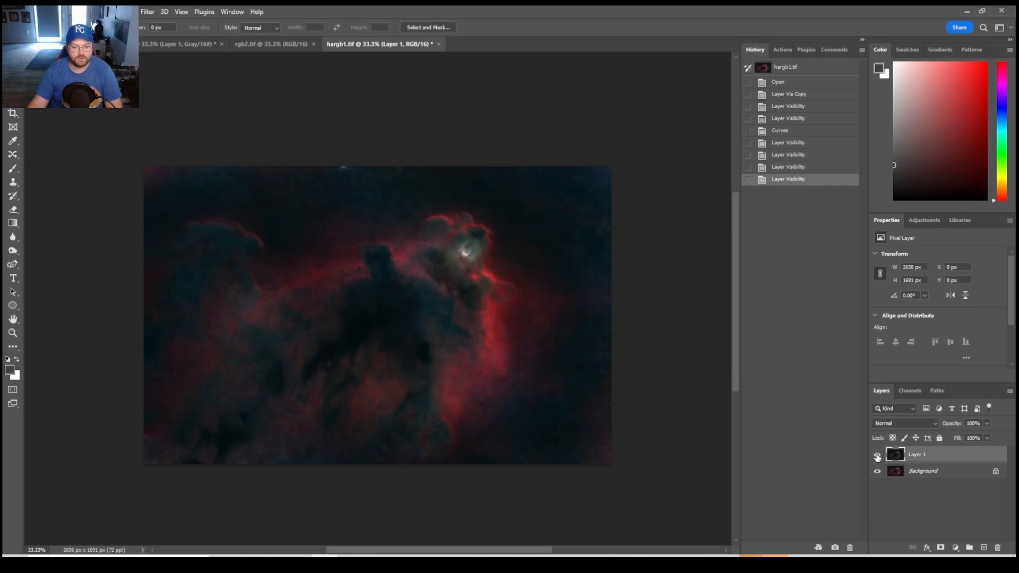
pyautogui.click(877, 457)
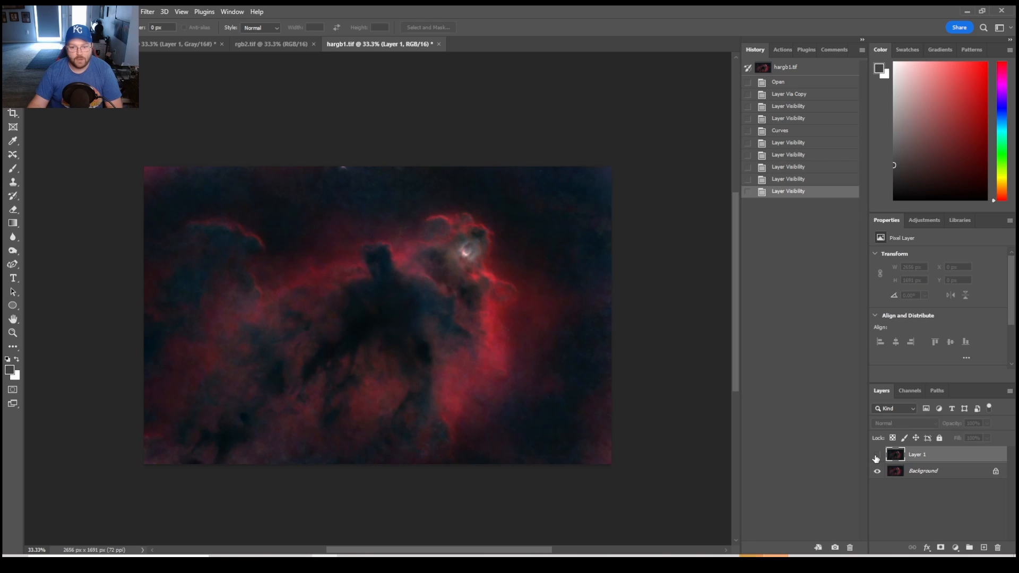
pyautogui.click(876, 457)
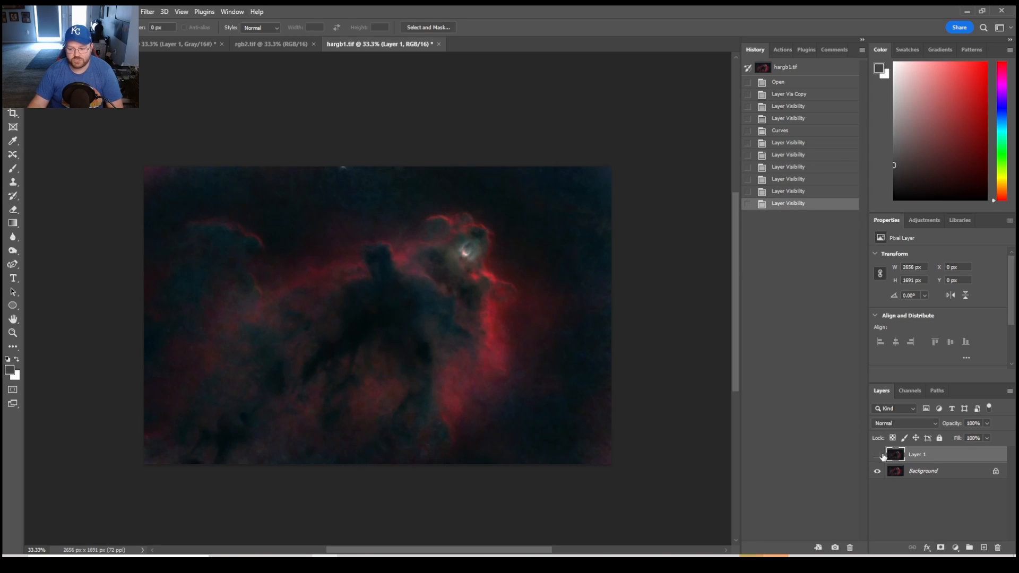
pyautogui.click(877, 456)
pyautogui.click(877, 456)
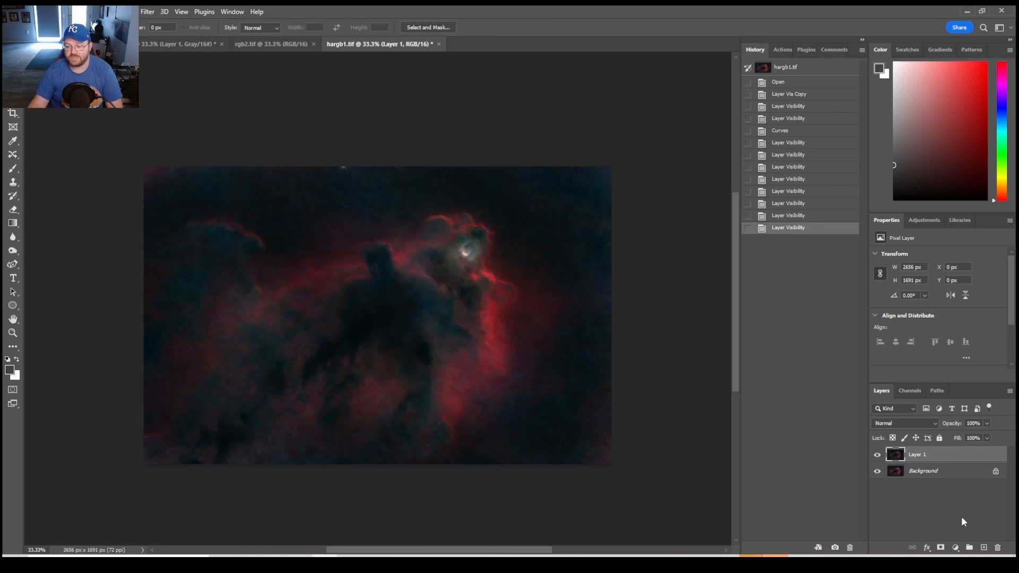
# Add a black layer mask to Layer 1 and paint white with an enlarged brush over the sky along the image's upper and right edges.
pyautogui.click(940, 547)
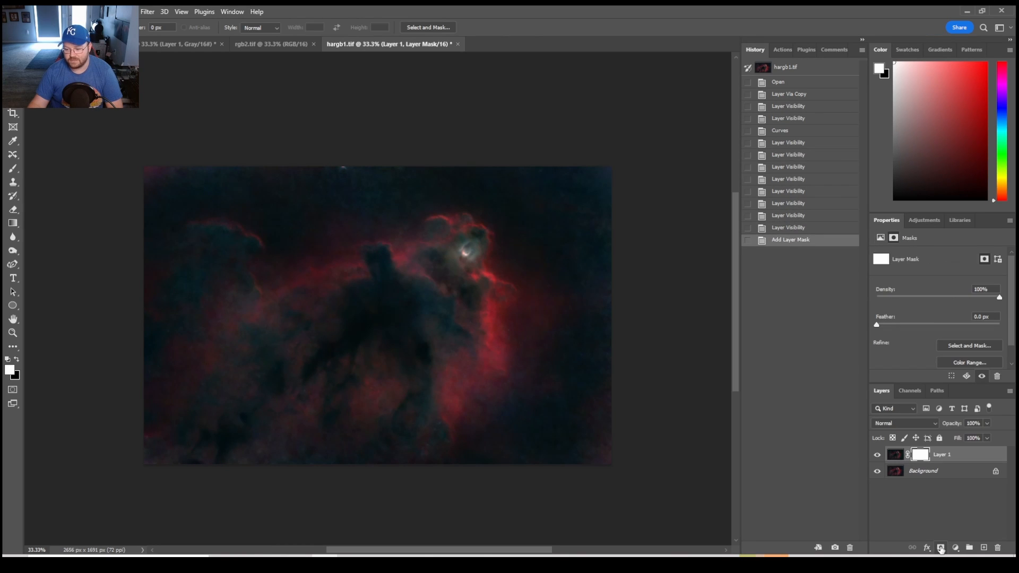
pyautogui.hotkey('ctrl', 'i')
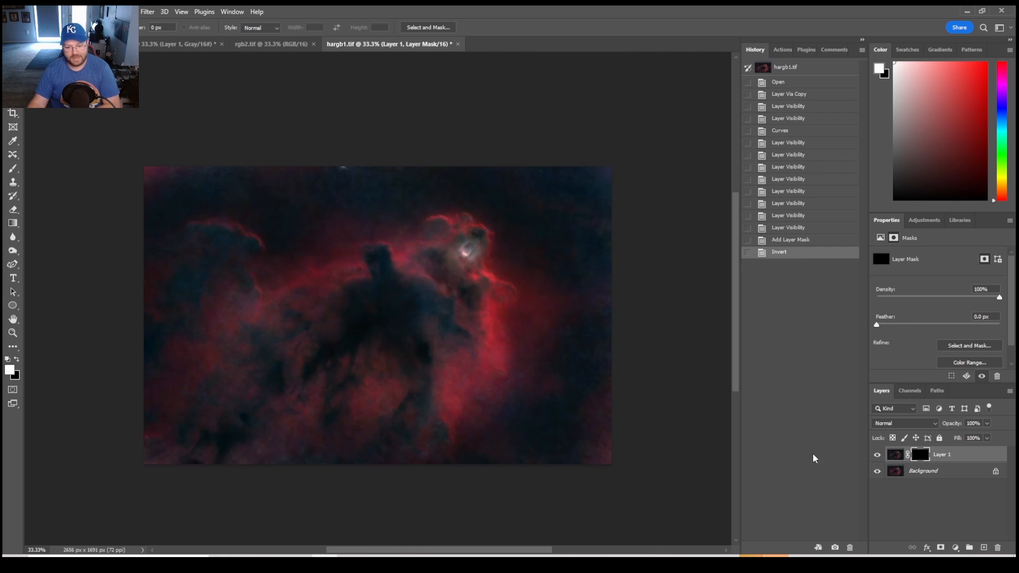
pyautogui.click(14, 169)
pyautogui.press(']')
pyautogui.press(']')
pyautogui.press(']')
pyautogui.press(']')
pyautogui.press(']')
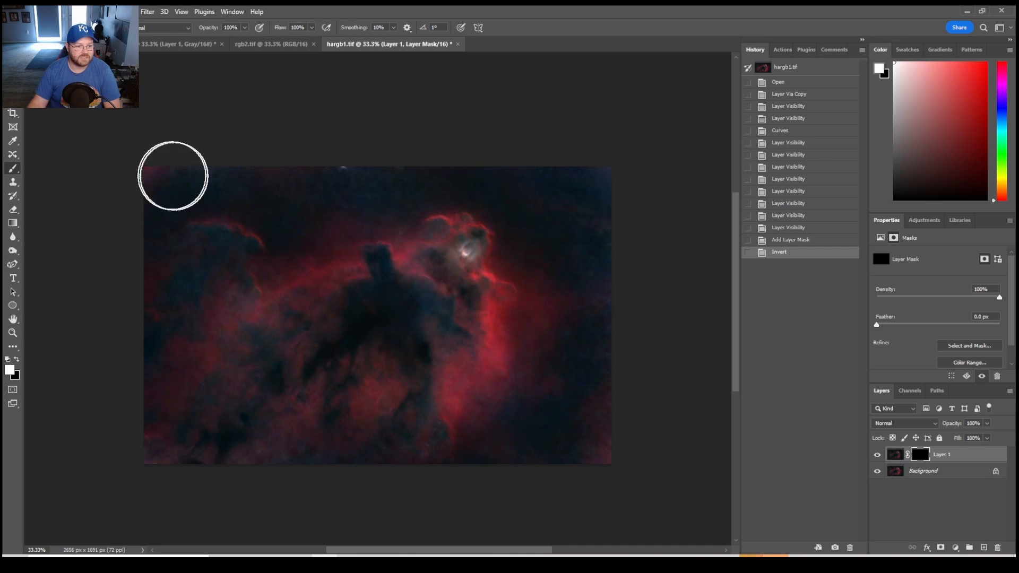
pyautogui.moveTo(174, 175); pyautogui.dragTo(197, 172)
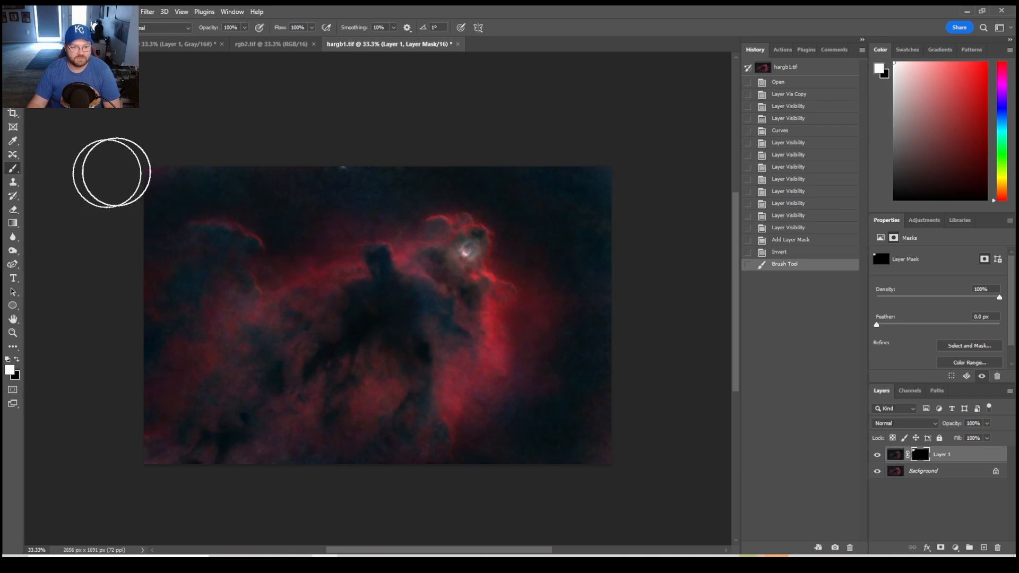
pyautogui.moveTo(238, 169); pyautogui.dragTo(298, 161)
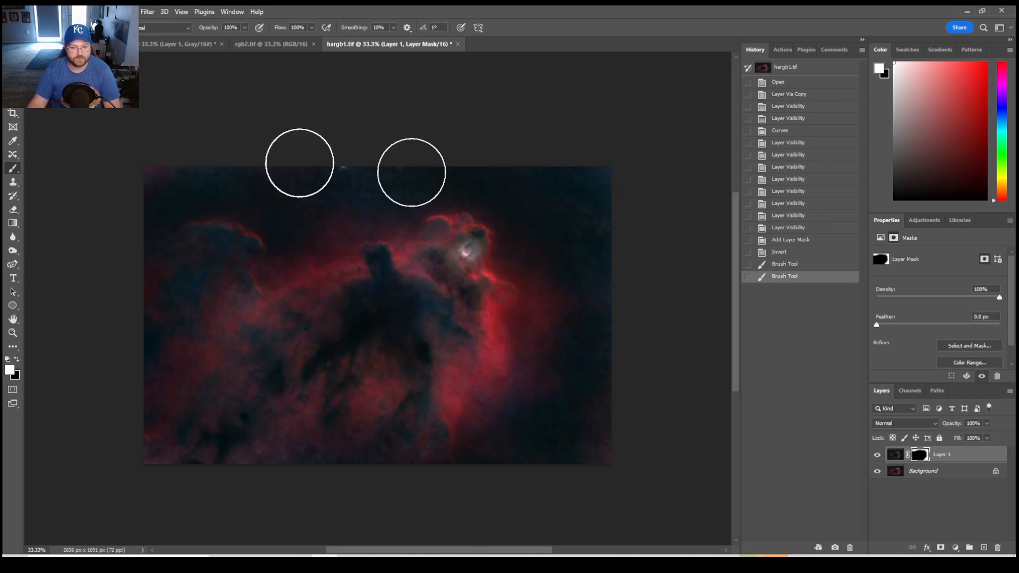
pyautogui.moveTo(637, 216)
pyautogui.mouseDown()
pyautogui.moveTo(563, 225)
pyautogui.moveTo(584, 219)
pyautogui.mouseUp()
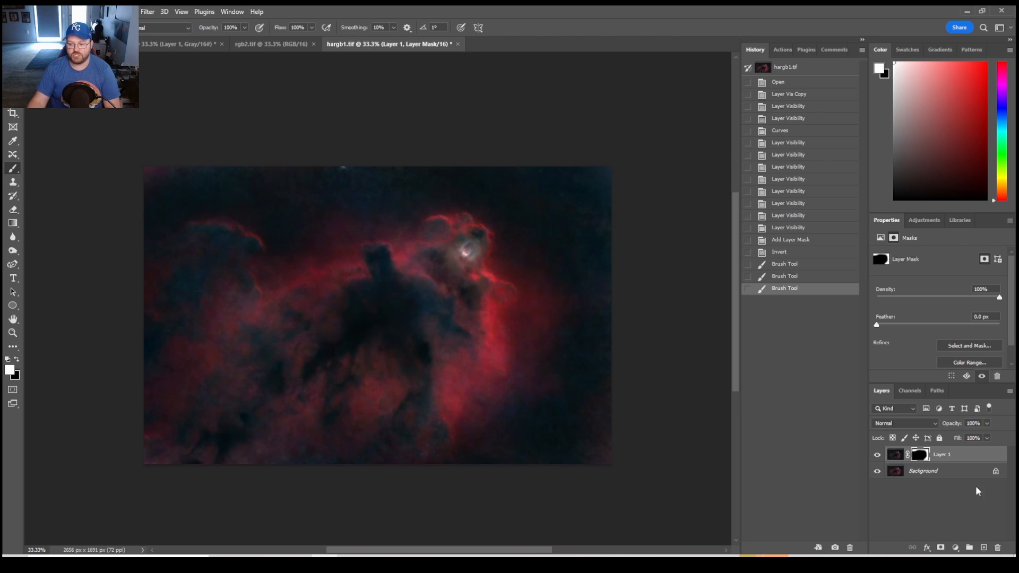
# Slightly darken Layer 1's pixels with a Levels adjustment, lowering the RGB midtone value to about 0.89.
pyautogui.click(896, 455)
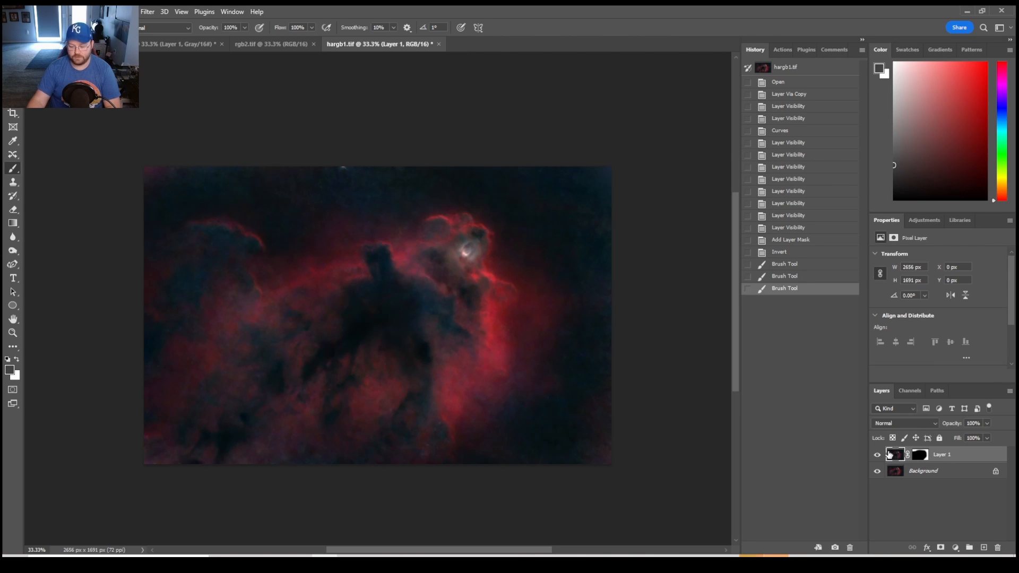
pyautogui.hotkey('ctrl', 'l')
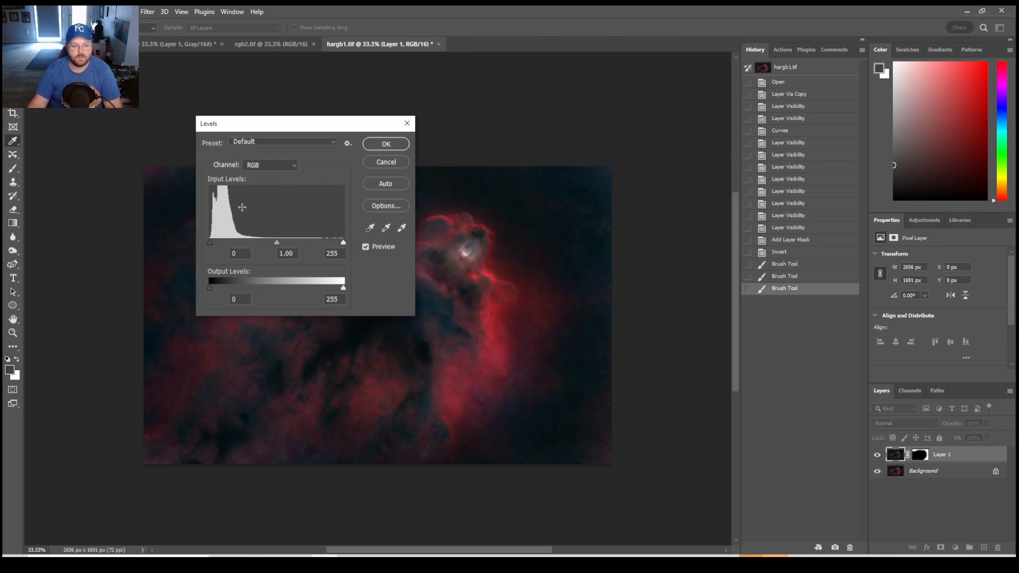
pyautogui.moveTo(276, 128); pyautogui.dragTo(698, 91)
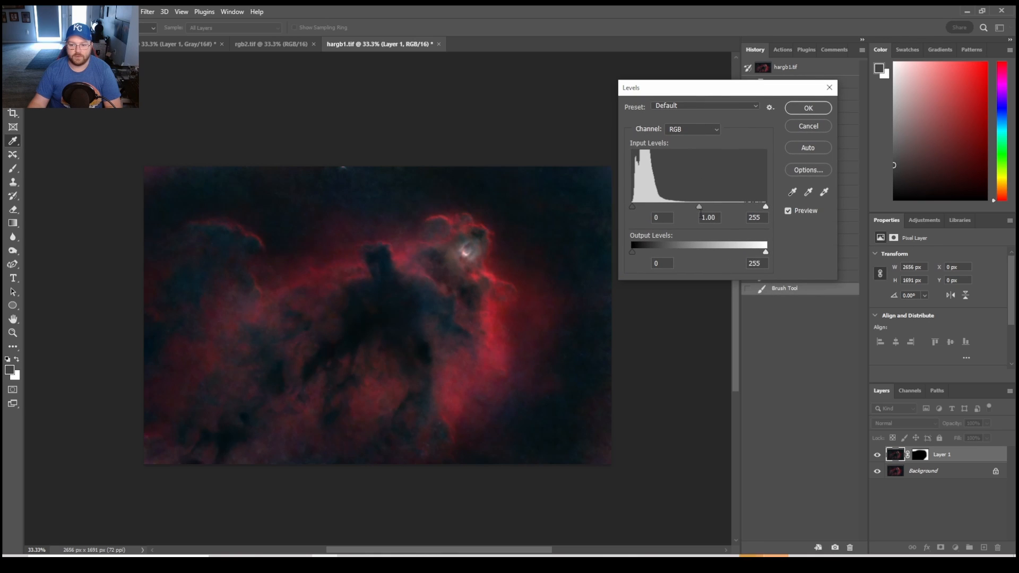
pyautogui.moveTo(699, 205); pyautogui.dragTo(701, 206)
pyautogui.moveTo(696, 202); pyautogui.dragTo(702, 198)
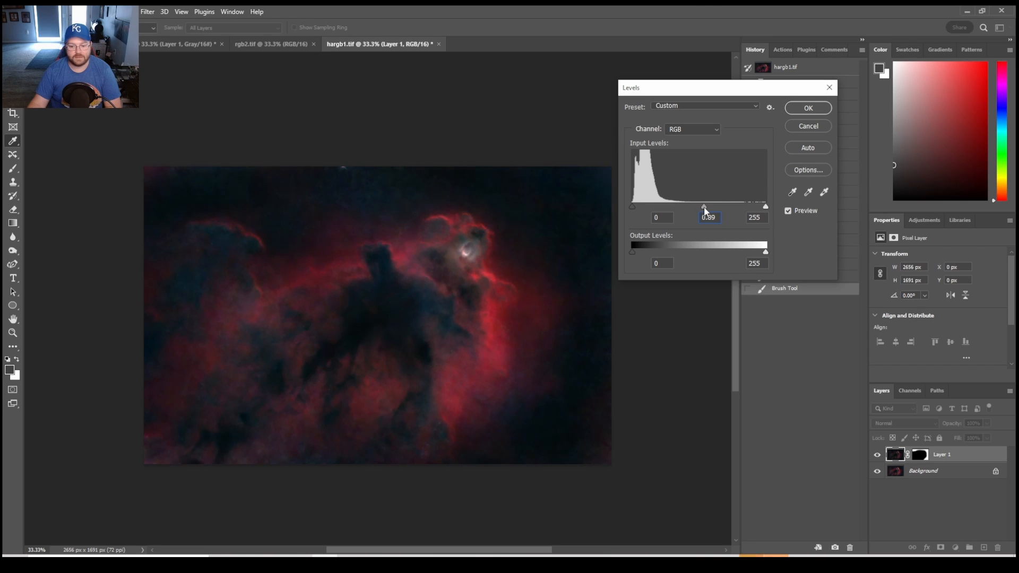
pyautogui.moveTo(704, 206); pyautogui.dragTo(706, 206)
pyautogui.press('Return')
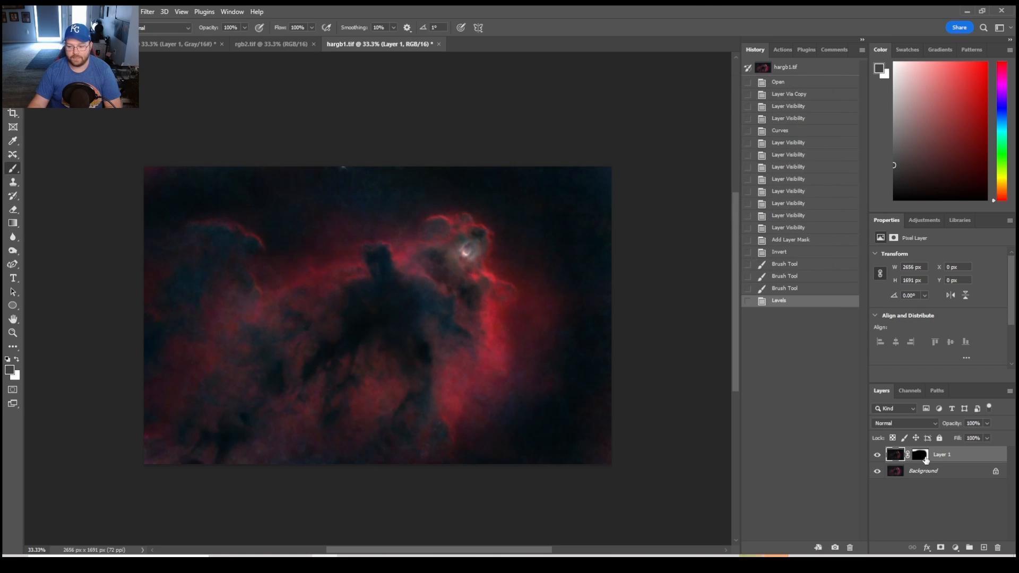
# Compare the image with Layer 1 hidden and shown, and flatten the image into a single Background layer.
pyautogui.click(877, 455)
pyautogui.click(877, 456)
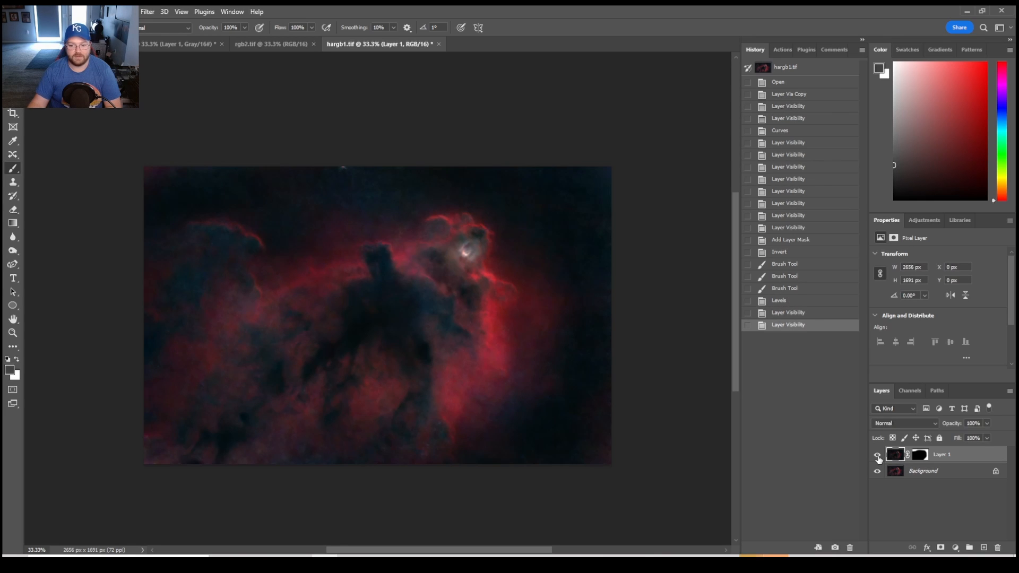
pyautogui.click(877, 455)
pyautogui.click(878, 455)
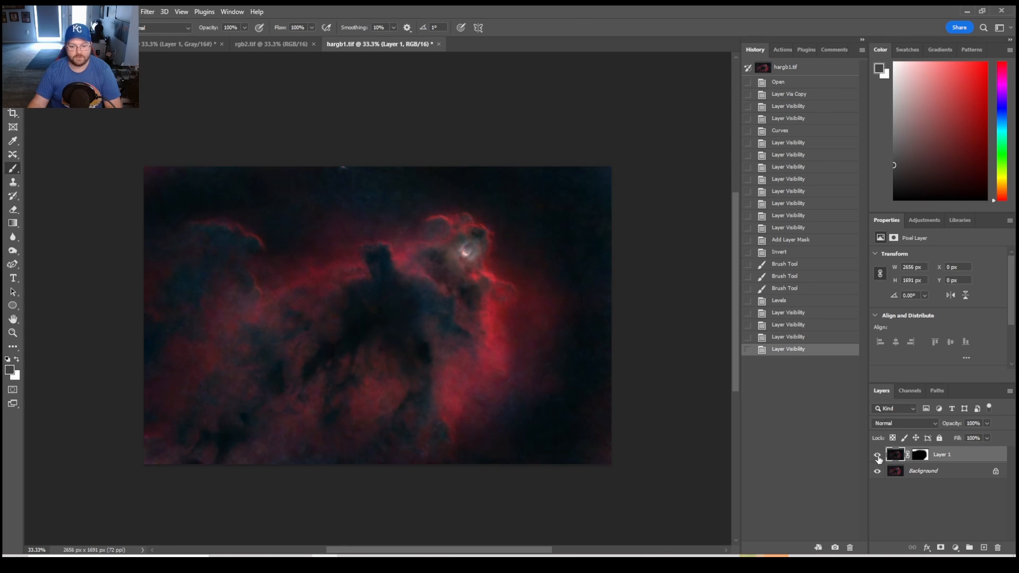
pyautogui.click(878, 455)
pyautogui.click(877, 456)
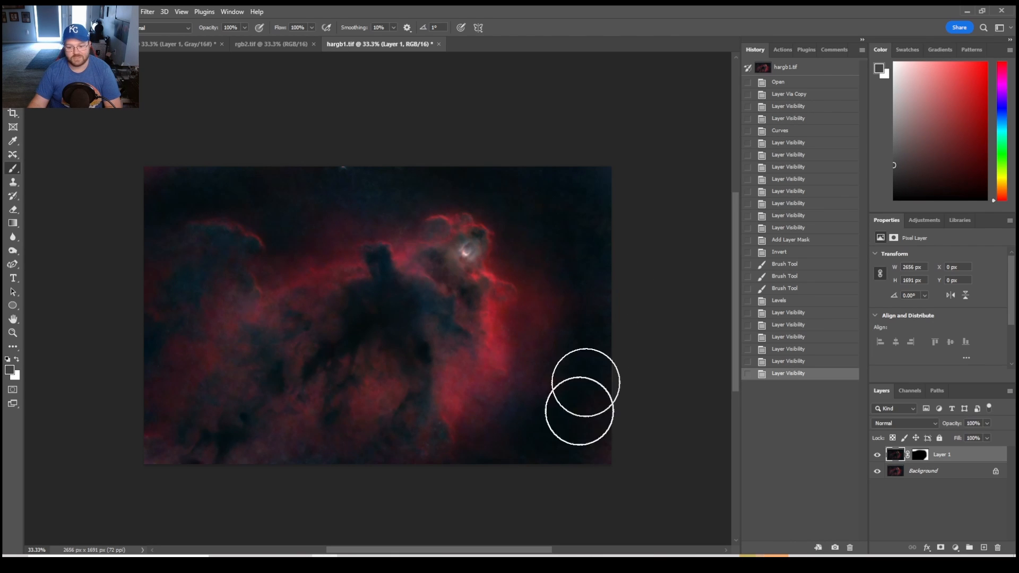
pyautogui.rightClick(945, 457)
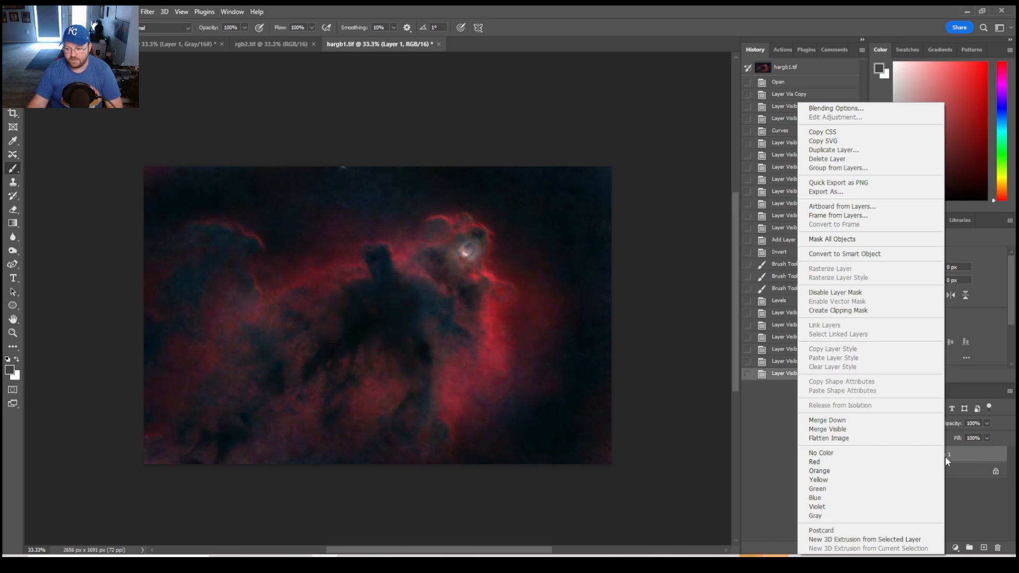
pyautogui.click(894, 438)
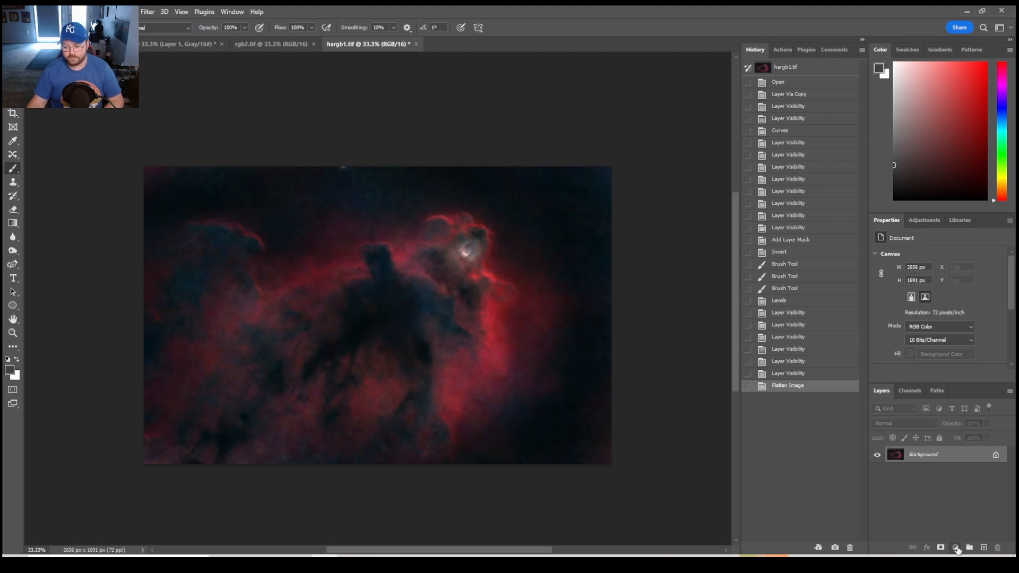
# Duplicate the flattened Background layer and add a Hue/Saturation adjustment layer above the copy.
pyautogui.hotkey('ctrl', 'j')
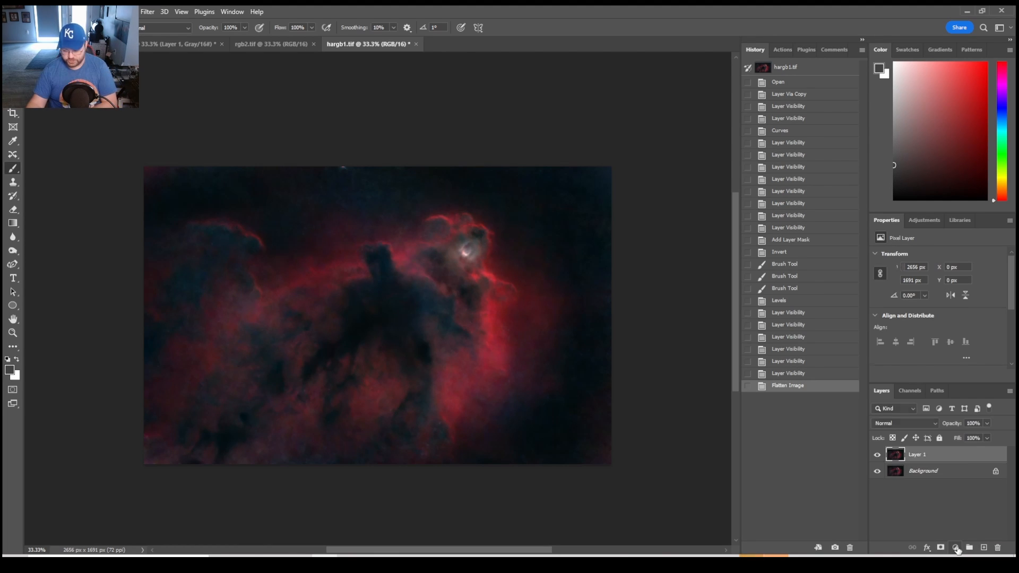
pyautogui.click(955, 547)
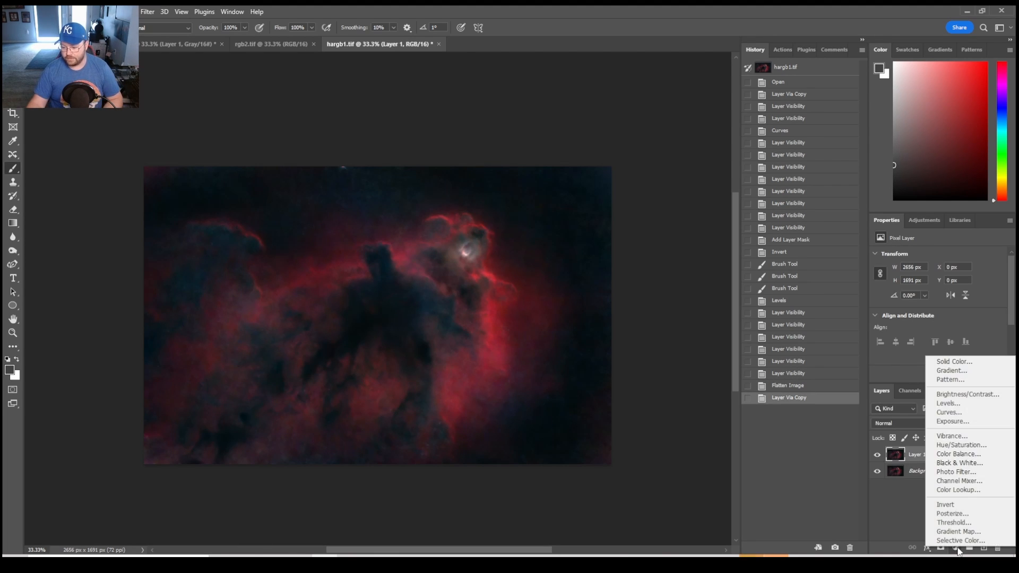
pyautogui.click(962, 446)
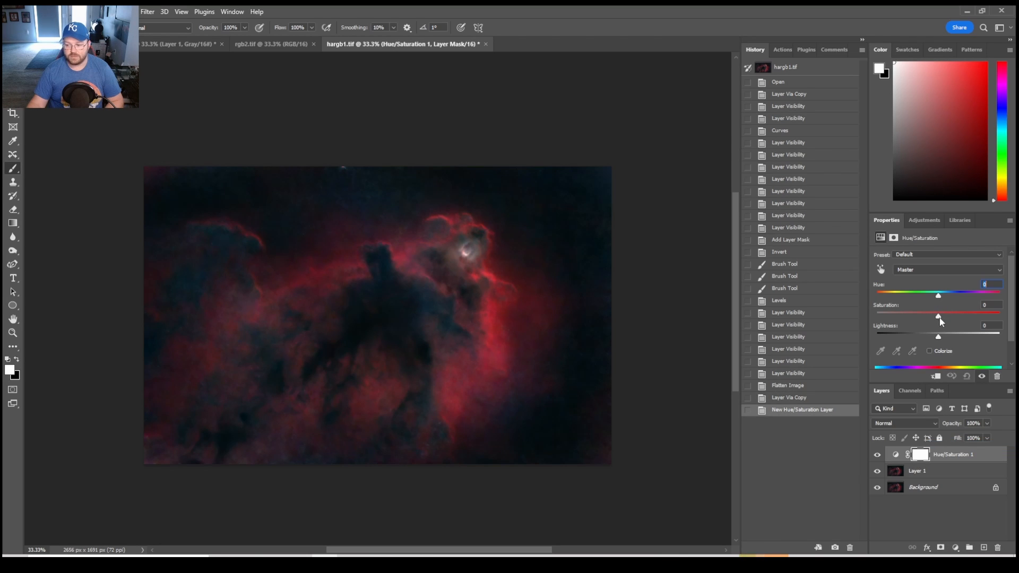
# Set the Reds in the Hue/Saturation adjustment to saturation +18 and lightness +5.
pyautogui.click(935, 269)
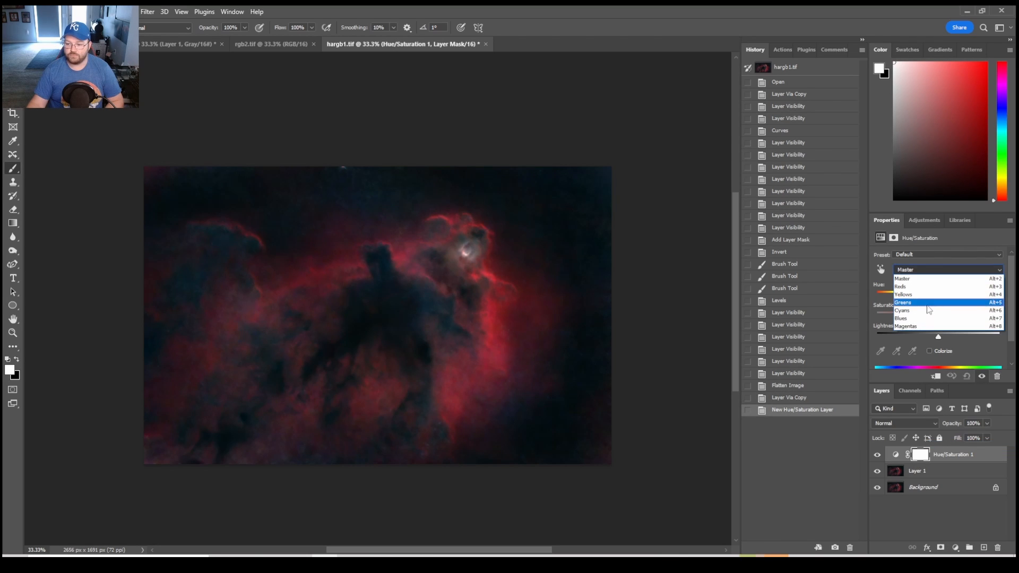
pyautogui.click(923, 286)
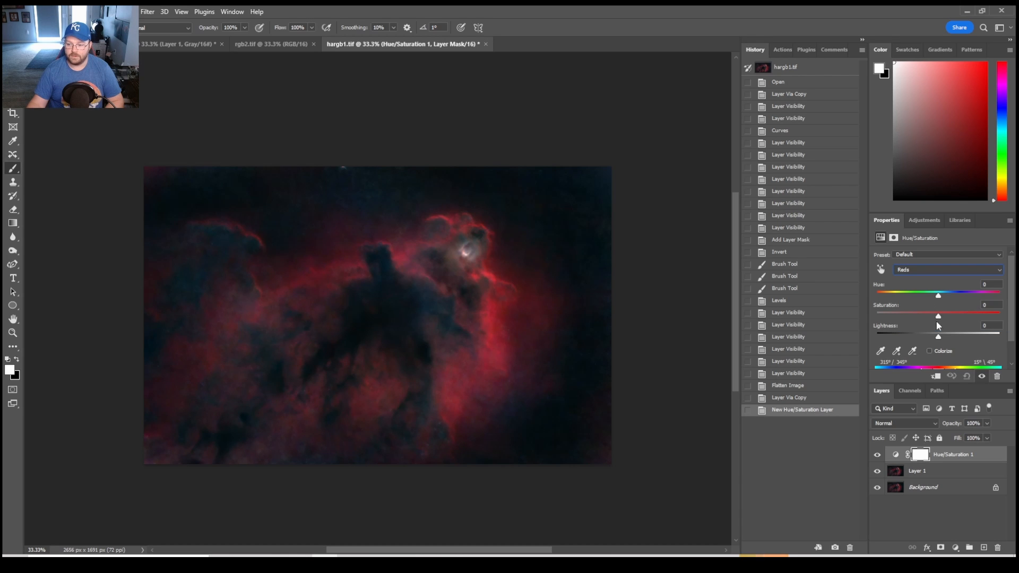
pyautogui.moveTo(939, 316)
pyautogui.mouseDown()
pyautogui.moveTo(986, 316)
pyautogui.moveTo(938, 317)
pyautogui.moveTo(958, 337)
pyautogui.moveTo(944, 338)
pyautogui.moveTo(959, 338)
pyautogui.moveTo(926, 335)
pyautogui.moveTo(942, 335)
pyautogui.moveTo(950, 317)
pyautogui.mouseUp()
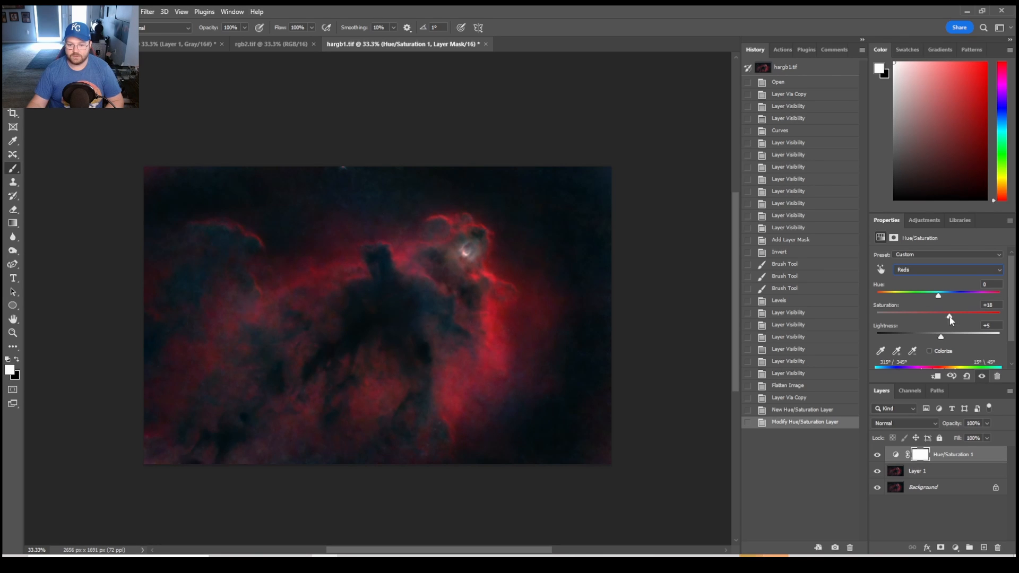
# Set the saturation of the Blues to +2 in the Hue/Saturation adjustment.
pyautogui.click(938, 269)
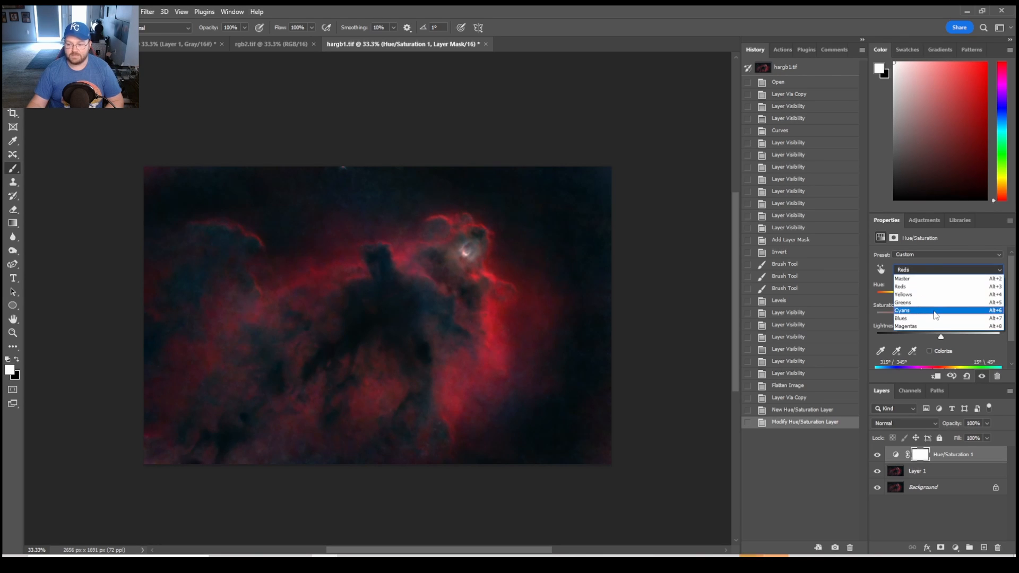
pyautogui.click(933, 318)
pyautogui.moveTo(940, 317)
pyautogui.mouseDown()
pyautogui.moveTo(1015, 315)
pyautogui.moveTo(790, 337)
pyautogui.moveTo(1015, 326)
pyautogui.moveTo(909, 332)
pyautogui.moveTo(942, 324)
pyautogui.mouseUp()
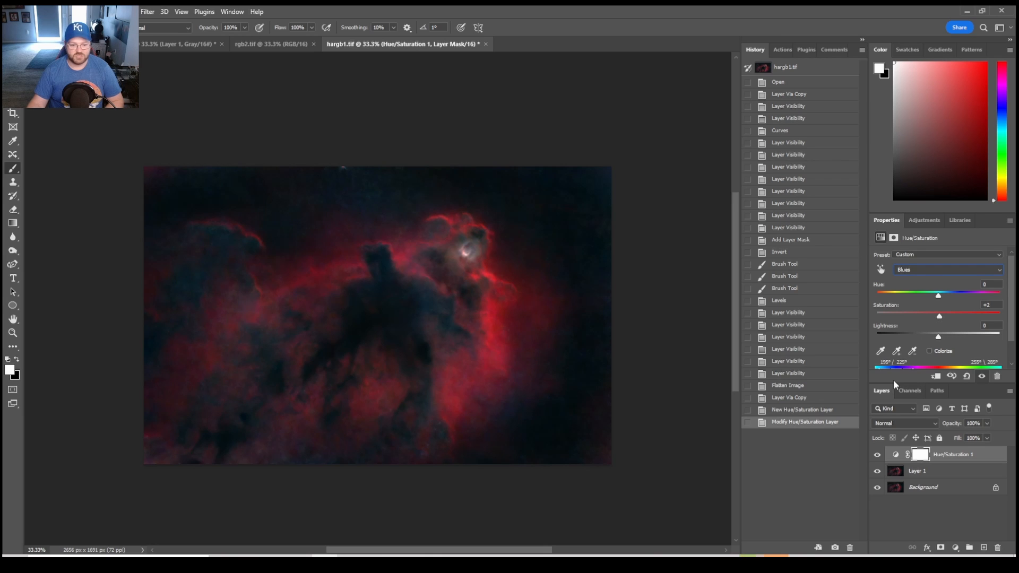
pyautogui.click(938, 269)
pyautogui.click(939, 268)
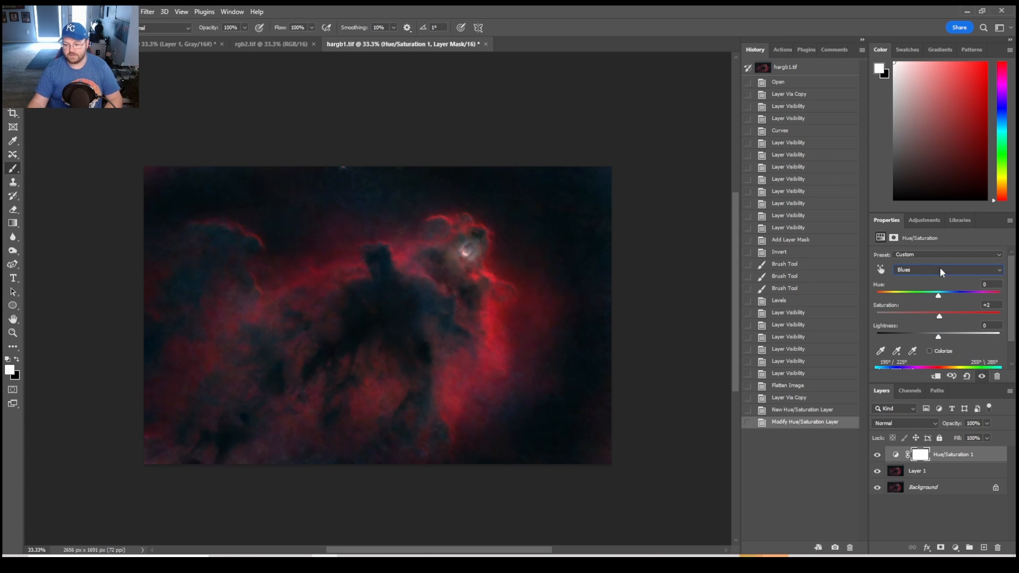
# Merge the Hue/Saturation adjustment down into Layer 1 and add a Selective Color adjustment layer above it.
pyautogui.rightClick(941, 455)
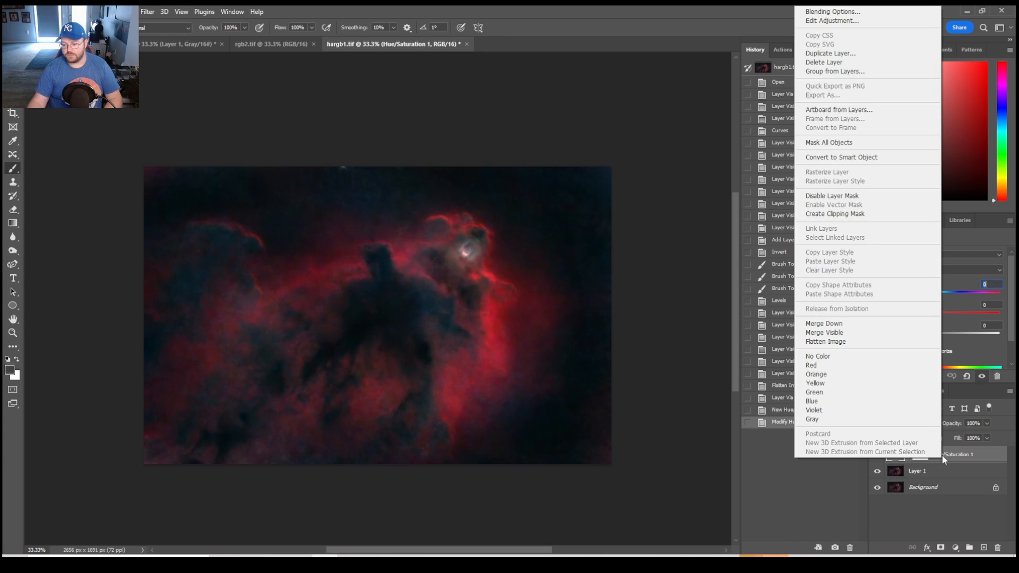
pyautogui.click(895, 324)
pyautogui.click(956, 548)
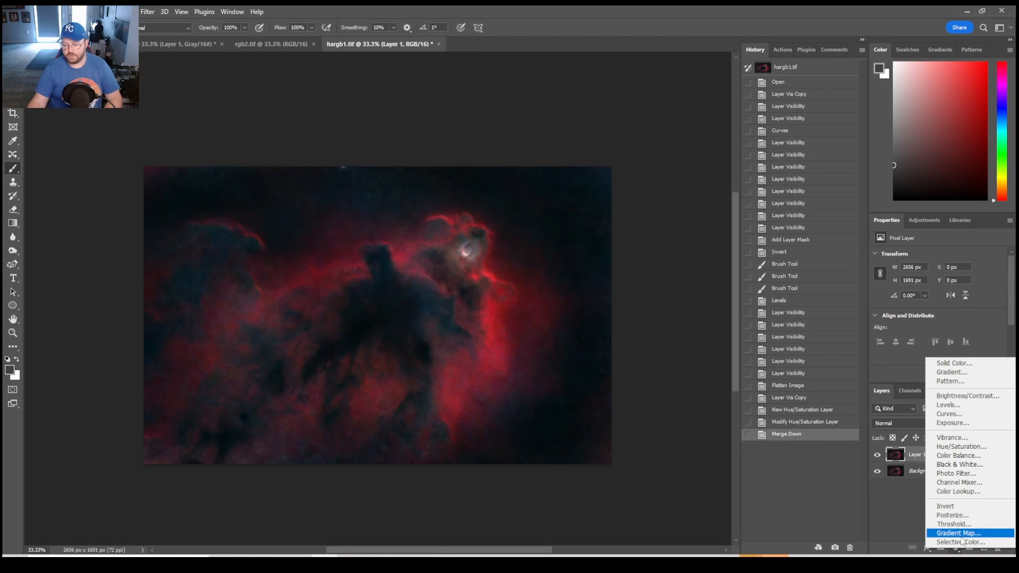
pyautogui.click(959, 545)
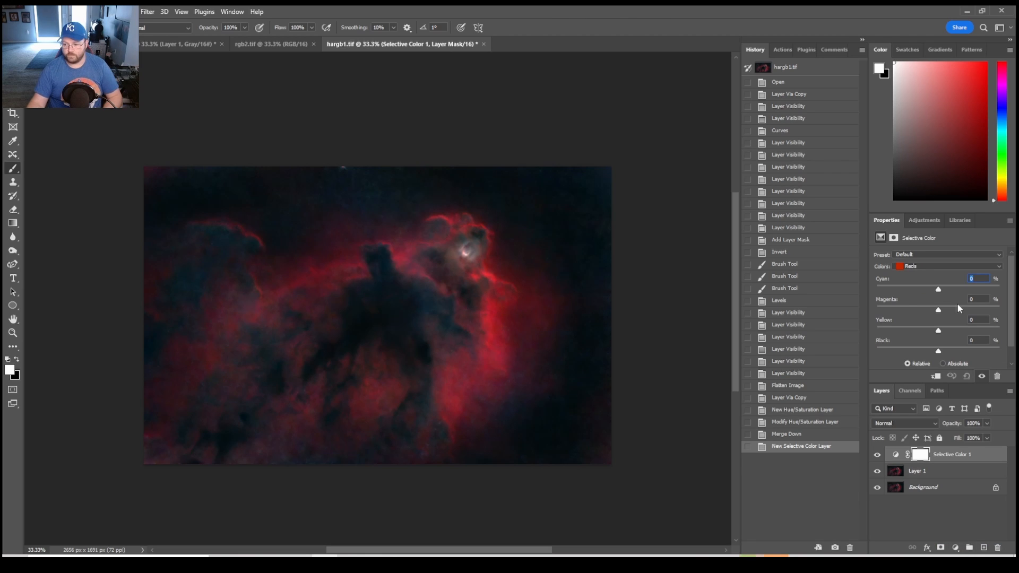
# Set the Reds in the Selective Color adjustment to cyan -38, magenta +5, yellow -5 and black -9.
pyautogui.moveTo(939, 290); pyautogui.dragTo(929, 291)
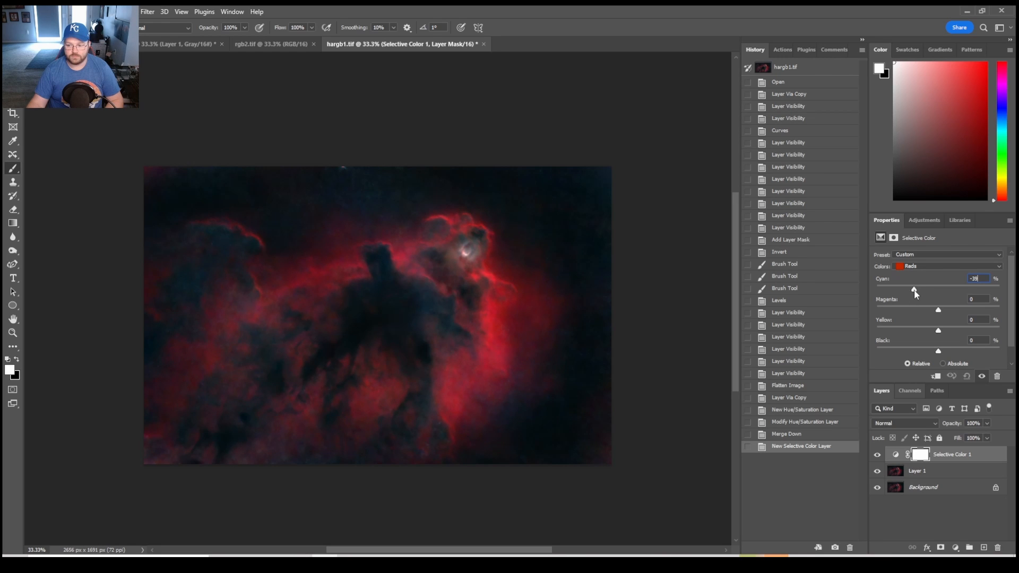
pyautogui.moveTo(914, 289); pyautogui.dragTo(937, 311)
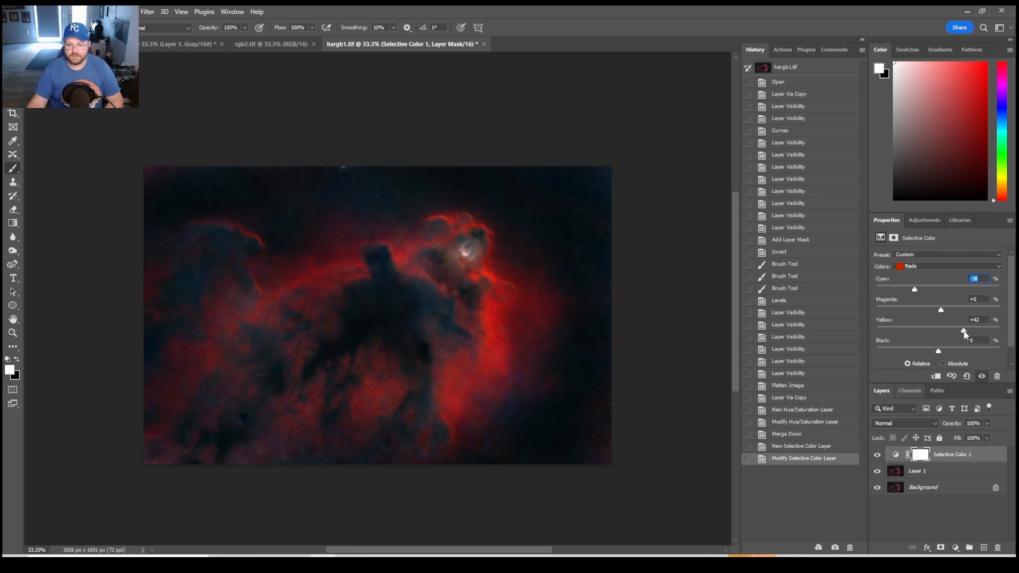
pyautogui.moveTo(963, 330); pyautogui.dragTo(934, 325)
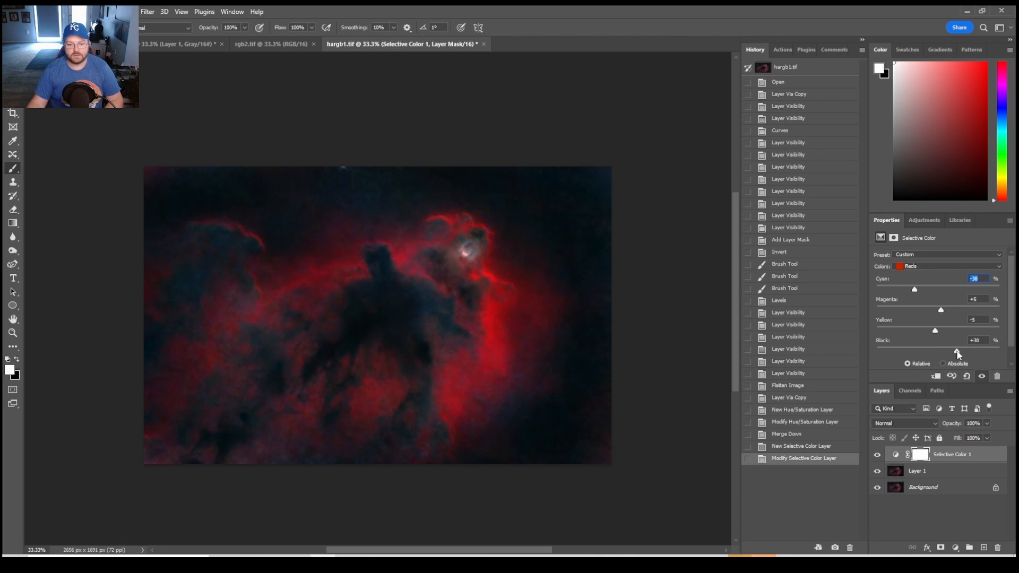
pyautogui.moveTo(957, 351); pyautogui.dragTo(990, 351)
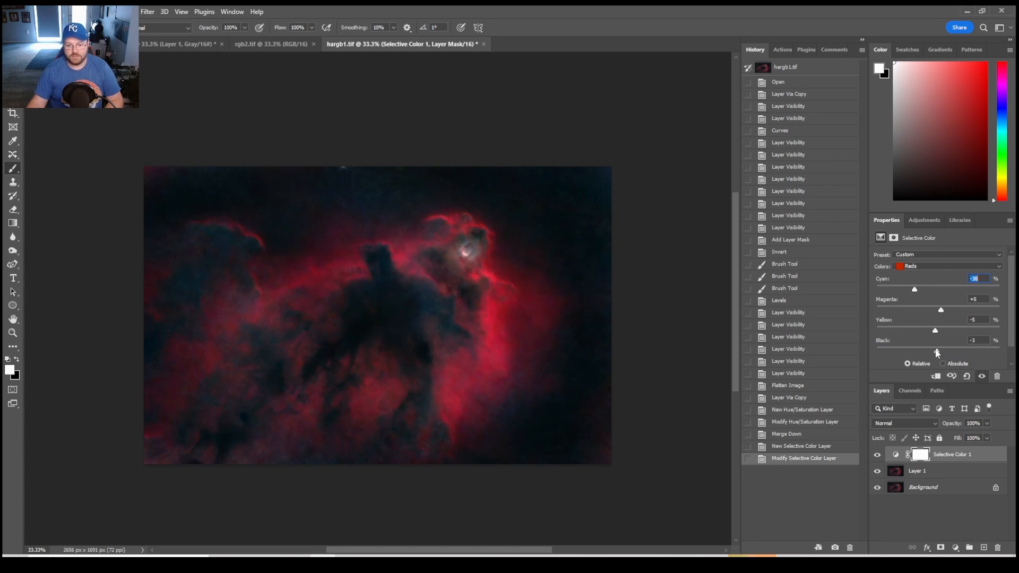
pyautogui.moveTo(939, 351); pyautogui.dragTo(932, 352)
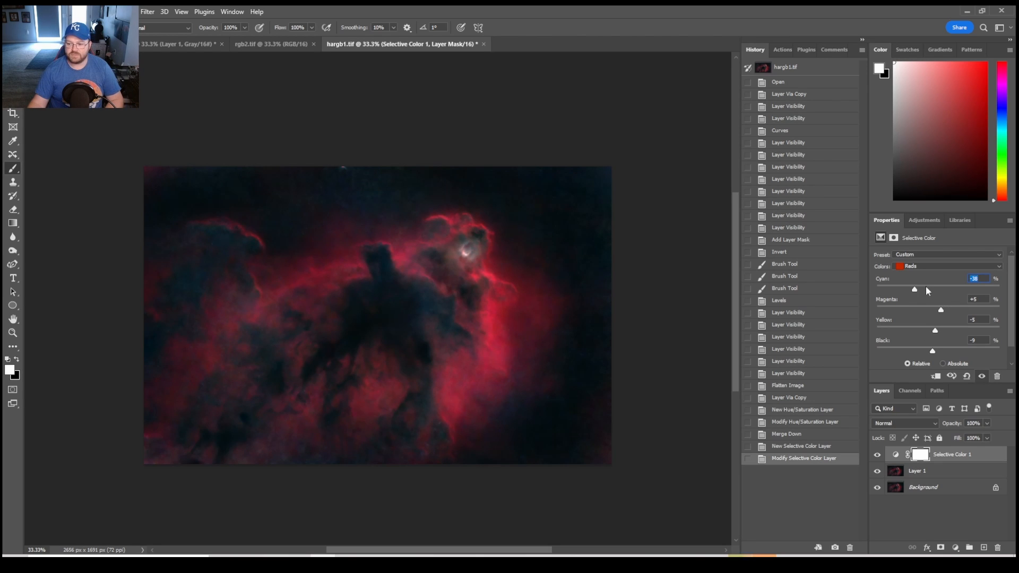
pyautogui.click(924, 266)
pyautogui.click(923, 266)
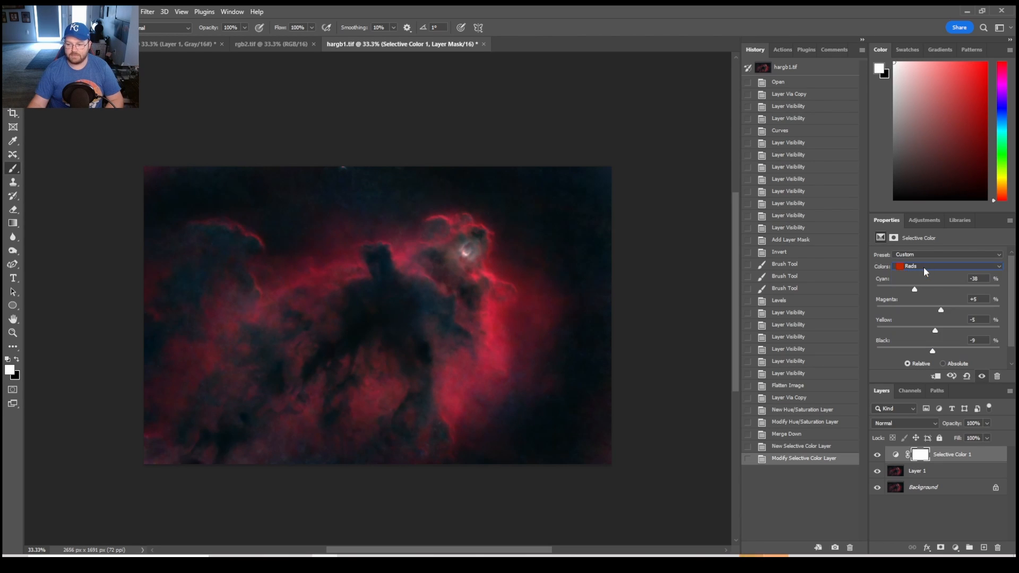
# Add a Hue/Saturation adjustment layer and set the saturation of the Reds to +10.
pyautogui.click(955, 547)
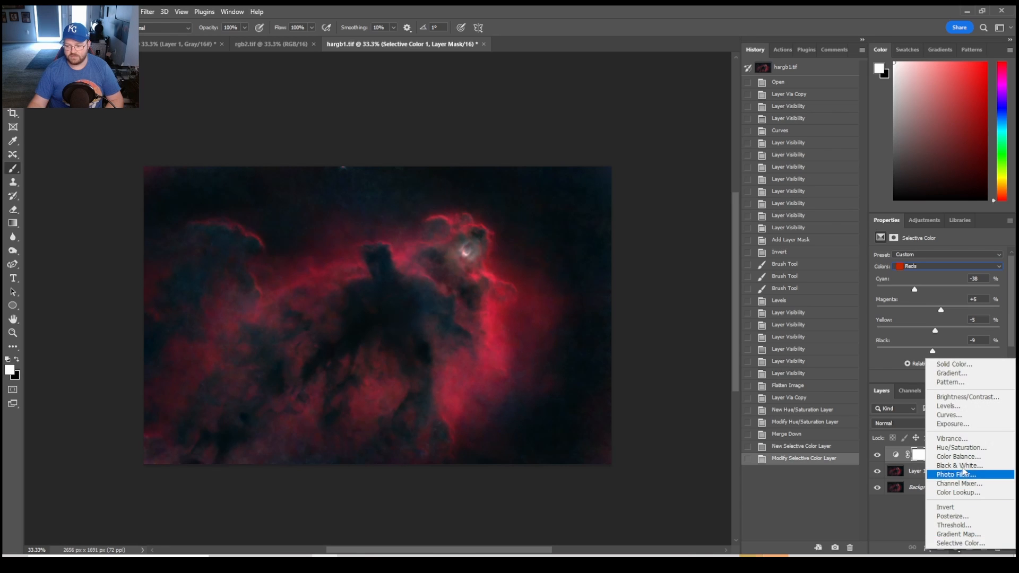
pyautogui.click(962, 448)
pyautogui.click(929, 271)
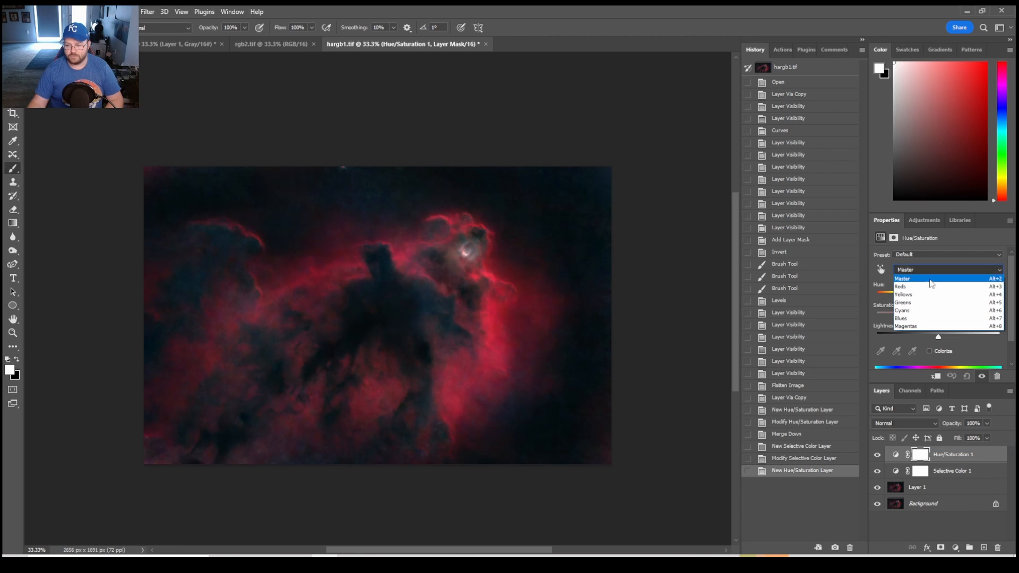
pyautogui.click(928, 287)
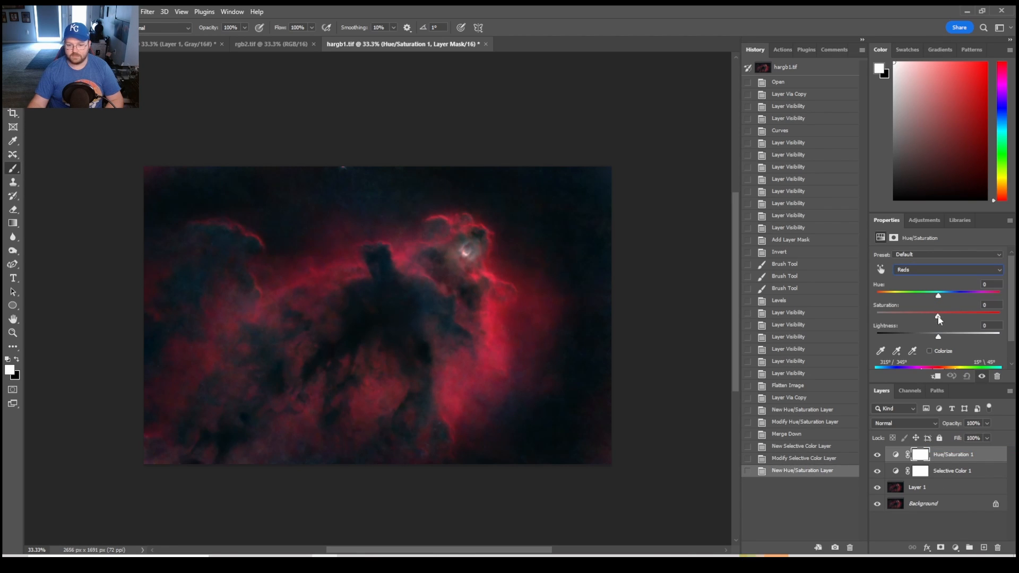
pyautogui.moveTo(939, 317); pyautogui.dragTo(944, 317)
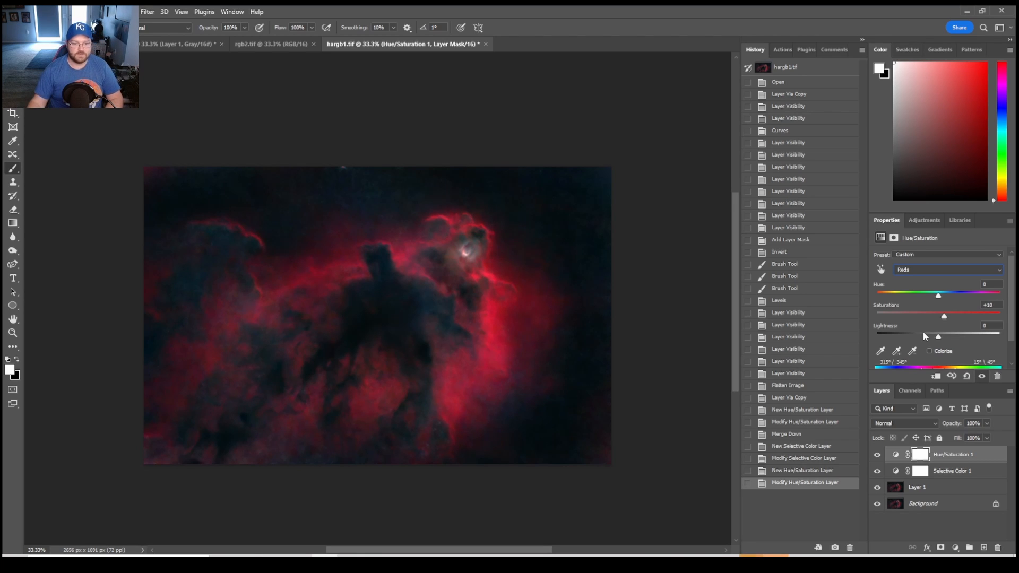
# Flatten the image and save it as hargb2 in TIFF format without compression.
pyautogui.rightClick(963, 457)
pyautogui.click(910, 438)
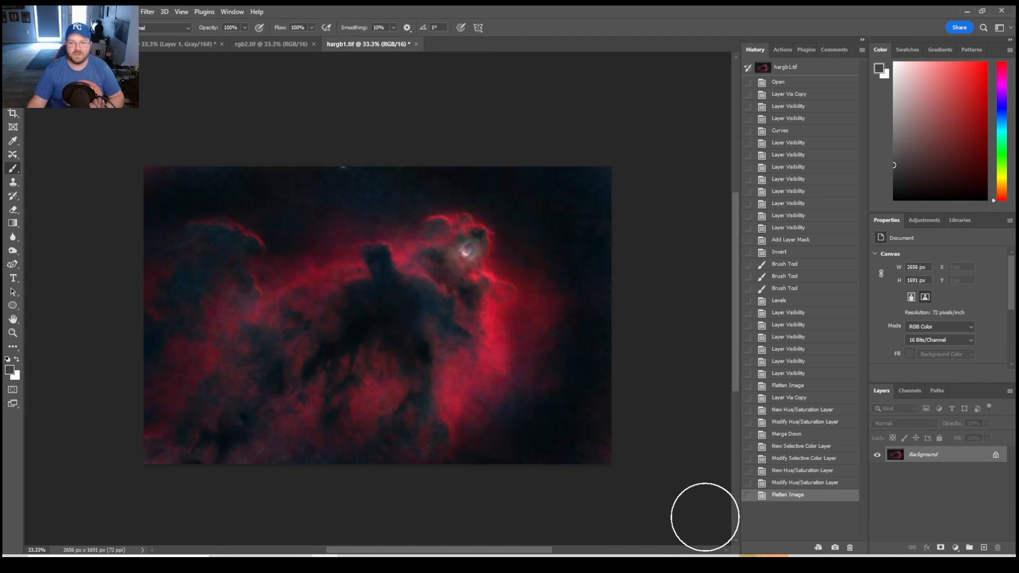
pyautogui.click(28, 11)
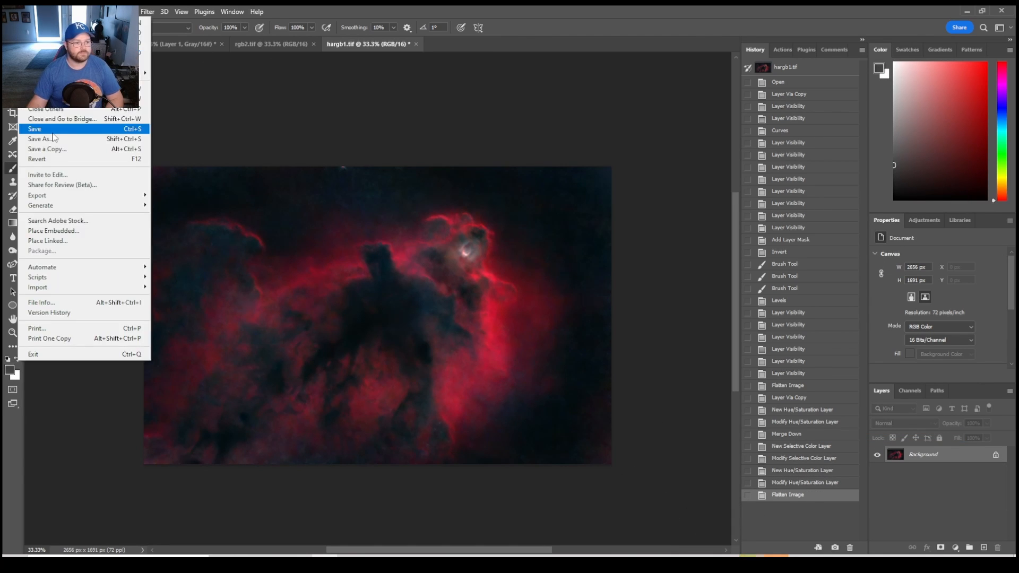
pyautogui.click(52, 137)
pyautogui.press('Right')
pyautogui.press('BackSpace')
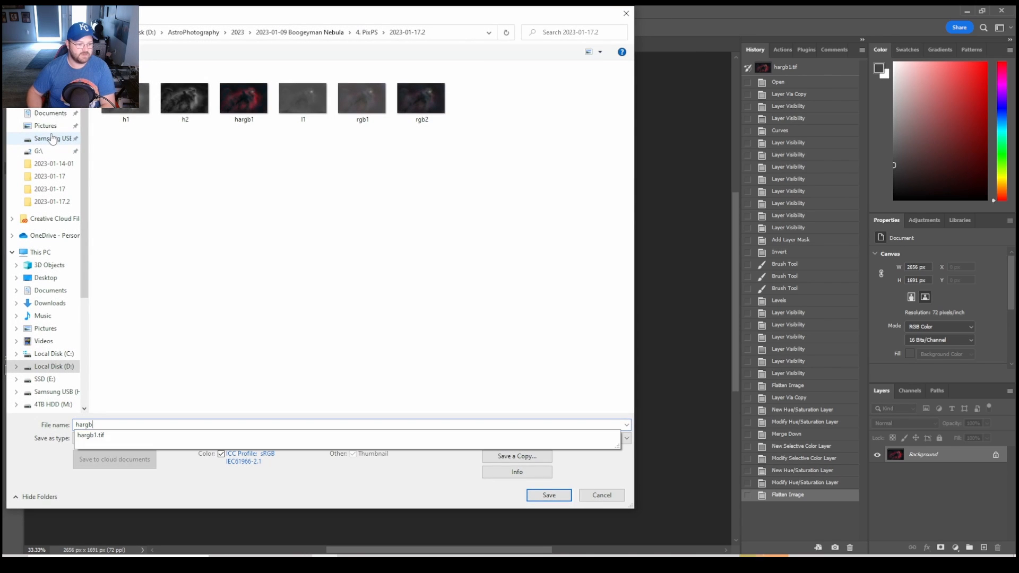
pyautogui.write('2')
pyautogui.press('Return')
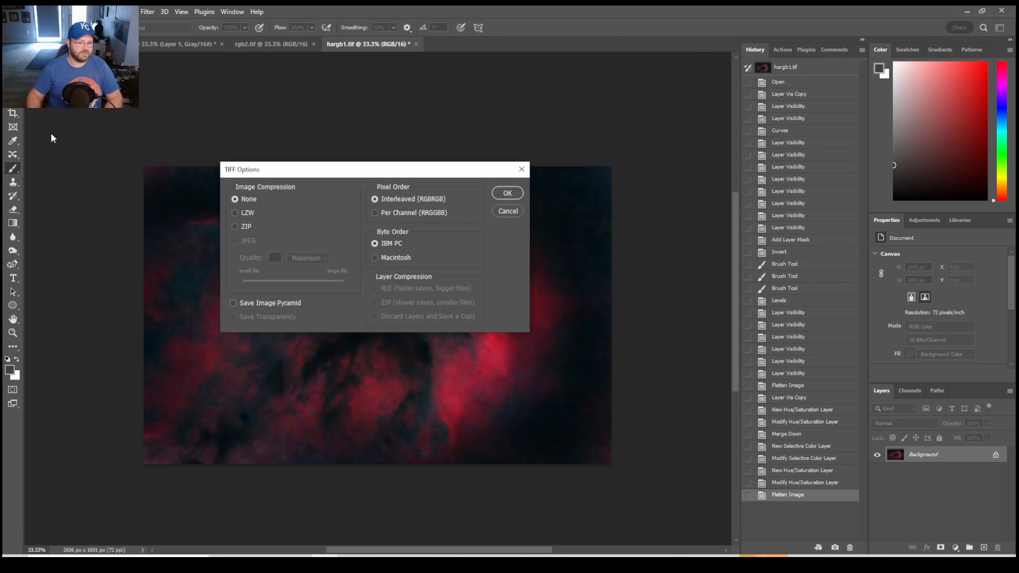
pyautogui.click(507, 193)
# Switch to PixInsight and close the hargb and rgb2 image windows without saving them.
pyautogui.hotkey('alt', 'Tab')
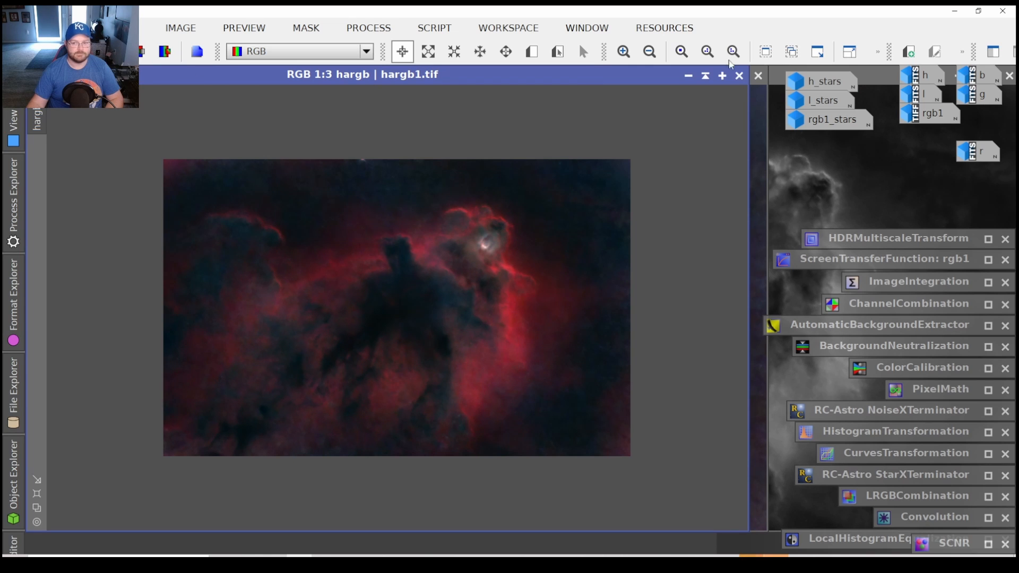
pyautogui.click(739, 75)
pyautogui.click(721, 429)
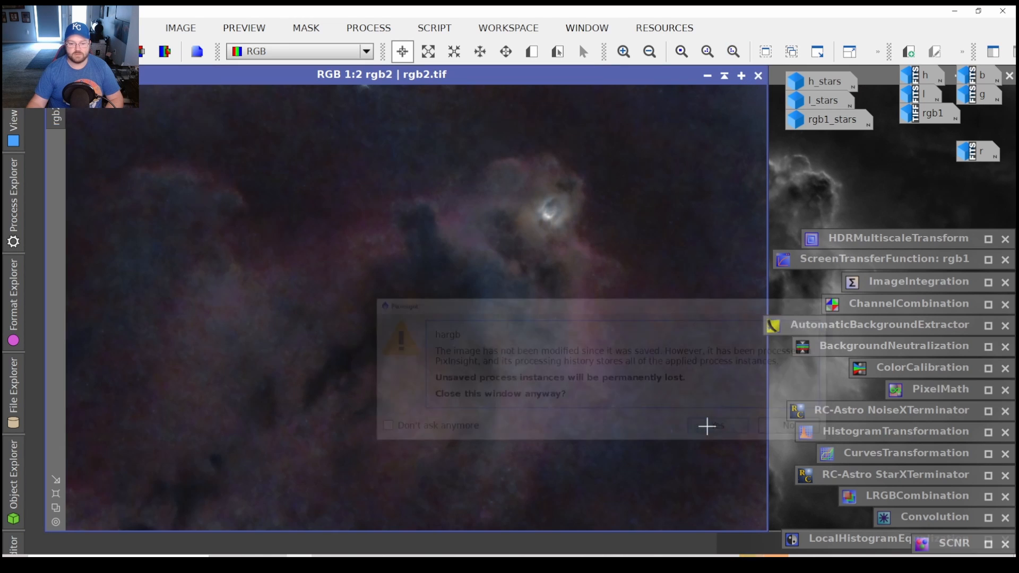
pyautogui.click(757, 77)
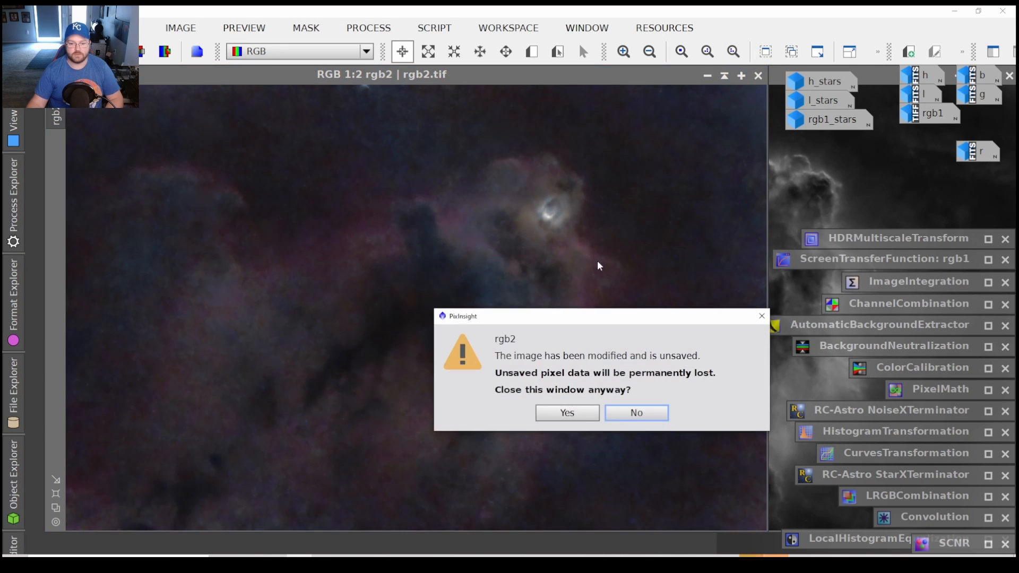
pyautogui.click(564, 413)
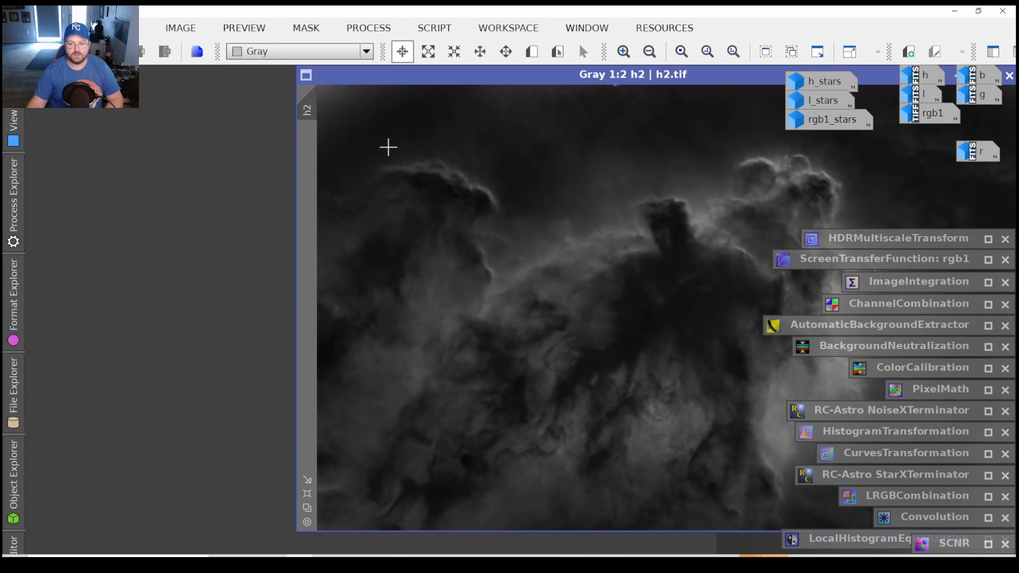
# Minimize the h2 image window and park its icon beside the other stored icons below dyncrop.
pyautogui.moveTo(624, 79); pyautogui.dragTo(231, 189)
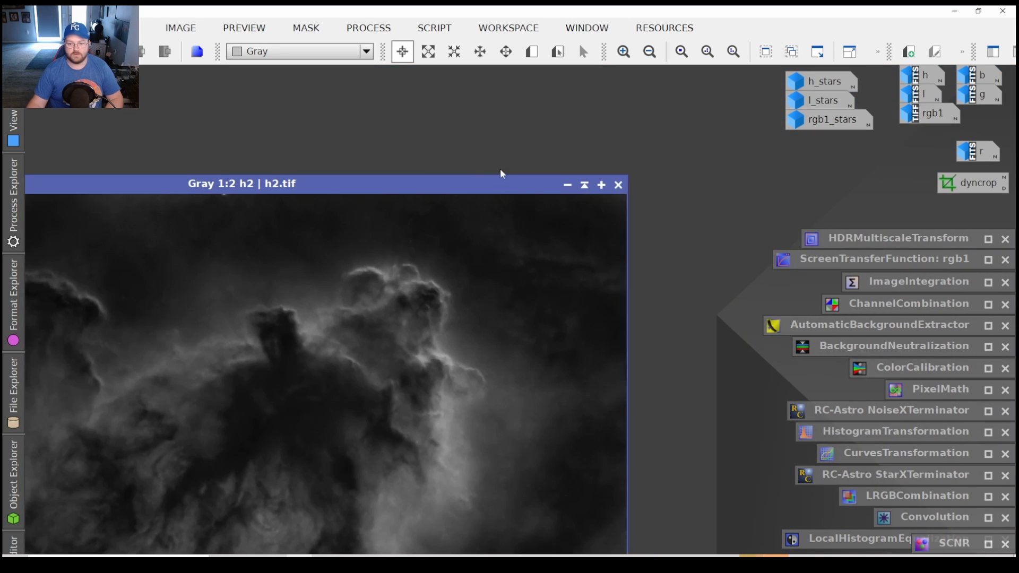
pyautogui.click(569, 185)
pyautogui.moveTo(292, 419); pyautogui.dragTo(992, 203)
# Open hargb2.tif from the 2023-01-17.2 folder and move its window to the upper part of the workspace.
pyautogui.hotkey('ctrl', 'o')
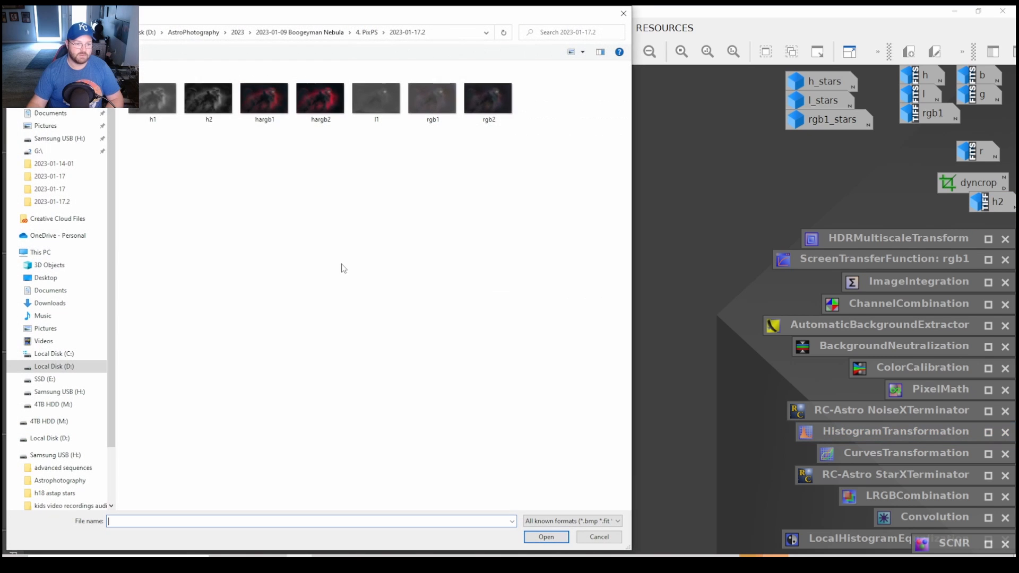
pyautogui.doubleClick(313, 88)
pyautogui.moveTo(431, 243); pyautogui.dragTo(295, 75)
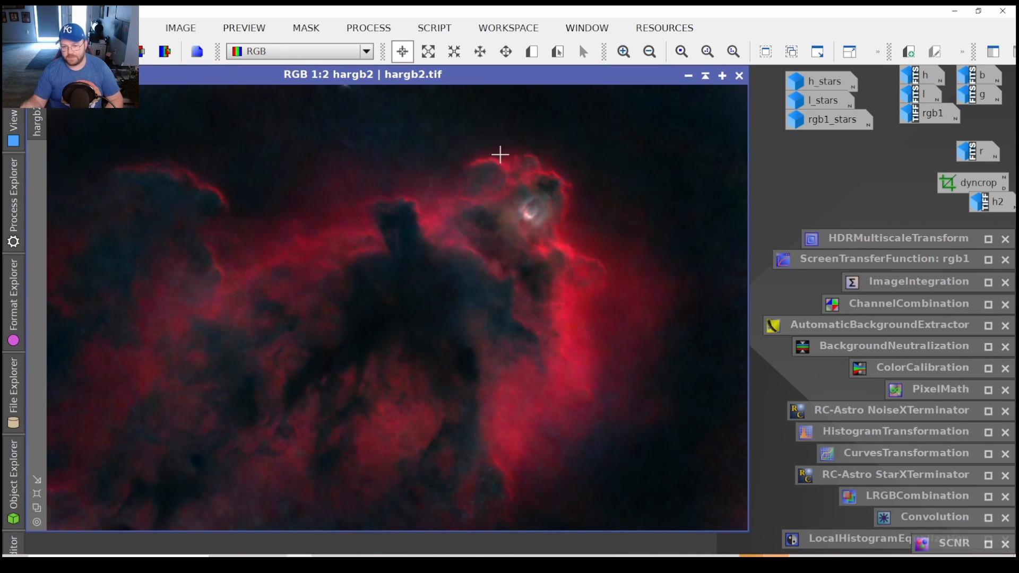
# Change the PixelMath RGB/K expression to hargb2 + rgb1_stars and collapse the PixelMath window.
pyautogui.doubleClick(944, 391)
pyautogui.click(790, 406)
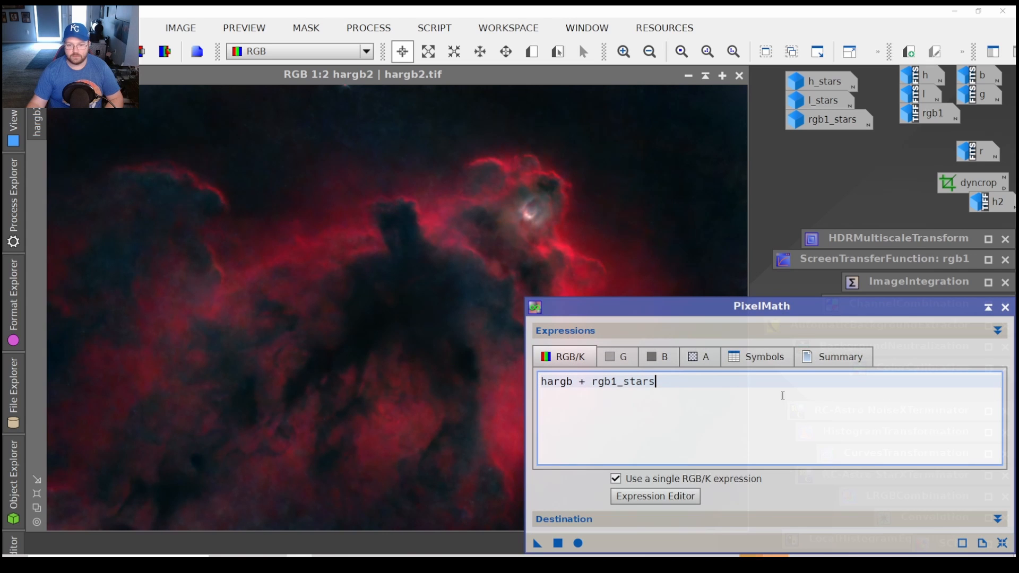
pyautogui.click(574, 381)
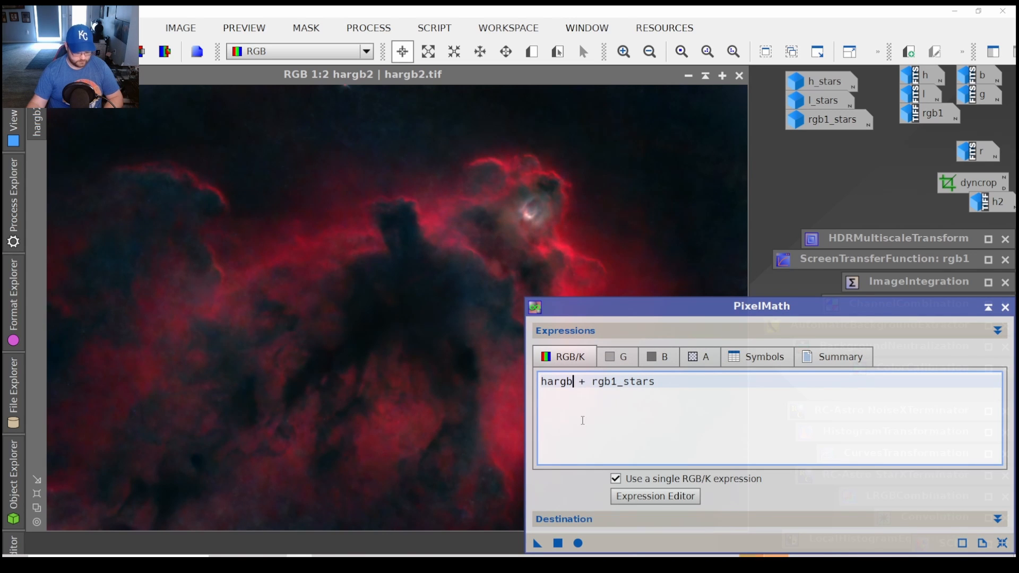
pyautogui.write('2')
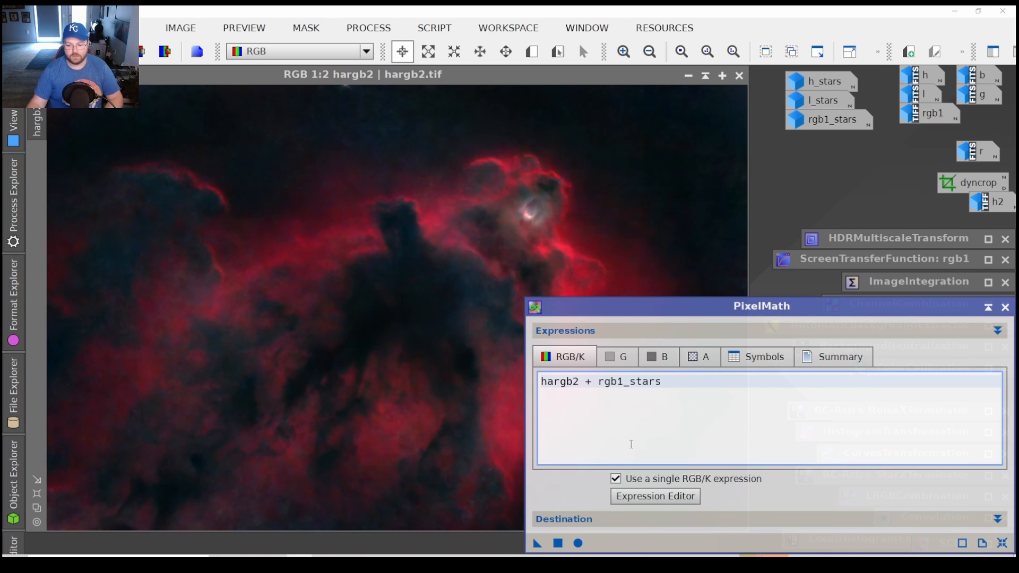
pyautogui.click(988, 306)
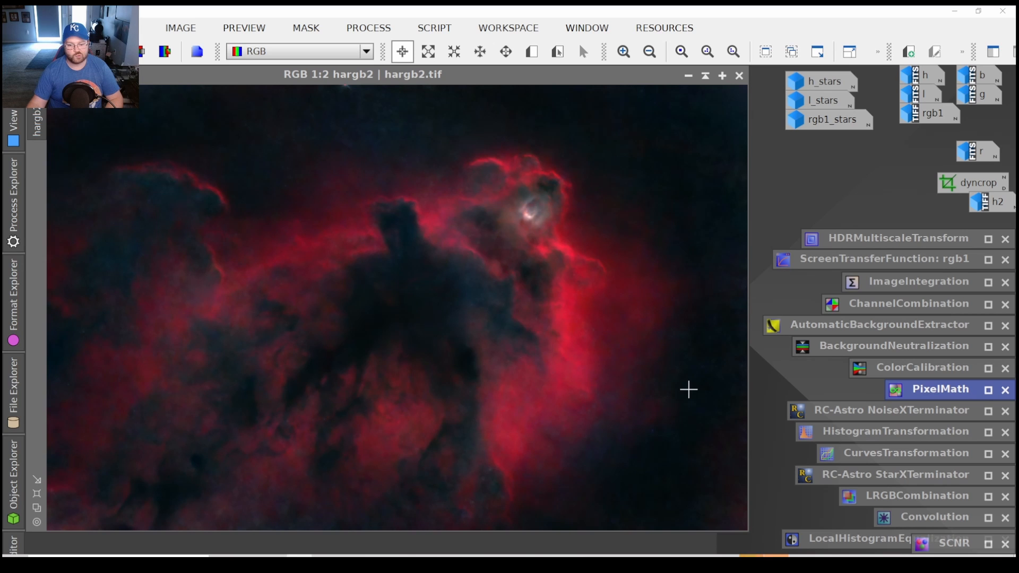
# Run the DarkStructureEnhance script on hargb2 with 8 layers to remove, an amount of 0.30 and 1 iteration.
pyautogui.click(433, 33)
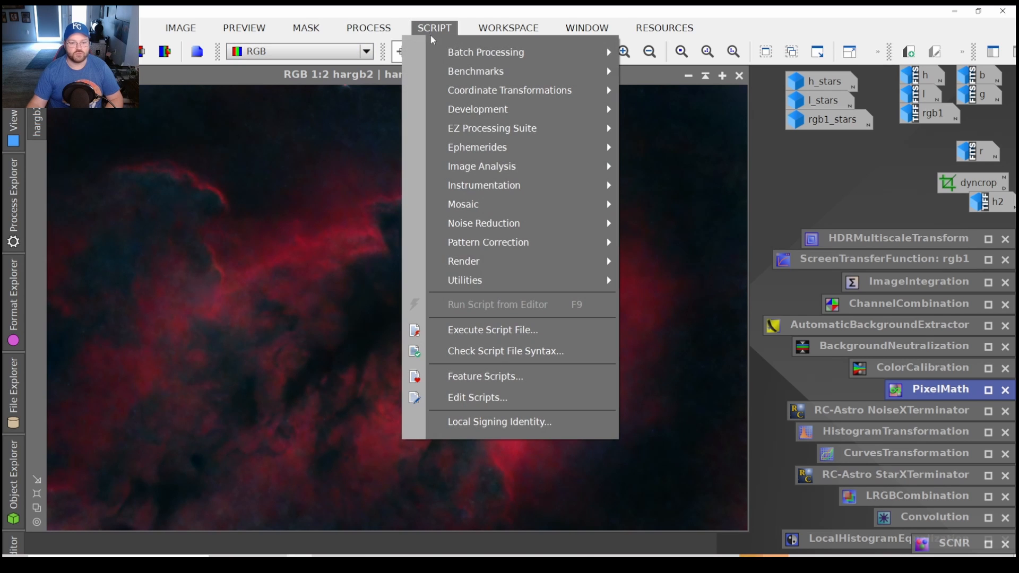
pyautogui.moveTo(547, 282)
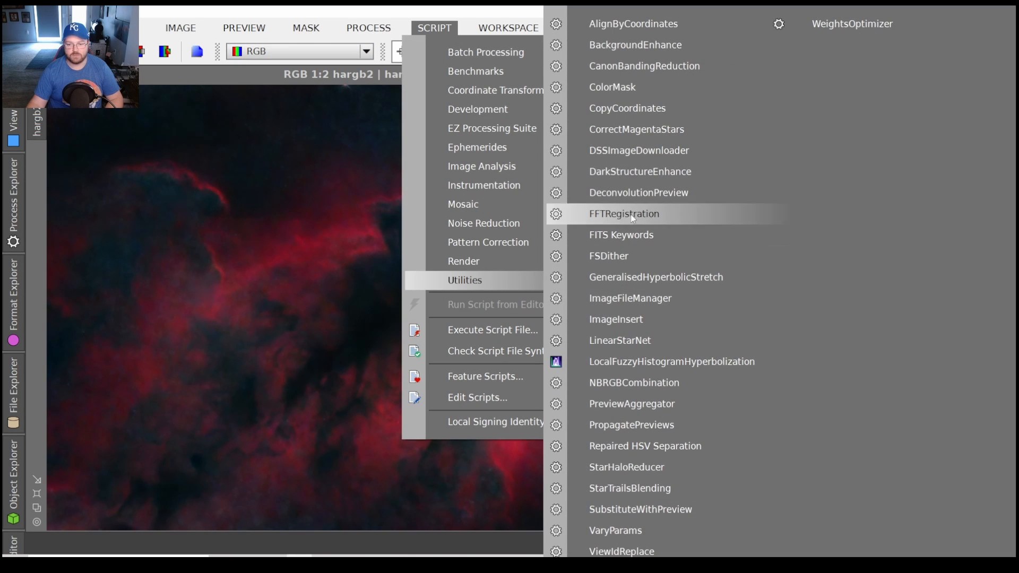
pyautogui.click(631, 172)
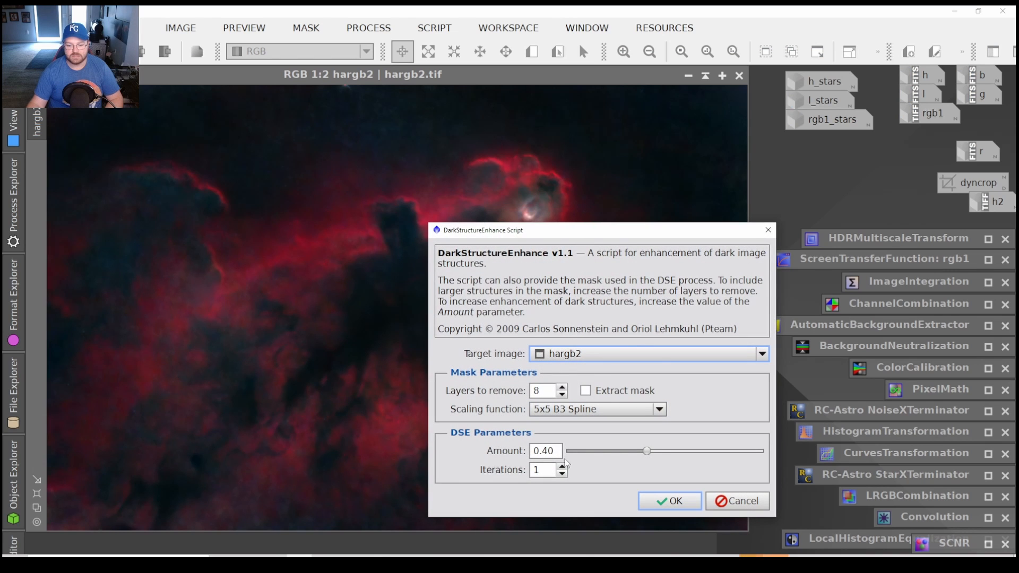
pyautogui.moveTo(646, 451); pyautogui.dragTo(629, 453)
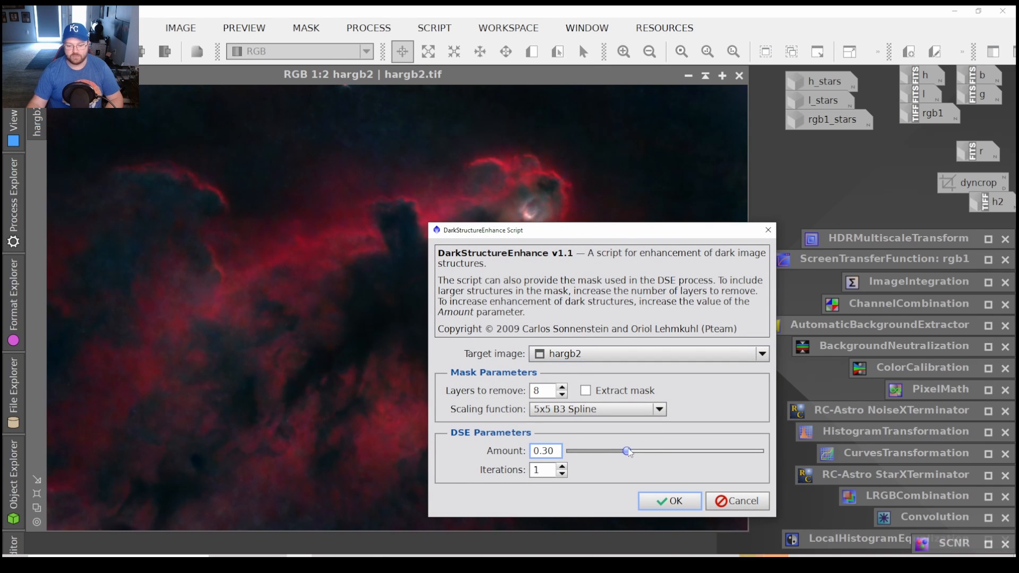
pyautogui.click(650, 505)
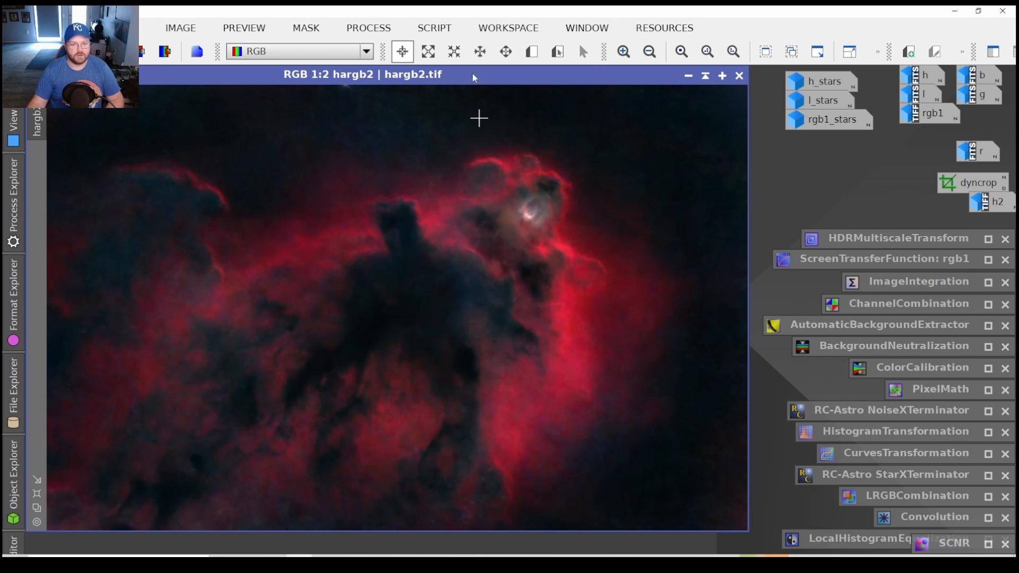
# Extract the luminance of hargb2 as a separate image and apply it to hargb2 as a mask.
pyautogui.click(141, 52)
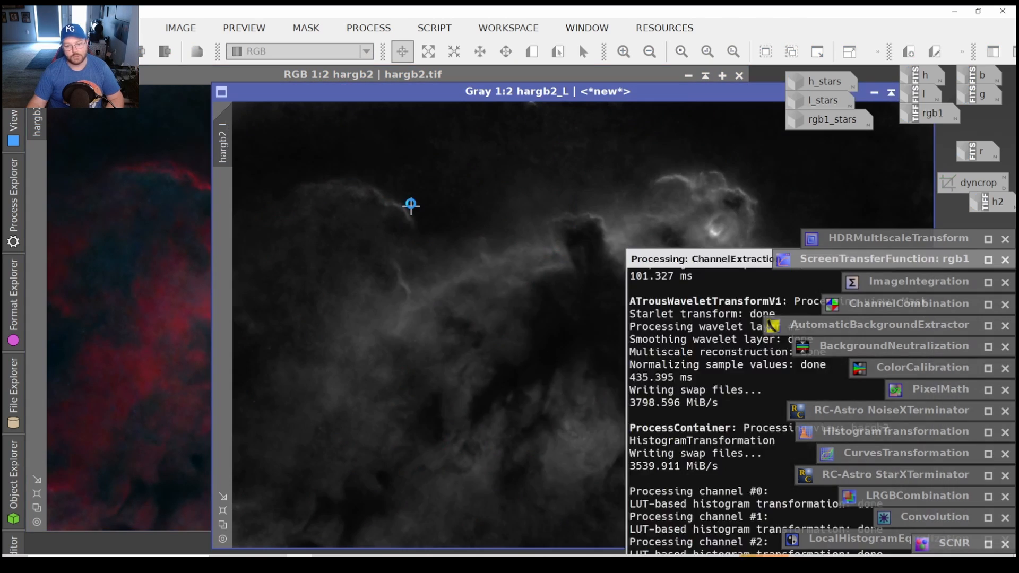
pyautogui.moveTo(228, 143); pyautogui.dragTo(50, 147)
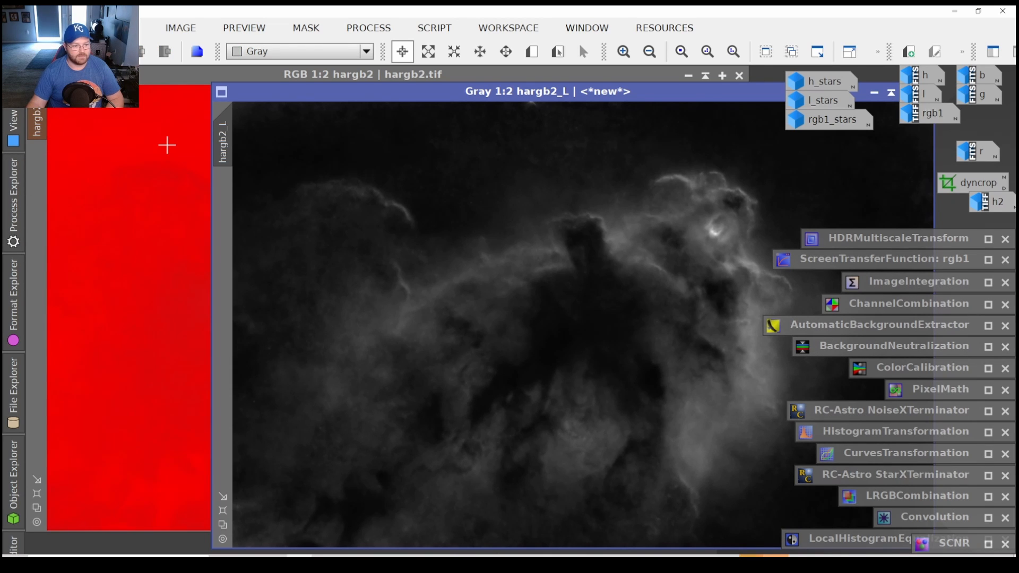
# Hide the red mask overlay on hargb2 while keeping the mask enabled.
pyautogui.rightClick(166, 145)
pyautogui.moveTo(403, 332)
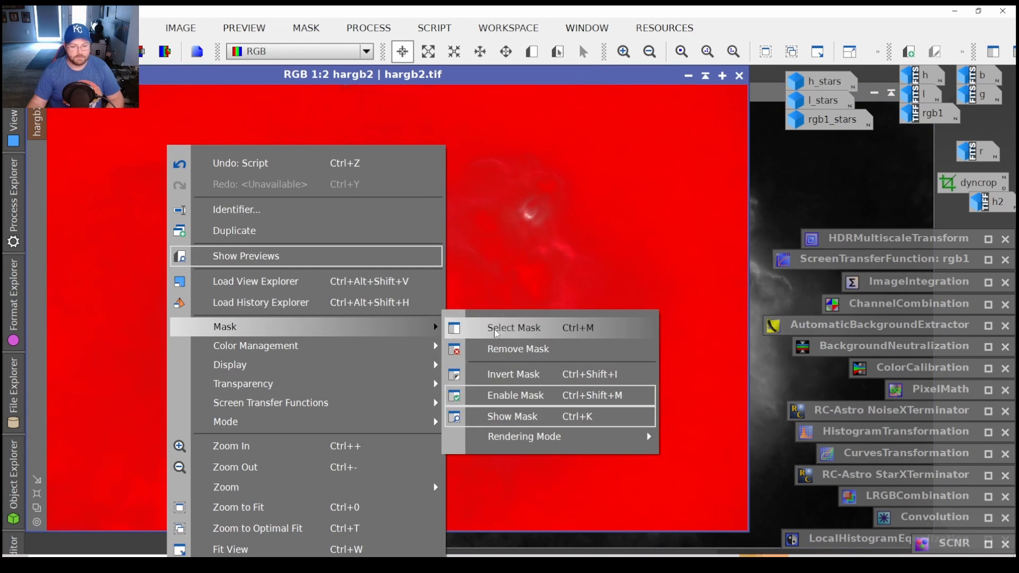
pyautogui.click(552, 420)
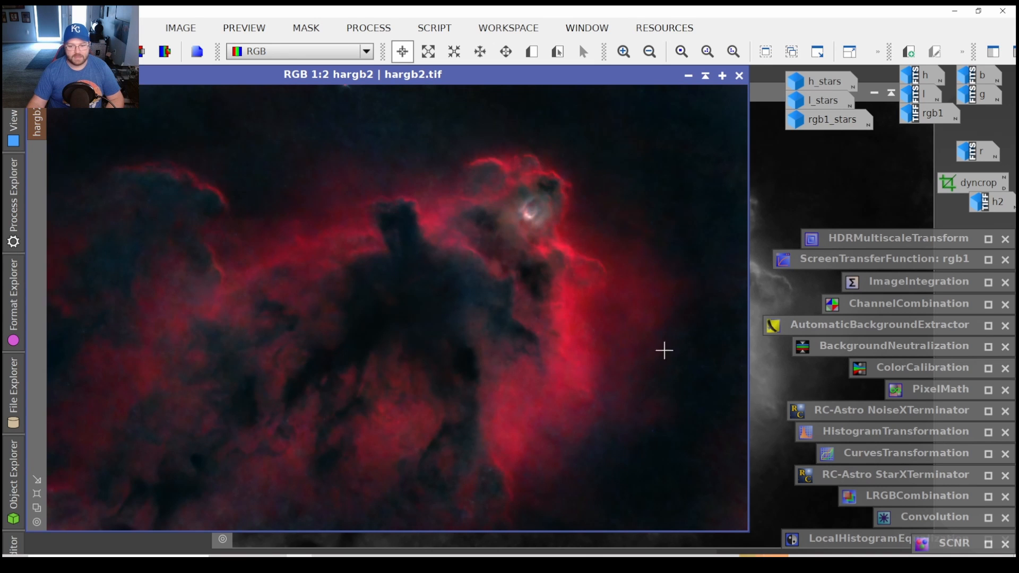
# Apply LocalHistogramEqualization to hargb2 with a kernel radius of 300, contrast limit 2.0 and amount 0.400, and collapse its window.
pyautogui.doubleClick(884, 539)
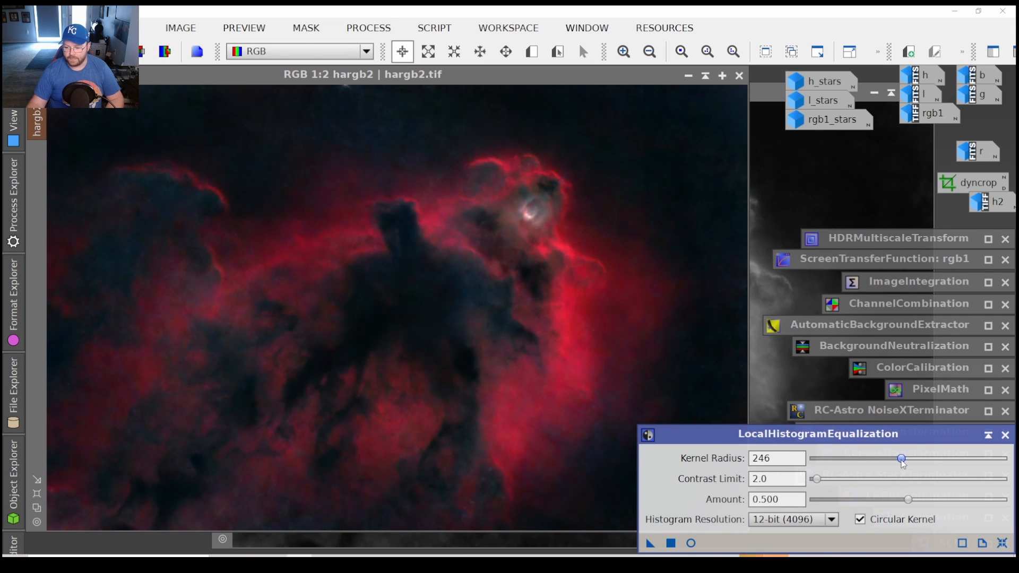
pyautogui.moveTo(903, 461); pyautogui.dragTo(924, 461)
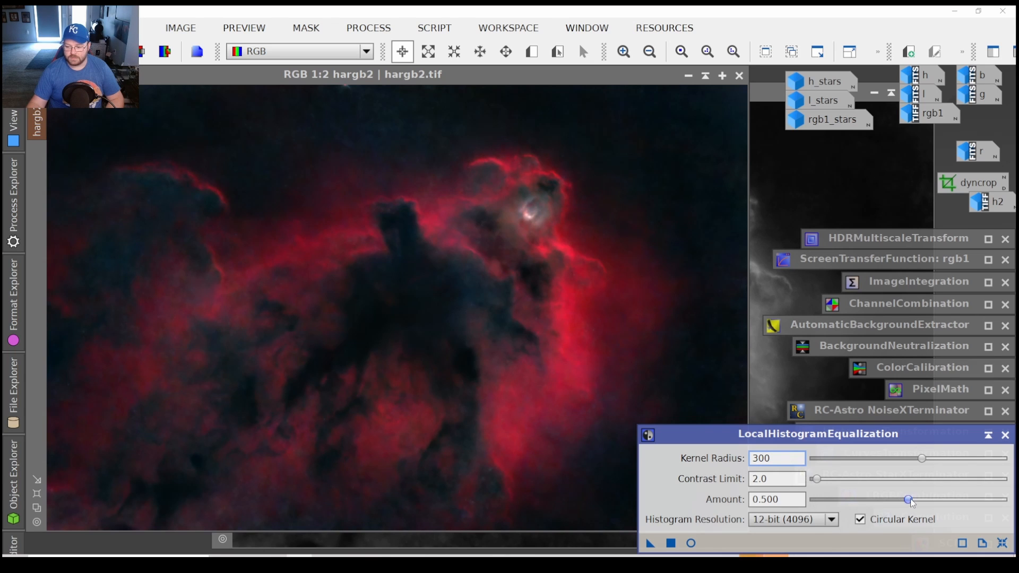
pyautogui.moveTo(911, 502); pyautogui.dragTo(889, 502)
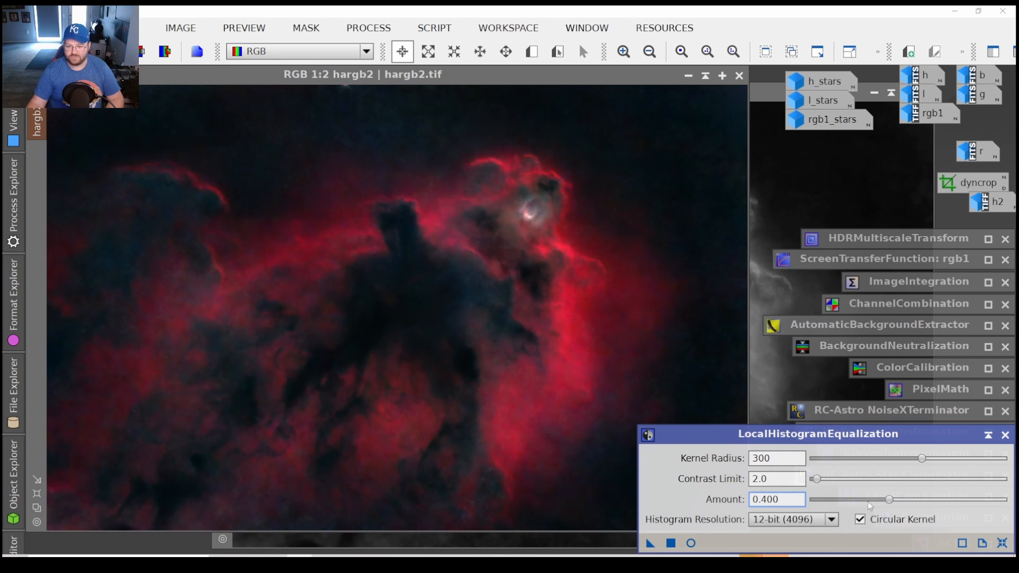
pyautogui.moveTo(650, 543); pyautogui.dragTo(492, 297)
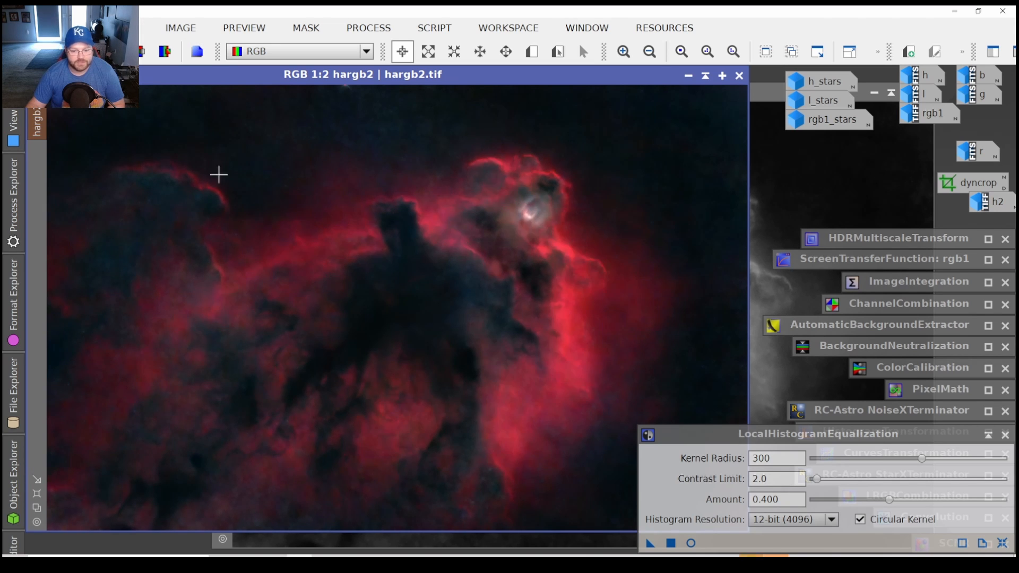
pyautogui.click(989, 435)
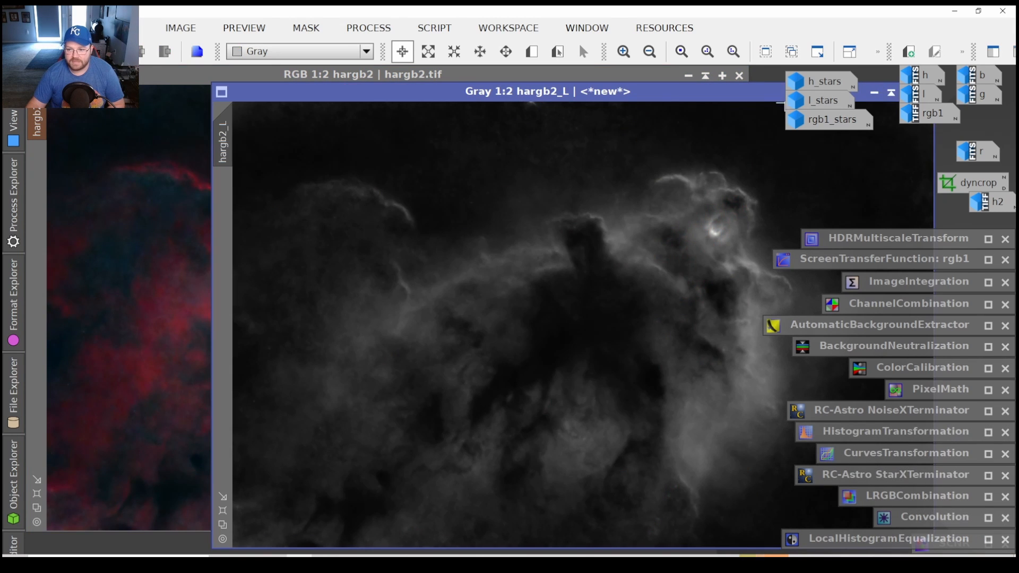
# Close the hargb2_L luminance mask image without saving it.
pyautogui.moveTo(718, 100); pyautogui.dragTo(491, 112)
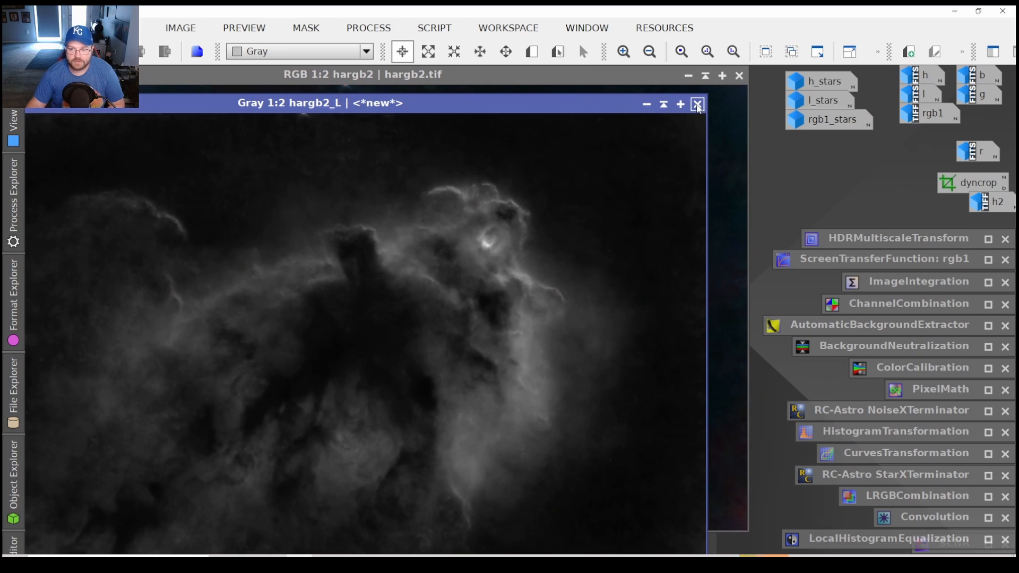
pyautogui.click(697, 104)
pyautogui.click(551, 411)
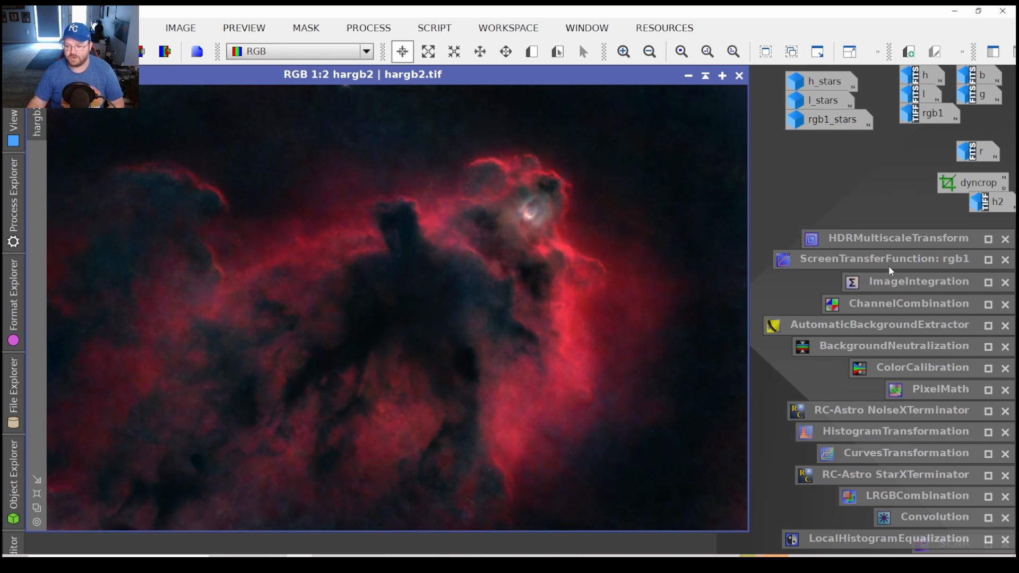
# Add the stars back to hargb2 by running PixelMath with the expression hargb2 + rgb1_stars, and collapse the PixelMath window.
pyautogui.doubleClick(917, 389)
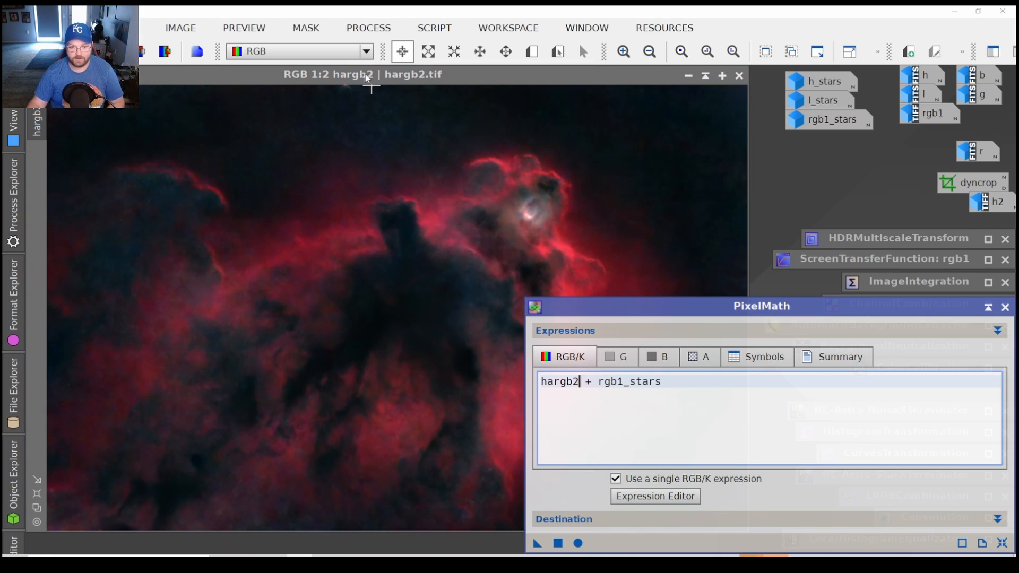
pyautogui.click(581, 406)
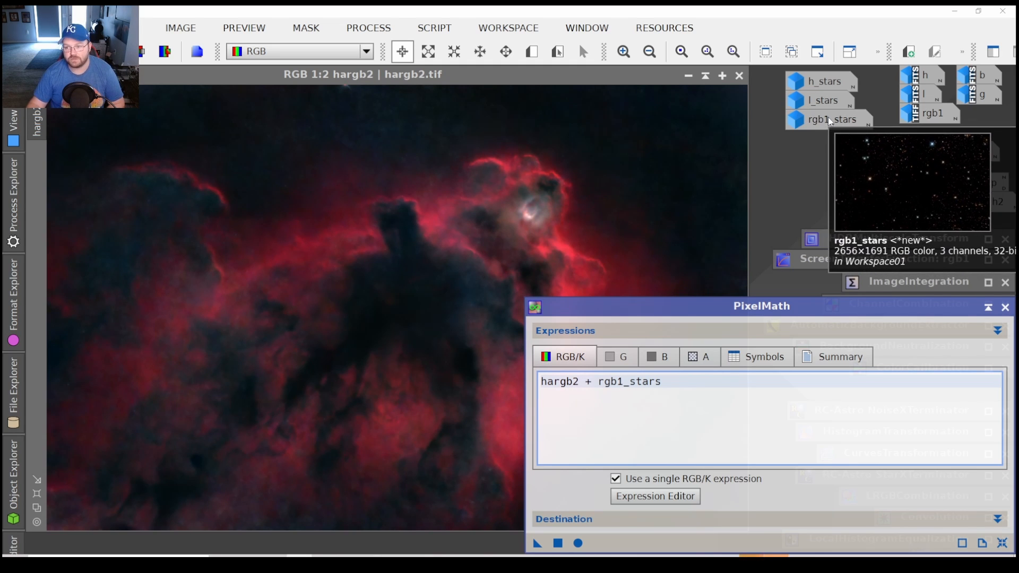
pyautogui.moveTo(825, 106)
pyautogui.moveTo(824, 82)
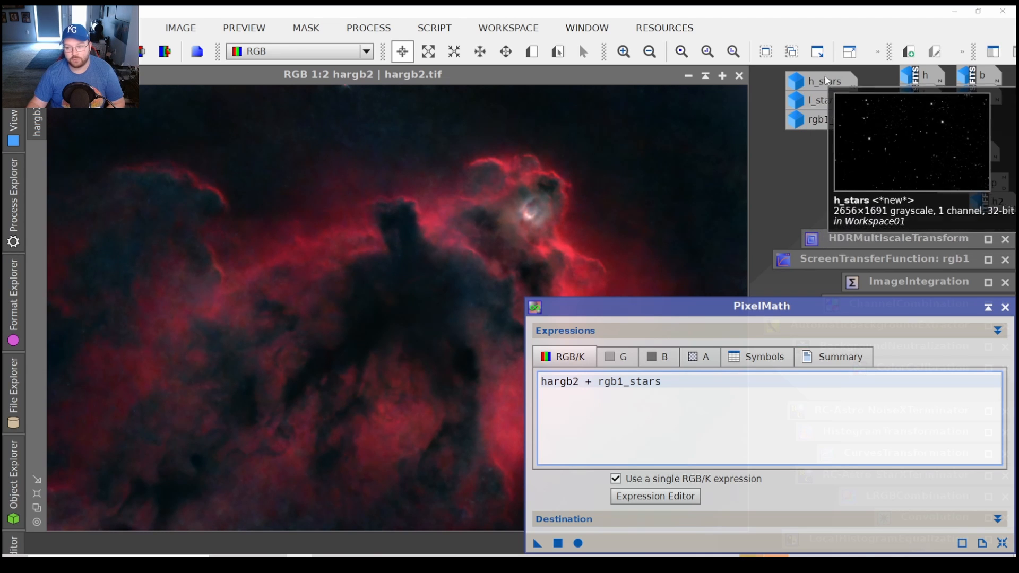
pyautogui.moveTo(807, 125)
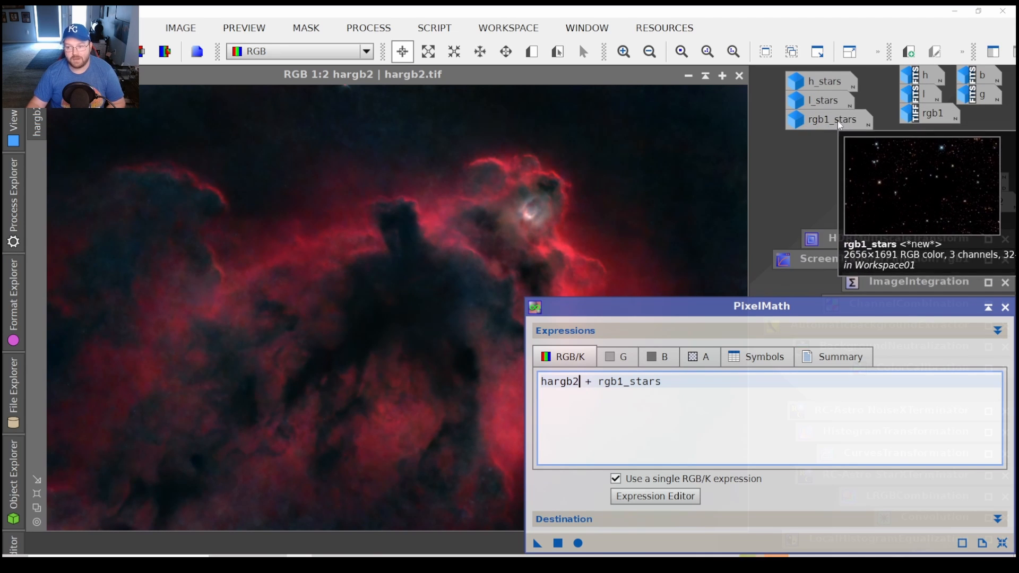
pyautogui.click(557, 544)
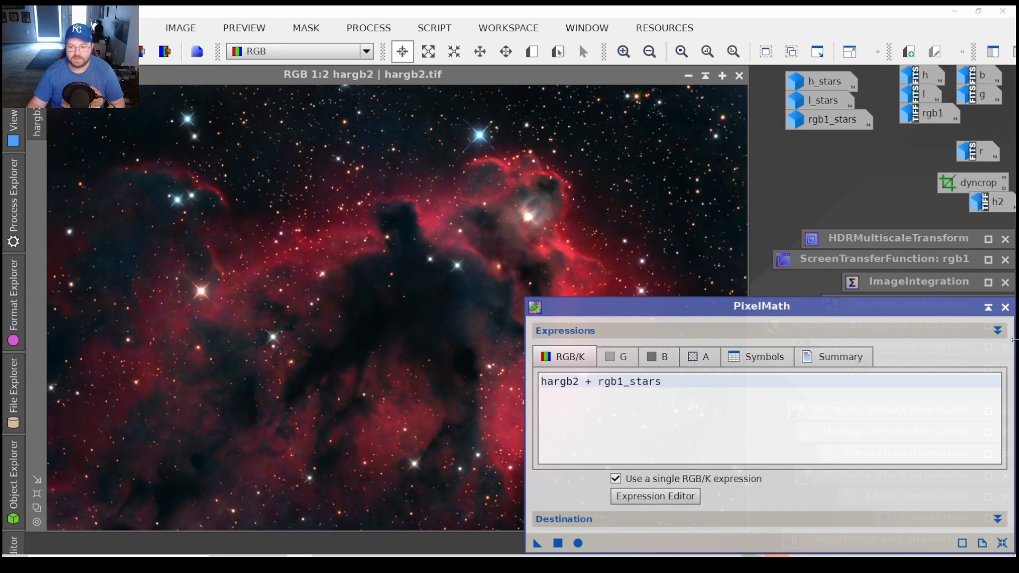
pyautogui.click(985, 308)
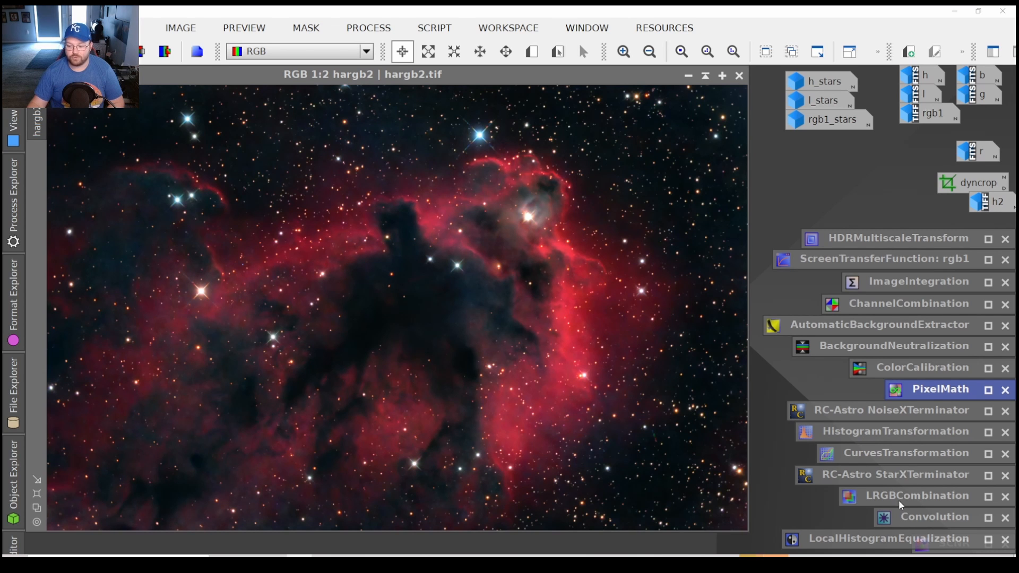
# Apply BlurXTerminator to hargb2 with Sharpen Stars 0.25, Sharpen Nonstellar 0.90 and Correct First, and stow its collapsed window above HDRMultiscaleTransform.
pyautogui.click(380, 30)
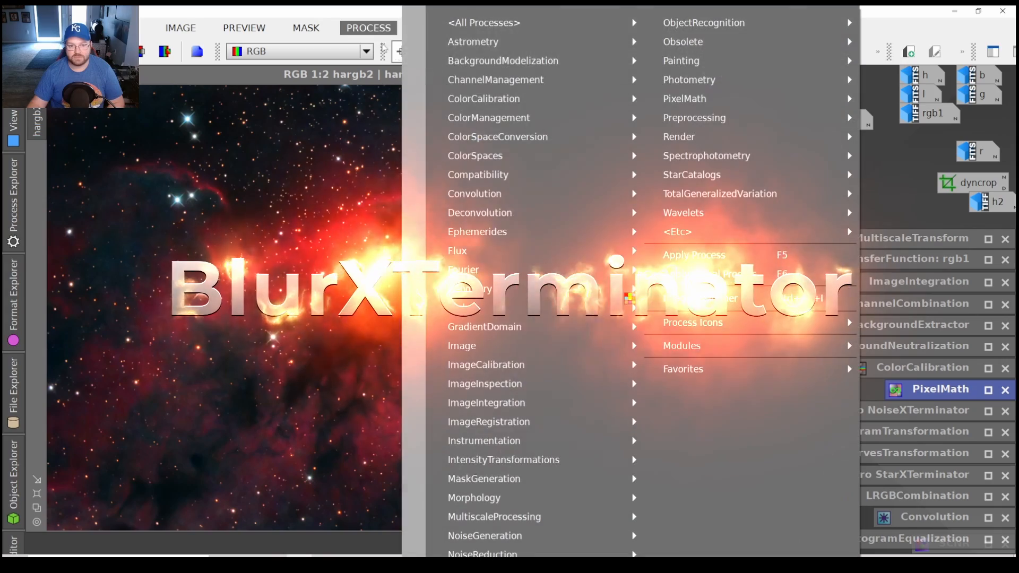
pyautogui.moveTo(558, 25)
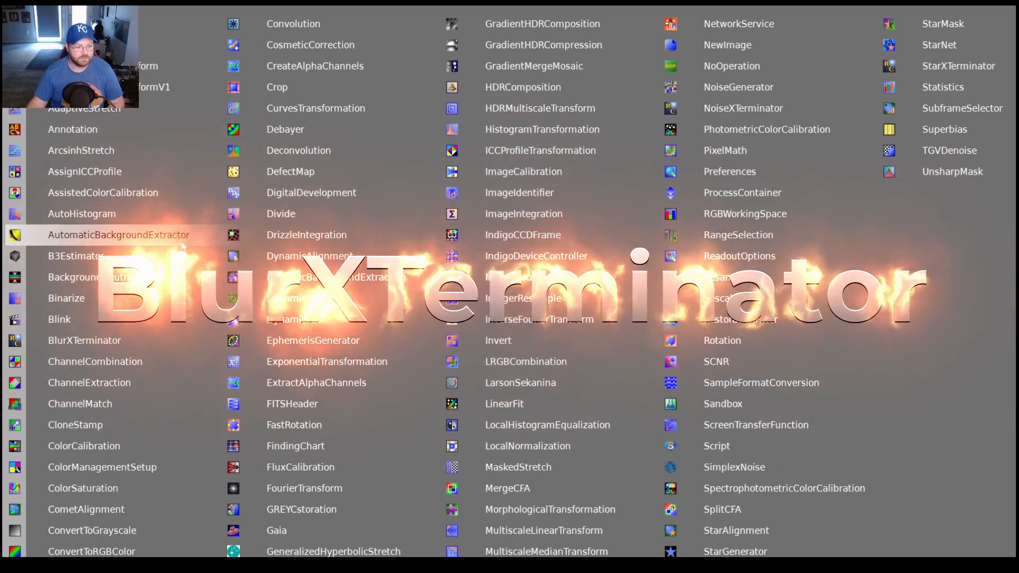
pyautogui.click(182, 340)
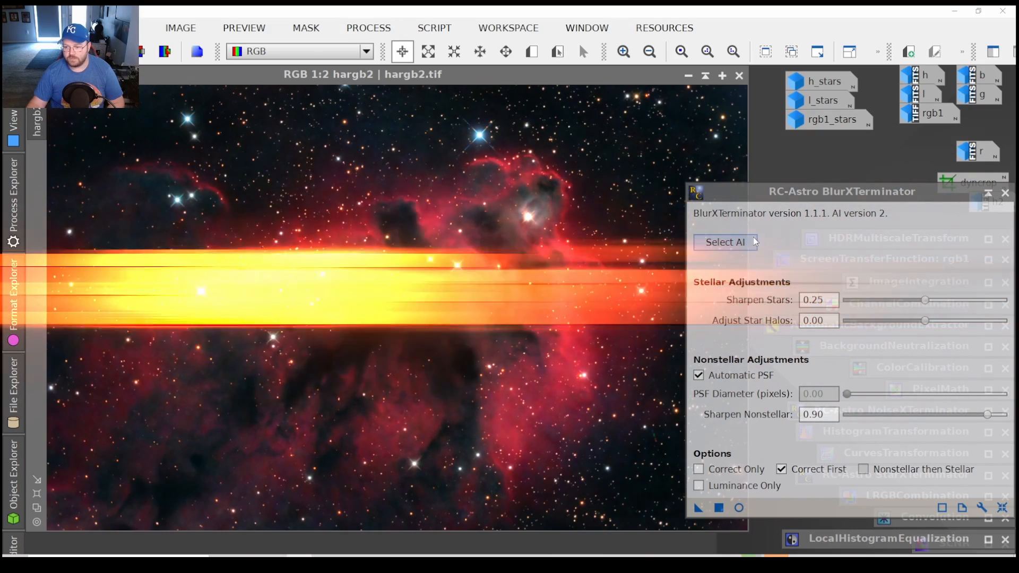
pyautogui.moveTo(799, 201); pyautogui.dragTo(793, 78)
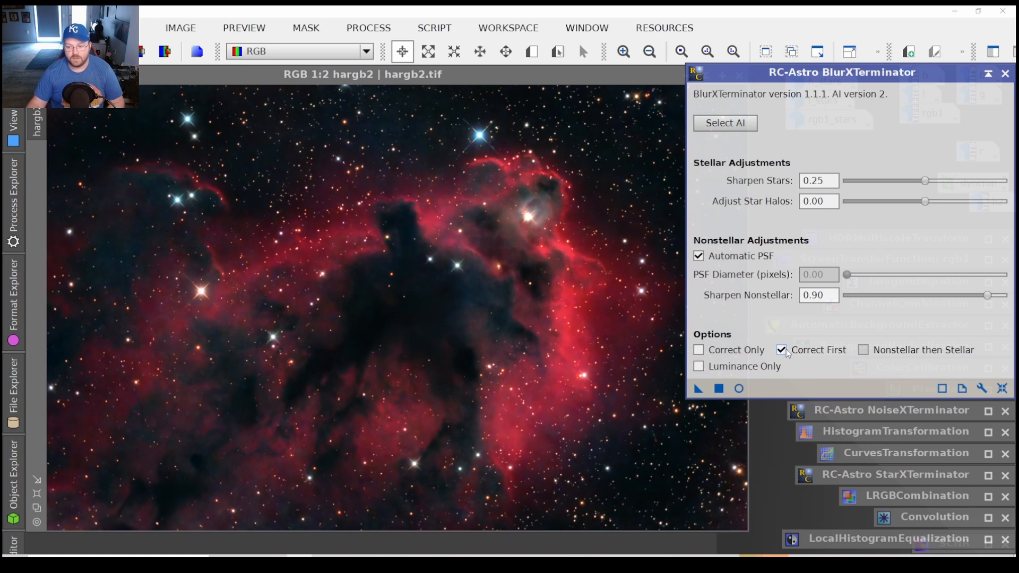
pyautogui.moveTo(786, 348)
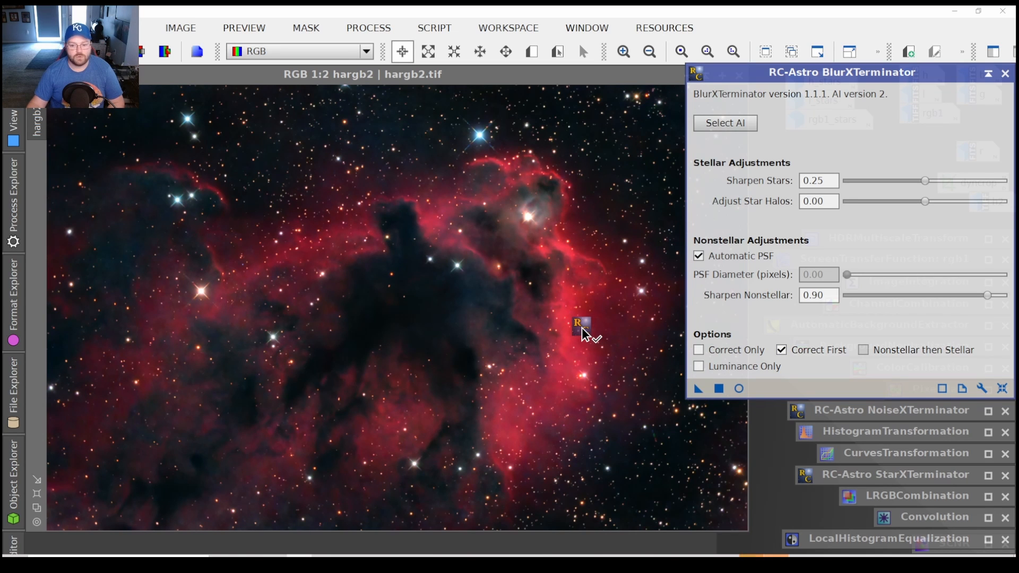
pyautogui.moveTo(579, 327); pyautogui.dragTo(579, 326)
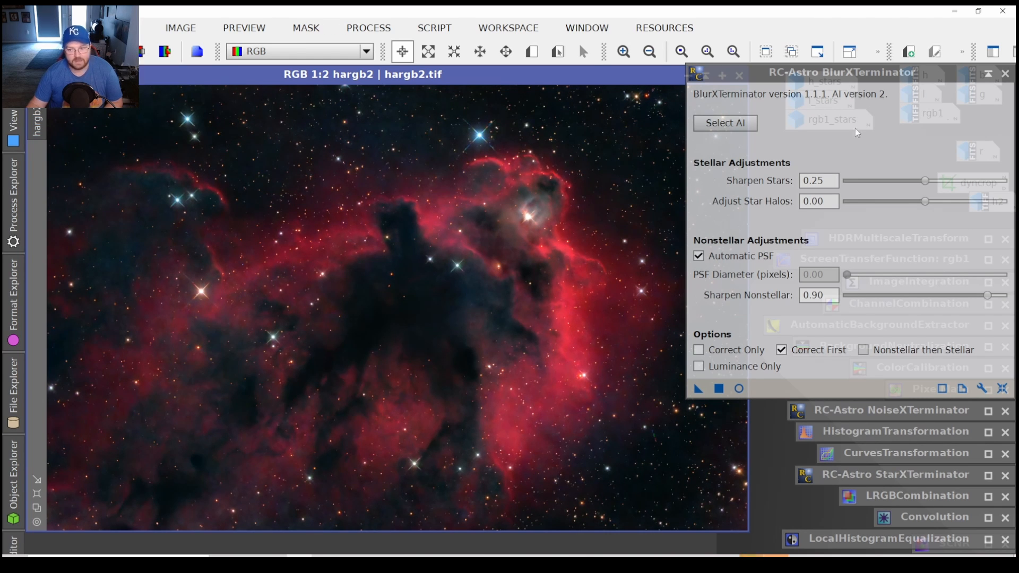
pyautogui.click(987, 74)
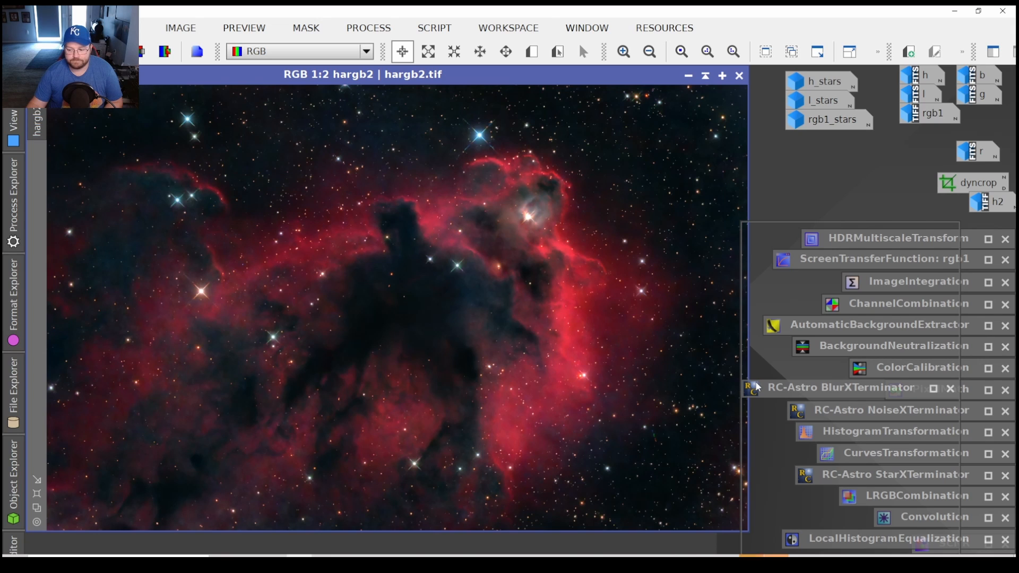
pyautogui.moveTo(791, 386); pyautogui.dragTo(832, 218)
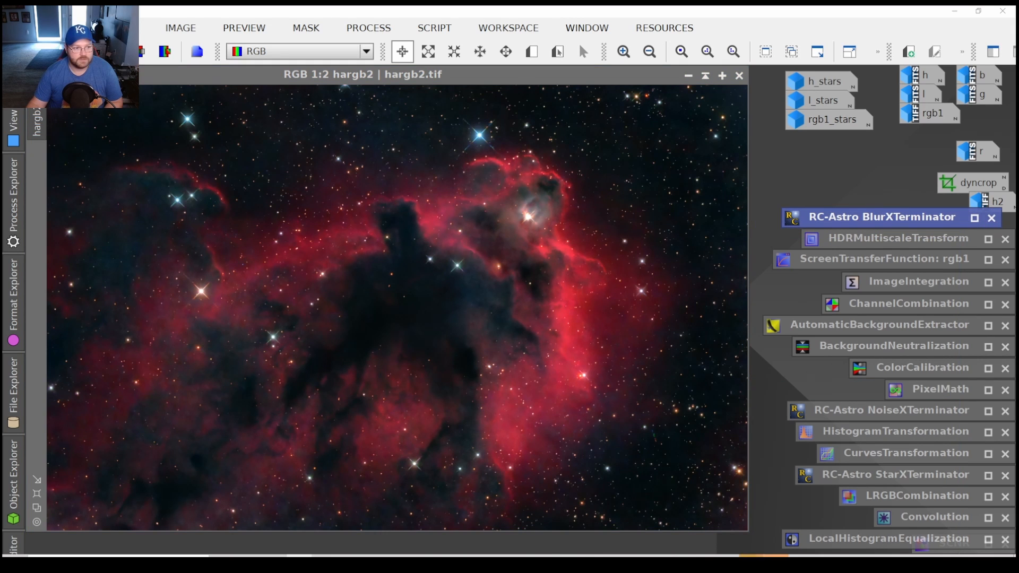
# Compare hargb2 before and after BlurXTerminator by undoing and redoing it, both close up on the stars and across the whole image.
pyautogui.hotkey('ctrl', 'z')
pyautogui.hotkey('ctrl', 'y')
pyautogui.hotkey('ctrl', 'z')
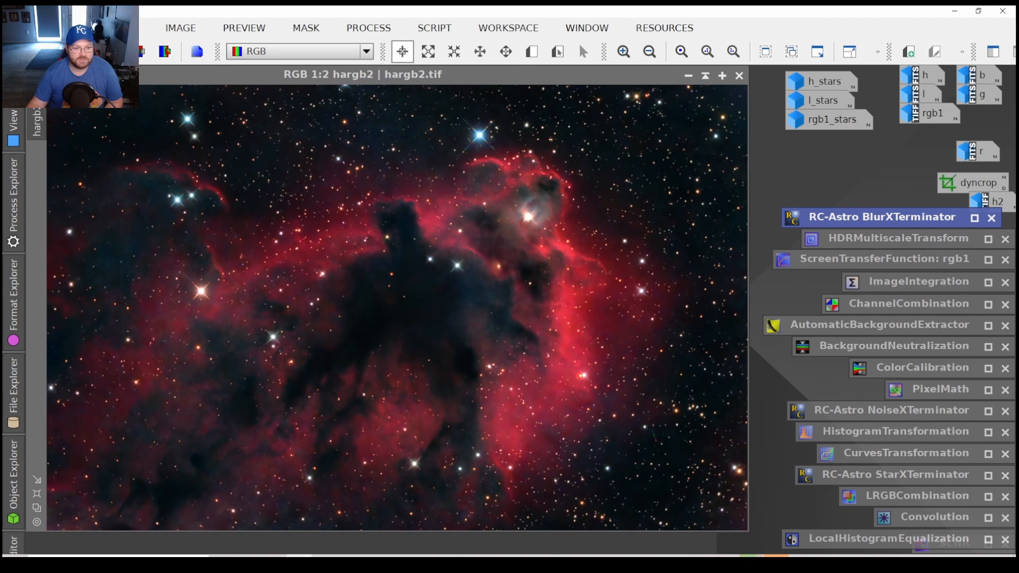
pyautogui.scroll(3, 320, 144)
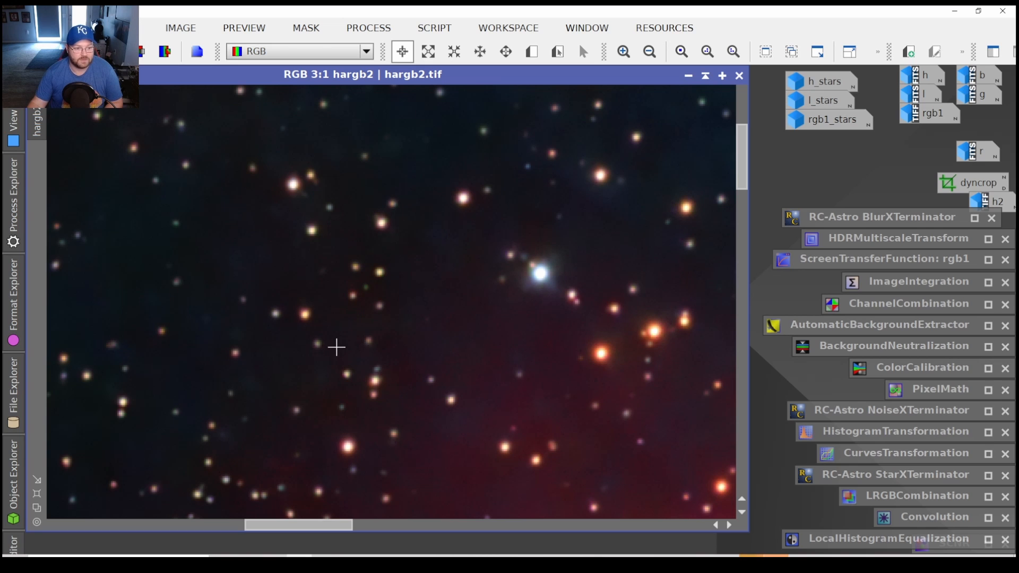
pyautogui.hotkey('ctrl', 'y')
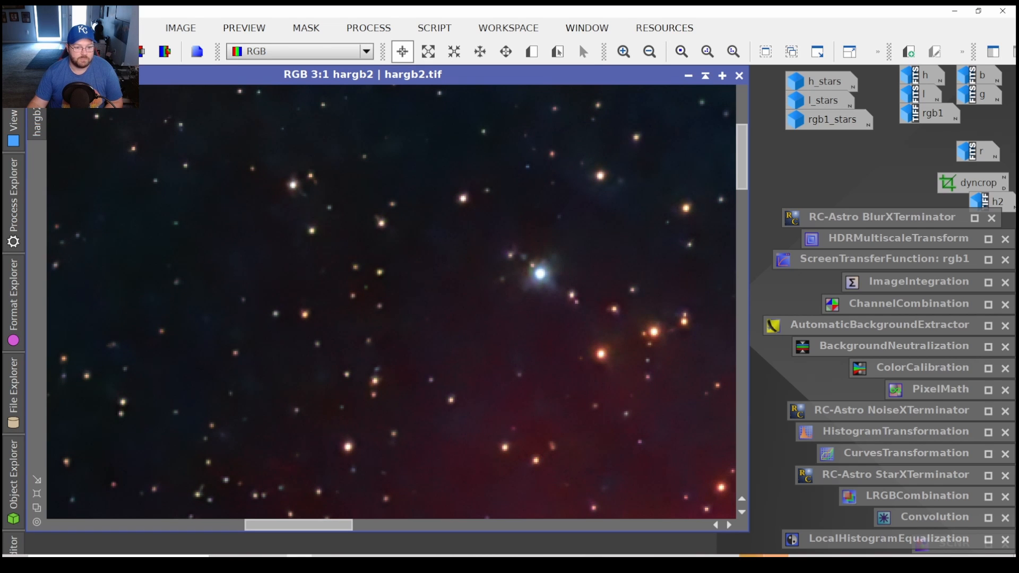
pyautogui.hotkey('ctrl', 'z')
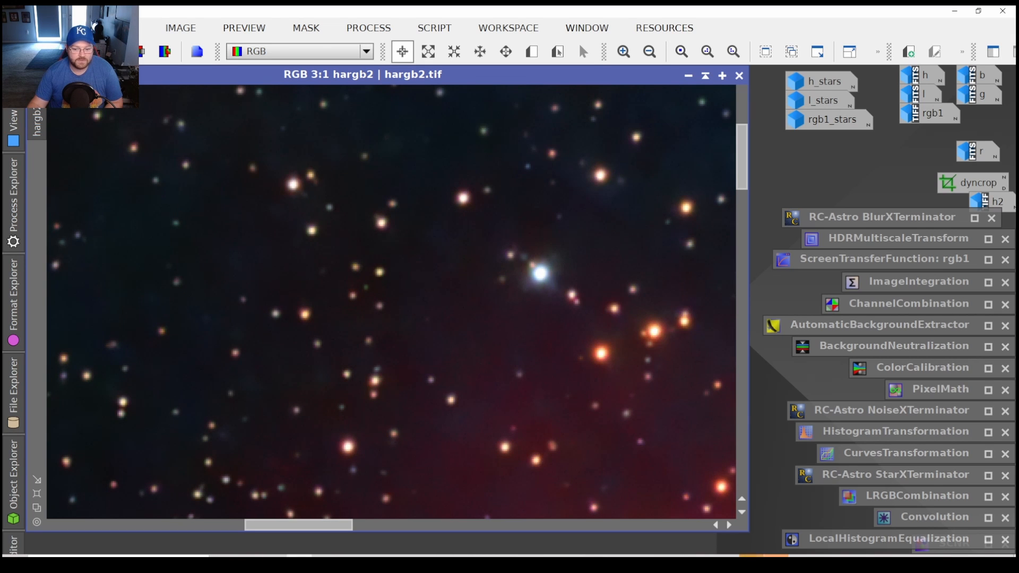
pyautogui.scroll(-3, 403, 266)
pyautogui.scroll(1, 444, 300)
pyautogui.scroll(-2, 442, 301)
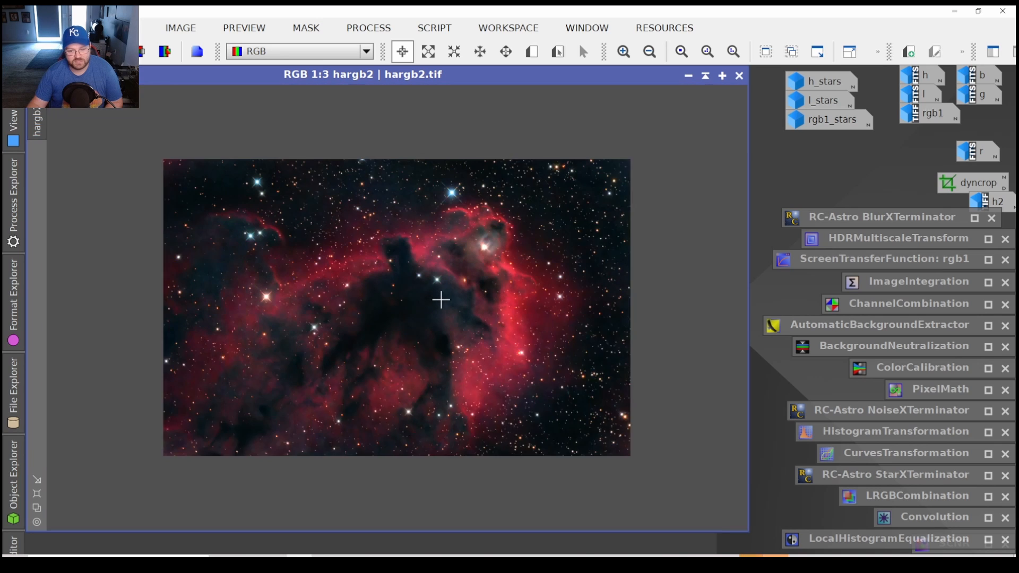
pyautogui.scroll(1, 442, 300)
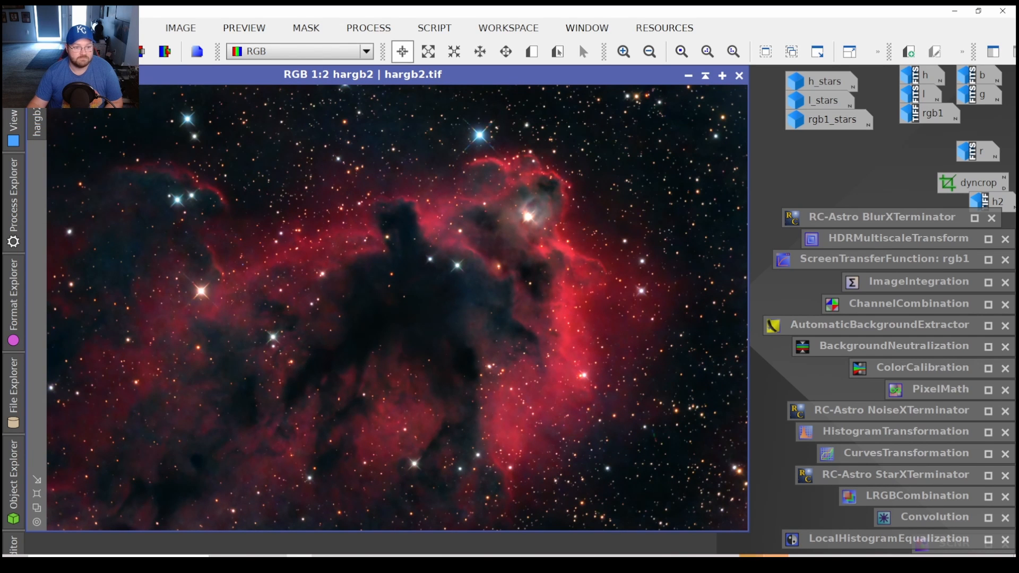
pyautogui.hotkey('ctrl', 'y')
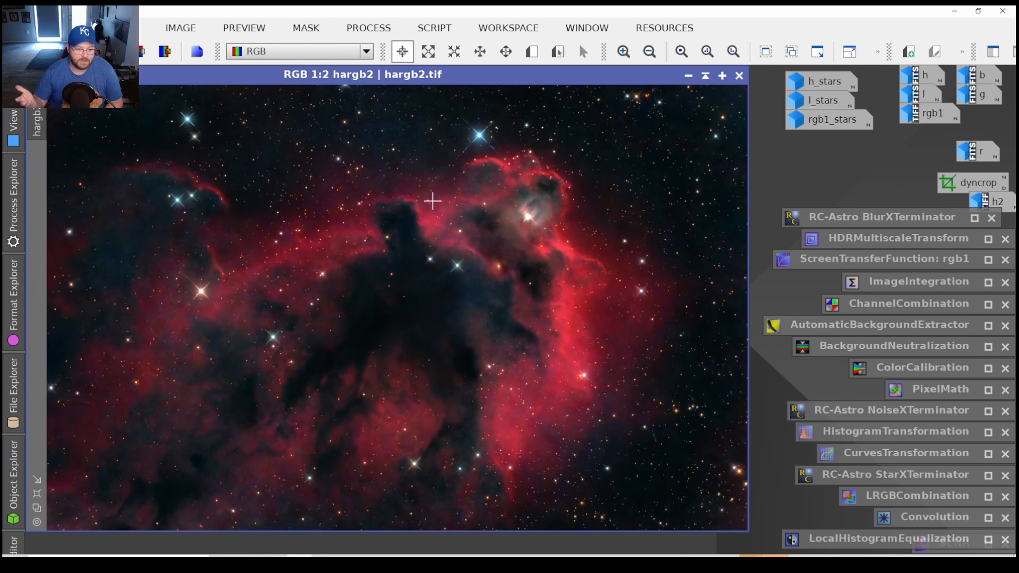
# Inspect the sharpened hargb2 as a whole and close up around the bright nebula core and the red arcs above it.
pyautogui.scroll(-1, 569, 344)
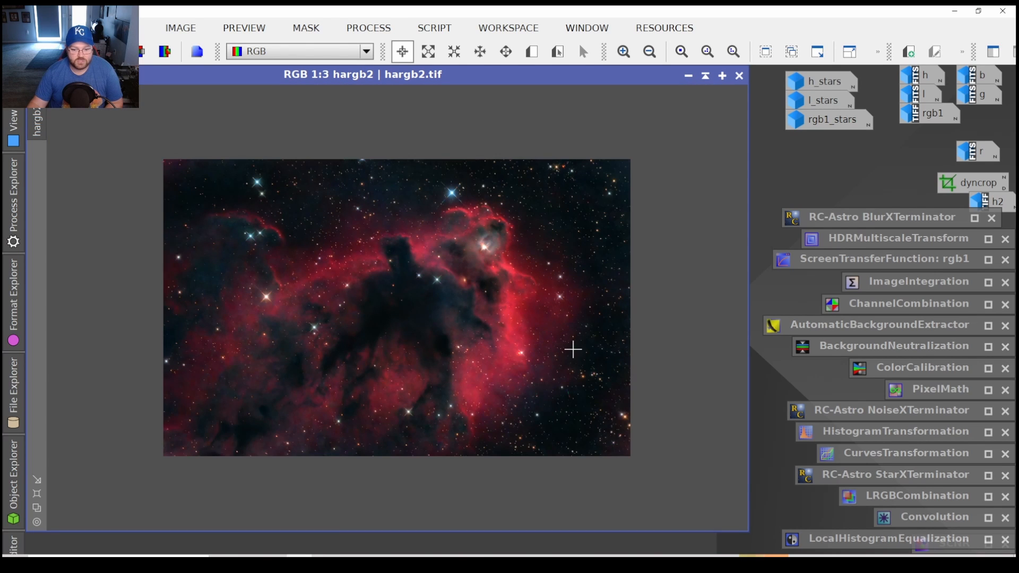
pyautogui.scroll(1, 572, 348)
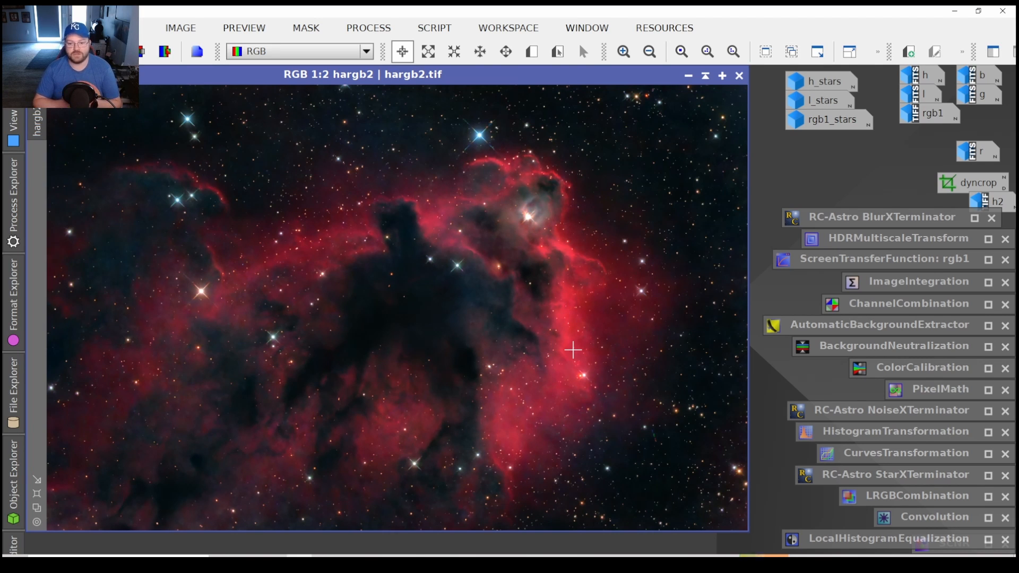
pyautogui.scroll(1, 557, 318)
pyautogui.press('space')
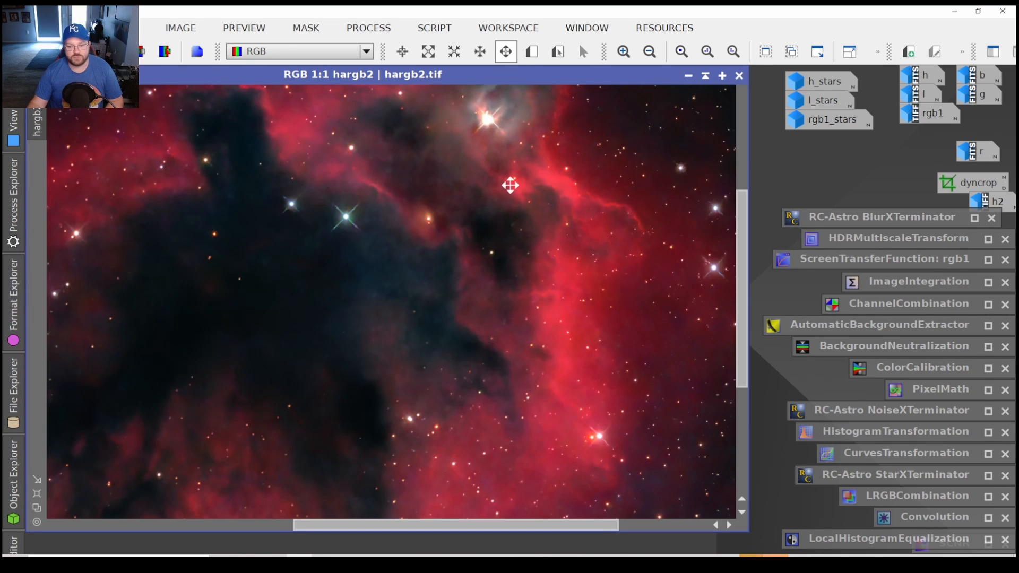
pyautogui.moveTo(510, 186); pyautogui.dragTo(505, 361)
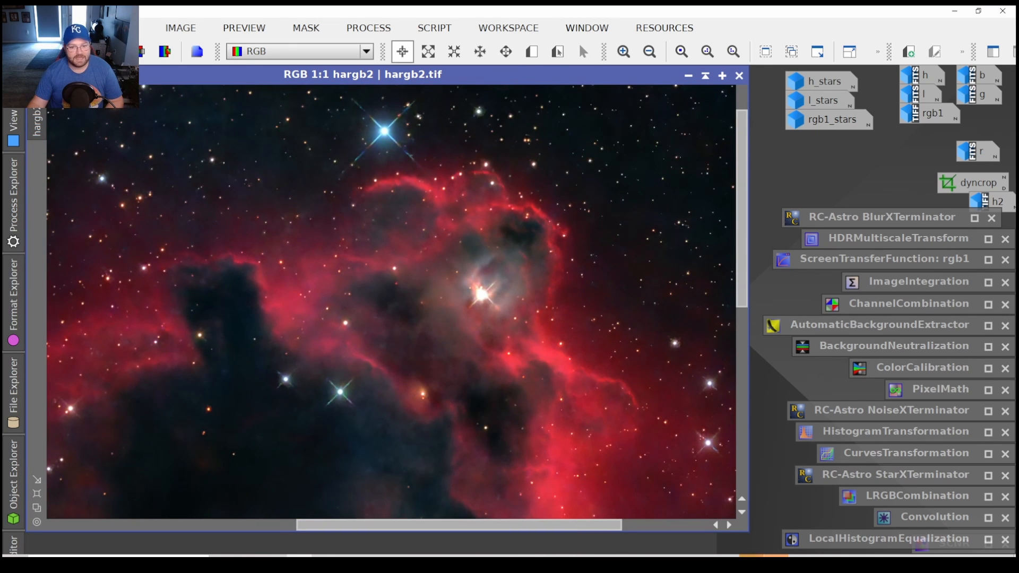
pyautogui.scroll(2, 489, 180)
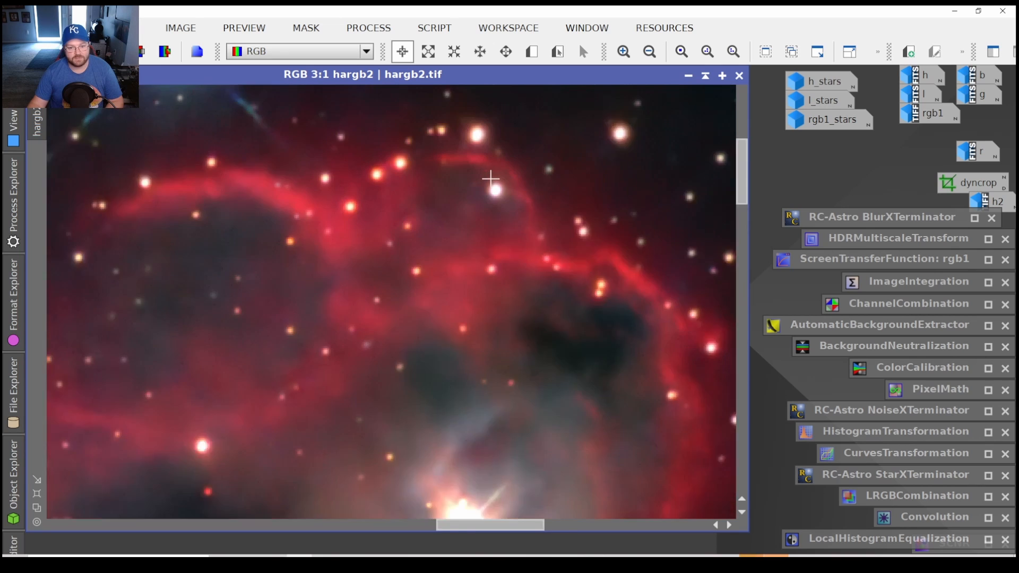
# Examine the sharpened hargb2 from the red arcs and bright core out to the dark central cloud and the whole nebula.
pyautogui.scroll(-1, 432, 187)
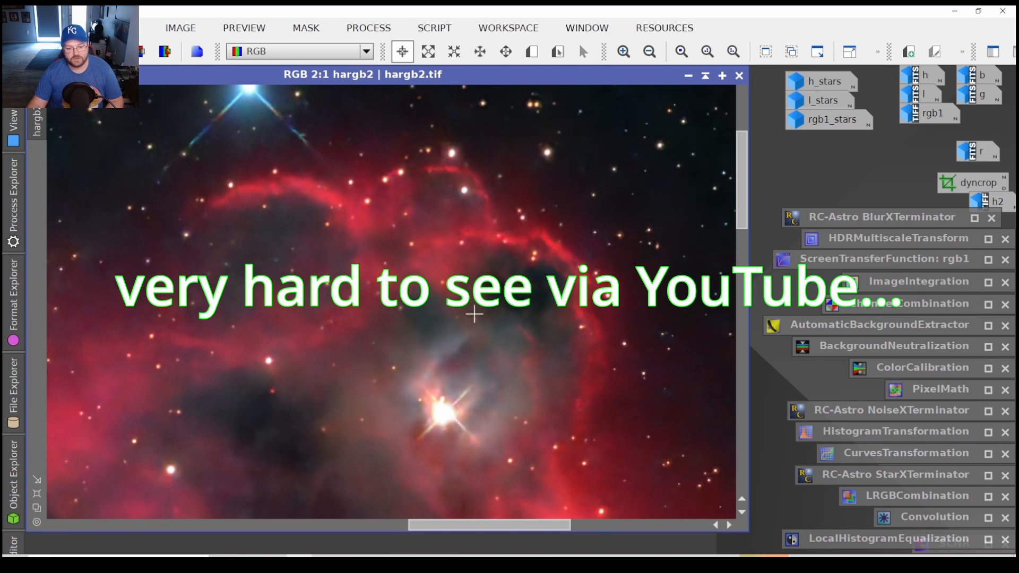
pyautogui.moveTo(435, 369); pyautogui.dragTo(477, 307)
pyautogui.scroll(-2, 476, 306)
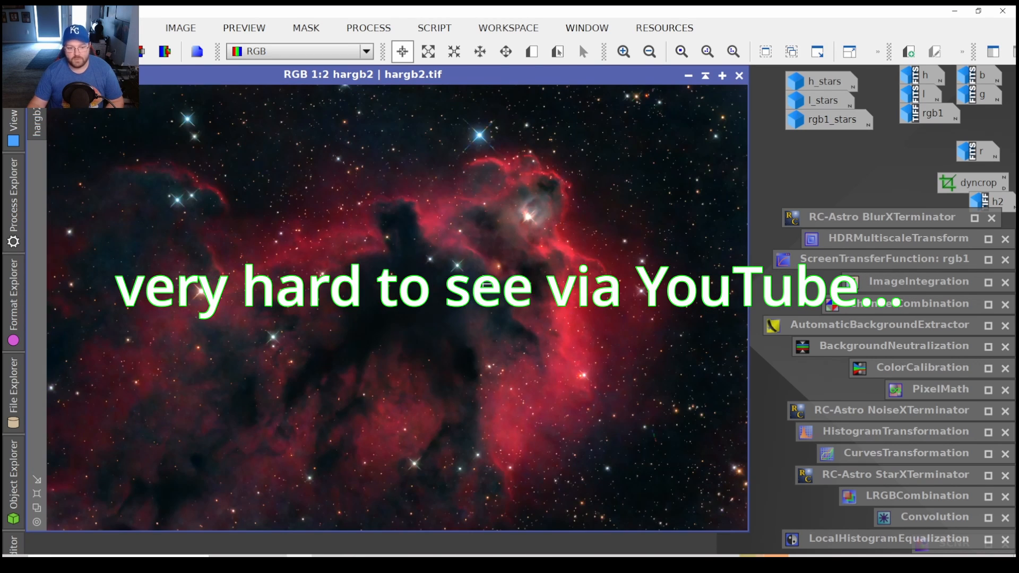
pyautogui.scroll(1, 484, 268)
pyautogui.moveTo(545, 249); pyautogui.dragTo(428, 337)
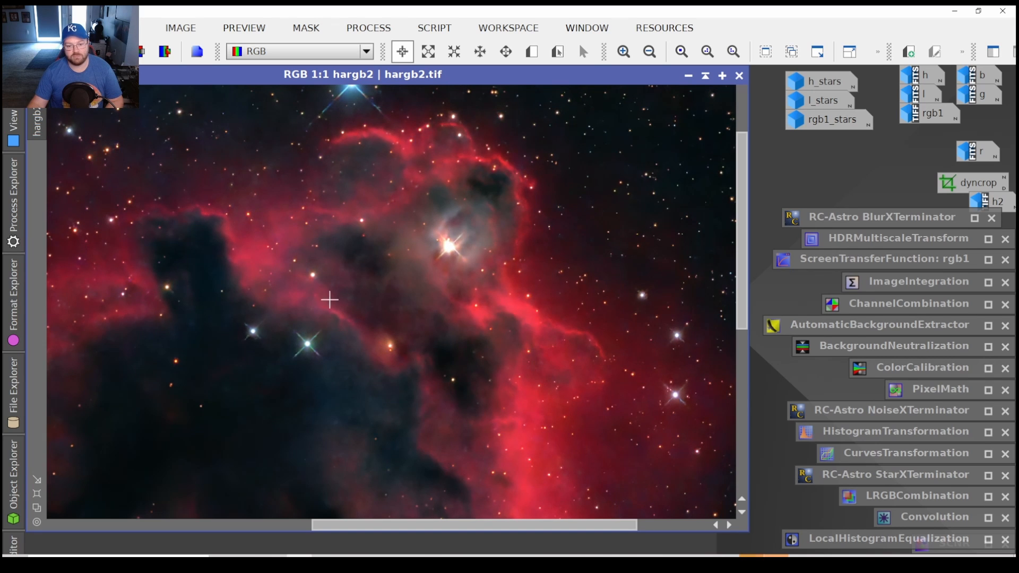
pyautogui.scroll(-2, 330, 301)
pyautogui.scroll(1, 333, 303)
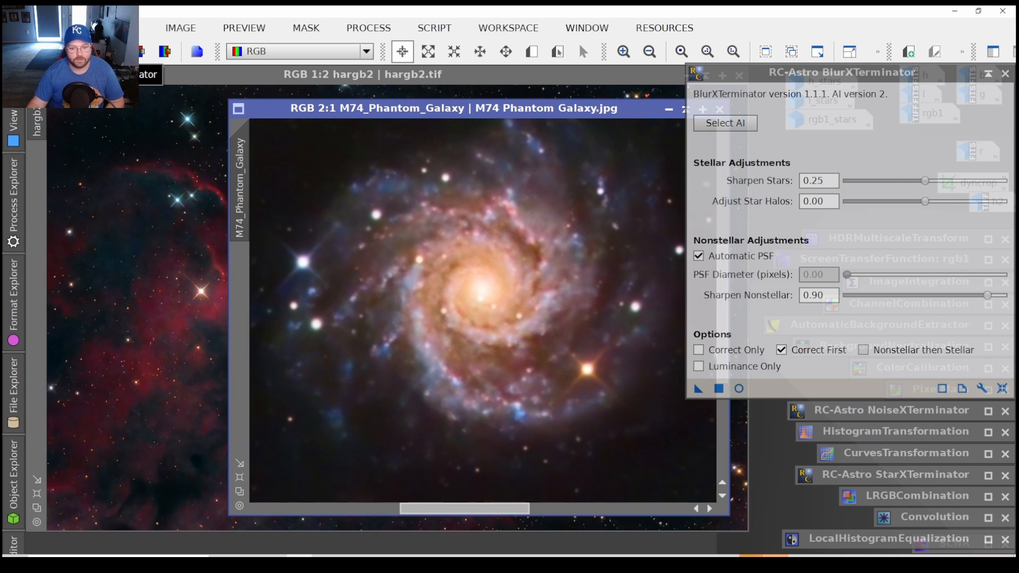
# Inspect the unsharpened M74_Phantom_Galaxy around its core and spiral arms, and redo the BlurXTerminator sharpening on it.
pyautogui.scroll(-2, 424, 319)
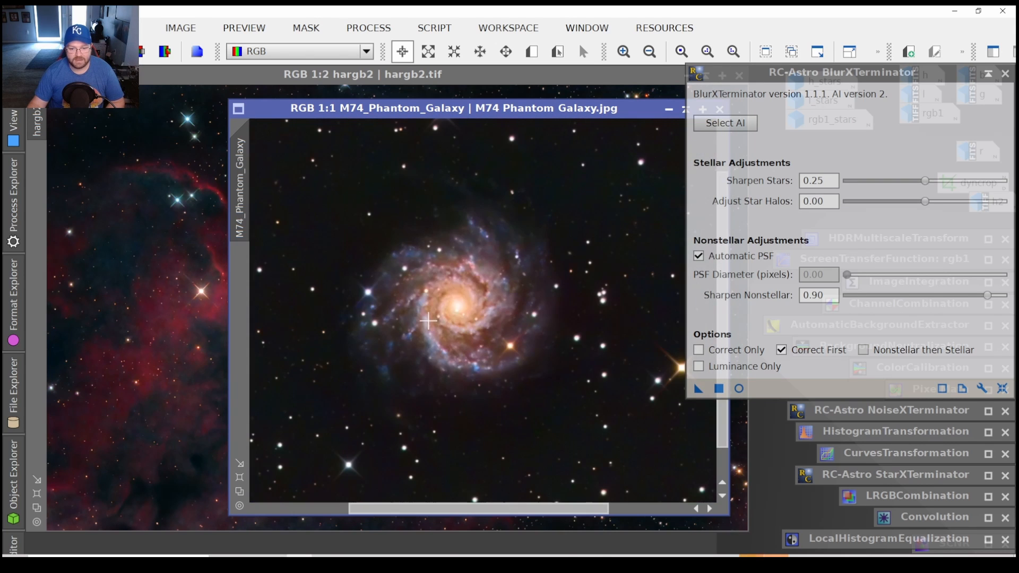
pyautogui.scroll(1, 428, 320)
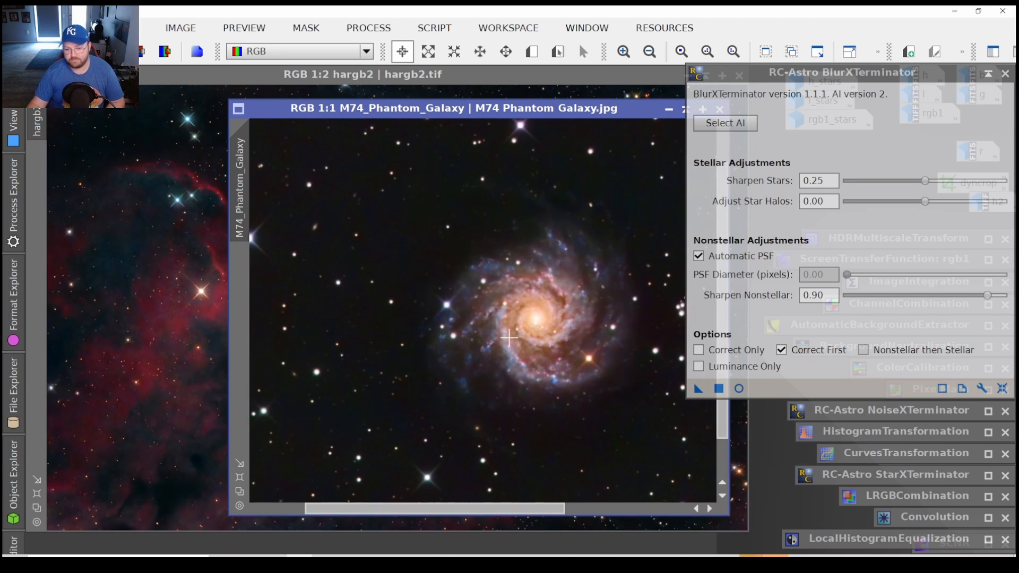
pyautogui.moveTo(509, 337); pyautogui.dragTo(473, 335)
pyautogui.scroll(1, 443, 328)
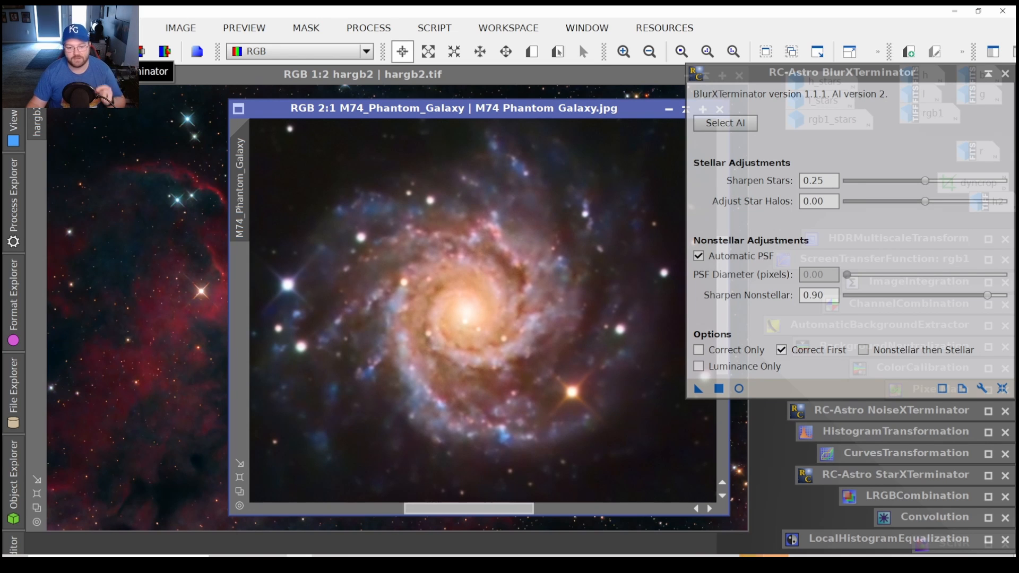
pyautogui.click(66, 52)
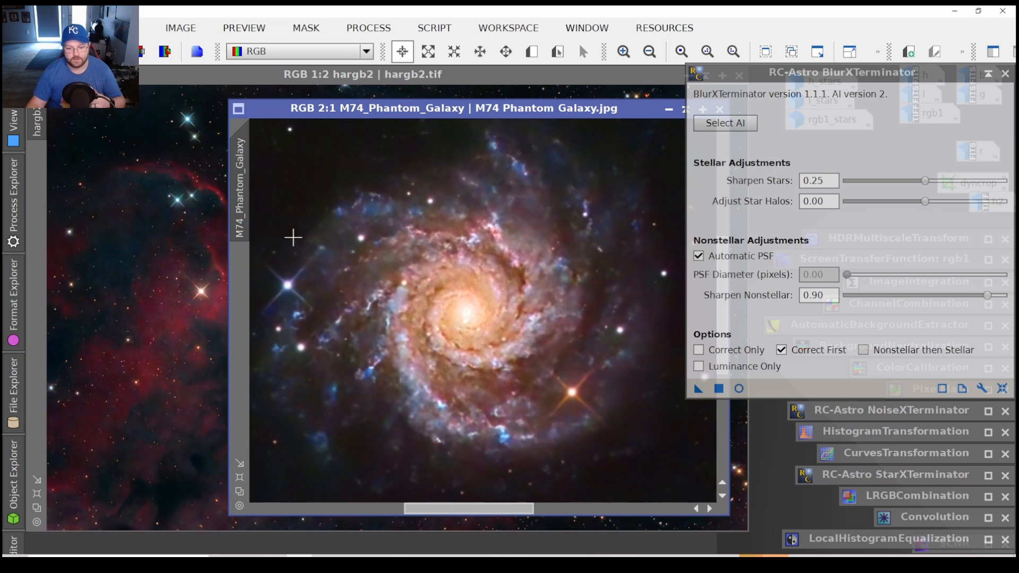
pyautogui.scroll(1, 446, 345)
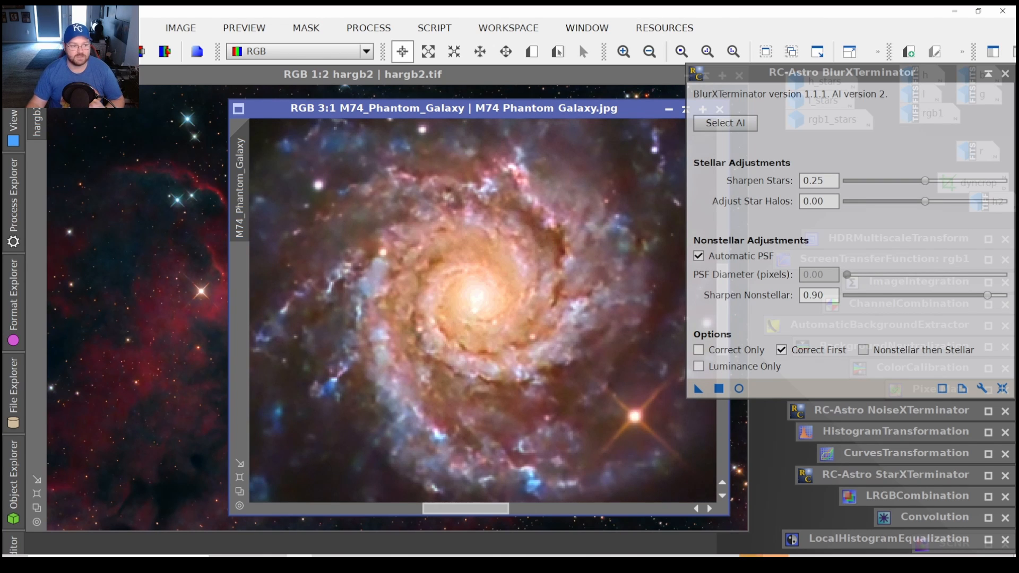
# Compare the core and spiral arms of M74_Phantom_Galaxy before and after BlurXTerminator at 3:1 and 2:1 by undoing and redoing it.
pyautogui.click(41, 52)
pyautogui.hotkey('ctrl', 'y')
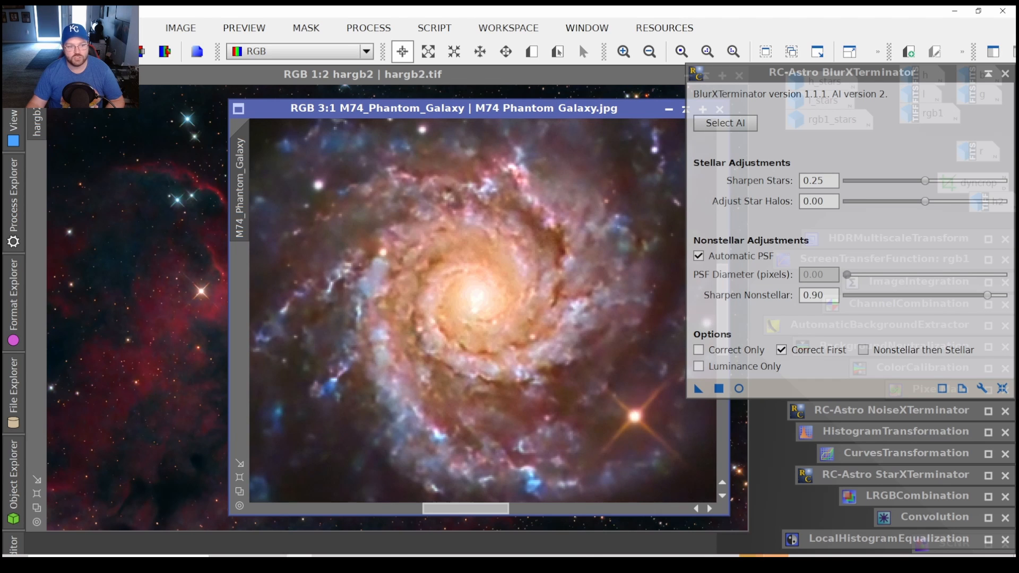
pyautogui.hotkey('ctrl', 'z')
pyautogui.hotkey('ctrl', 'y')
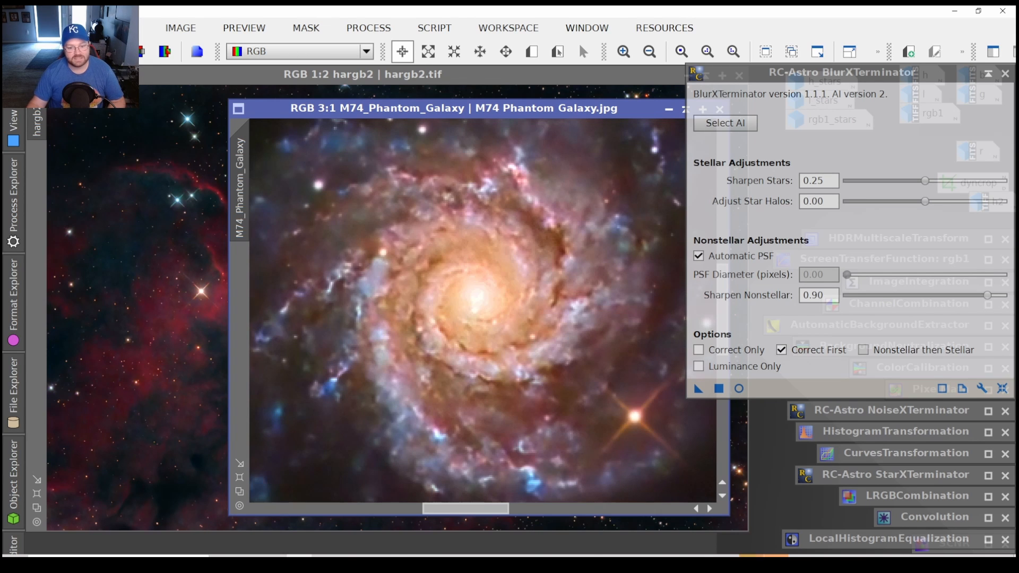
pyautogui.scroll(-1, 332, 284)
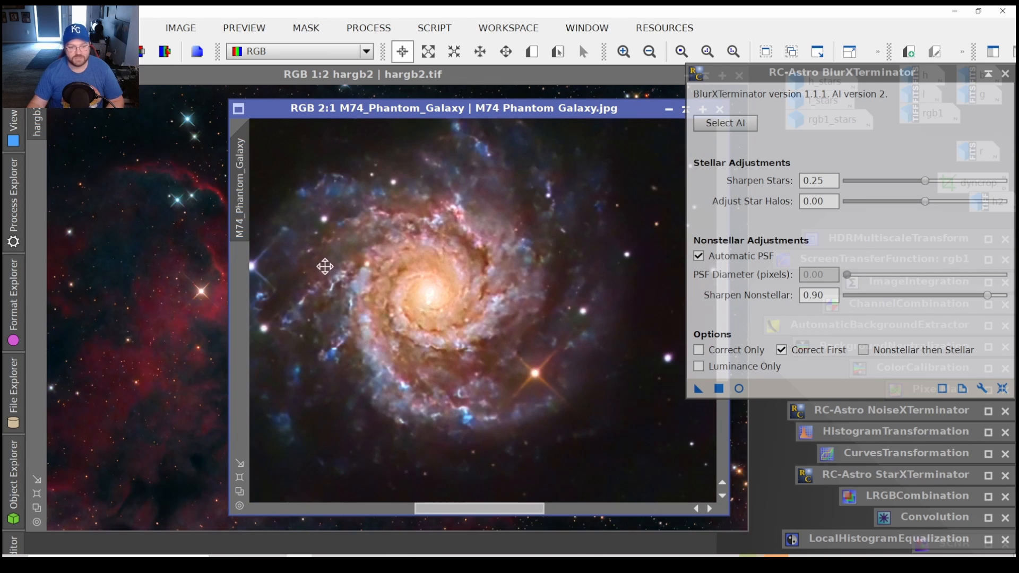
pyautogui.moveTo(325, 268); pyautogui.dragTo(387, 276)
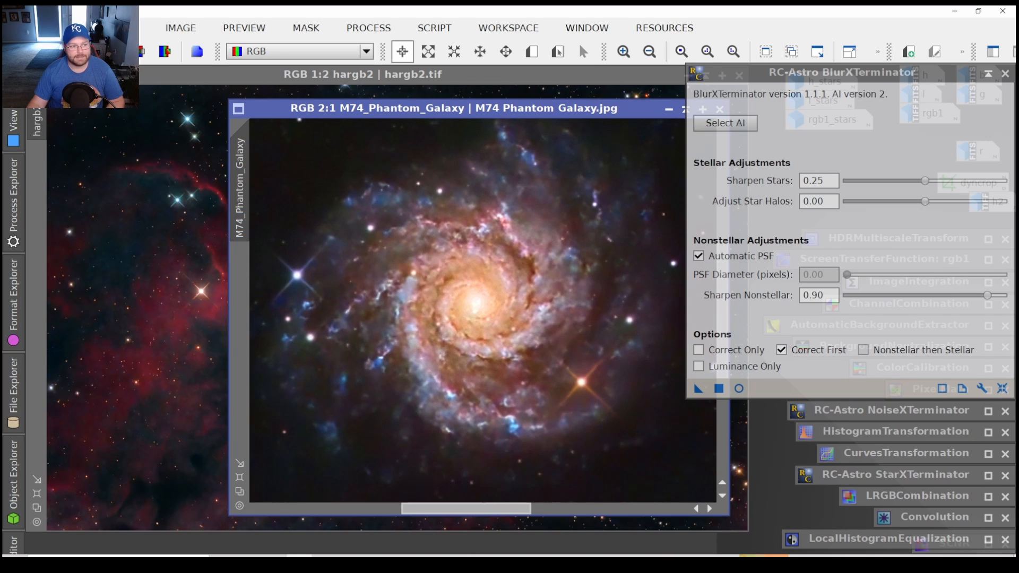
pyautogui.hotkey('ctrl', 'z')
pyautogui.hotkey('ctrl', 'y')
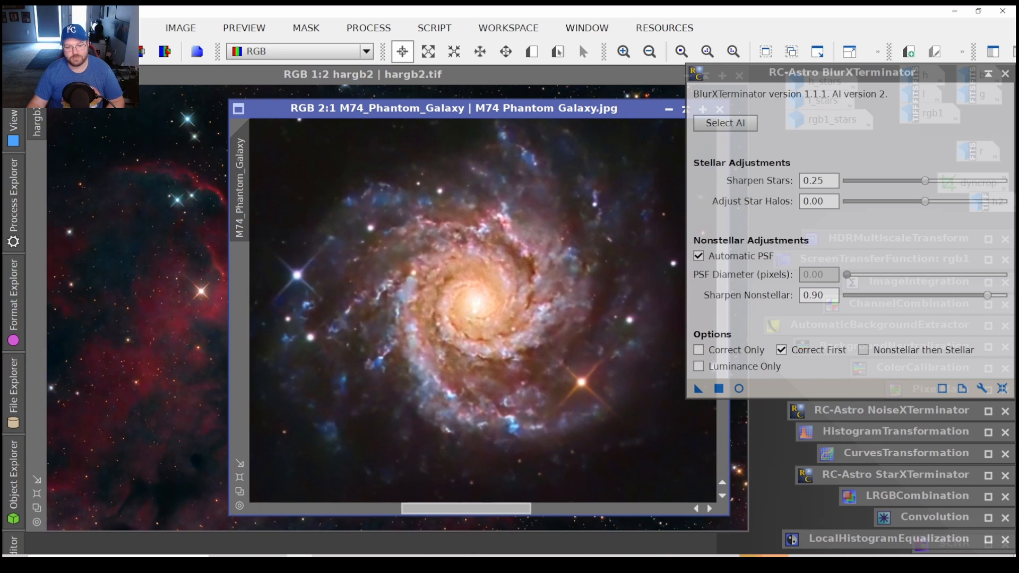
pyautogui.hotkey('ctrl', 'z')
pyautogui.hotkey('ctrl', 'y')
# Compare the whole galaxy in M74_Phantom_Galaxy at 1:1 with and without the BlurXTerminator sharpening by repeatedly undoing and redoing it.
pyautogui.scroll(-2, 454, 316)
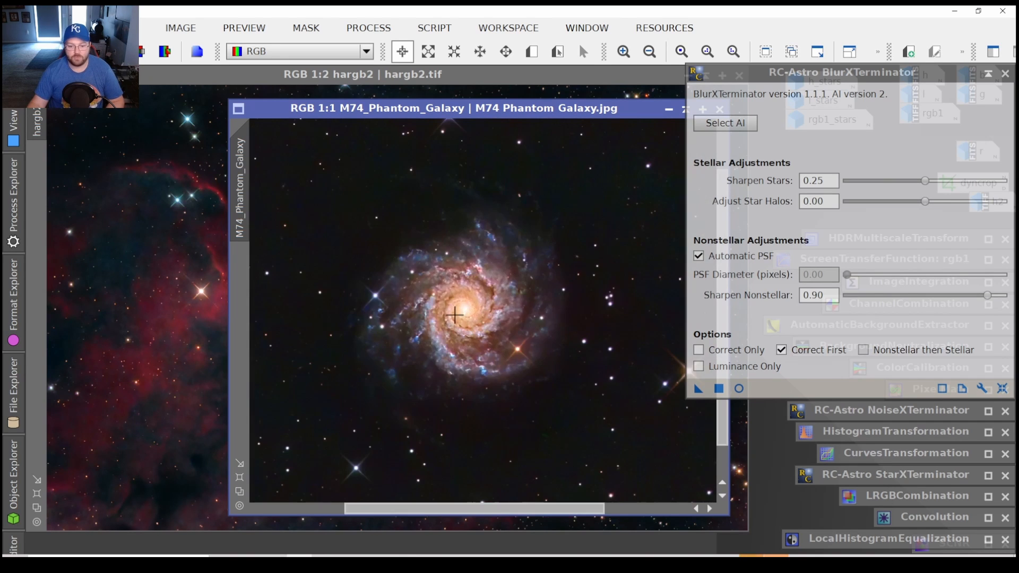
pyautogui.scroll(1, 460, 325)
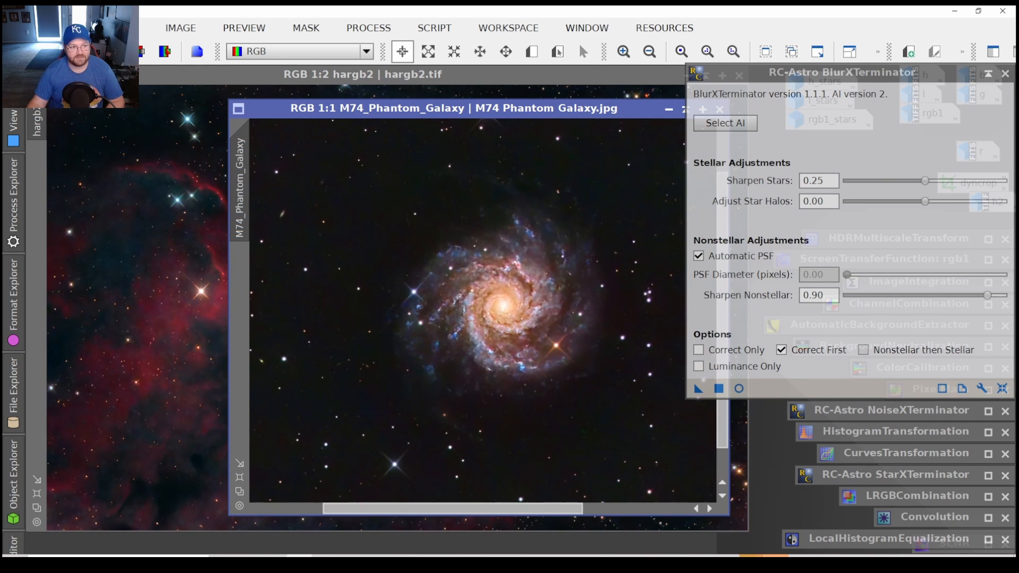
pyautogui.hotkey('ctrl', 'z')
pyautogui.hotkey('ctrl', 'y')
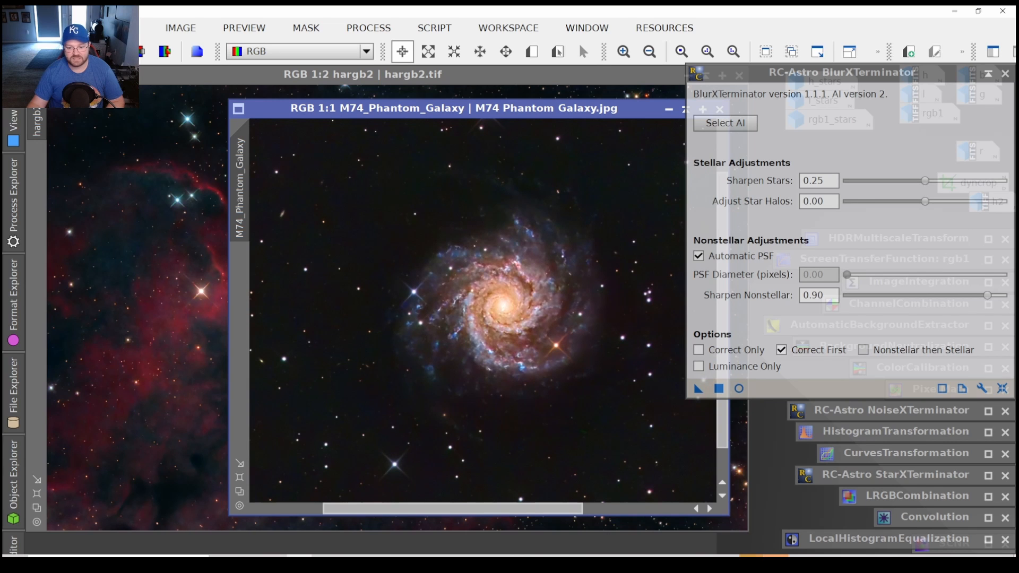
pyautogui.hotkey('ctrl', 'z')
pyautogui.hotkey('ctrl', 'y')
pyautogui.hotkey('ctrl', 'z')
pyautogui.hotkey('ctrl', 'y')
pyautogui.hotkey('ctrl', 'z')
pyautogui.hotkey('ctrl', 'y')
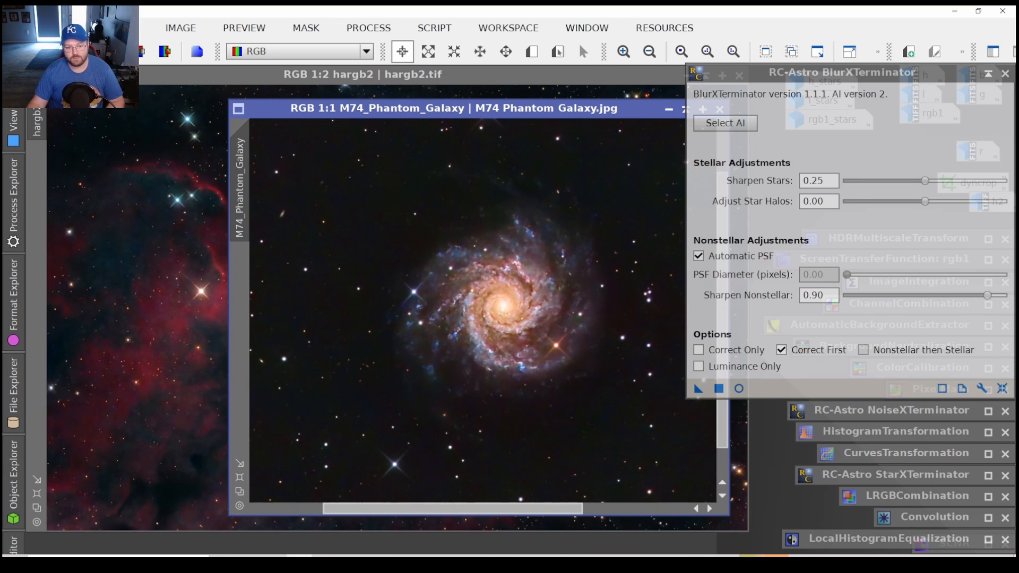
pyautogui.hotkey('ctrl', 'z')
pyautogui.hotkey('ctrl', 'y')
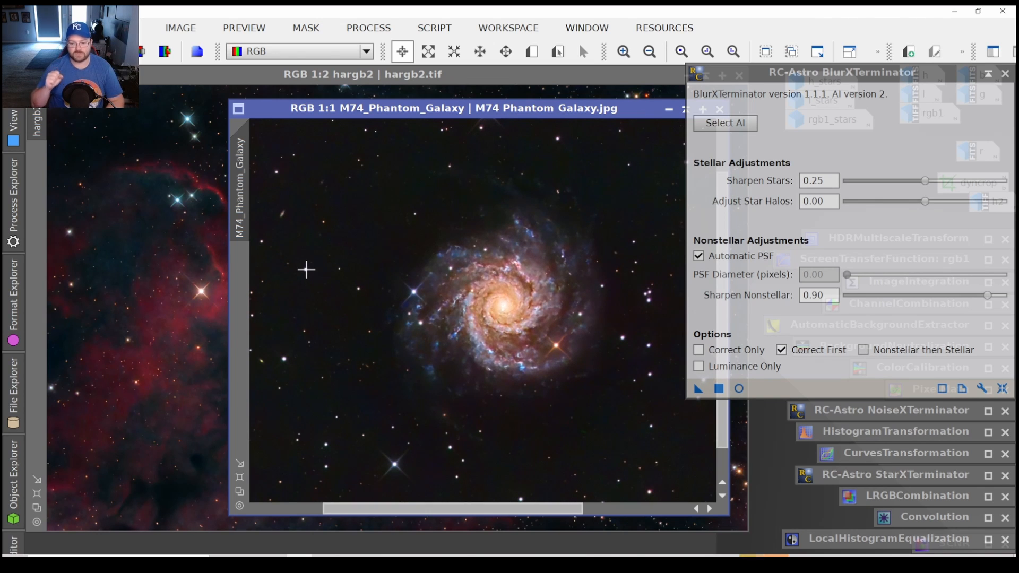
# Compare the field stars away from the galaxy in M74_Phantom_Galaxy before and after BlurXTerminator, up to 3:1, ending on the sharpened version.
pyautogui.moveTo(366, 306); pyautogui.dragTo(498, 289)
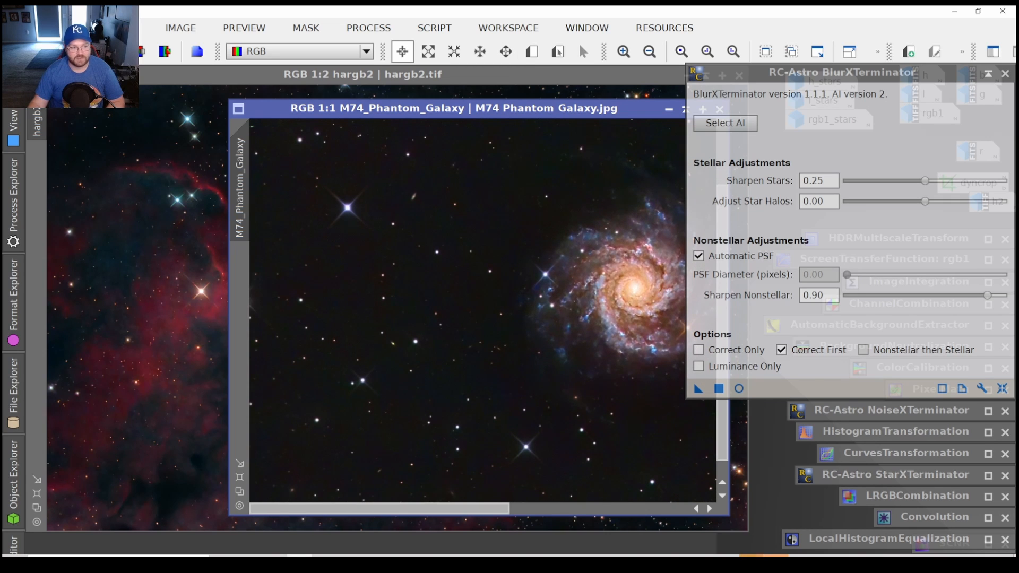
pyautogui.hotkey('ctrl', 'z')
pyautogui.hotkey('ctrl', 'y')
pyautogui.hotkey('ctrl', 'z')
pyautogui.scroll(2, 319, 148)
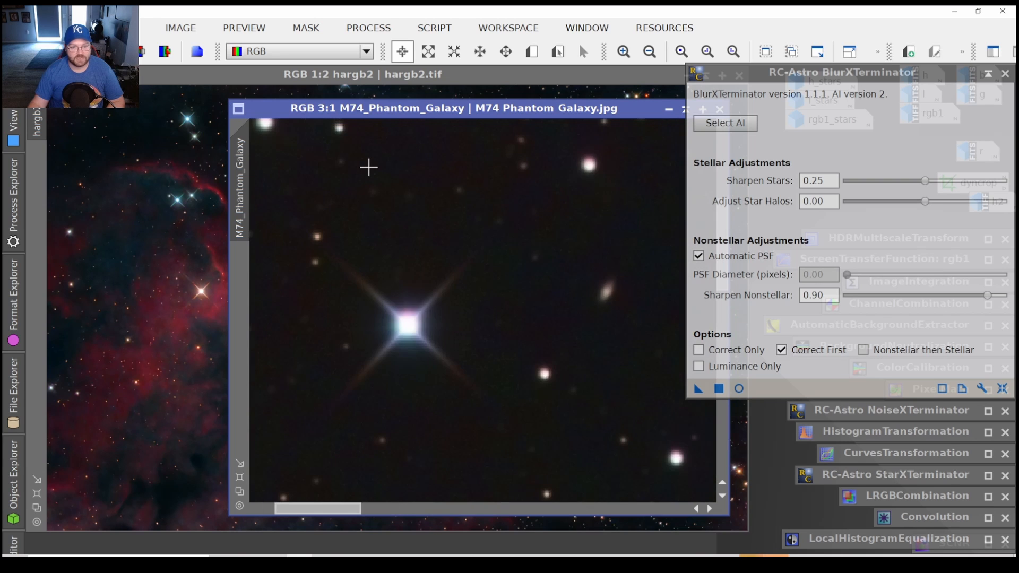
pyautogui.press('space')
pyautogui.moveTo(368, 167); pyautogui.dragTo(505, 499)
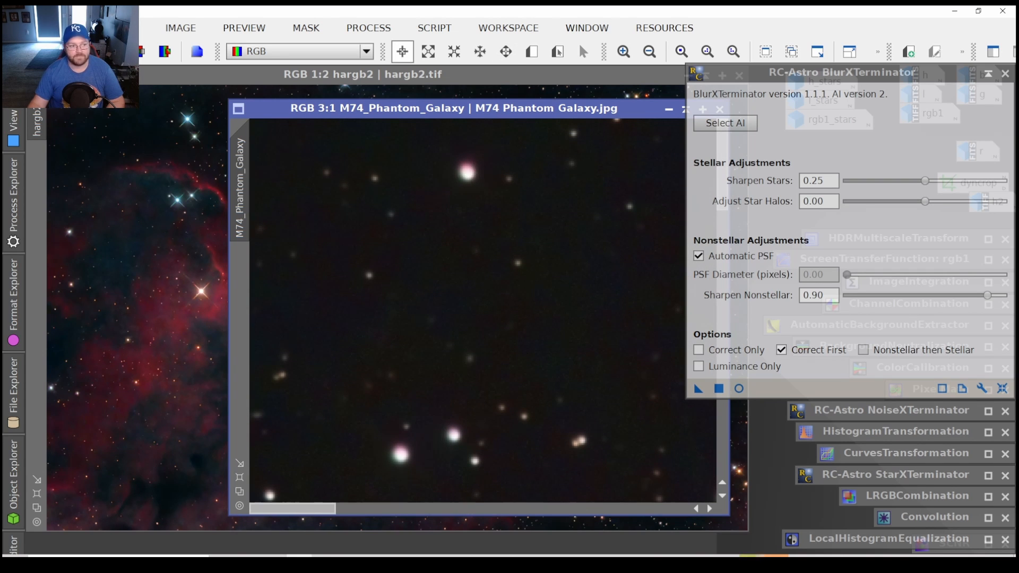
pyautogui.hotkey('ctrl', 'y')
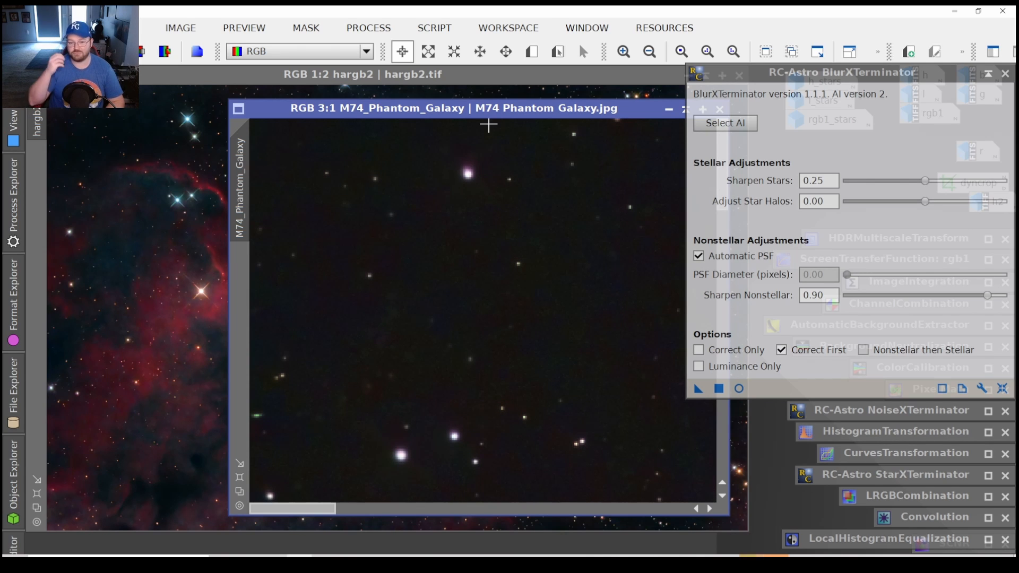
# View the sharpened M74_Phantom_Galaxy as a whole and at 1:1 with the galaxy centred.
pyautogui.scroll(-4, 511, 272)
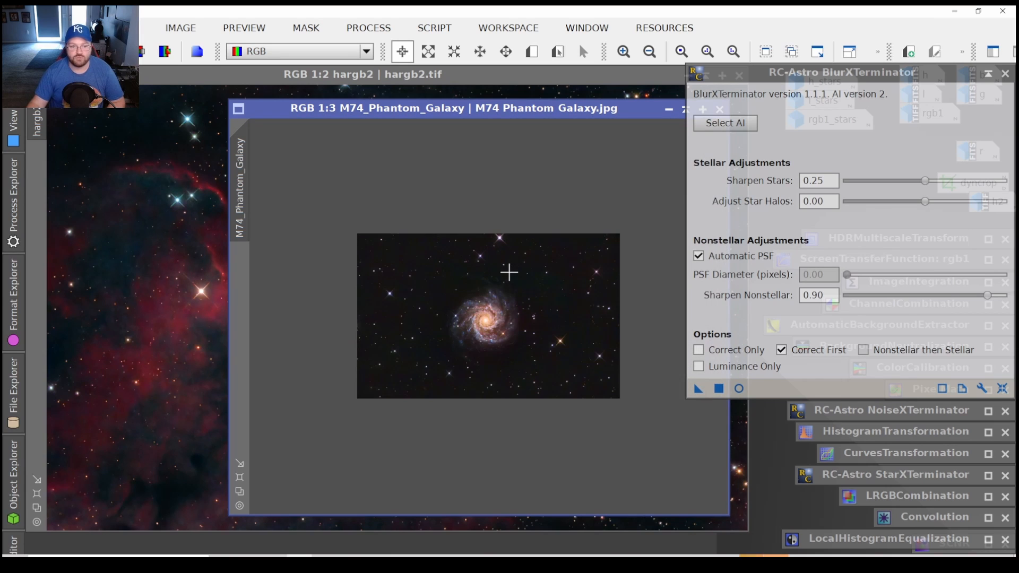
pyautogui.scroll(1, 511, 272)
pyautogui.scroll(1, 511, 272)
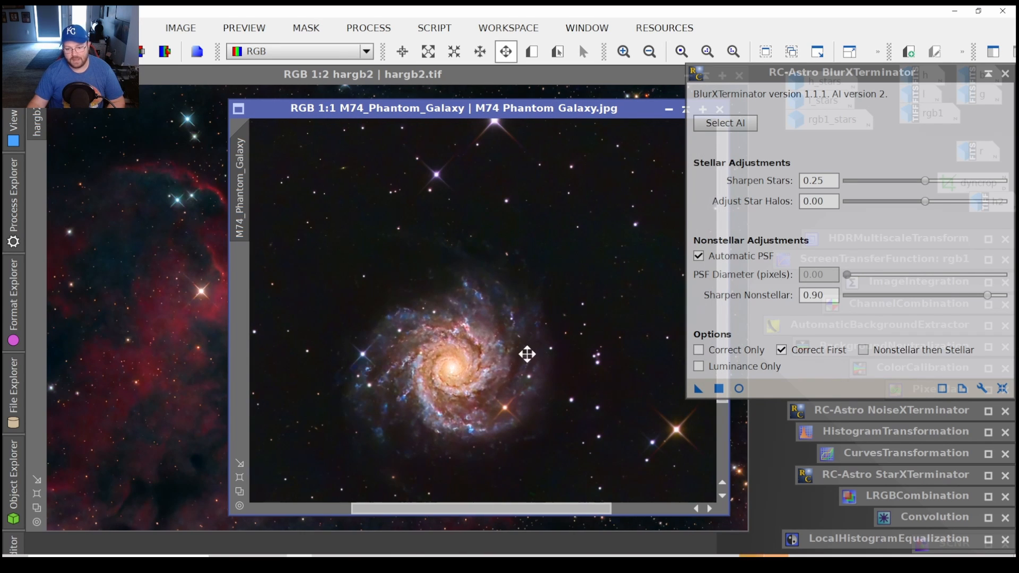
pyautogui.moveTo(527, 353); pyautogui.dragTo(571, 291)
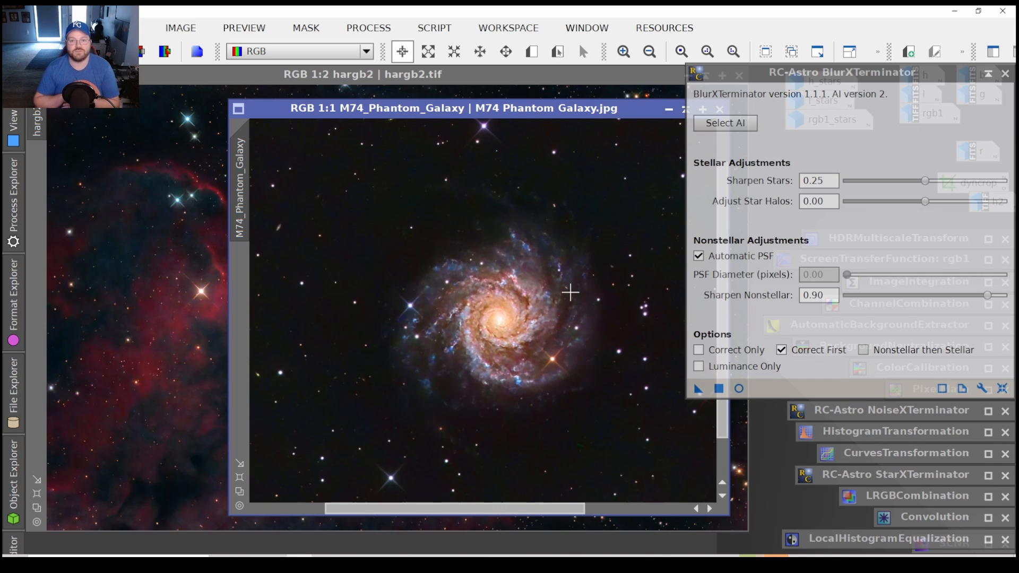